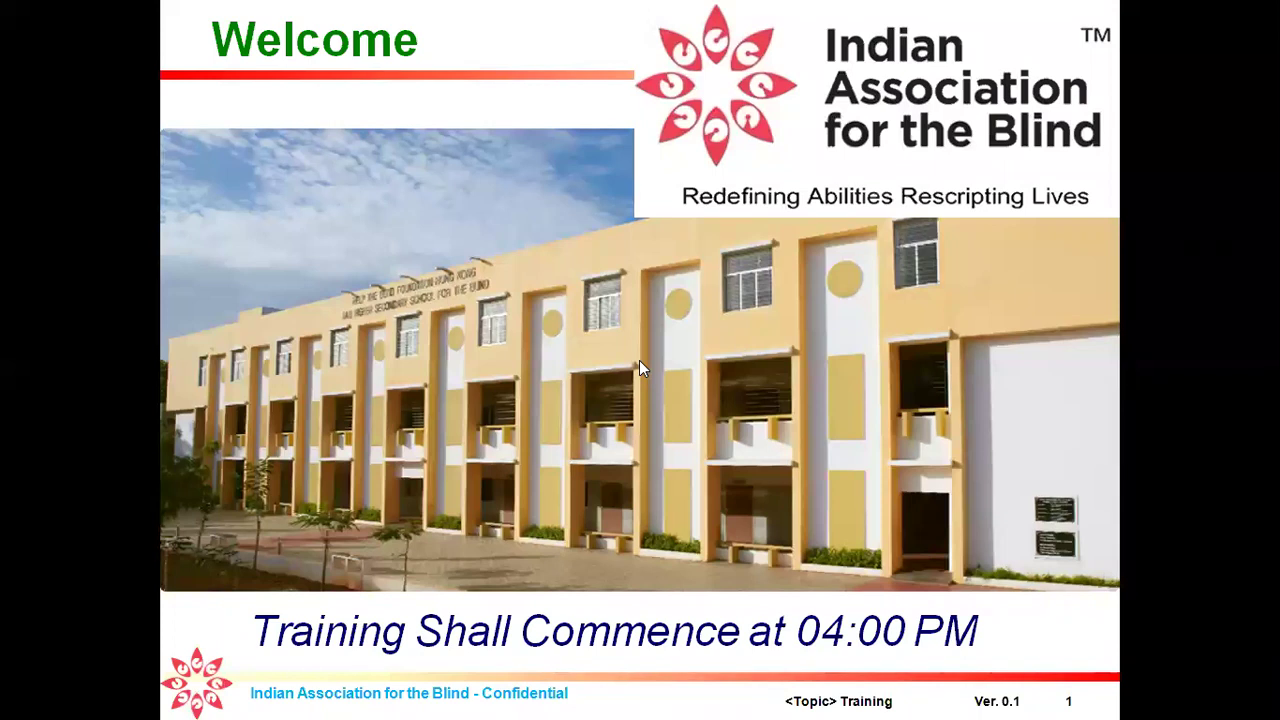
Step: Exit the welcome slide show shared over Zoom to reveal the Windows desktop
{"action": "key", "text": "Escape"}
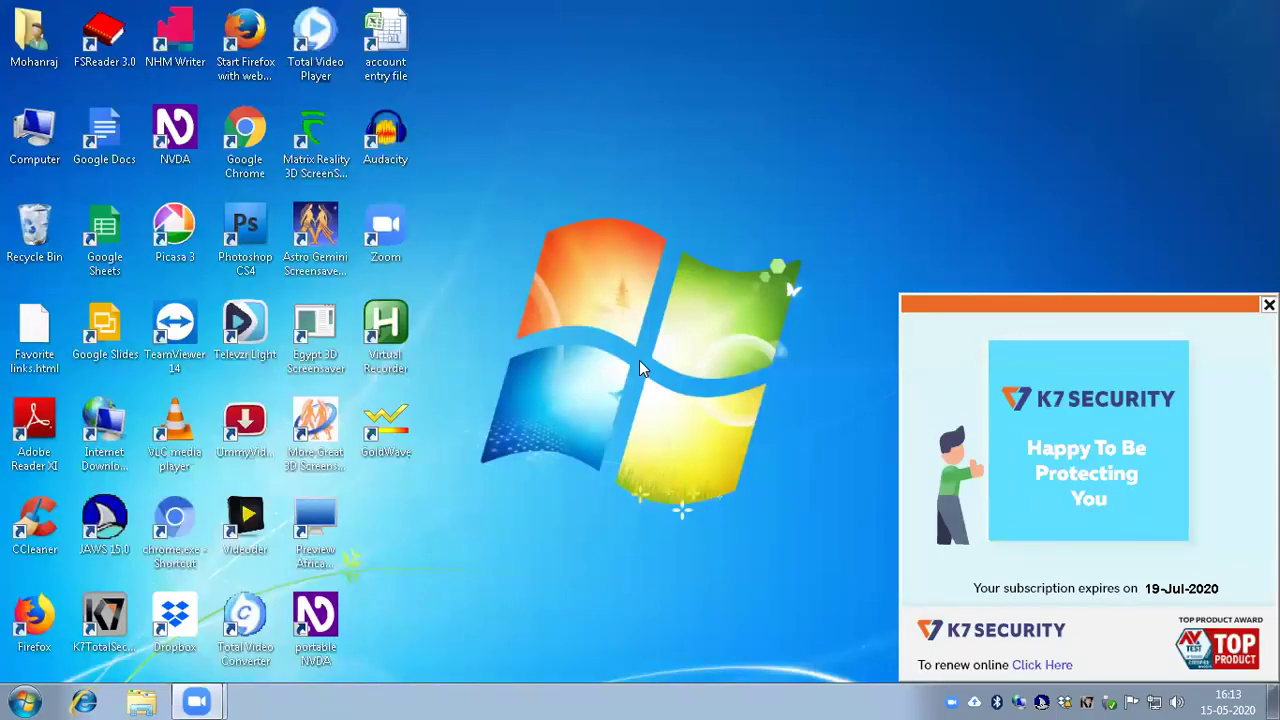
Step: Open Documents from the Start menu, enter Mail merge exercise, and select Letter for verification .docx
{"action": "key", "text": "j"}
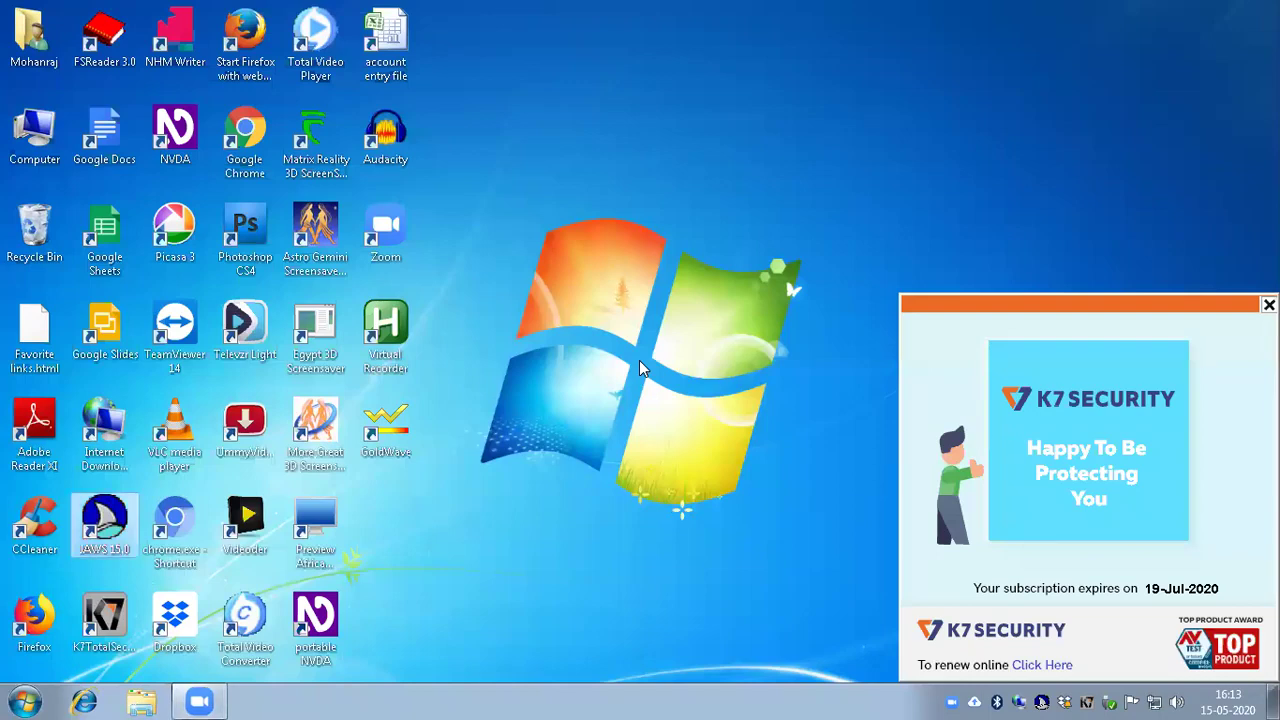
{"action": "key", "text": "m"}
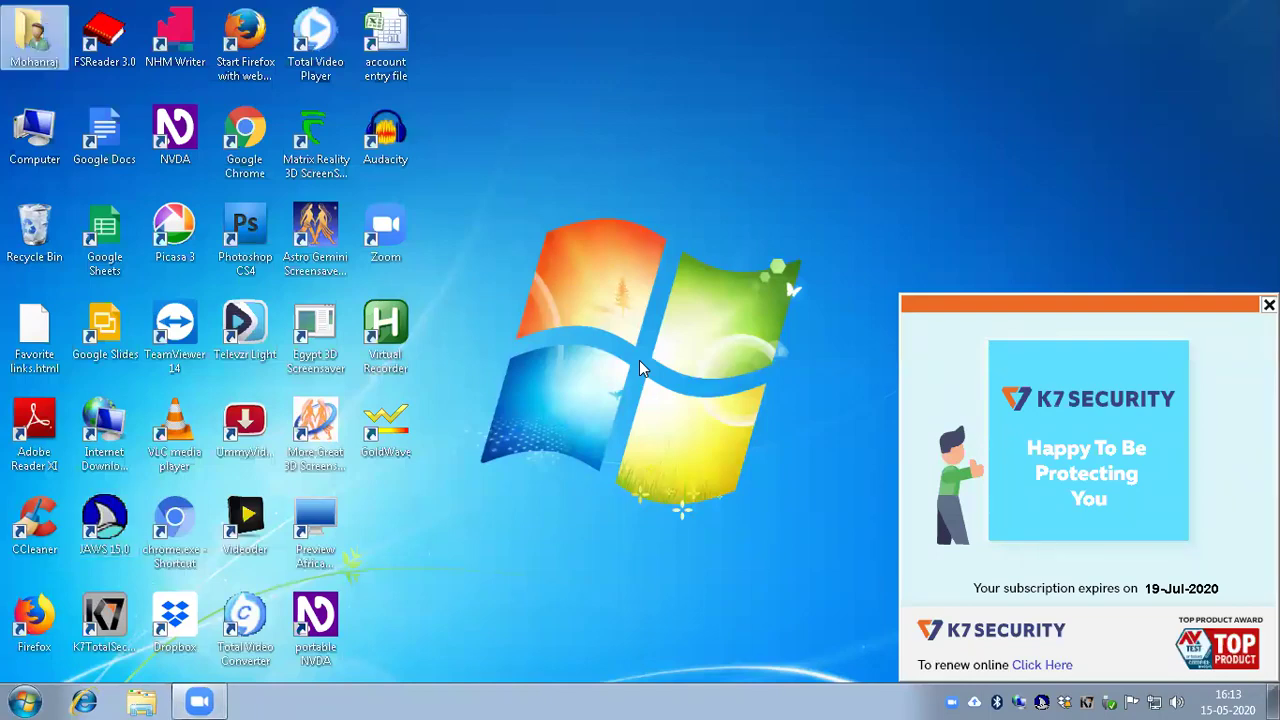
{"action": "key", "text": "super"}
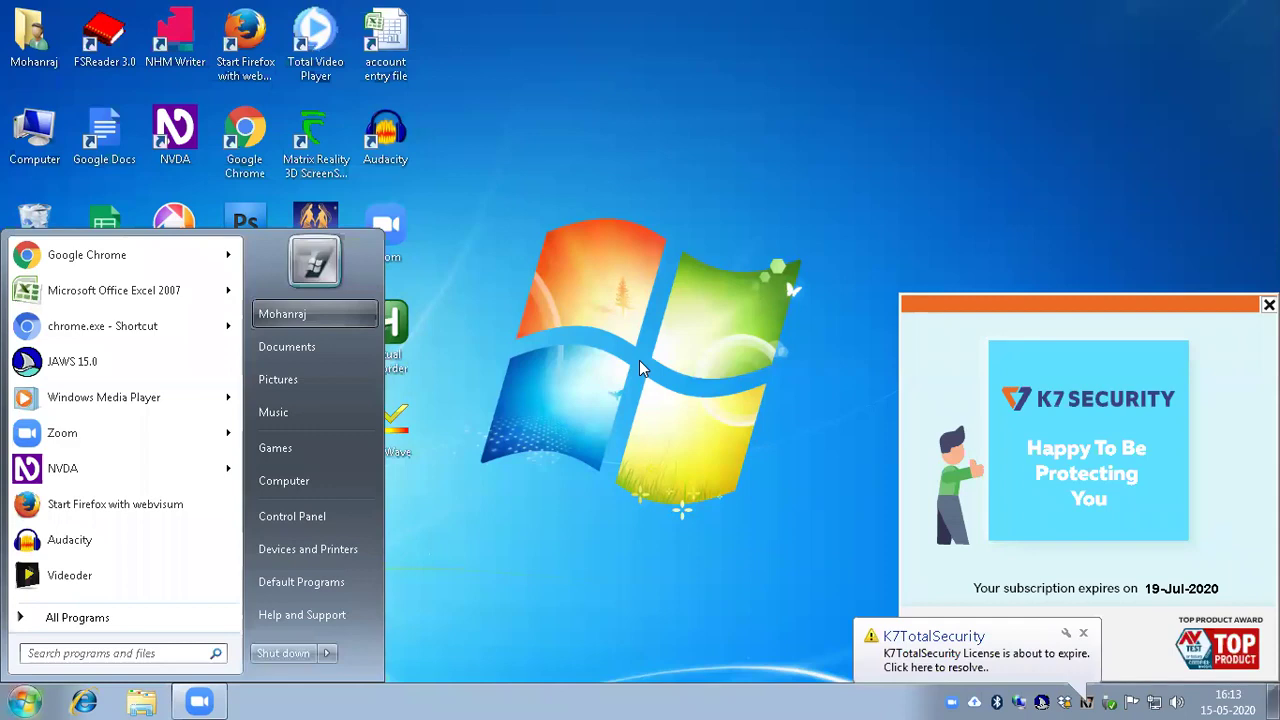
{"action": "key", "text": "Down"}
{"action": "key", "text": "Return"}
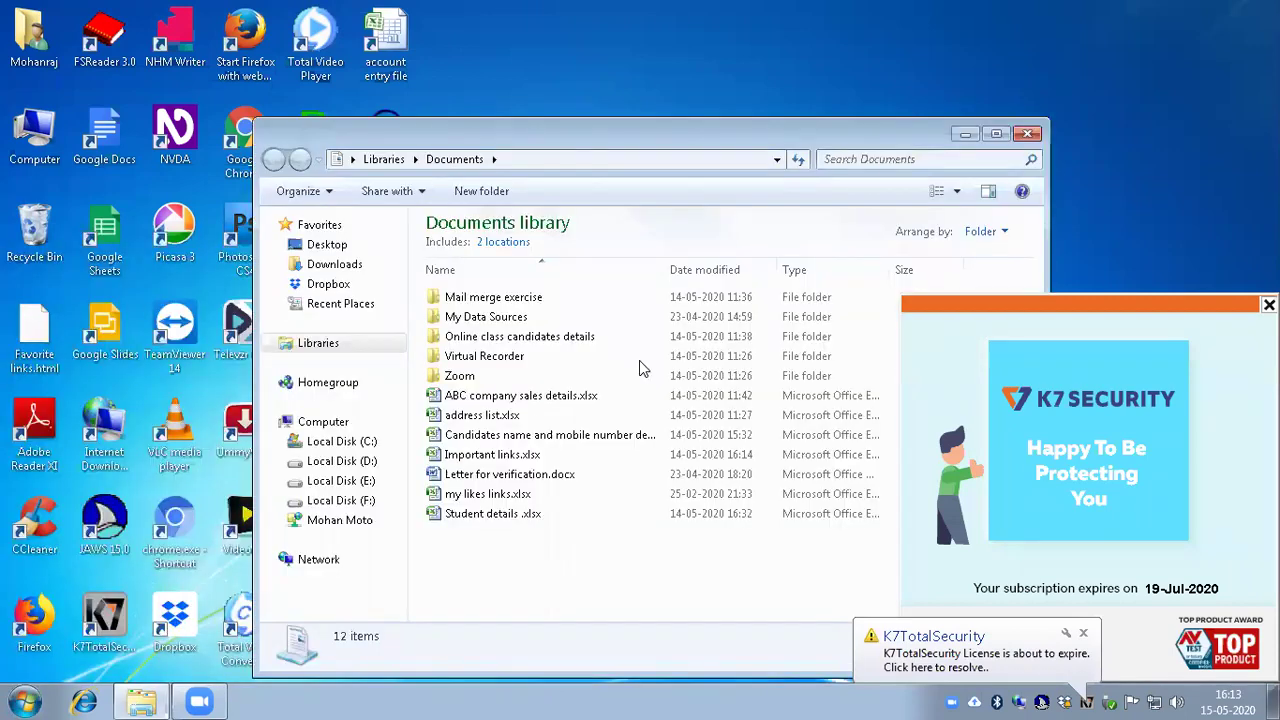
{"action": "key", "text": "Down"}
{"action": "key", "text": "Down"}
{"action": "key", "text": "Return"}
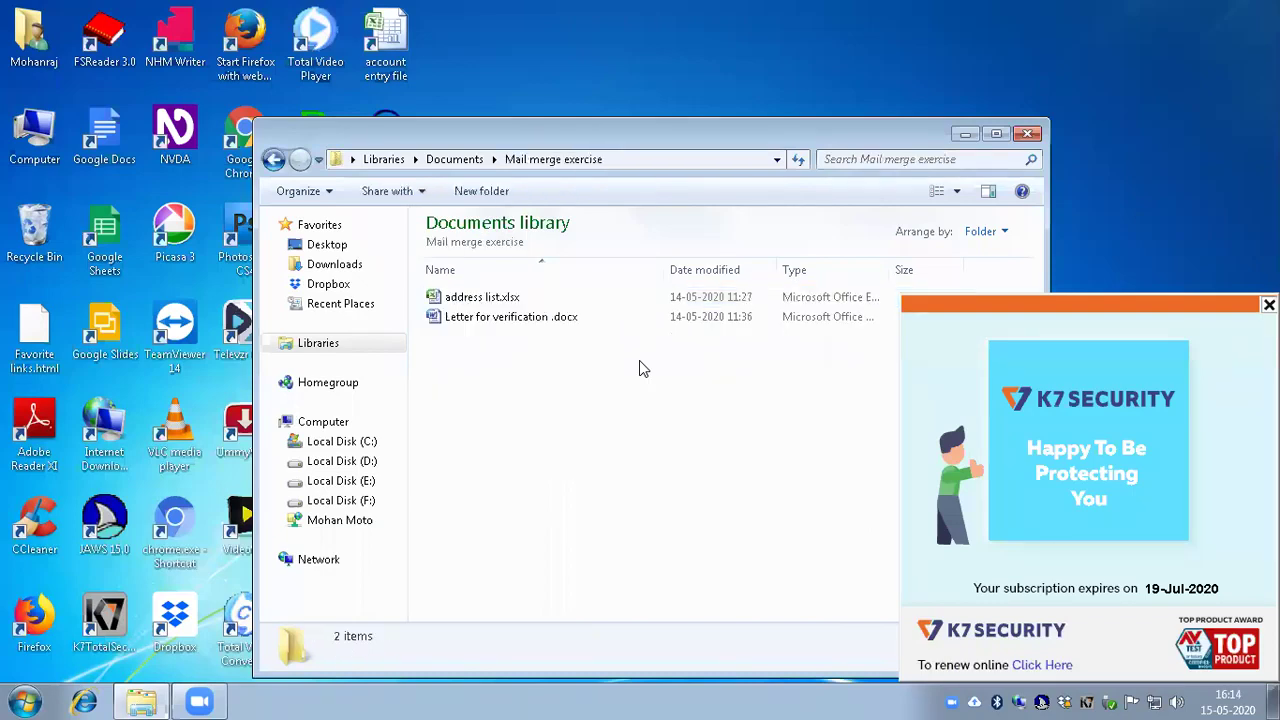
{"action": "key", "text": "Down"}
{"action": "key", "text": "Up"}
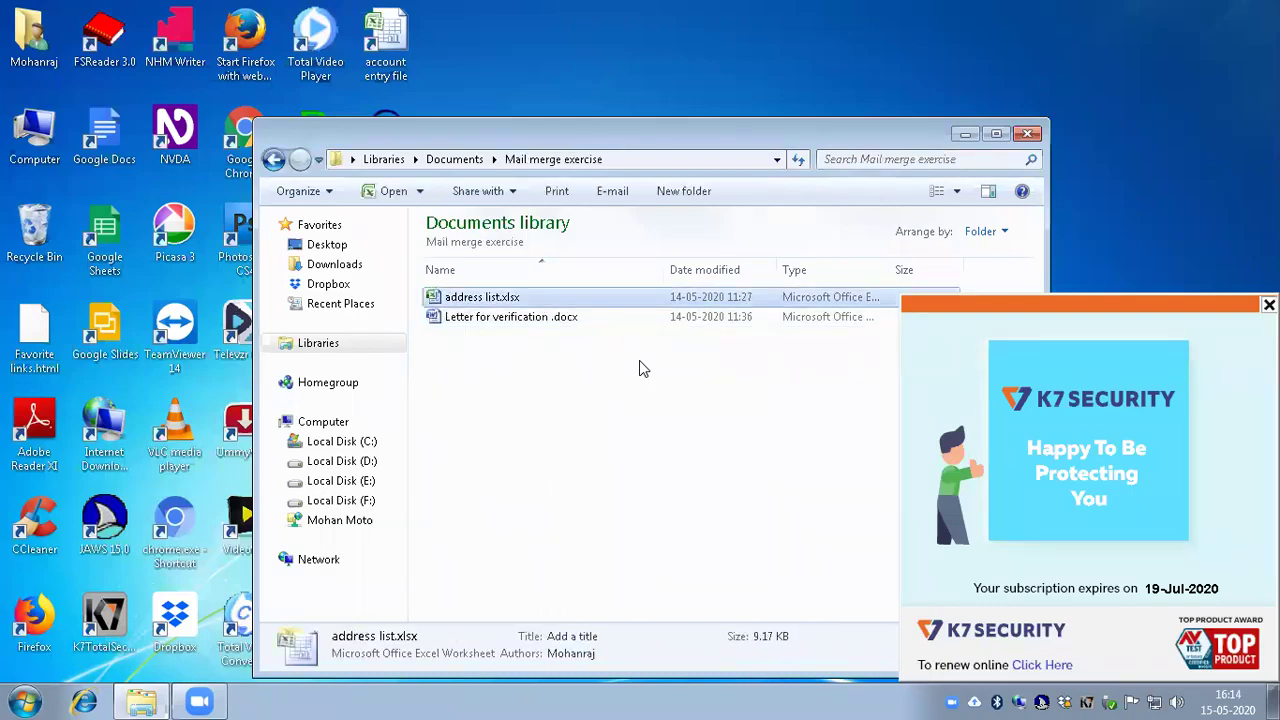
{"action": "key", "text": "Down"}
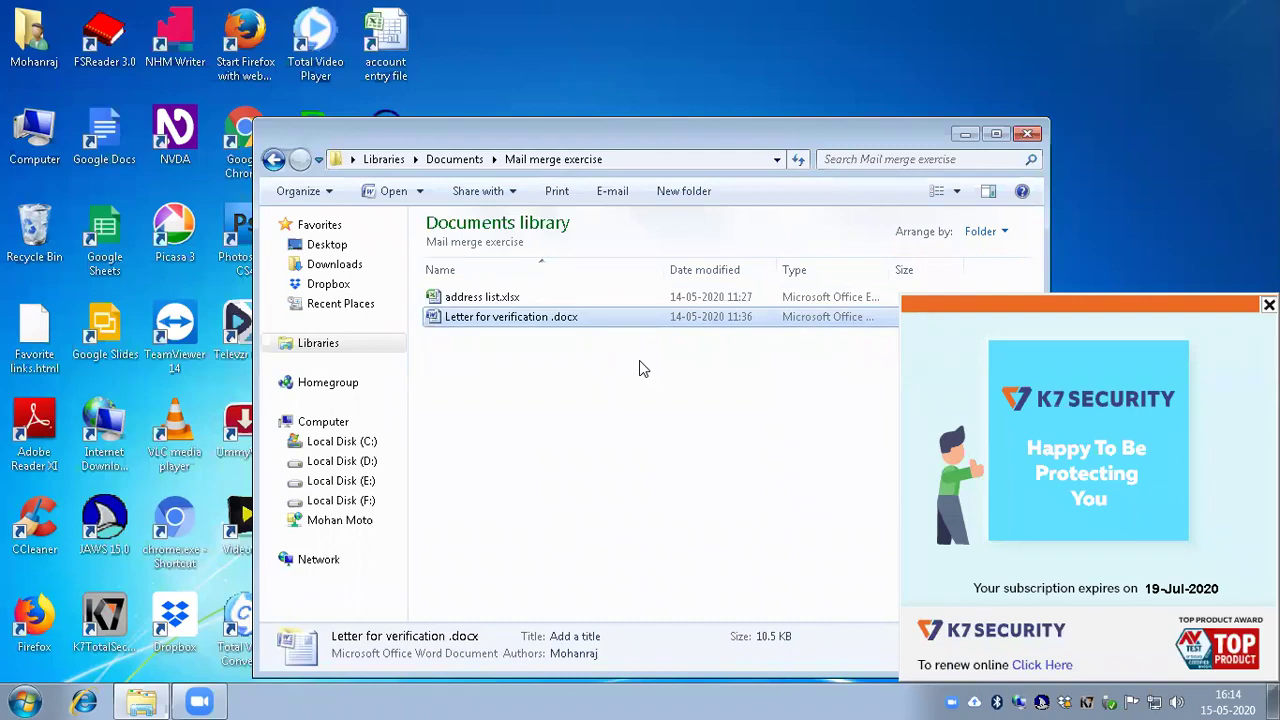
Step: Open Letter for verification .docx in Word
{"action": "key", "text": "Up"}
{"action": "key", "text": "Down"}
{"action": "key", "text": "Return"}
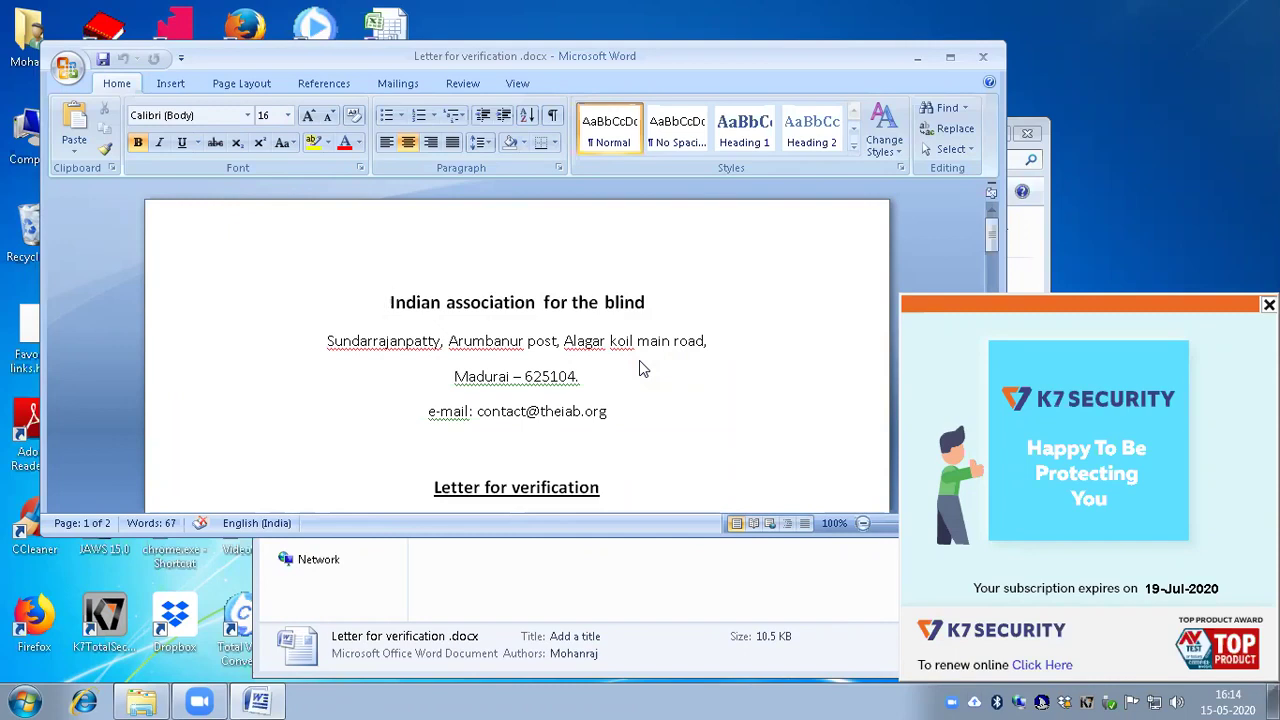
Step: Read the letter line by line from the address and date down to Yours sincerely
{"action": "key", "text": "Down"}
{"action": "key", "text": "Down"}
{"action": "key", "text": "Down"}
{"action": "key", "text": "Down"}
{"action": "key", "text": "Down"}
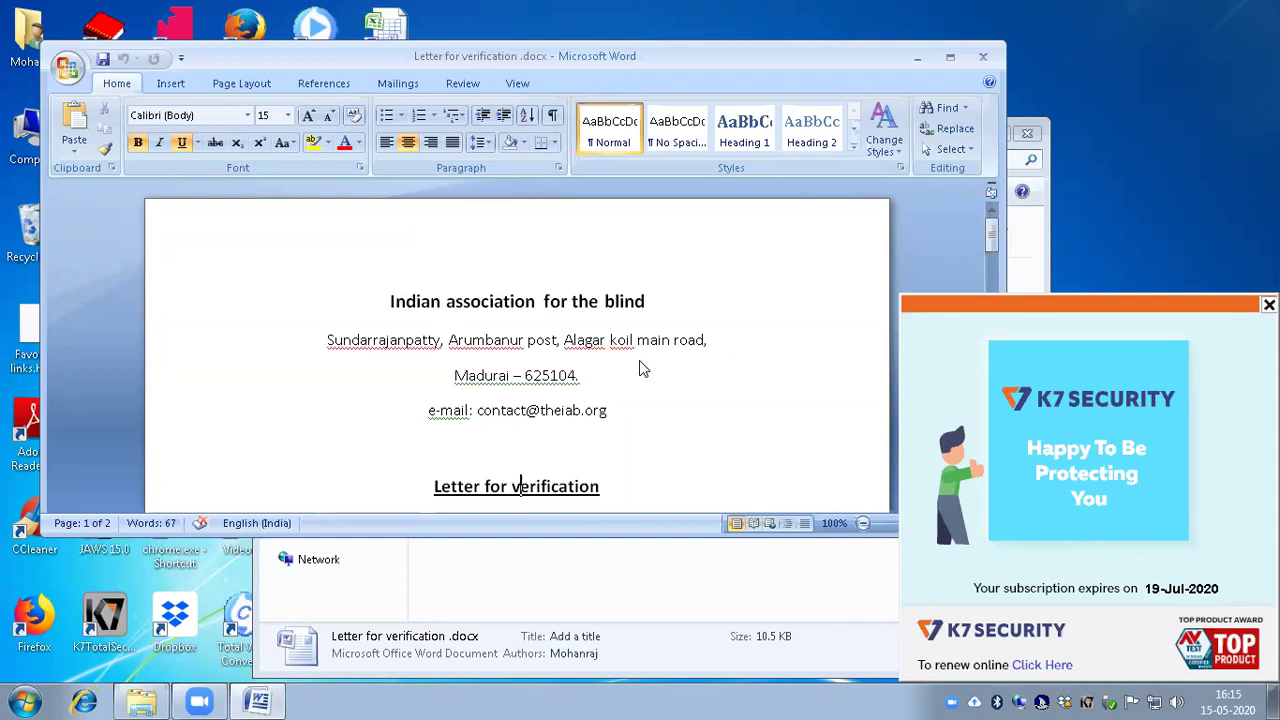
{"action": "key", "text": "Down"}
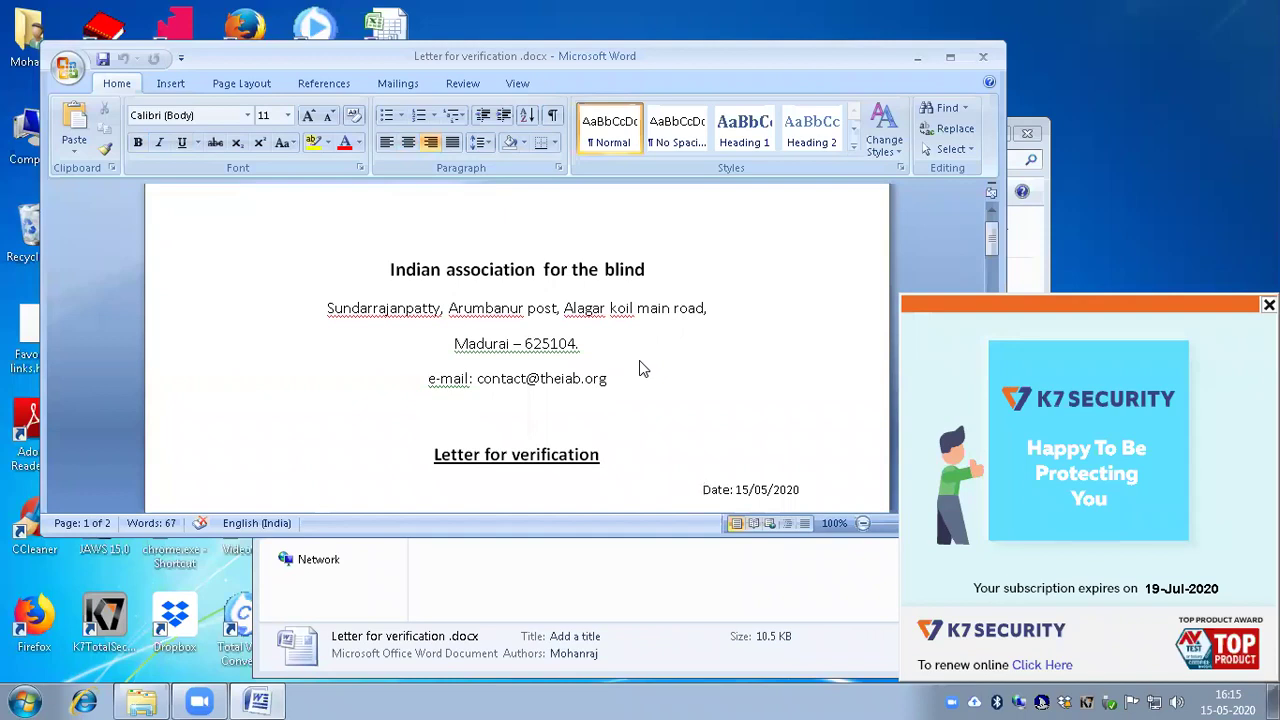
{"action": "key", "text": "Down"}
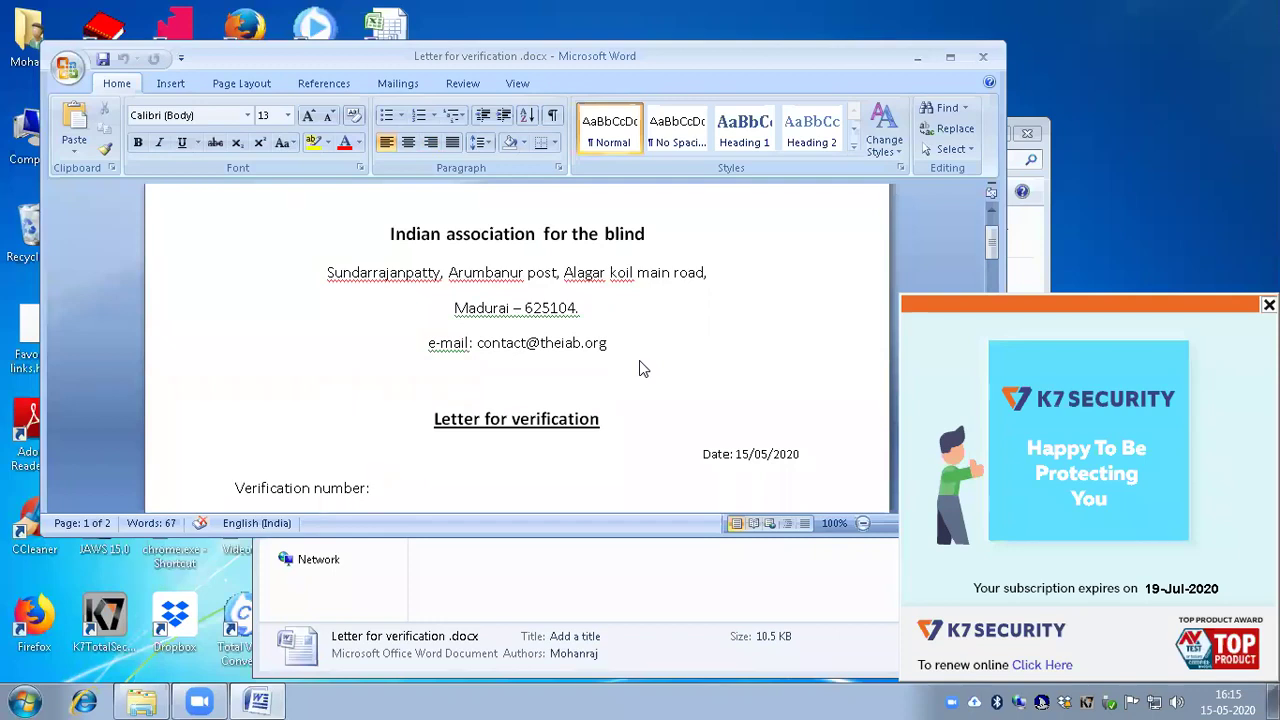
{"action": "key", "text": "Down"}
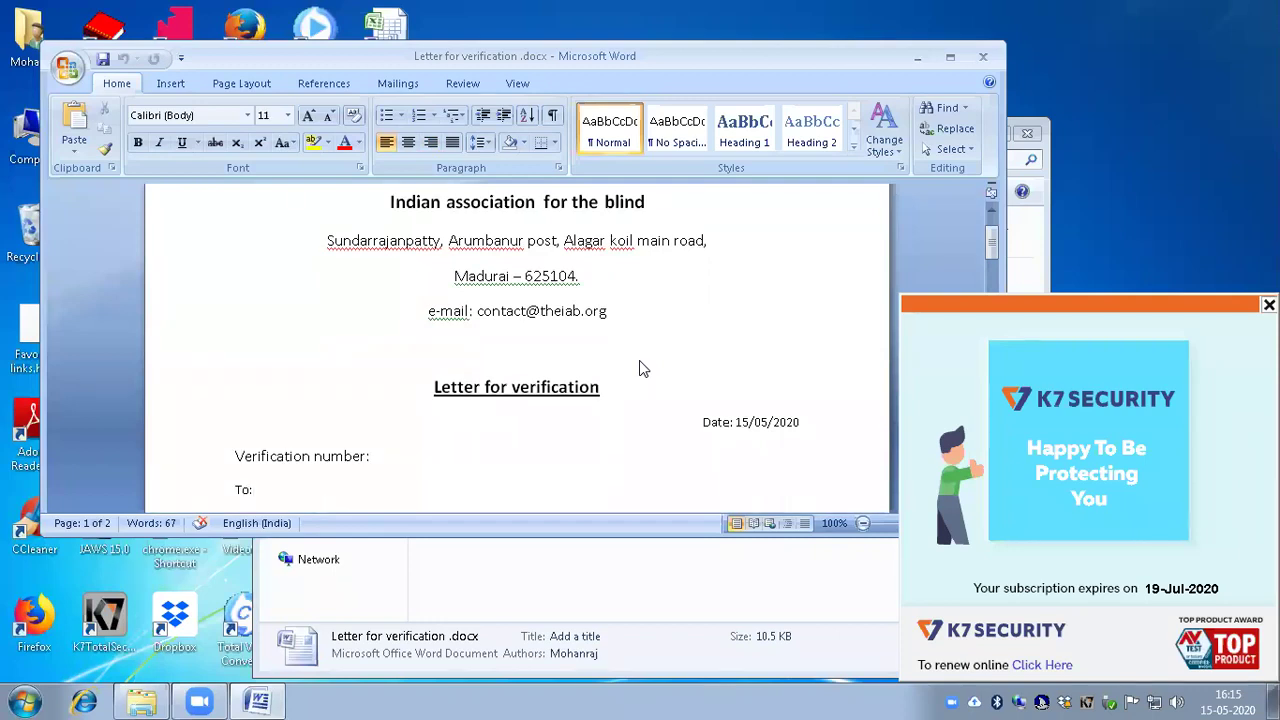
{"action": "key", "text": "Down"}
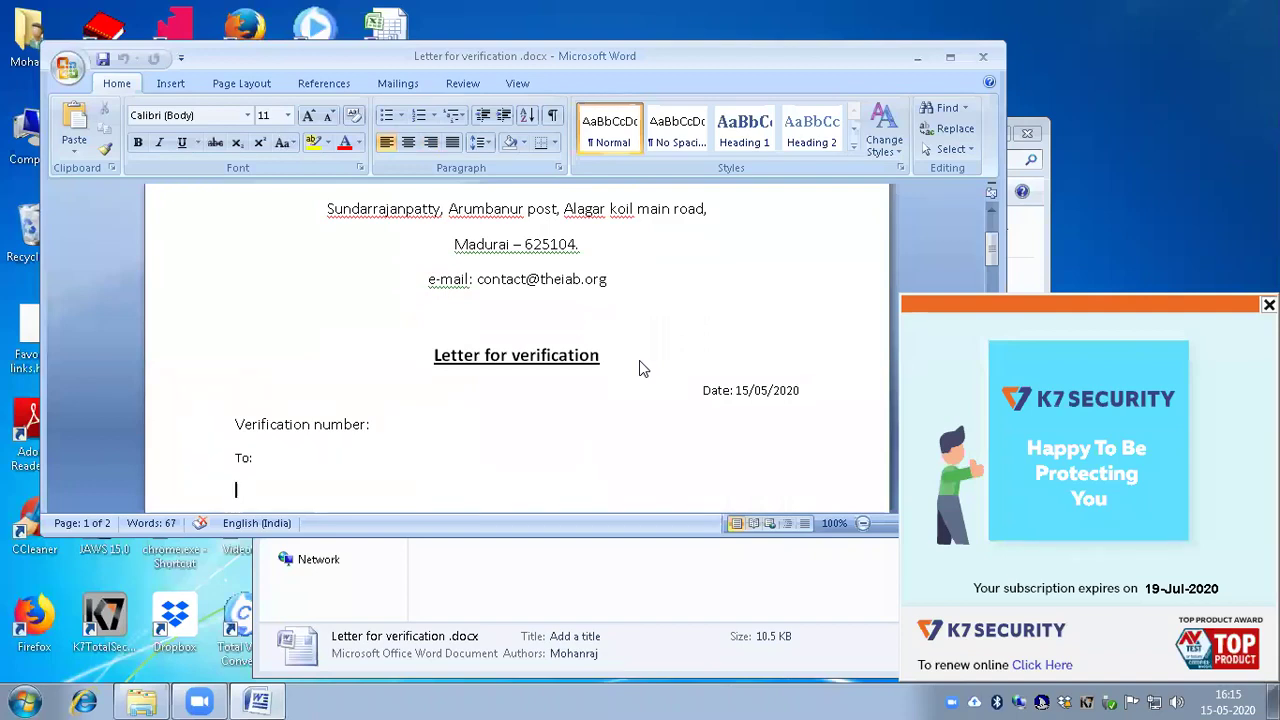
{"action": "key", "text": "Down"}
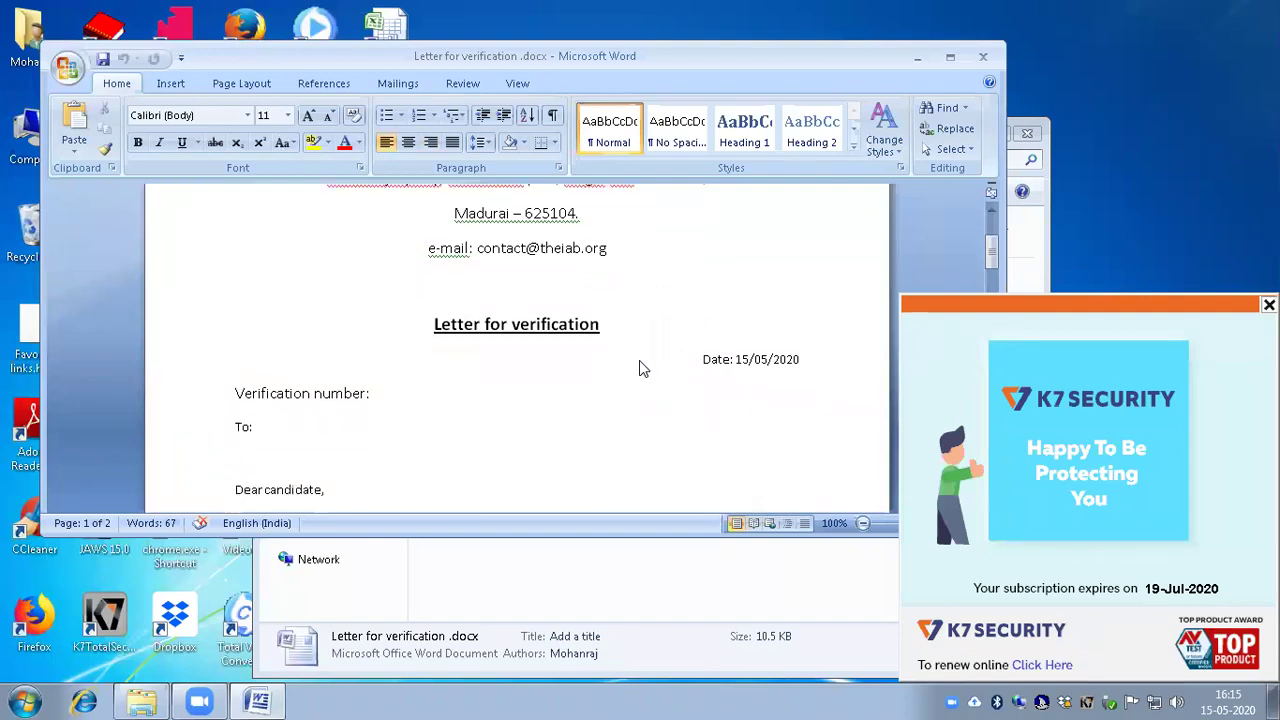
{"action": "key", "text": "Down"}
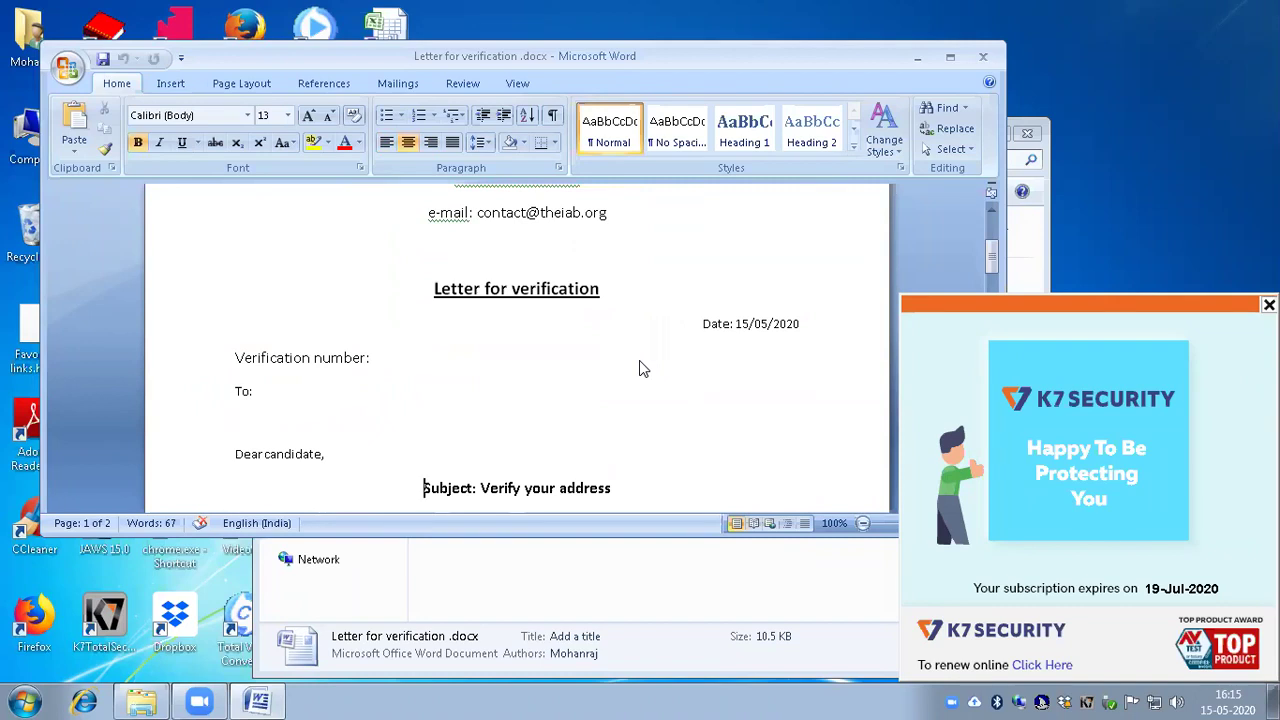
{"action": "key", "text": "Down"}
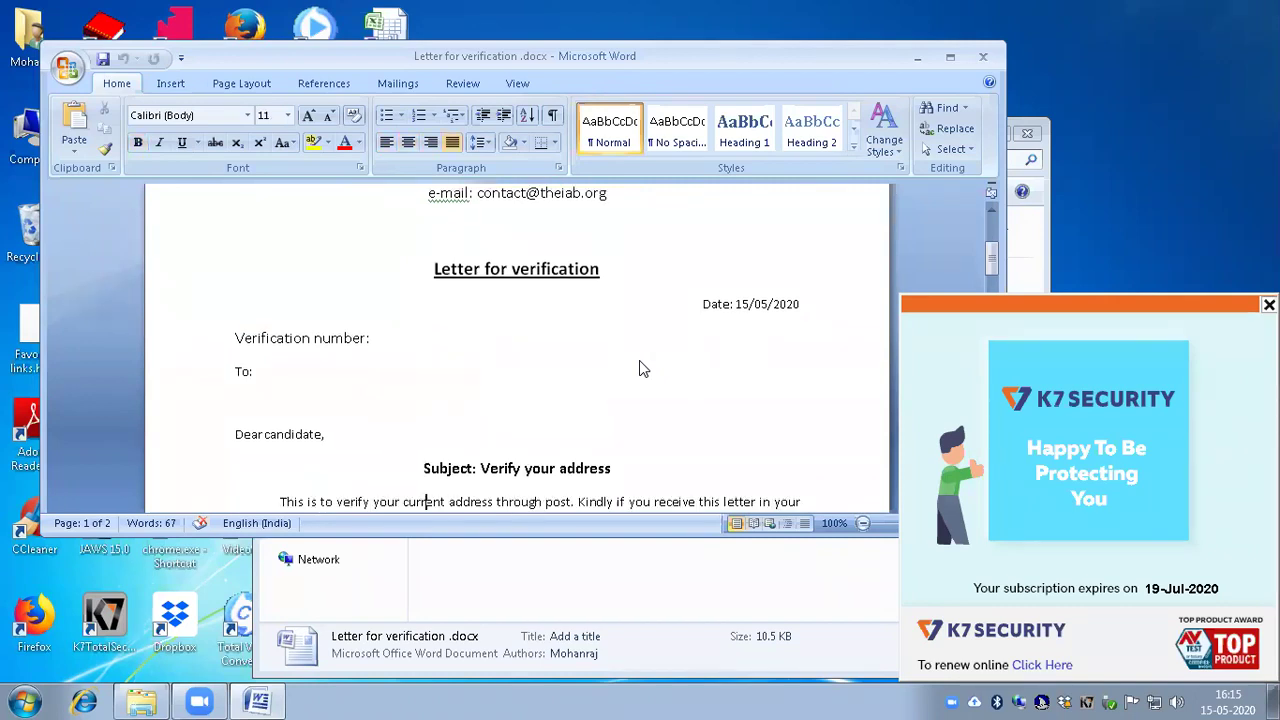
{"action": "key", "text": "Down"}
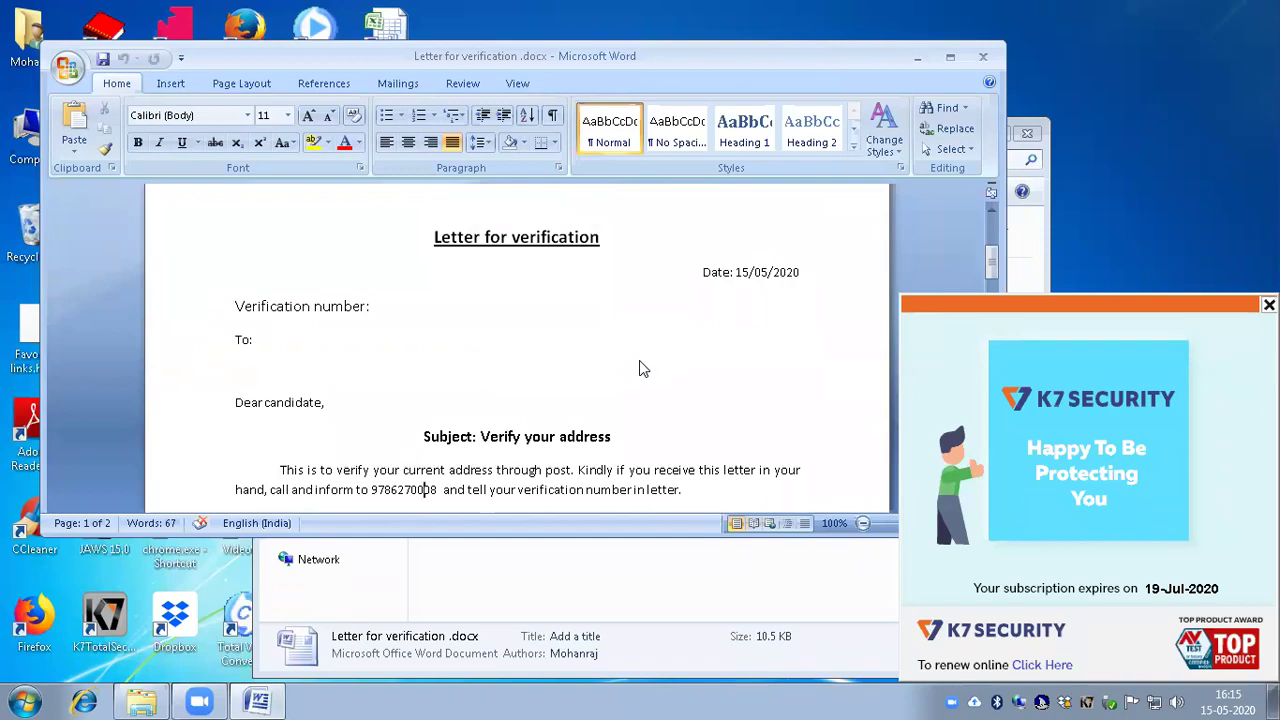
{"action": "key", "text": "Down"}
{"action": "key", "text": "Down"}
{"action": "key", "text": "Down"}
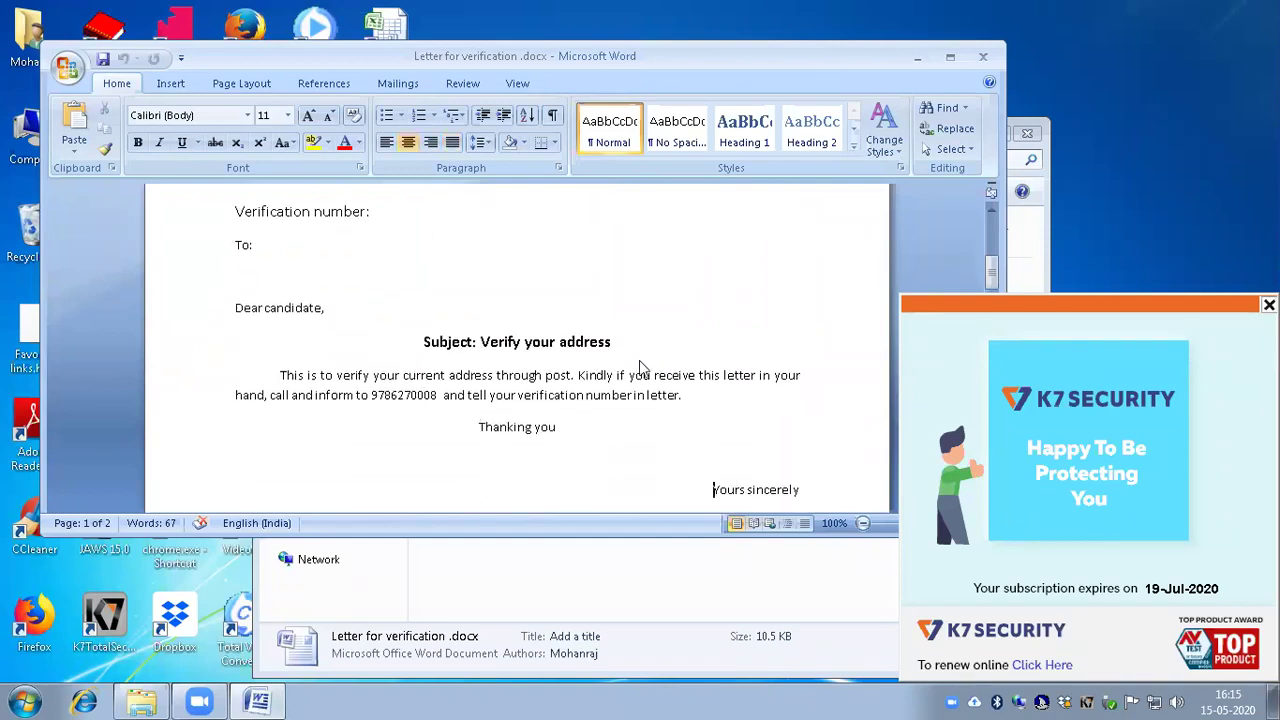
{"action": "key", "text": "Down"}
{"action": "key", "text": "Down"}
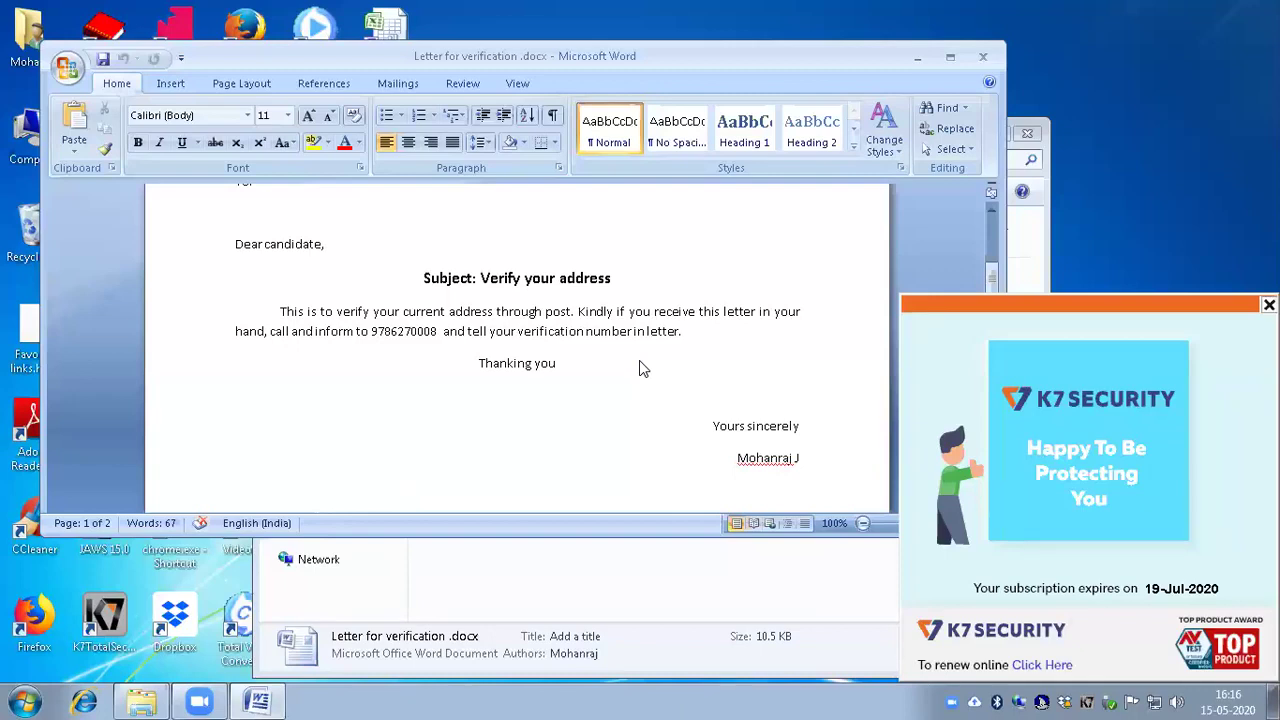
Step: Switch to the Explorer folder and open address list.xlsx in Excel
{"action": "key", "text": "alt+Tab"}
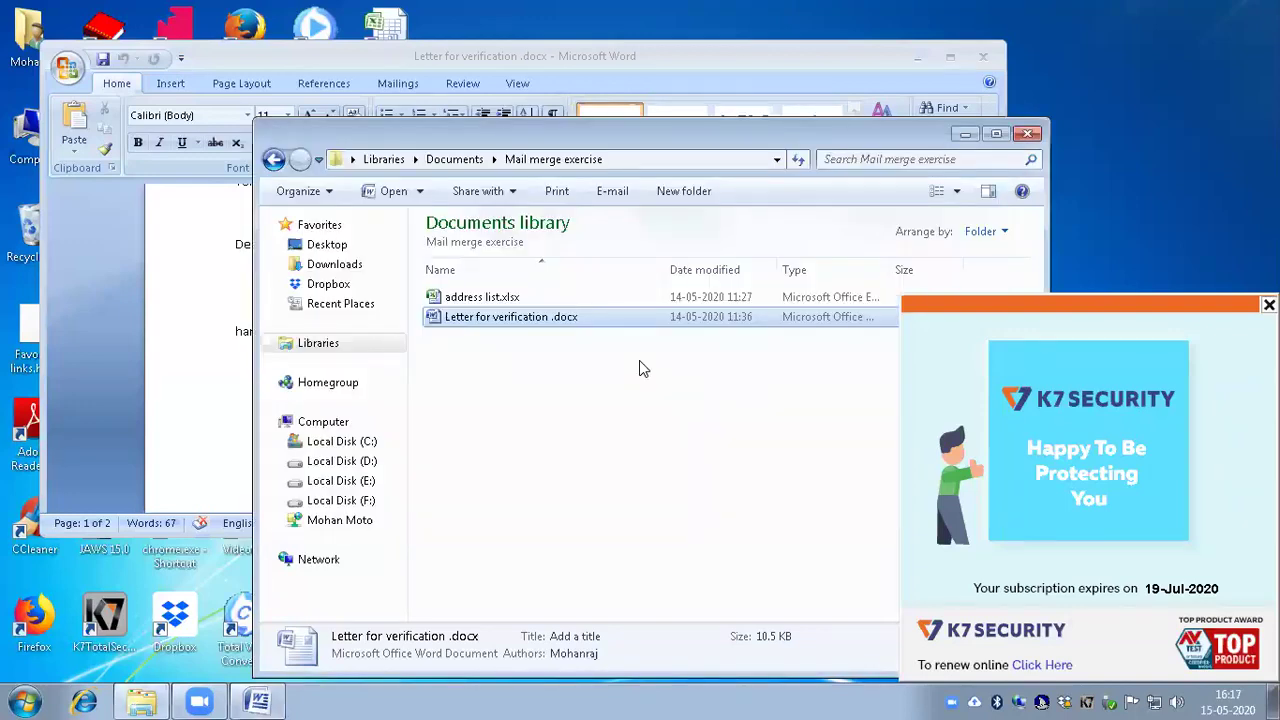
{"action": "key", "text": "Up"}
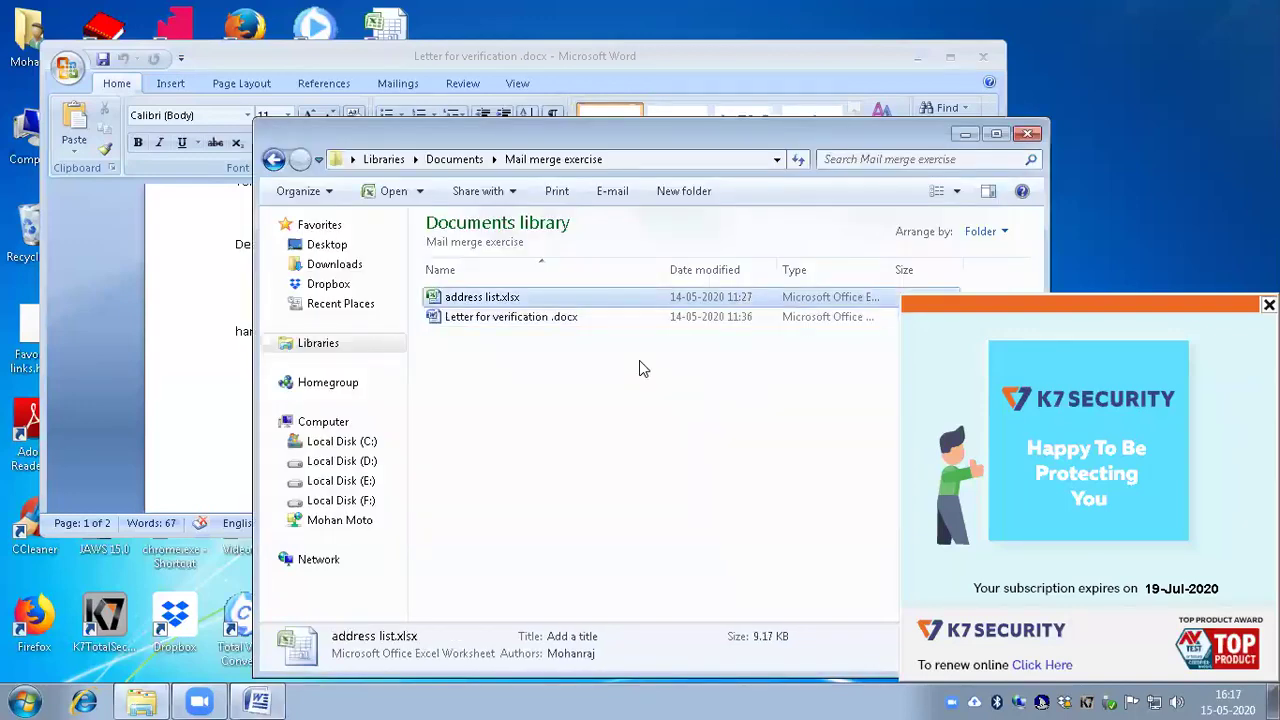
{"action": "key", "text": "Return"}
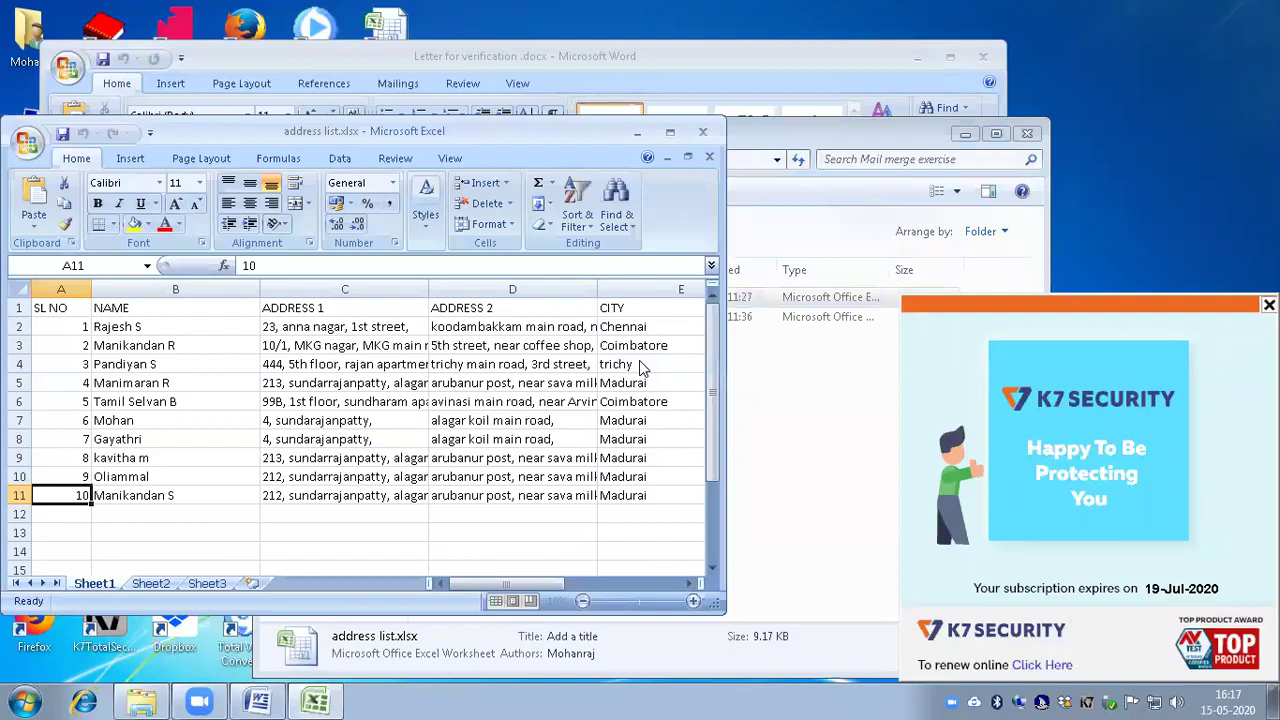
Step: Review the headers SL NO, NAME, ADDRESS 1, ADDRESS 2, CITY, PIN CODE and MOBILE
{"action": "key", "text": "ctrl+Home"}
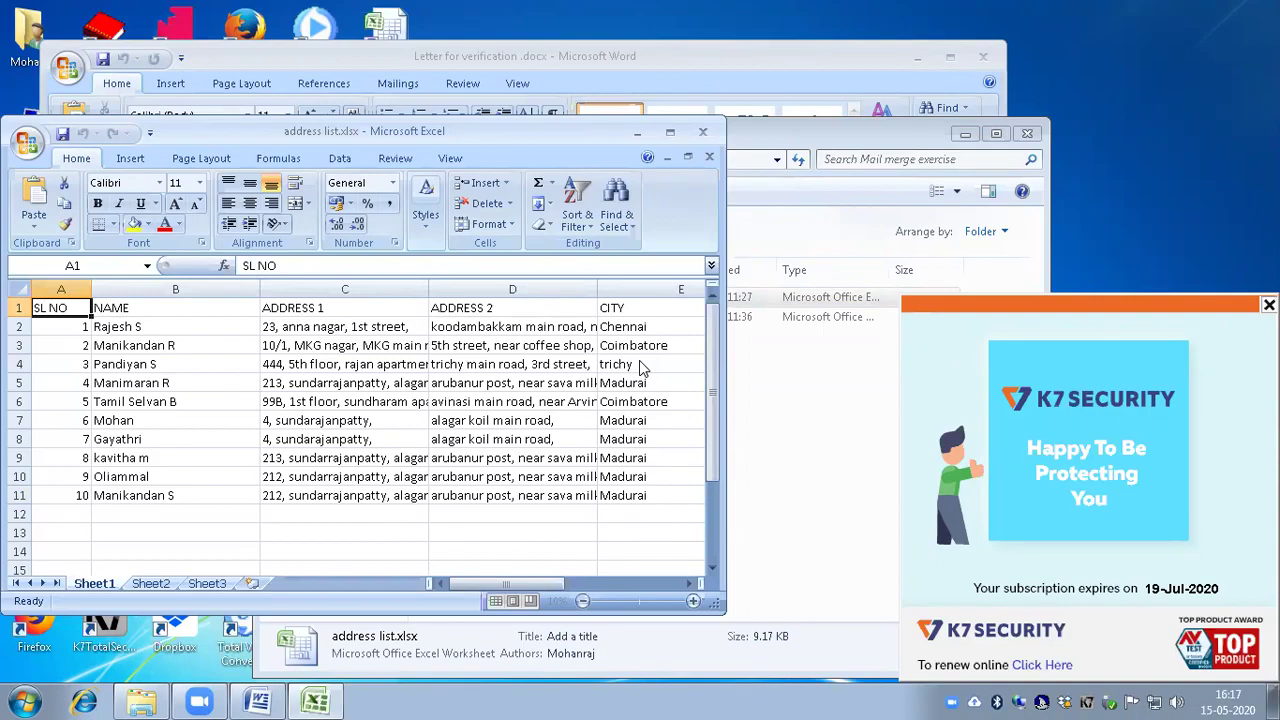
{"action": "key", "text": "Right"}
{"action": "key", "text": "Left"}
{"action": "key", "text": "Right"}
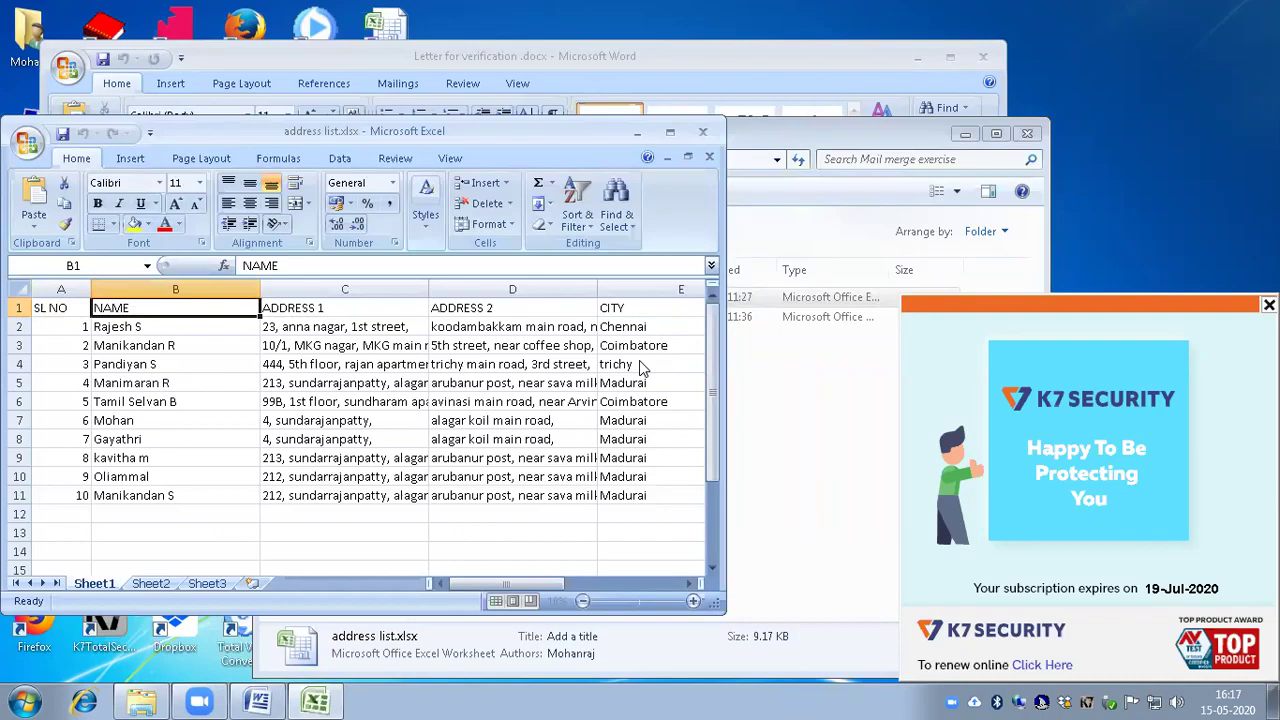
{"action": "key", "text": "Left"}
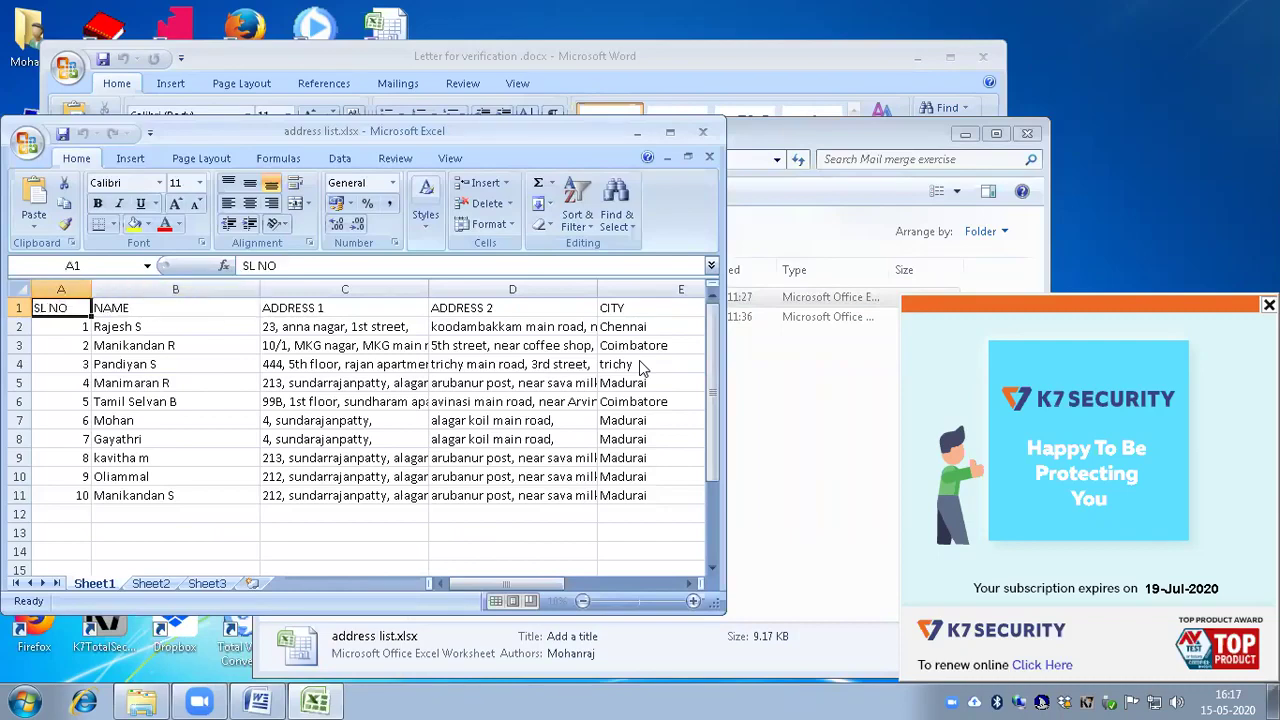
{"action": "key", "text": "Right"}
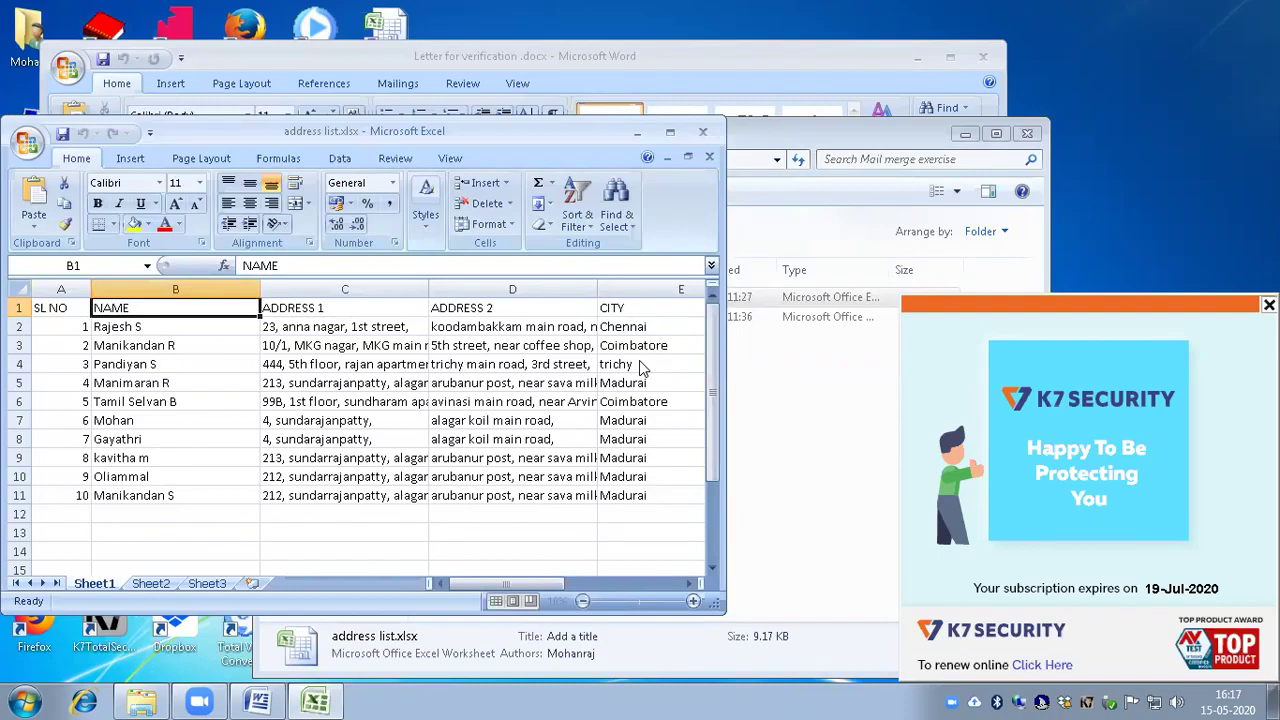
{"action": "key", "text": "Right"}
{"action": "key", "text": "Left"}
{"action": "key", "text": "Right"}
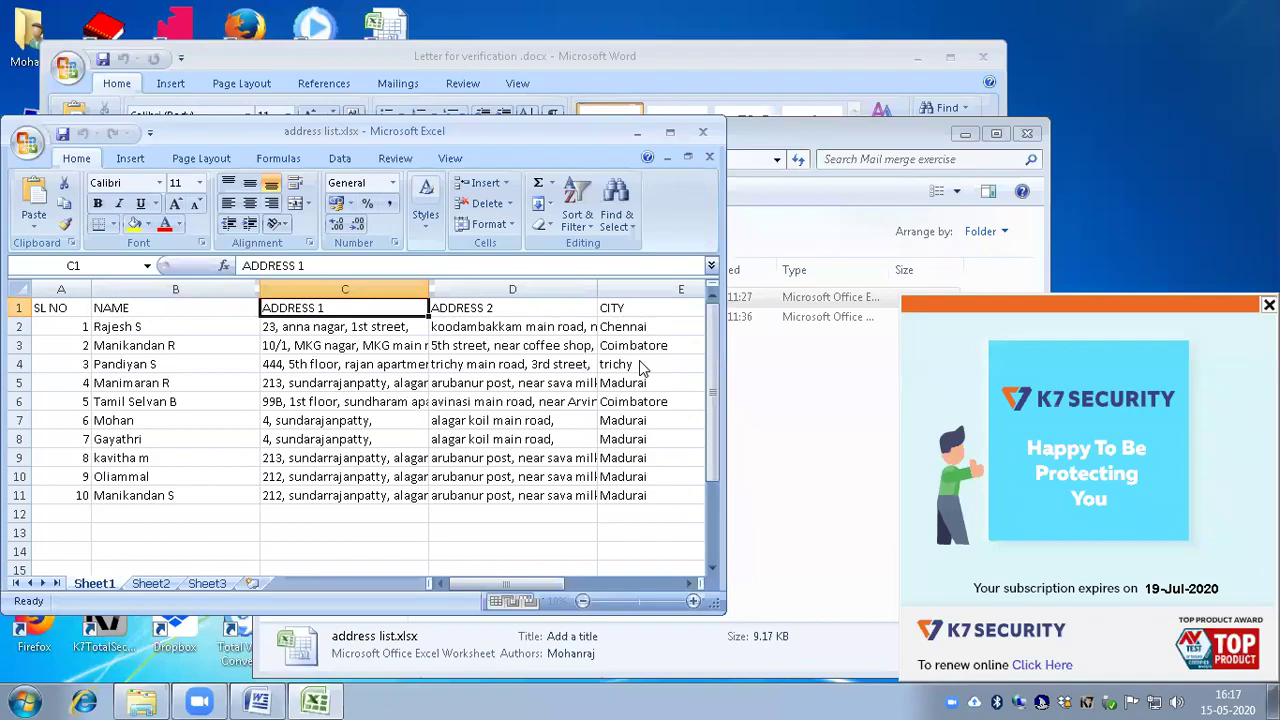
{"action": "key", "text": "Right"}
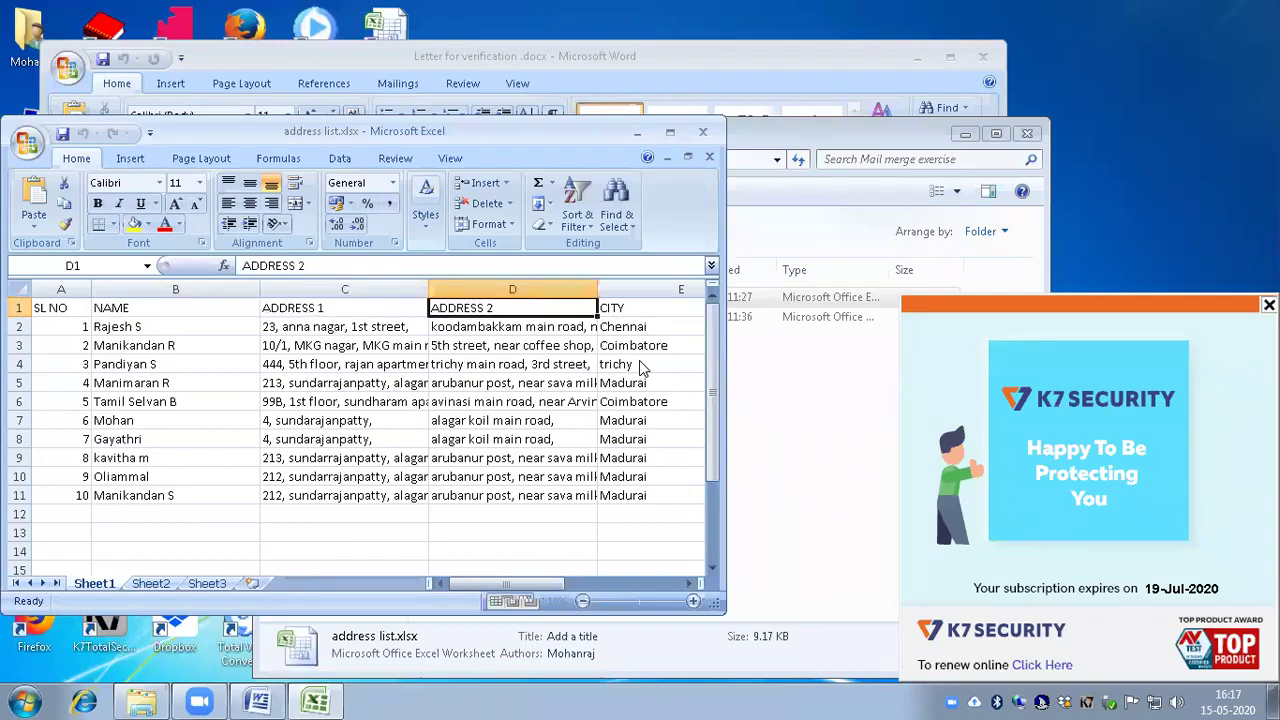
{"action": "key", "text": "Right"}
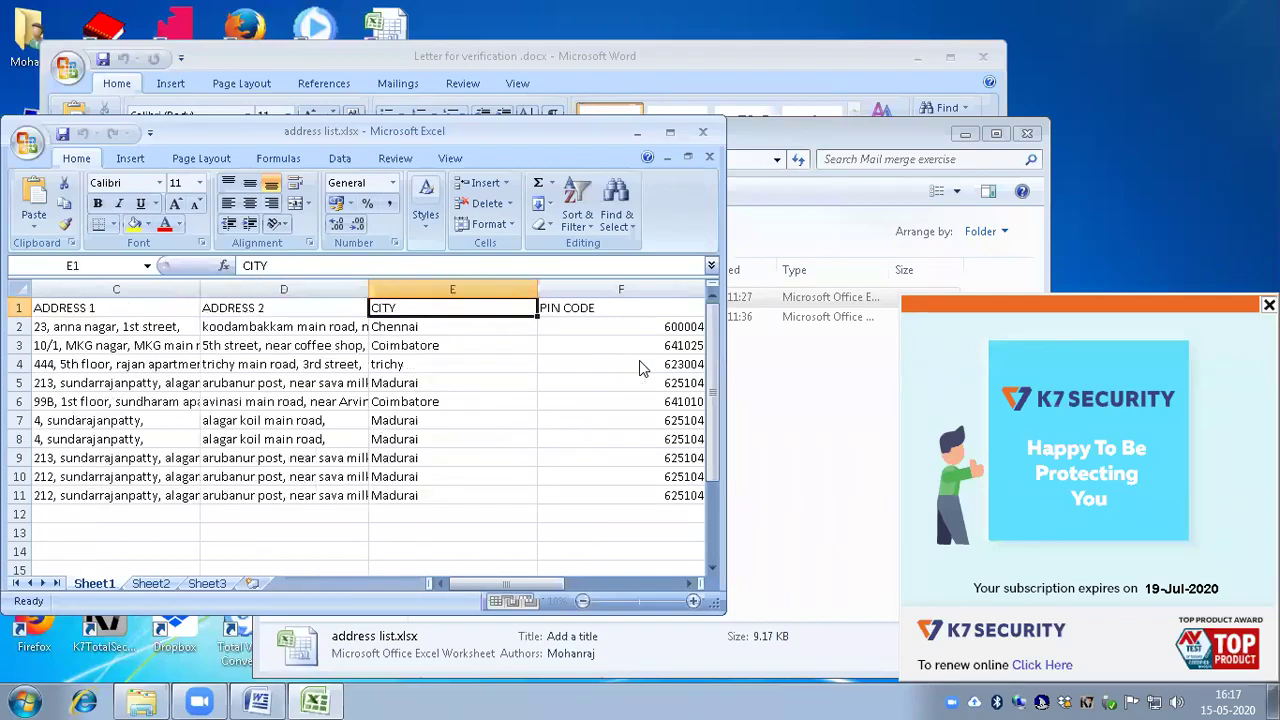
{"action": "key", "text": "Right"}
{"action": "key", "text": "Right"}
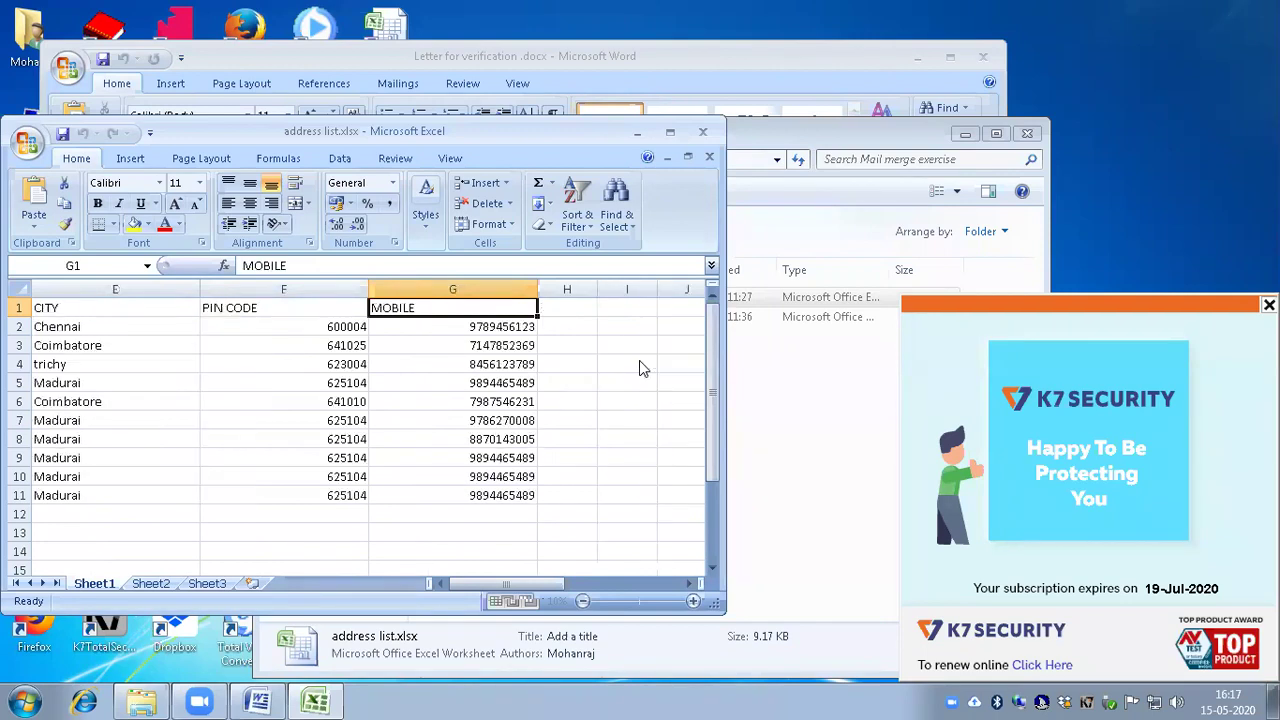
{"action": "key", "text": "Right"}
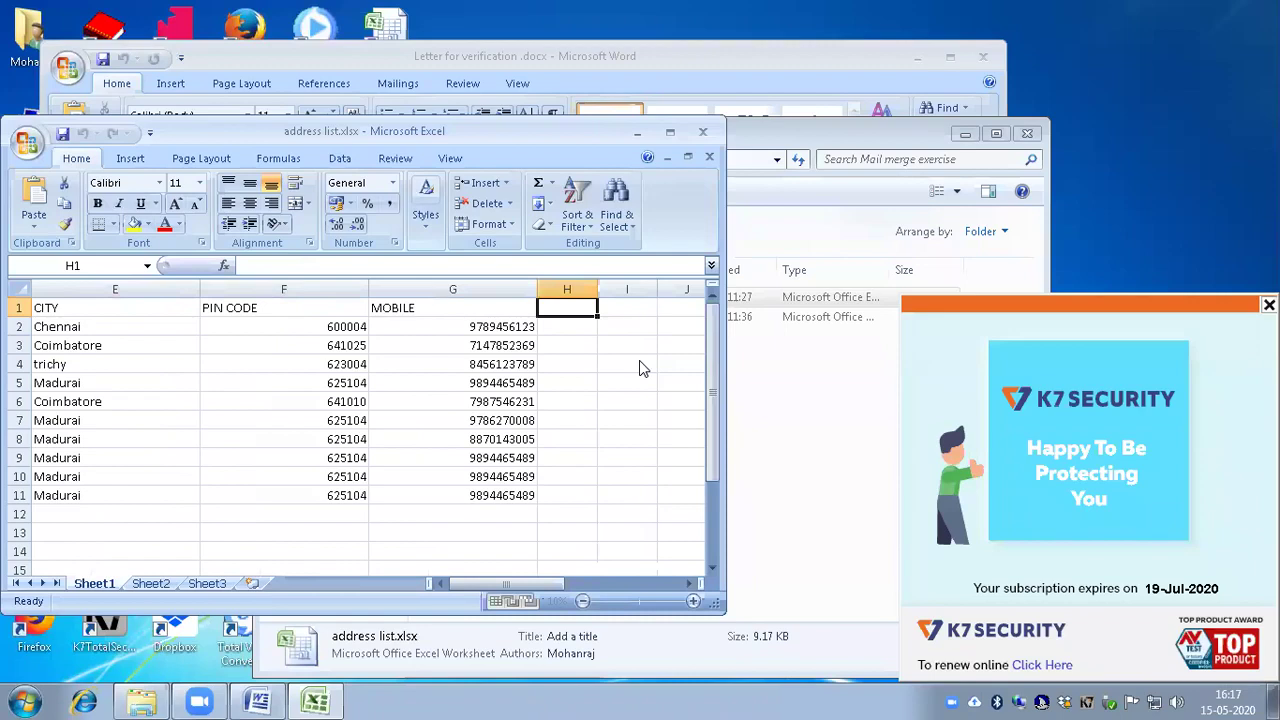
{"action": "key", "text": "ctrl+Home"}
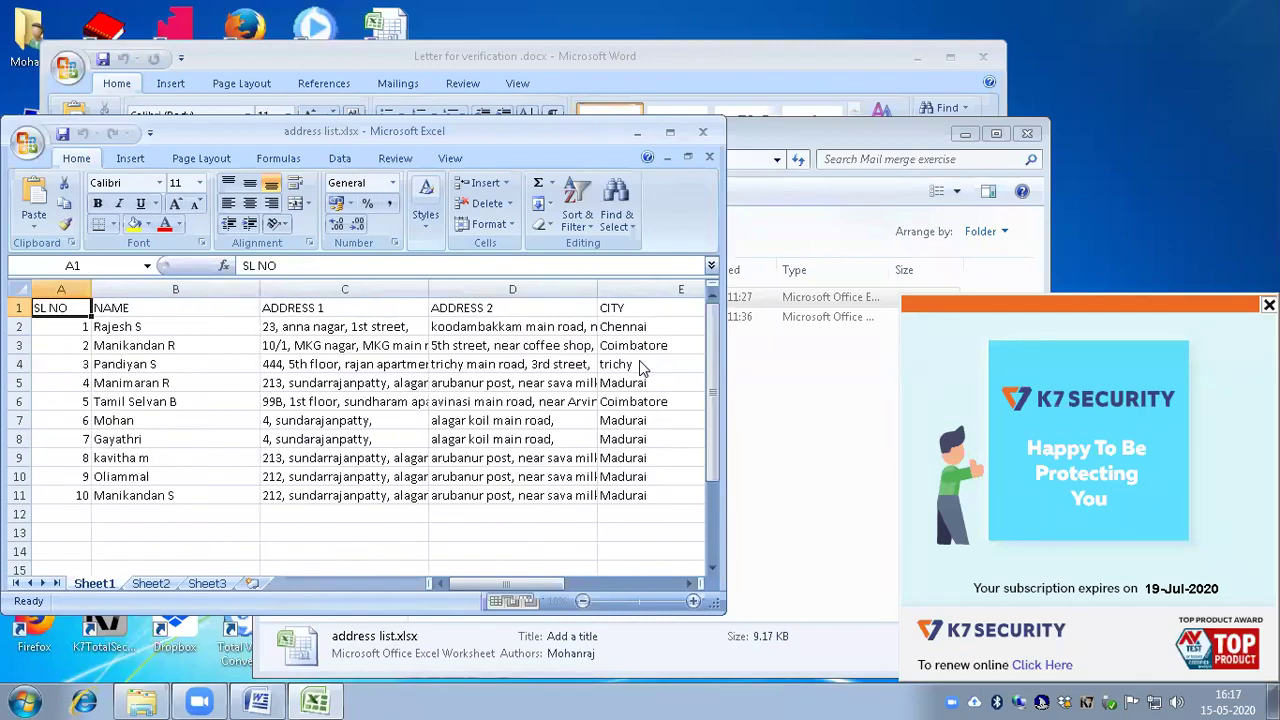
Step: Step down the SL NO column through the serial numbers, then return to A1
{"action": "key", "text": "Down"}
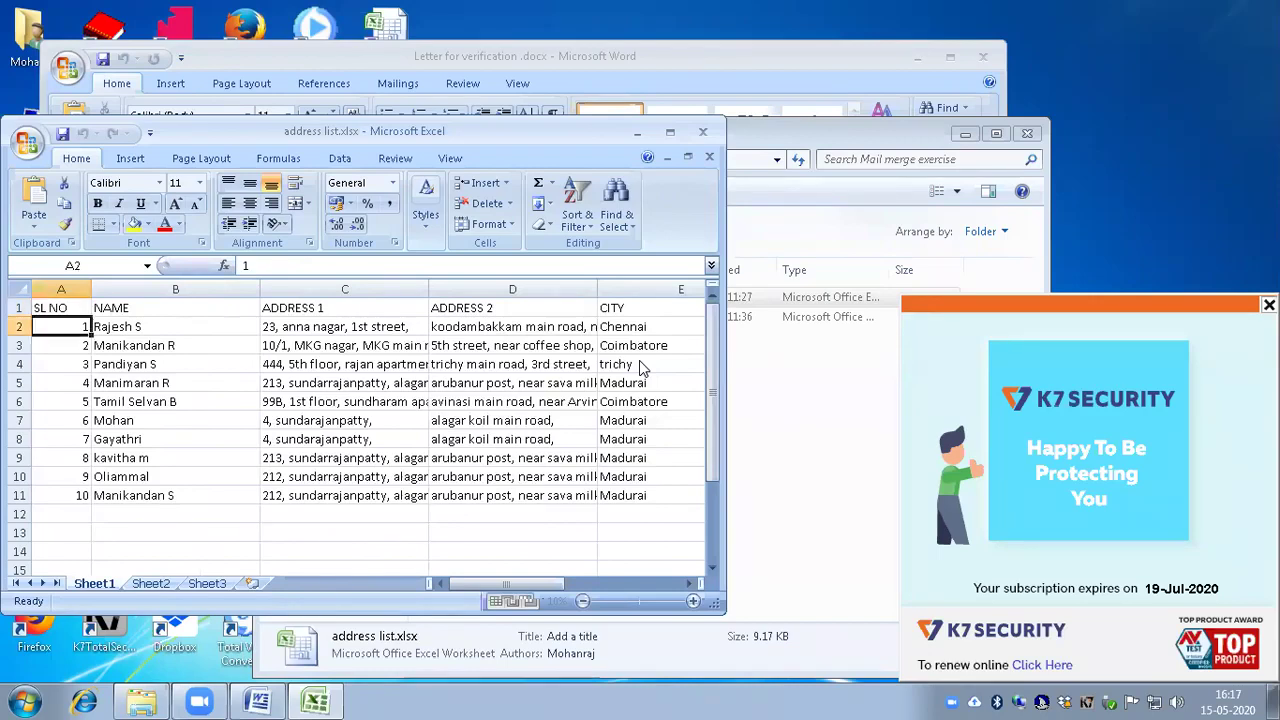
{"action": "key", "text": "Down"}
{"action": "key", "text": "Down"}
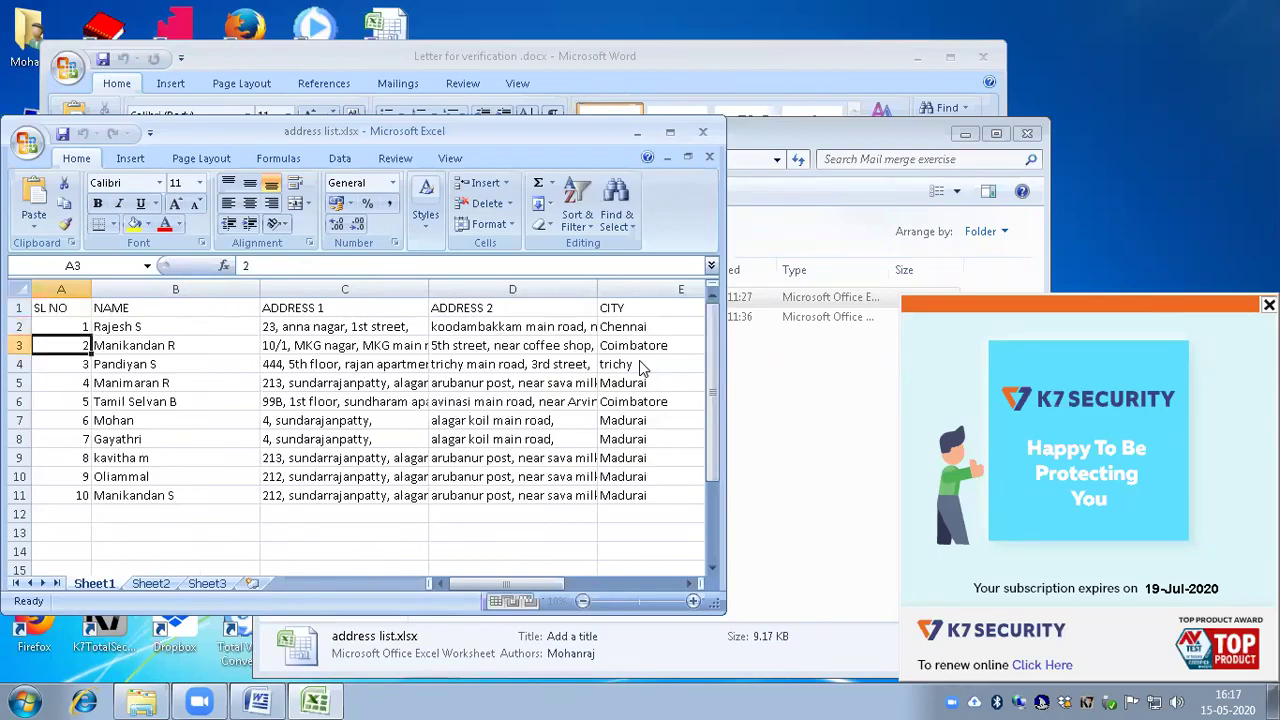
{"action": "key", "text": "Down"}
{"action": "key", "text": "Down"}
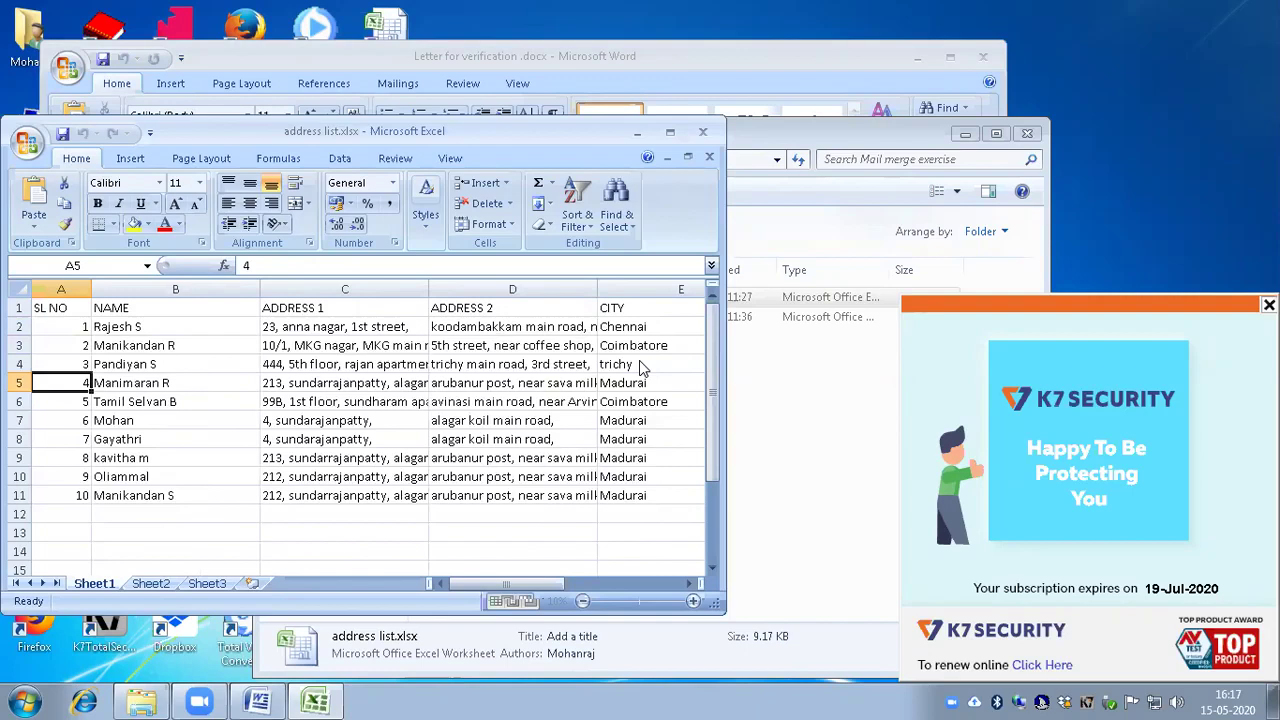
{"action": "key", "text": "Down"}
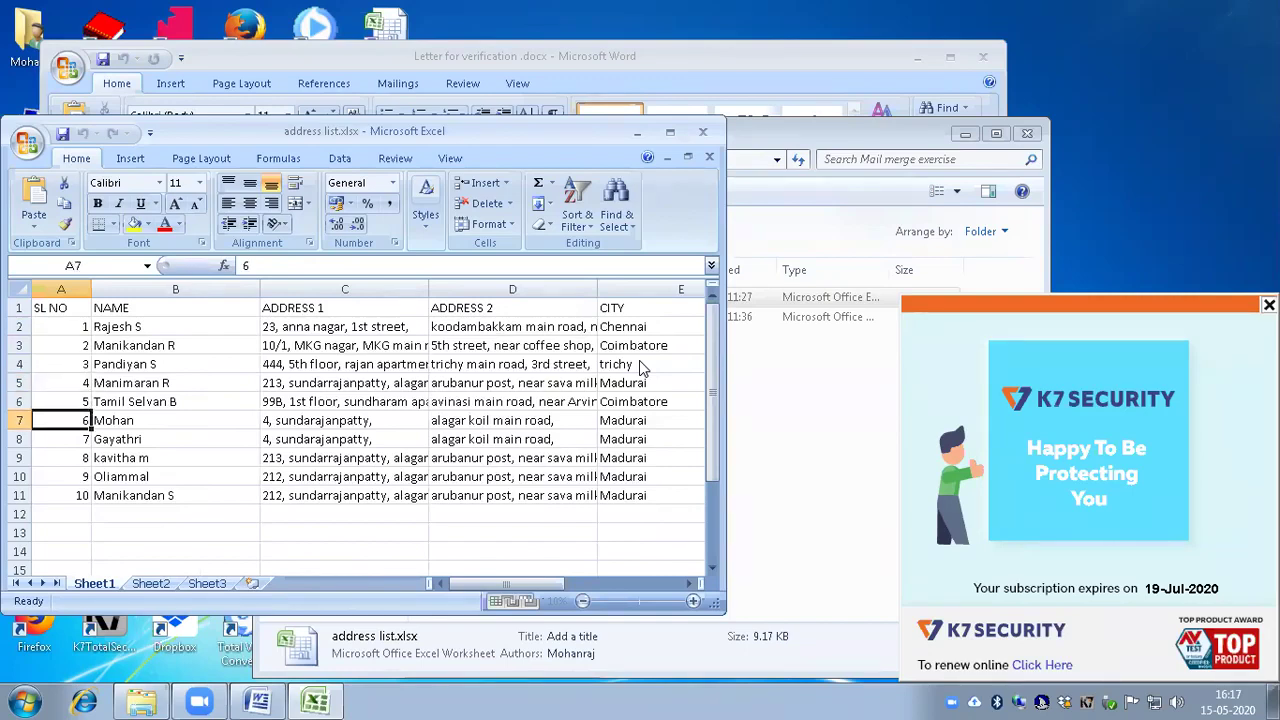
{"action": "key", "text": "Down"}
{"action": "key", "text": "Down"}
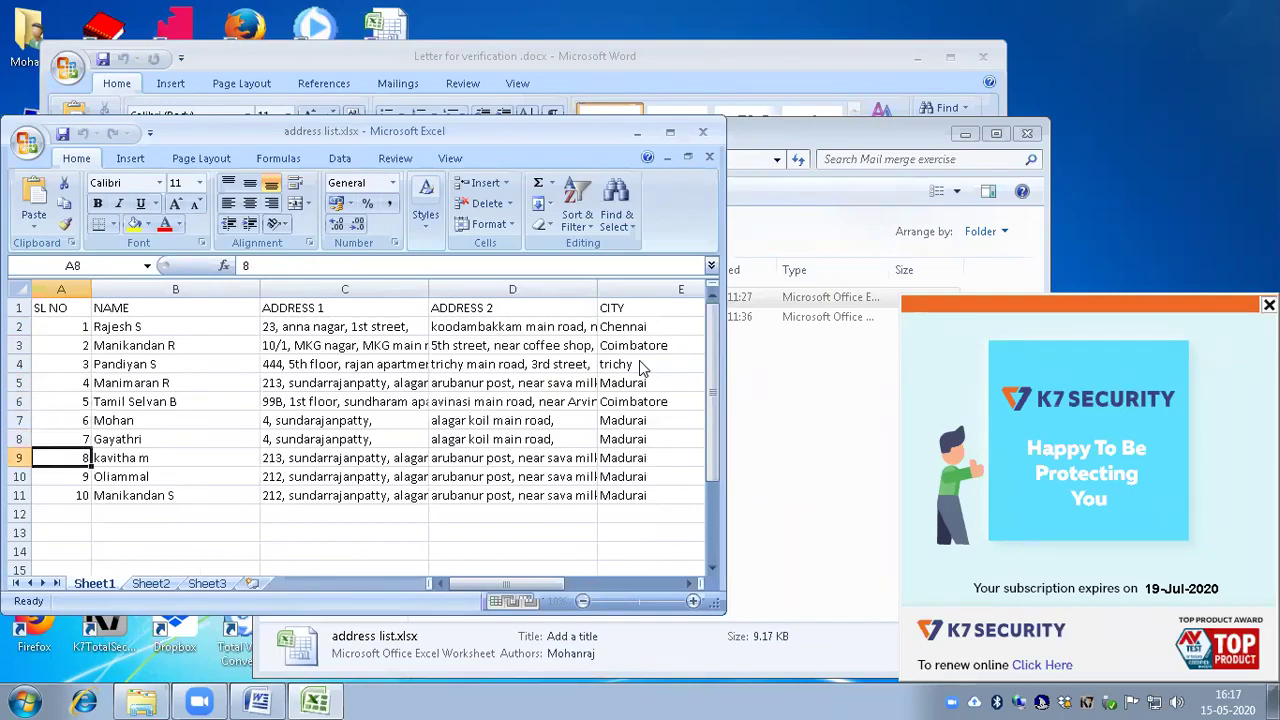
{"action": "key", "text": "Down"}
{"action": "key", "text": "Down"}
{"action": "key", "text": "Down"}
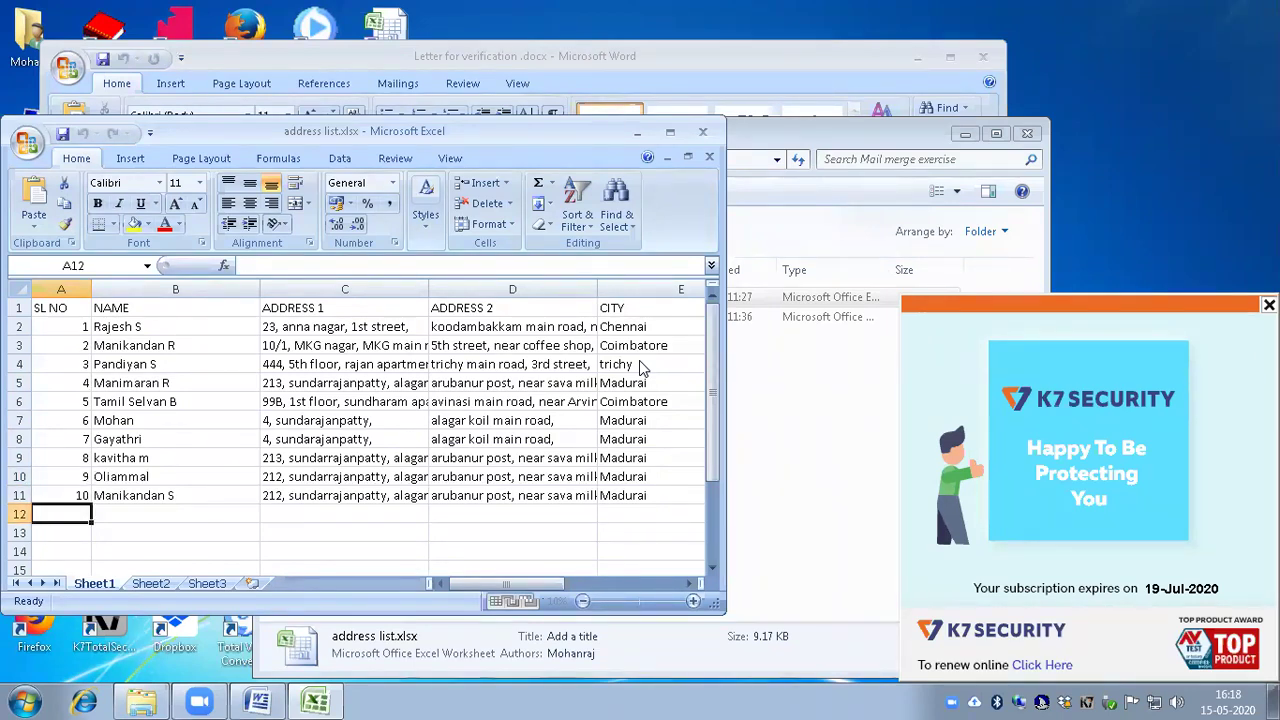
{"action": "key", "text": "ctrl+Home"}
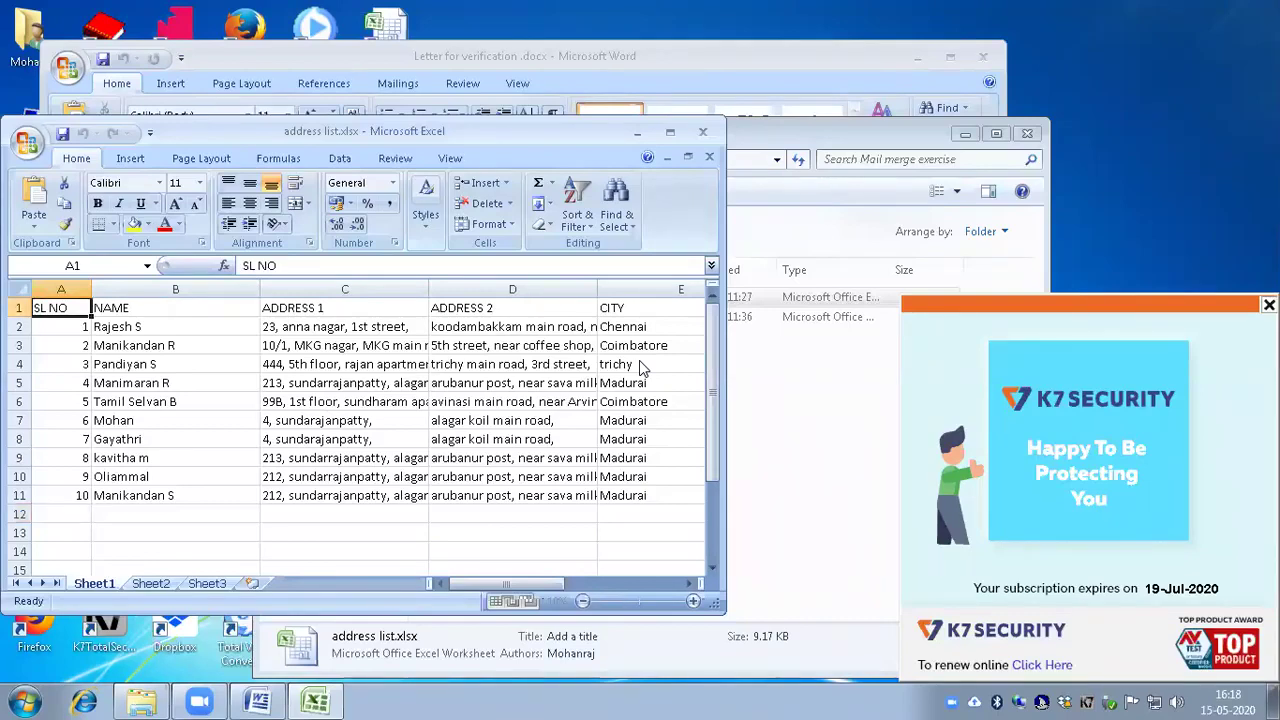
{"action": "key", "text": "Down"}
{"action": "key", "text": "Right"}
{"action": "key", "text": "Right"}
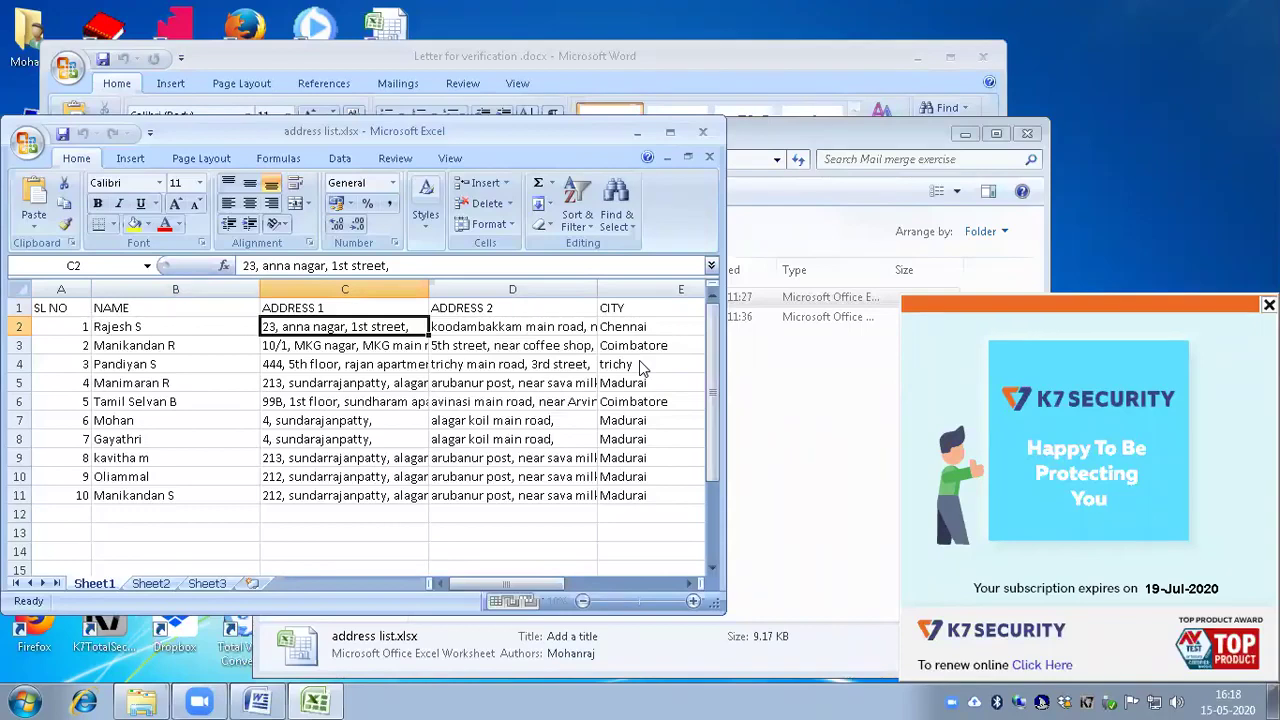
{"action": "key", "text": "Right"}
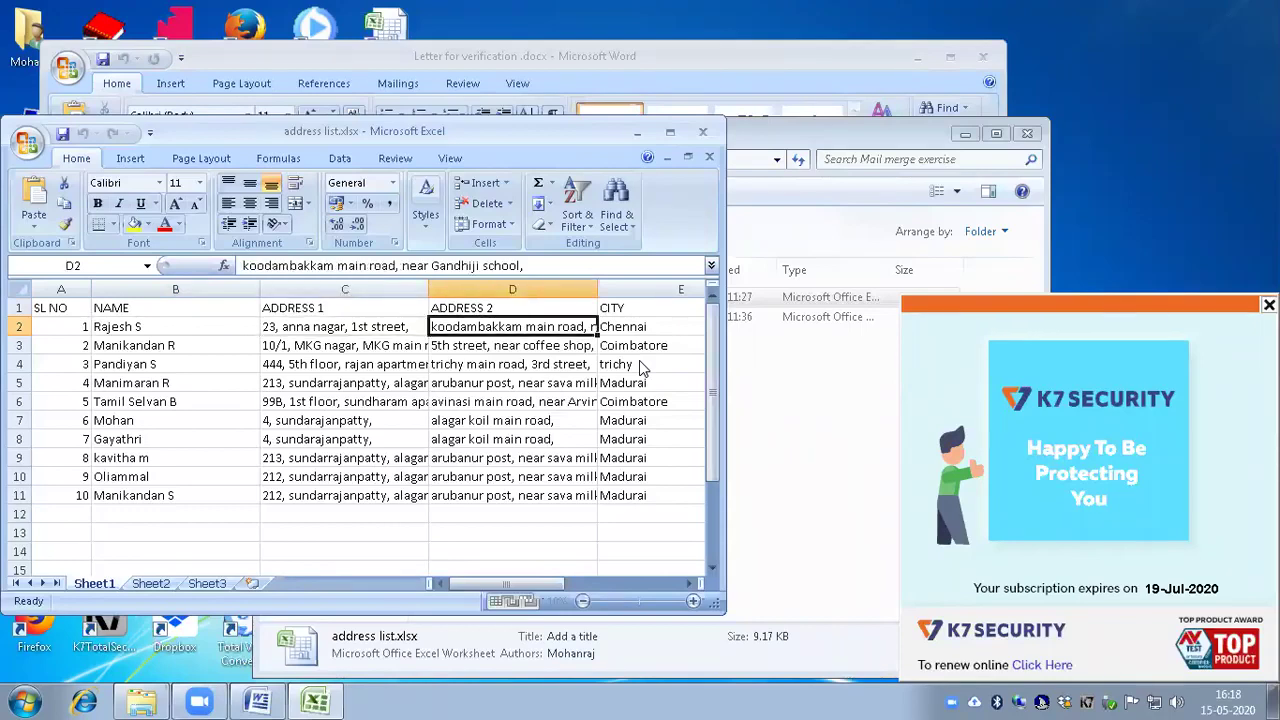
{"action": "key", "text": "Right"}
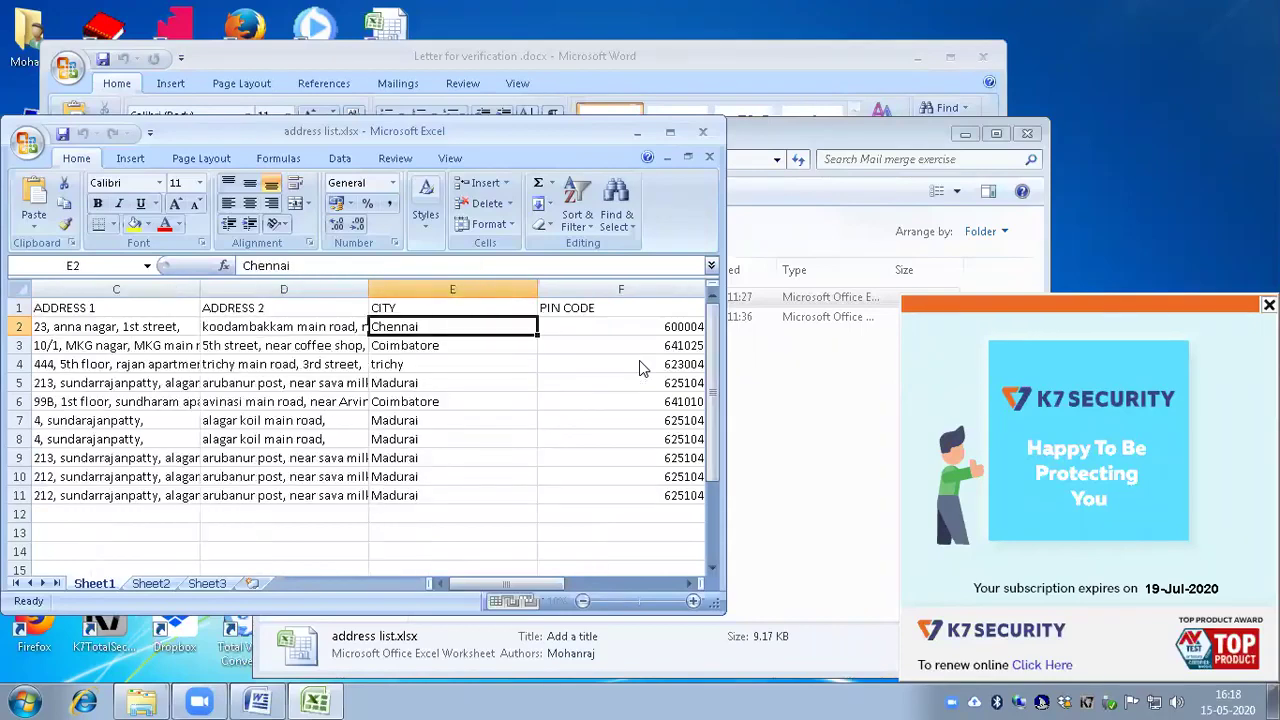
{"action": "key", "text": "Right"}
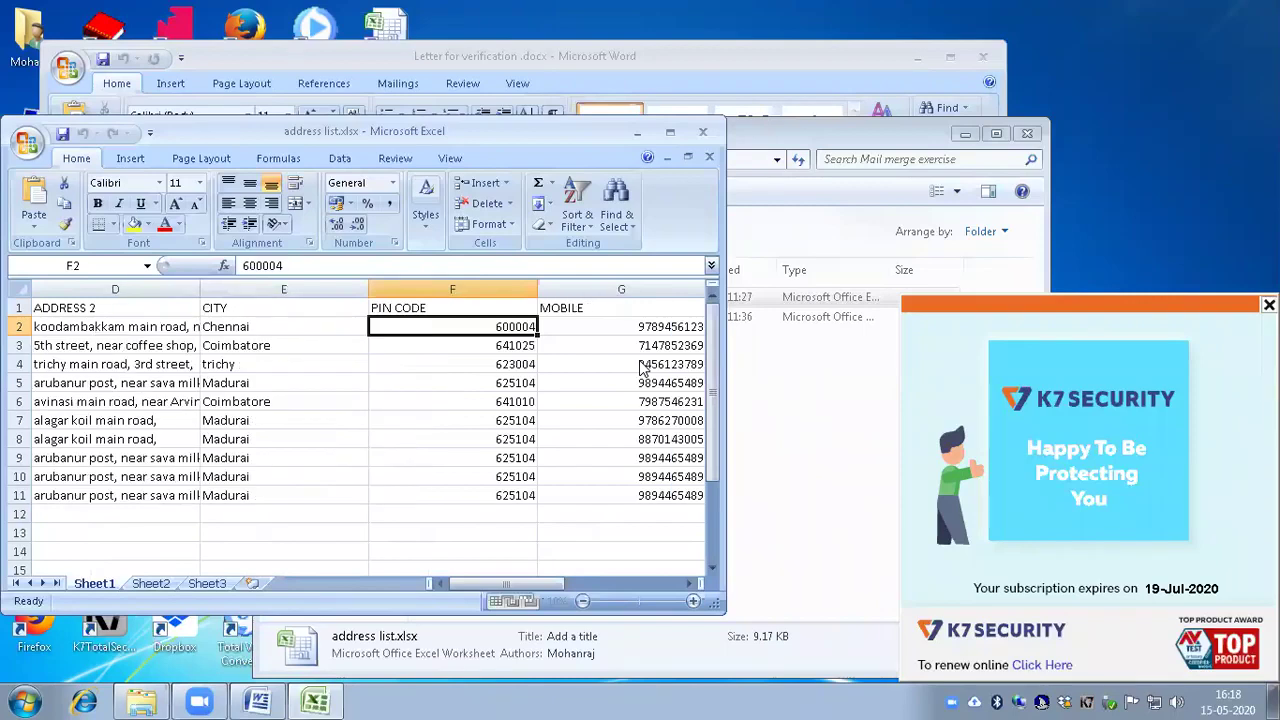
{"action": "key", "text": "Right"}
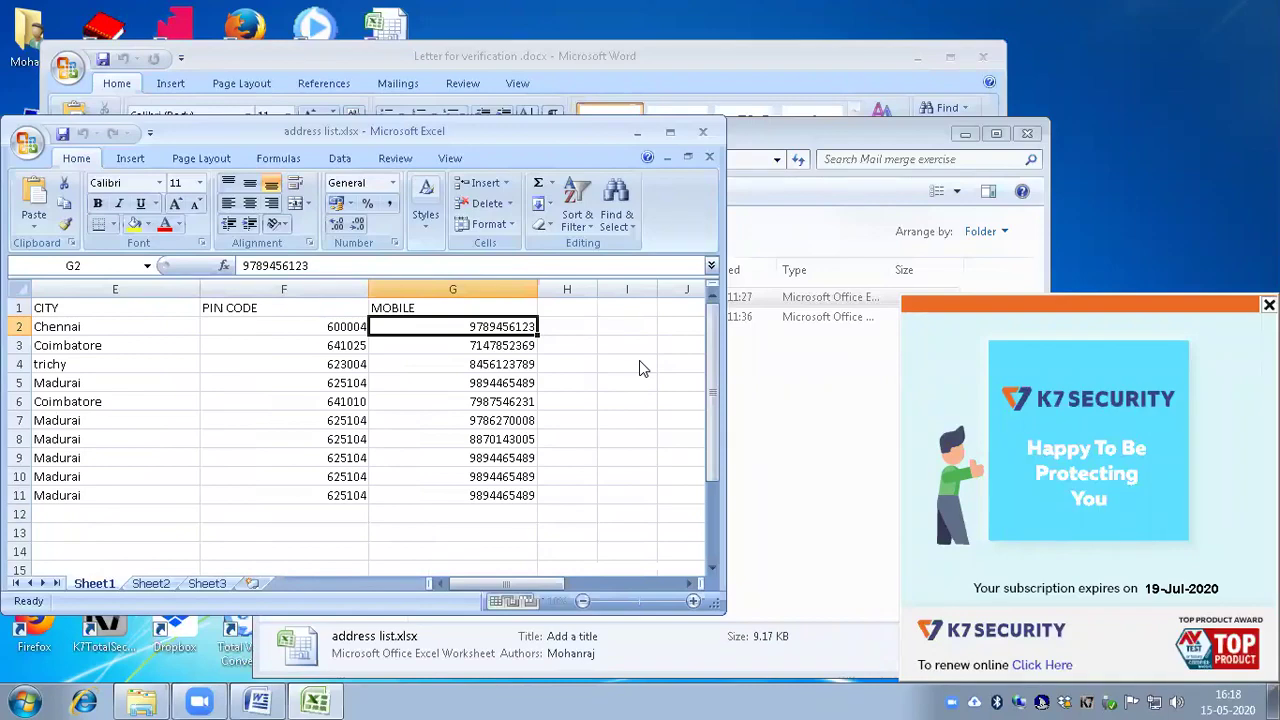
{"action": "key", "text": "Right"}
{"action": "key", "text": "Left"}
{"action": "key", "text": "Home"}
{"action": "key", "text": "Right"}
{"action": "key", "text": "Down"}
{"action": "key", "text": "Left"}
{"action": "key", "text": "Right"}
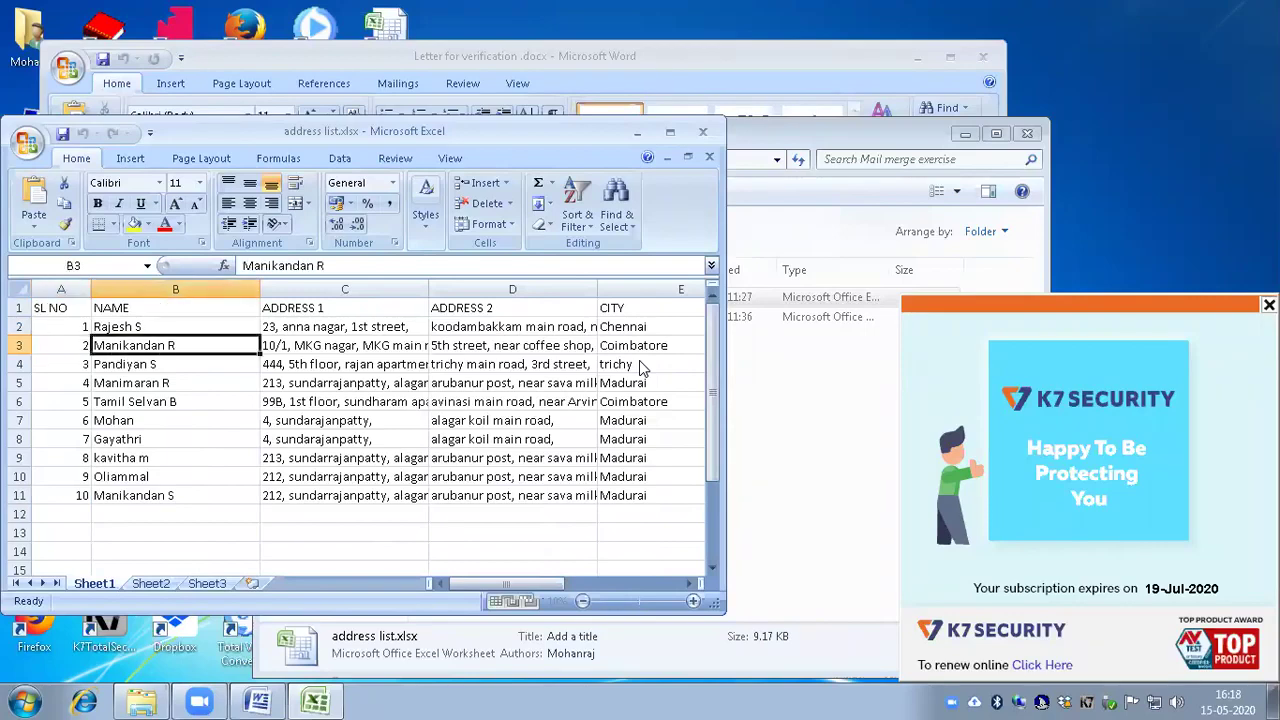
{"action": "key", "text": "Down"}
{"action": "key", "text": "Down"}
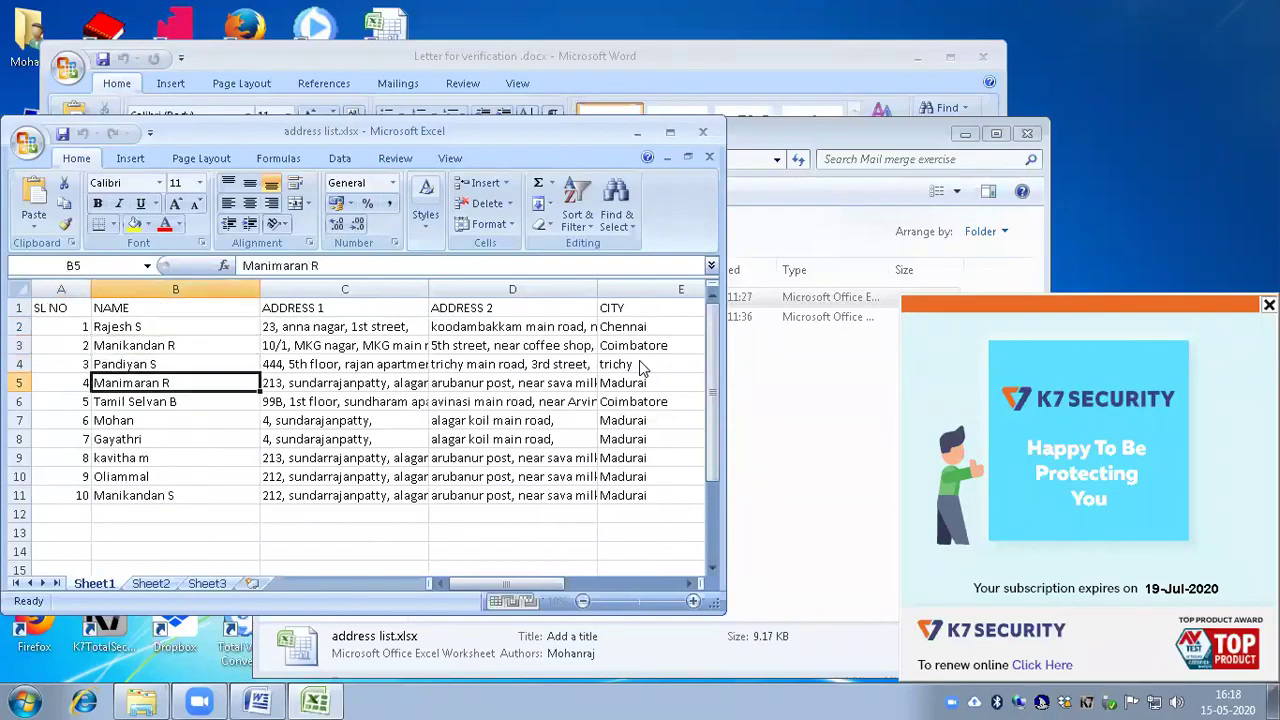
{"action": "key", "text": "Down"}
{"action": "key", "text": "Down"}
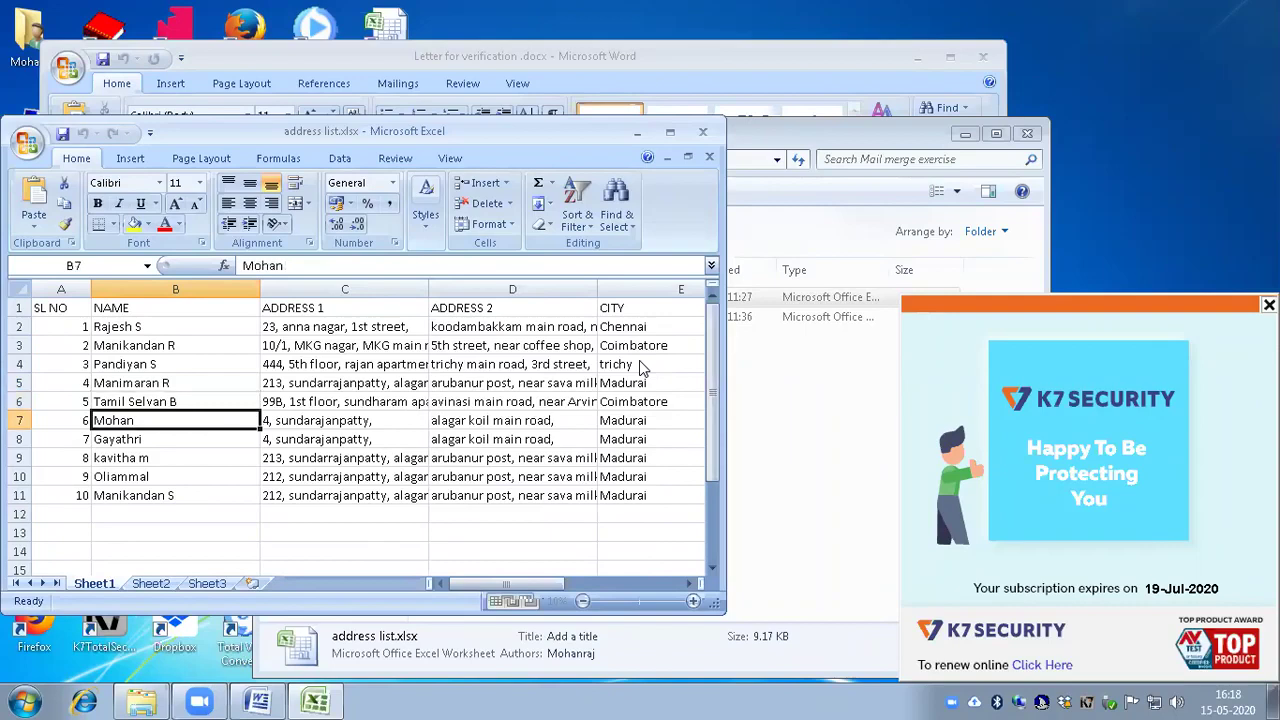
{"action": "key", "text": "Right"}
{"action": "key", "text": "Left"}
{"action": "key", "text": "Down"}
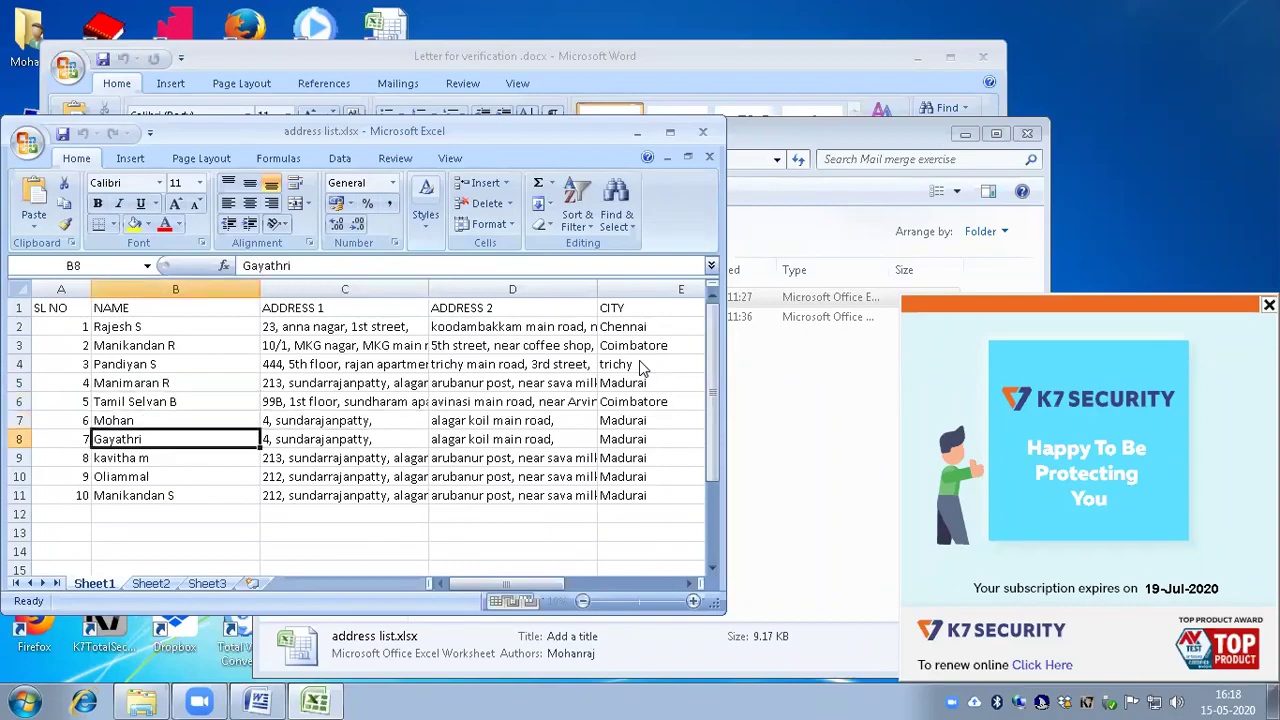
{"action": "key", "text": "Down"}
{"action": "key", "text": "Down"}
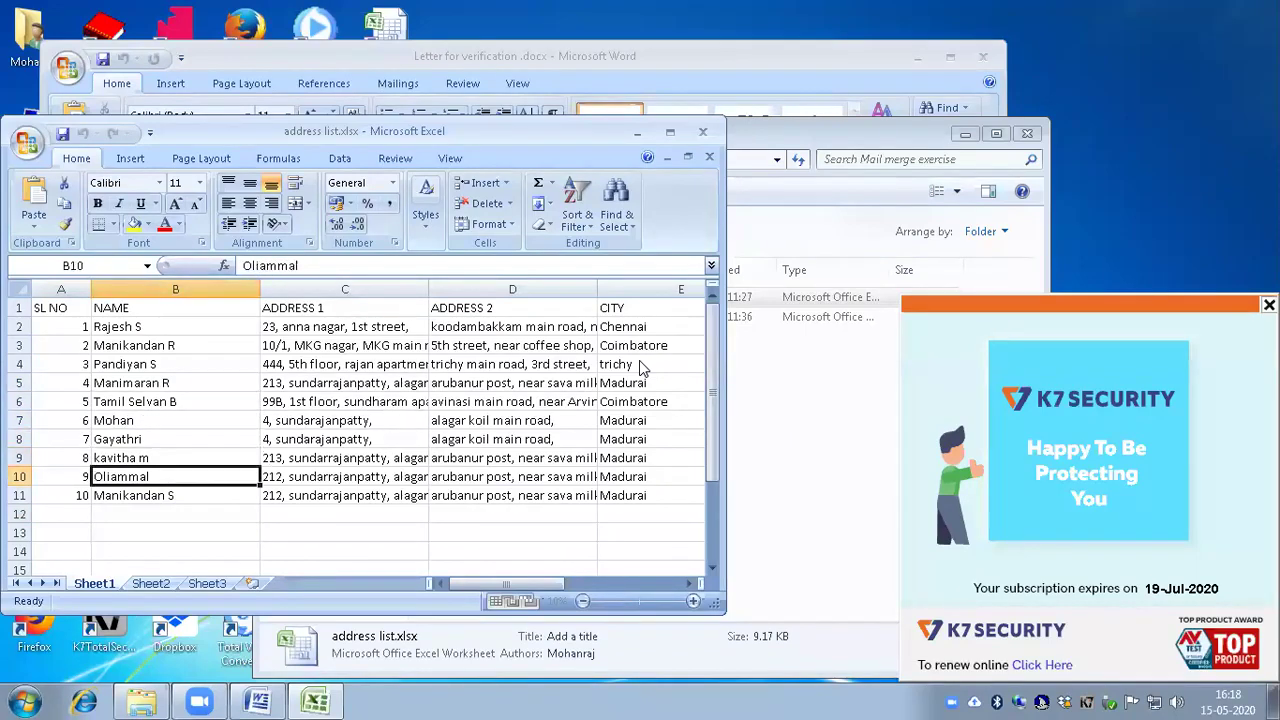
{"action": "key", "text": "Down"}
{"action": "key", "text": "Down"}
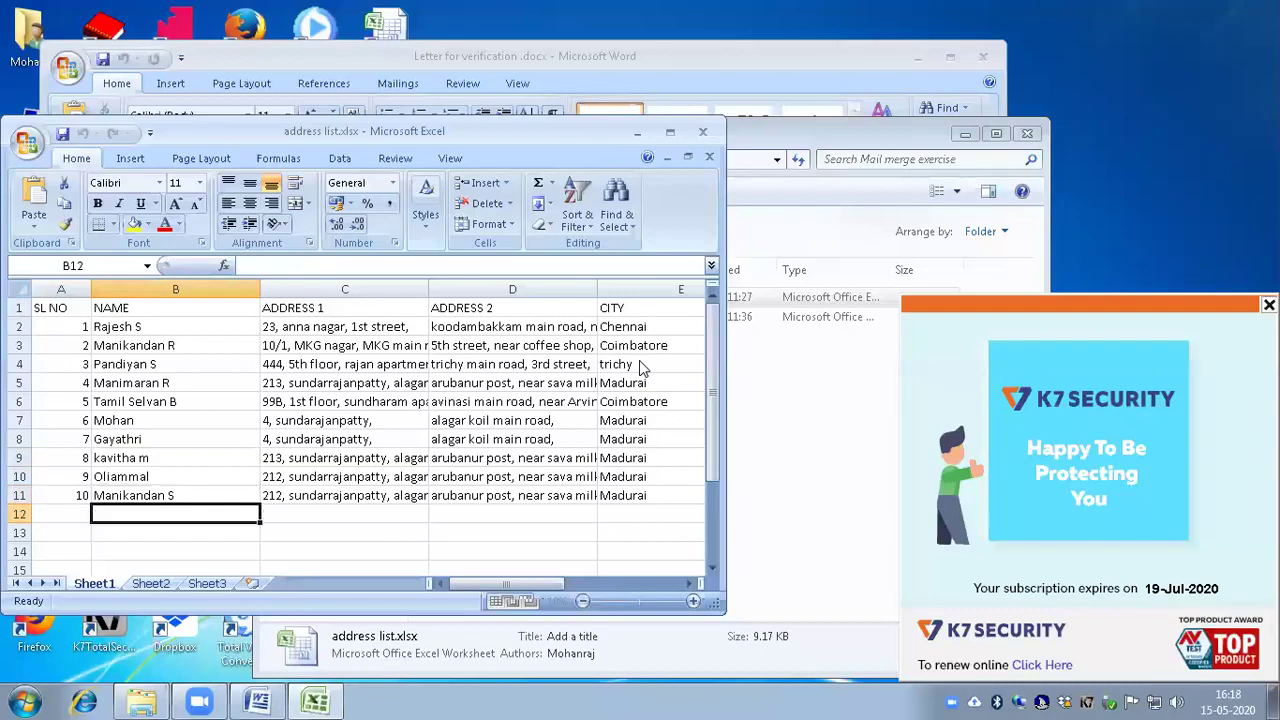
{"action": "key", "text": "Up"}
{"action": "key", "text": "Right"}
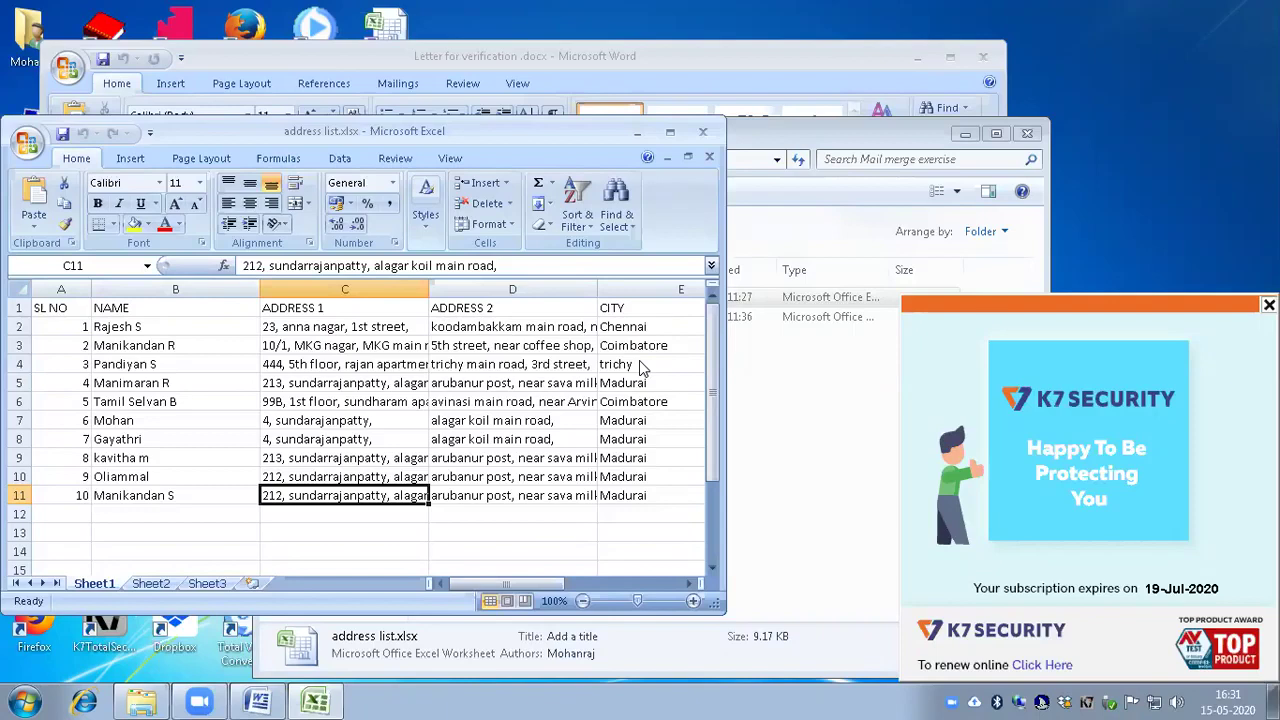
Step: Close the workbook with Alt+F4 and return to the top of the Word letter
{"action": "key", "text": "alt+F4"}
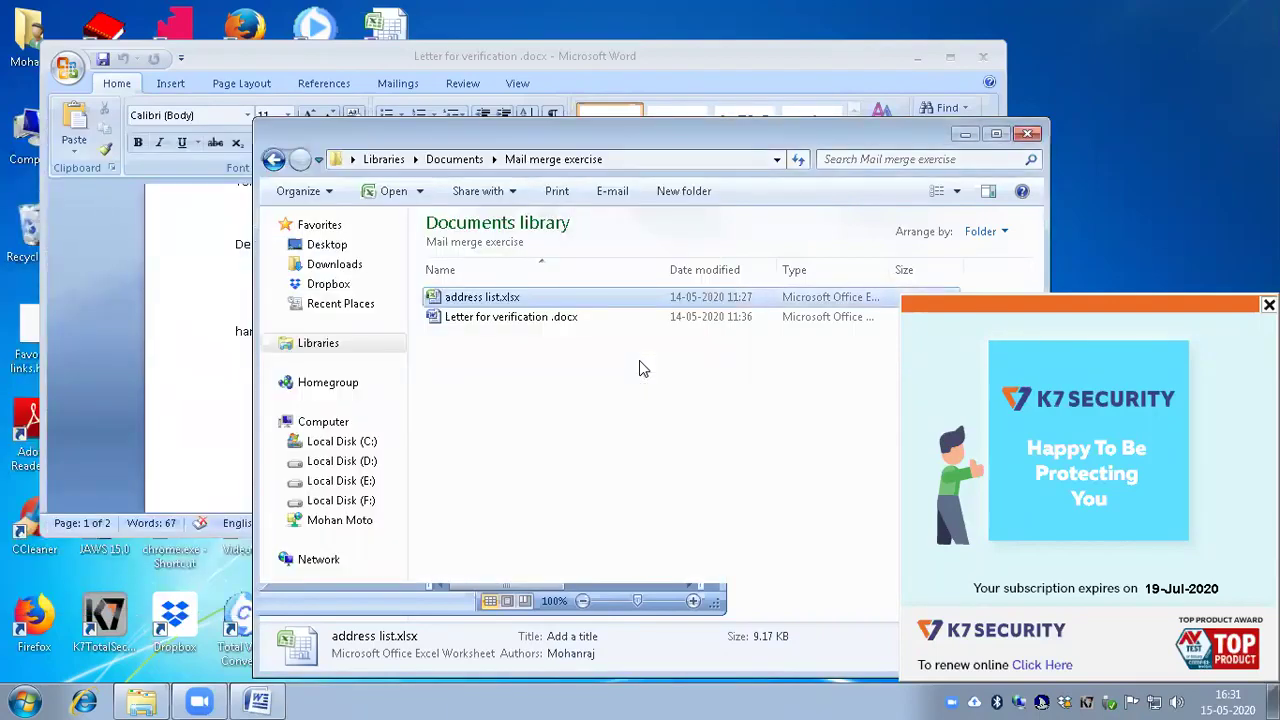
{"action": "key", "text": "alt+Tab"}
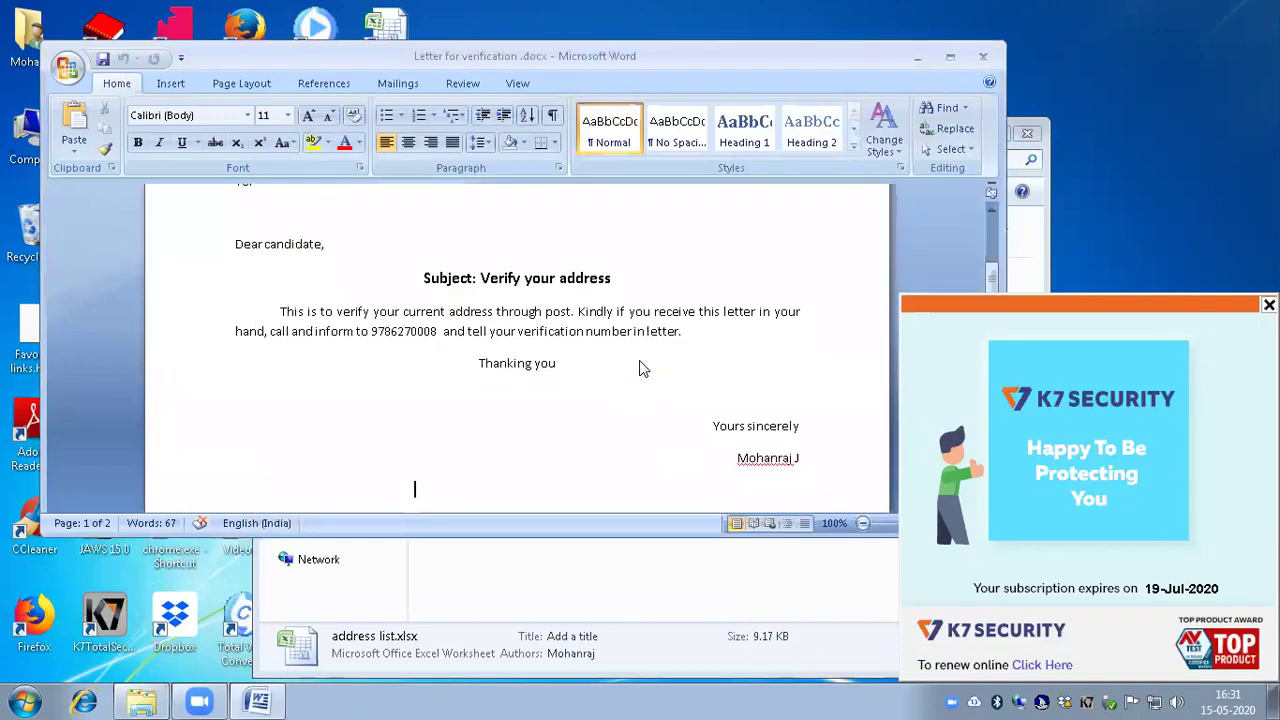
{"action": "key", "text": "ctrl+Home"}
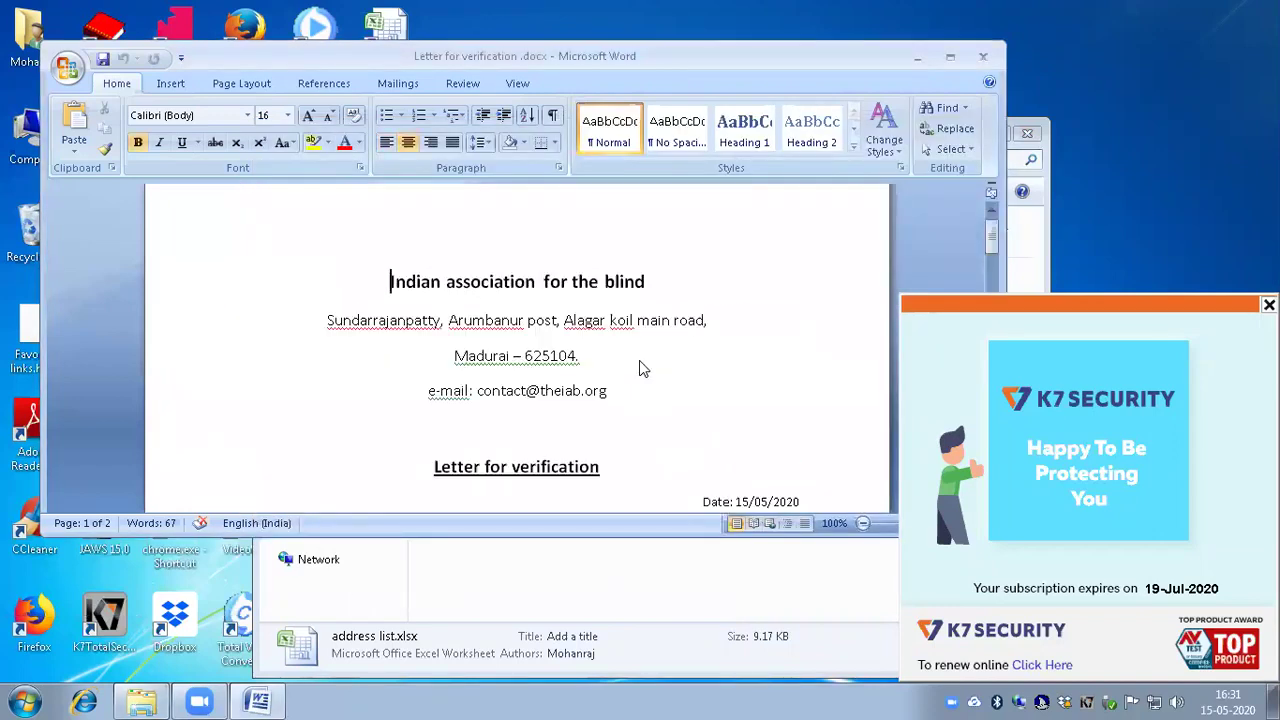
{"action": "key", "text": "Down"}
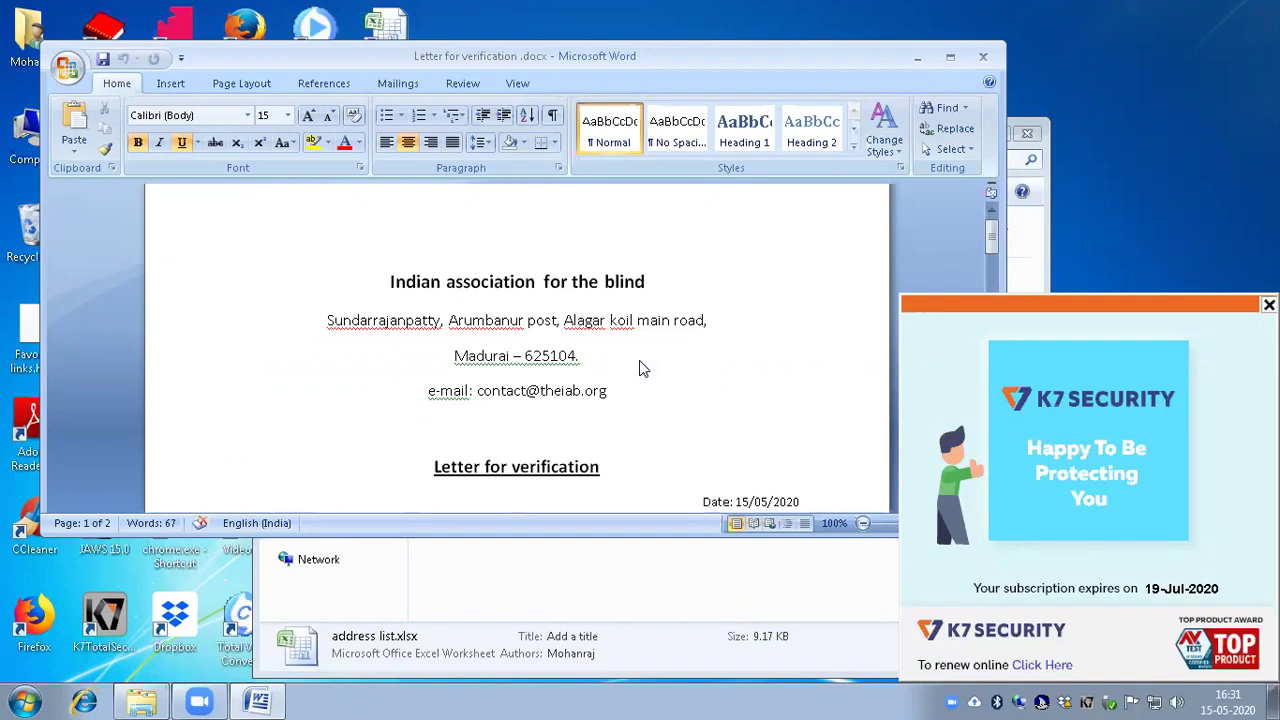
{"action": "key", "text": "alt"}
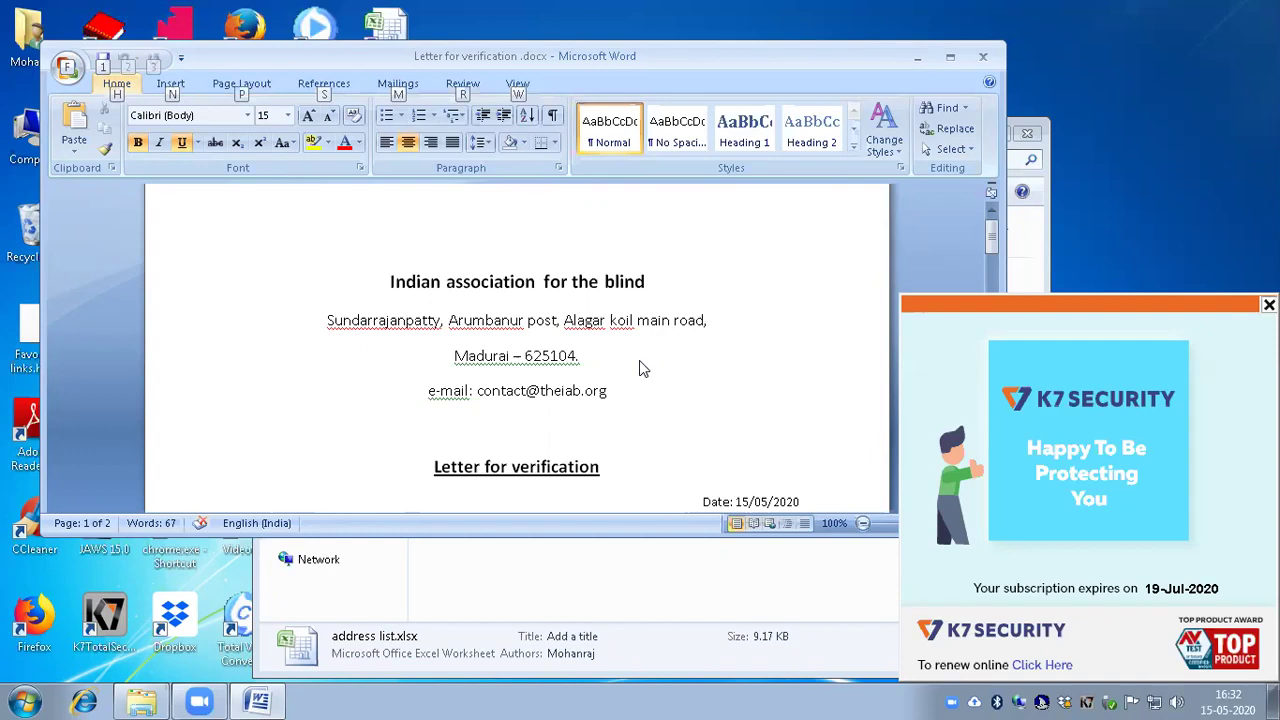
Step: Open the Select Recipients dropdown in the Mailings tab's Start Mail Merge group
{"action": "key", "text": "n"}
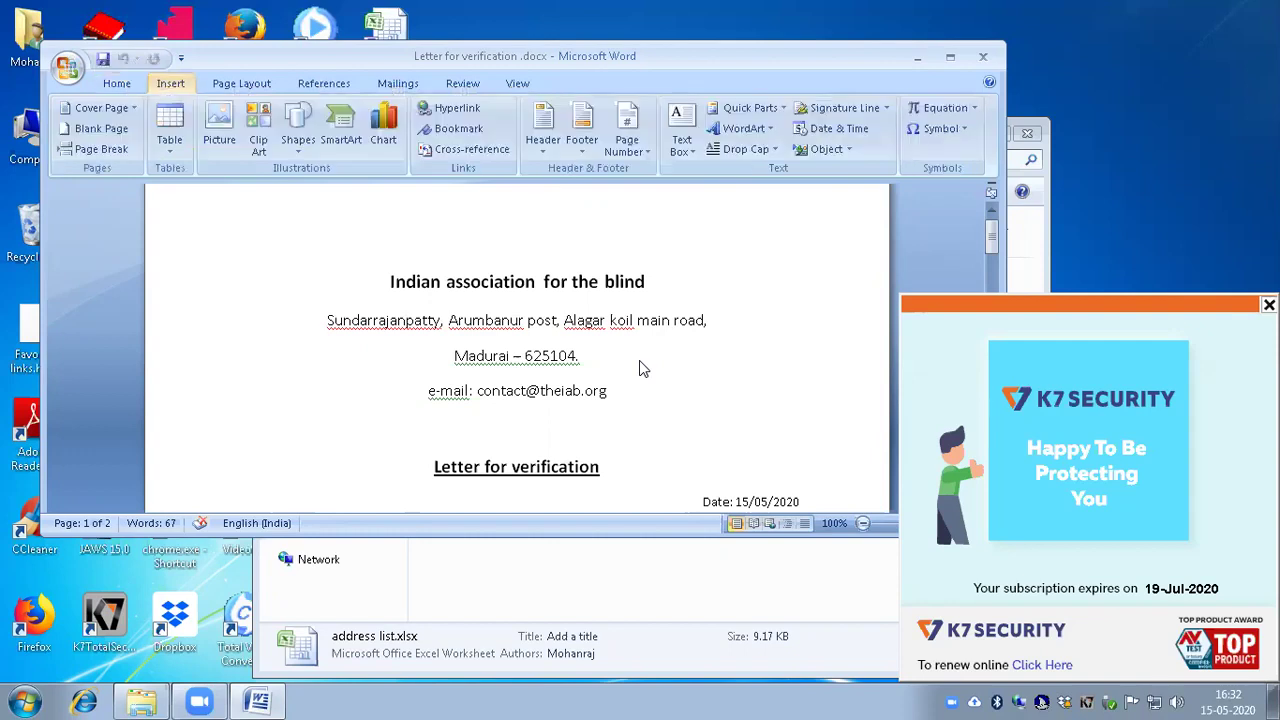
{"action": "key", "text": "Right"}
{"action": "key", "text": "Right"}
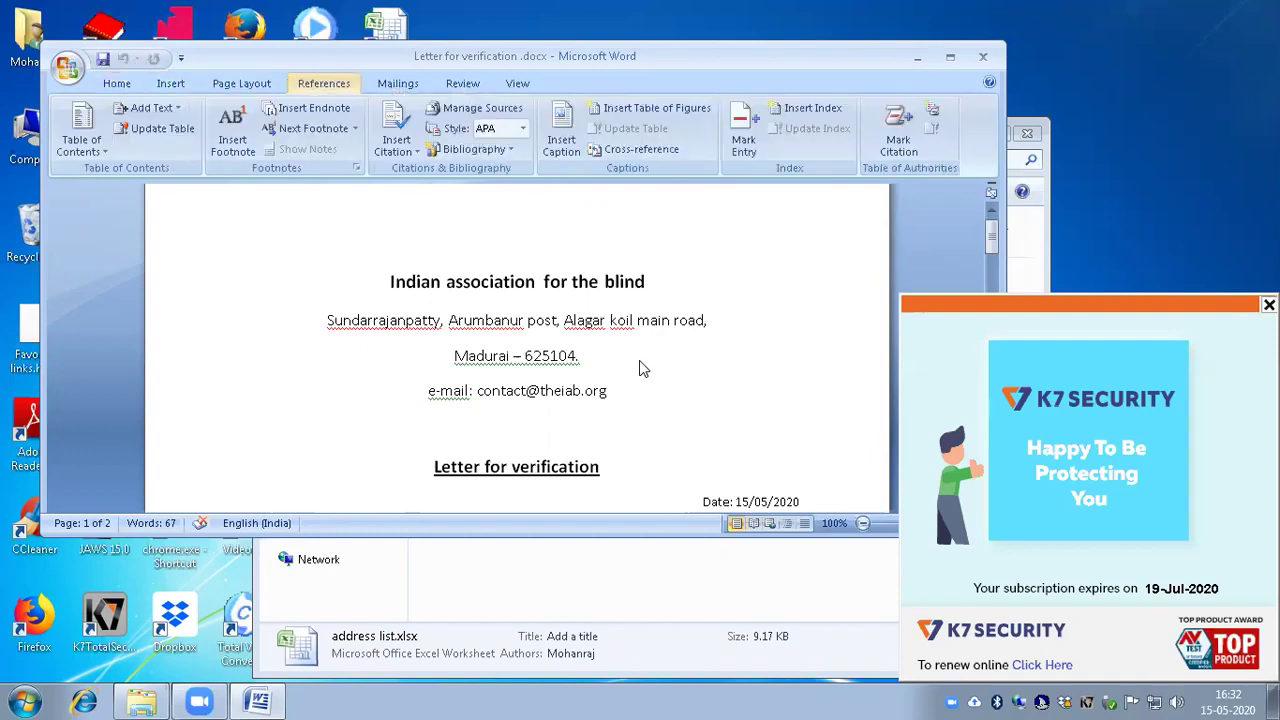
{"action": "key", "text": "Right"}
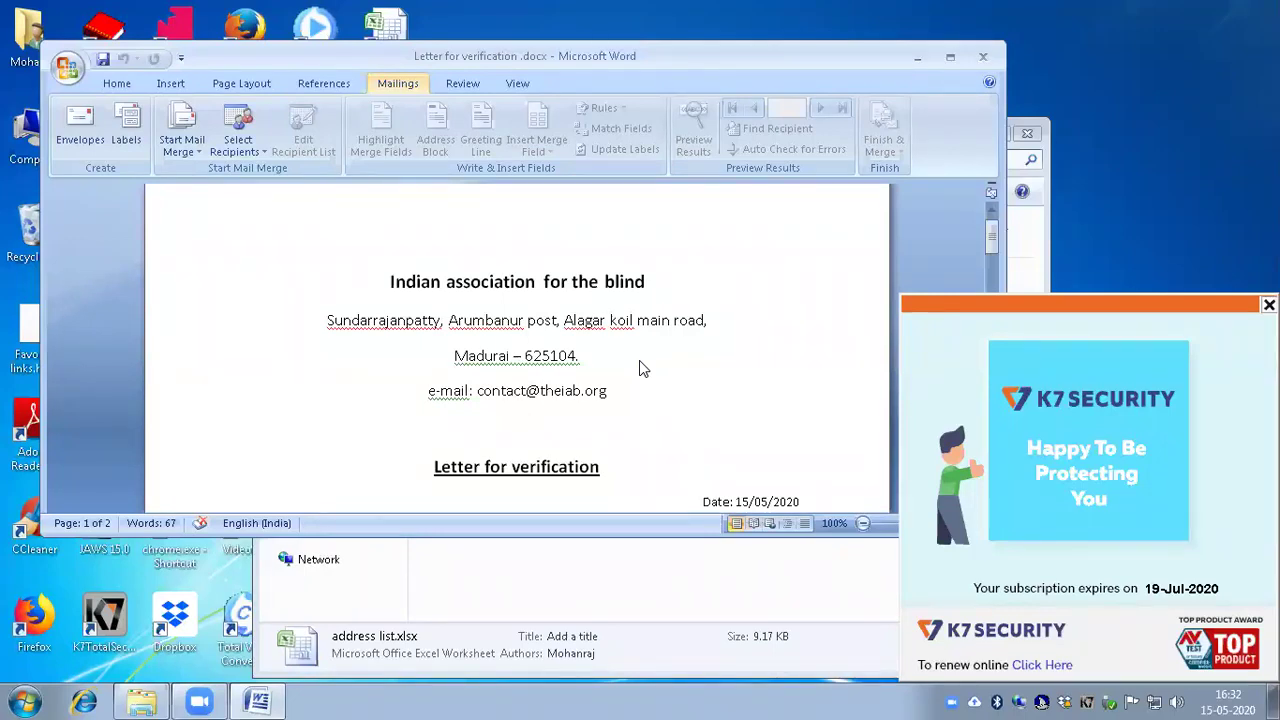
{"action": "key", "text": "Down"}
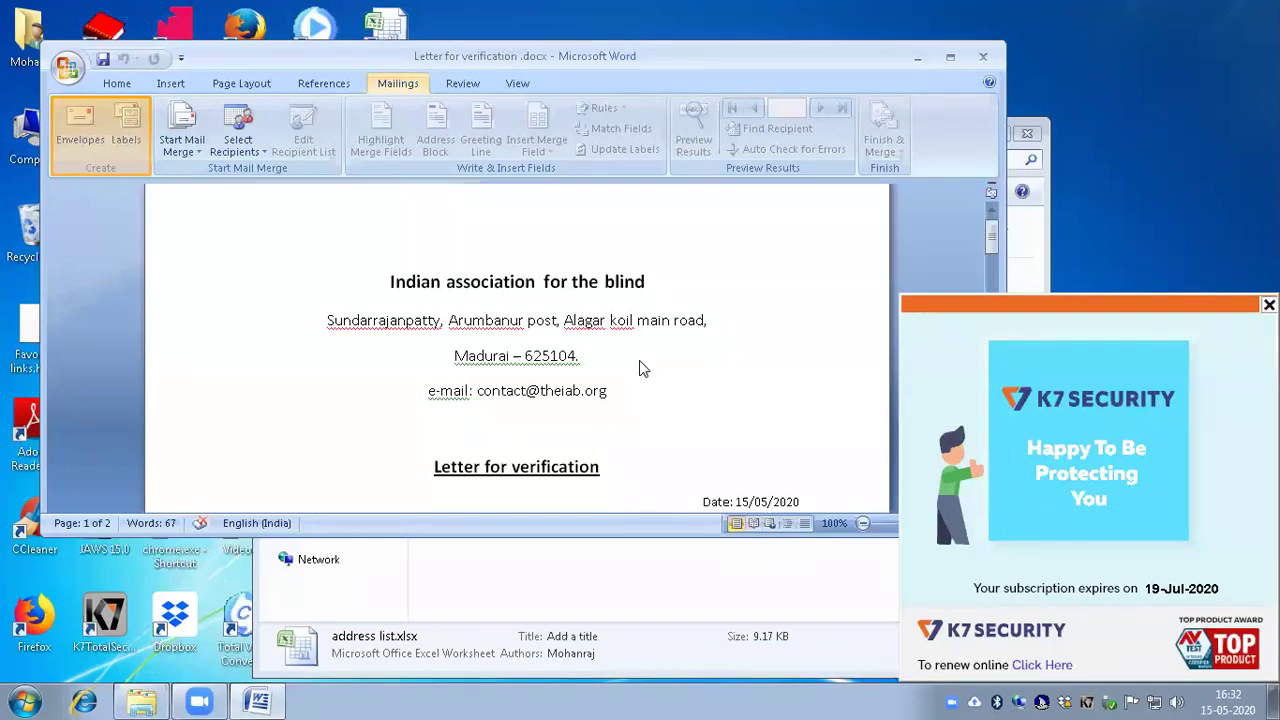
{"action": "key", "text": "Right"}
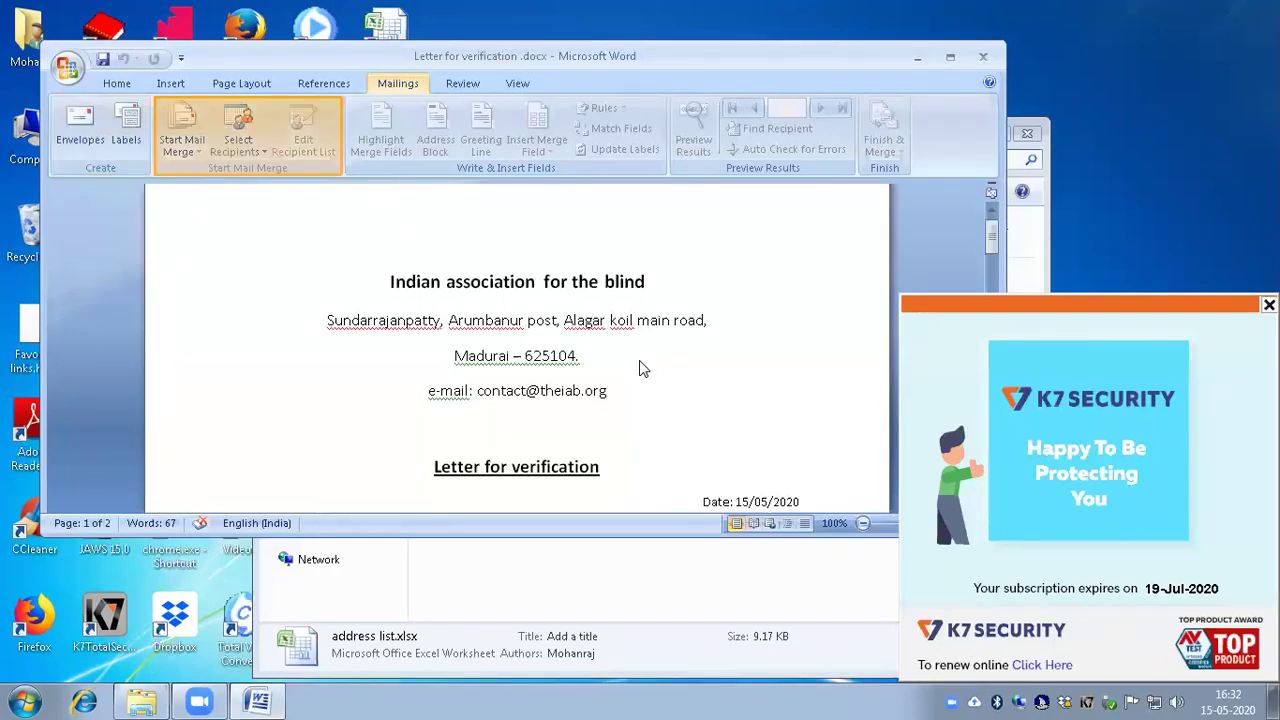
{"action": "key", "text": "Right"}
{"action": "key", "text": "Left"}
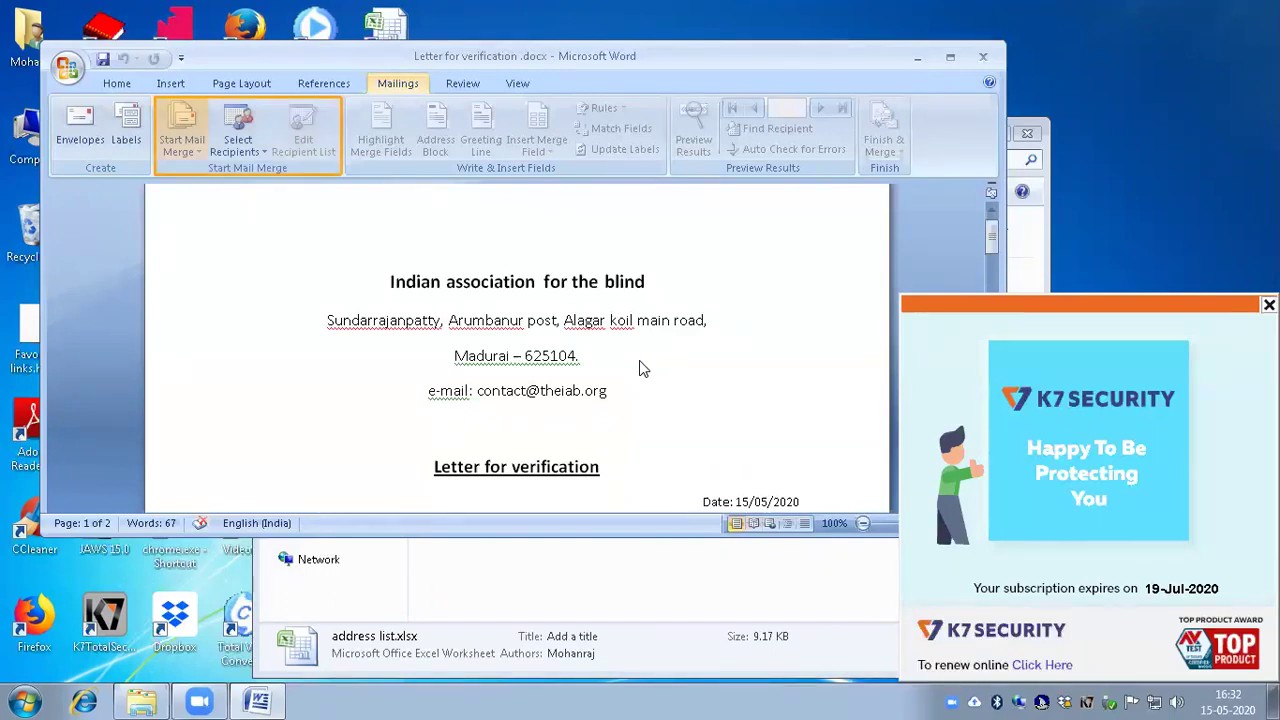
{"action": "key", "text": "Right"}
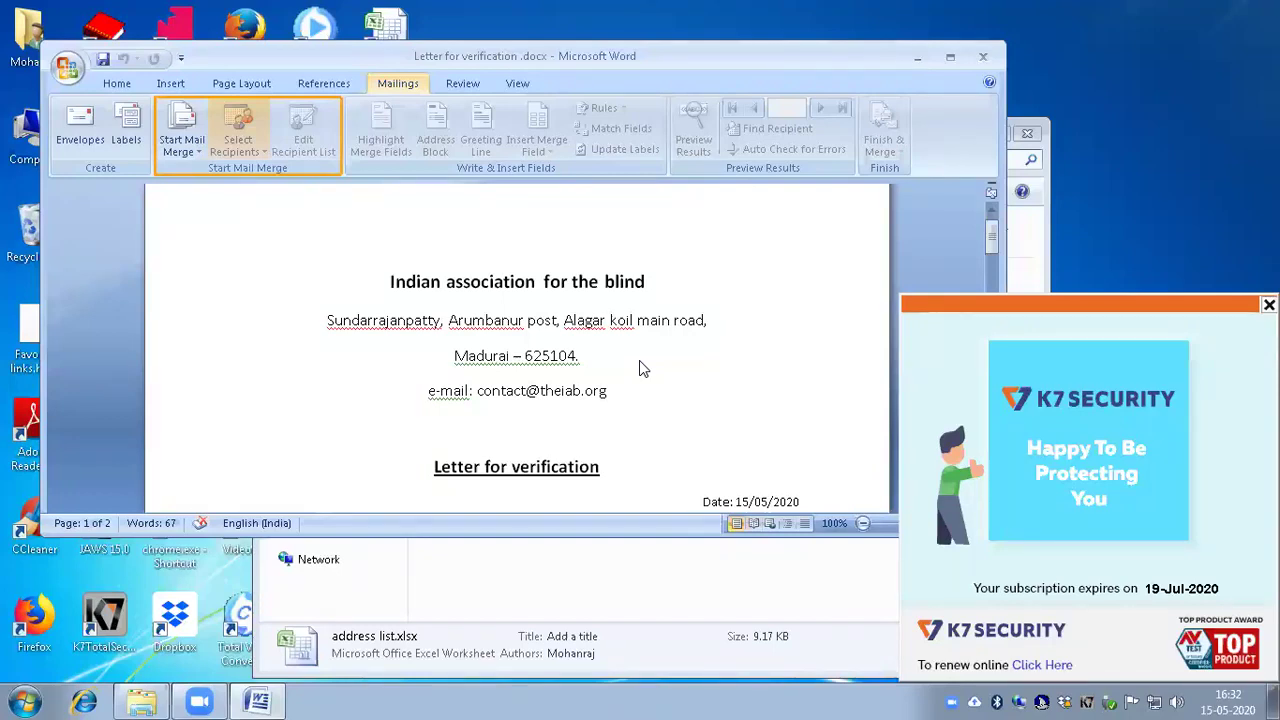
{"action": "key", "text": "Return"}
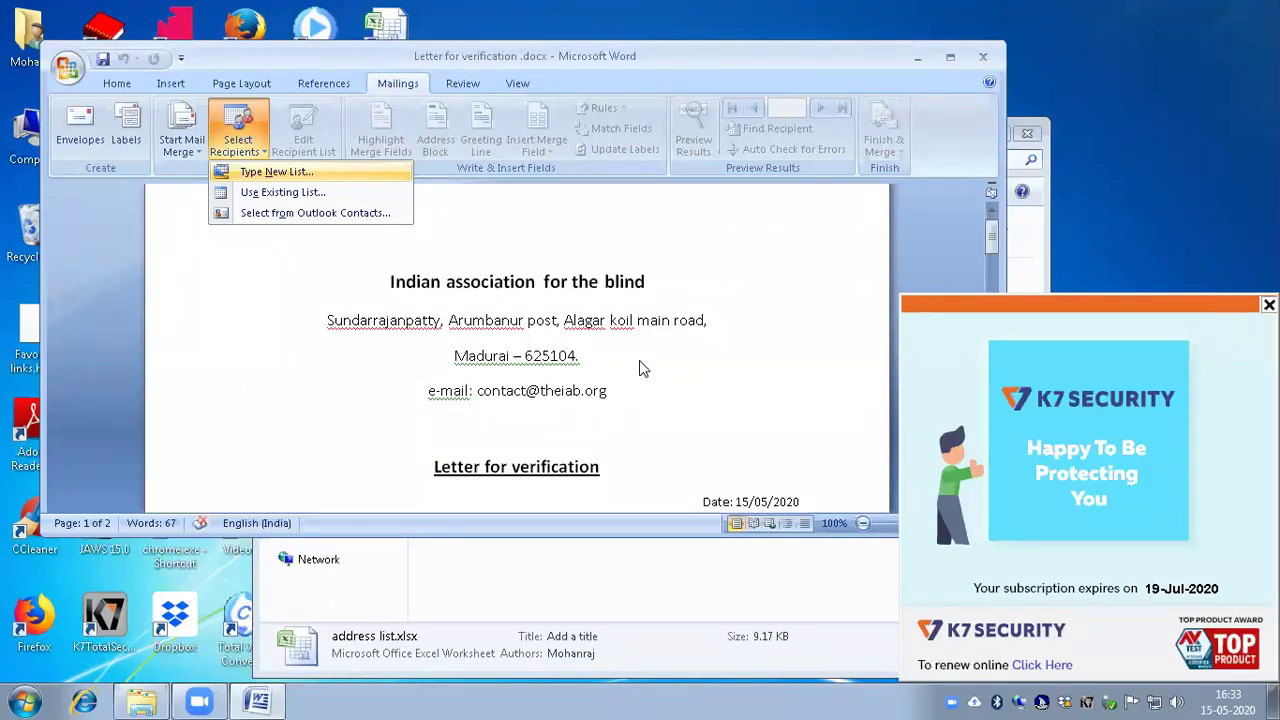
Step: Choose Use Existing List to bring up the Select Data Source dialog
{"action": "key", "text": "Down"}
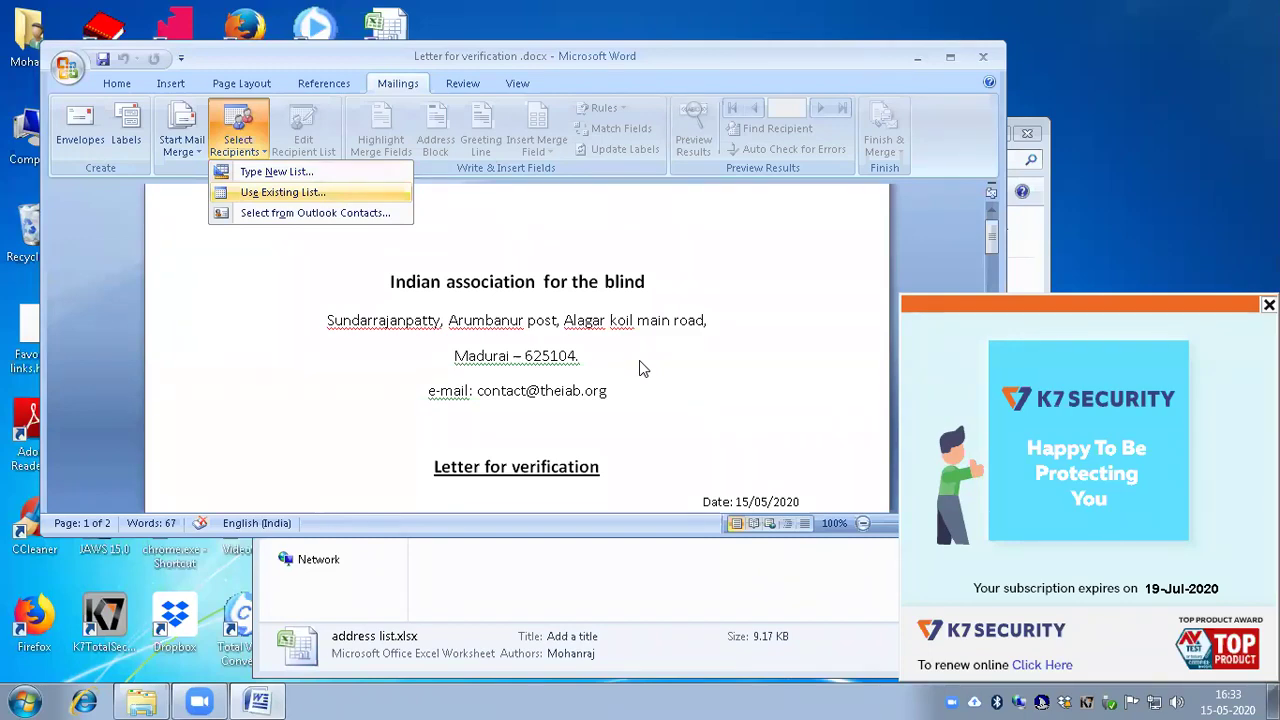
{"action": "key", "text": "Return"}
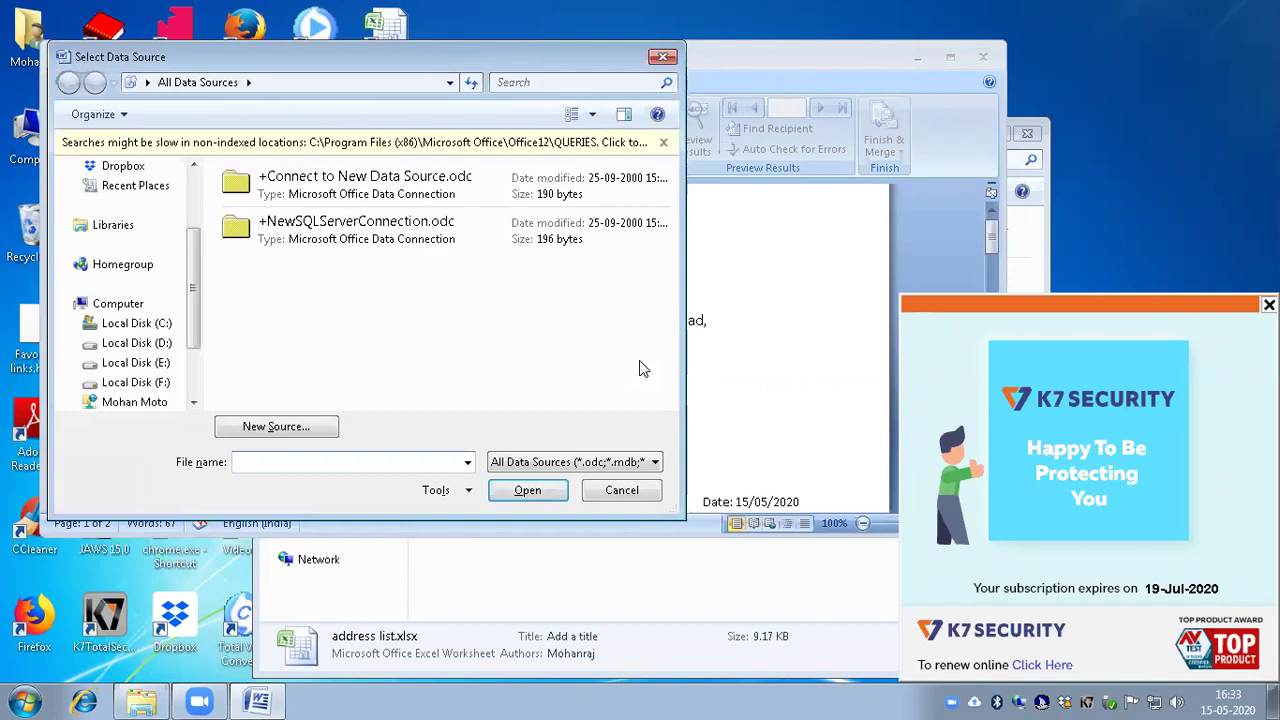
{"action": "key", "text": "shift+Tab"}
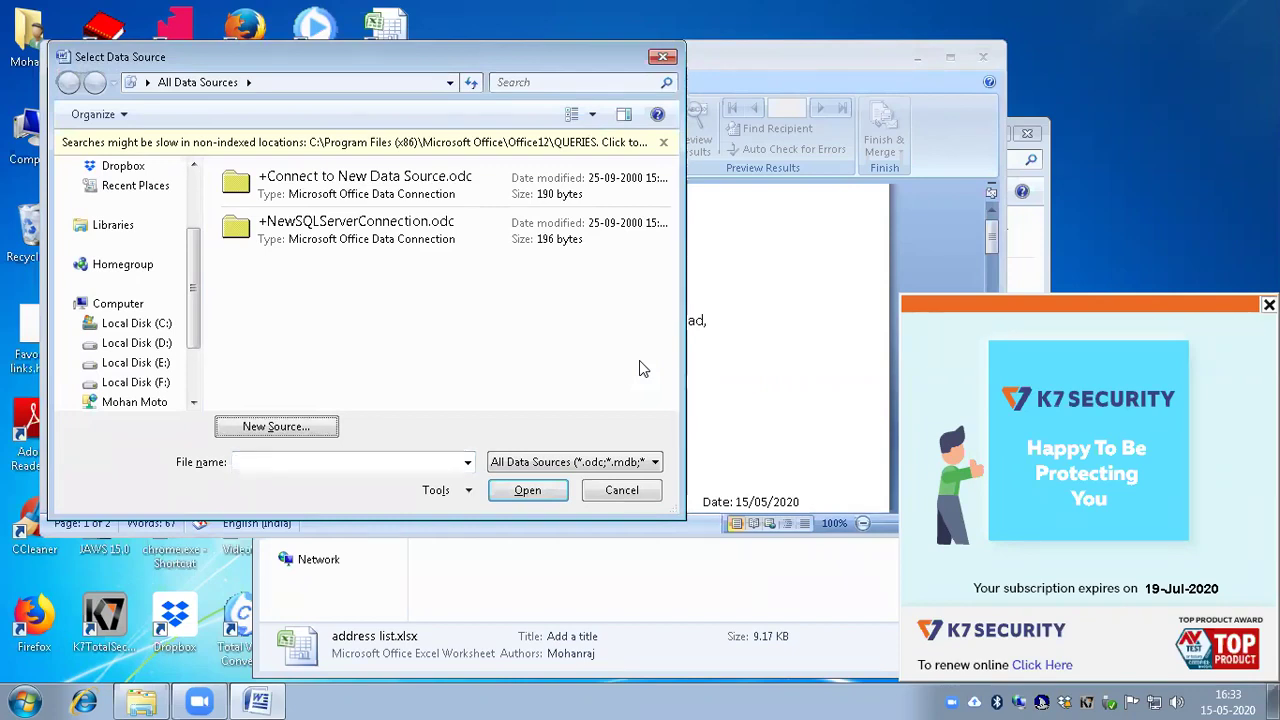
{"action": "key", "text": "shift+Tab"}
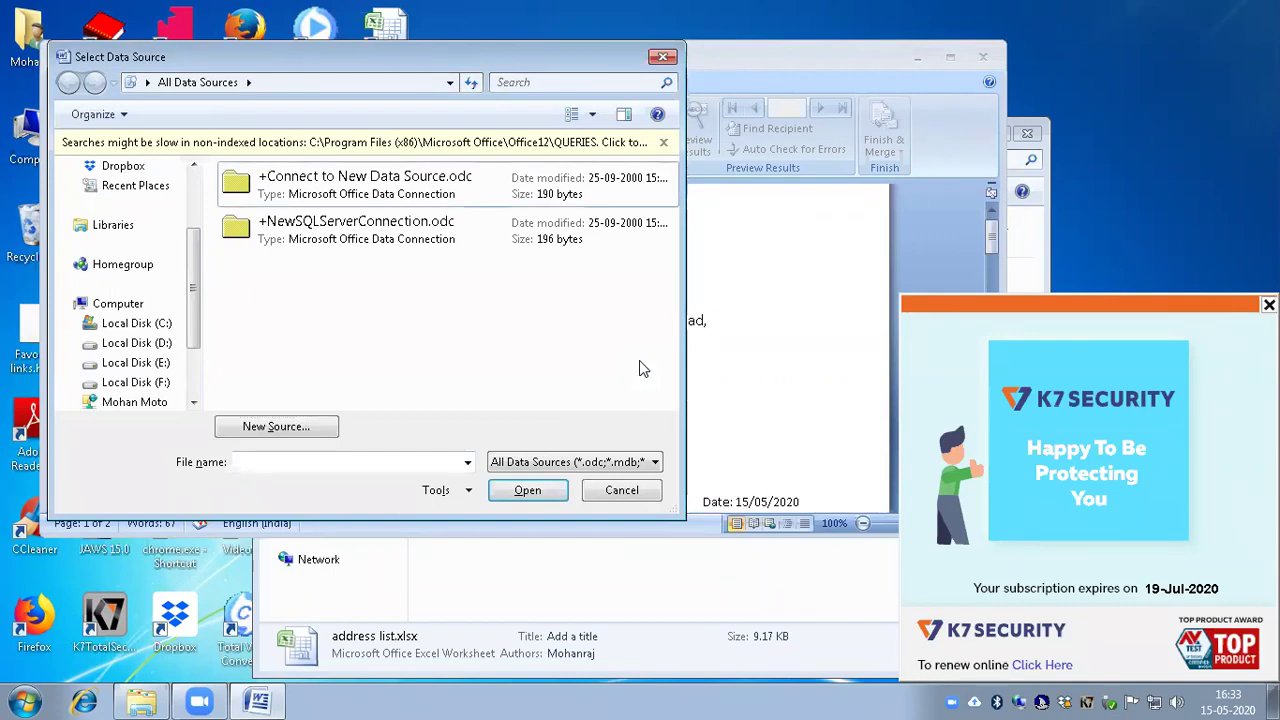
Step: Browse to My Documents > Mail merge exercise and open address list.xlsx
{"action": "key", "text": "alt+Up"}
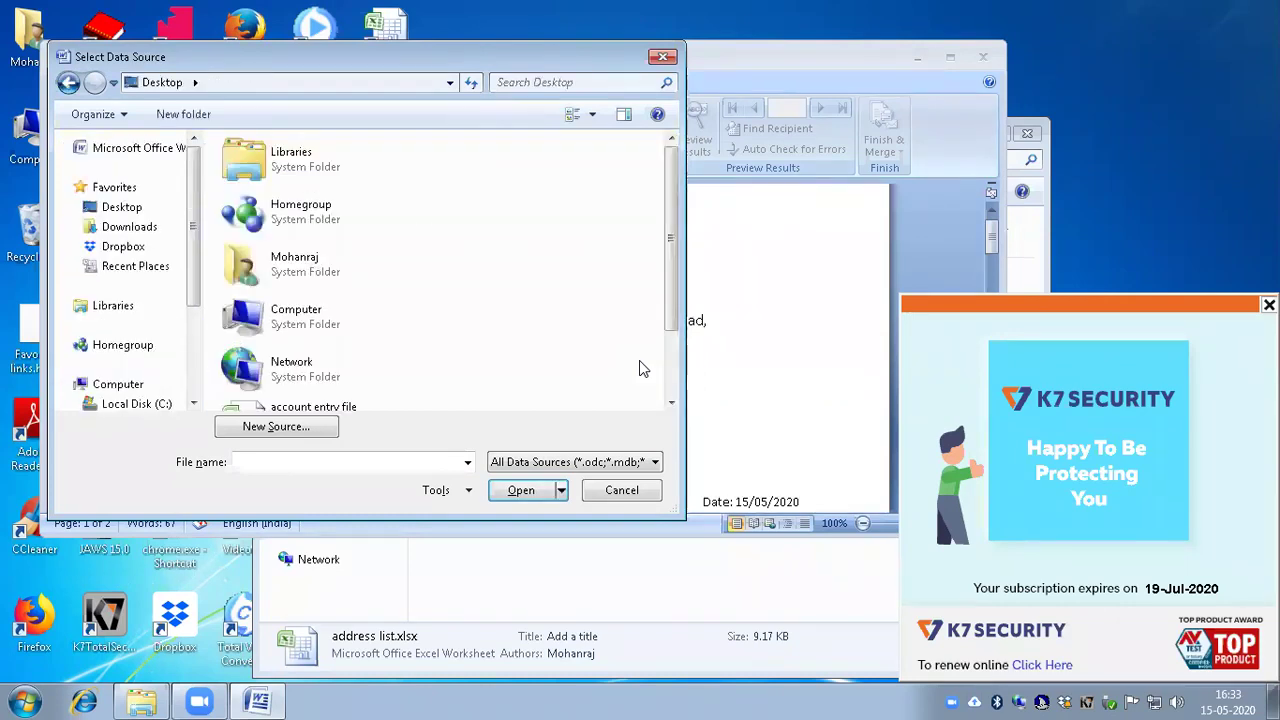
{"action": "key", "text": "Down"}
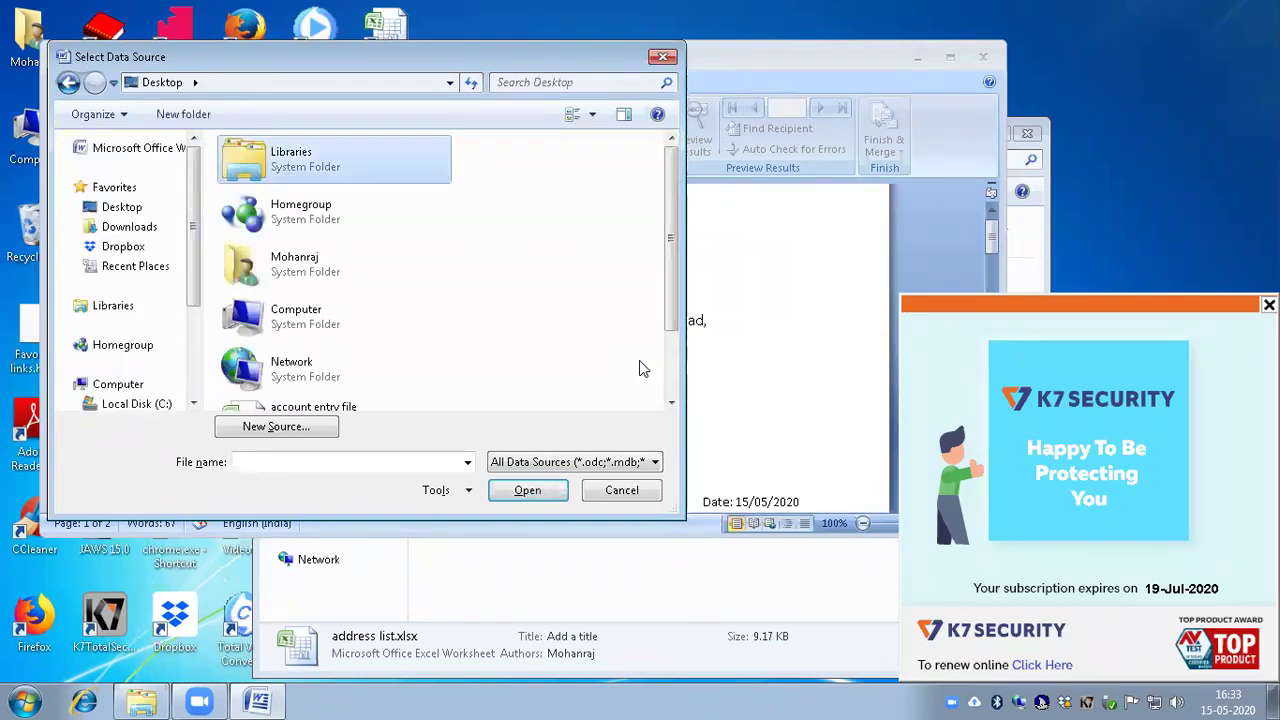
{"action": "key", "text": "Down"}
{"action": "key", "text": "Down"}
{"action": "key", "text": "Return"}
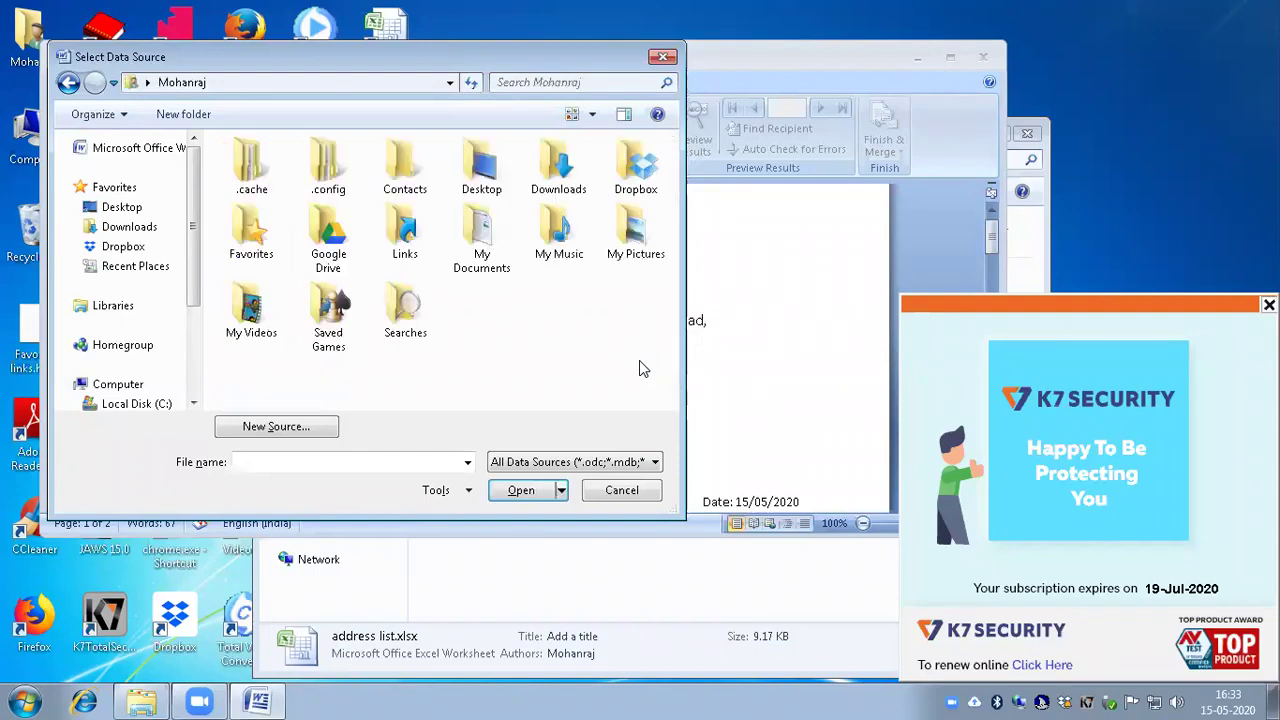
{"action": "key", "text": "d"}
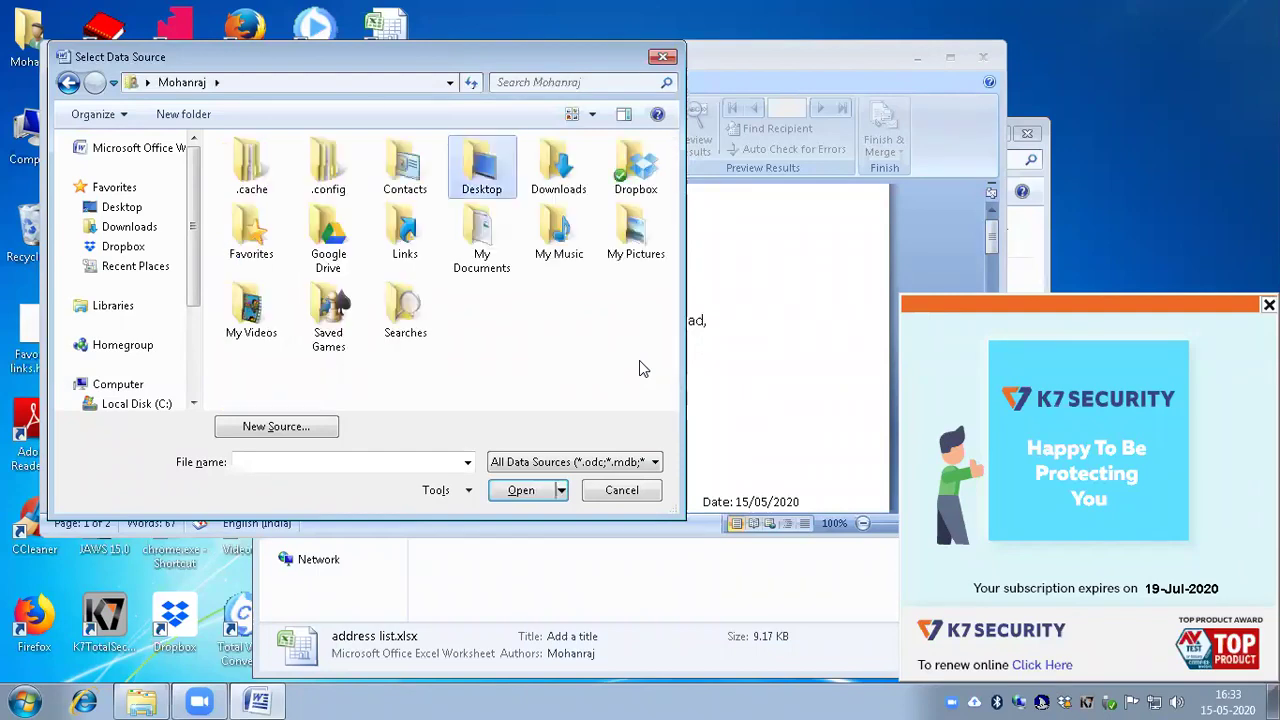
{"action": "key", "text": "Down"}
{"action": "key", "text": "Return"}
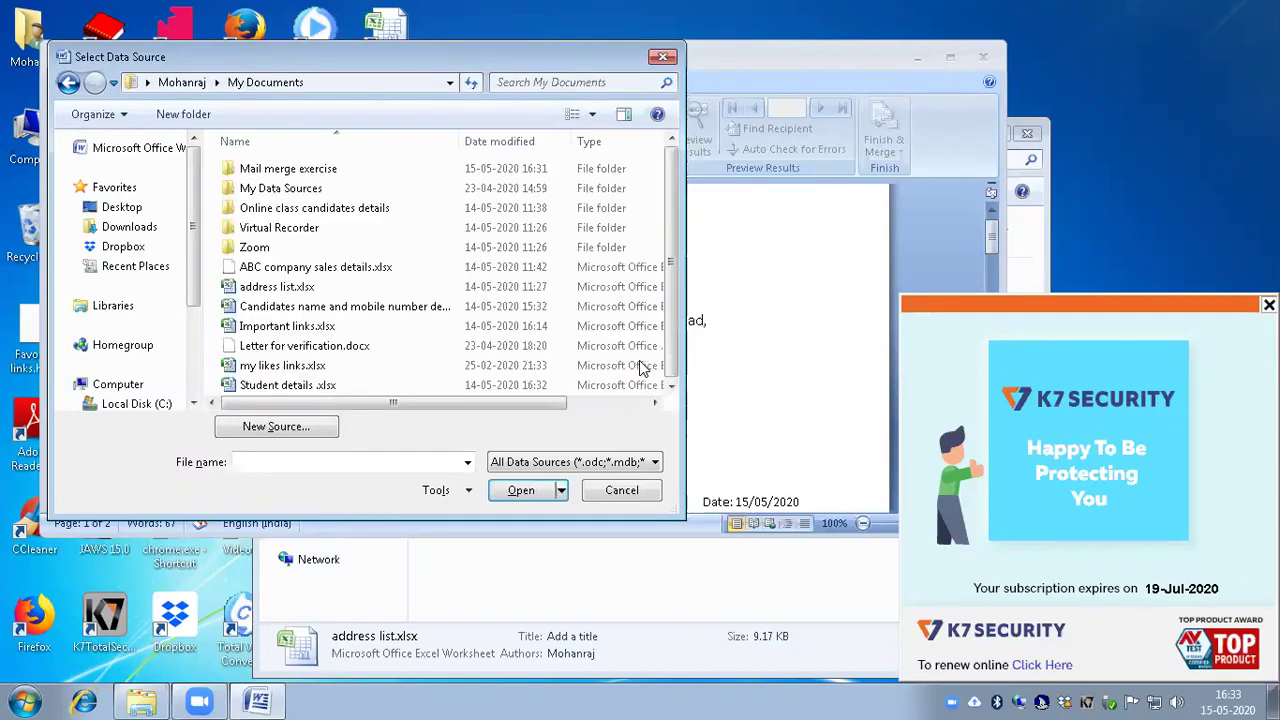
{"action": "key", "text": "Down"}
{"action": "key", "text": "Up"}
{"action": "key", "text": "Return"}
{"action": "key", "text": "Down"}
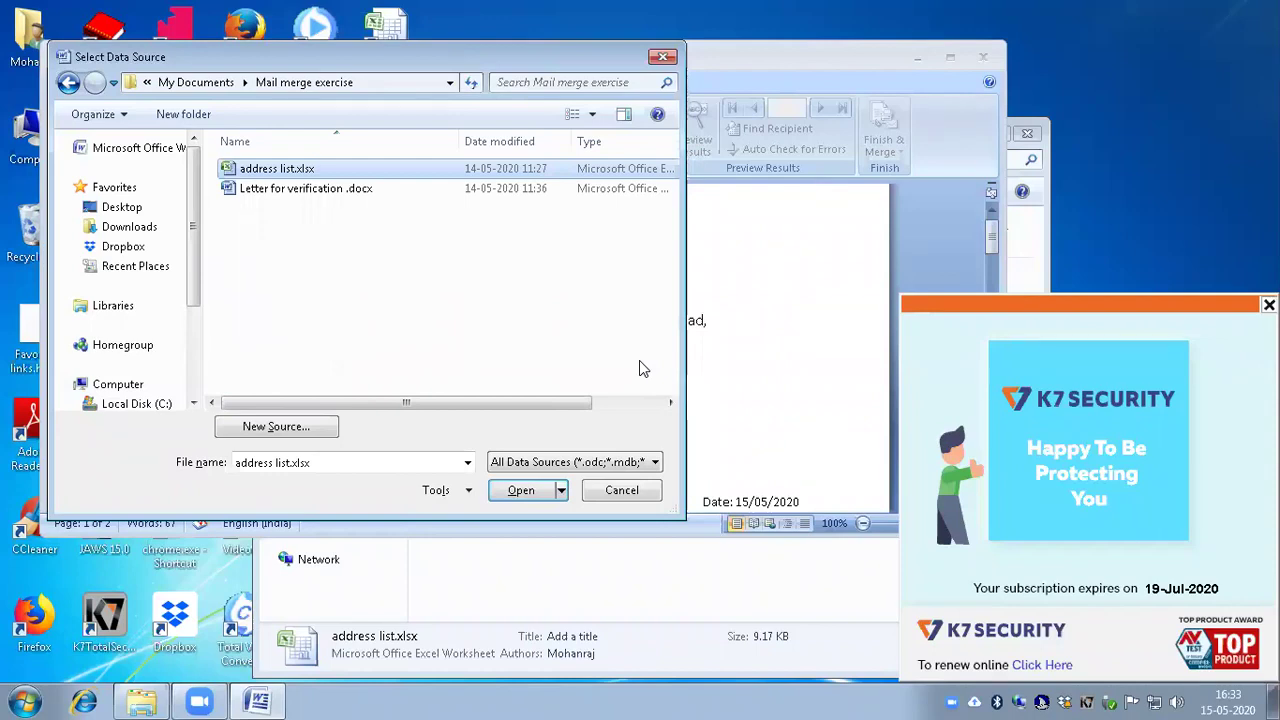
{"action": "key", "text": "Return"}
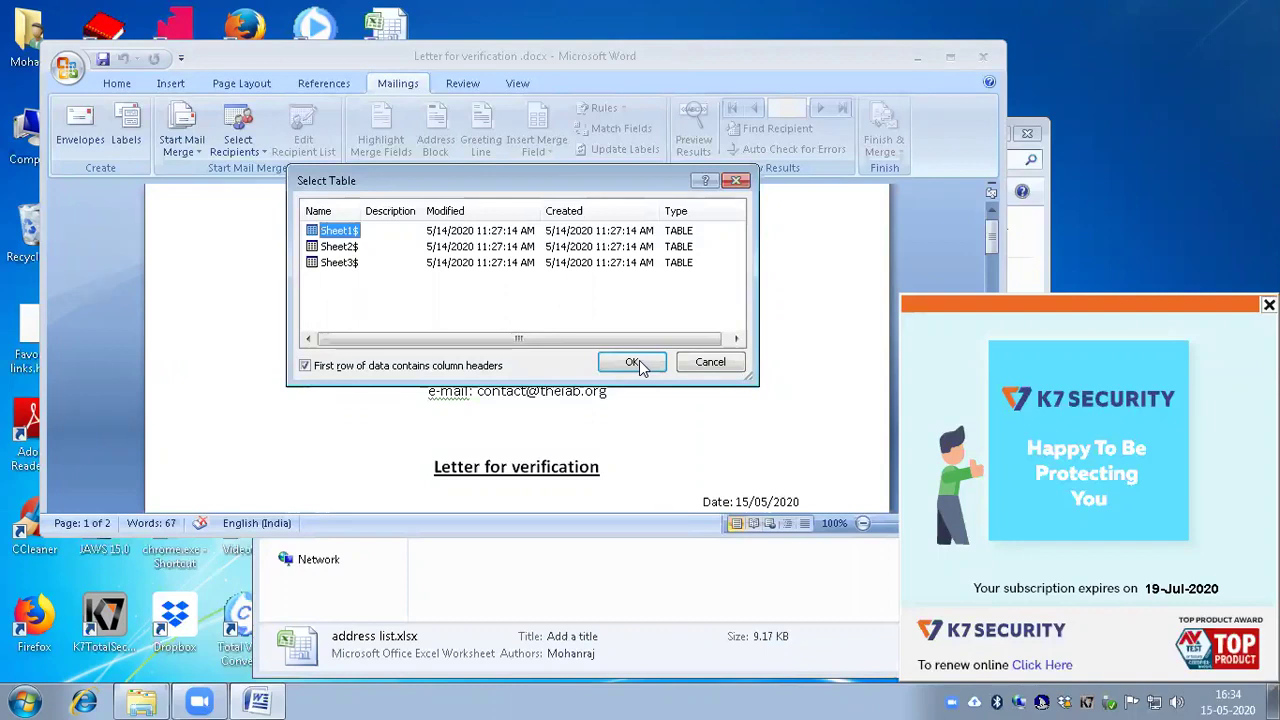
Step: Use Sheet1$ as the recipient table and return to editing the letter
{"action": "left_click", "coordinate": [636, 363]}
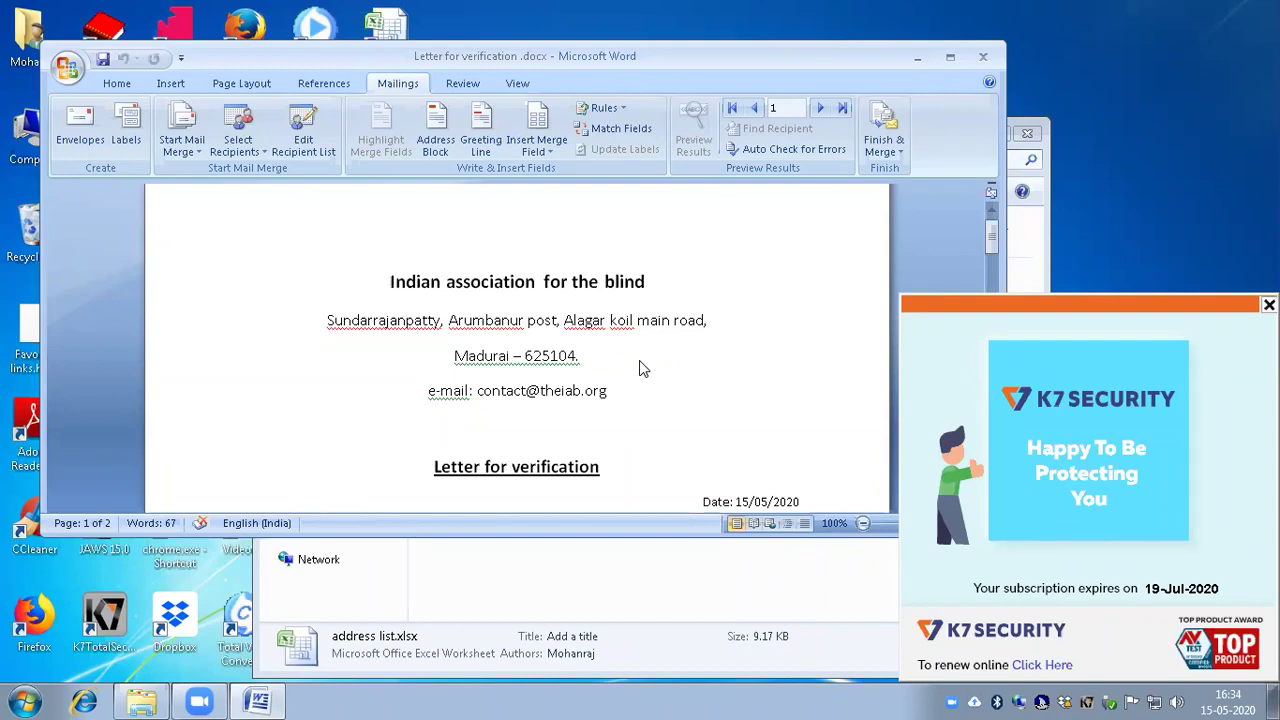
{"action": "key", "text": "Down"}
{"action": "key", "text": "Down"}
{"action": "key", "text": "Down"}
{"action": "key", "text": "Down"}
{"action": "key", "text": "Down"}
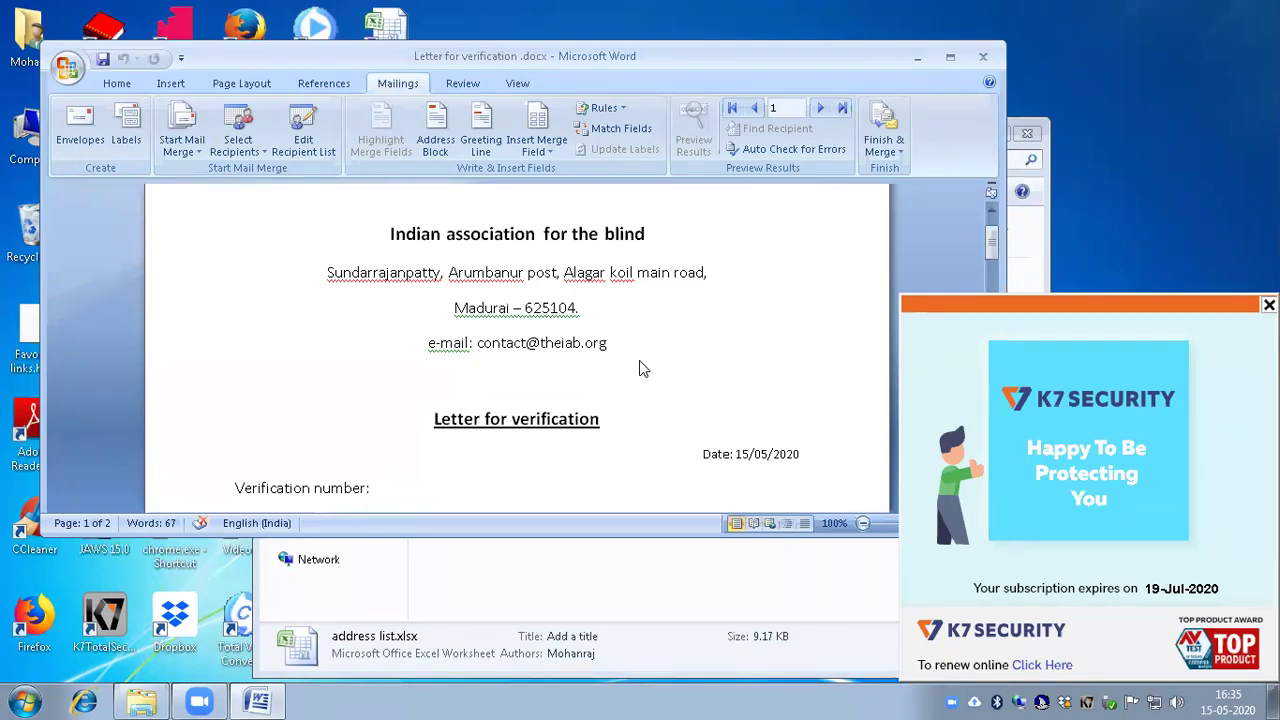
Step: Open the Insert Merge Field dropdown in the Mailings Write & Insert Fields group
{"action": "key", "text": "alt"}
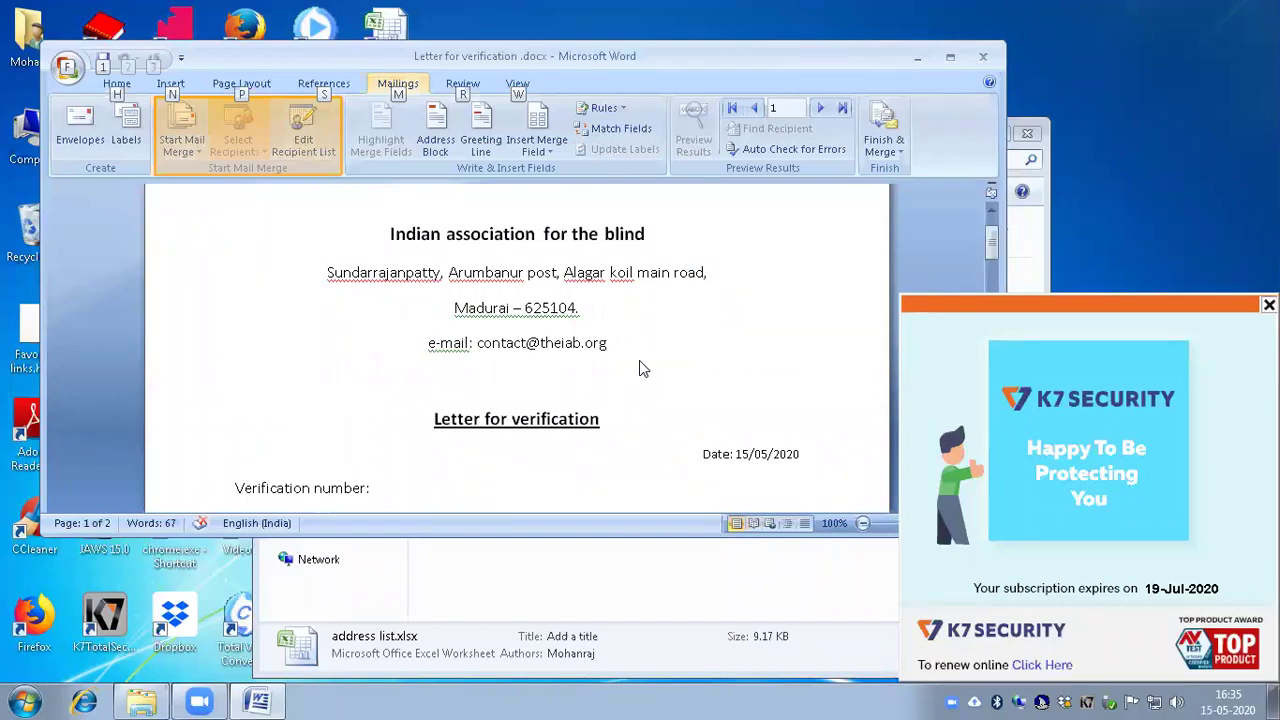
{"action": "key", "text": "Right"}
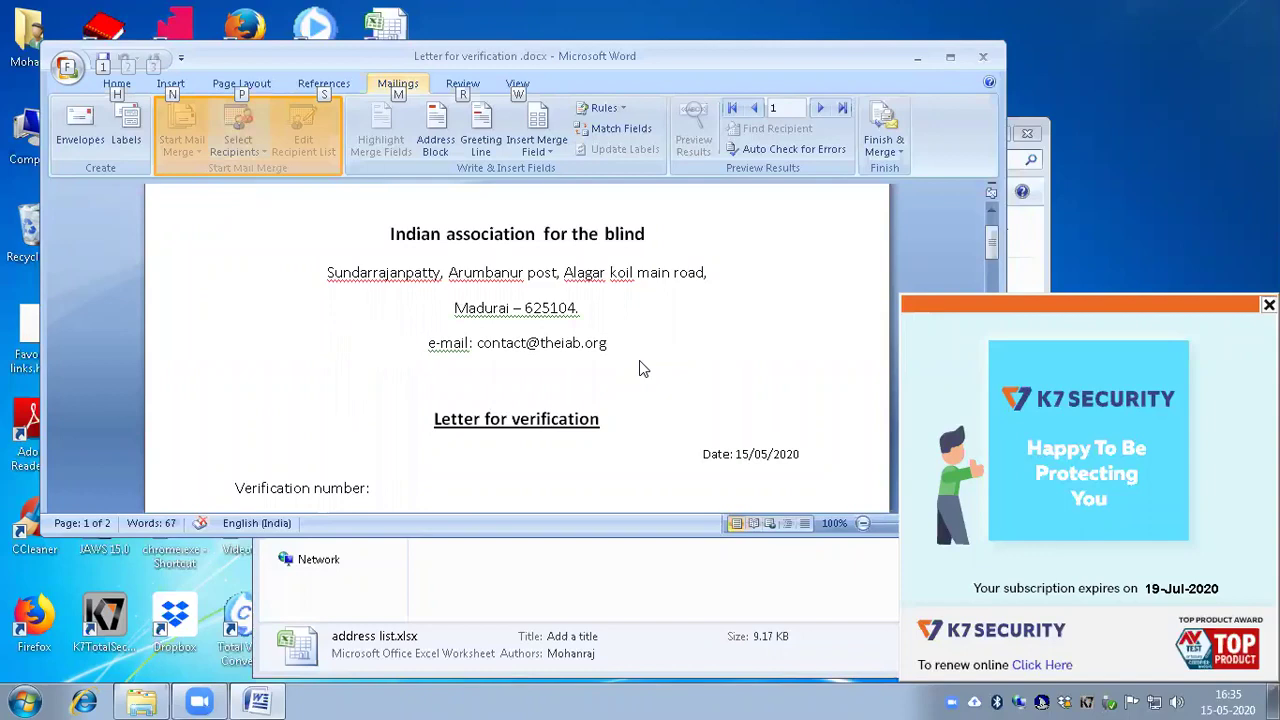
{"action": "key", "text": "ctrl+Right"}
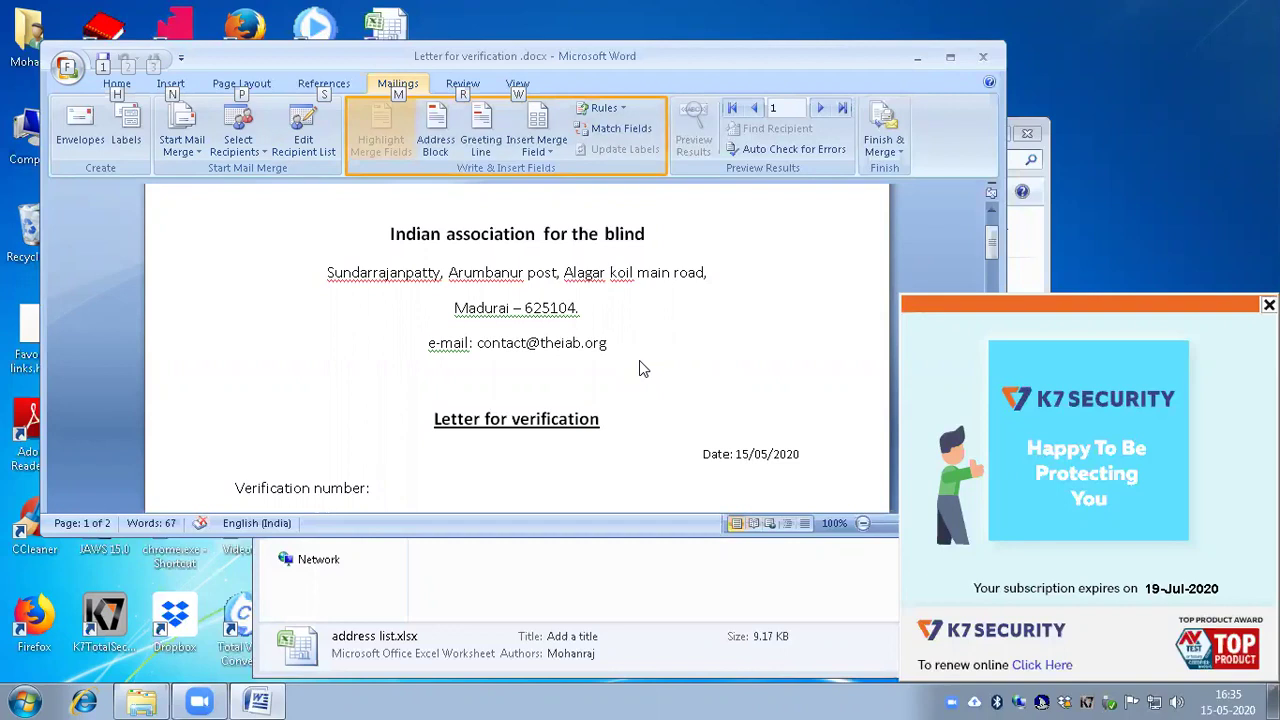
{"action": "key", "text": "Tab"}
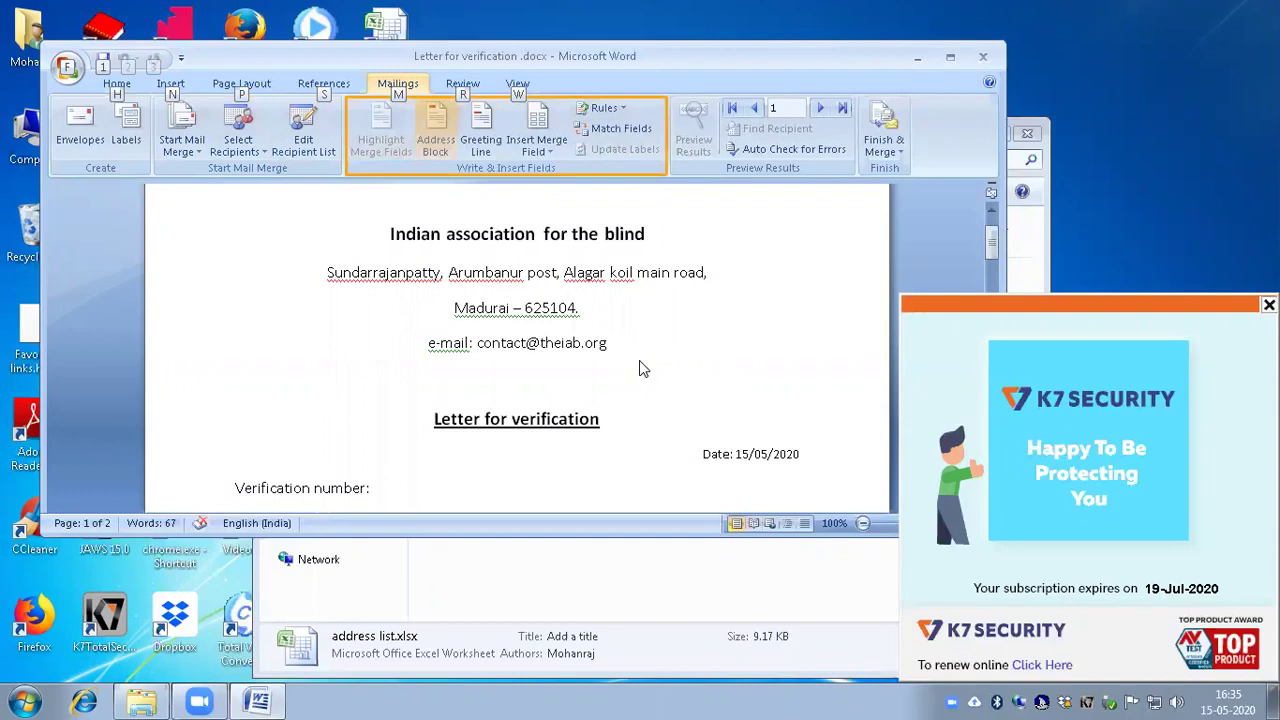
{"action": "key", "text": "Tab"}
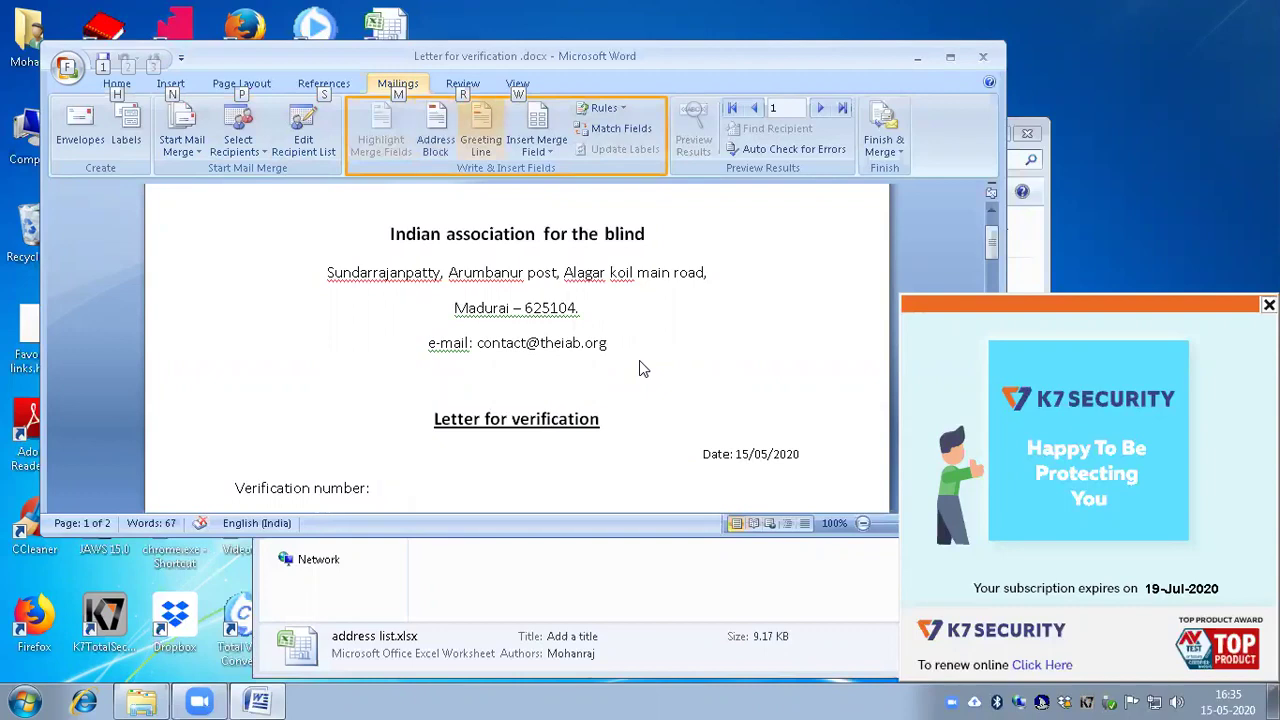
{"action": "key", "text": "Tab"}
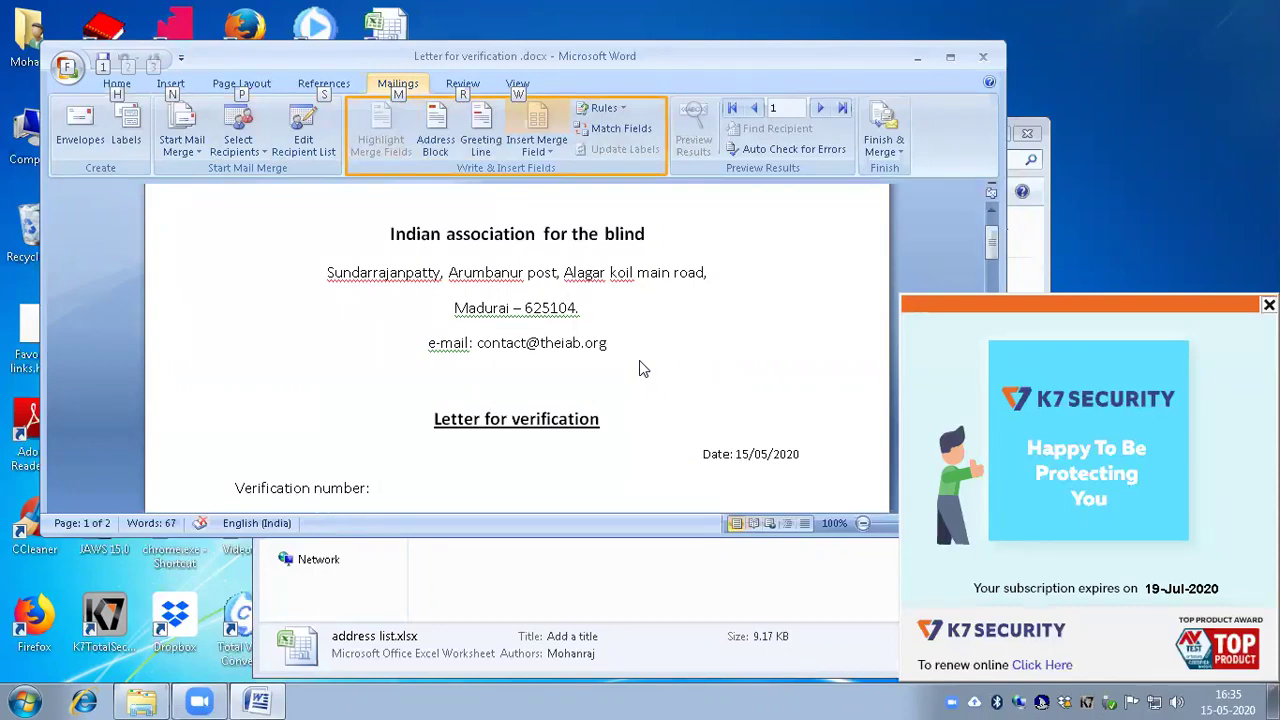
{"action": "key", "text": "Down"}
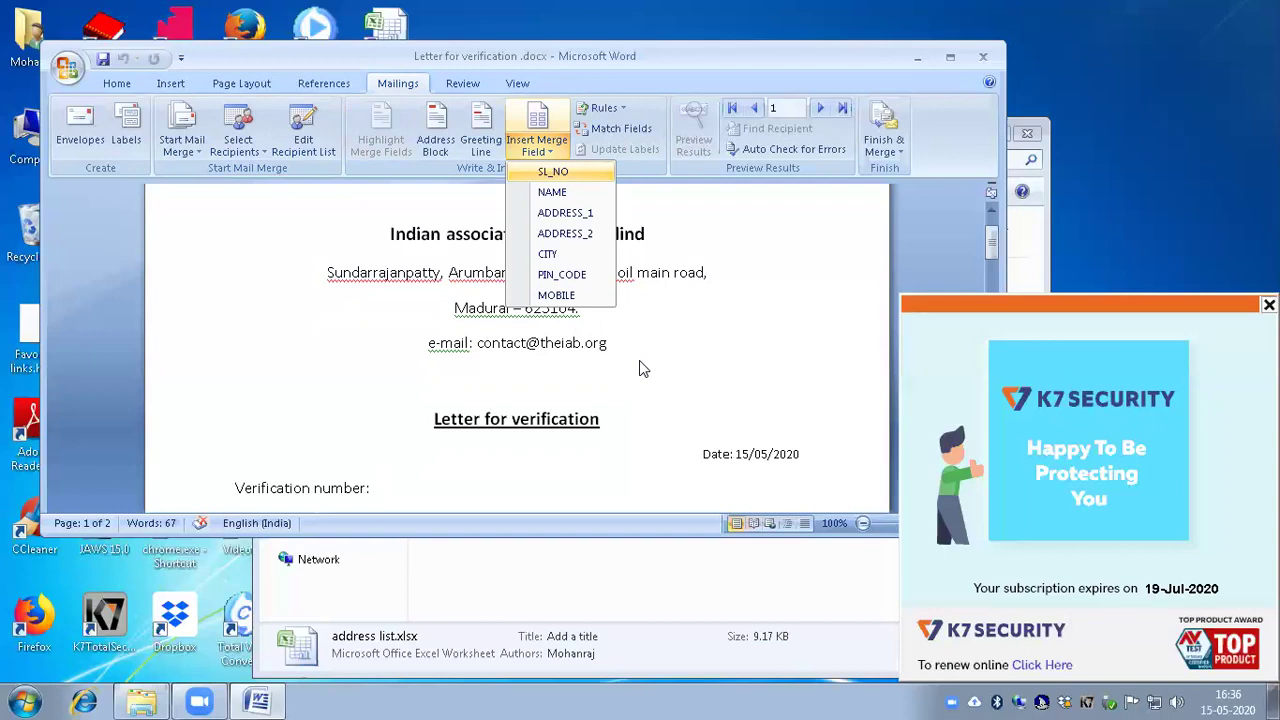
Step: Insert the «SL_NO» field after 'Verification number:' and begin a 'To:' line below it
{"action": "key", "text": "Down"}
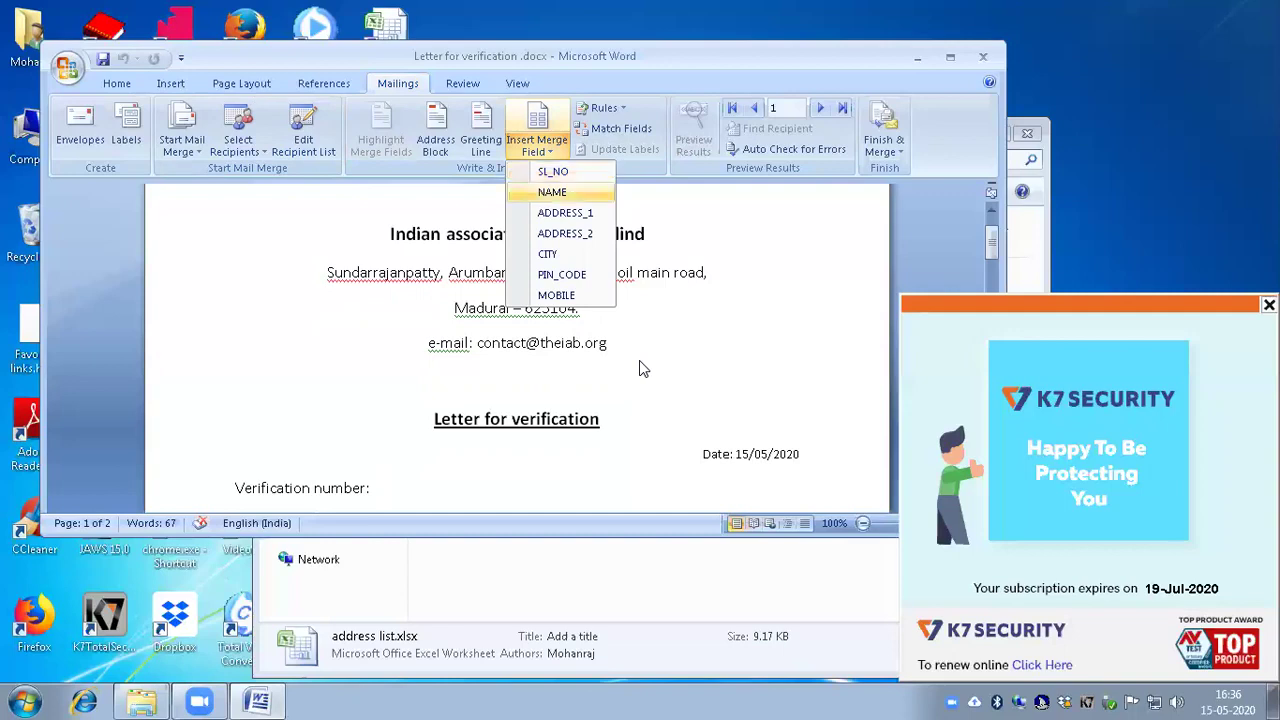
{"action": "key", "text": "Down"}
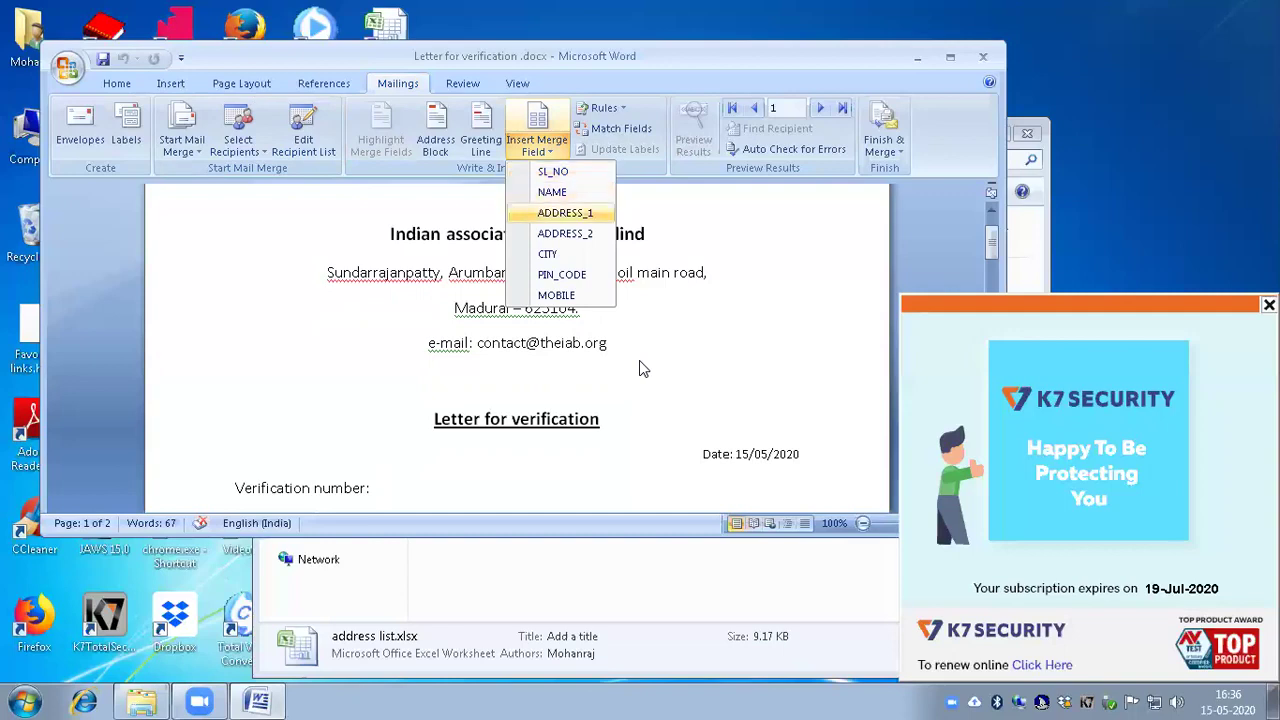
{"action": "key", "text": "Down"}
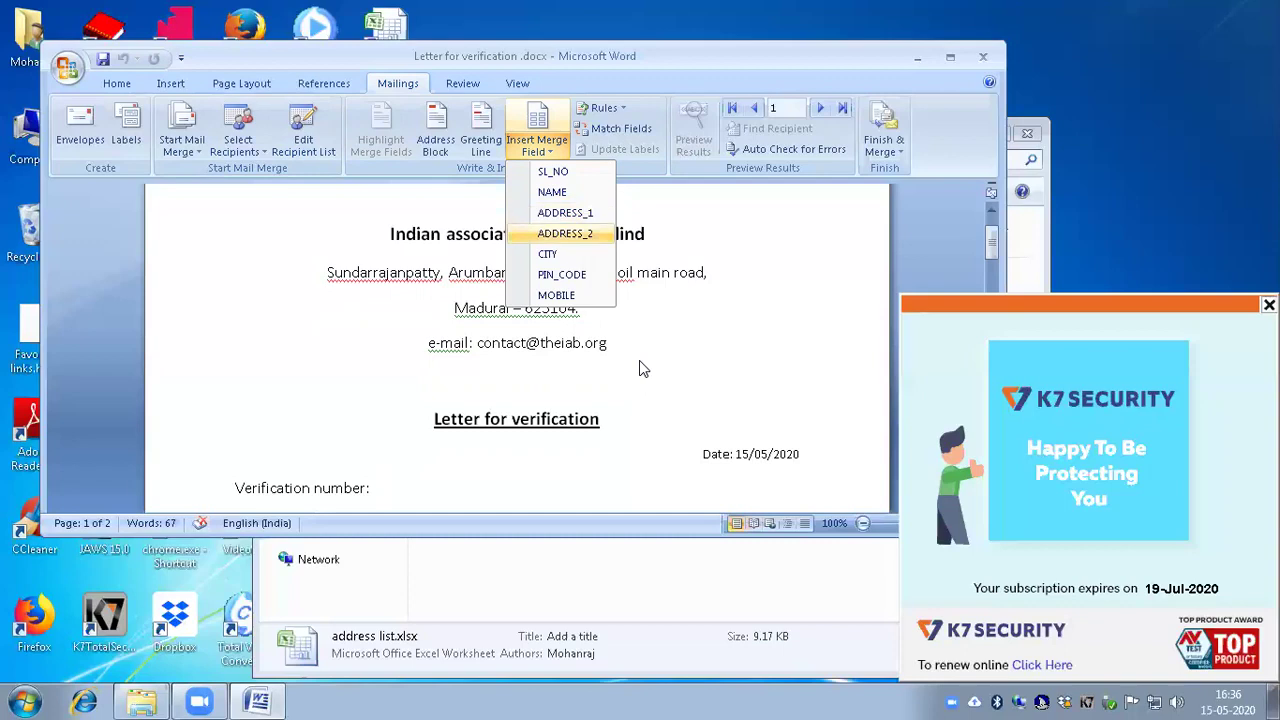
{"action": "key", "text": "Down"}
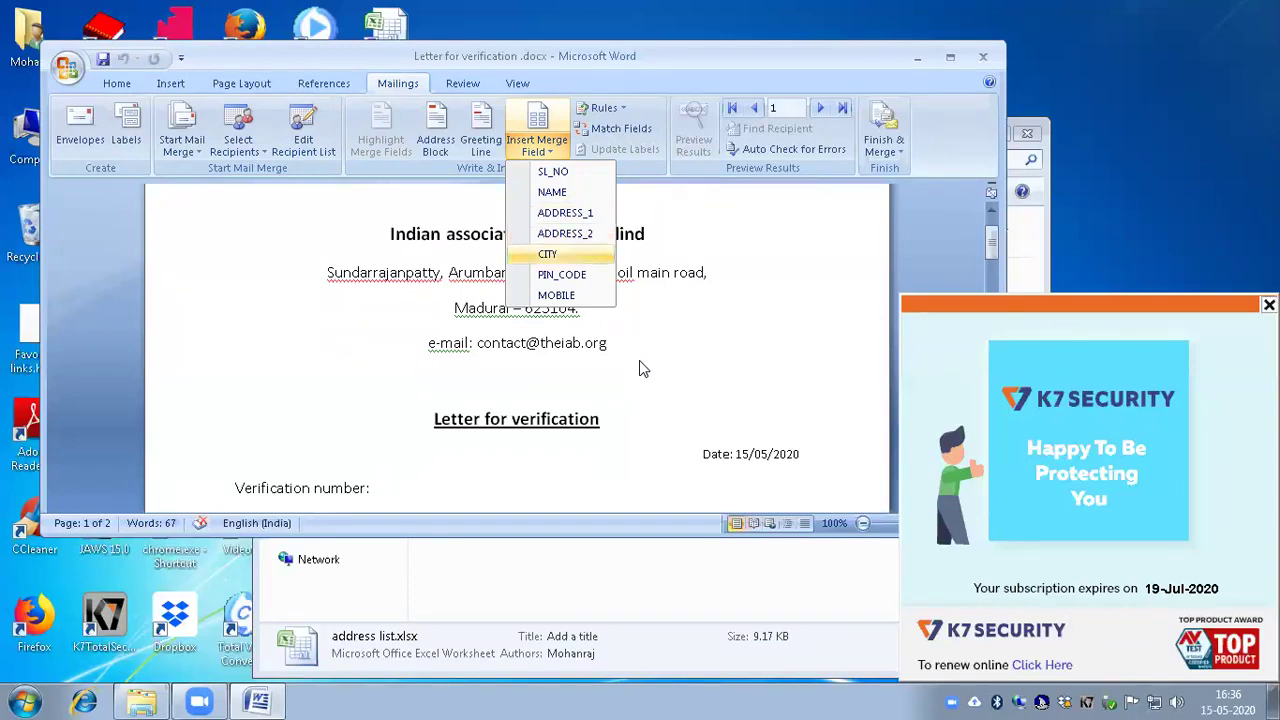
{"action": "key", "text": "Down"}
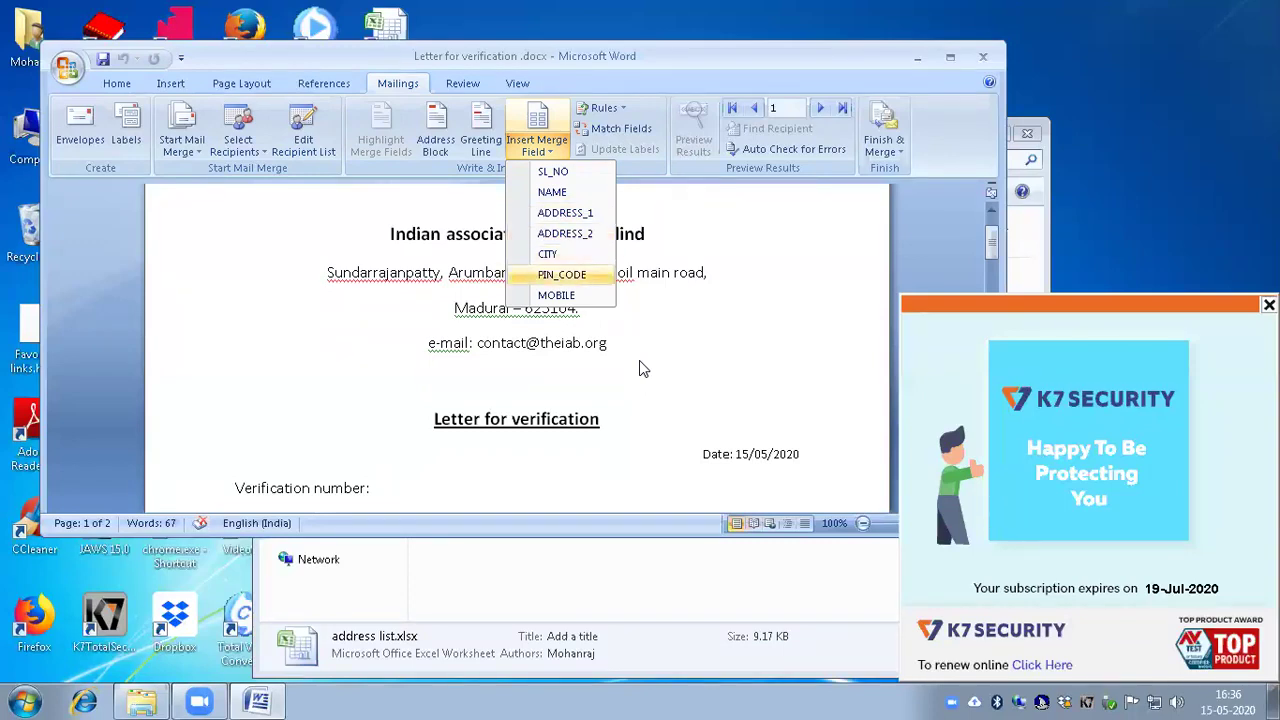
{"action": "key", "text": "Down"}
{"action": "key", "text": "Down"}
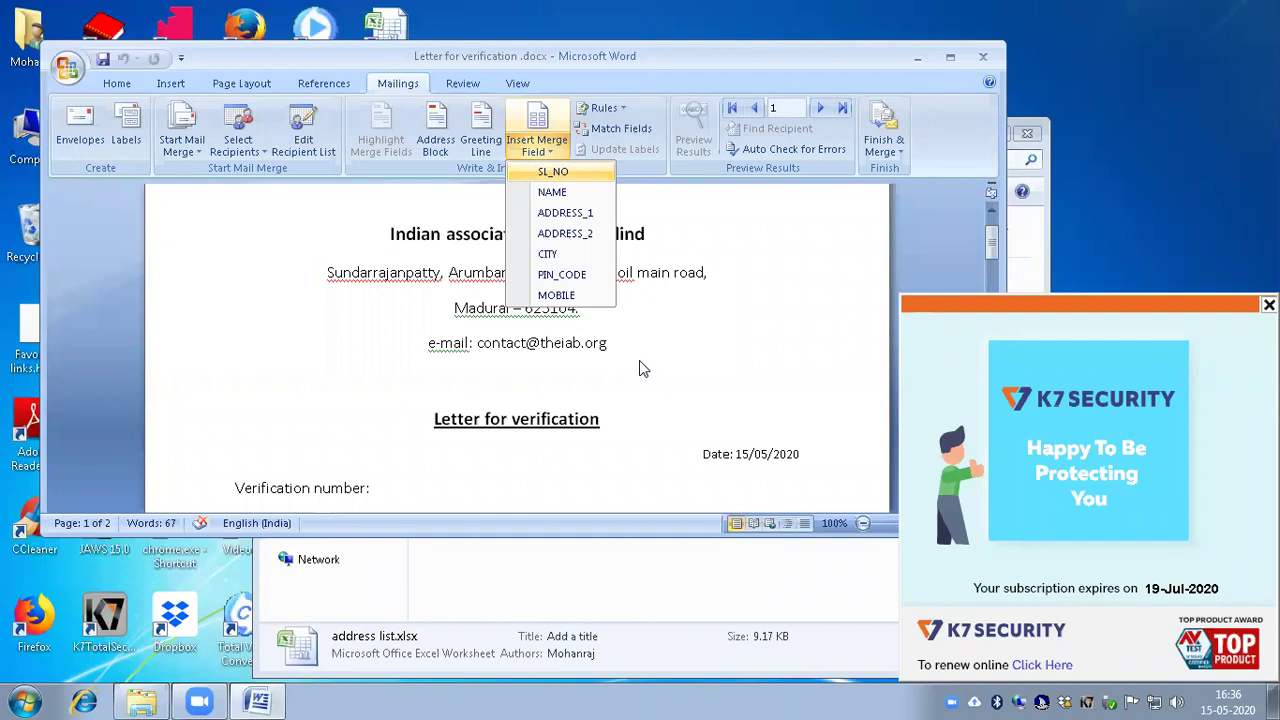
{"action": "key", "text": "Return"}
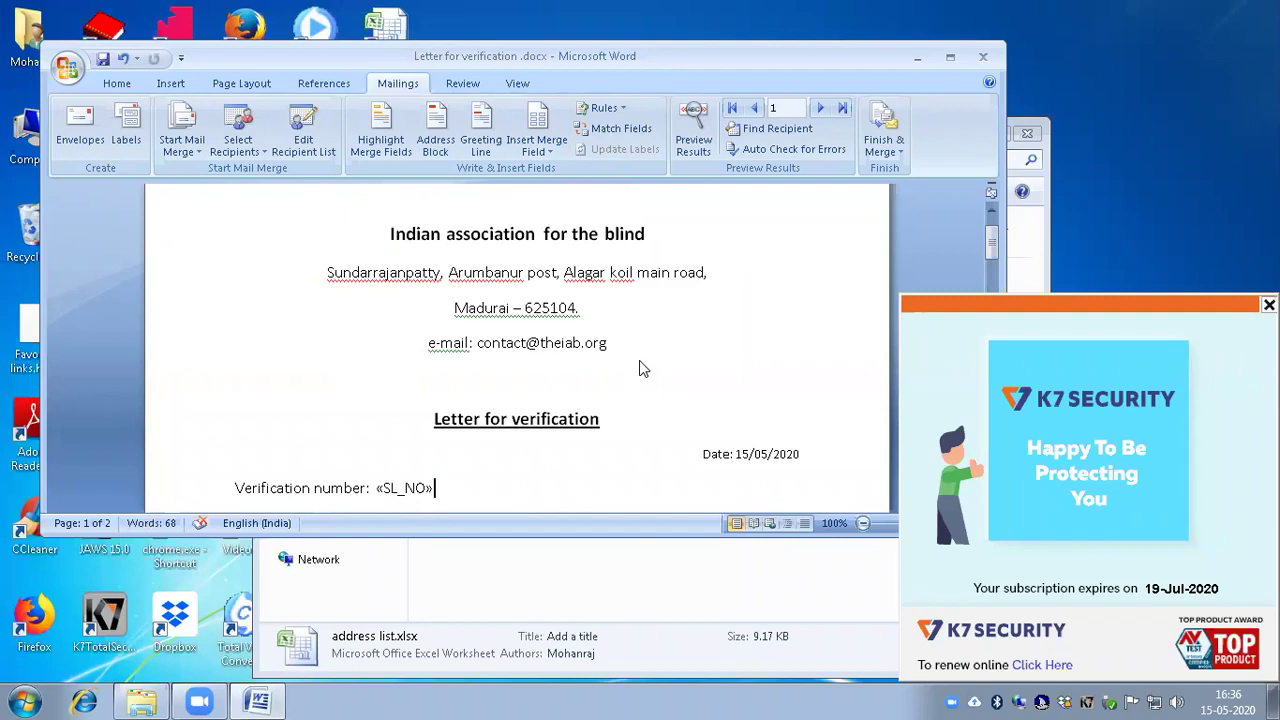
{"action": "key", "text": "Return"}
{"action": "type", "text": "To:"}
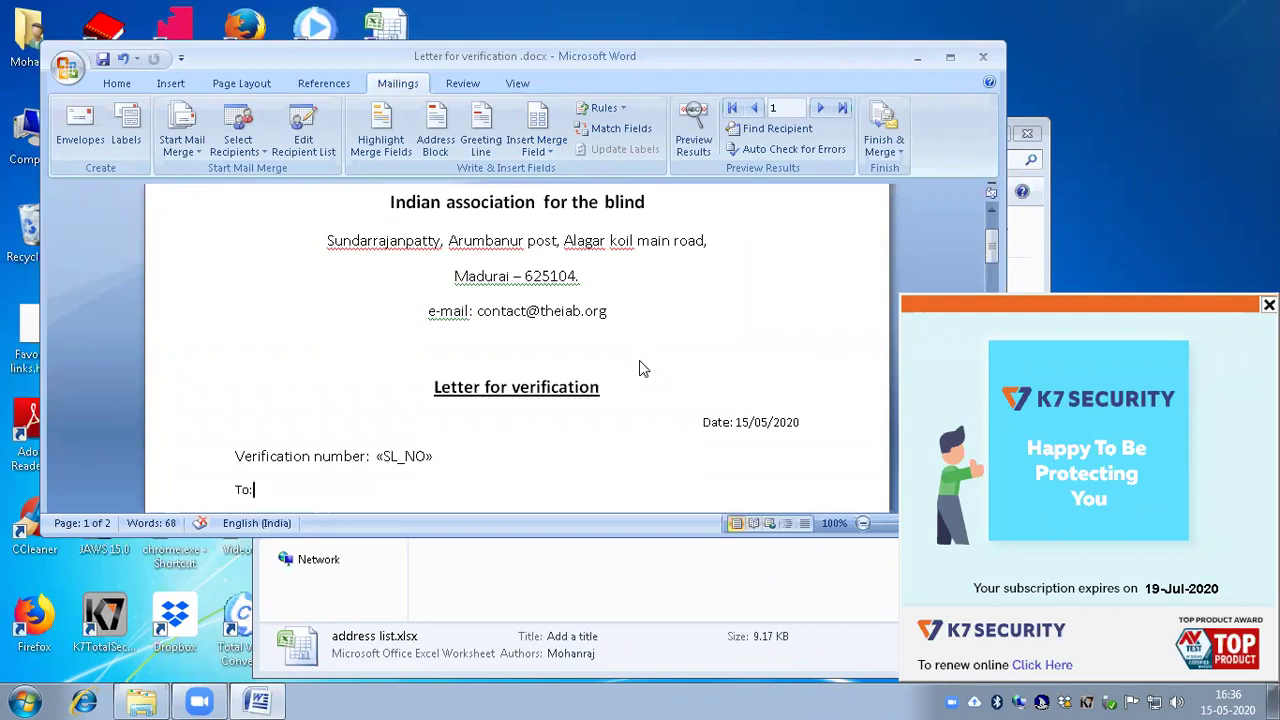
Step: Add blank lines below 'To:' and above the 'Dear candidate,' greeting
{"action": "key", "text": "Return"}
{"action": "key", "text": "Down"}
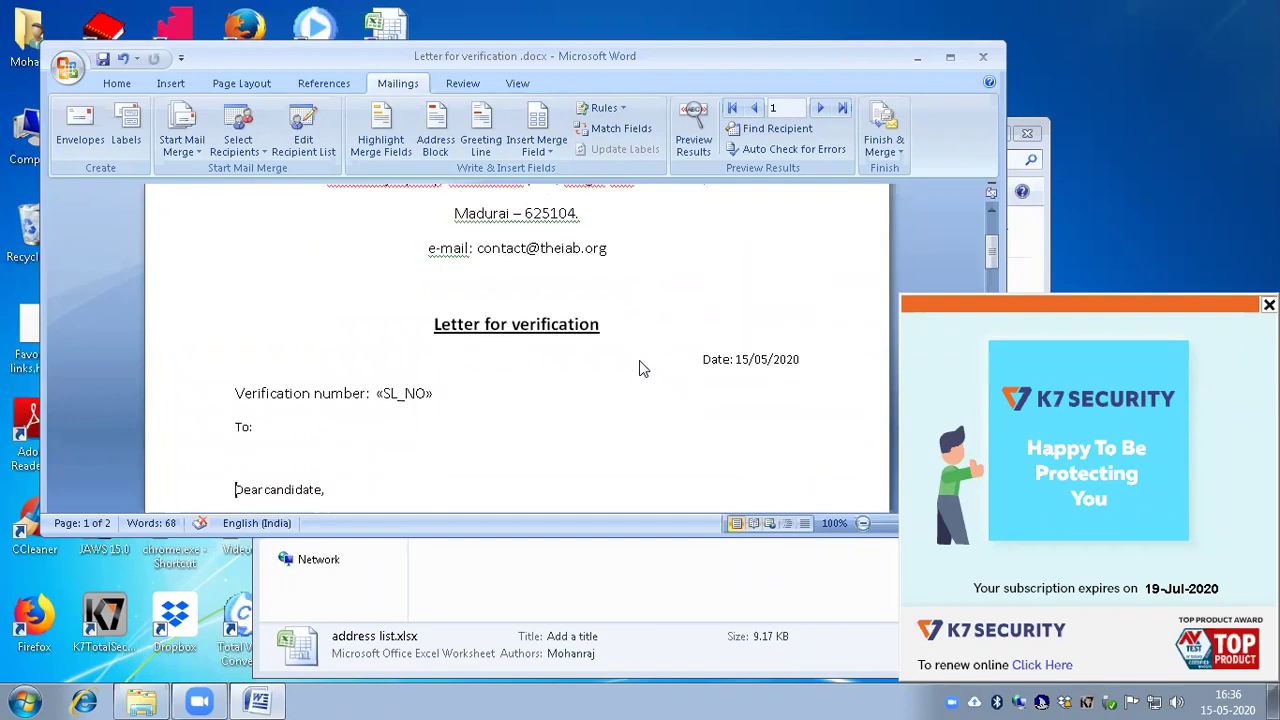
{"action": "key", "text": "Return"}
{"action": "key", "text": "Return"}
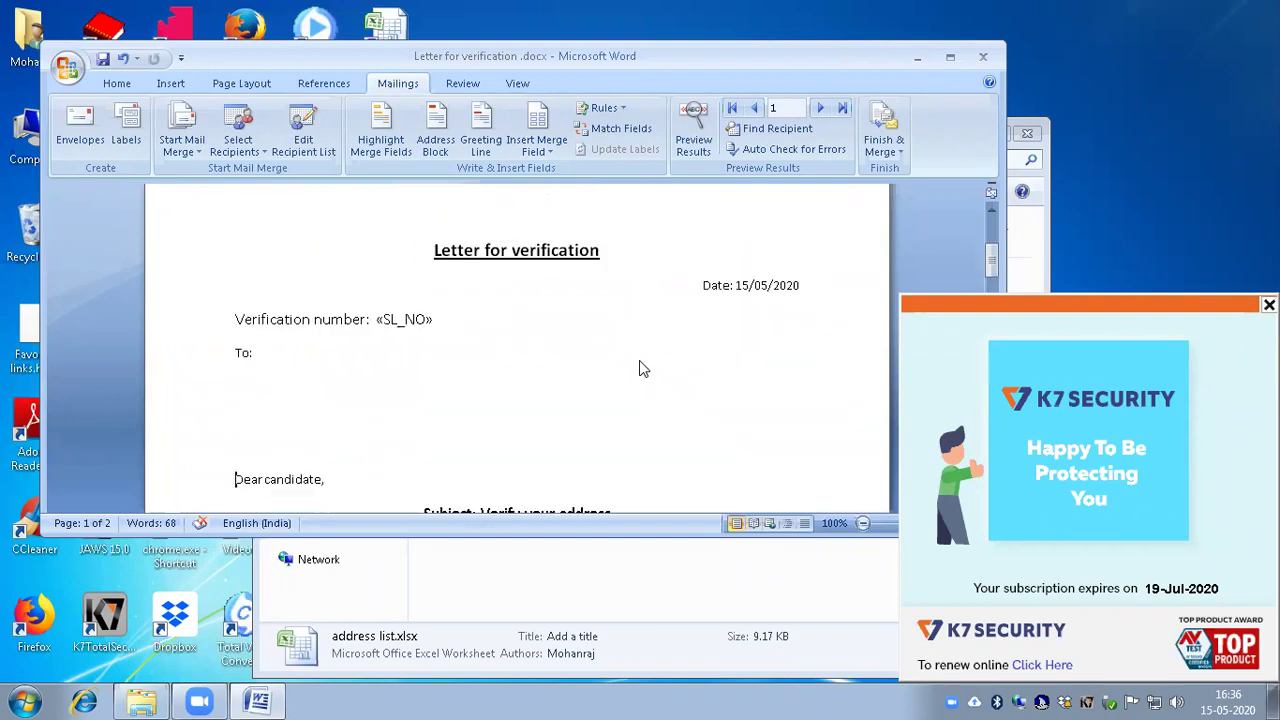
{"action": "key", "text": "Return"}
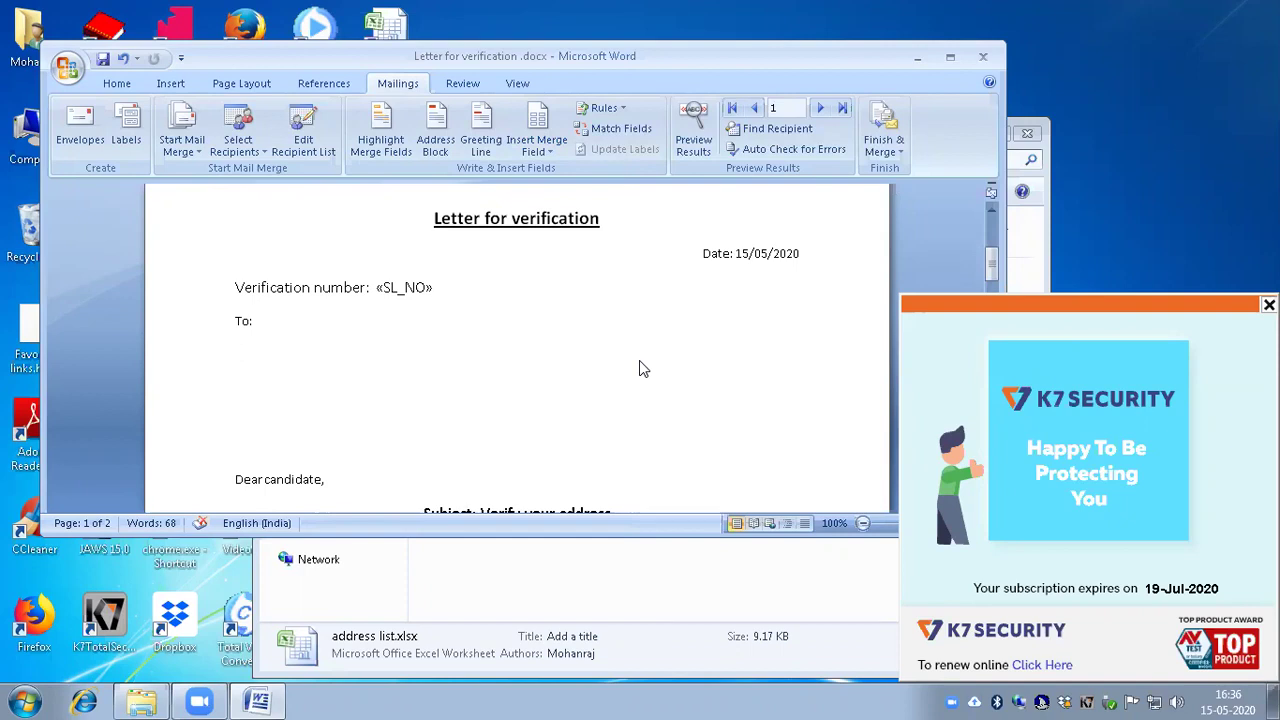
Step: Insert the «NAME» merge field on the line under 'To:'
{"action": "key", "text": "alt"}
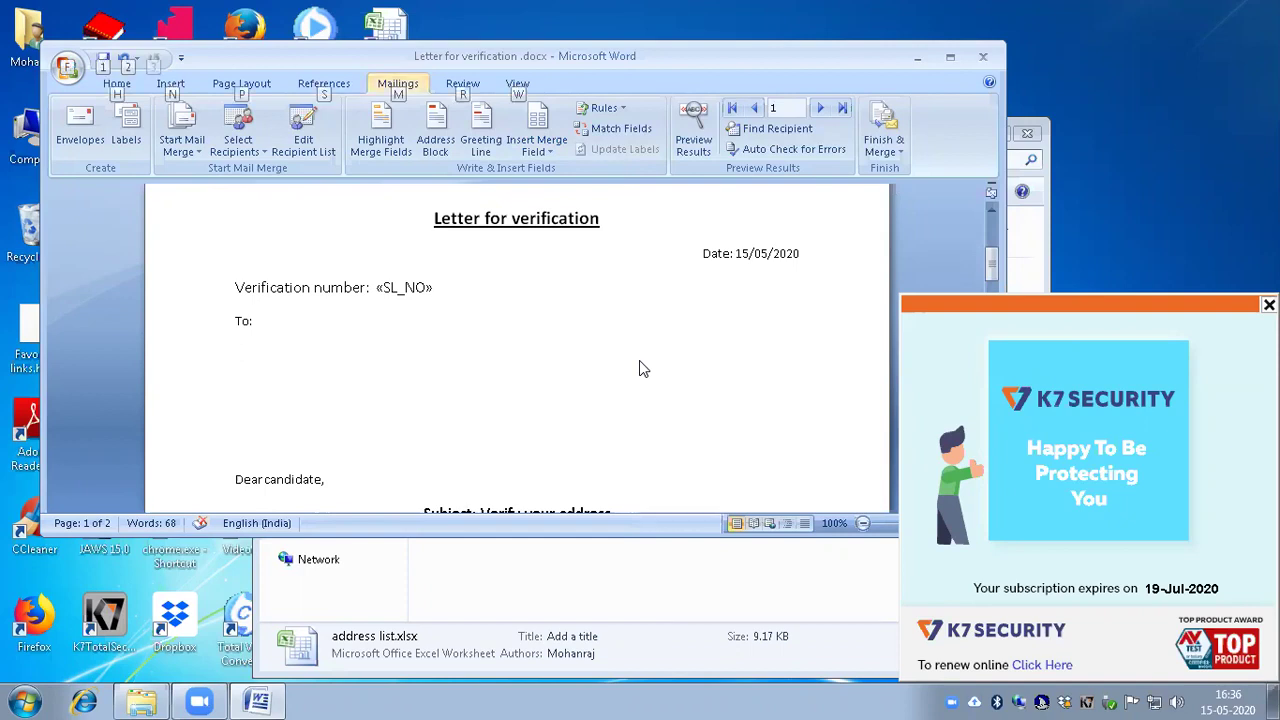
{"action": "key", "text": "m"}
{"action": "key", "text": "i"}
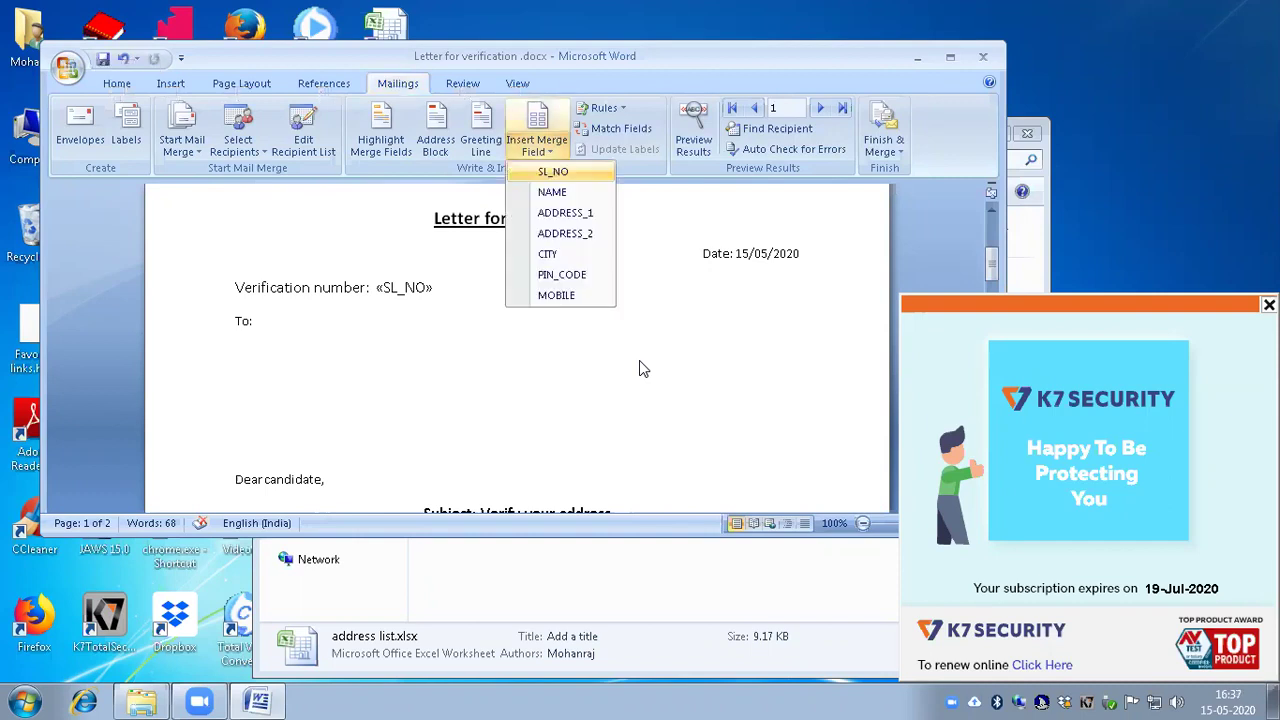
{"action": "key", "text": "Down"}
{"action": "key", "text": "Return"}
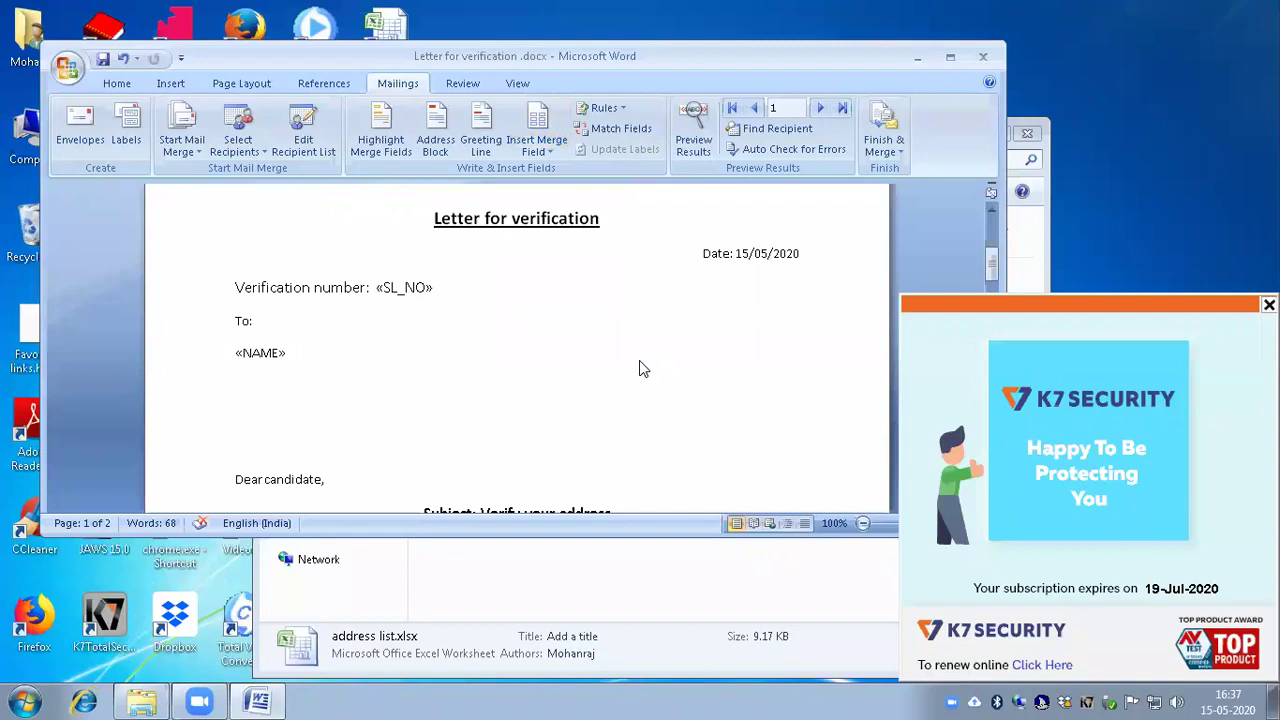
{"action": "key", "text": "Left"}
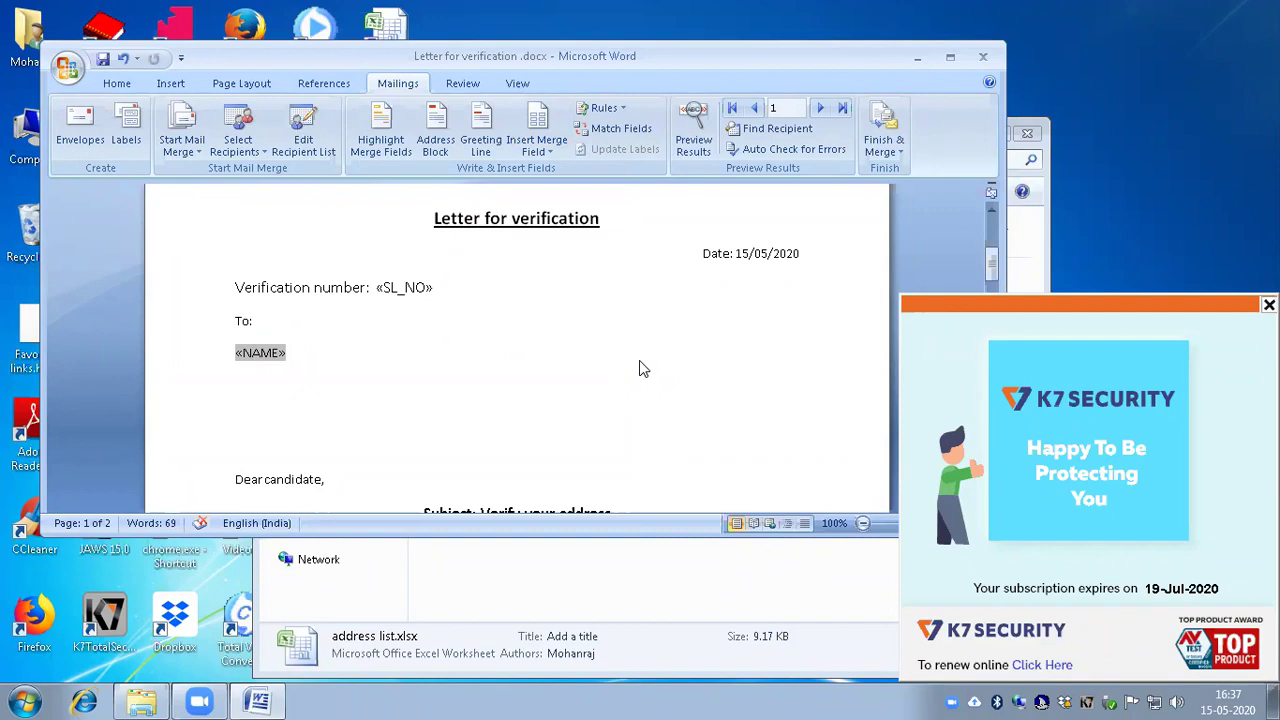
{"action": "key", "text": "Down"}
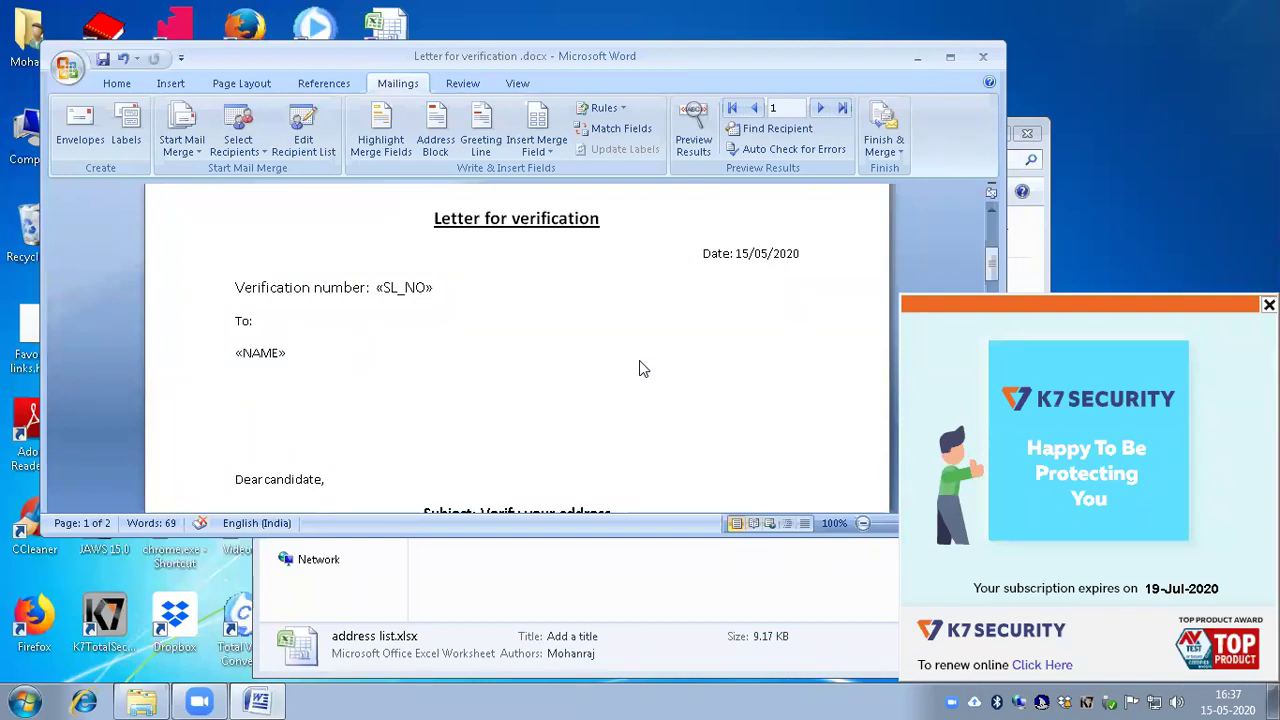
Step: Insert the «ADDRESS_1» merge field on the line below «NAME»
{"action": "key", "text": "alt"}
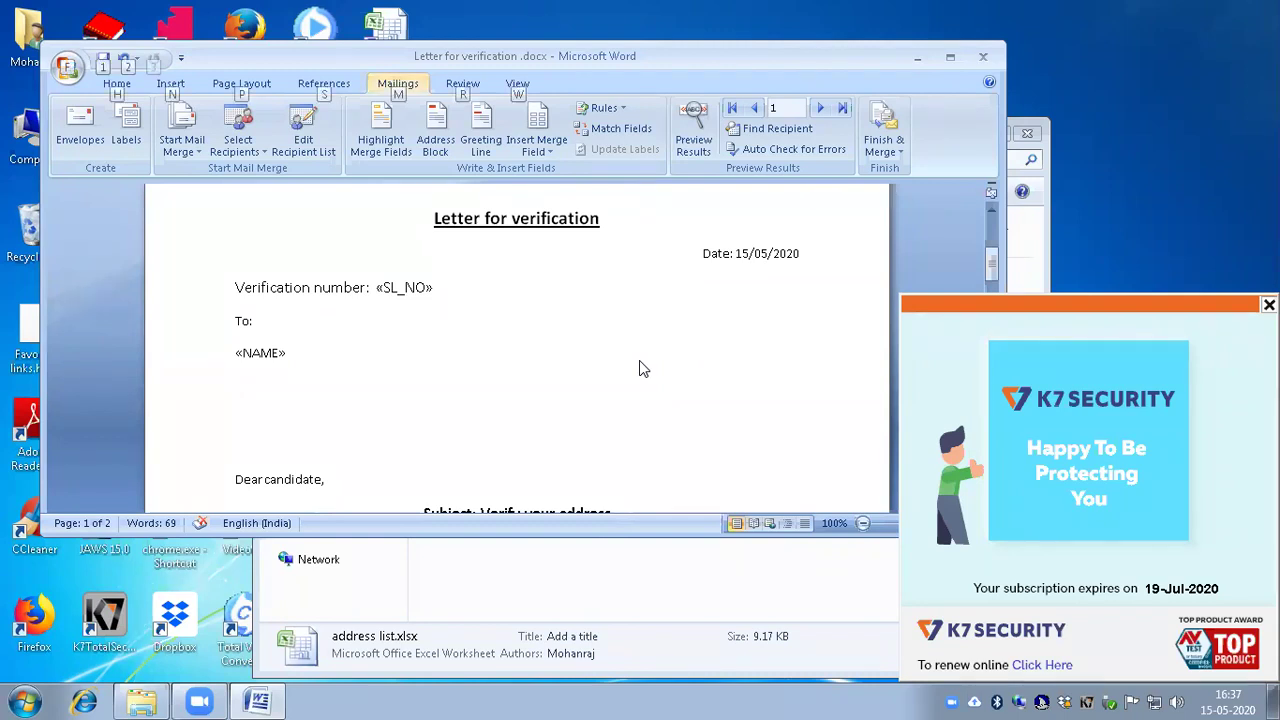
{"action": "key", "text": "m"}
{"action": "key", "text": "i"}
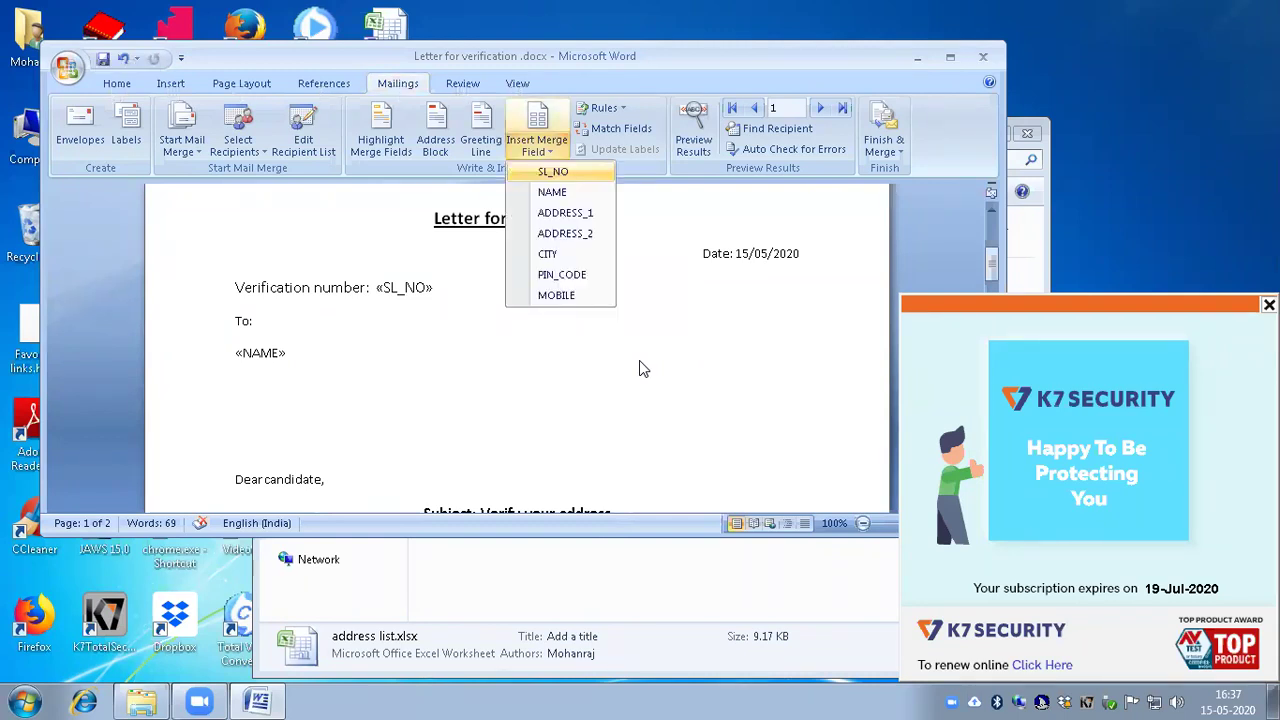
{"action": "key", "text": "Down"}
{"action": "key", "text": "Down"}
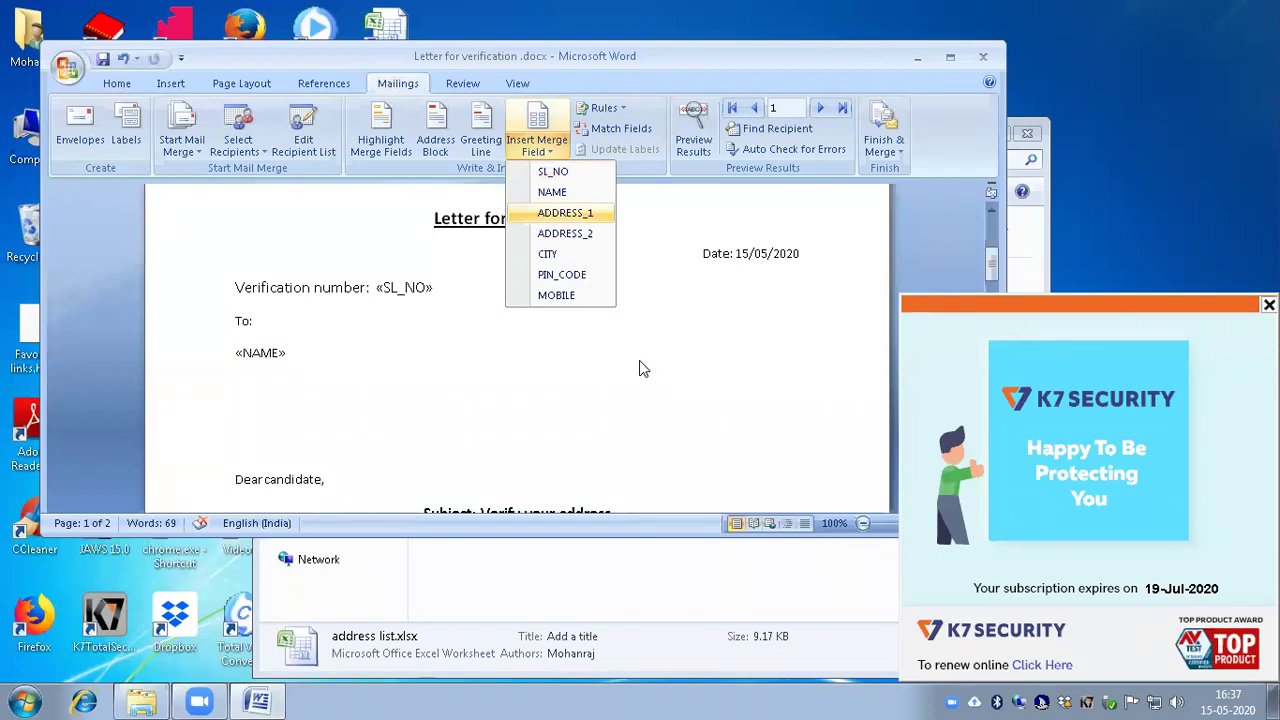
{"action": "key", "text": "Escape"}
{"action": "key", "text": "Escape"}
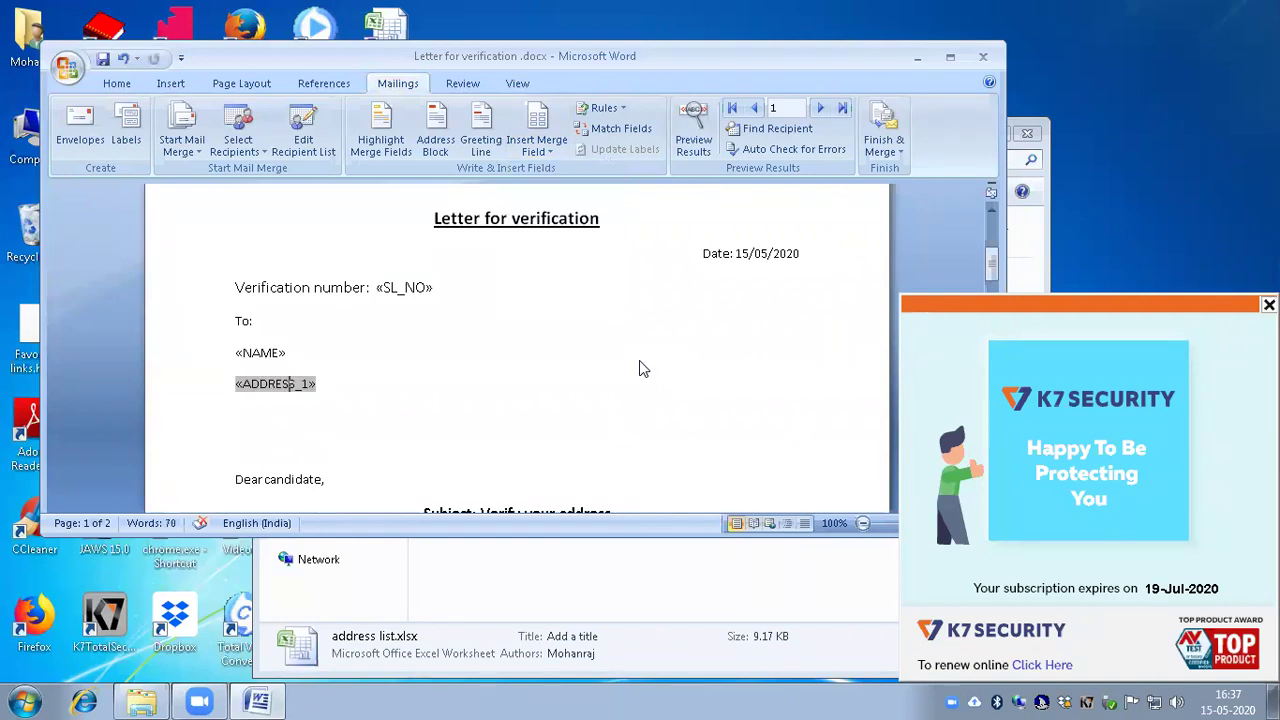
{"action": "key", "text": "Down"}
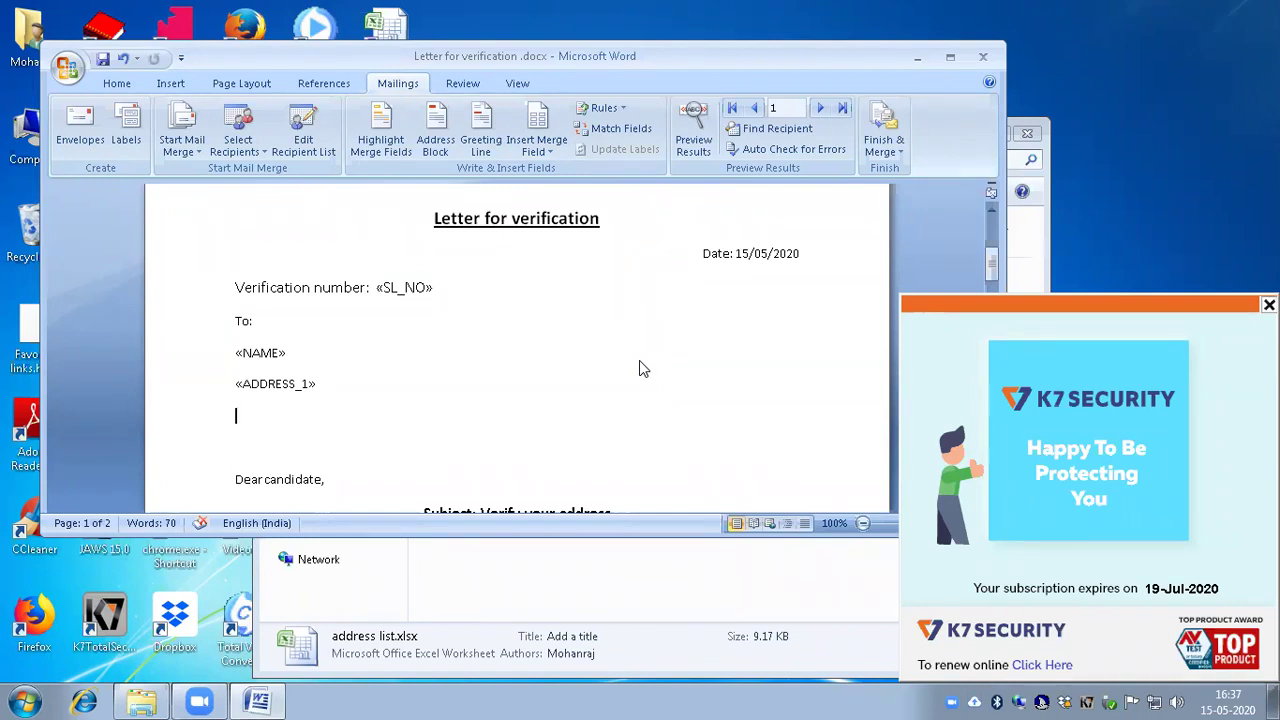
Step: Insert the «ADDRESS_2» merge field on the next line
{"action": "key", "text": "alt+m"}
{"action": "key", "text": "i"}
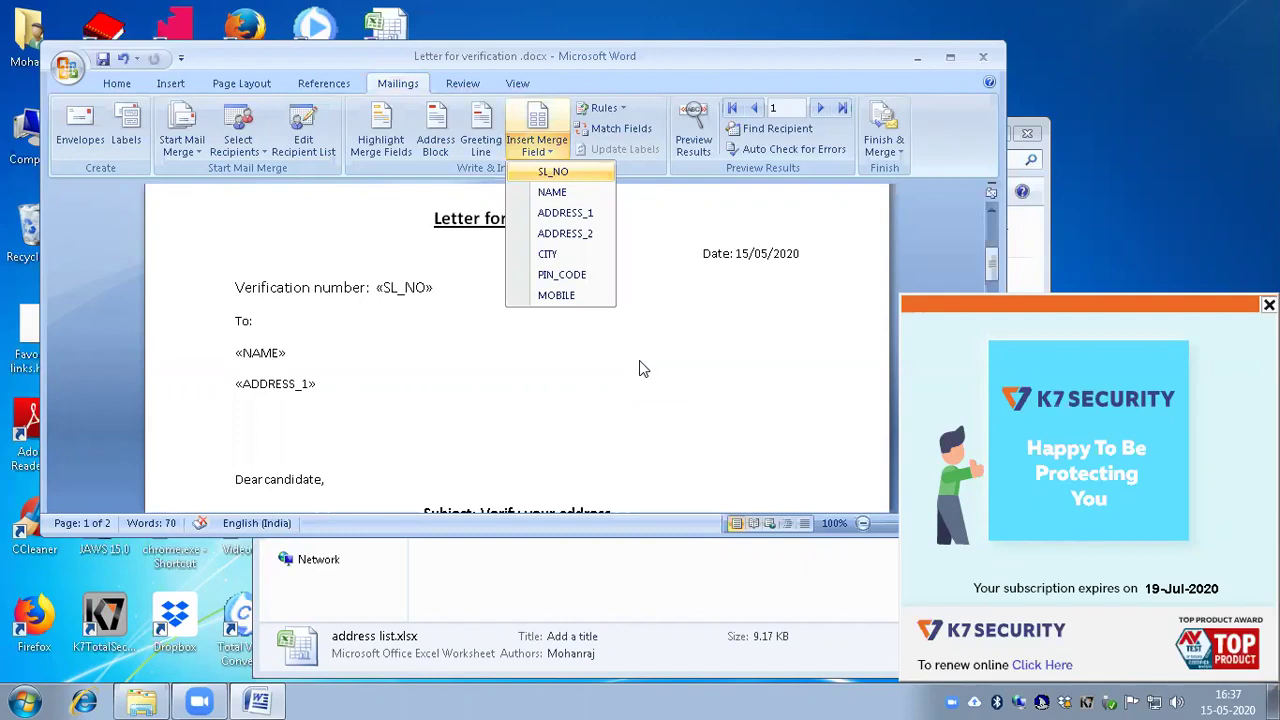
{"action": "key", "text": "Down"}
{"action": "key", "text": "Down"}
{"action": "key", "text": "Down"}
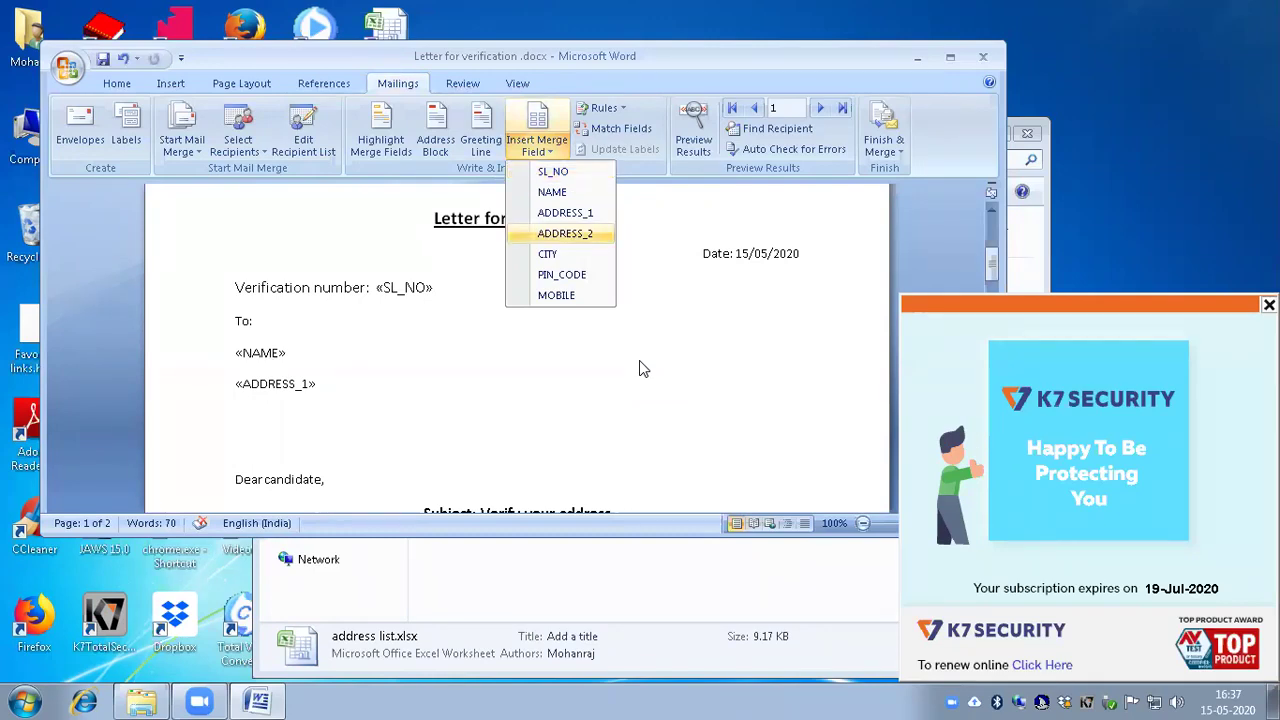
{"action": "key", "text": "Return"}
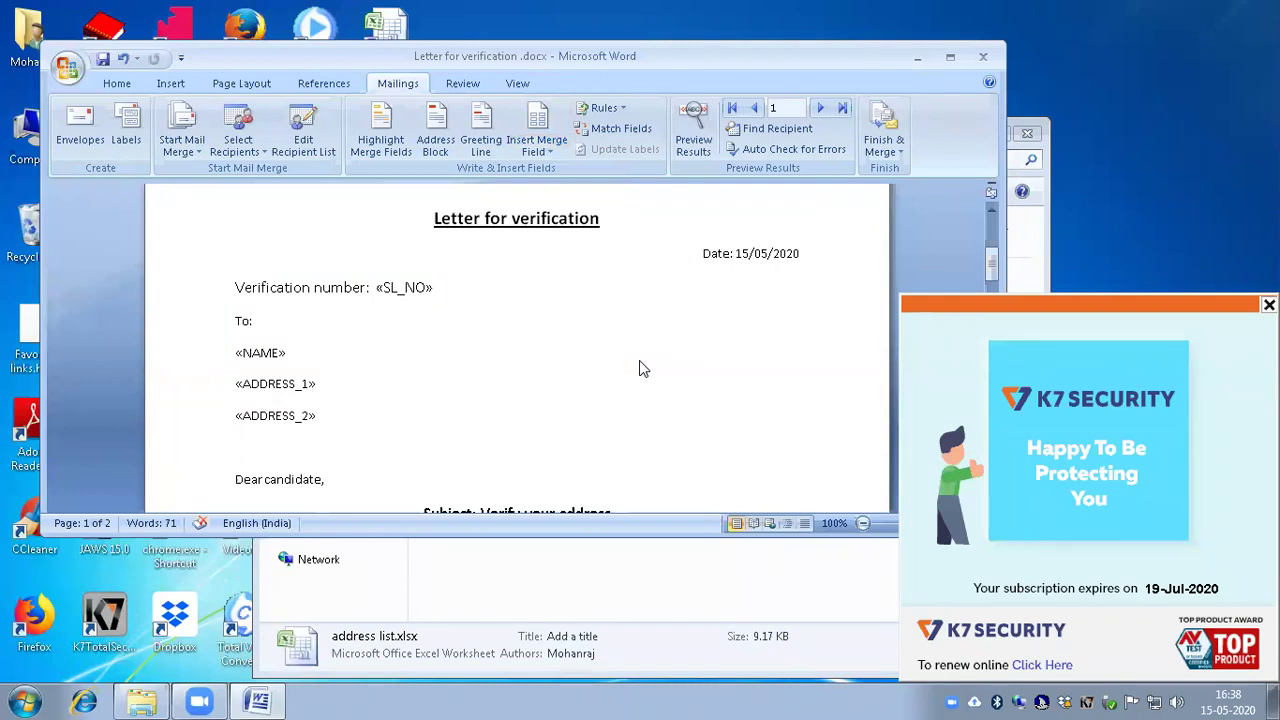
{"action": "key", "text": "alt"}
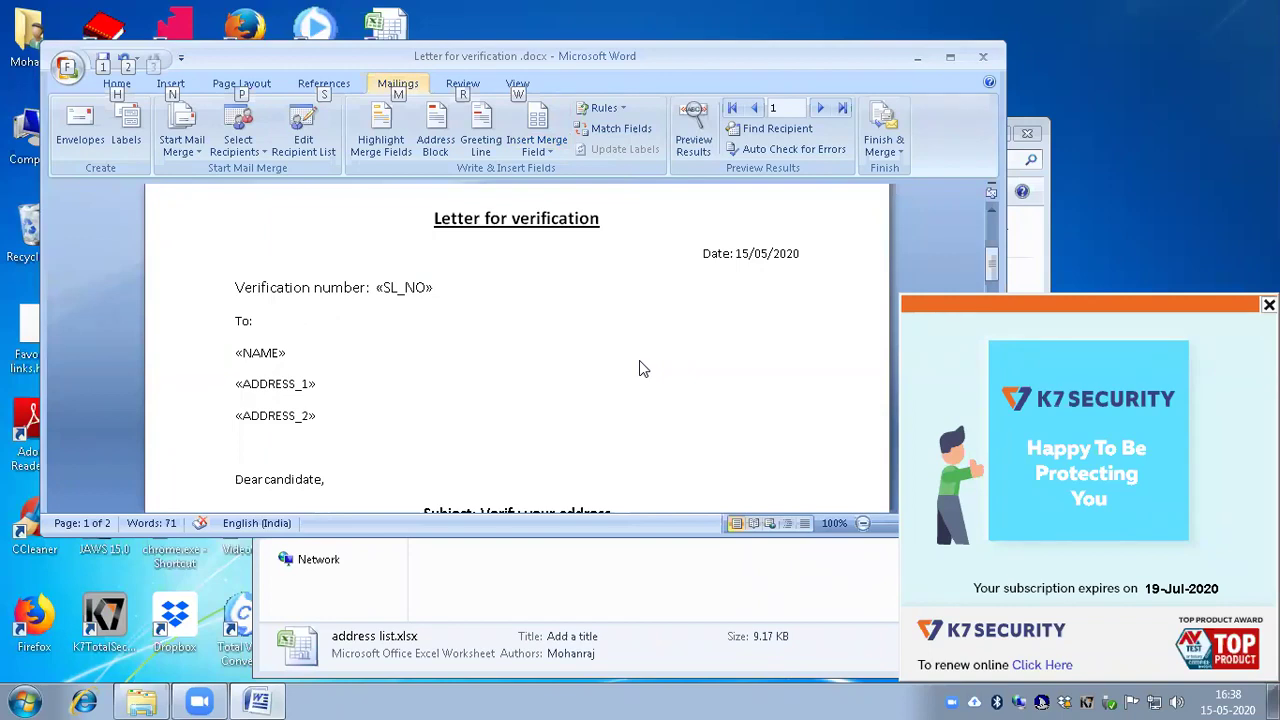
Step: Insert the «CITY» merge field below «ADDRESS_2», followed by a dash
{"action": "key", "text": "m"}
{"action": "key", "text": "i"}
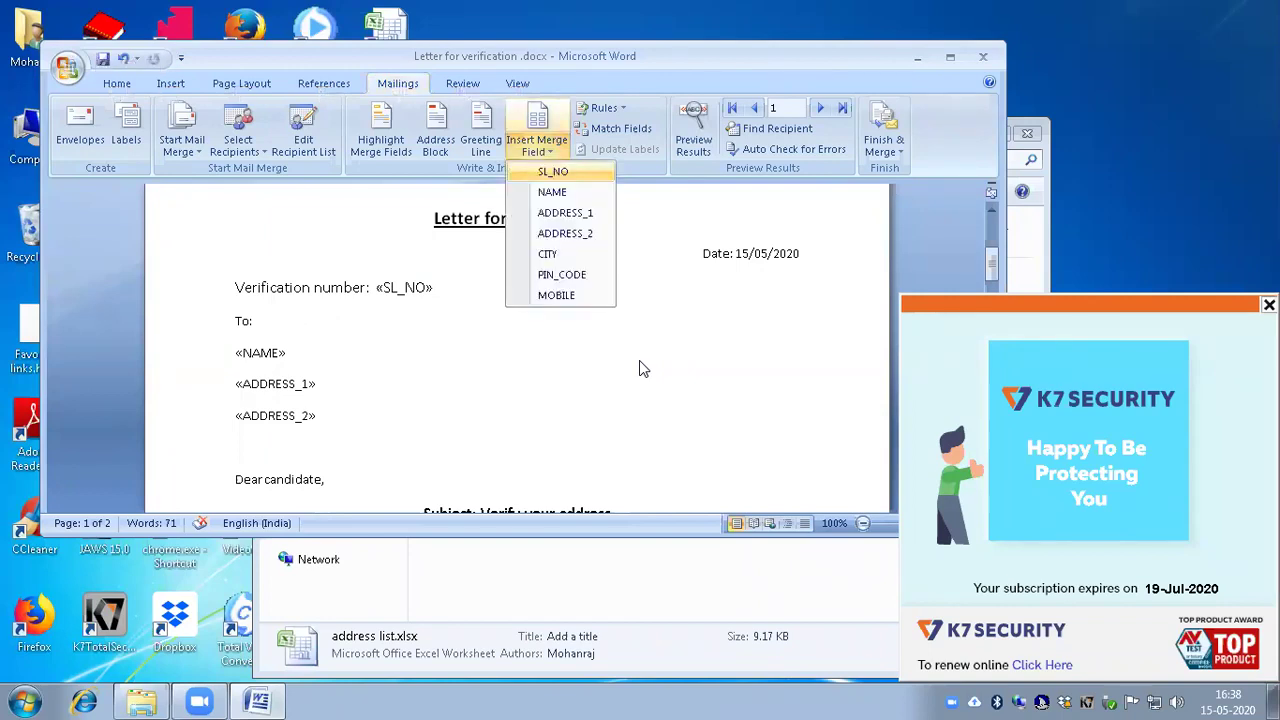
{"action": "key", "text": "Down"}
{"action": "key", "text": "Down"}
{"action": "key", "text": "Down"}
{"action": "key", "text": "Down"}
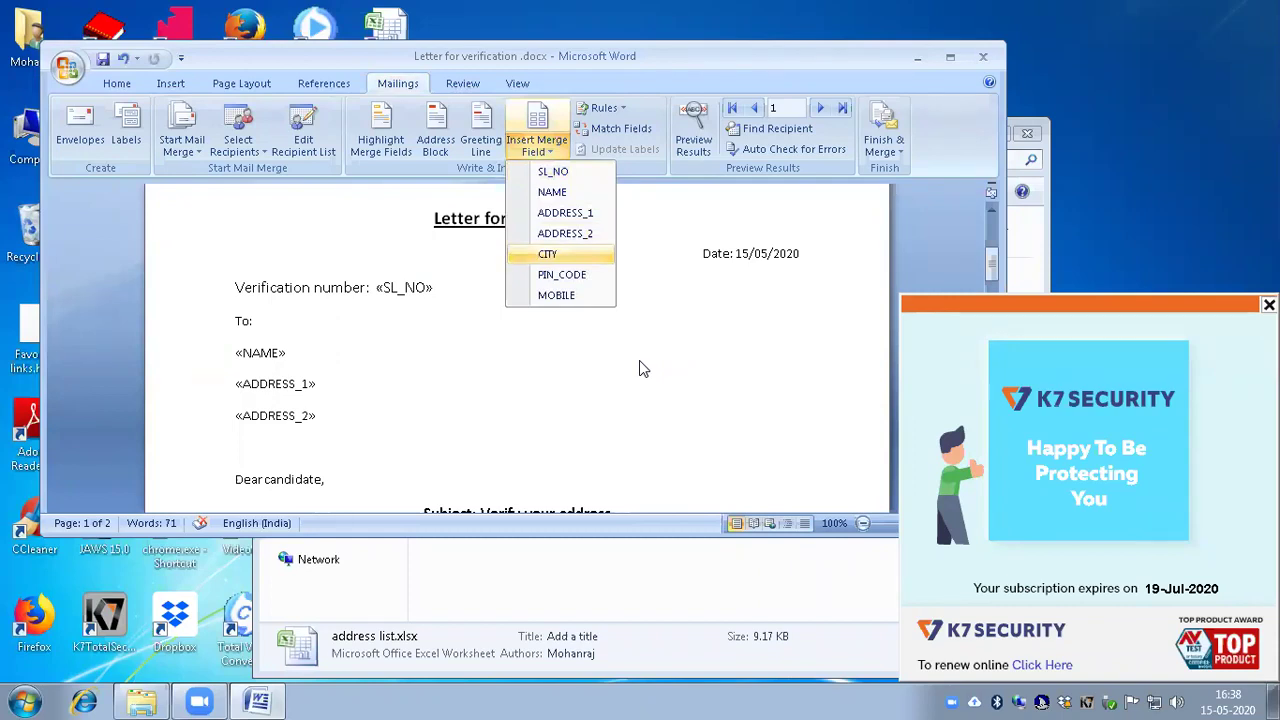
{"action": "key", "text": "Return"}
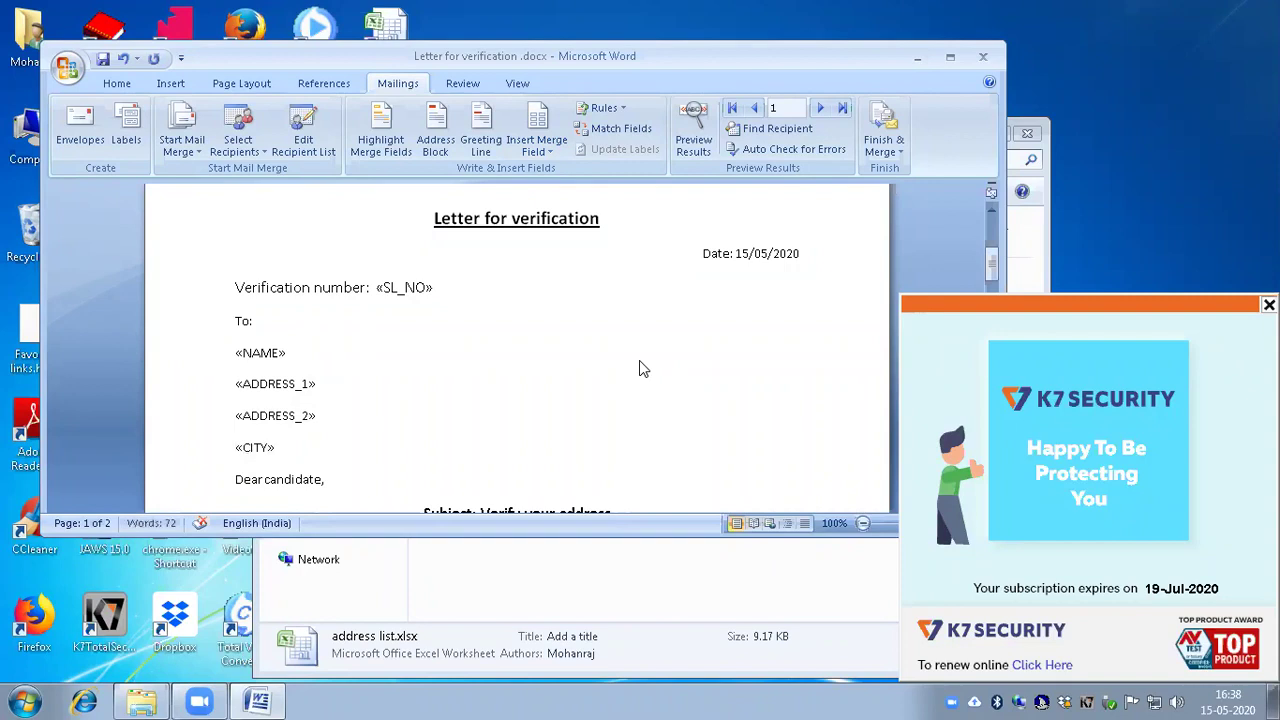
{"action": "type", "text": "+"}
Step: Insert the «PIN_CODE» merge field after the dash
{"action": "key", "text": "alt"}
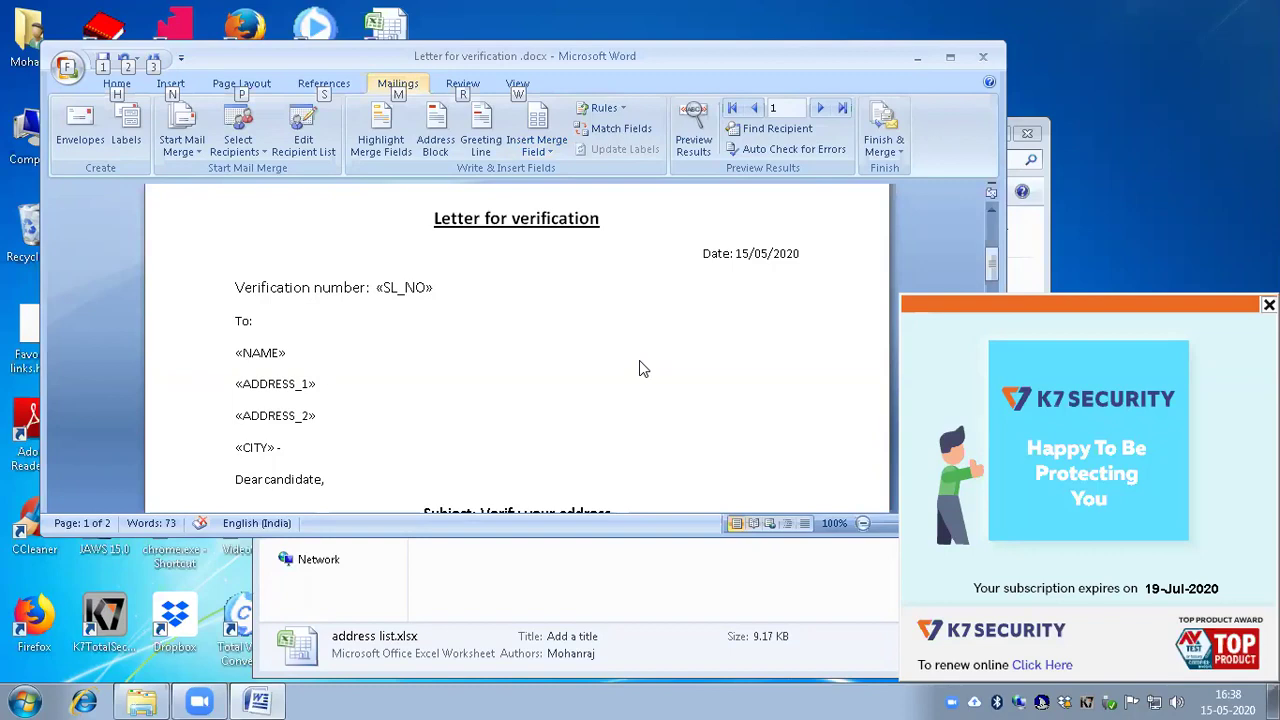
{"action": "key", "text": "m"}
{"action": "key", "text": "i"}
{"action": "key", "text": "Down"}
{"action": "key", "text": "Down"}
{"action": "key", "text": "Down"}
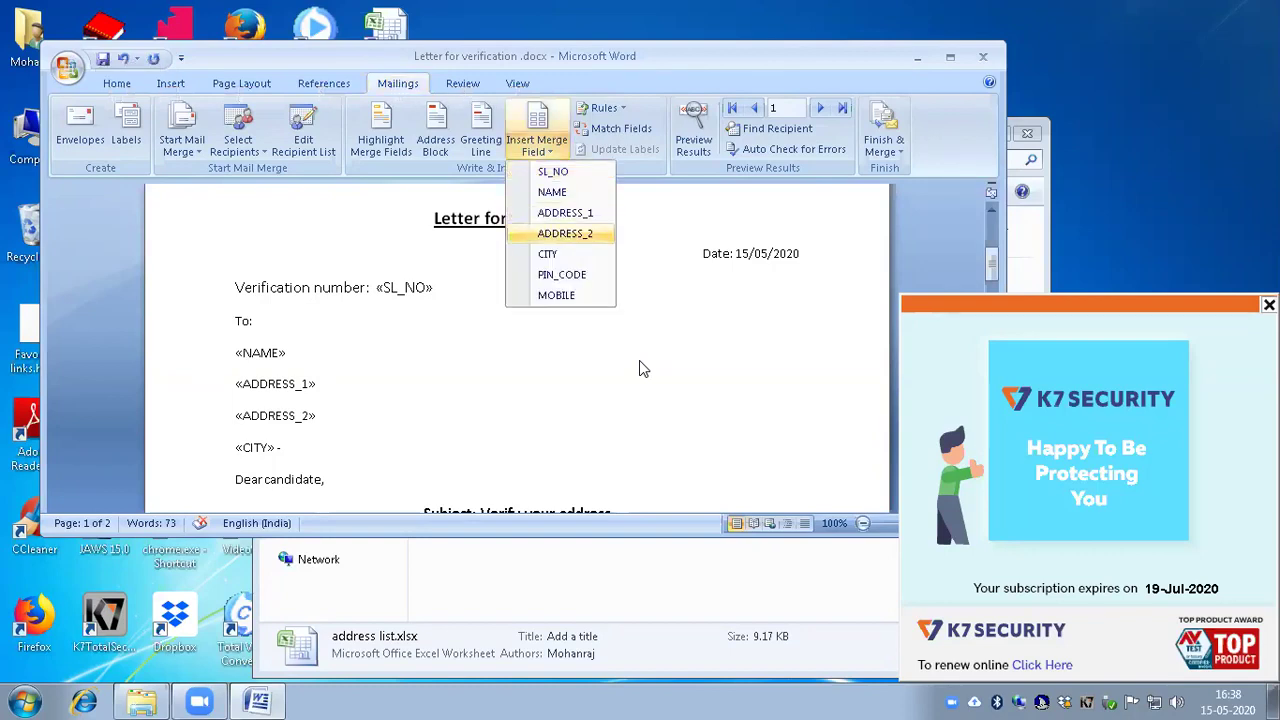
{"action": "key", "text": "Down"}
{"action": "key", "text": "Down"}
{"action": "key", "text": "Return"}
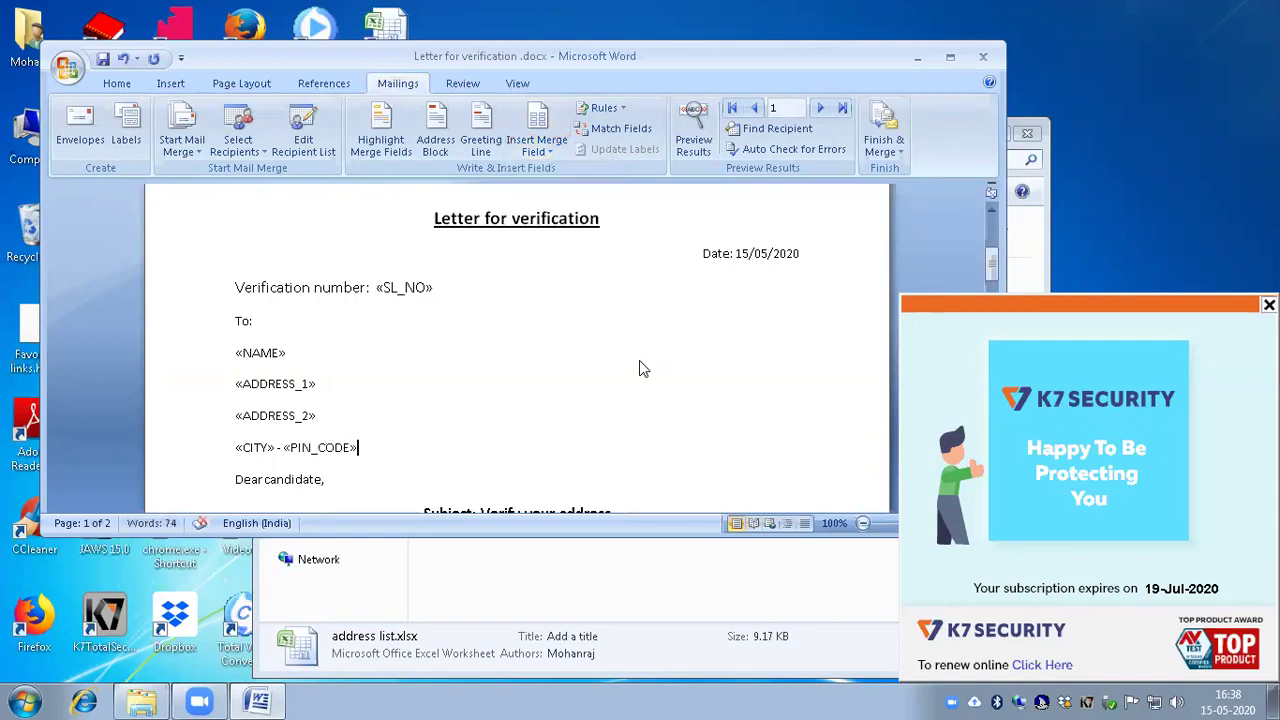
{"action": "key", "text": "Left"}
{"action": "key", "text": "Left"}
{"action": "key", "text": "Left"}
{"action": "key", "text": "Left"}
{"action": "key", "text": "Left"}
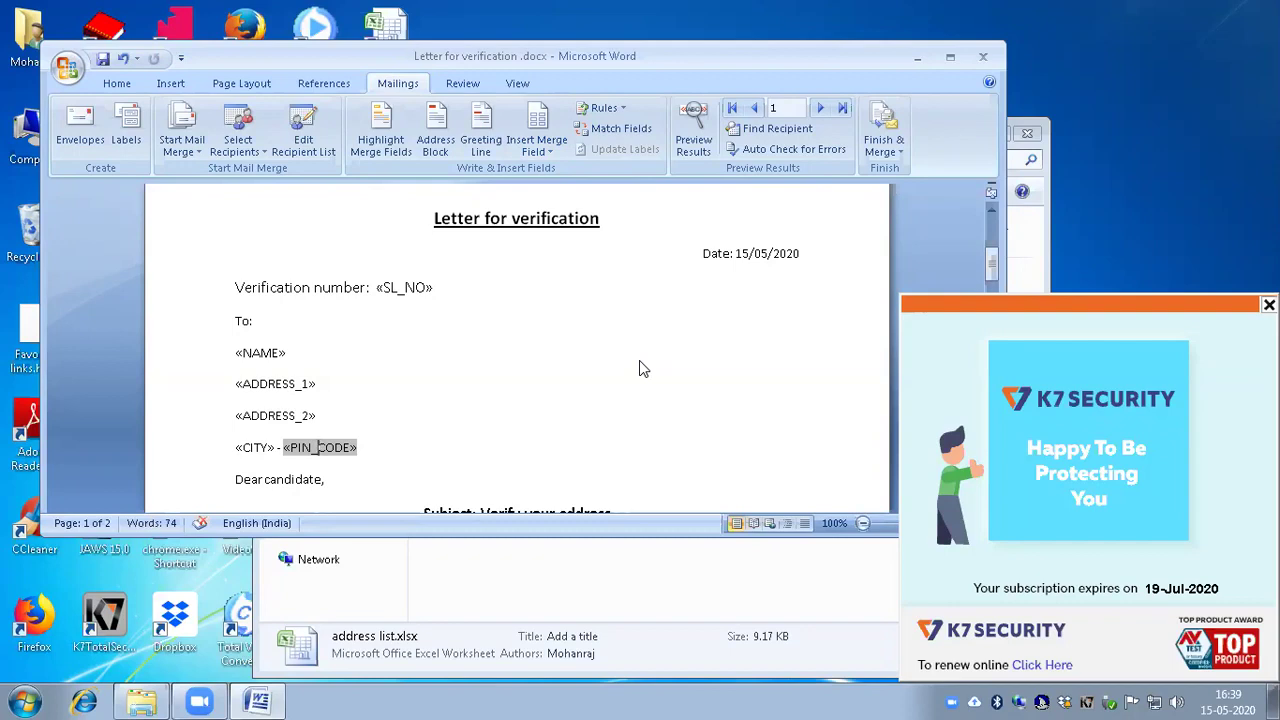
{"action": "key", "text": "Down"}
Step: Add a new line reading 'Mobile number:' above the 'Dear candidate,' greeting
{"action": "type", "text": ","}
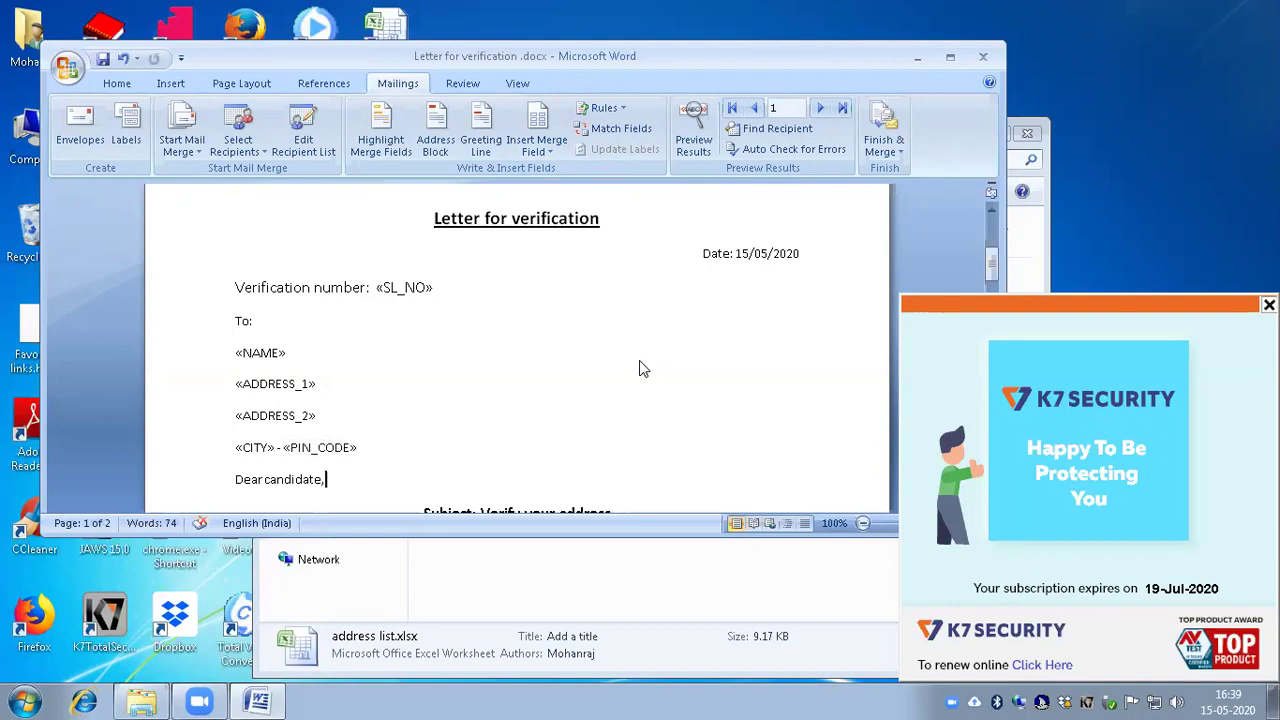
{"action": "key", "text": "Home"}
{"action": "key", "text": "Return"}
{"action": "key", "text": "Up"}
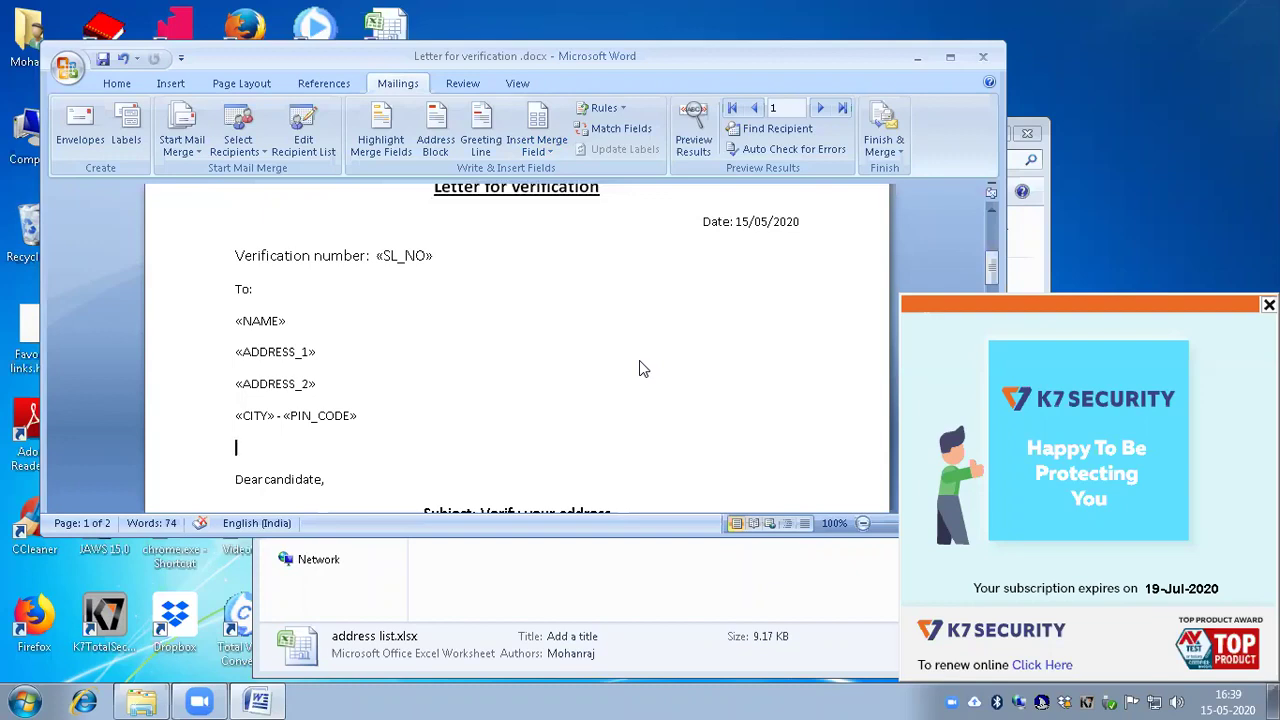
{"action": "type", "text": "Mobile number:"}
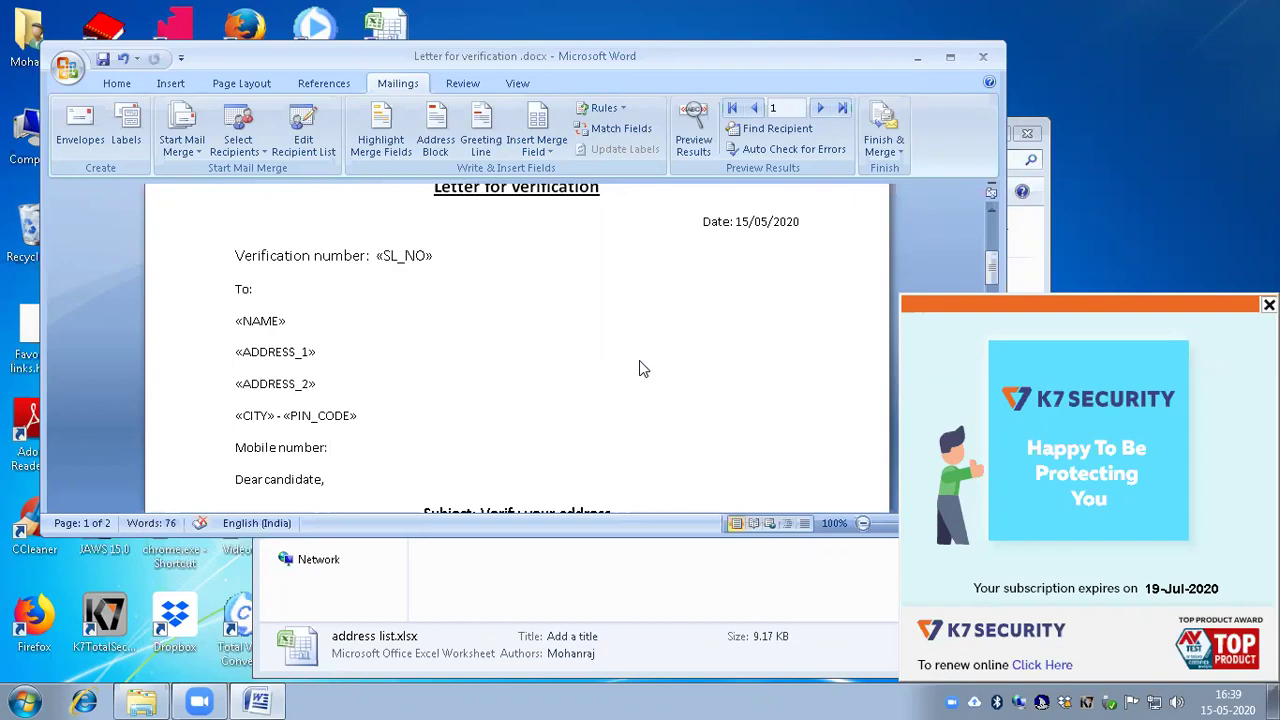
Step: Insert the «MOBILE» merge field after 'Mobile number:' and add a blank line after it
{"action": "key", "text": "alt"}
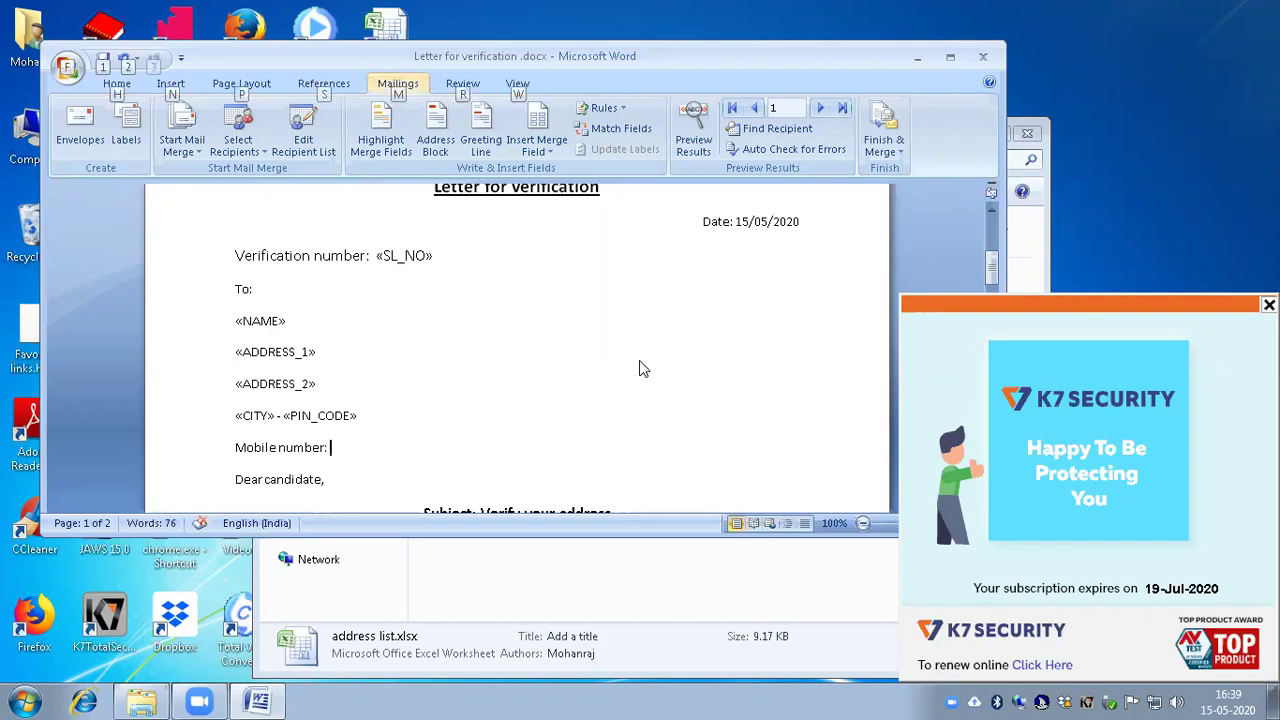
{"action": "key", "text": "m"}
{"action": "key", "text": "i"}
{"action": "key", "text": "Down"}
{"action": "key", "text": "Down"}
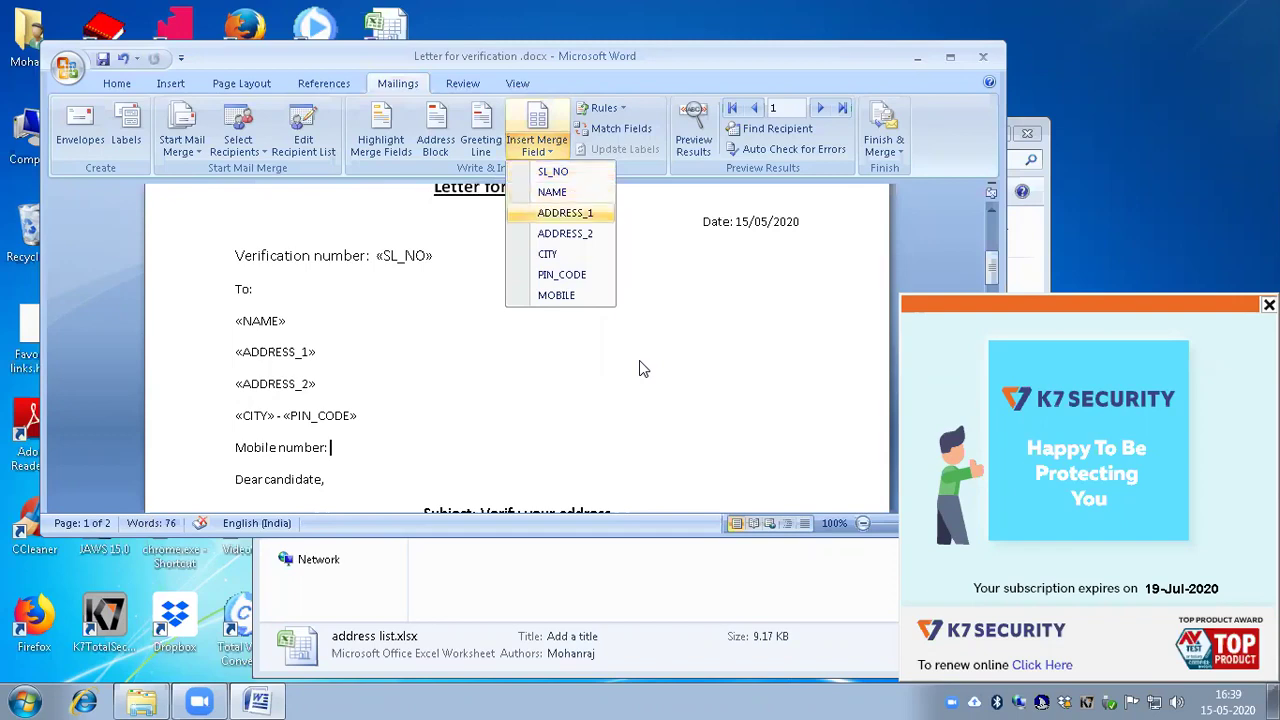
{"action": "key", "text": "Down"}
{"action": "key", "text": "Down"}
{"action": "key", "text": "Down"}
{"action": "key", "text": "Down"}
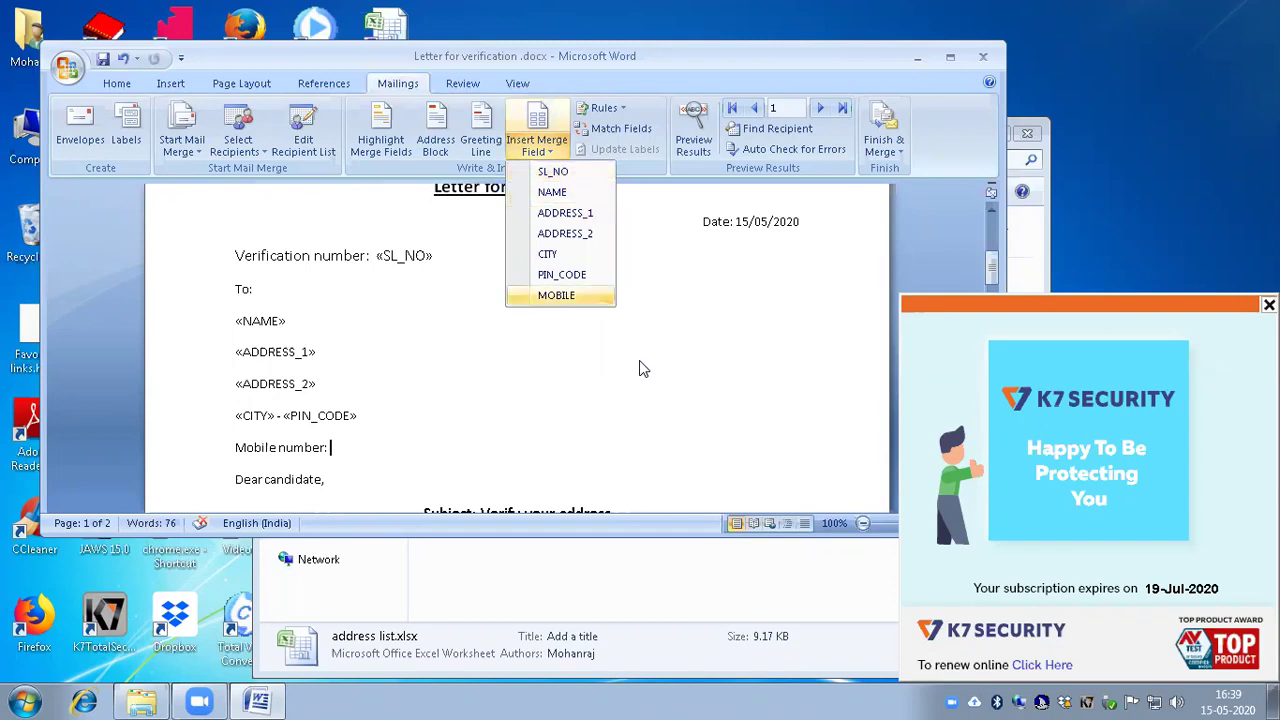
{"action": "key", "text": "Return"}
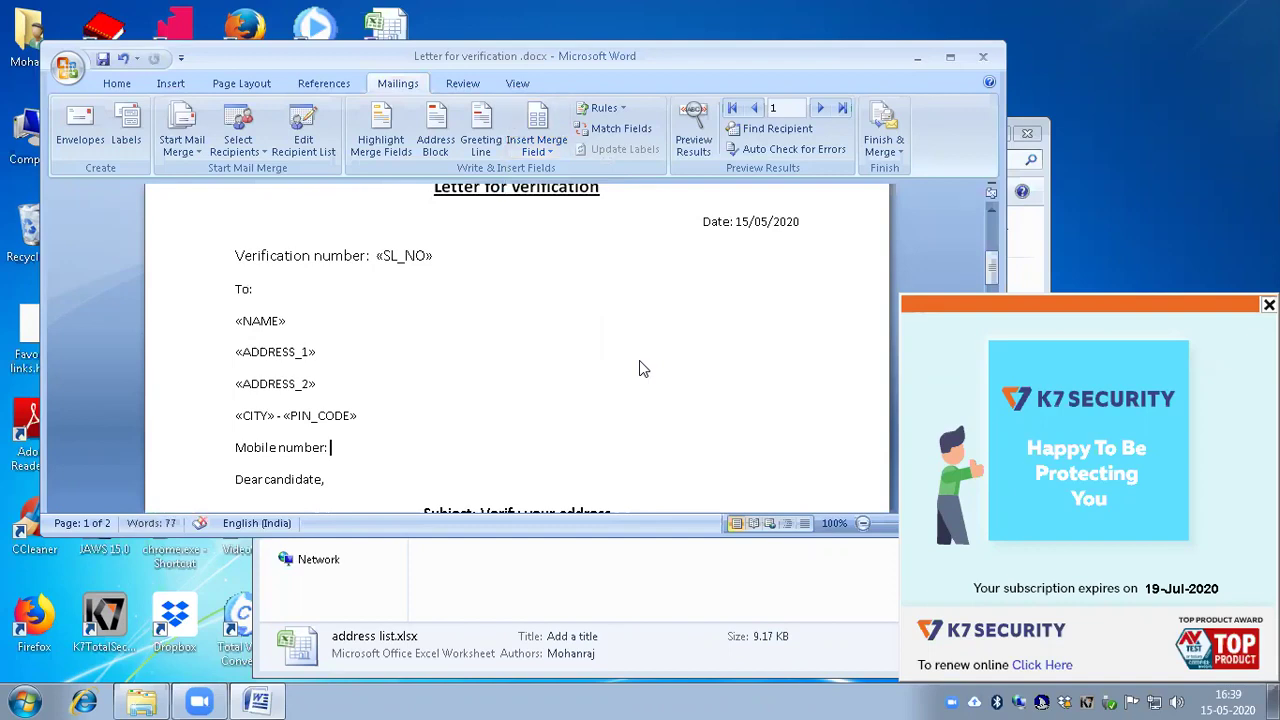
{"action": "key", "text": "Return"}
{"action": "key", "text": "Up"}
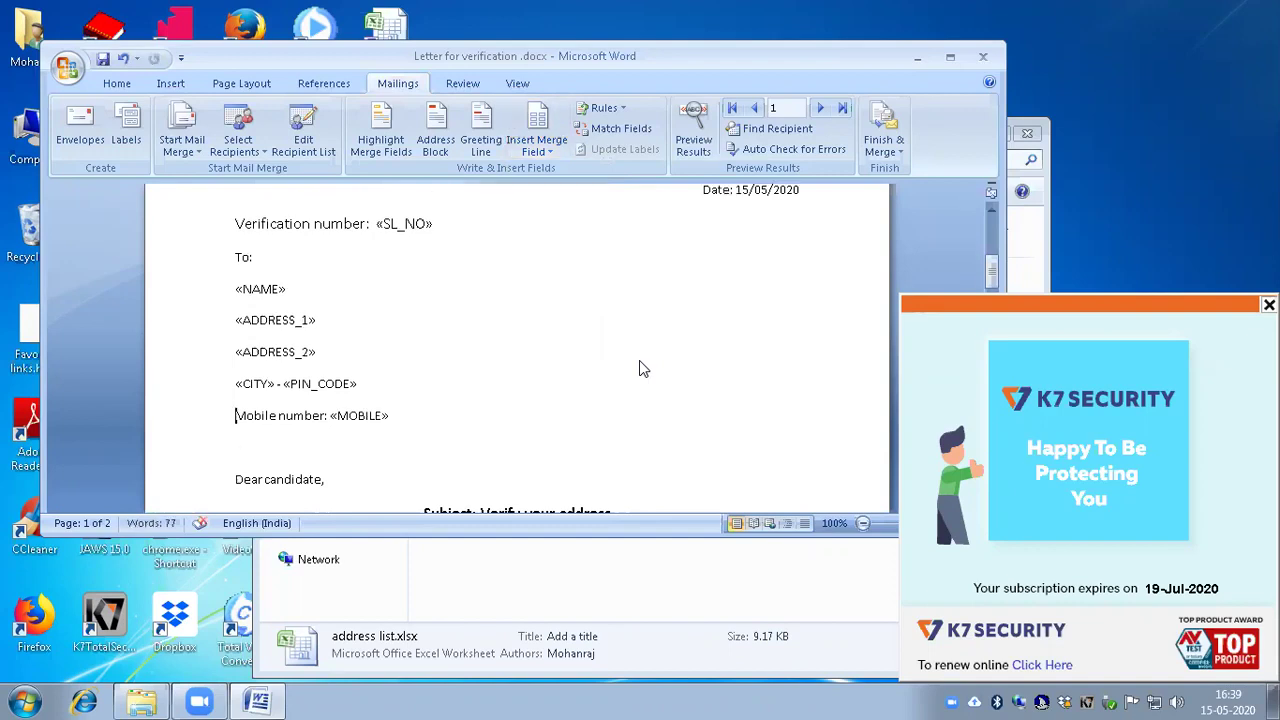
{"action": "key", "text": "Up"}
{"action": "key", "text": "Up"}
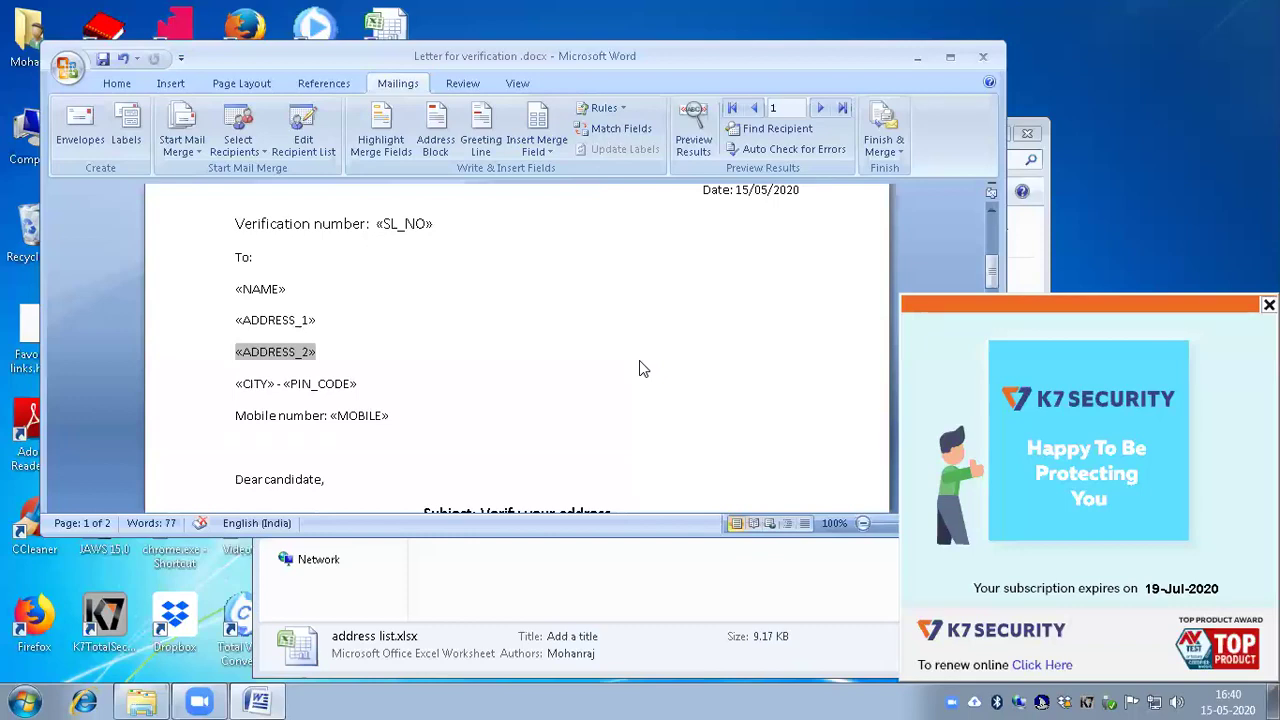
Step: Jump to the start of the letter so the association's letterhead is visible
{"action": "key", "text": "Up"}
{"action": "key", "text": "Down"}
{"action": "key", "text": "ctrl+Home"}
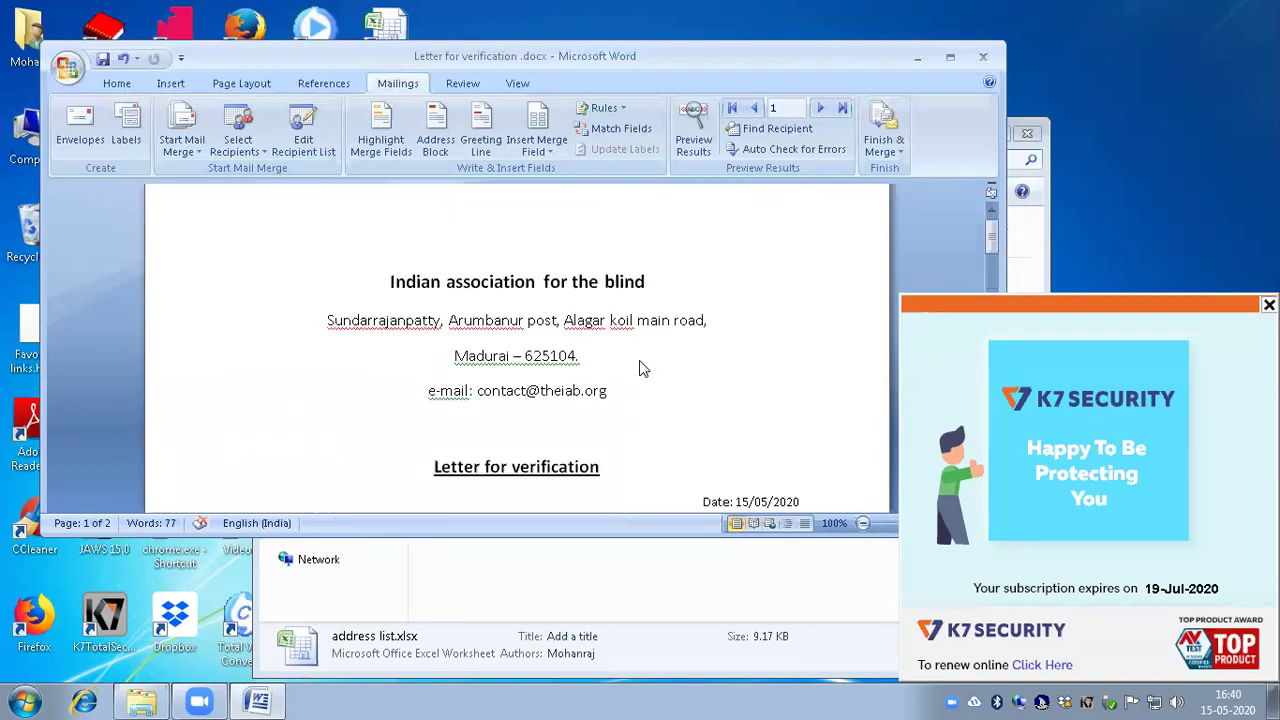
{"action": "key", "text": "Down"}
{"action": "key", "text": "Down"}
{"action": "key", "text": "Down"}
{"action": "key", "text": "Down"}
{"action": "key", "text": "Down"}
{"action": "key", "text": "Down"}
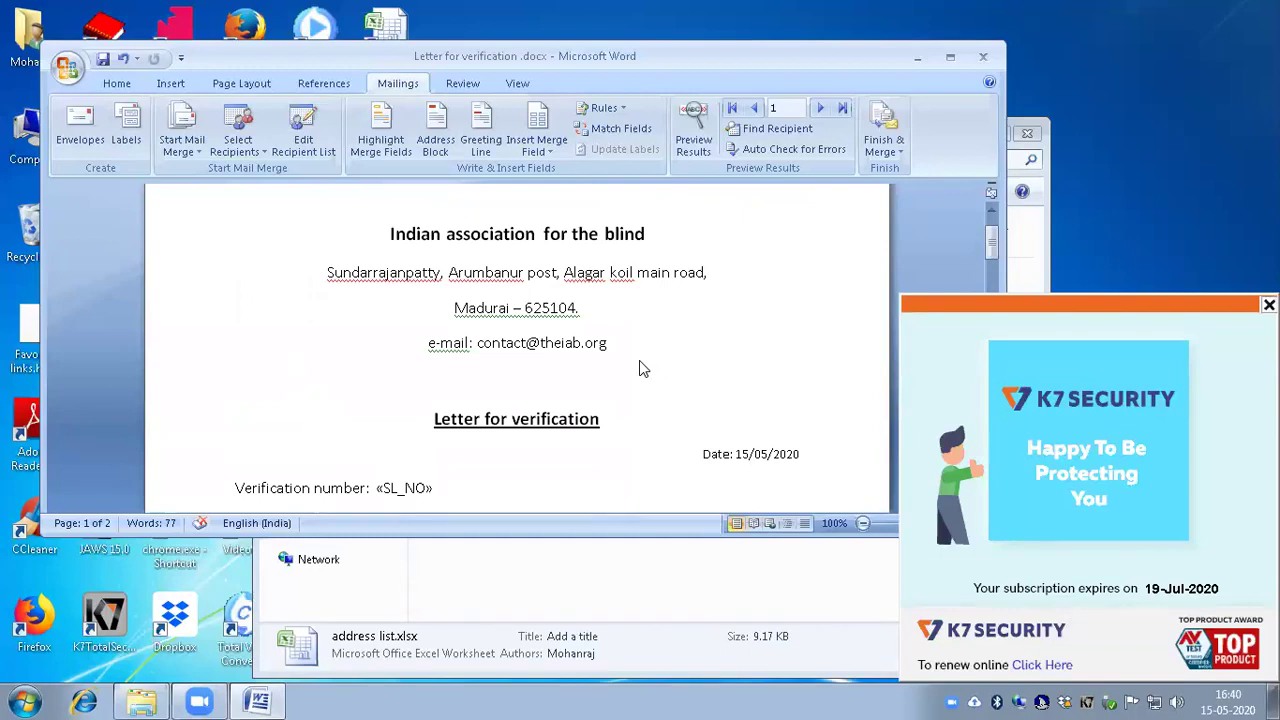
{"action": "key", "text": "alt"}
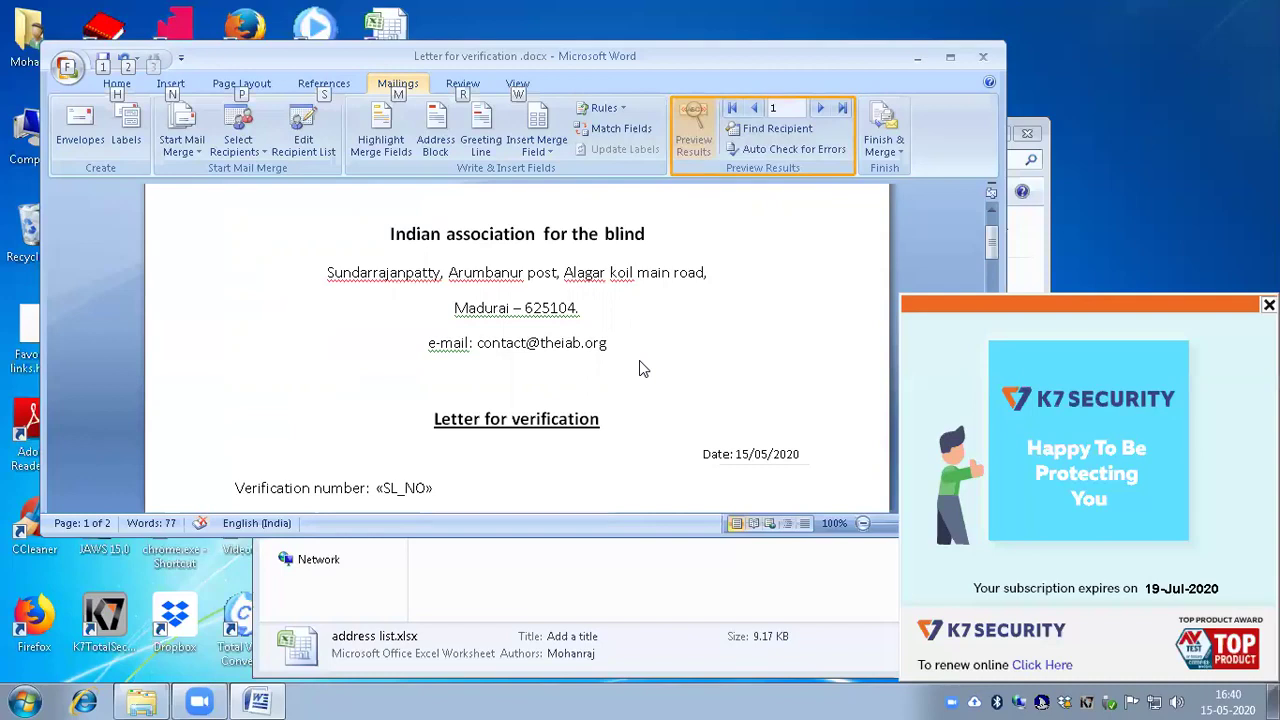
{"action": "key", "text": "Return"}
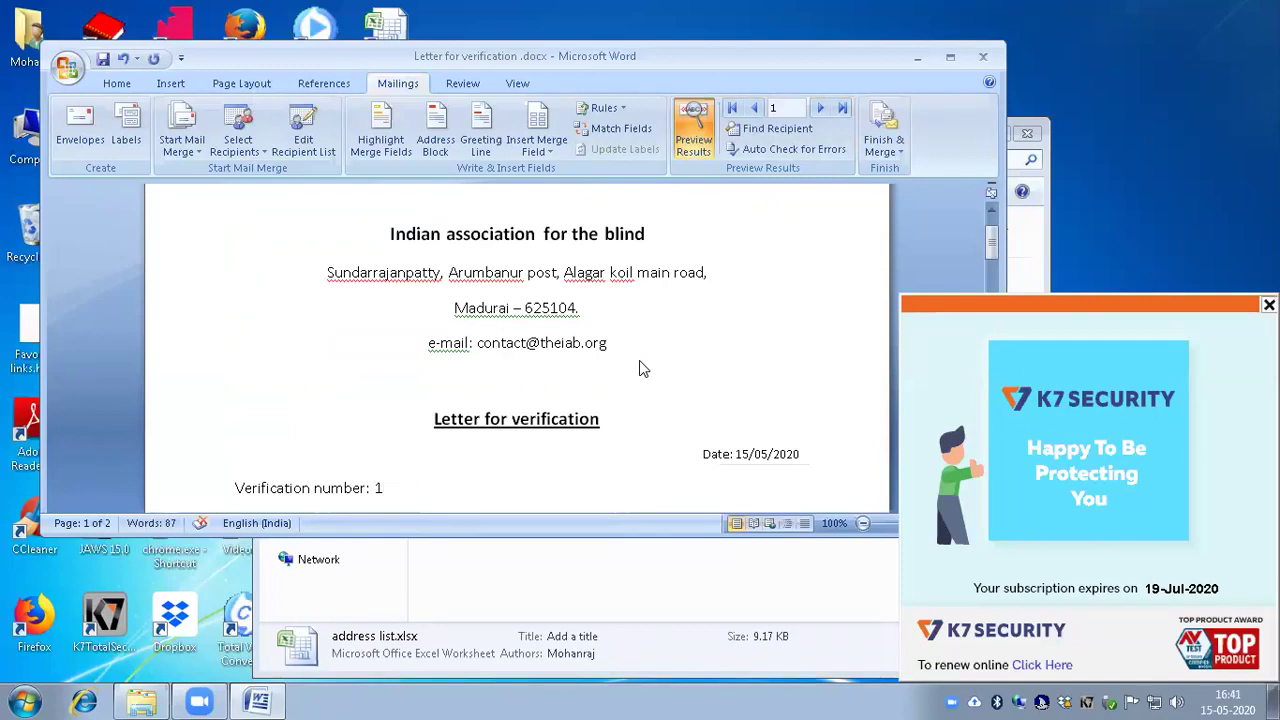
{"action": "key", "text": "ctrl+Home"}
{"action": "key", "text": "Down"}
{"action": "key", "text": "Down"}
{"action": "key", "text": "Down"}
{"action": "key", "text": "Down"}
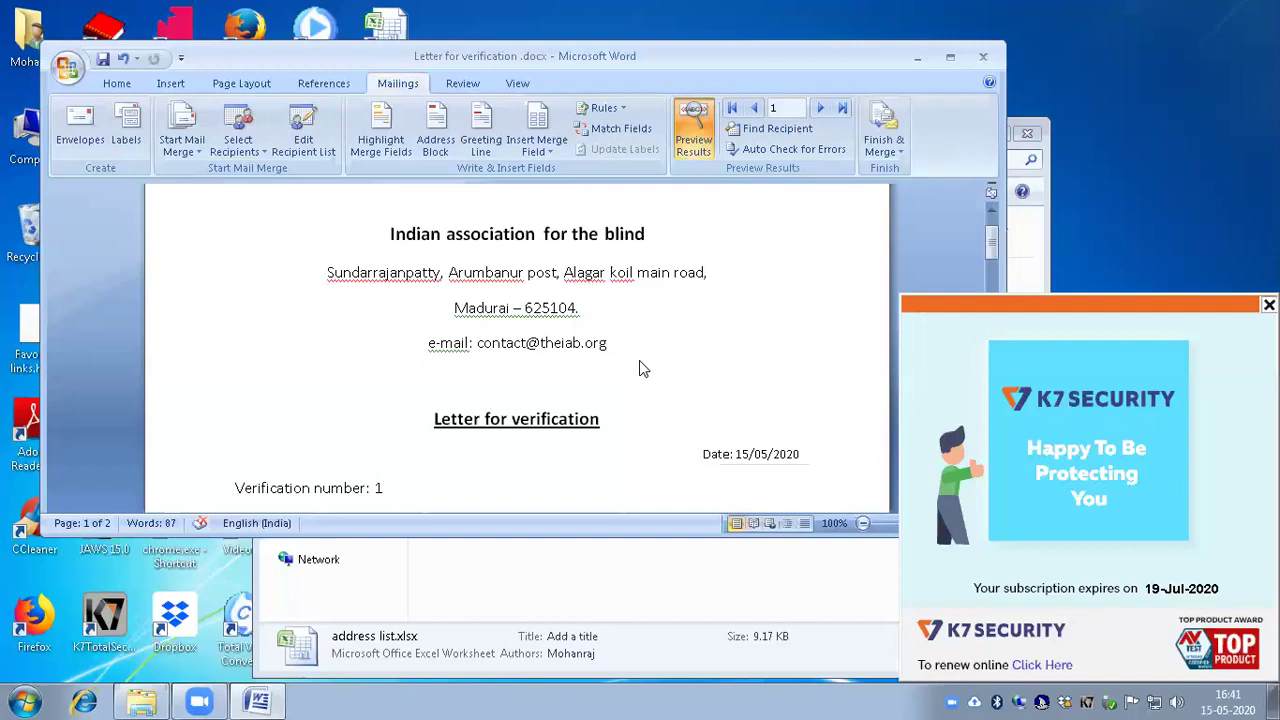
{"action": "key", "text": "Down"}
Step: Check record 1's recipient block: name, both address lines, city with PIN code, and mobile number
{"action": "key", "text": "Return"}
{"action": "type", "text": "To:"}
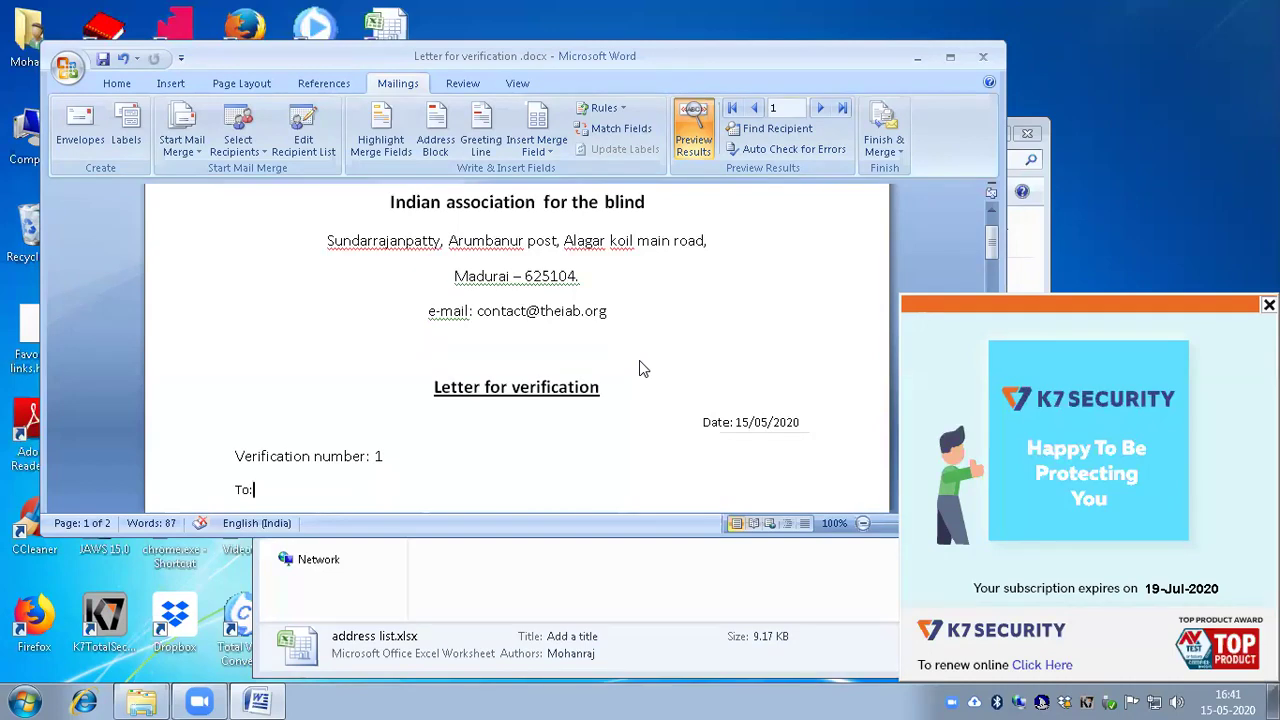
{"action": "key", "text": "Return"}
{"action": "type", "text": "Rajesh S"}
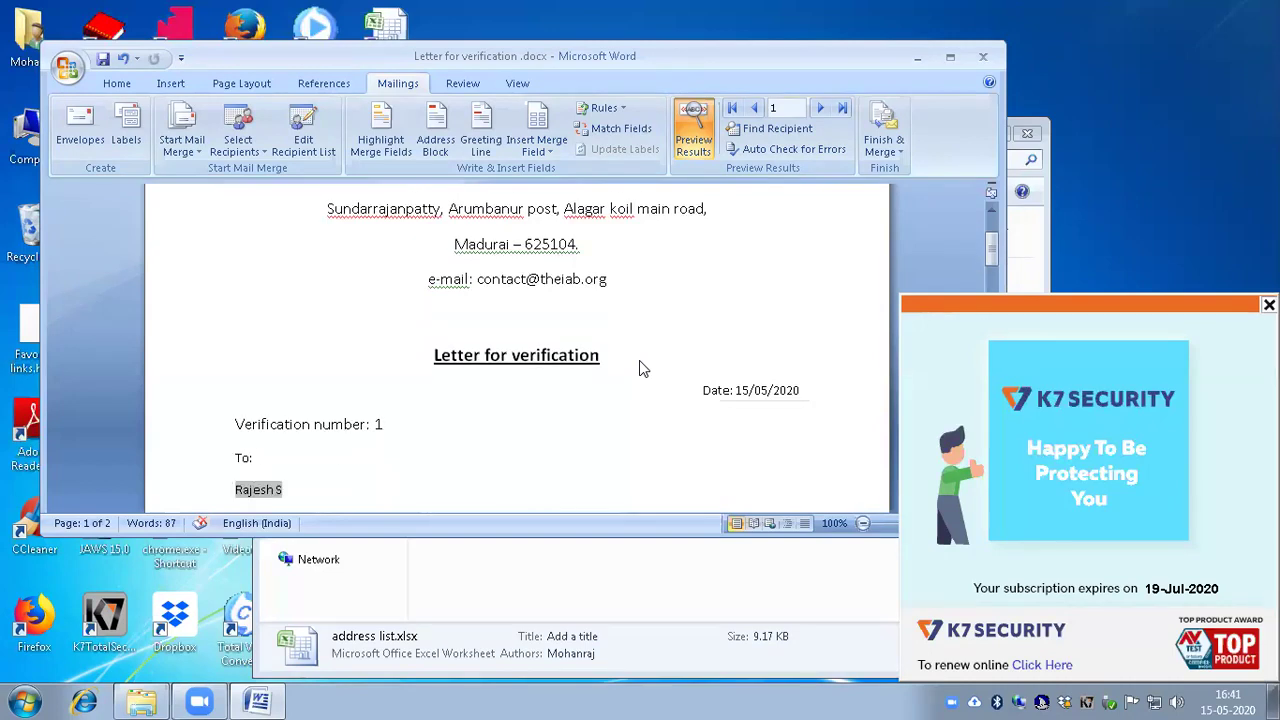
{"action": "key", "text": "Return"}
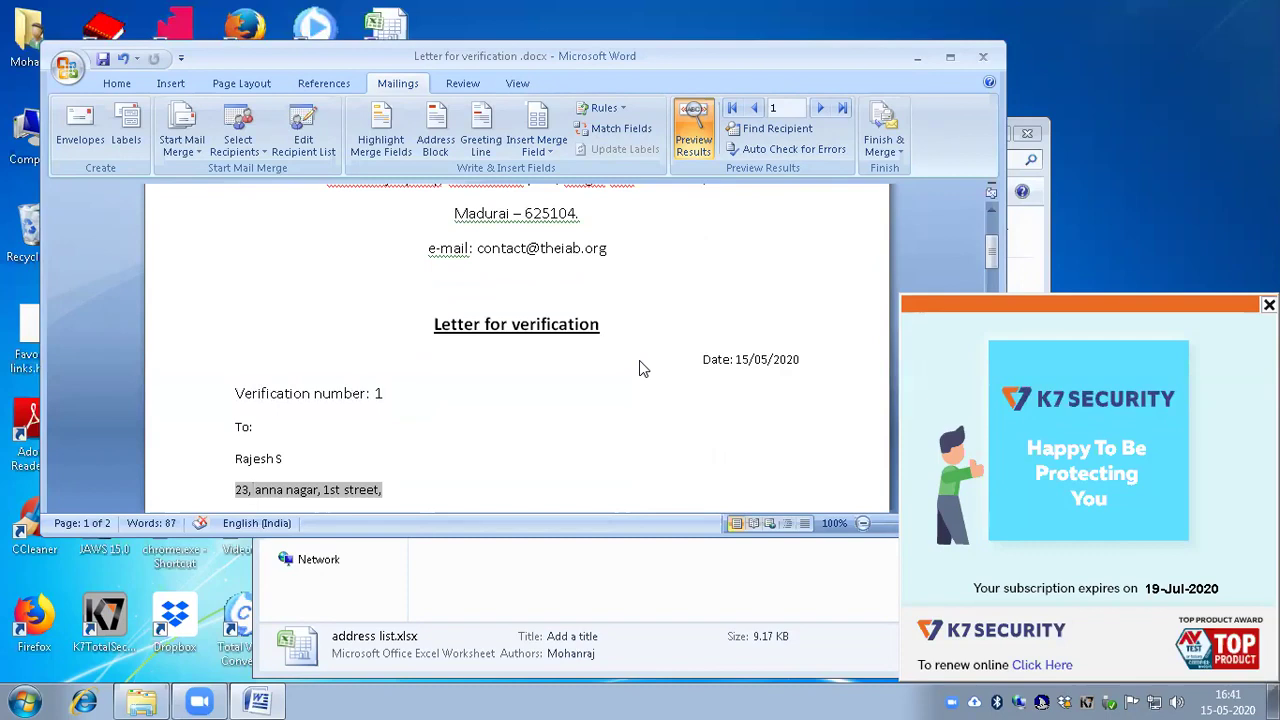
{"action": "key", "text": "Return"}
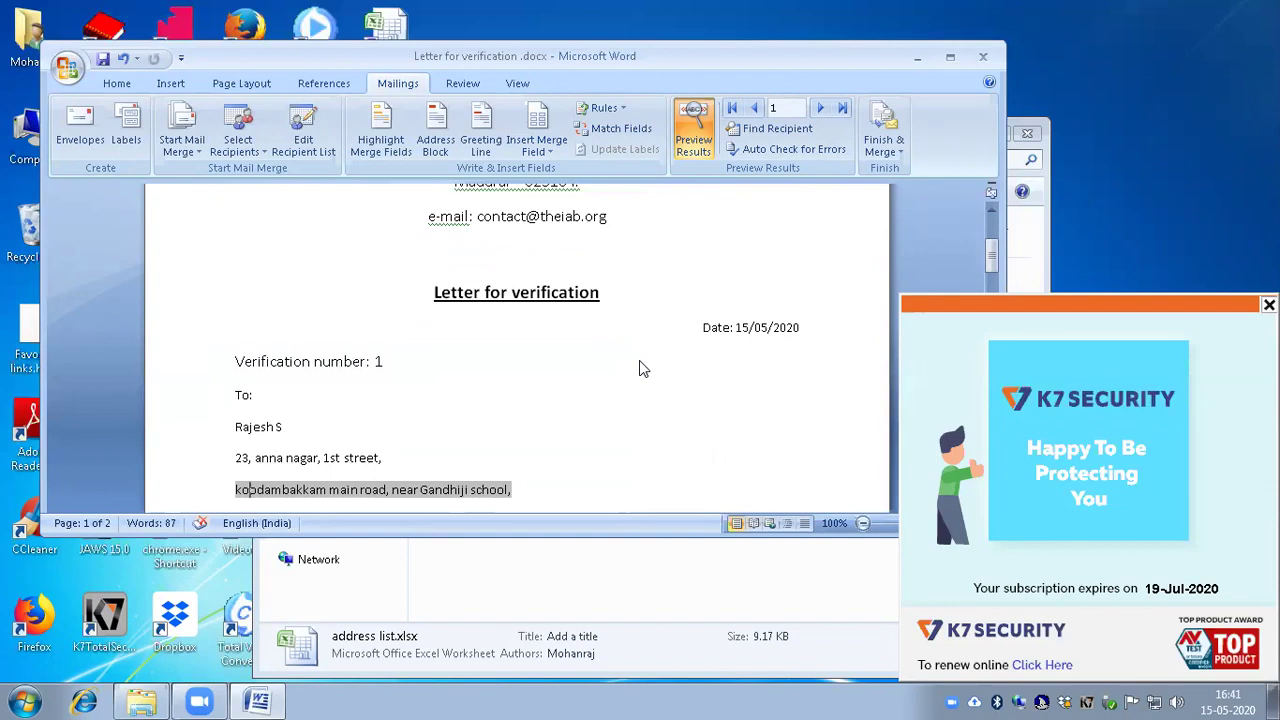
{"action": "key", "text": "Return"}
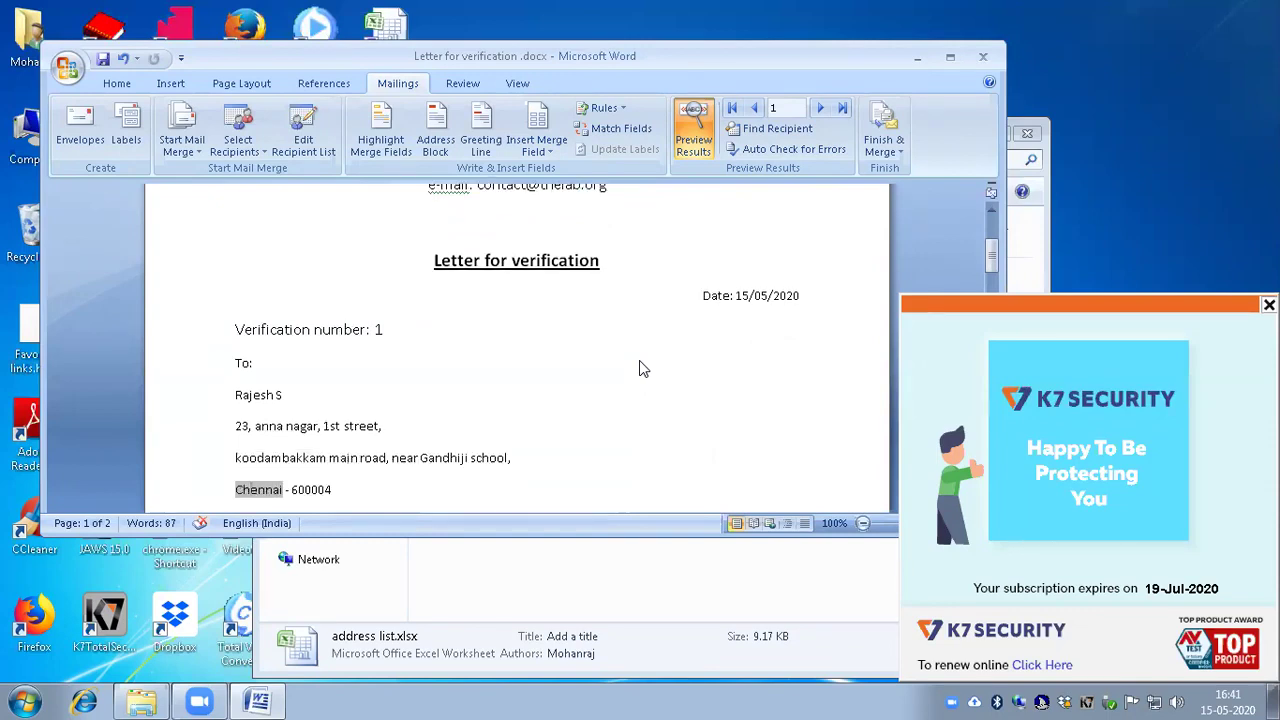
{"action": "key", "text": "Return"}
{"action": "key", "text": "ctrl+v"}
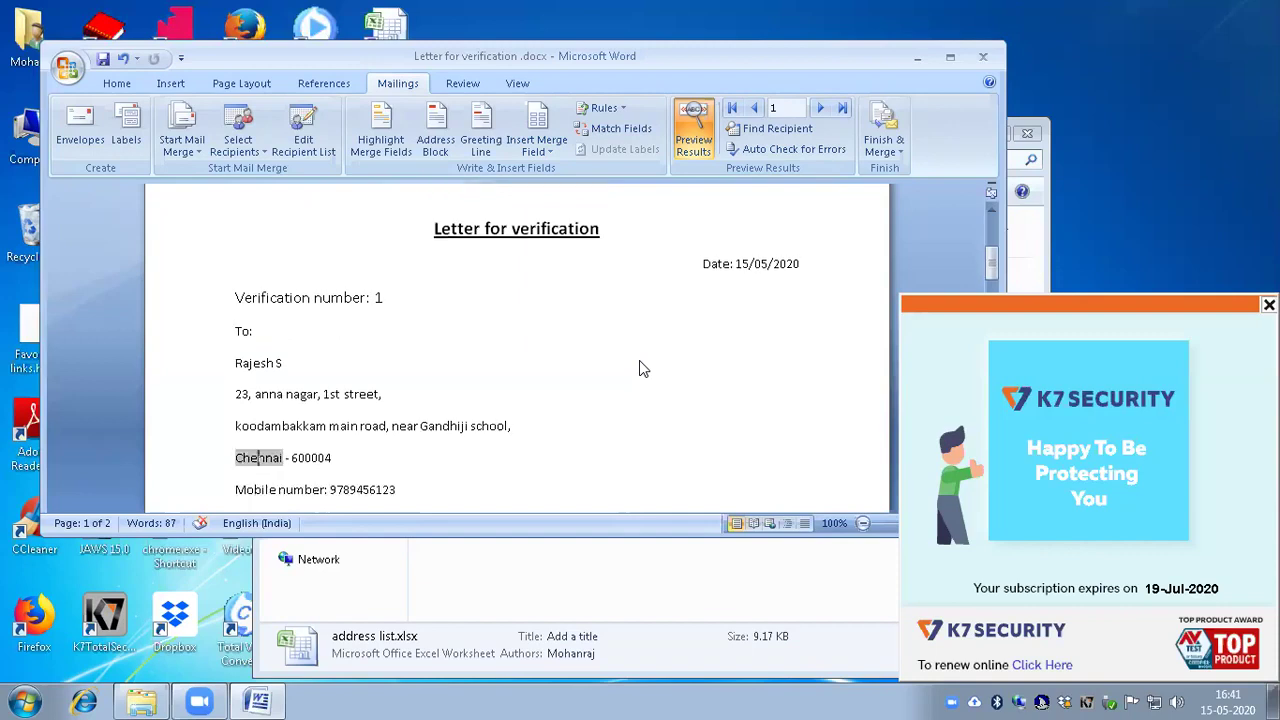
{"action": "key", "text": "Down"}
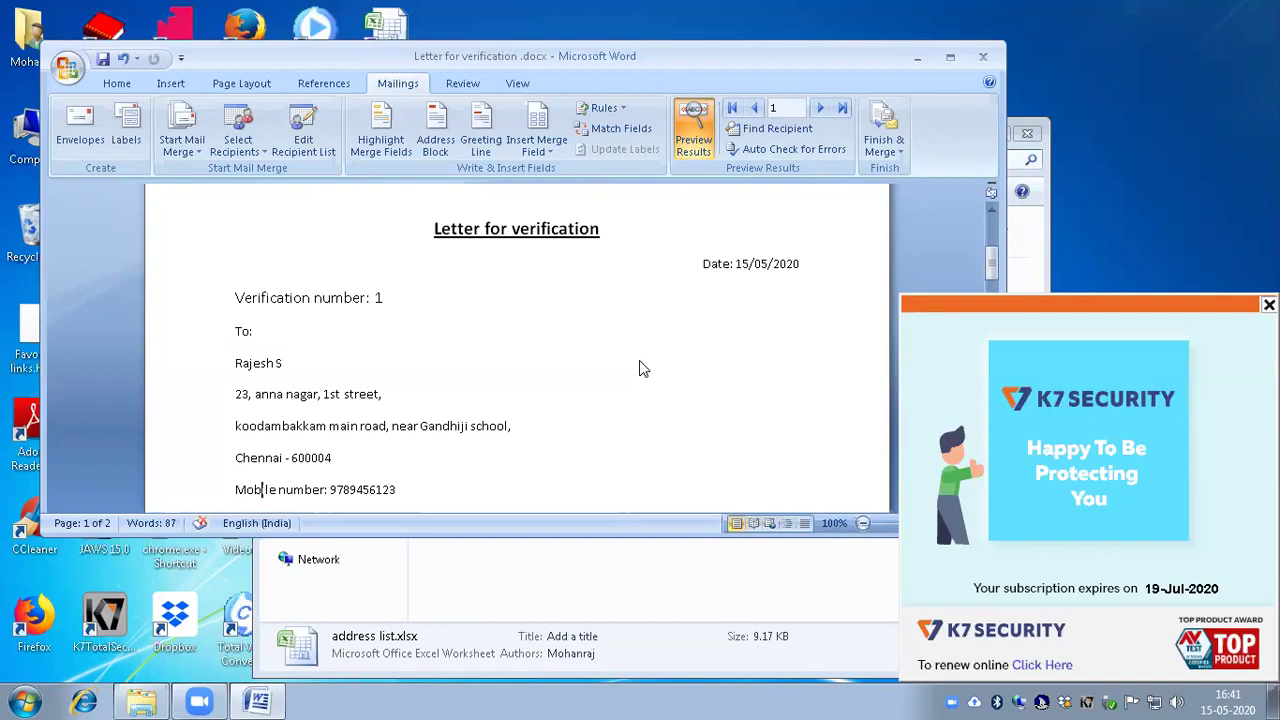
Step: Read on through the greeting, subject, body and closing to the end of page 1
{"action": "key", "text": "Down"}
{"action": "key", "text": "Down"}
{"action": "key", "text": "Down"}
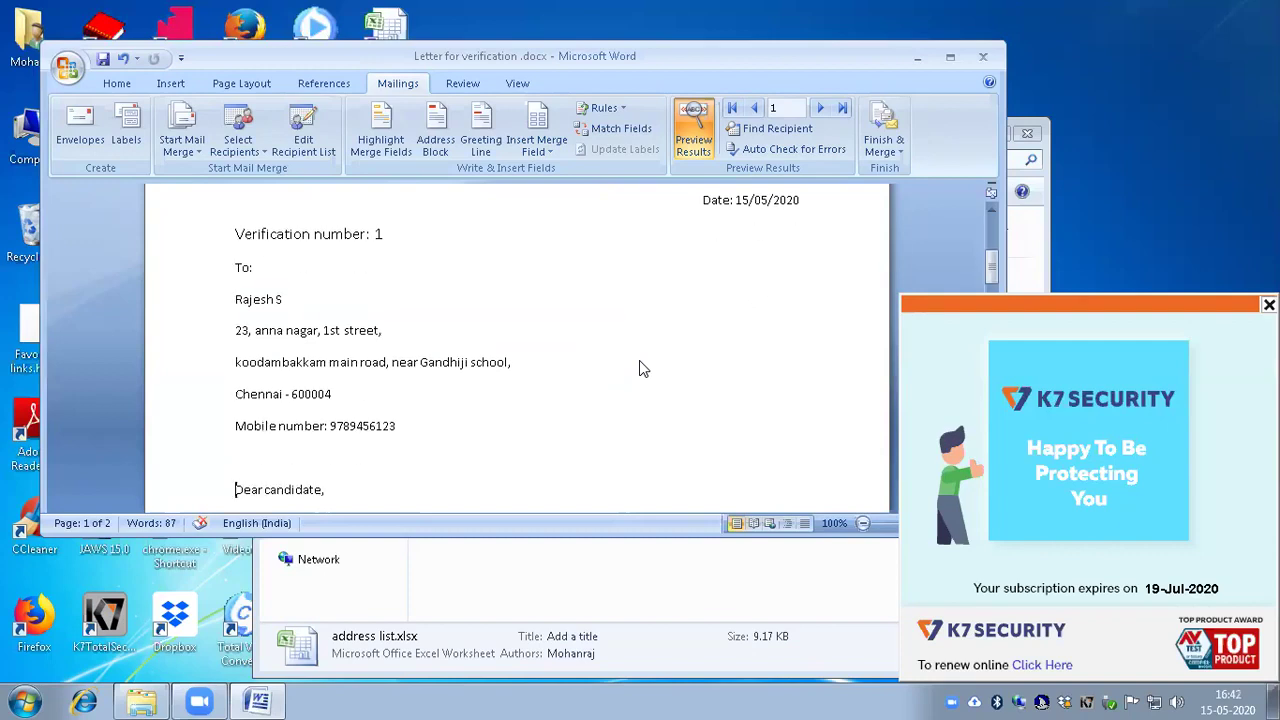
{"action": "key", "text": "Down"}
{"action": "key", "text": "Down"}
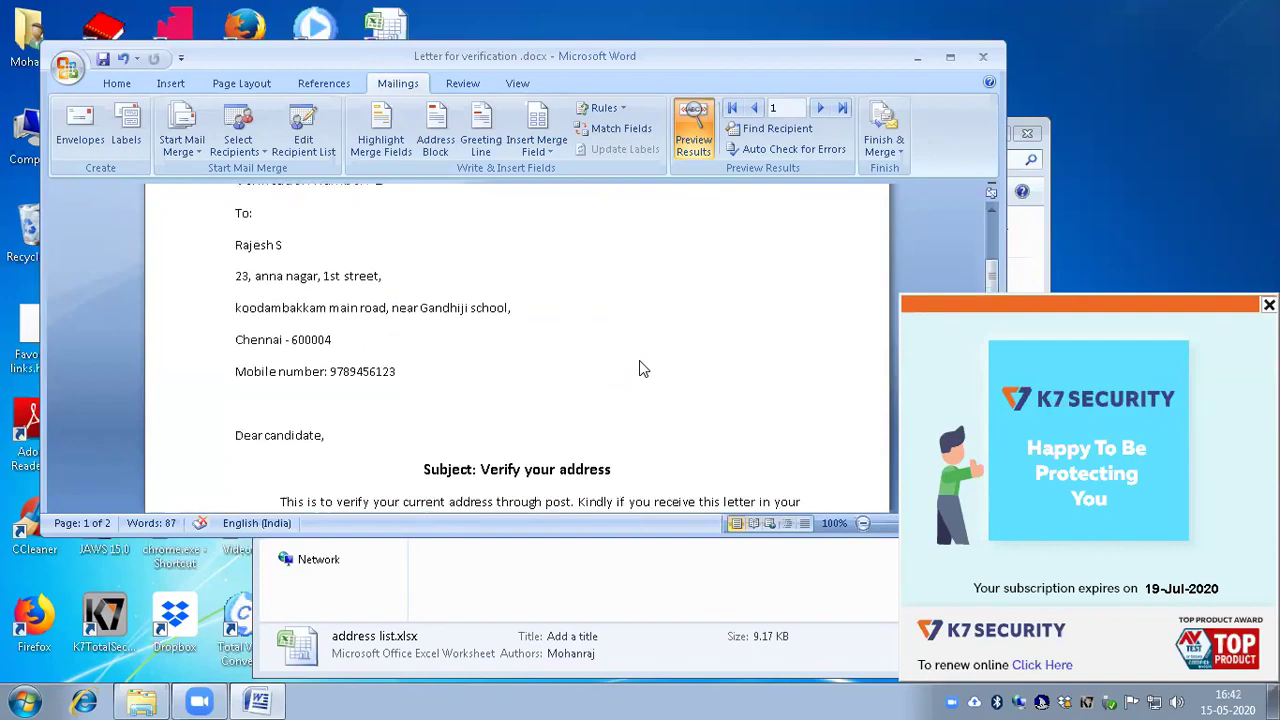
{"action": "key", "text": "Down"}
{"action": "key", "text": "Down"}
{"action": "key", "text": "Down"}
{"action": "key", "text": "Down"}
{"action": "key", "text": "Down"}
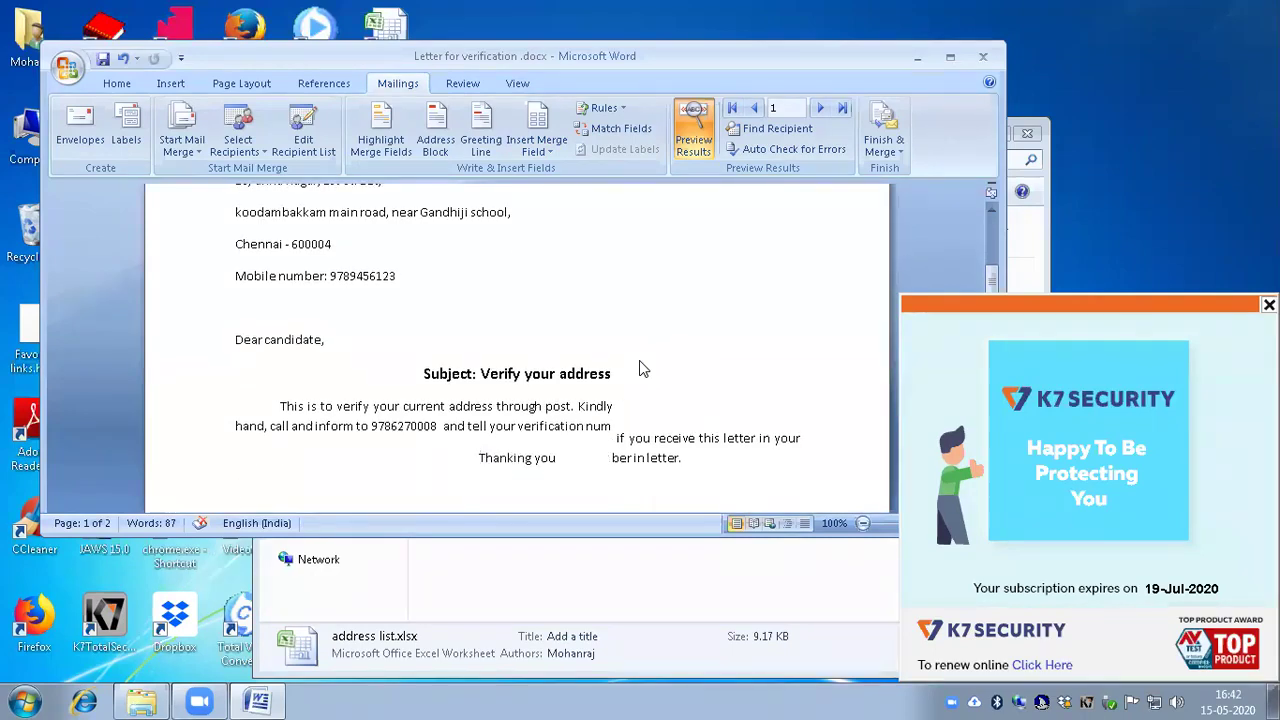
{"action": "key", "text": "Down"}
{"action": "key", "text": "Down"}
{"action": "key", "text": "Down"}
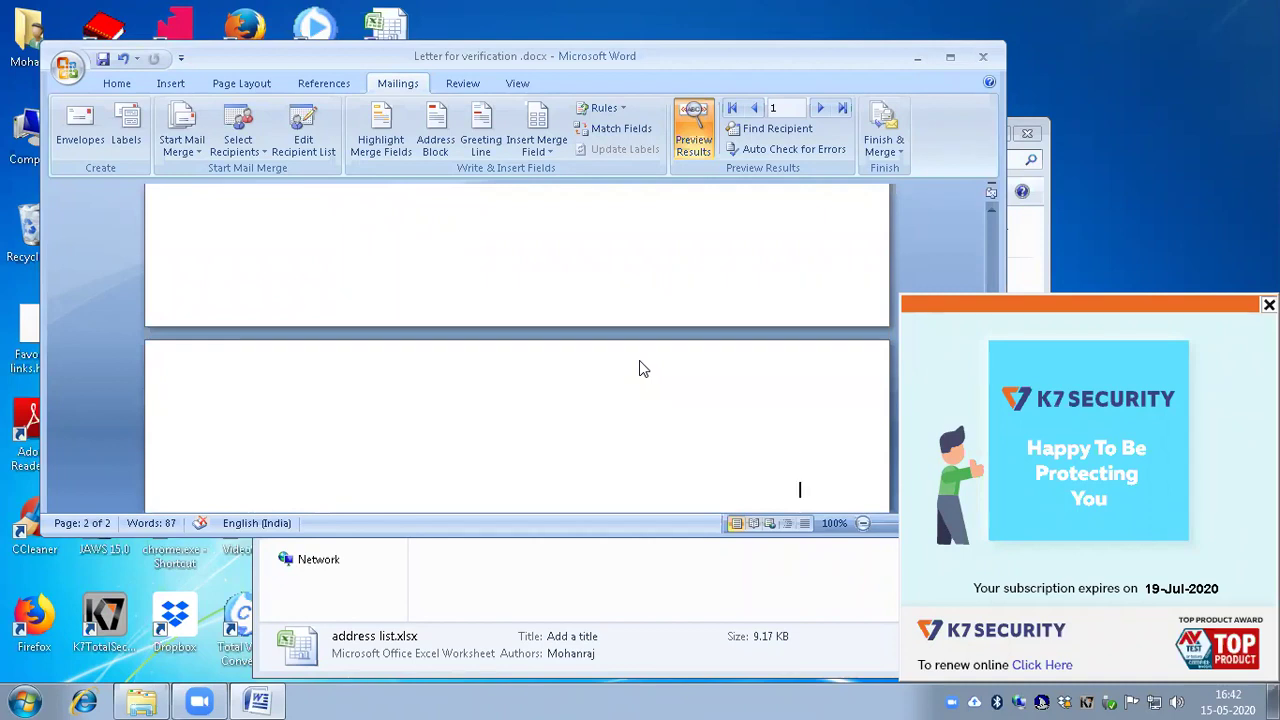
{"action": "key", "text": "alt"}
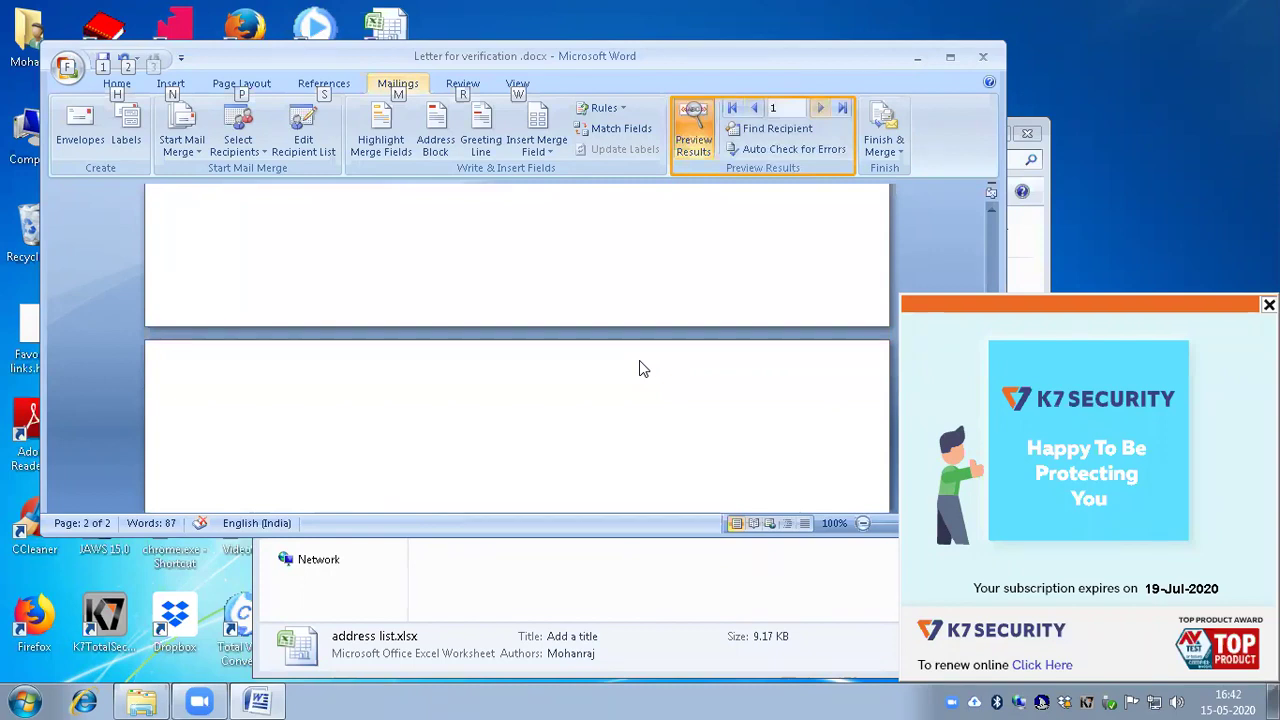
Step: Advance the preview to record 2 and check its date and verification number 2
{"action": "key", "text": "alt"}
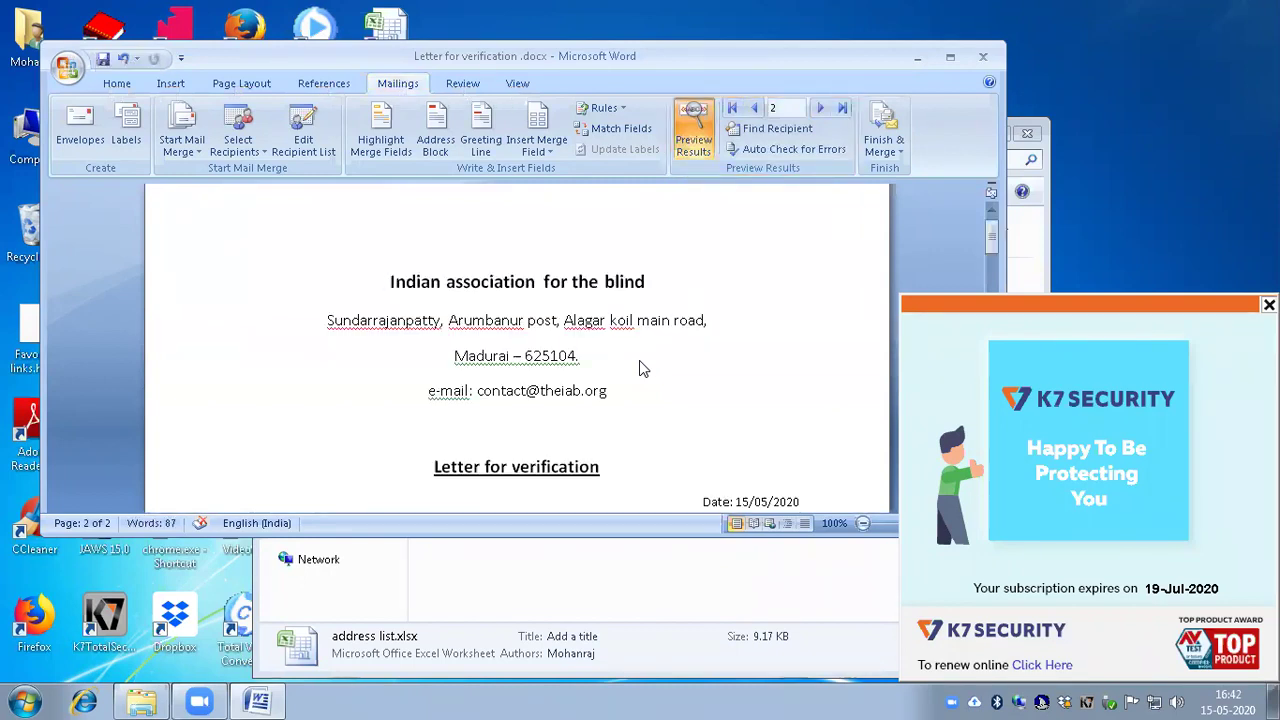
{"action": "key", "text": "Down"}
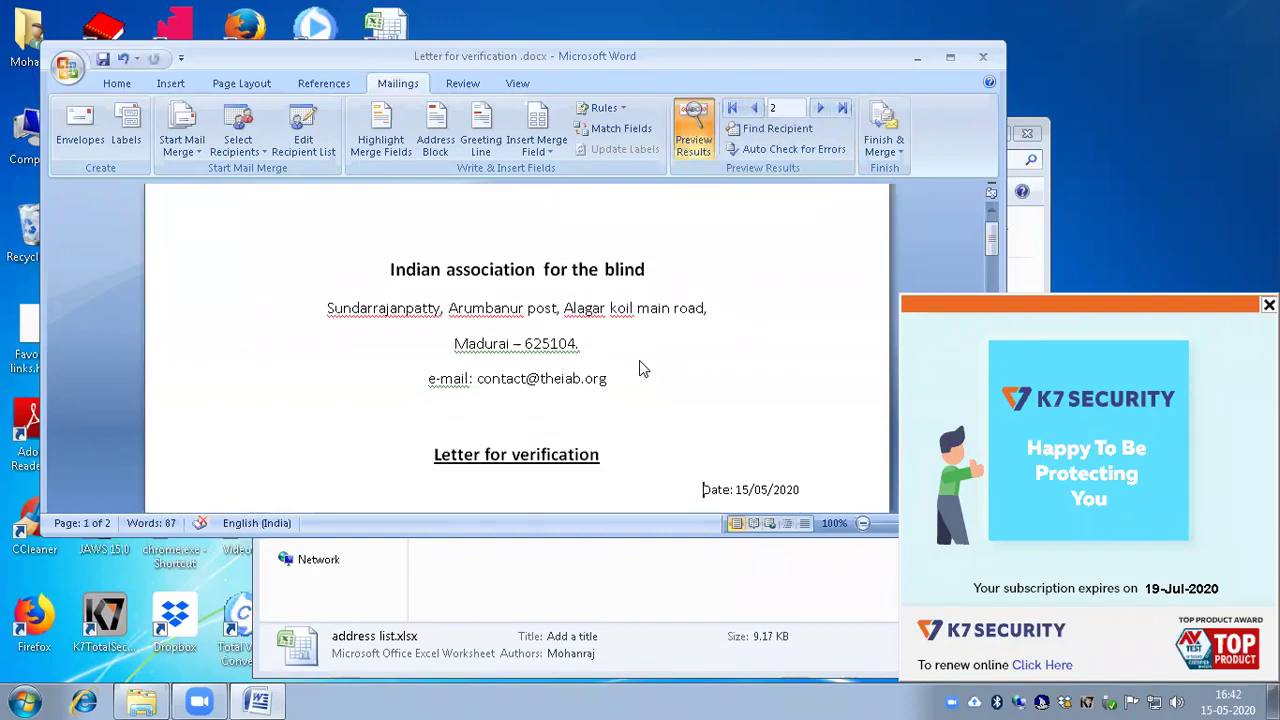
{"action": "key", "text": "Down"}
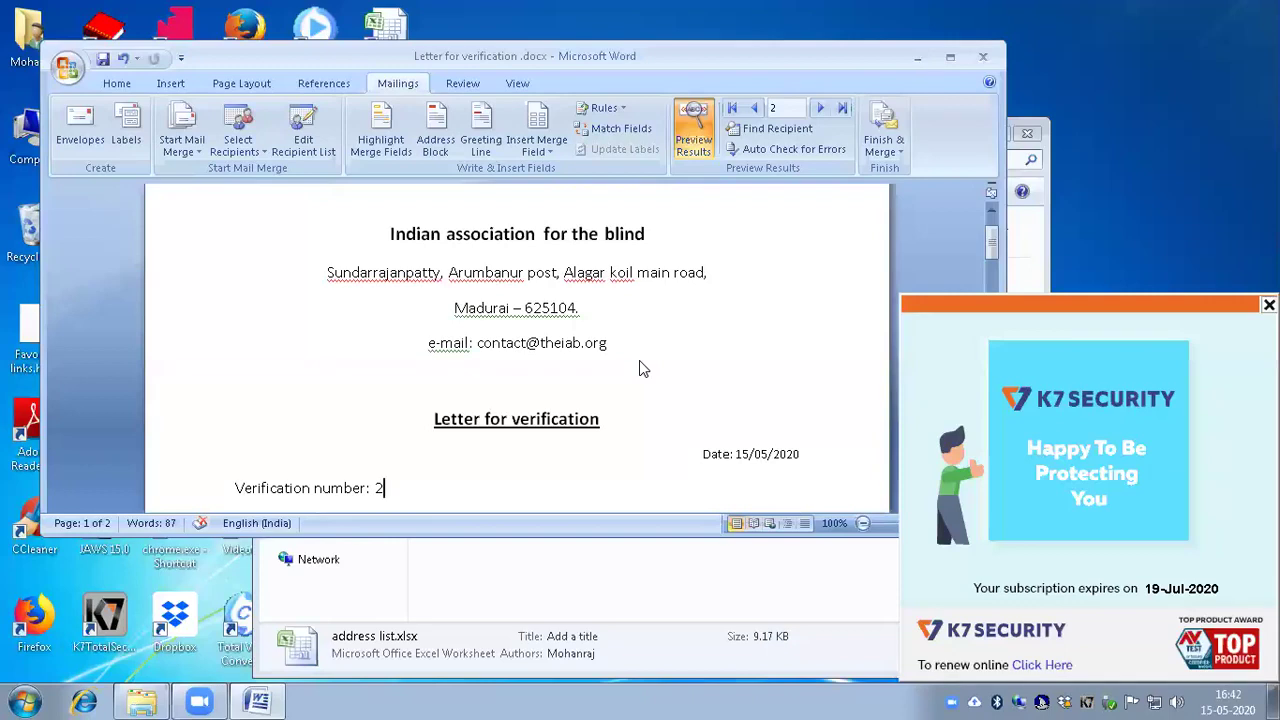
{"action": "key", "text": "Down"}
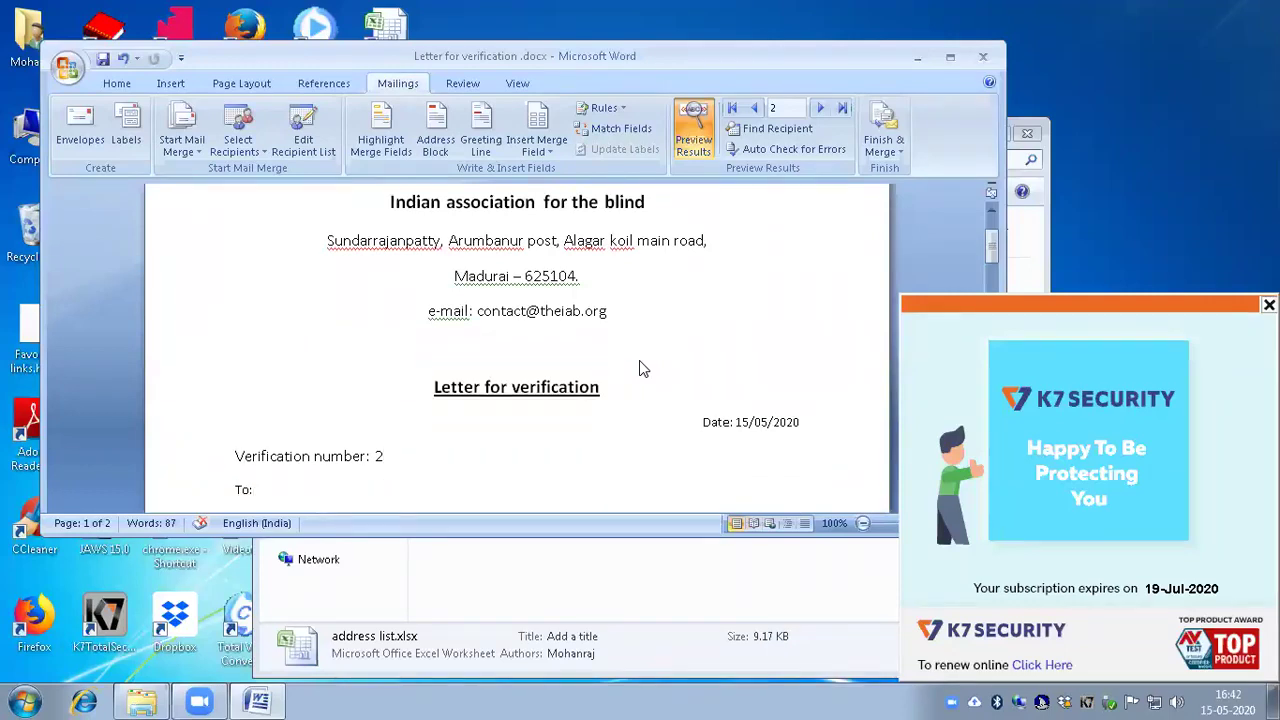
Step: Check record 2's recipient name, address lines, city with PIN code, and mobile number
{"action": "key", "text": "Return"}
{"action": "type", "text": "Manikandan R"}
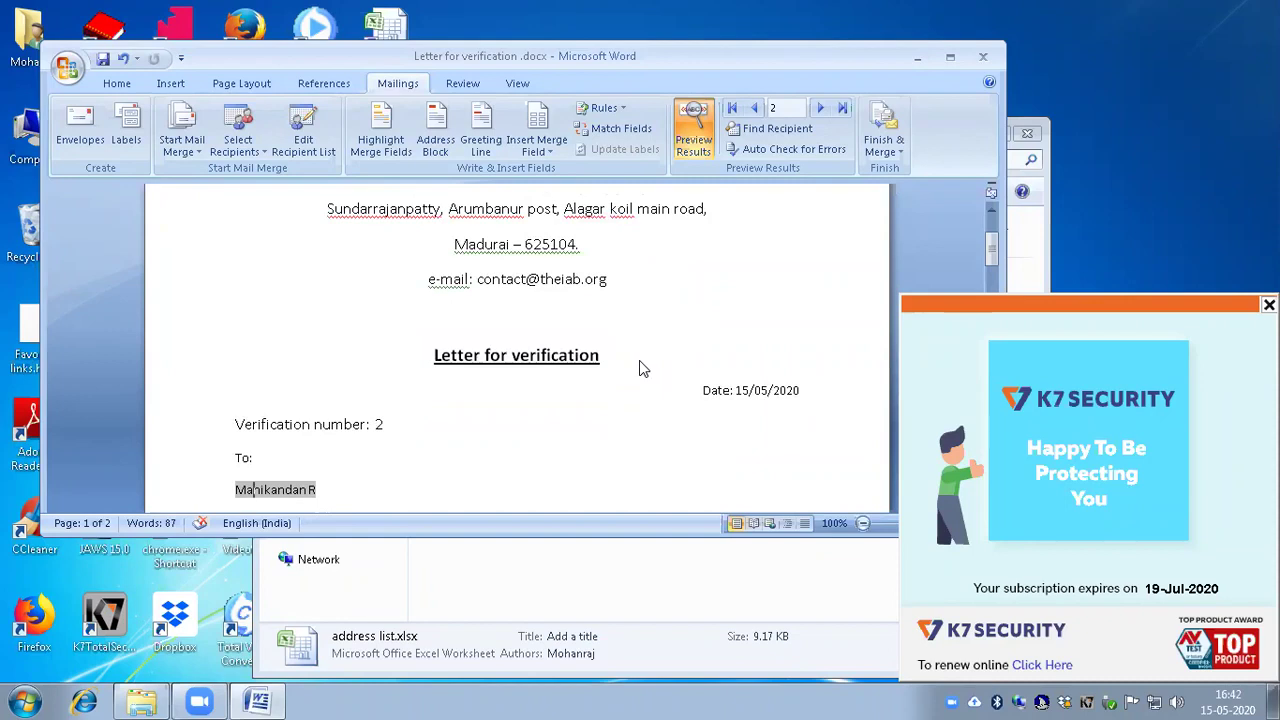
{"action": "key", "text": "Return"}
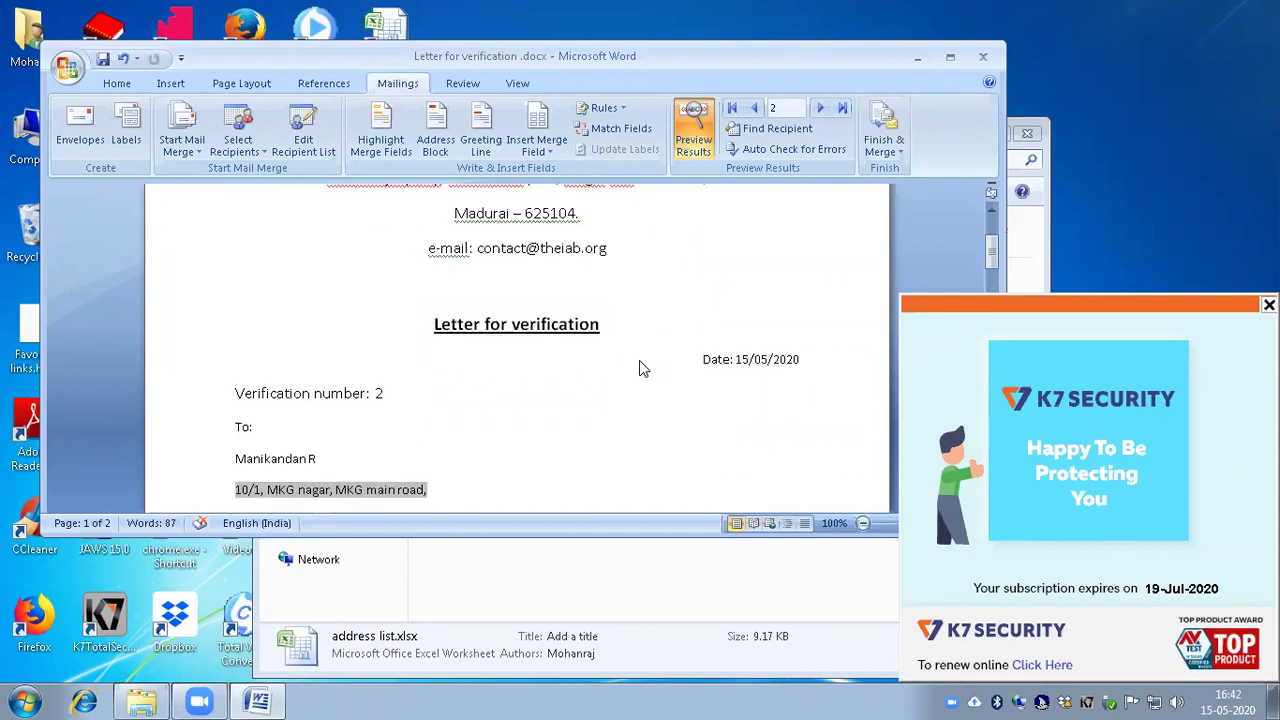
{"action": "key", "text": "Return"}
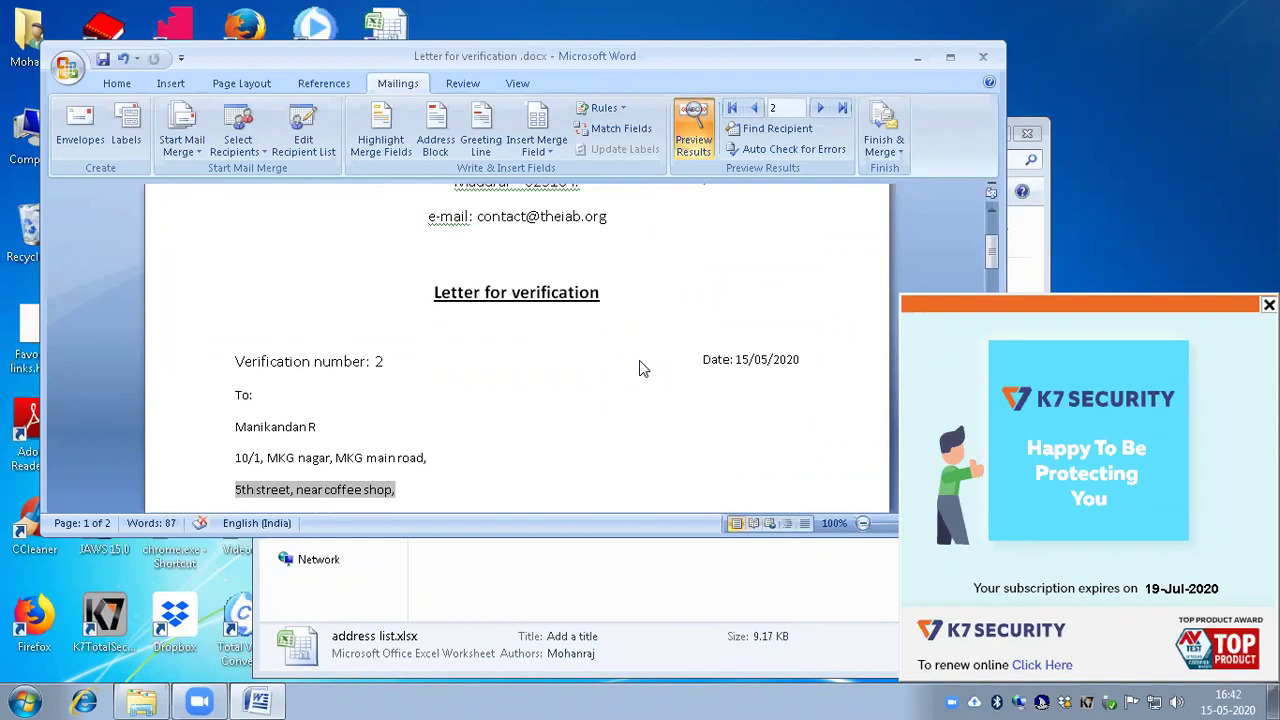
{"action": "key", "text": "Return"}
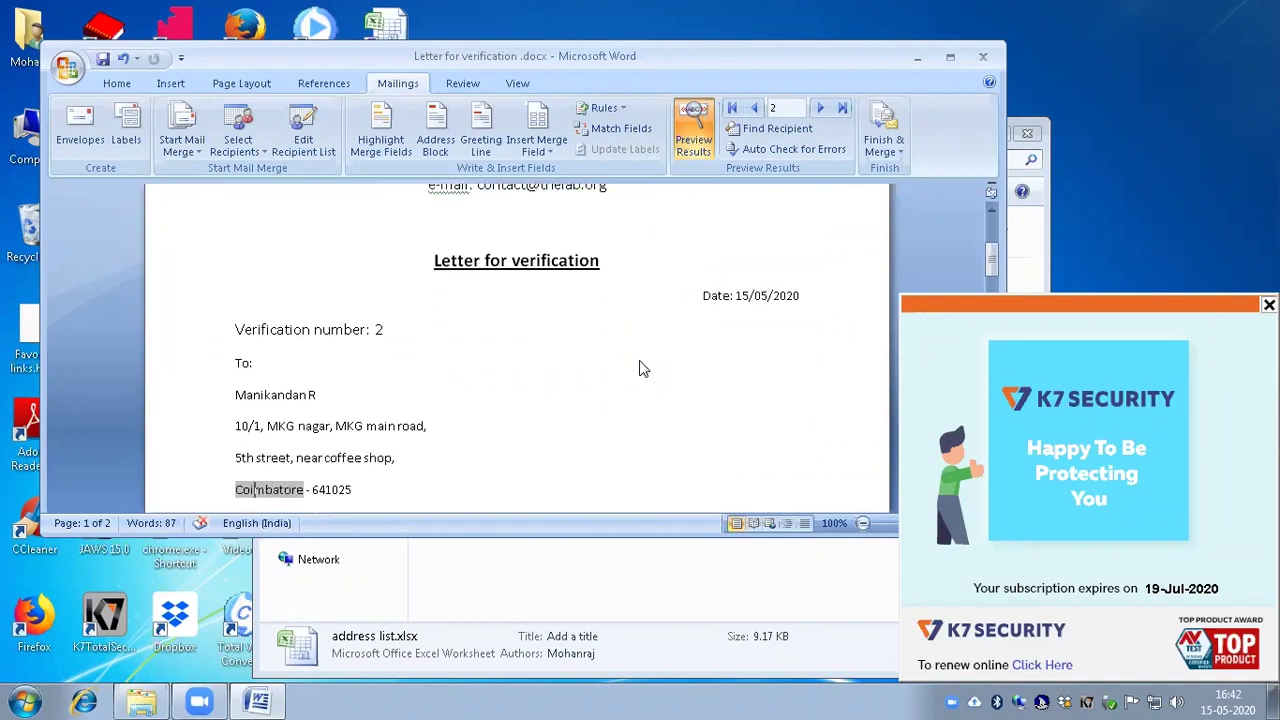
{"action": "key", "text": "Return"}
{"action": "key", "text": "ctrl+v"}
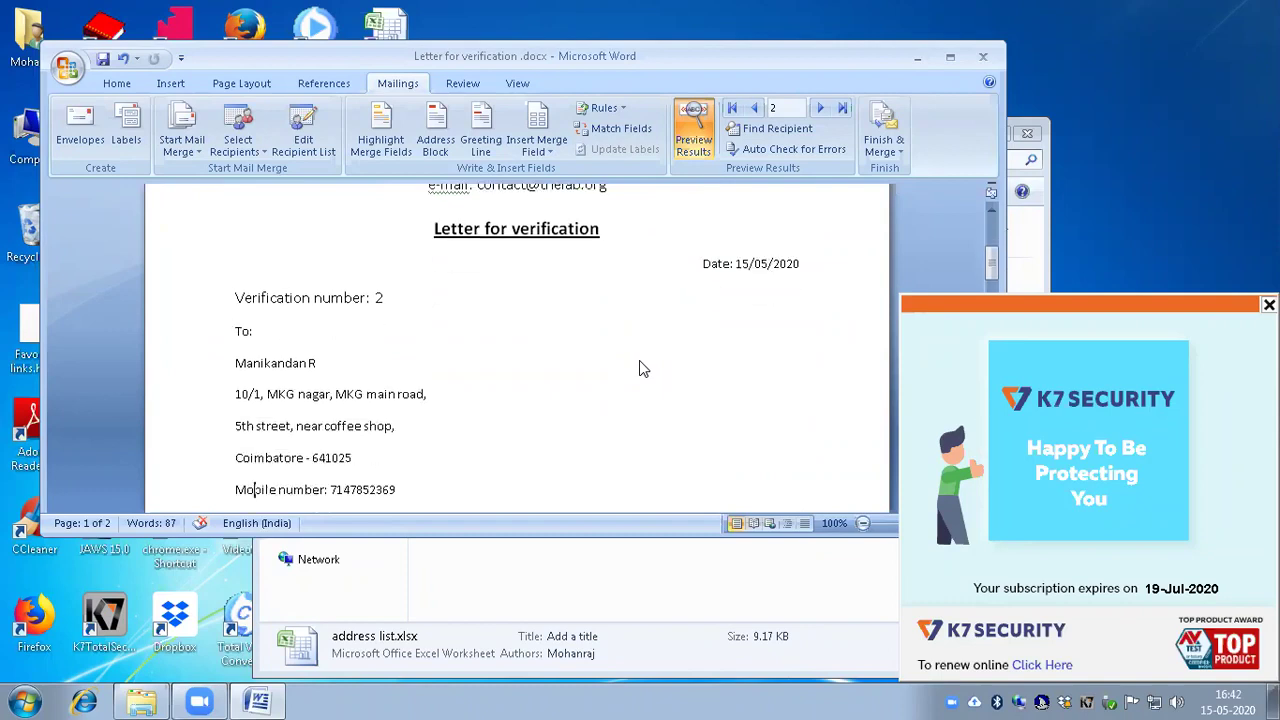
{"action": "key", "text": "Return"}
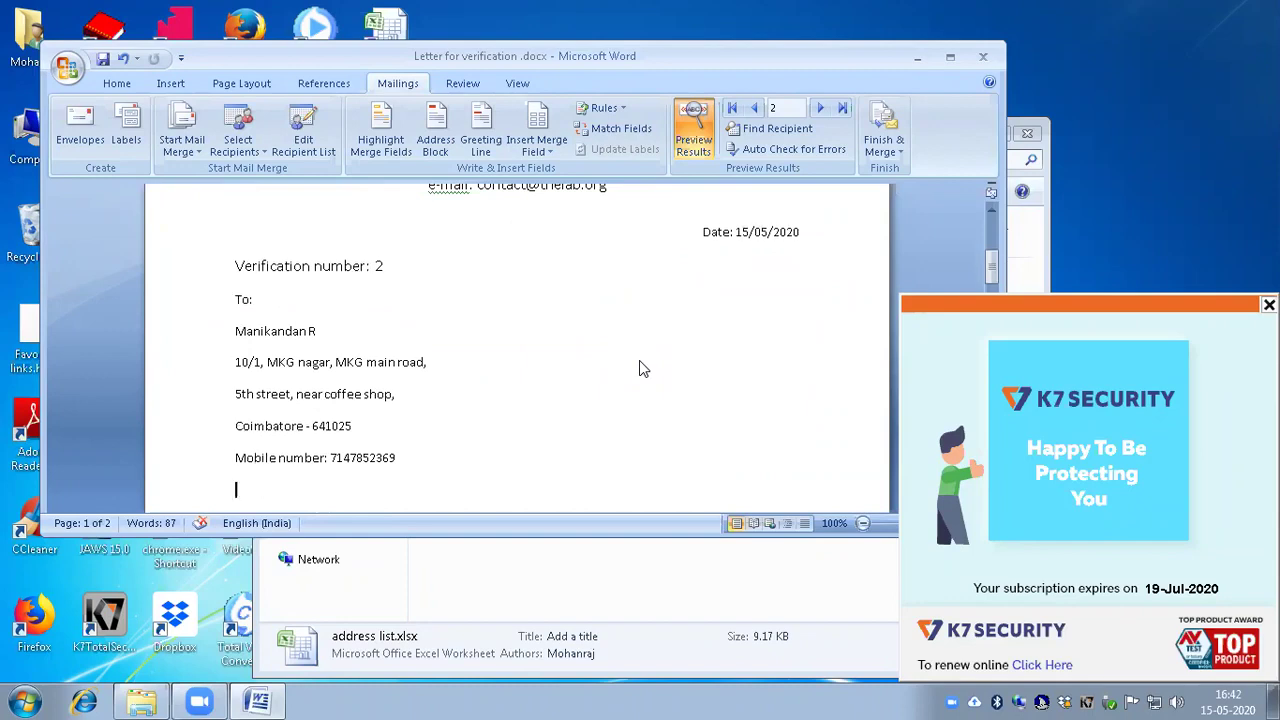
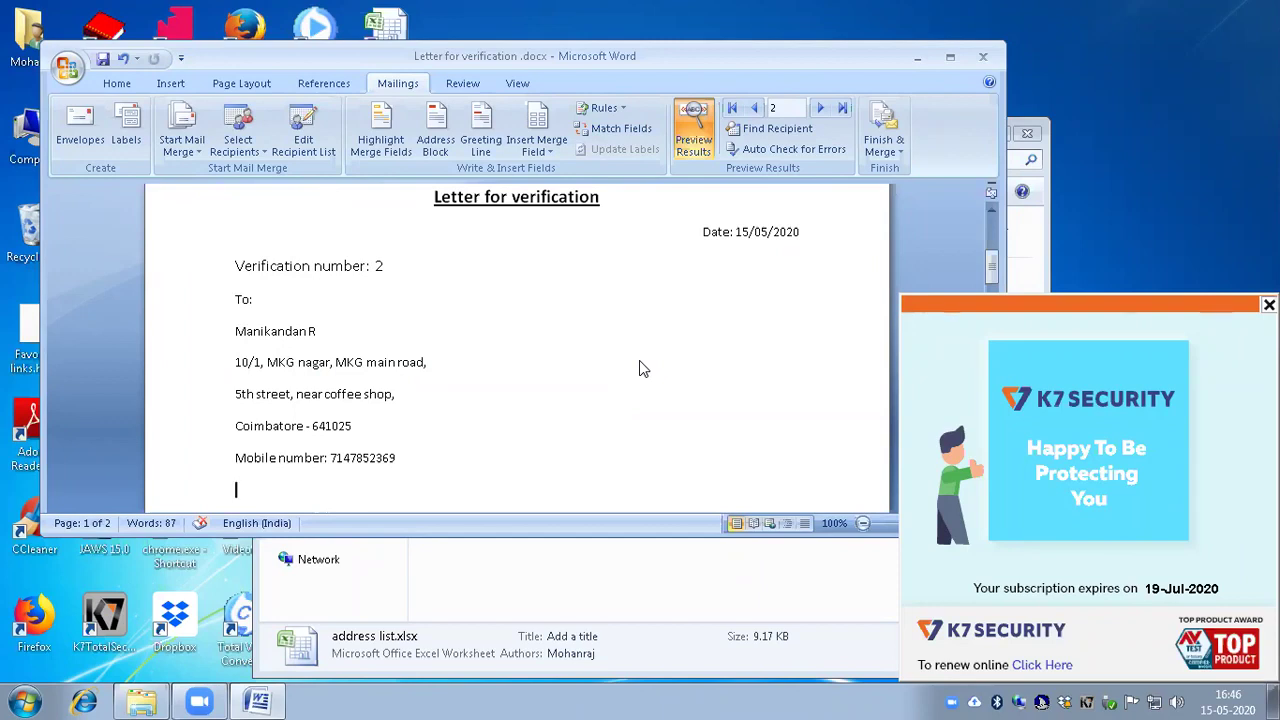
Step: Move through the ribbon by keyboard toward the mail-merge setup commands
{"action": "key", "text": "alt"}
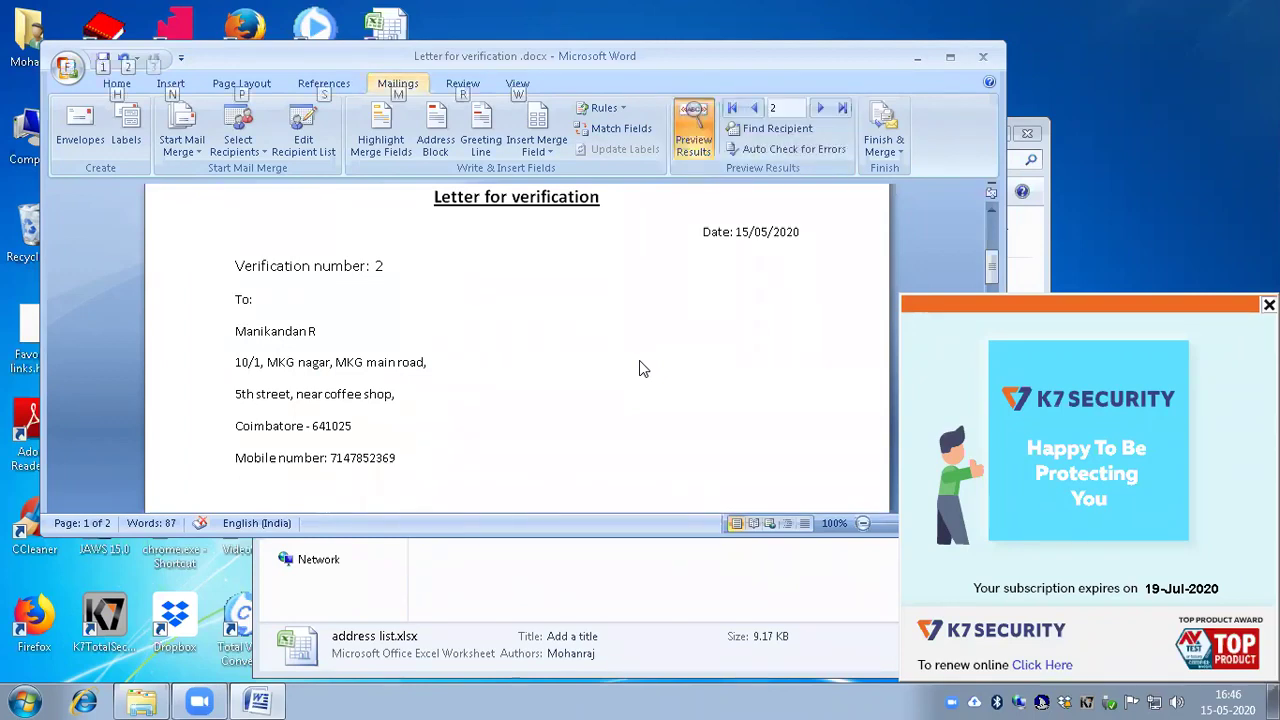
{"action": "key", "text": "Escape"}
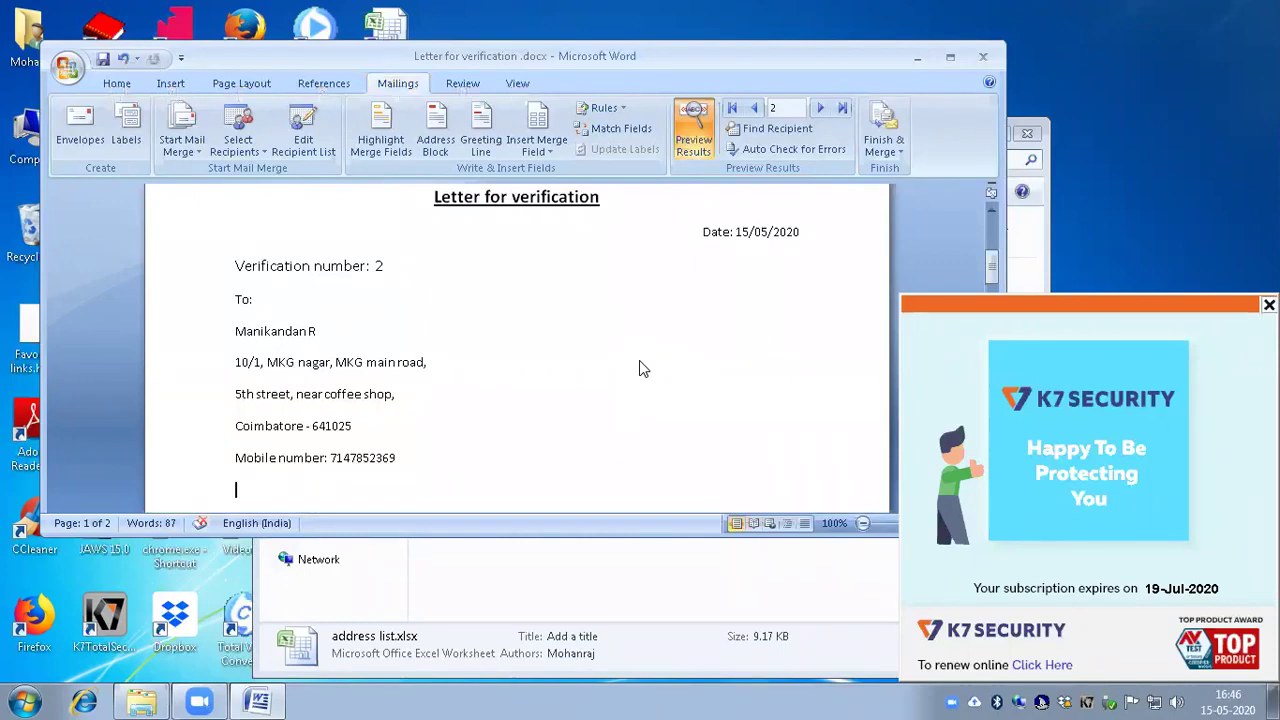
{"action": "key", "text": "alt"}
{"action": "key", "text": "Escape"}
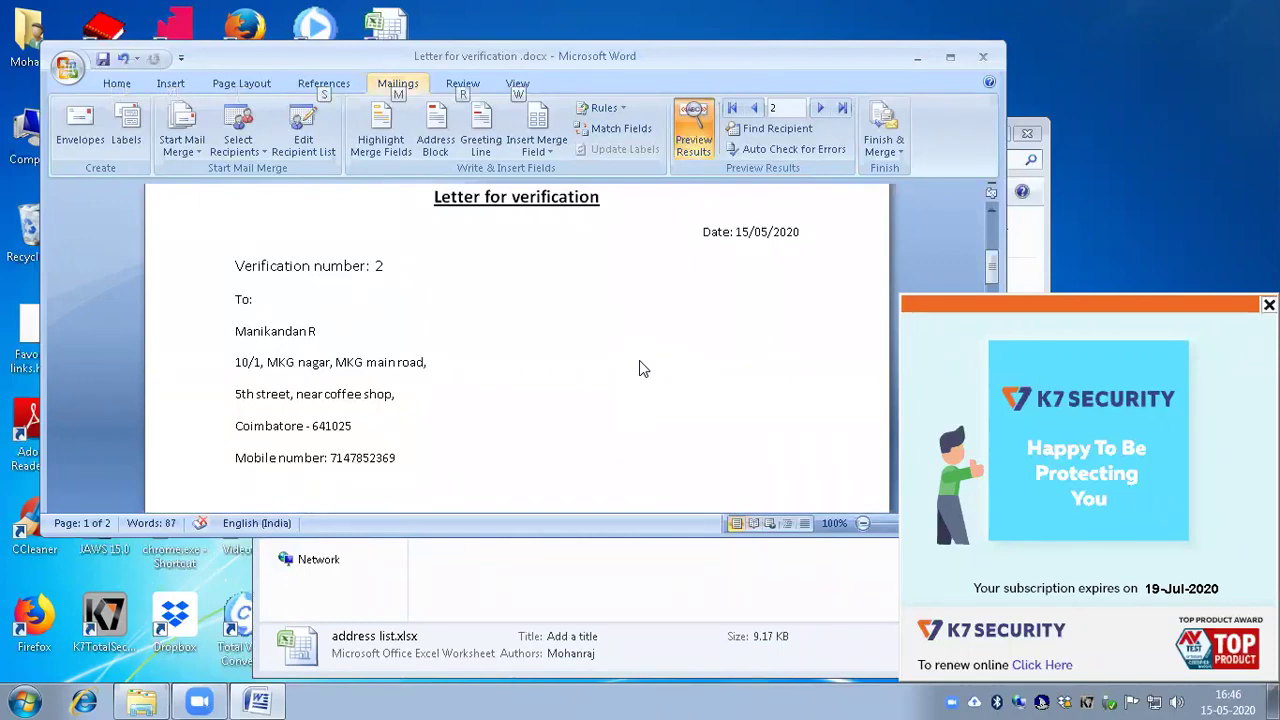
{"action": "key", "text": "alt"}
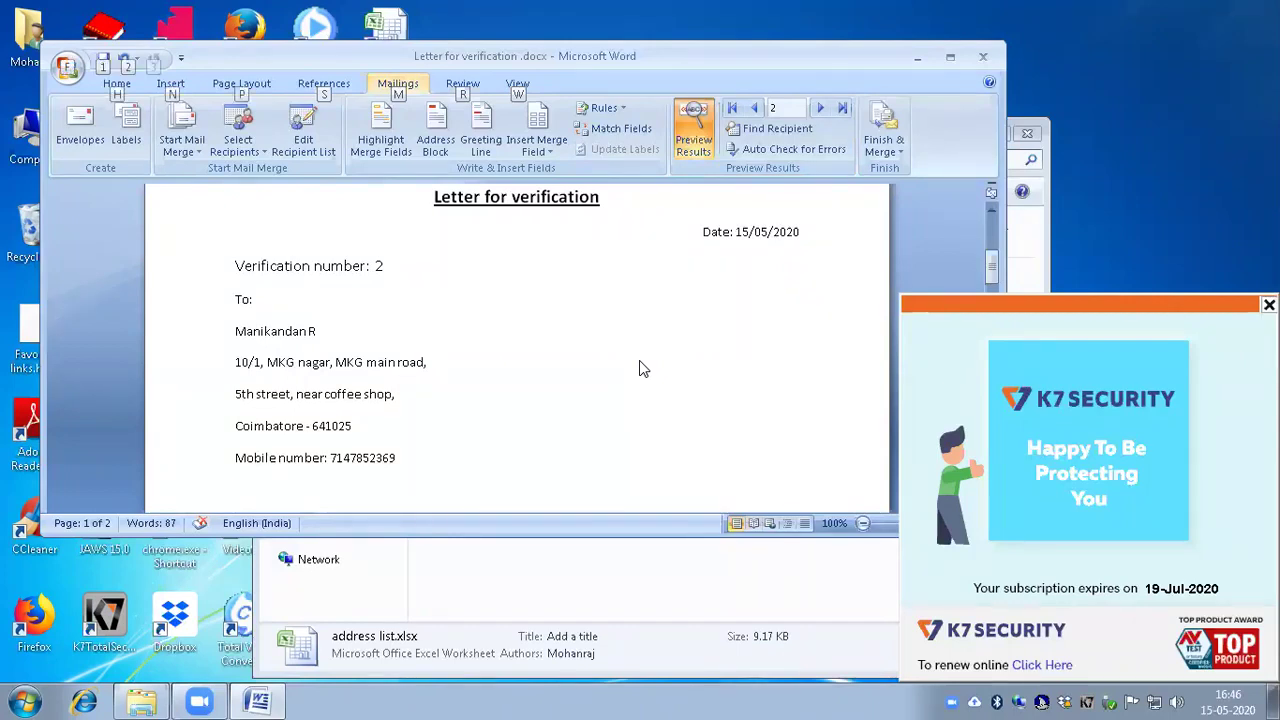
{"action": "key", "text": "Escape"}
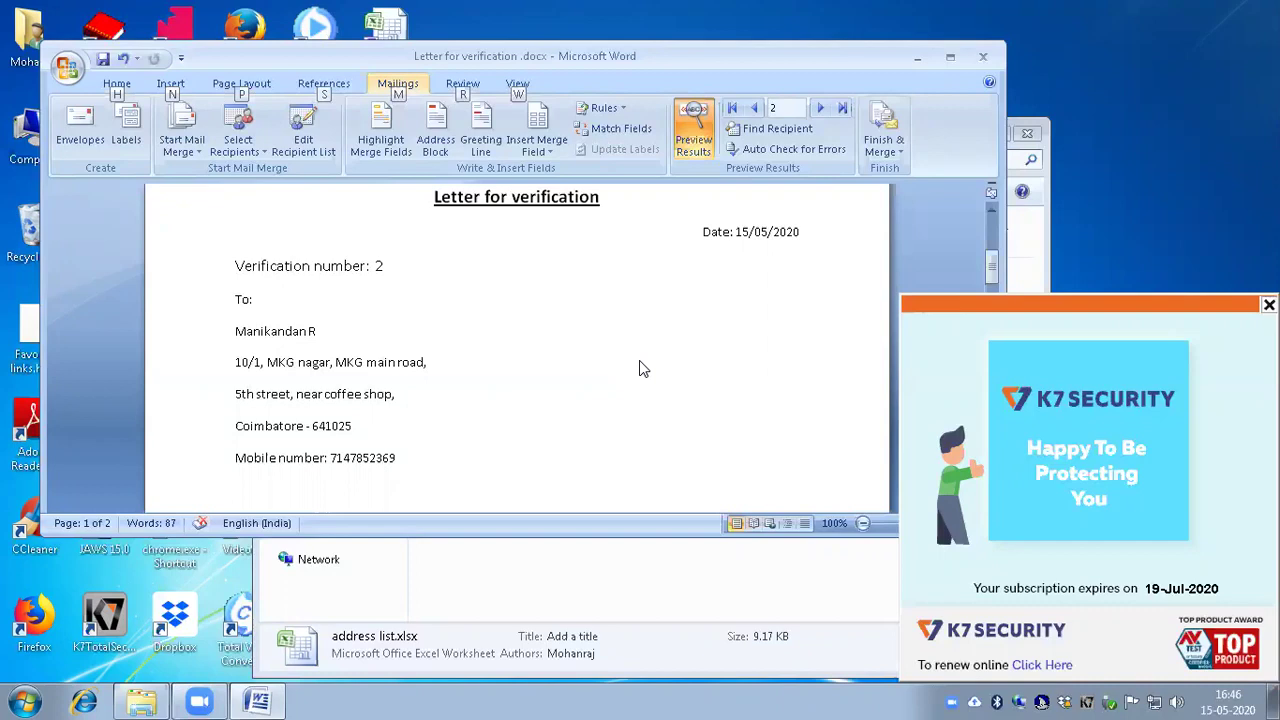
{"action": "key", "text": "Escape"}
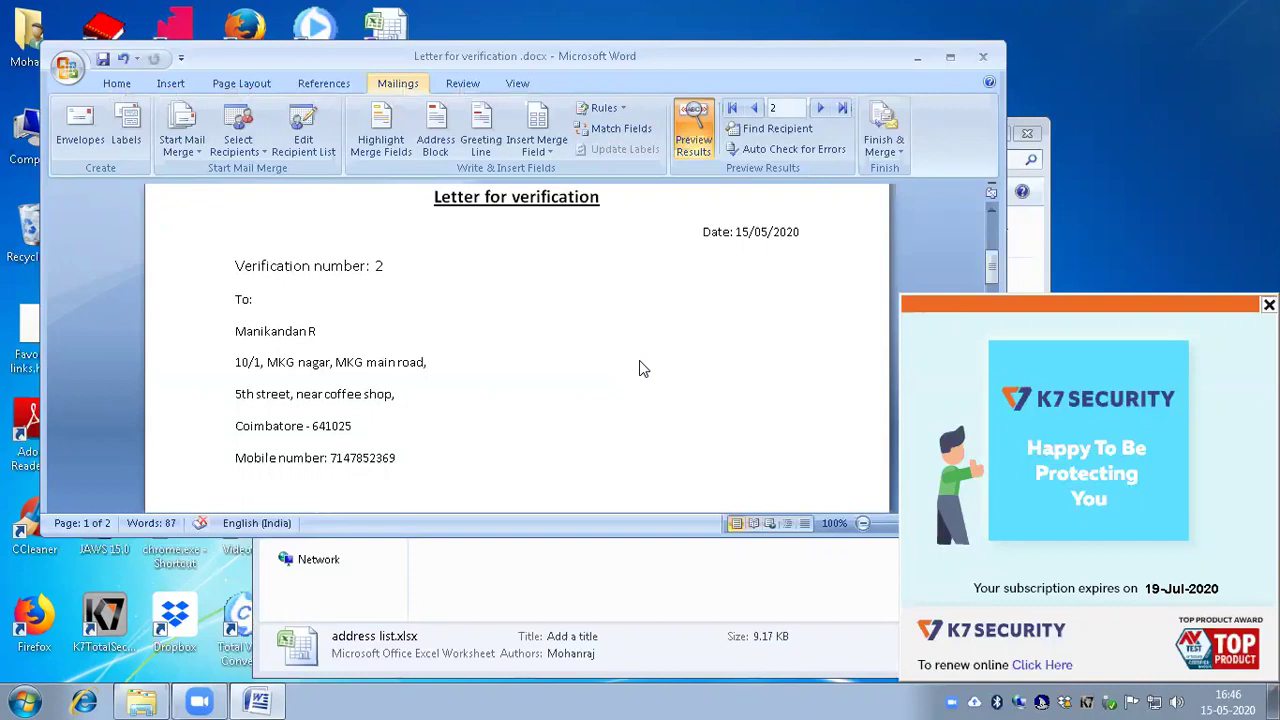
{"action": "key", "text": "Tab"}
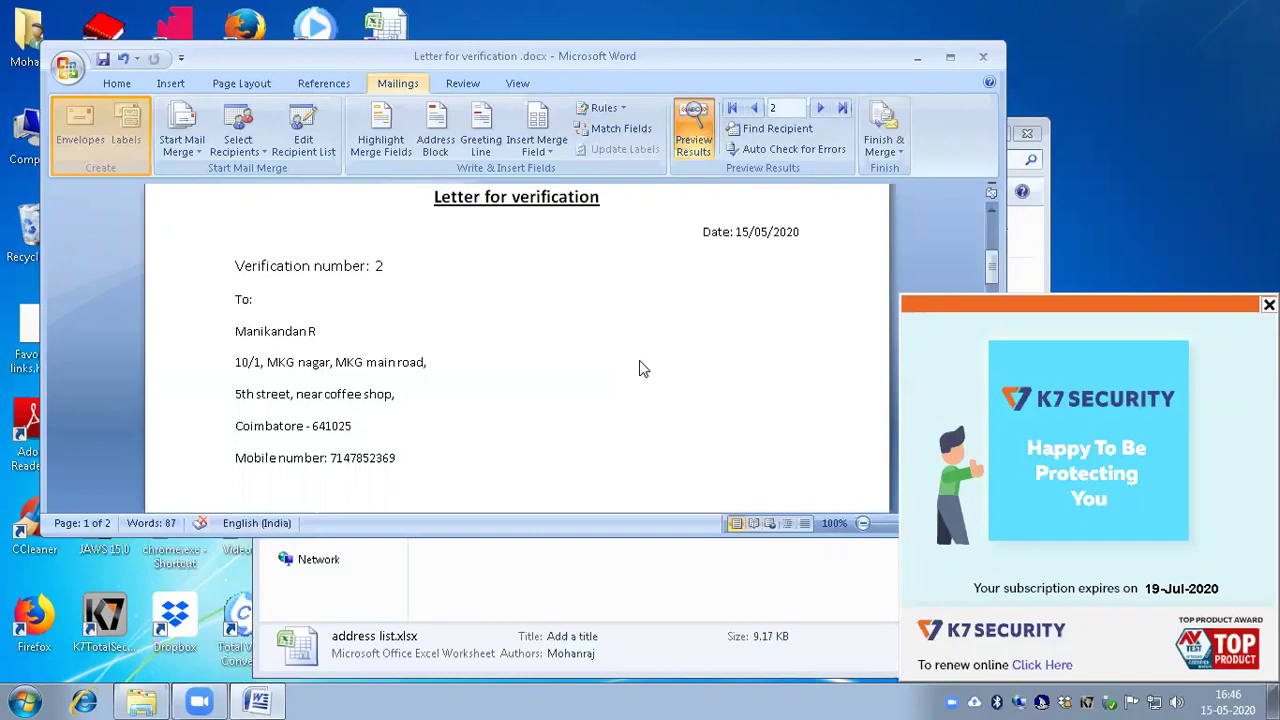
{"action": "key", "text": "Tab"}
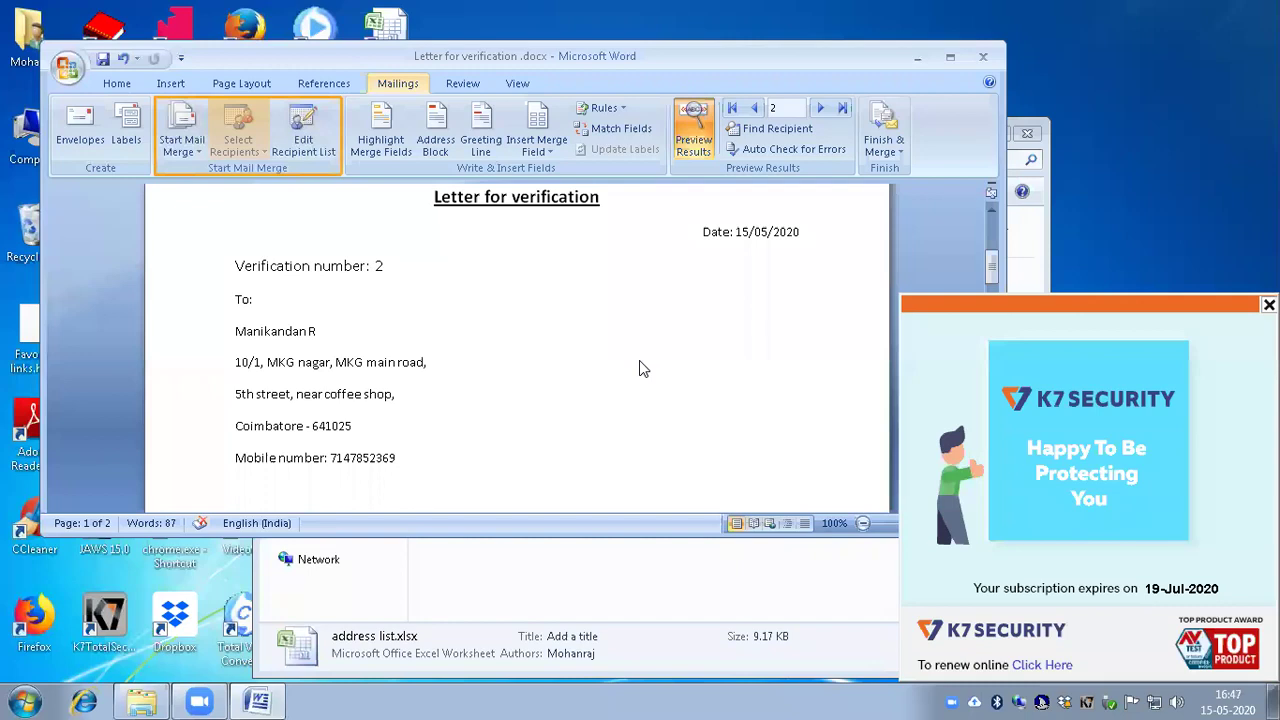
Step: Choose Select Recipients > Use Existing List to bring up Select Data Source
{"action": "key", "text": "alt+m"}
{"action": "key", "text": "r"}
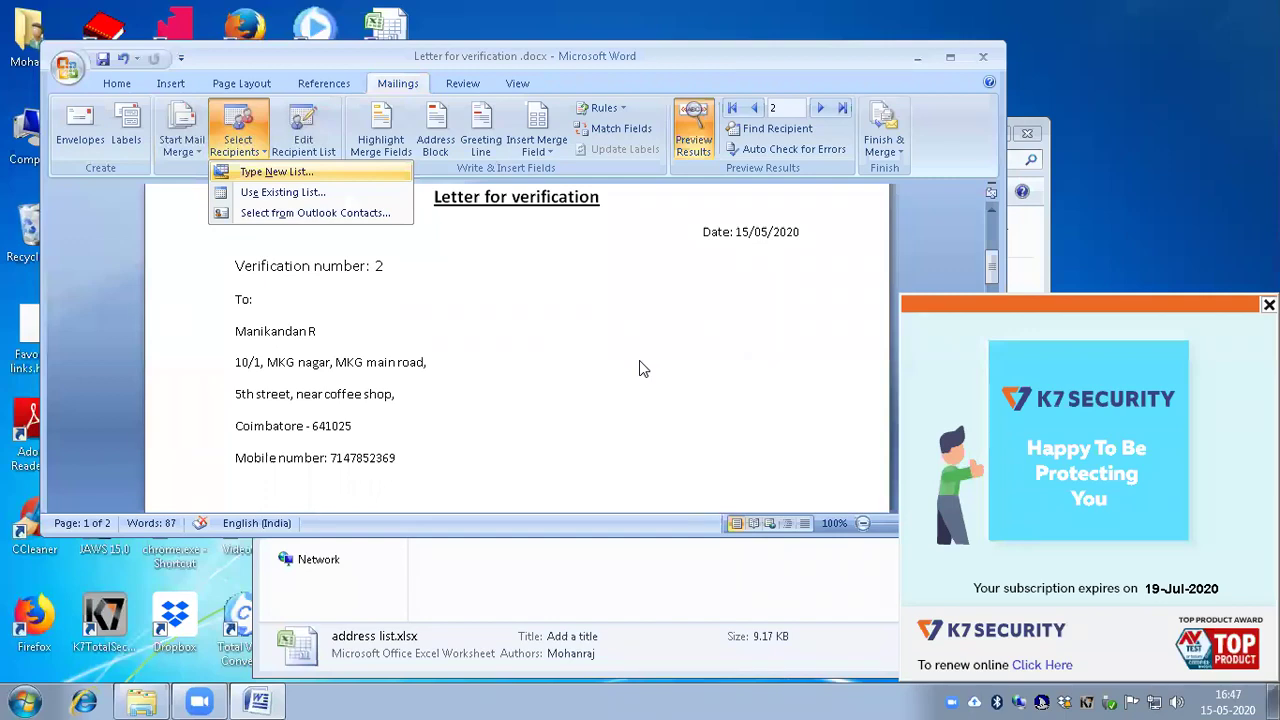
{"action": "key", "text": "Down"}
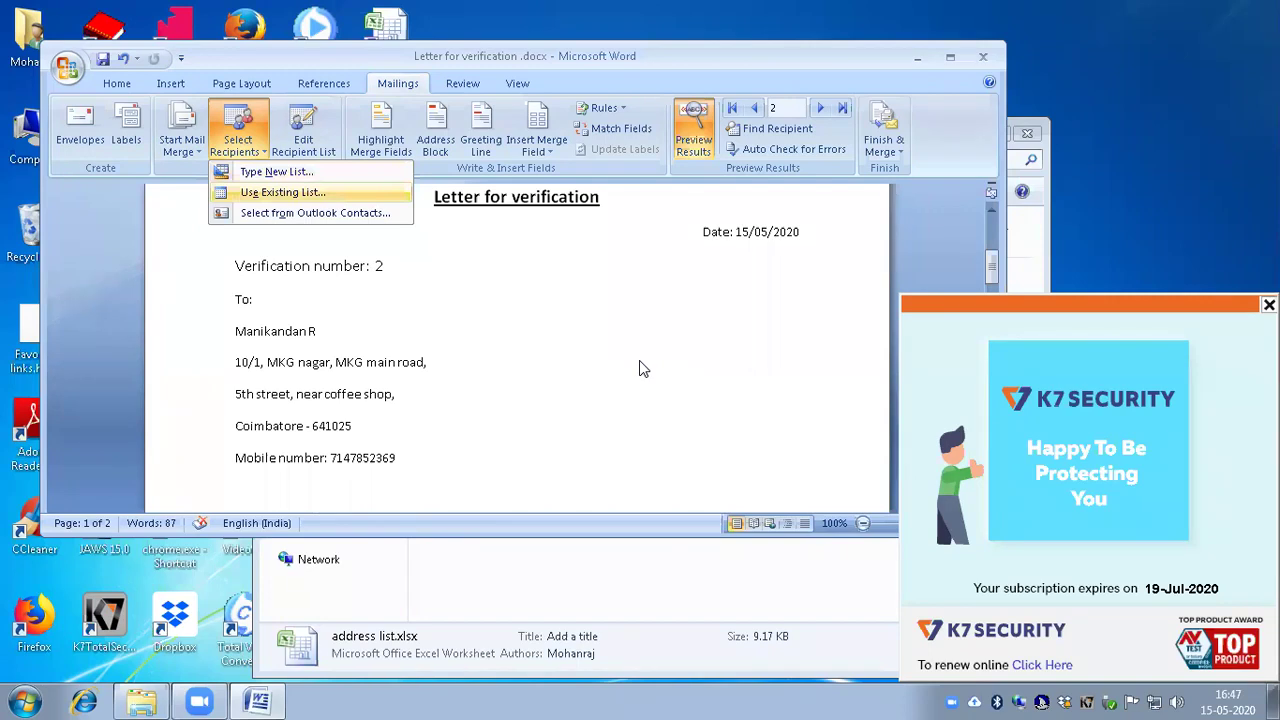
{"action": "key", "text": "Down"}
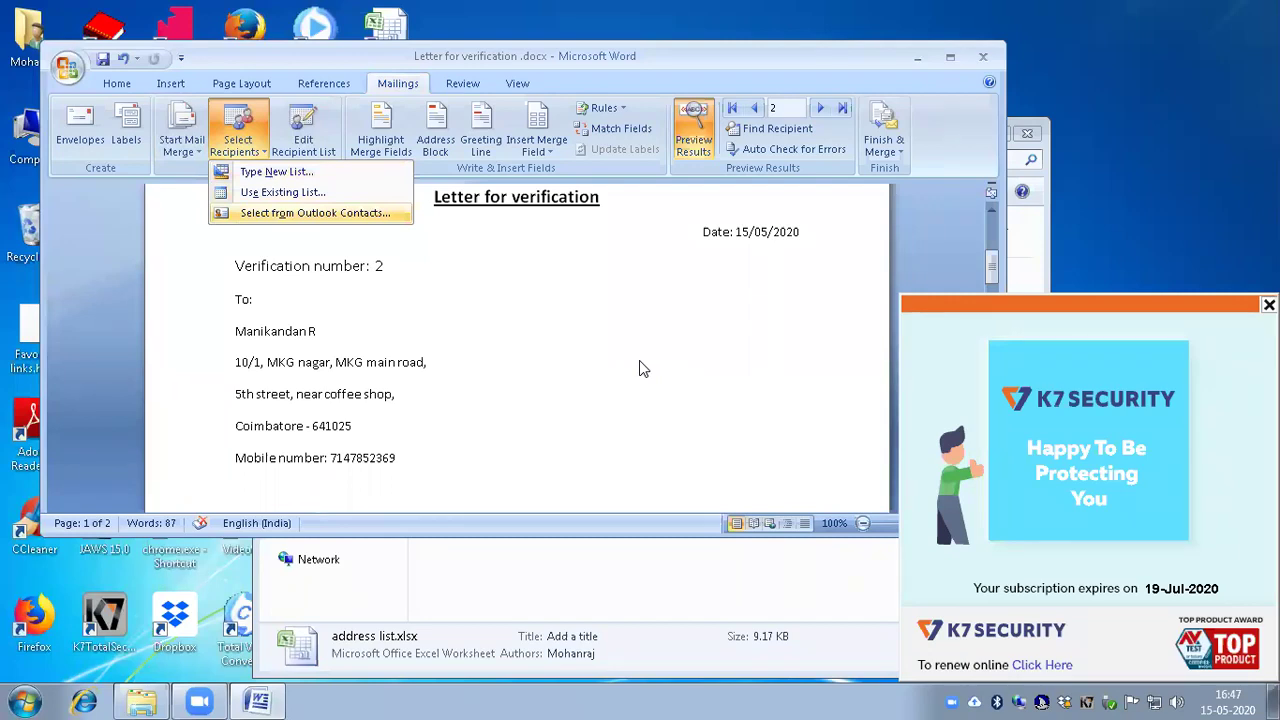
{"action": "key", "text": "Up"}
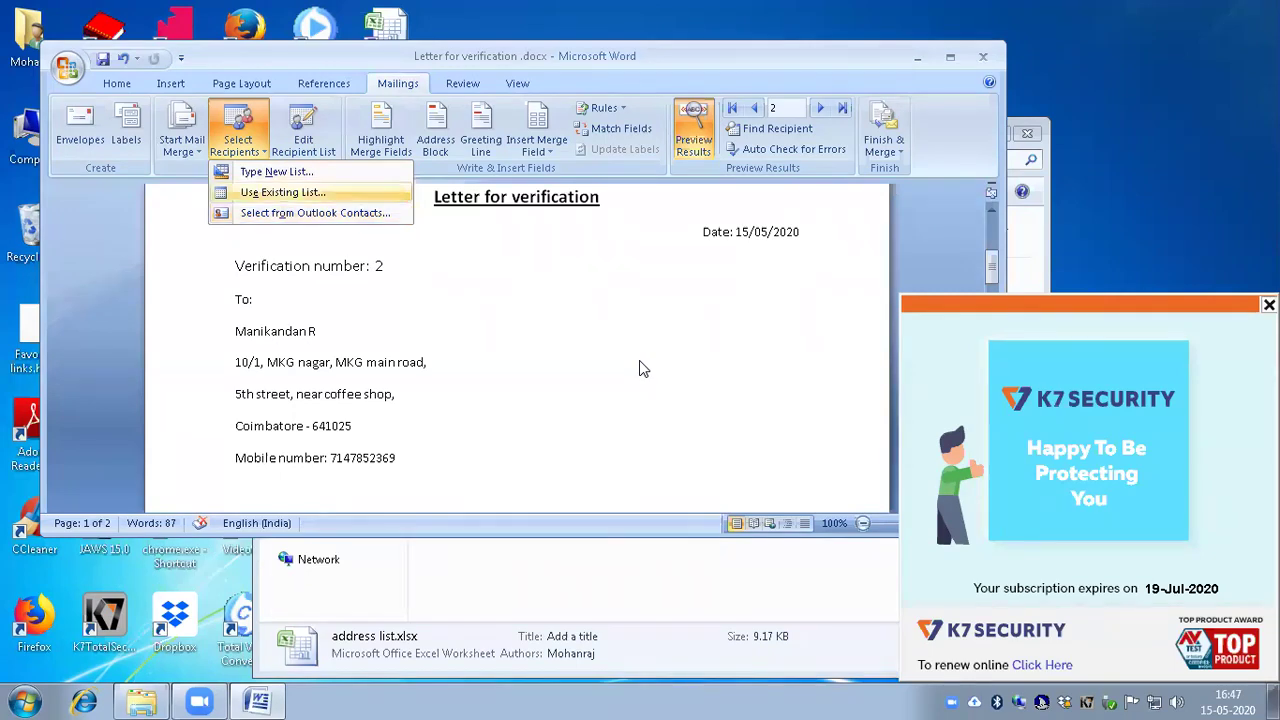
{"action": "key", "text": "Return"}
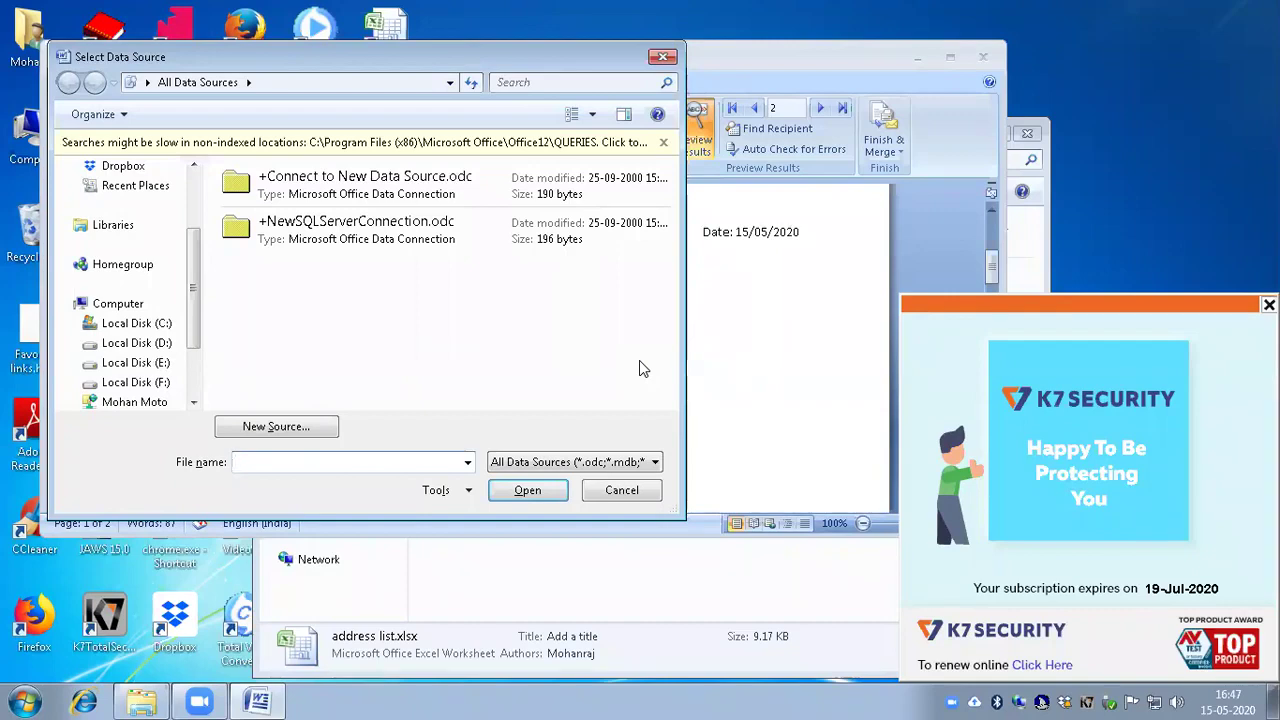
Step: Browse to My Documents > Mail merge exercise and pick address list.xlsx as the recipient list
{"action": "key", "text": "shift+Tab"}
{"action": "key", "text": "shift+Tab"}
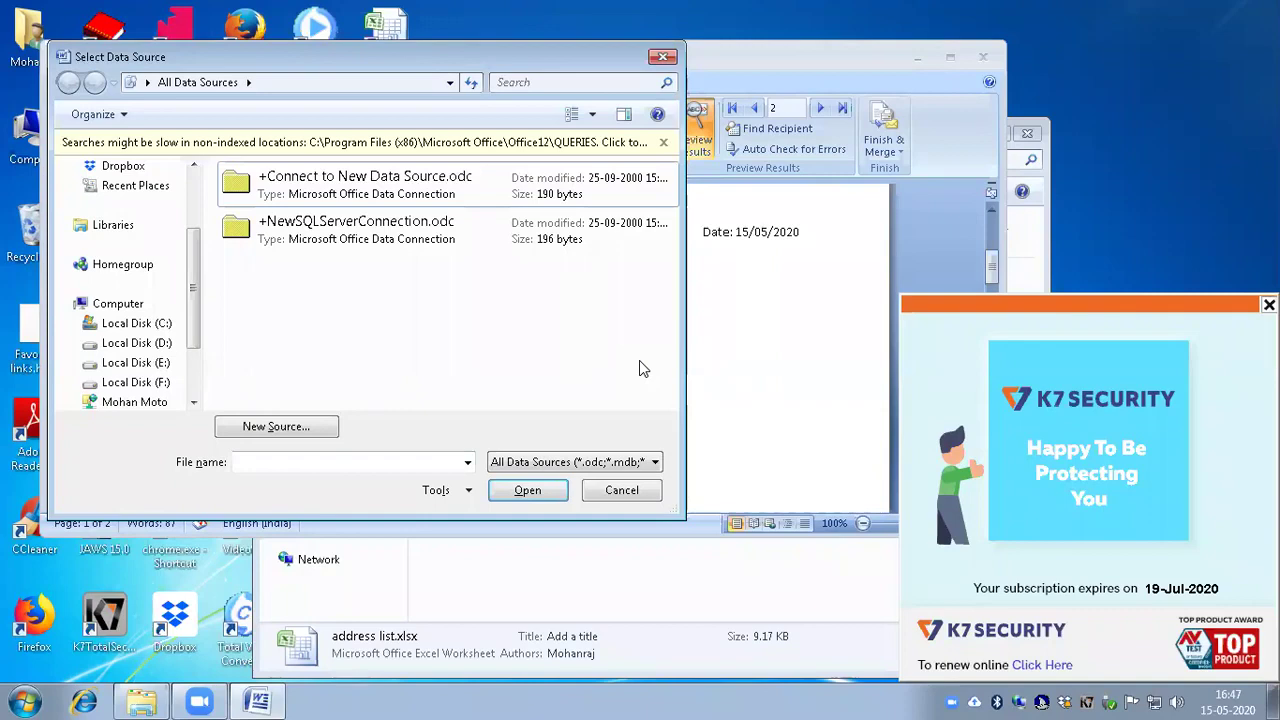
{"action": "key", "text": "shift+Tab"}
{"action": "key", "text": "Up"}
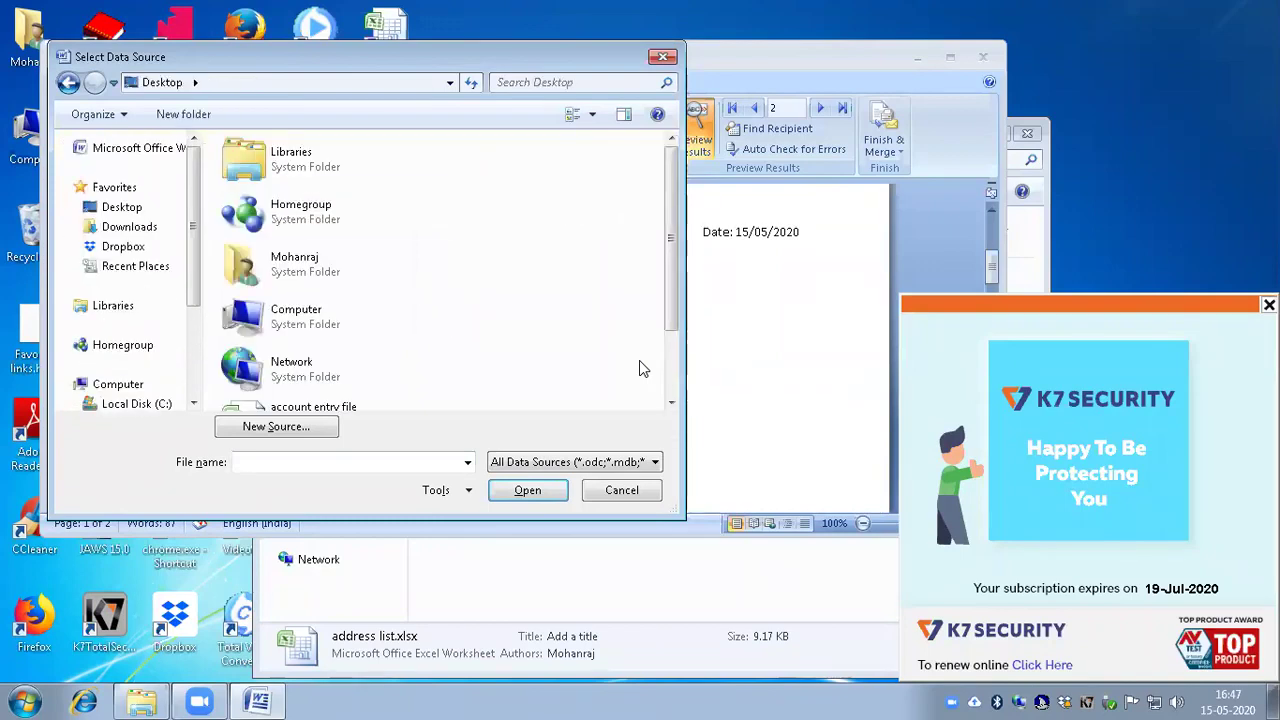
{"action": "key", "text": "Tab"}
{"action": "key", "text": "Down"}
{"action": "key", "text": "Down"}
{"action": "key", "text": "Return"}
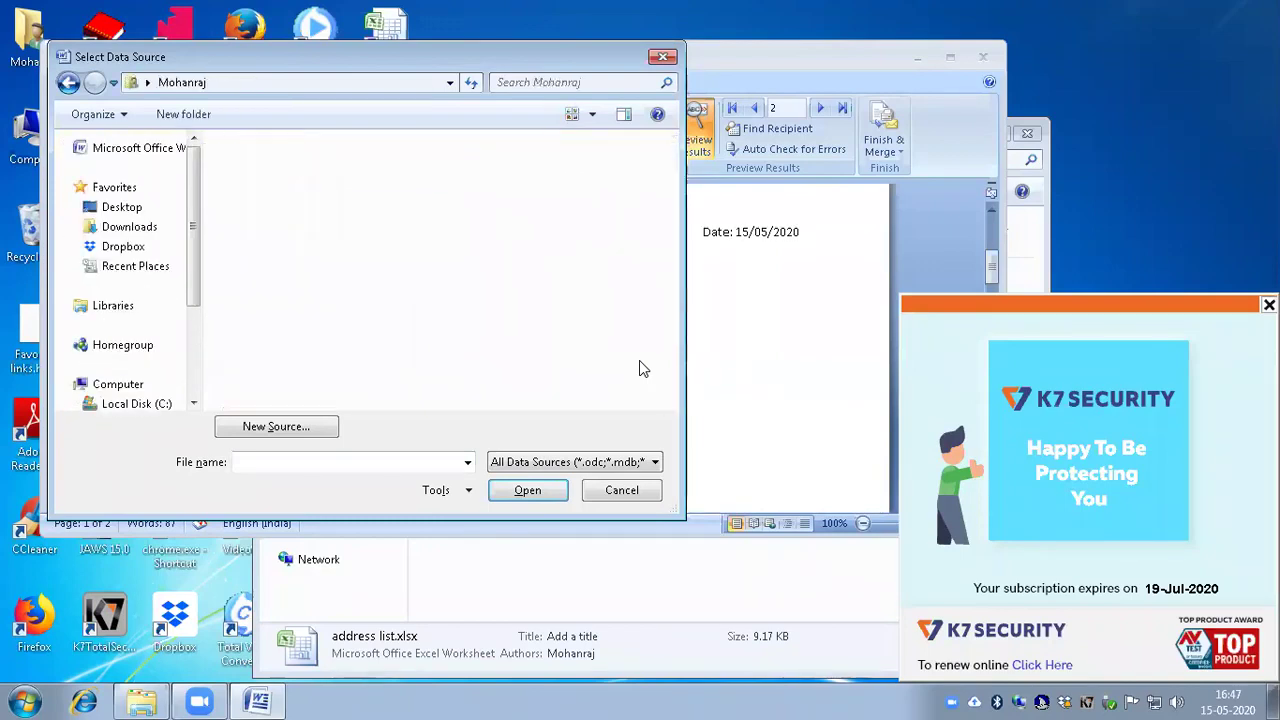
{"action": "key", "text": "m"}
{"action": "key", "text": "Return"}
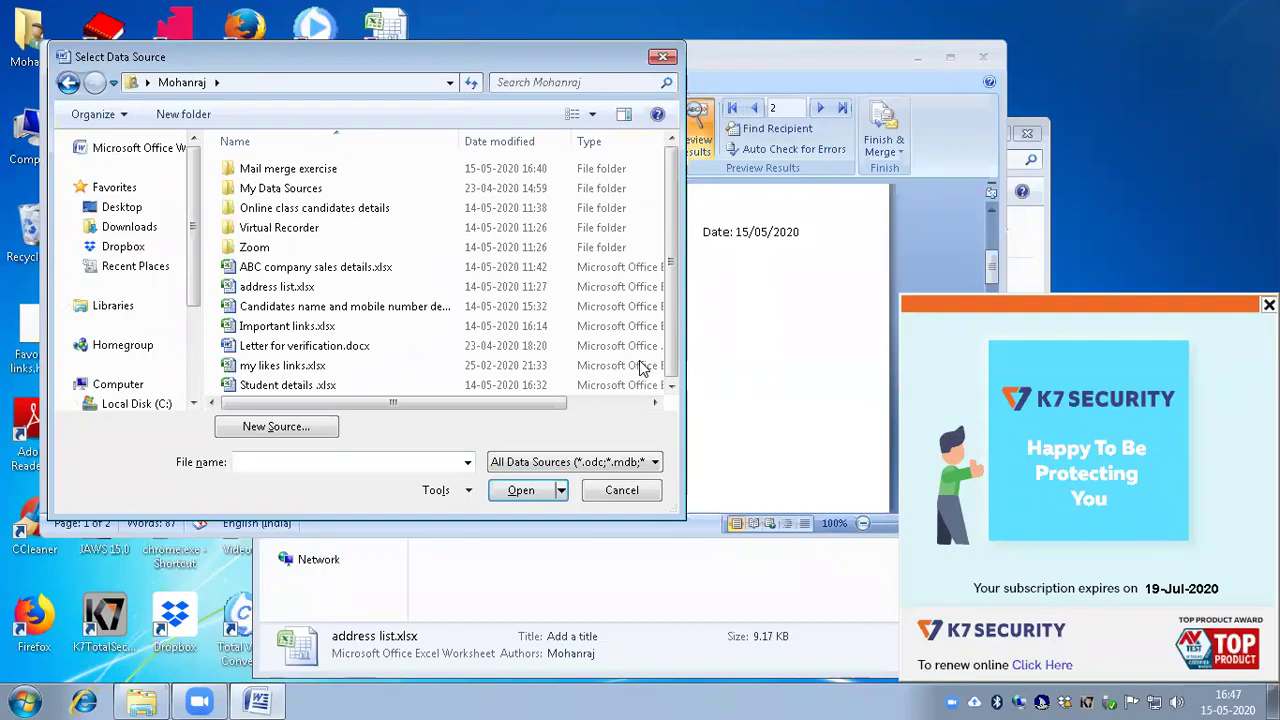
{"action": "key", "text": "Down"}
{"action": "key", "text": "Return"}
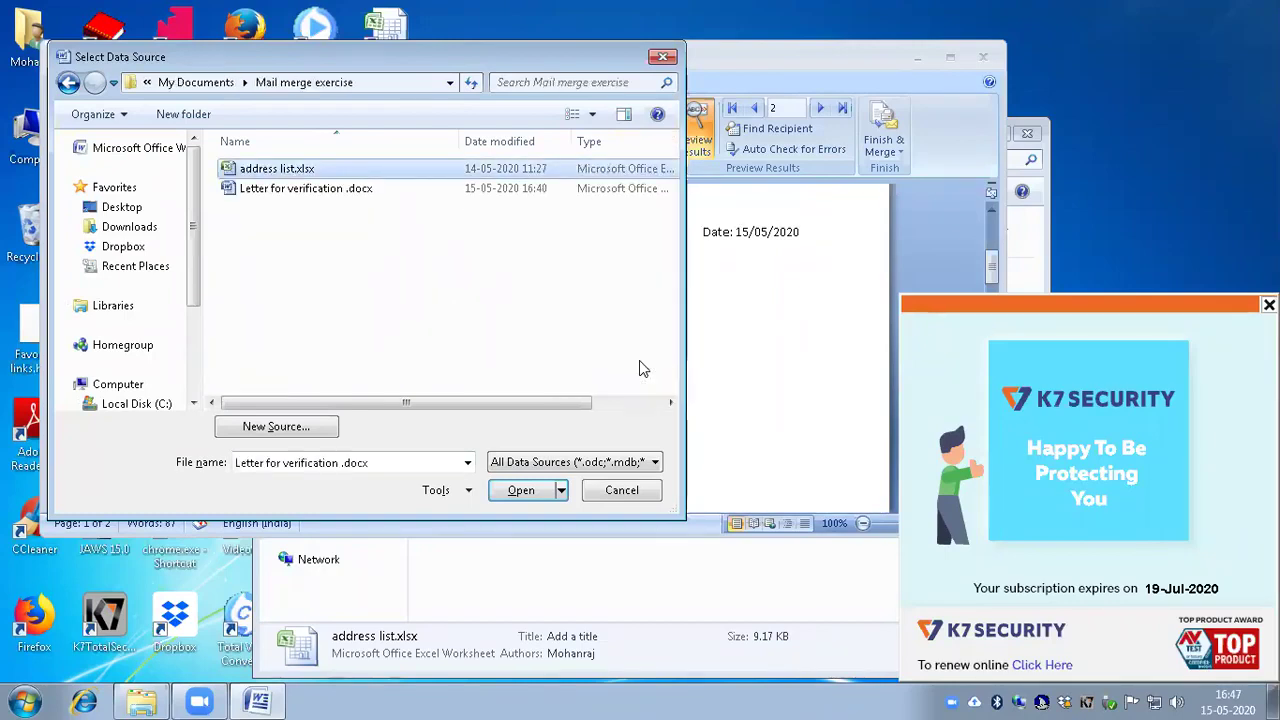
{"action": "key", "text": "Up"}
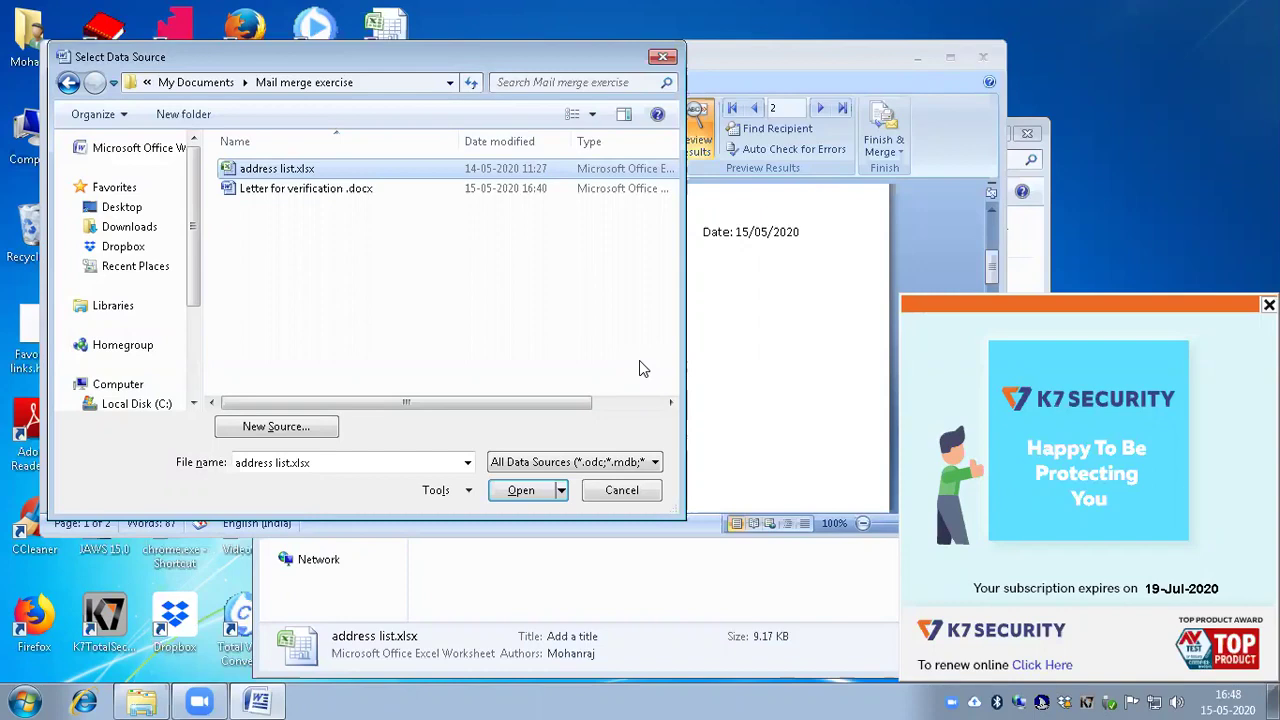
{"action": "key", "text": "Return"}
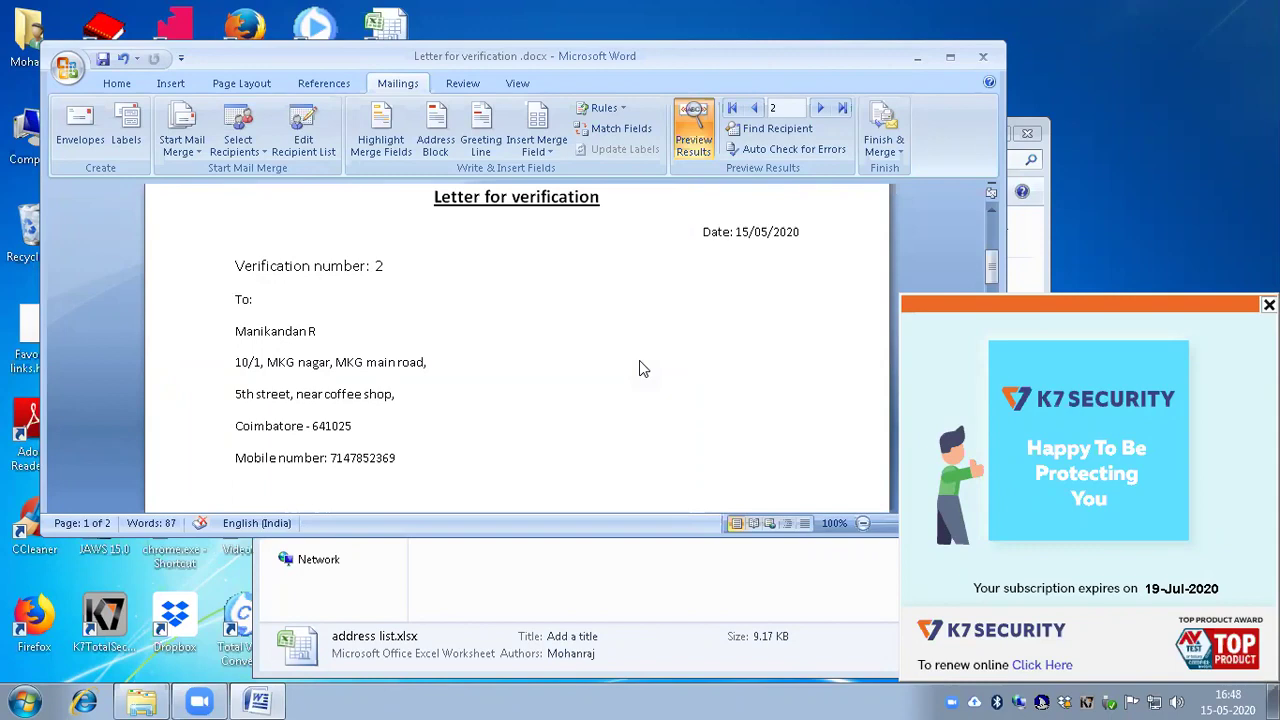
Step: Open the Insert Merge Field dropdown in the Write & Insert Fields group
{"action": "key", "text": "alt"}
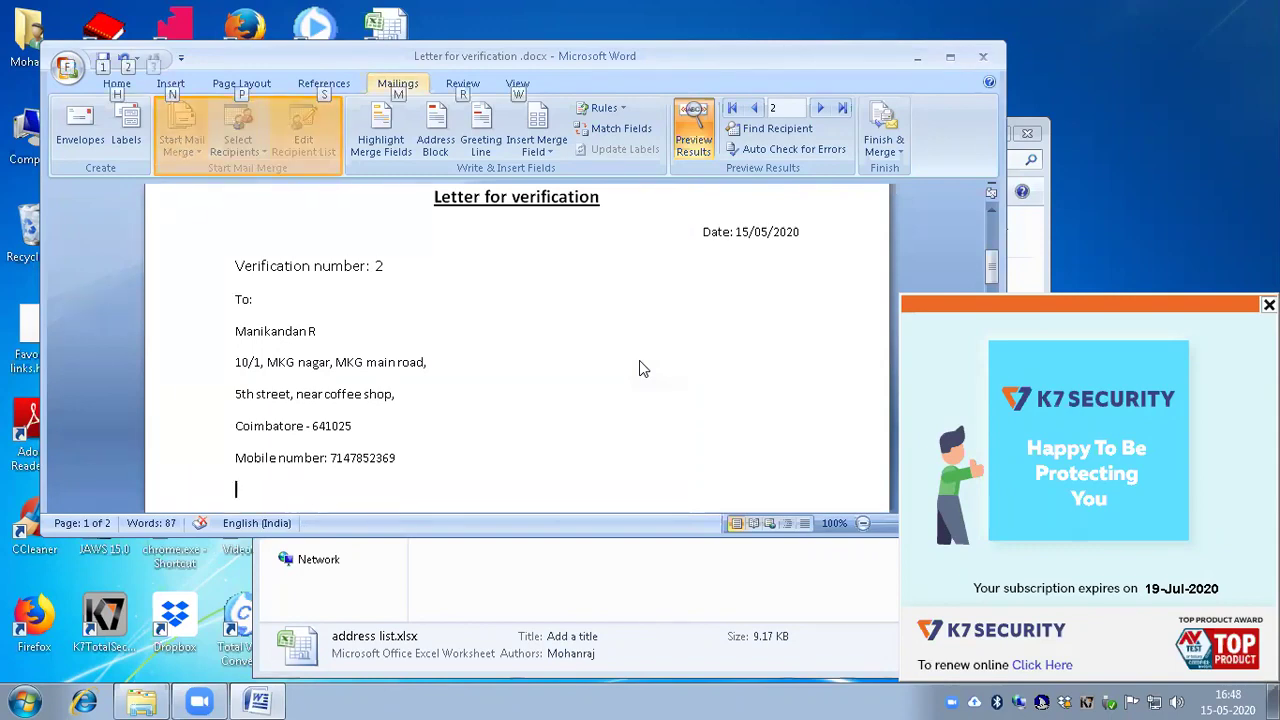
{"action": "key", "text": "Tab"}
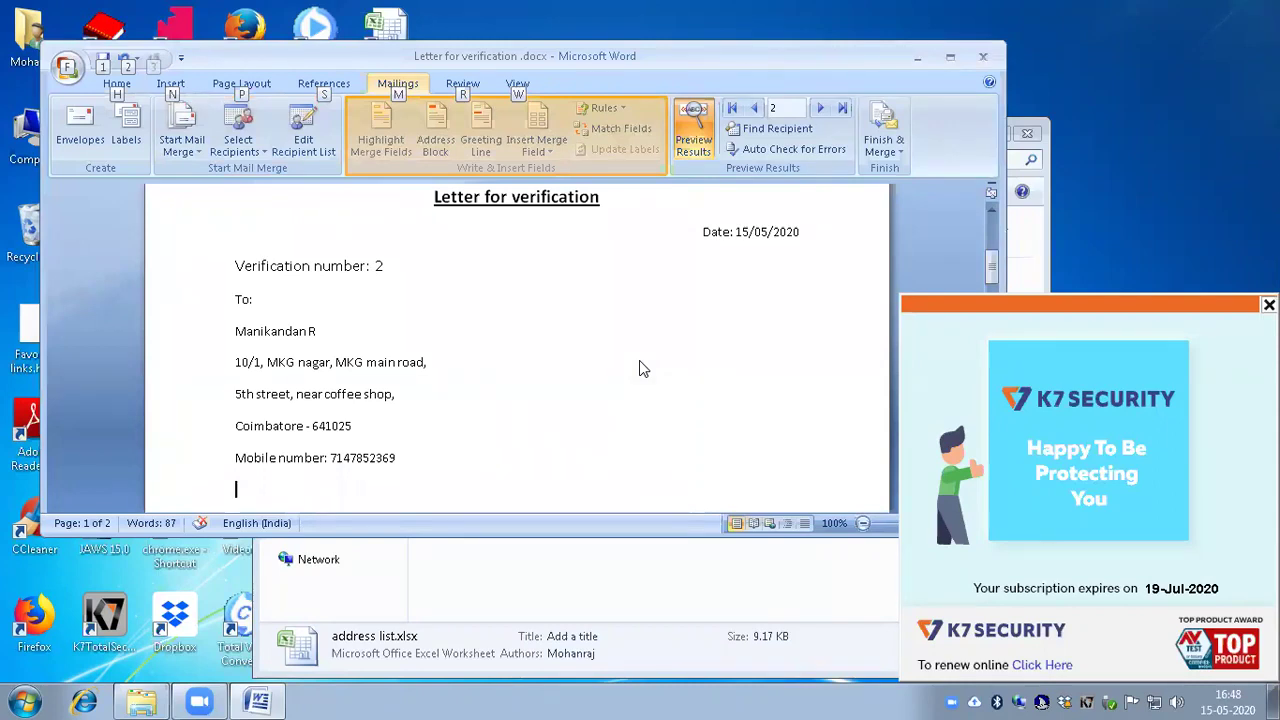
{"action": "key", "text": "shift+Tab"}
{"action": "key", "text": "Tab"}
{"action": "key", "text": "Right"}
{"action": "key", "text": "Right"}
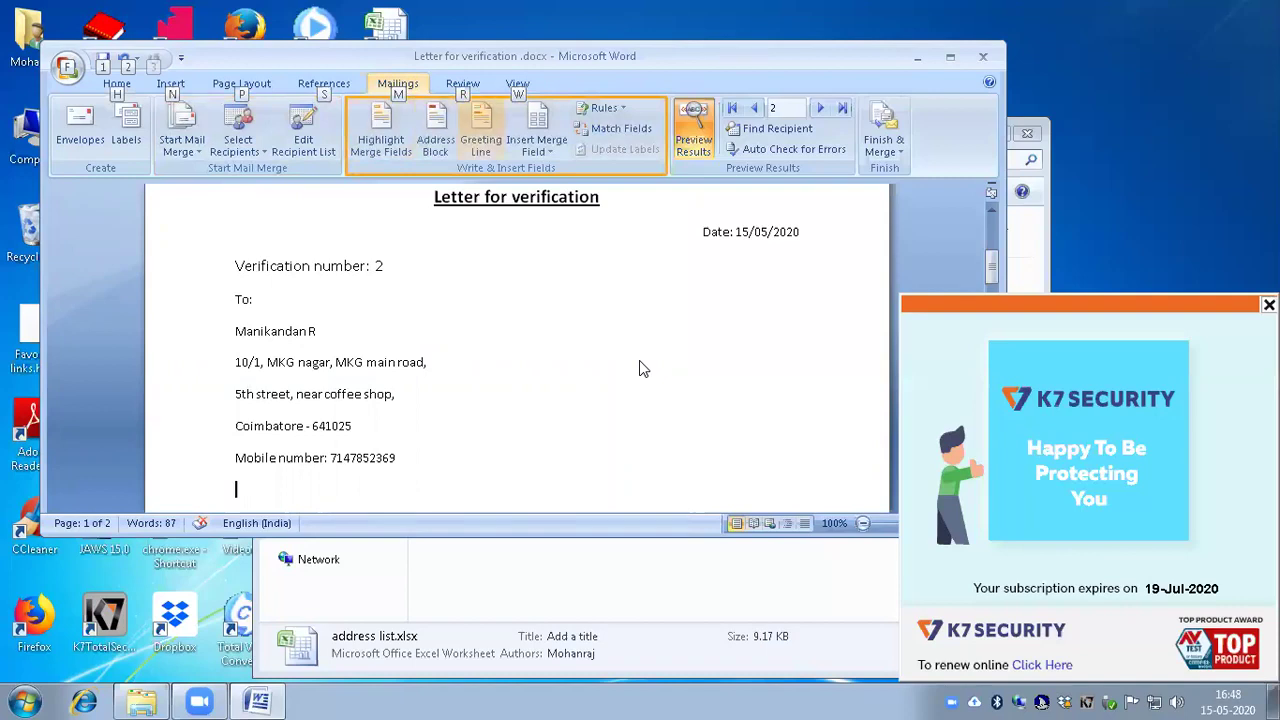
{"action": "key", "text": "Right"}
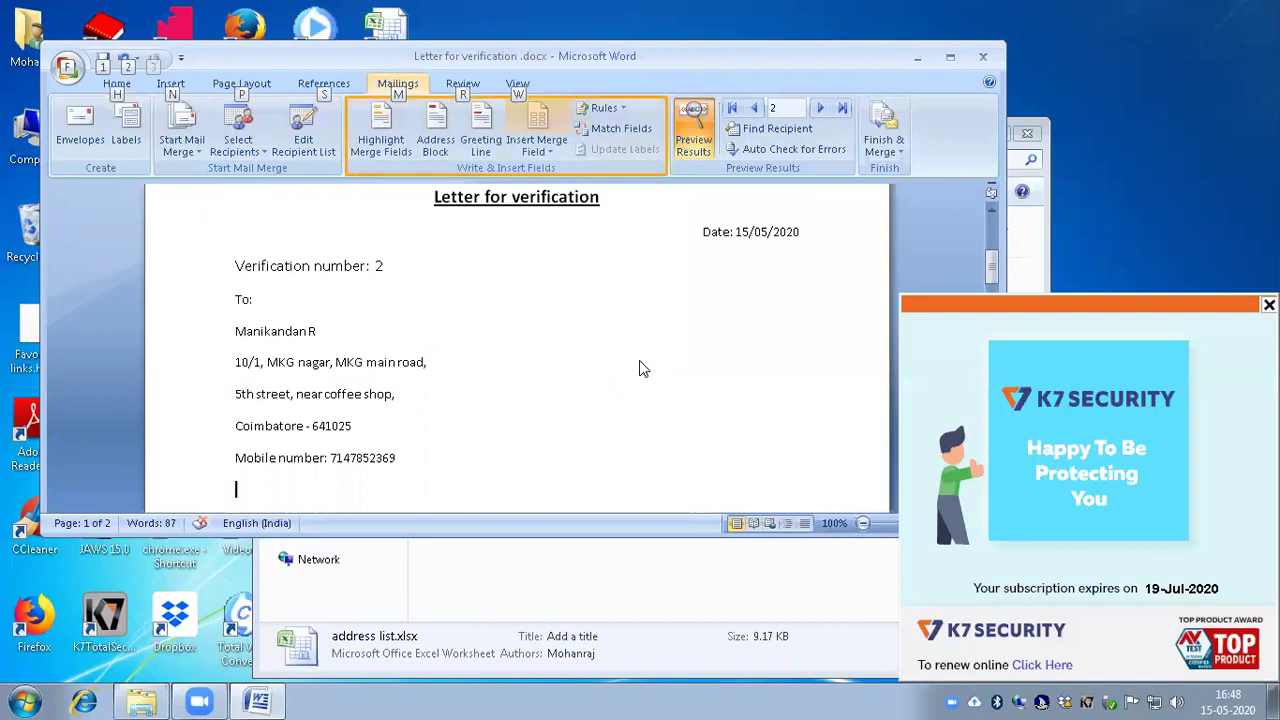
{"action": "key", "text": "Return"}
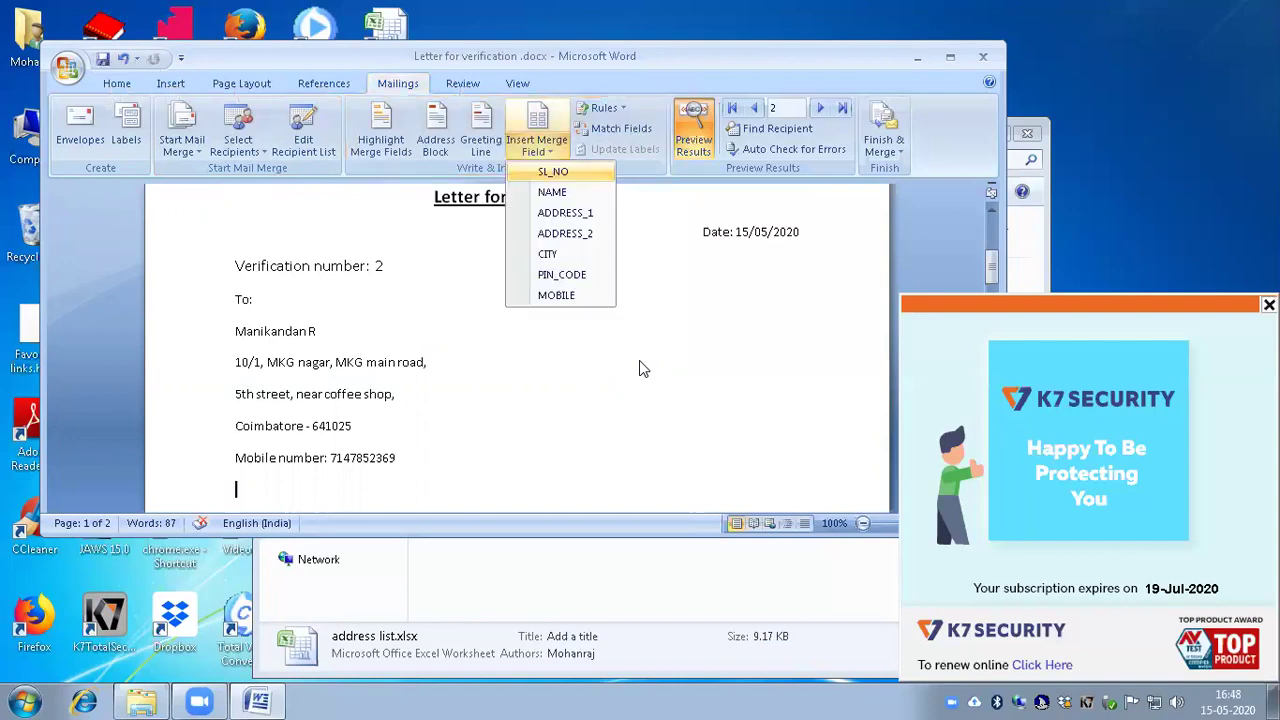
Step: Step through the merge fields from CITY to SL_NO, then close the list without inserting any
{"action": "key", "text": "Down"}
{"action": "key", "text": "Down"}
{"action": "key", "text": "Down"}
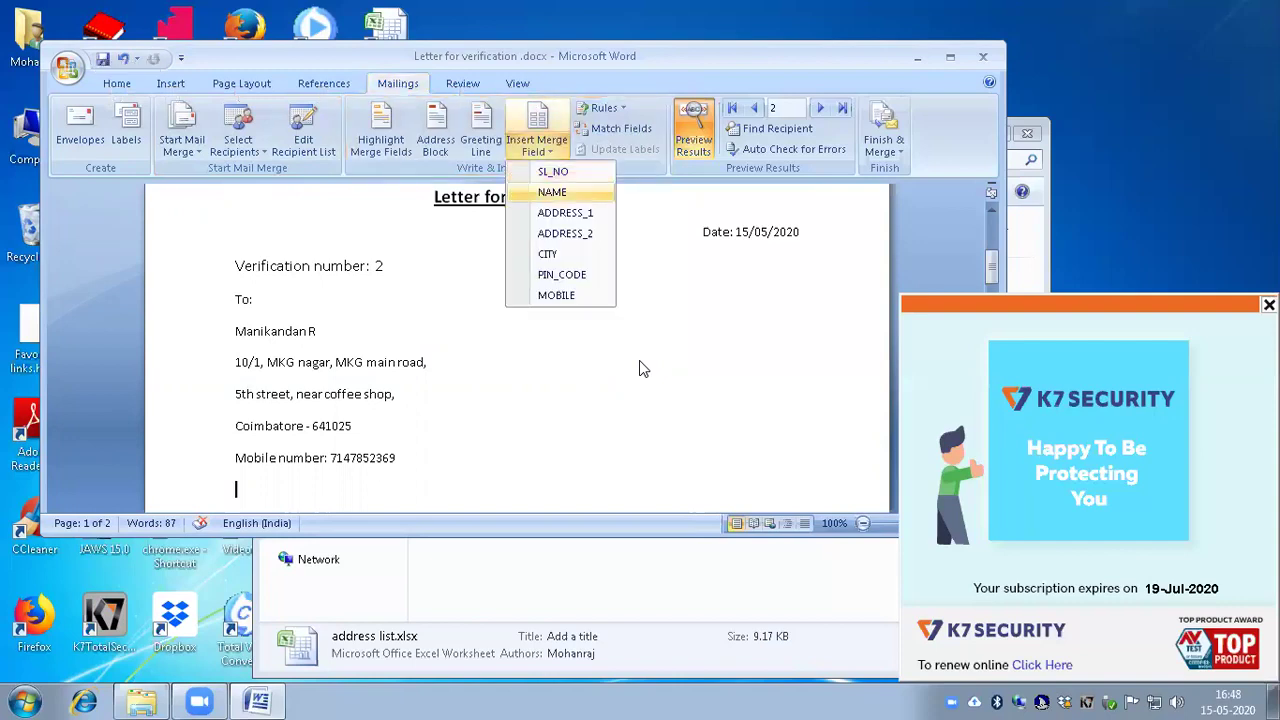
{"action": "key", "text": "Down"}
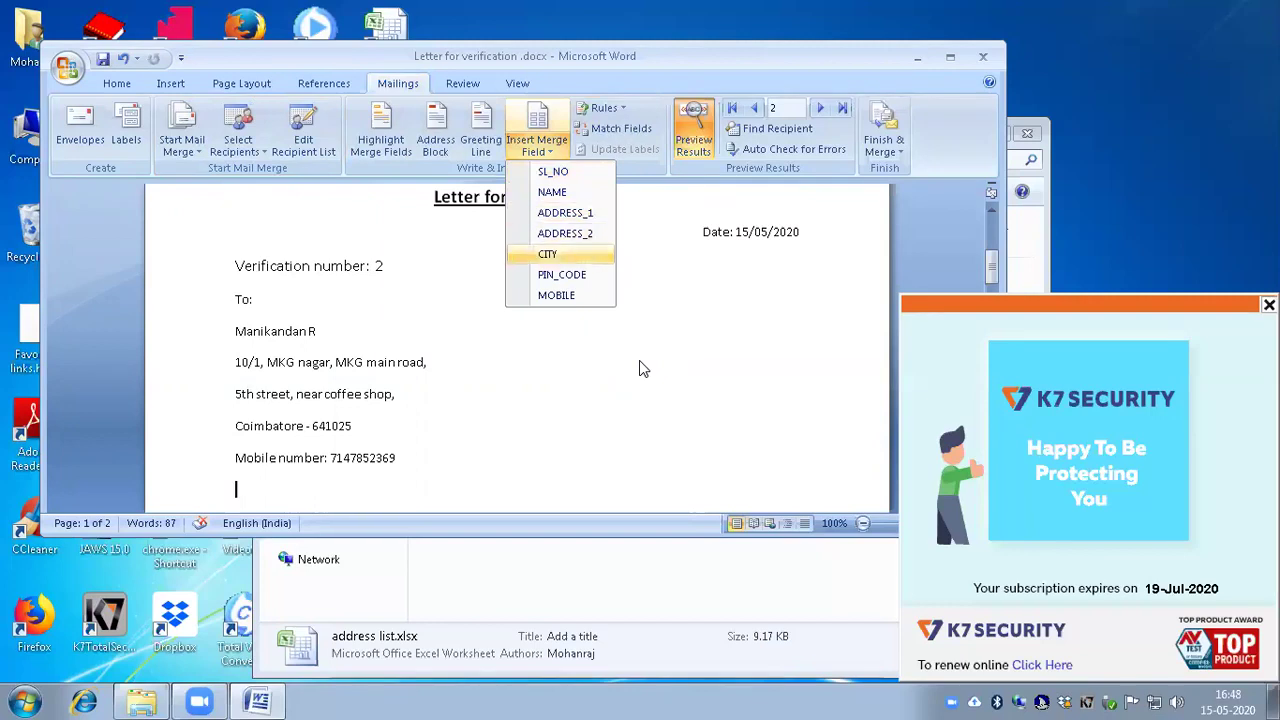
{"action": "key", "text": "Down"}
{"action": "key", "text": "Down"}
{"action": "key", "text": "Down"}
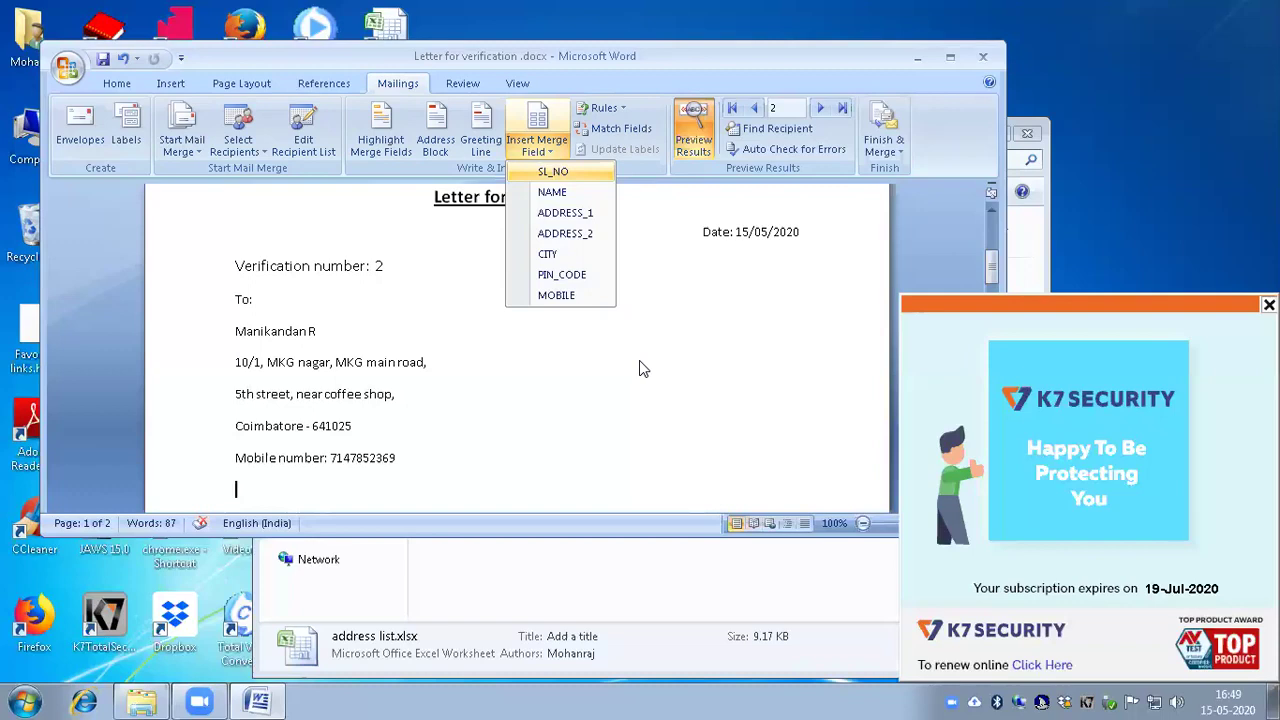
{"action": "key", "text": "Escape"}
{"action": "key", "text": "alt"}
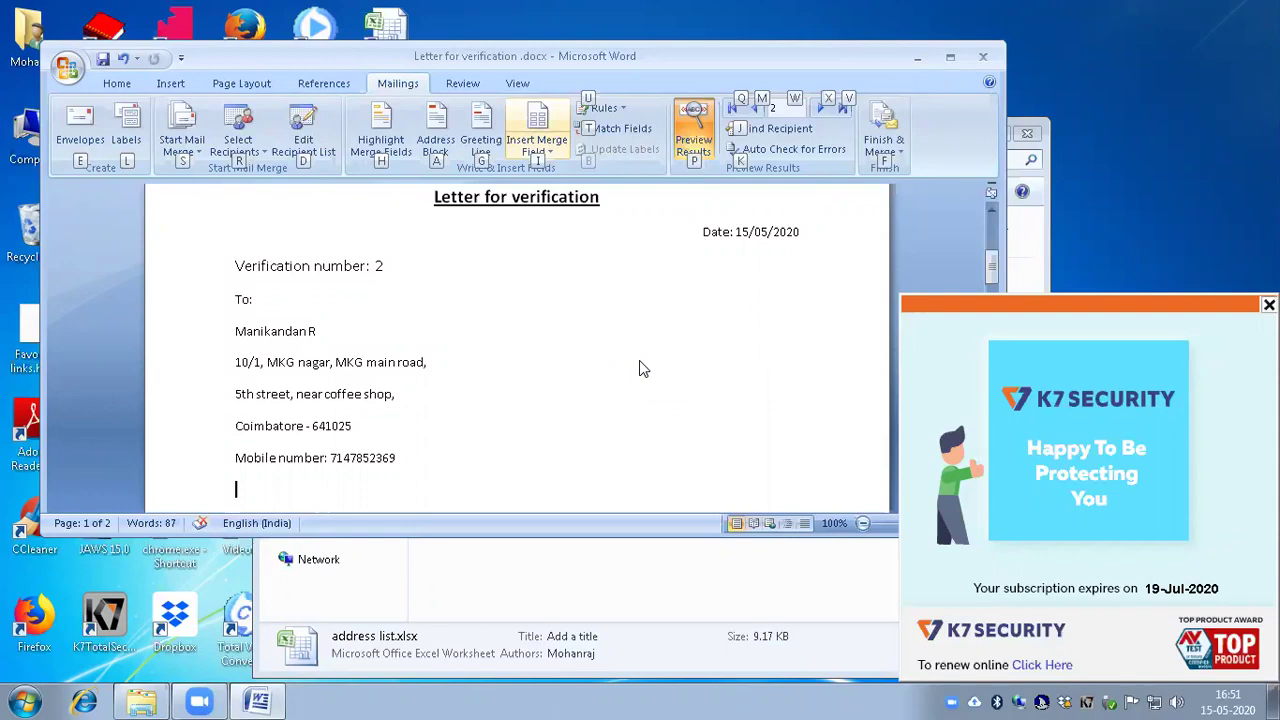
Step: Return focus to the letter and jump to its top, down to the date line
{"action": "key", "text": "Escape"}
{"action": "key", "text": "Down"}
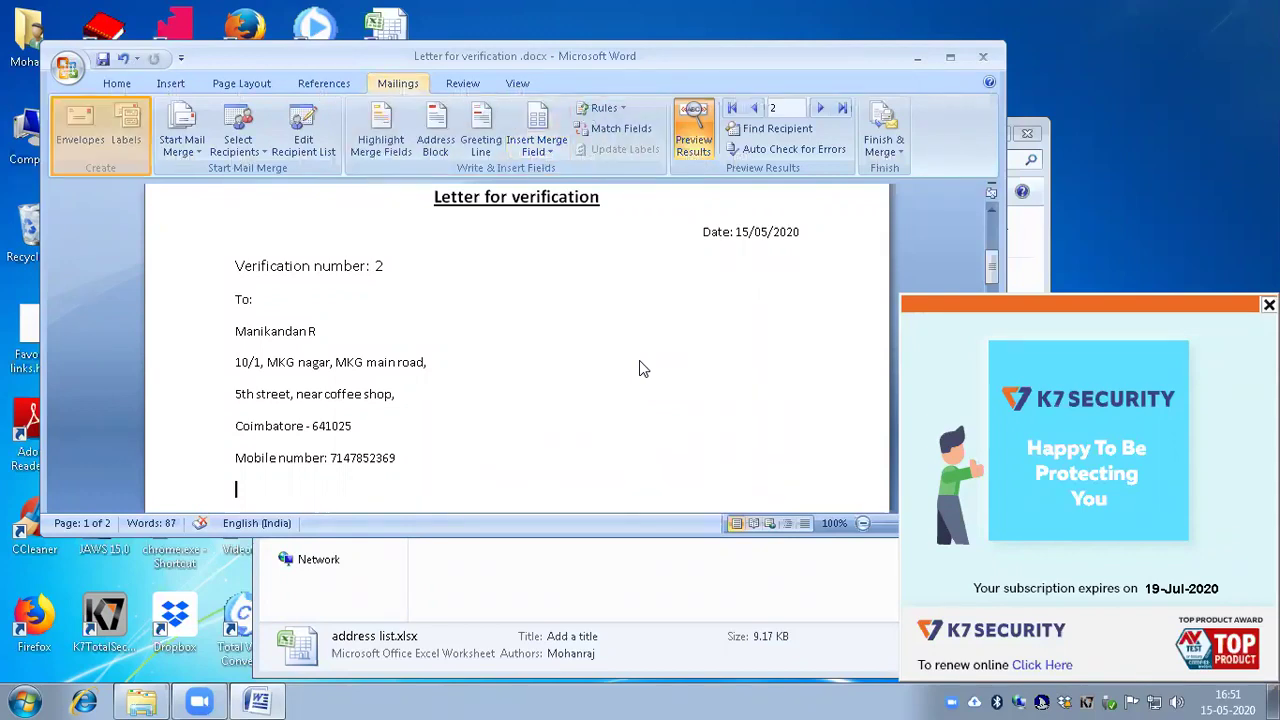
{"action": "key", "text": "Right"}
{"action": "key", "text": "Escape"}
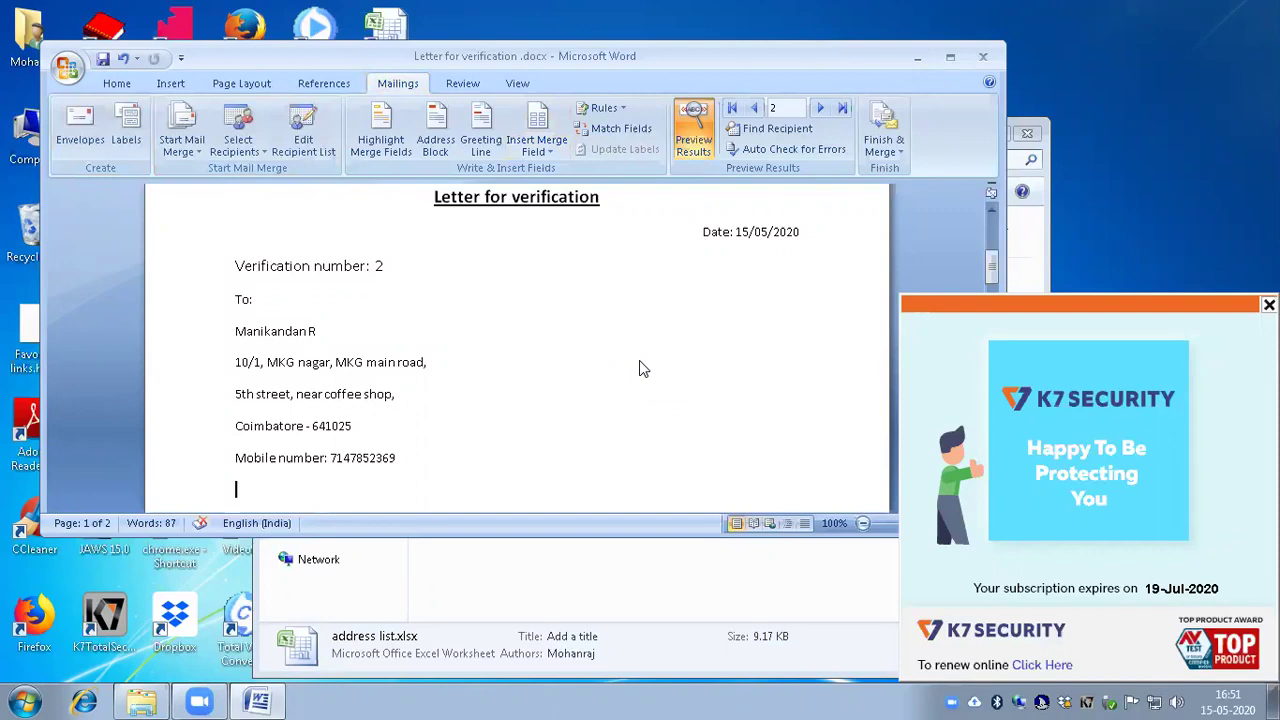
{"action": "key", "text": "Down"}
{"action": "key", "text": "ctrl+Home"}
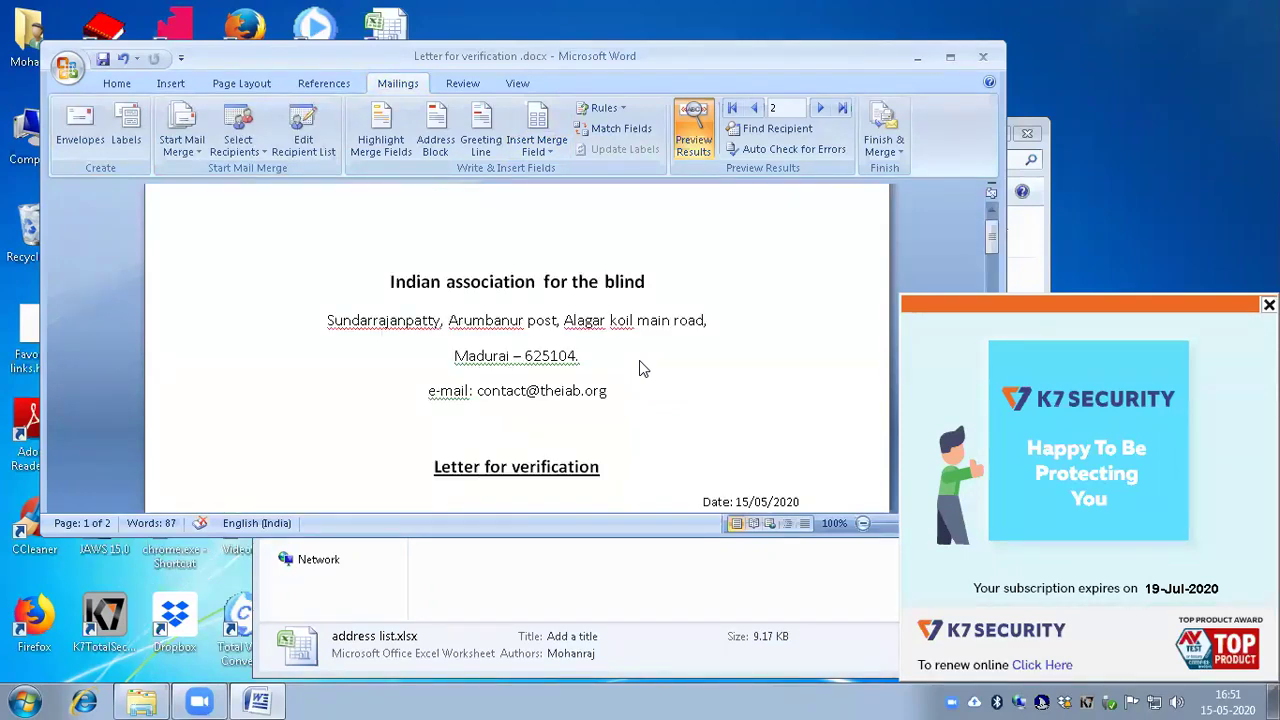
{"action": "key", "text": "Down"}
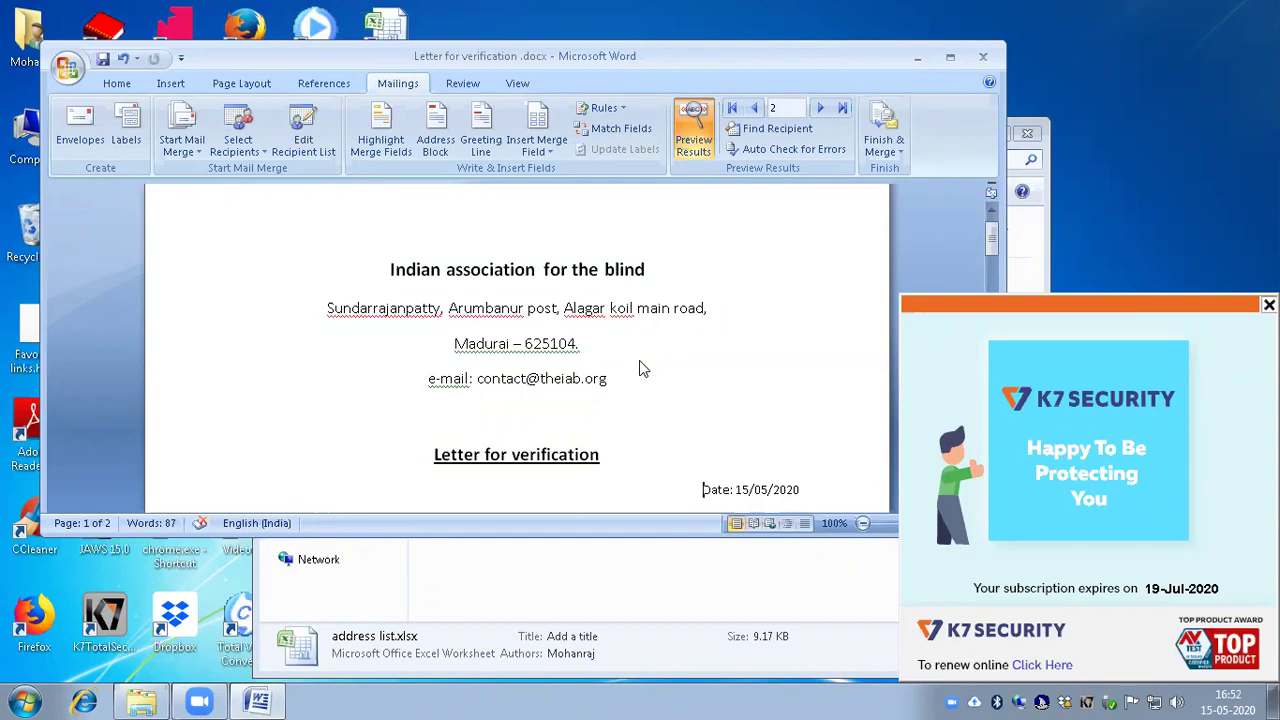
Step: Open the Finish & Merge dropdown in the Finish group
{"action": "key", "text": "alt"}
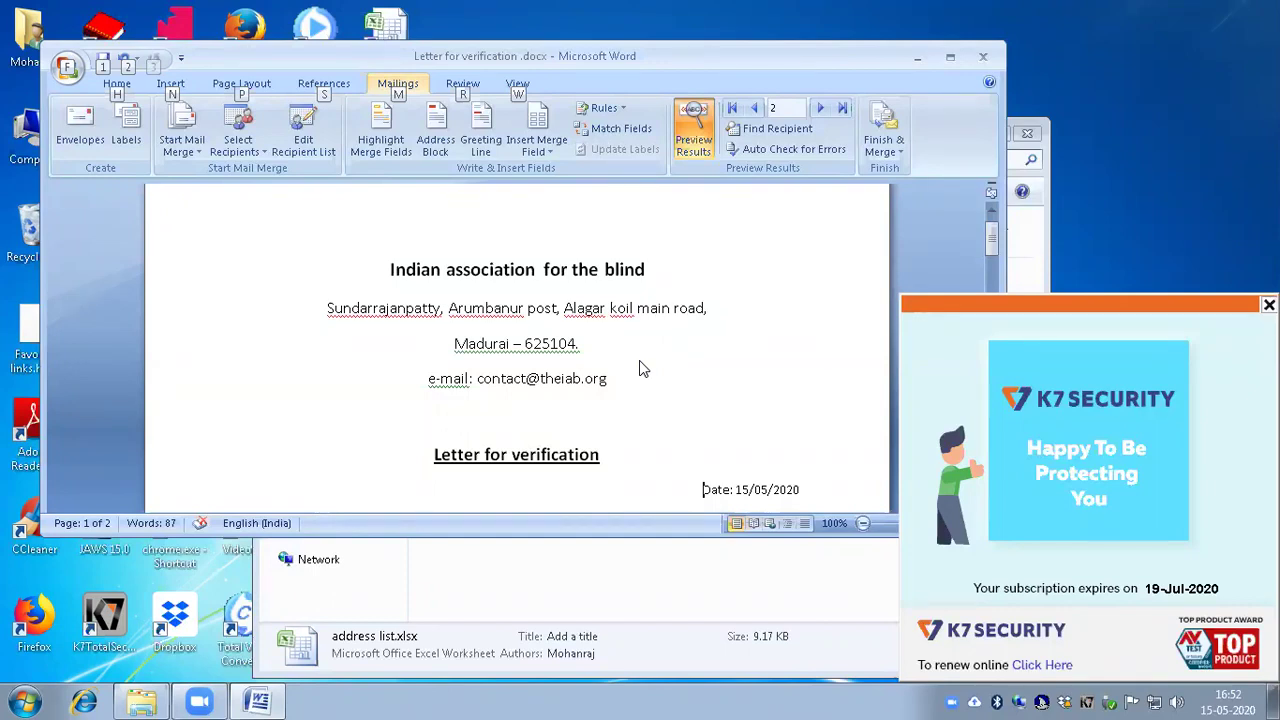
{"action": "key", "text": "ctrl+Right"}
{"action": "key", "text": "ctrl+Right"}
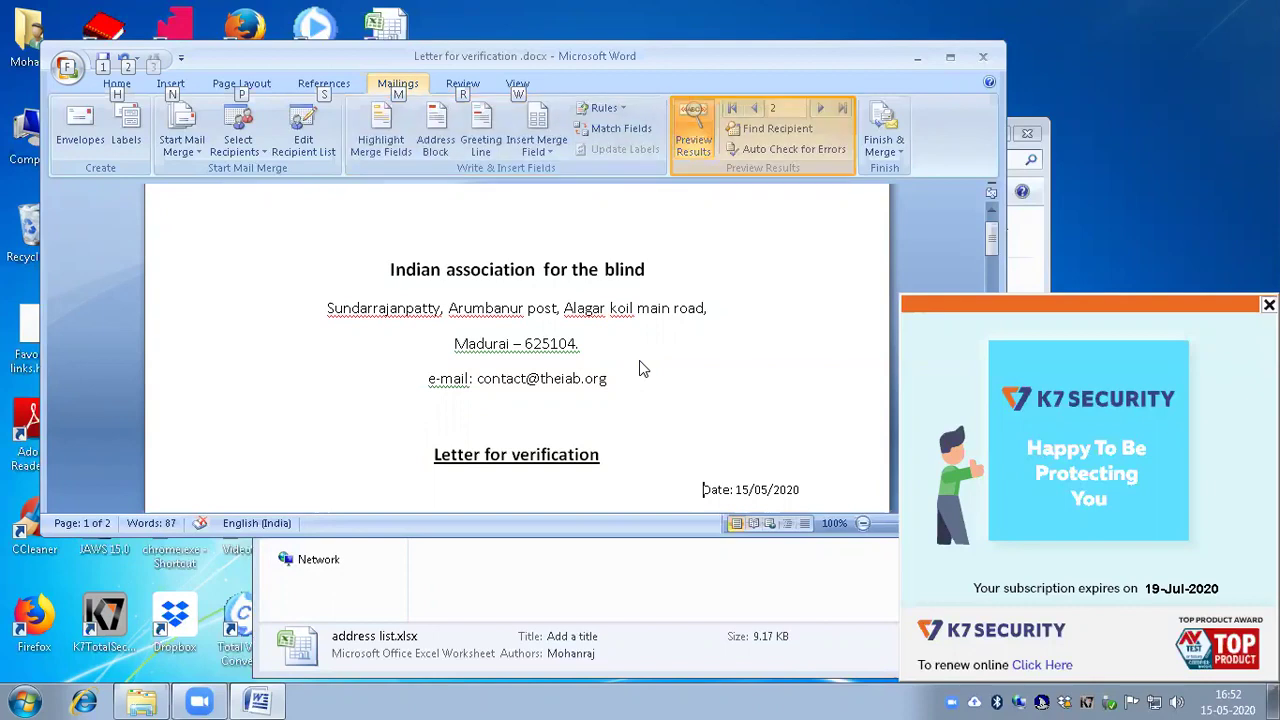
{"action": "key", "text": "ctrl+Right"}
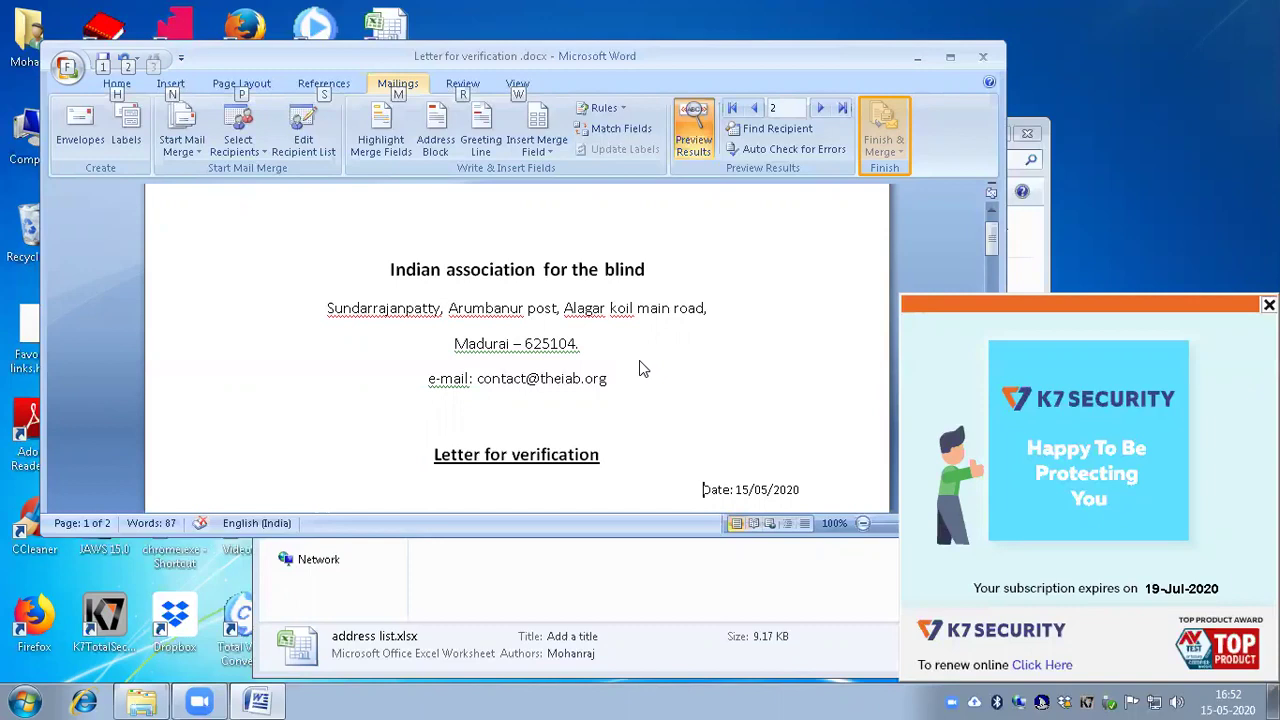
{"action": "key", "text": "Return"}
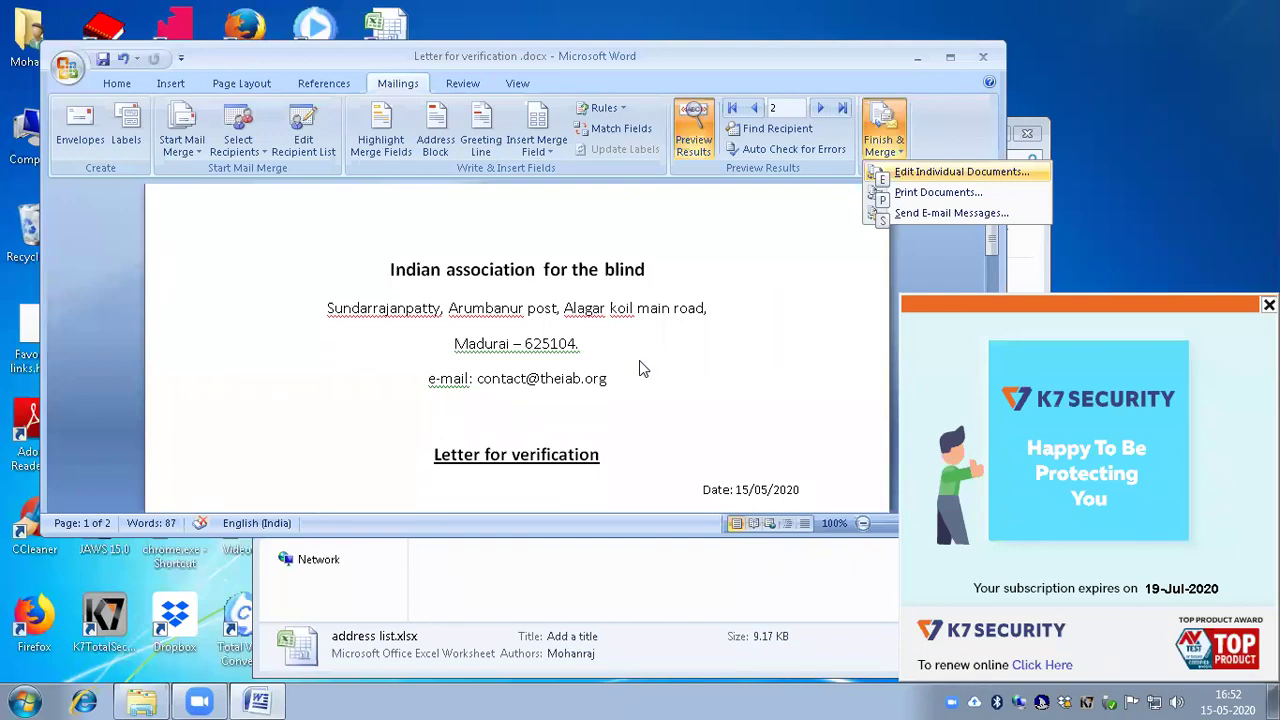
Step: Merge all records via Edit Individual Documents into the new document Letters1
{"action": "key", "text": "Down"}
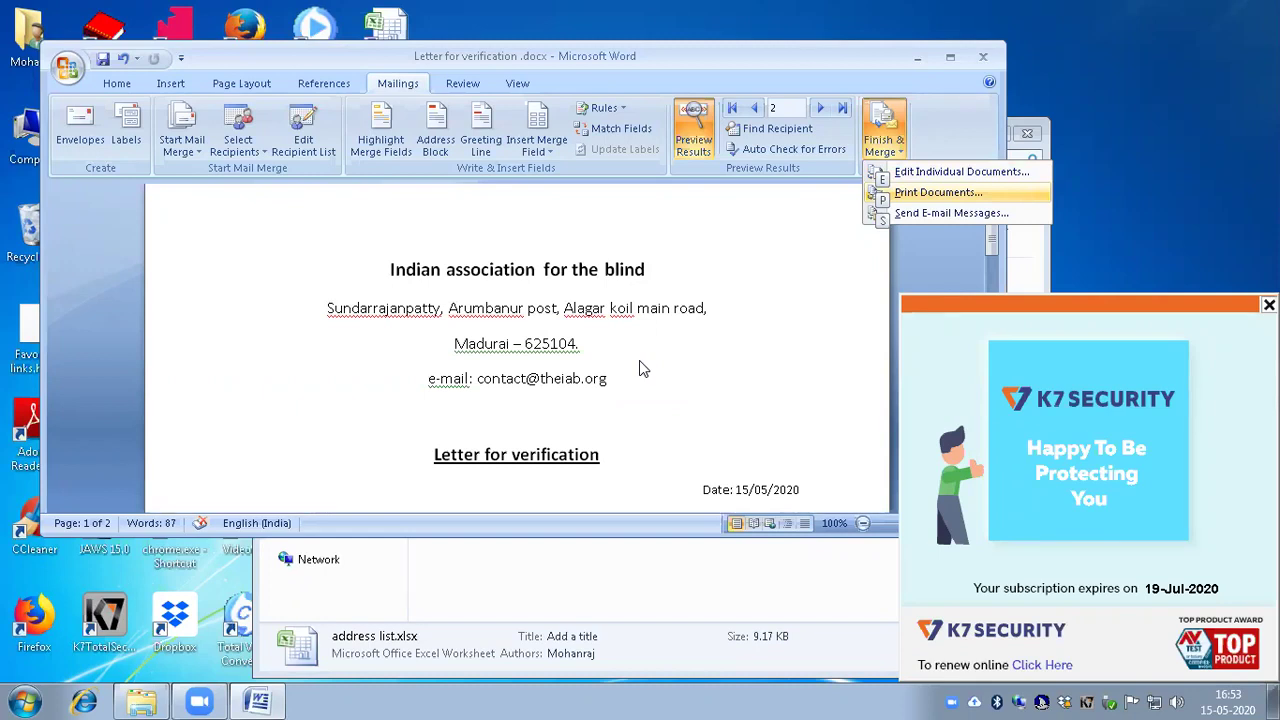
{"action": "key", "text": "Up"}
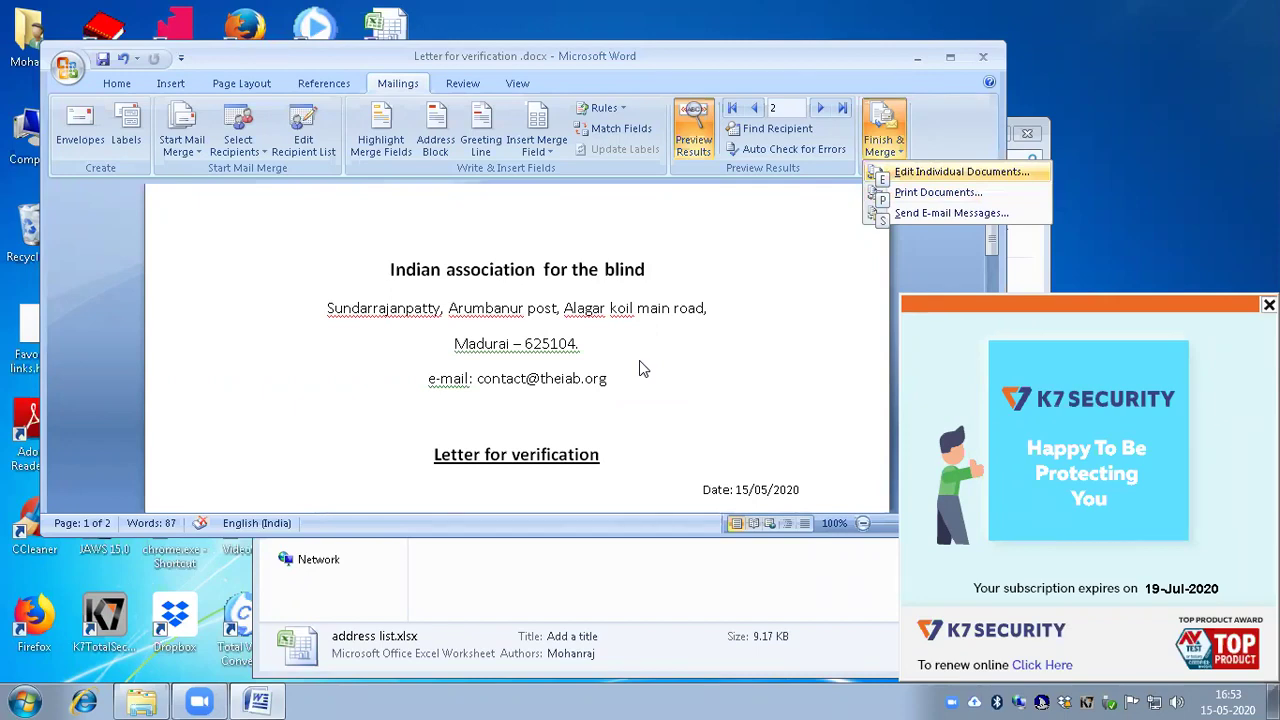
{"action": "key", "text": "Return"}
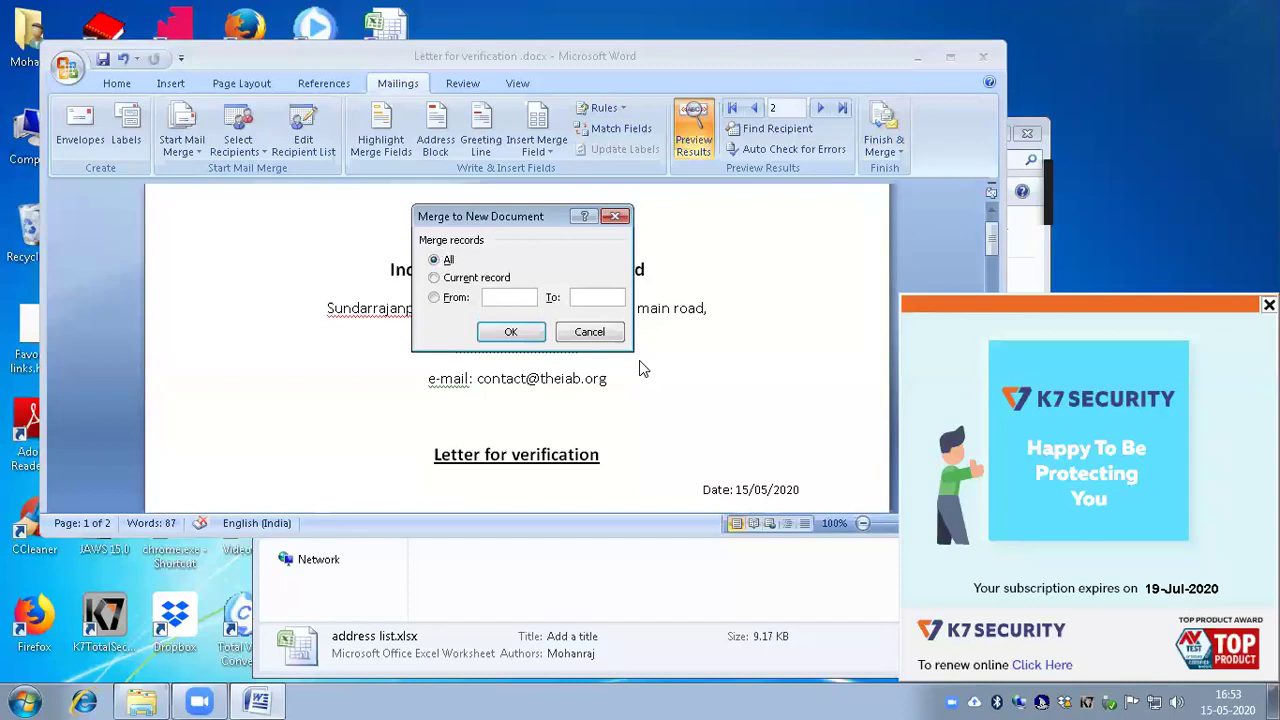
{"action": "key", "text": "Tab"}
{"action": "key", "text": "Return"}
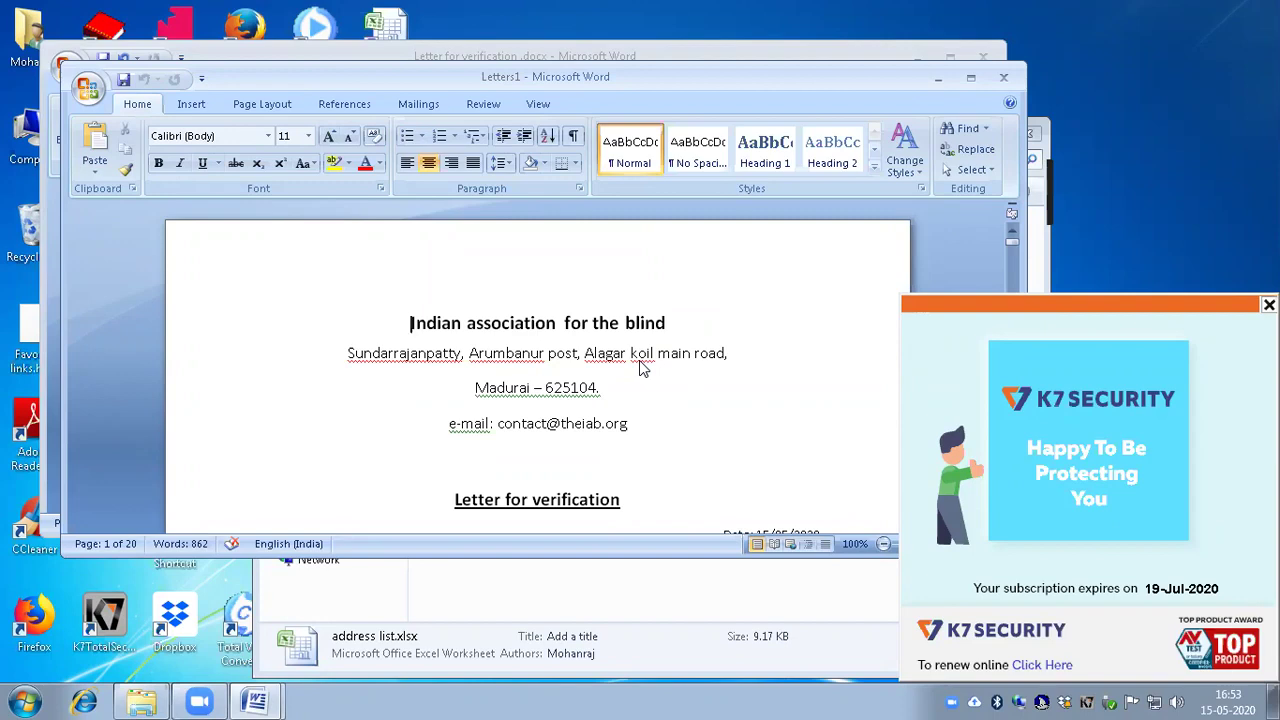
{"action": "key", "text": "ctrl+b"}
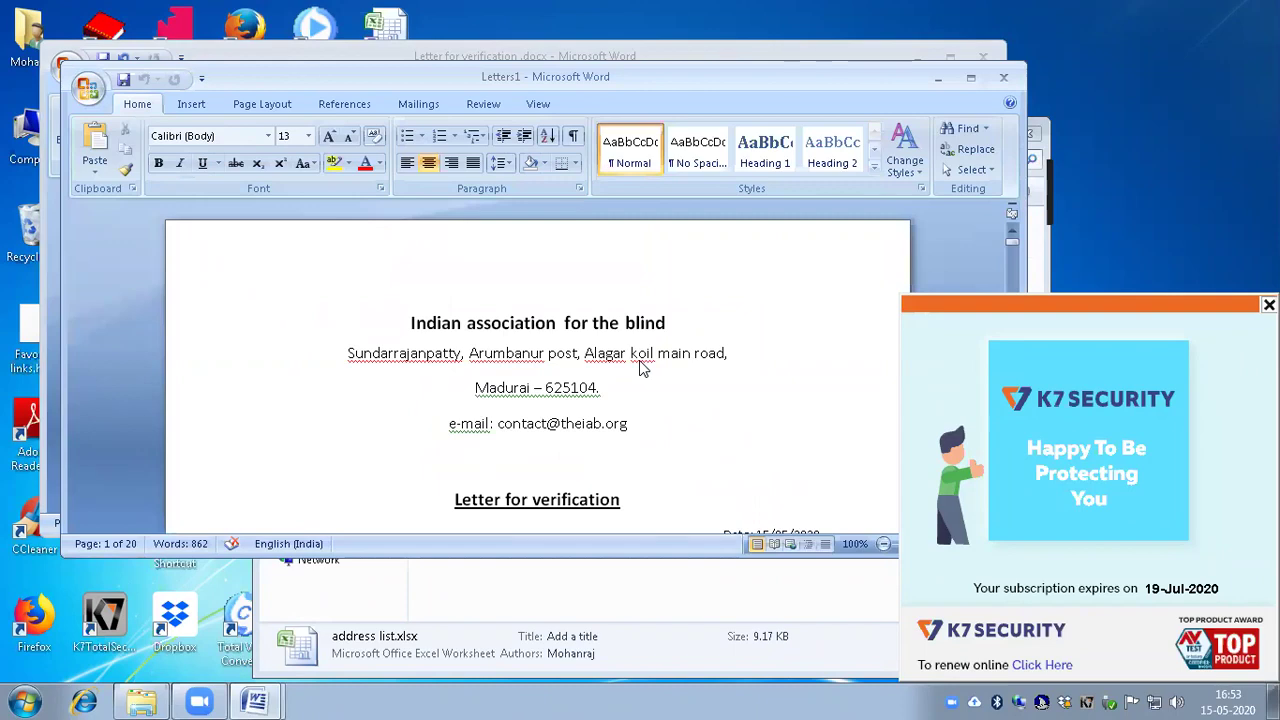
{"action": "key", "text": "Down"}
{"action": "key", "text": "Down"}
{"action": "key", "text": "Down"}
{"action": "key", "text": "Down"}
{"action": "key", "text": "Down"}
{"action": "key", "text": "Down"}
{"action": "key", "text": "Down"}
{"action": "key", "text": "Down"}
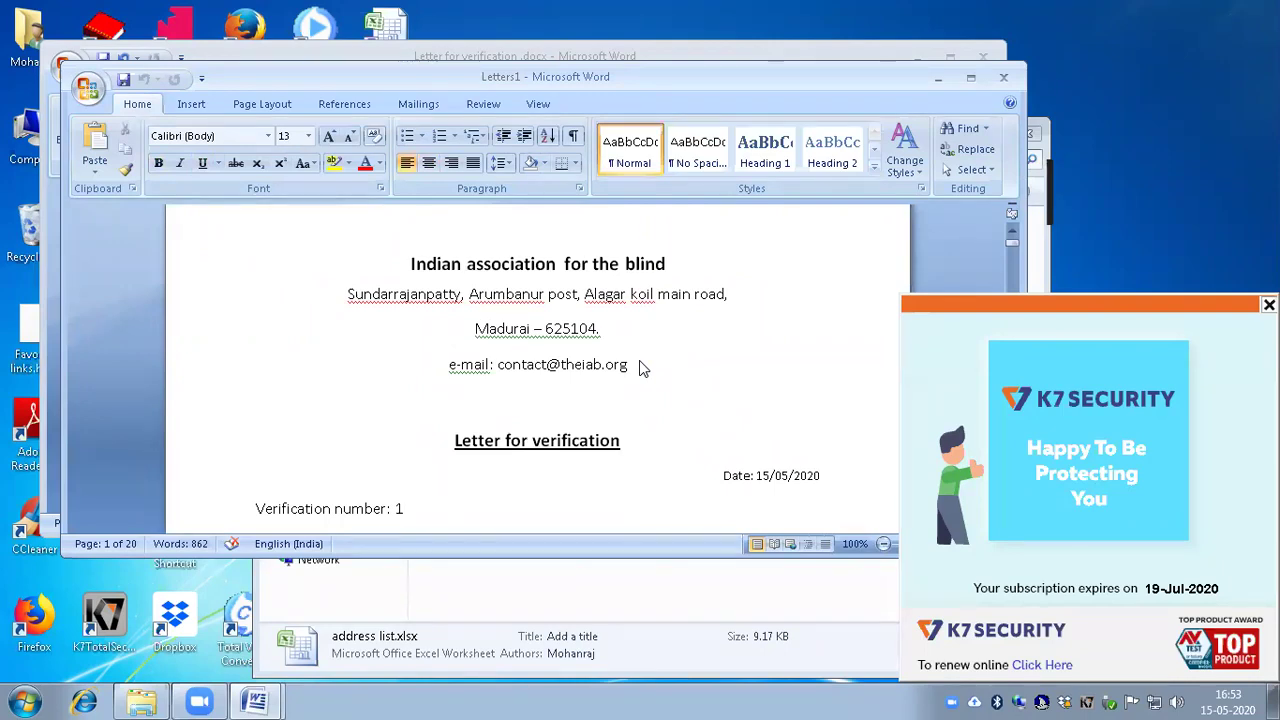
{"action": "key", "text": "Down"}
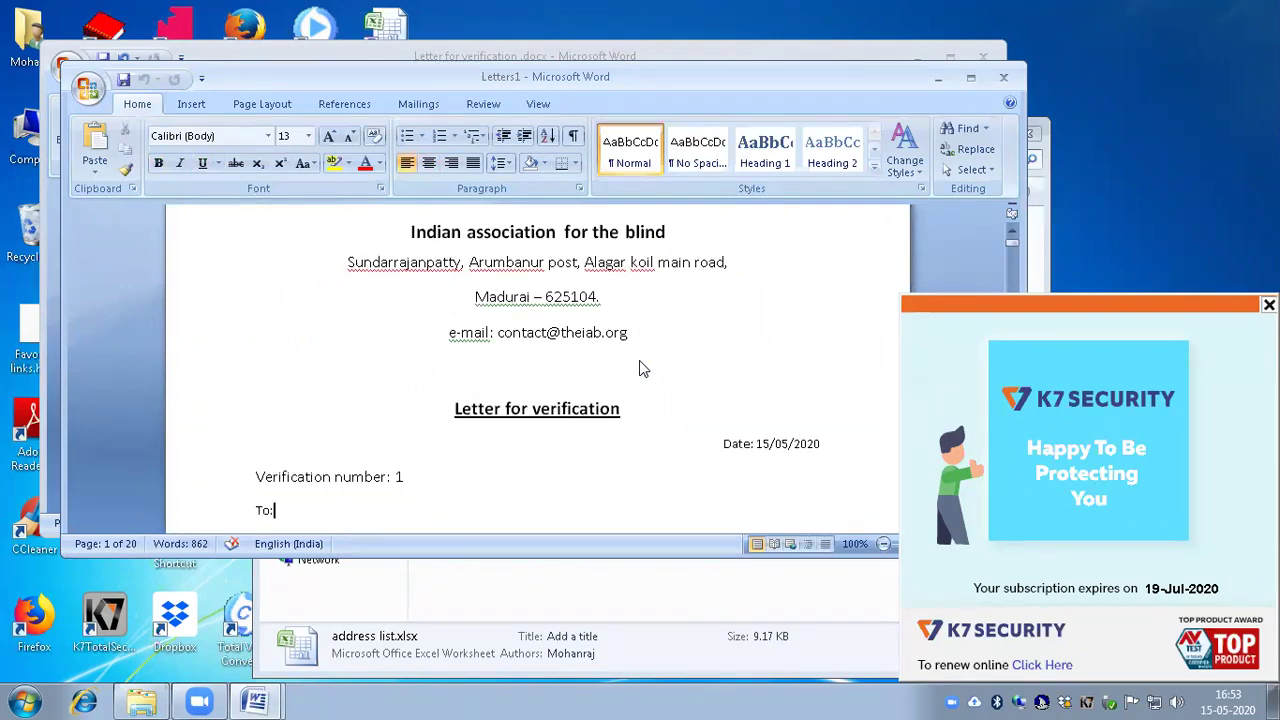
{"action": "key", "text": "Down"}
{"action": "key", "text": "Down"}
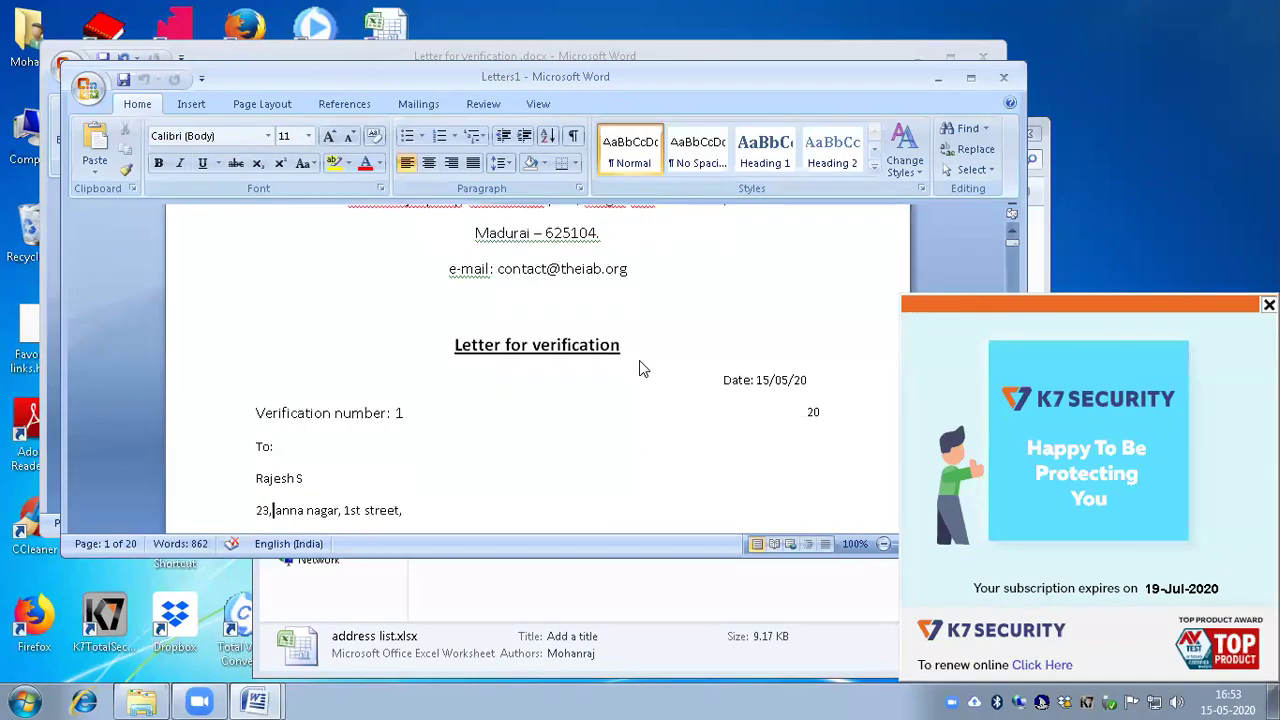
{"action": "key", "text": "Down"}
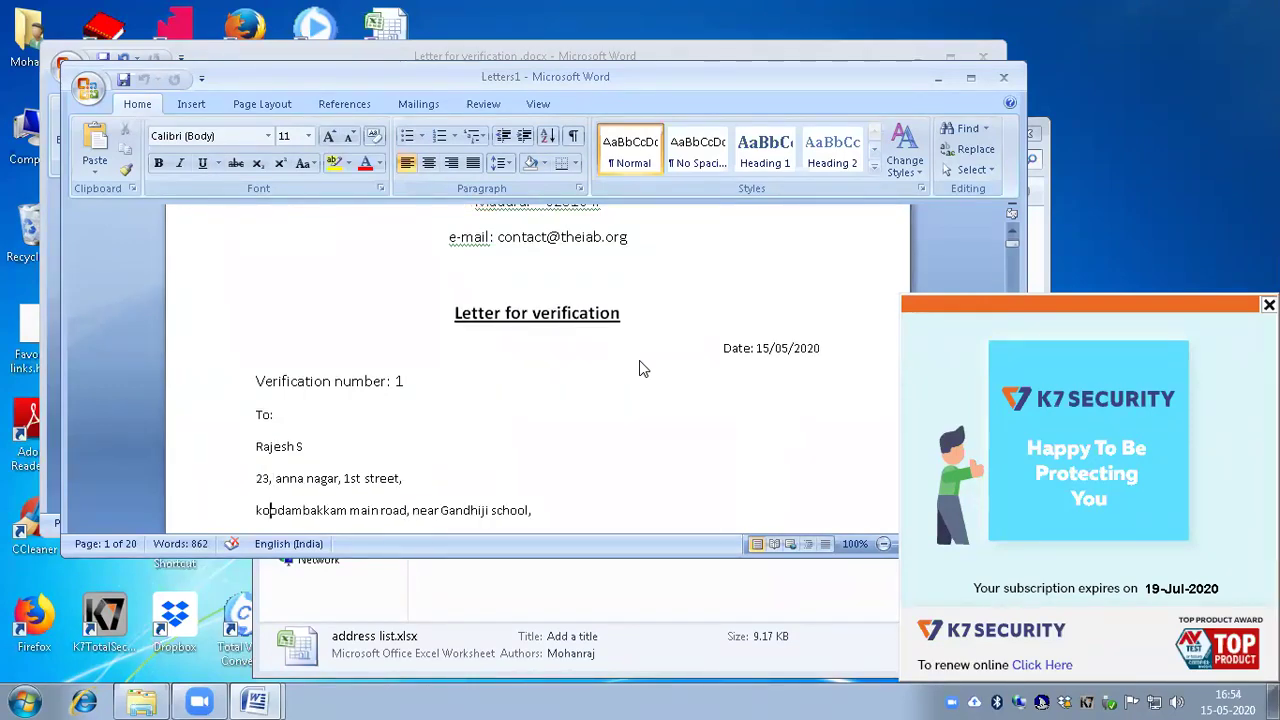
{"action": "key", "text": "Down"}
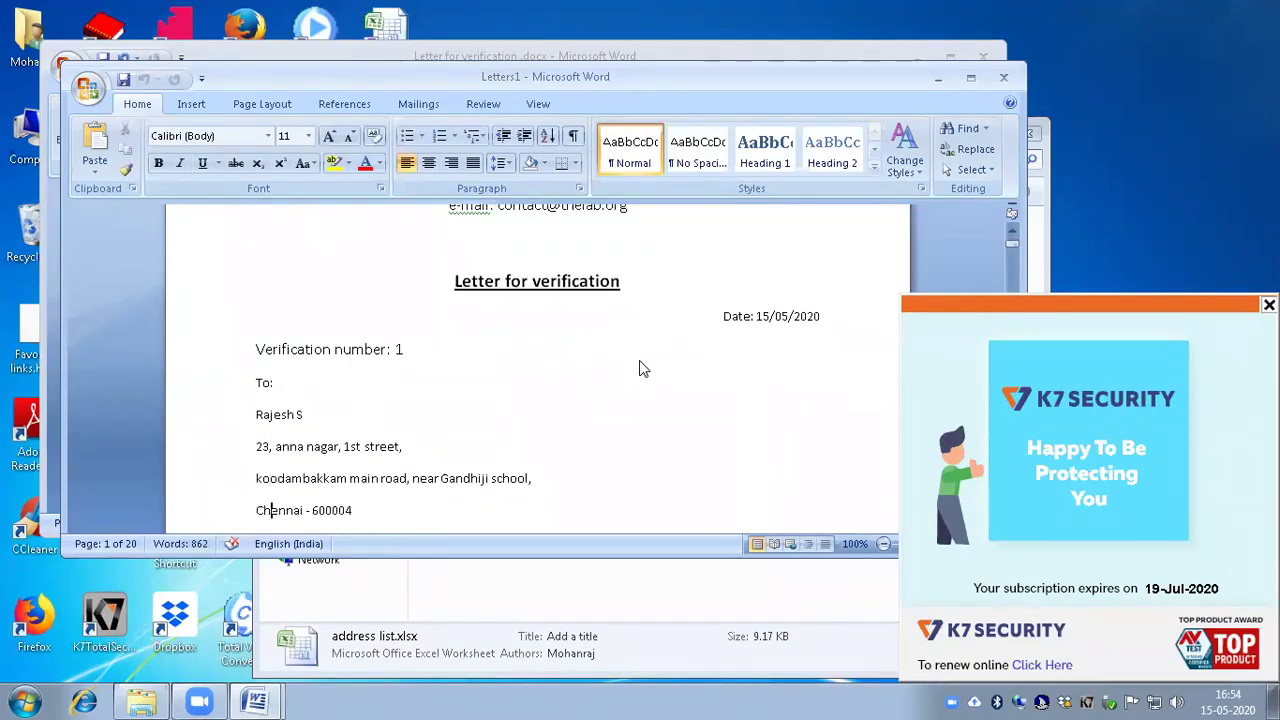
{"action": "key", "text": "Down"}
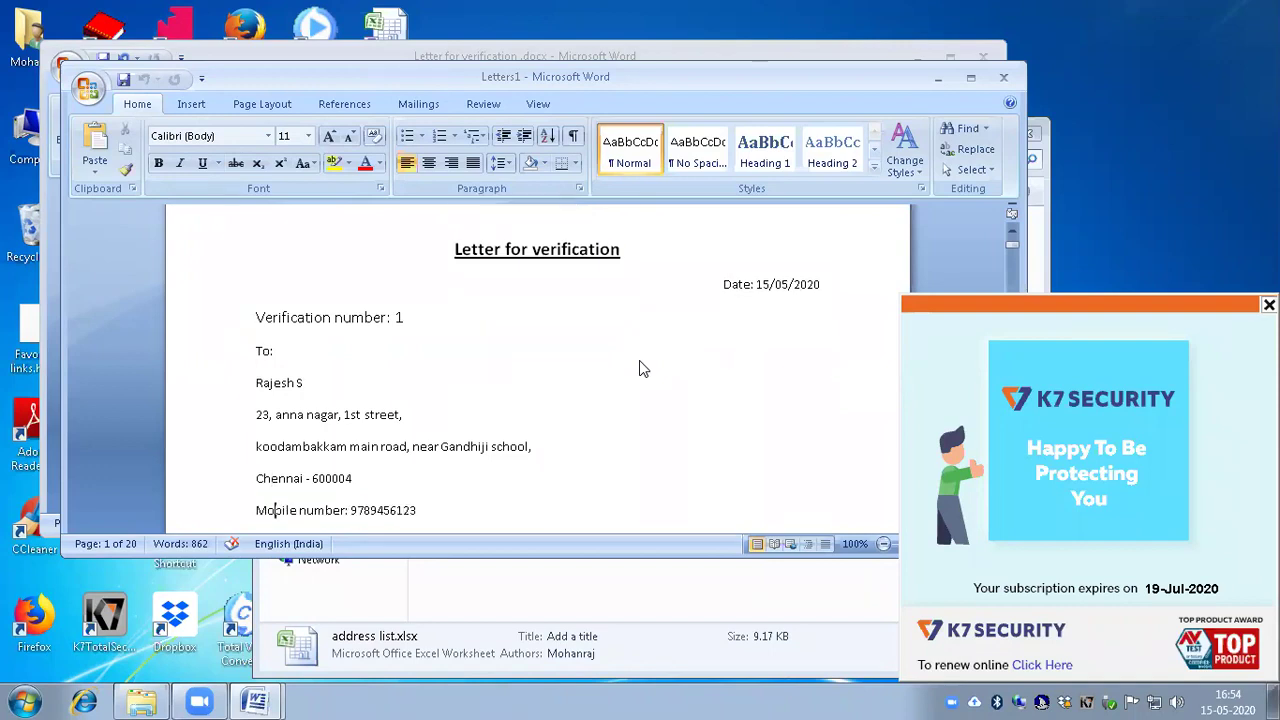
{"action": "key", "text": "Down"}
{"action": "key", "text": "Down"}
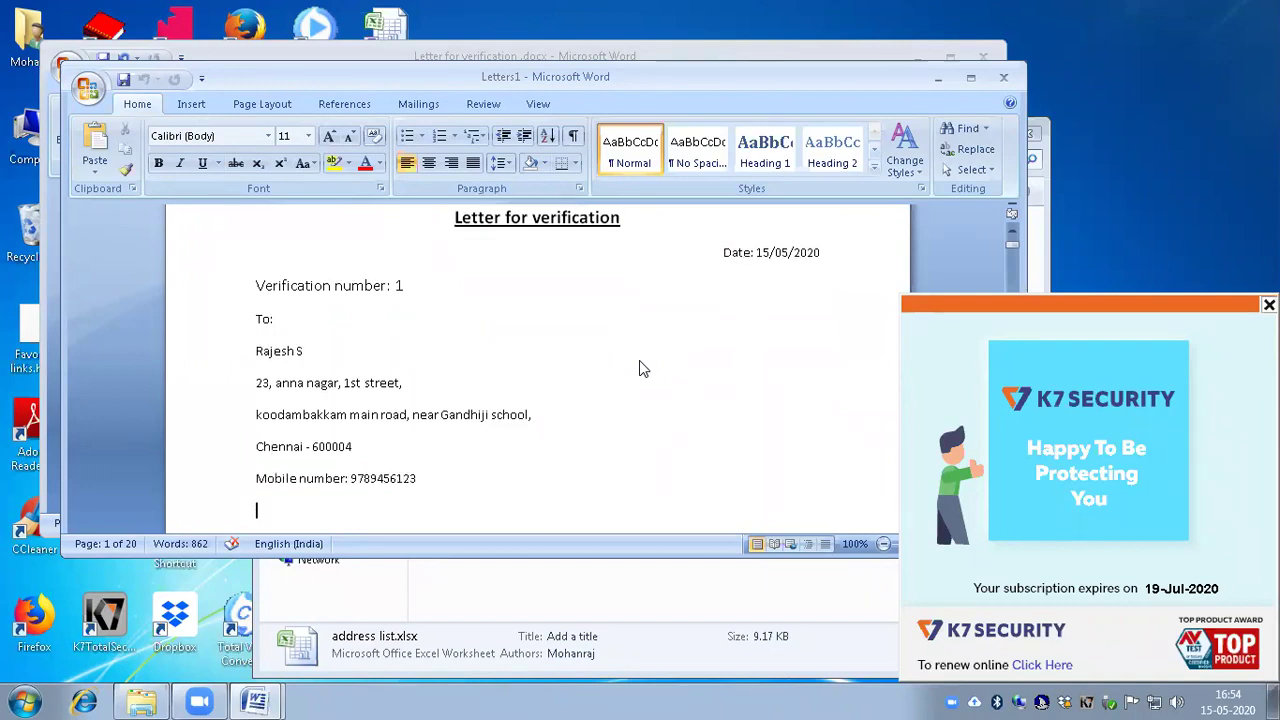
{"action": "key", "text": "Down"}
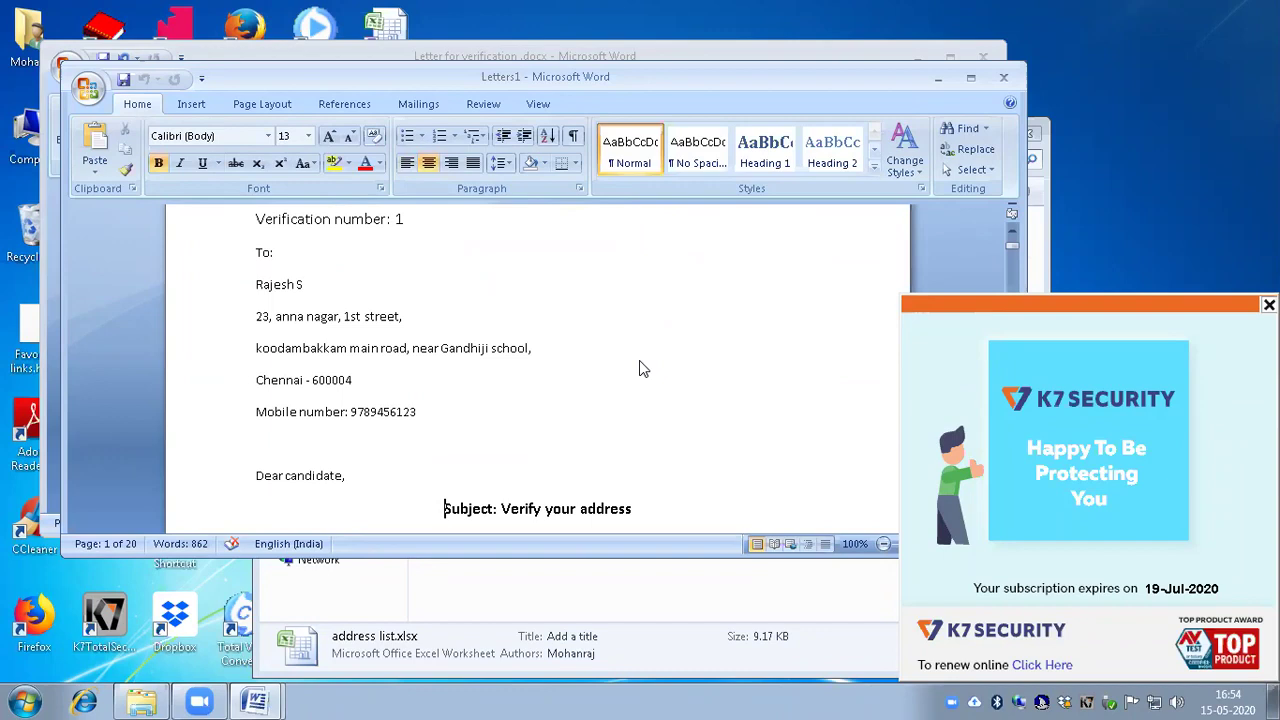
{"action": "key", "text": "Down"}
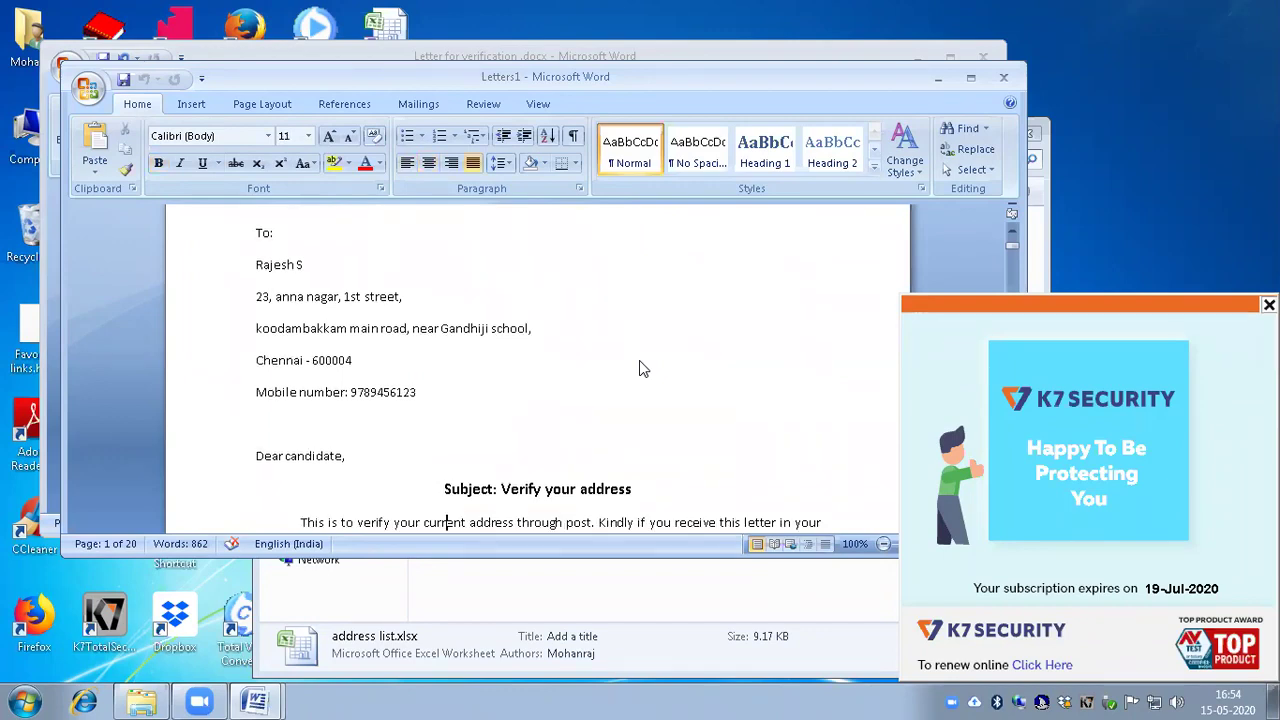
{"action": "key", "text": "Down"}
{"action": "key", "text": "Down"}
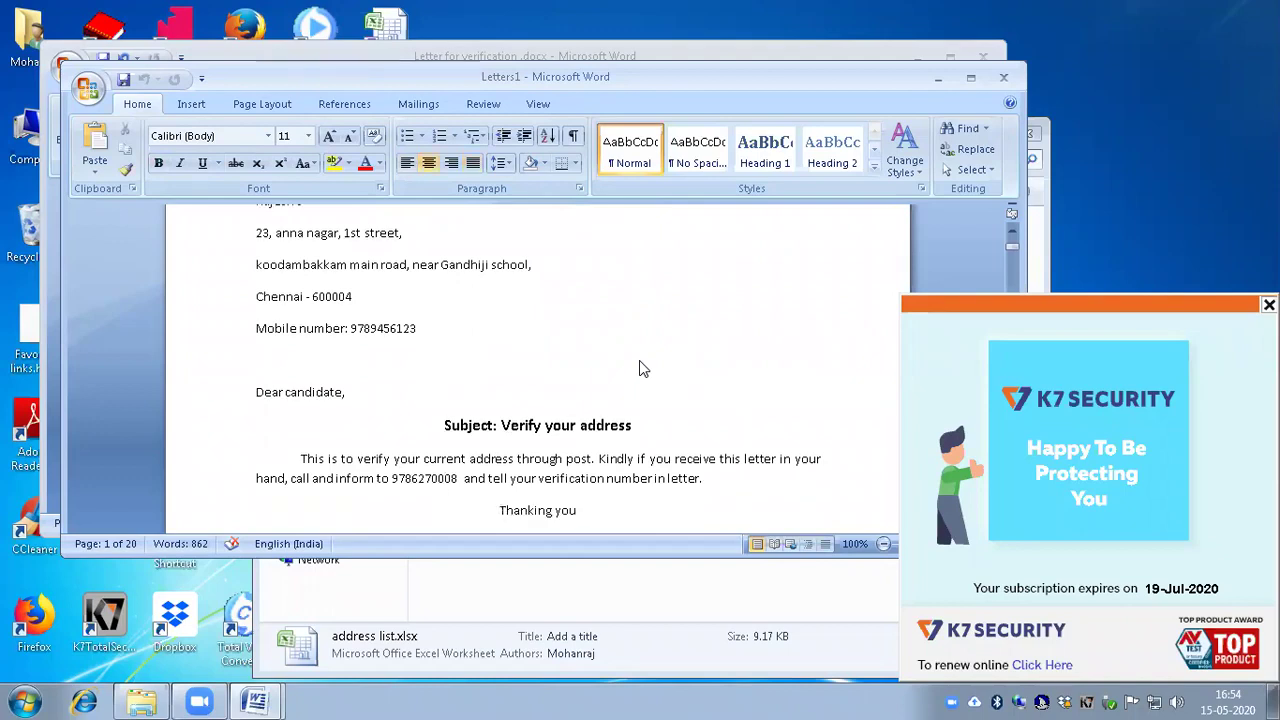
{"action": "key", "text": "Down"}
{"action": "key", "text": "Down"}
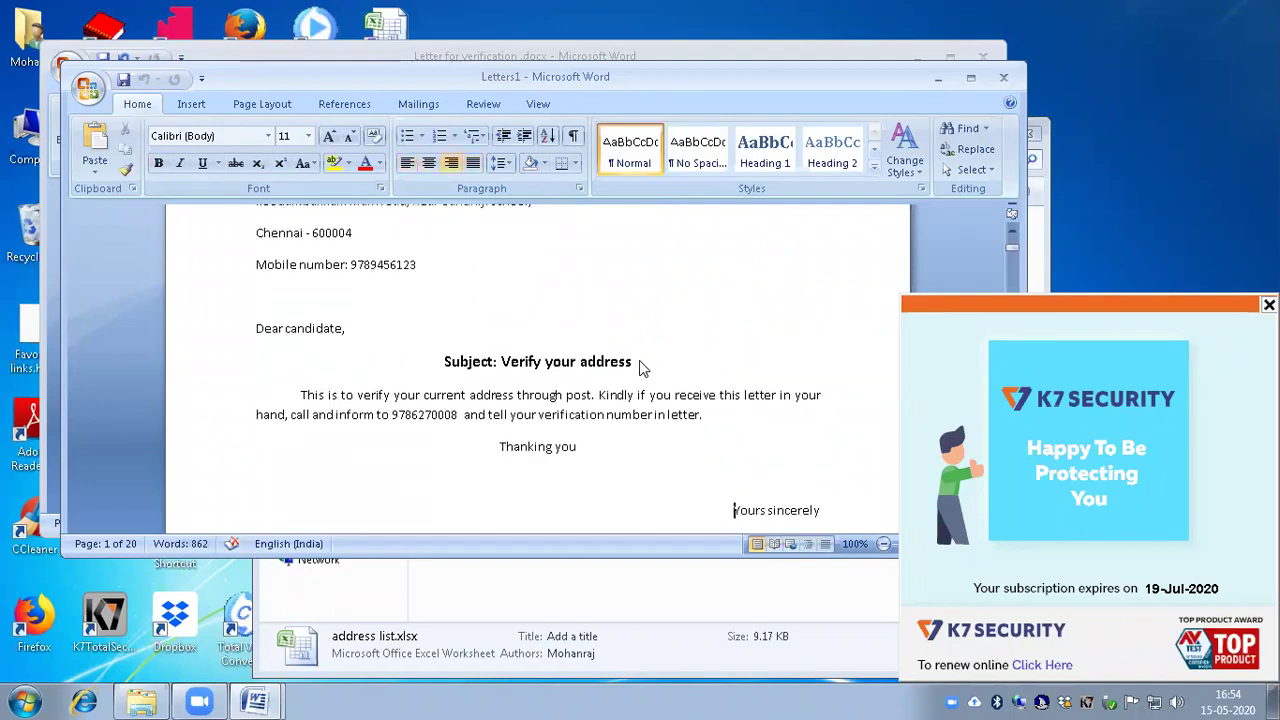
{"action": "key", "text": "Down"}
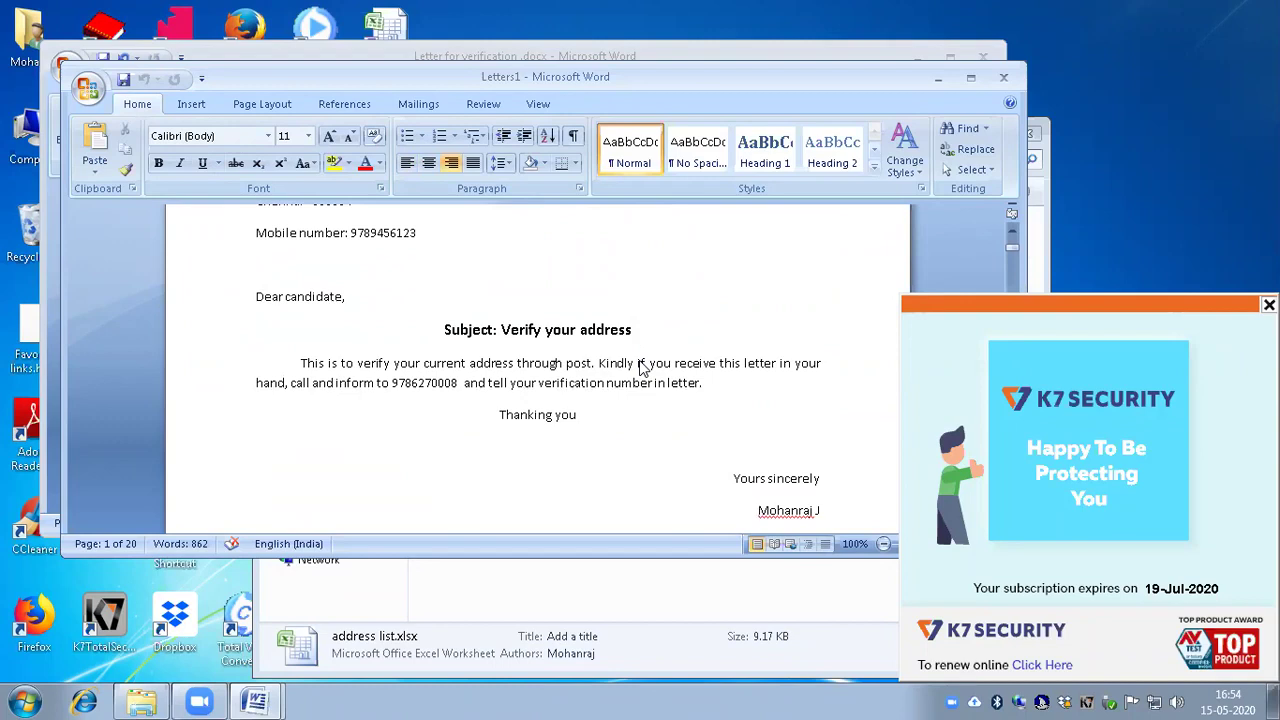
{"action": "key", "text": "Down"}
{"action": "key", "text": "Down"}
{"action": "key", "text": "Down"}
{"action": "key", "text": "Down"}
{"action": "key", "text": "Down"}
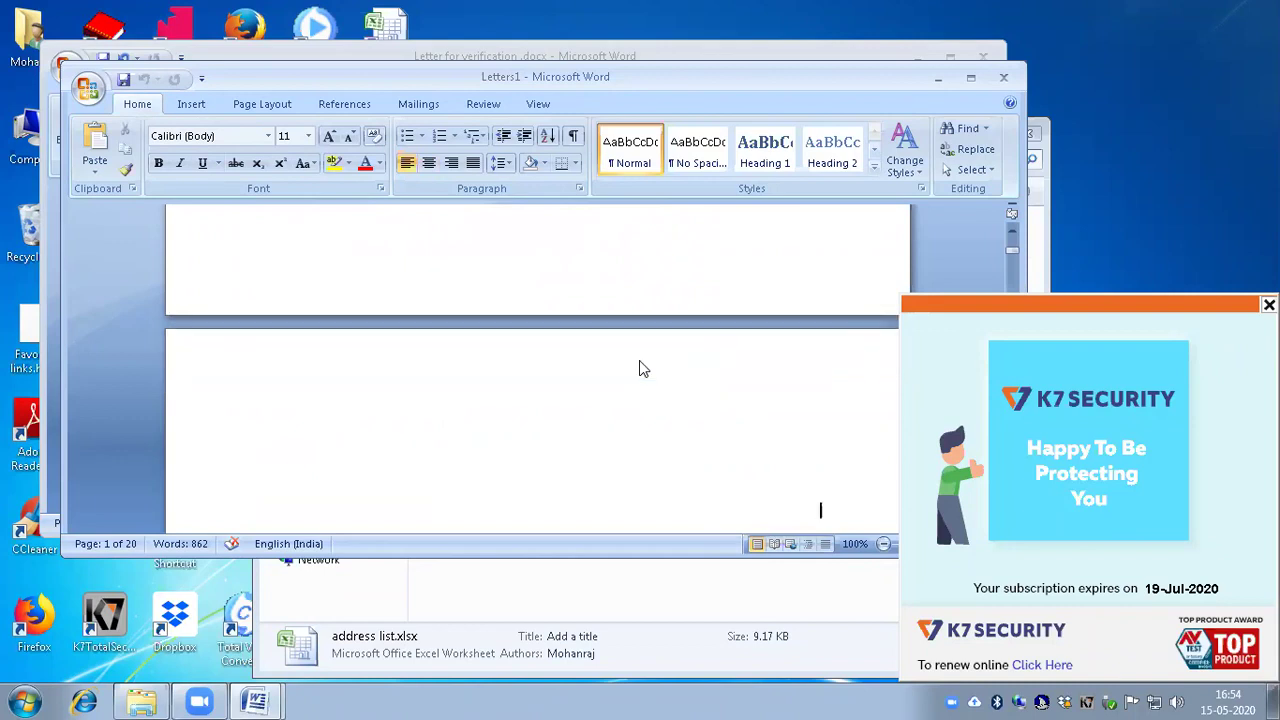
{"action": "type", "text": "Indian association  for the blind"}
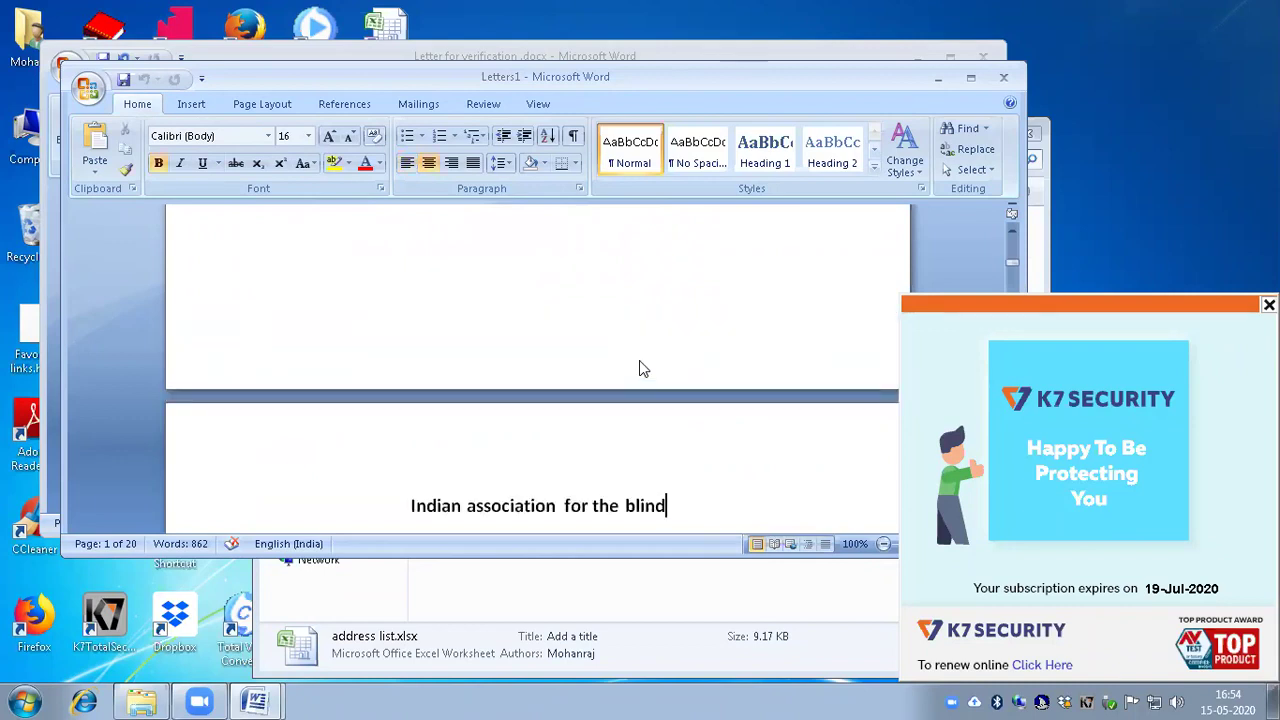
{"action": "key", "text": "Return"}
{"action": "type", "text": "Sundarrajanpatty, Arumbanur post, Alagar koil main road,"}
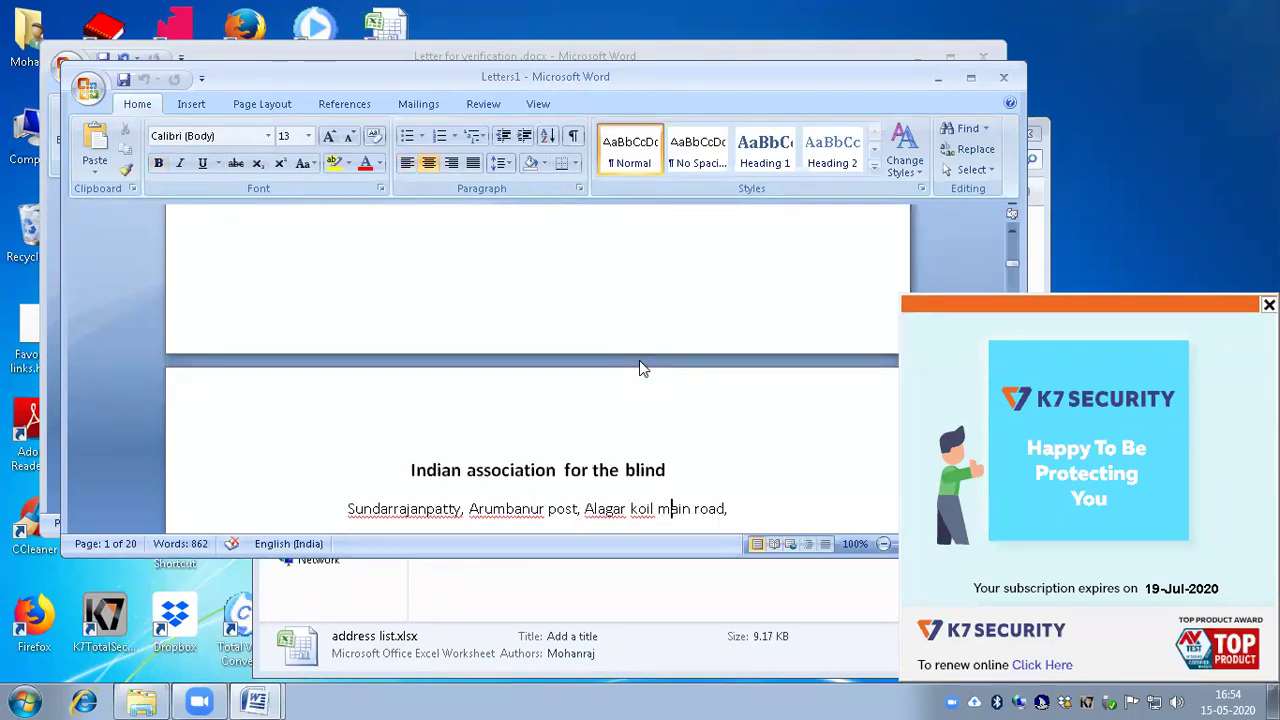
{"action": "key", "text": "Return"}
{"action": "type", "text": "Madurai – 625104."}
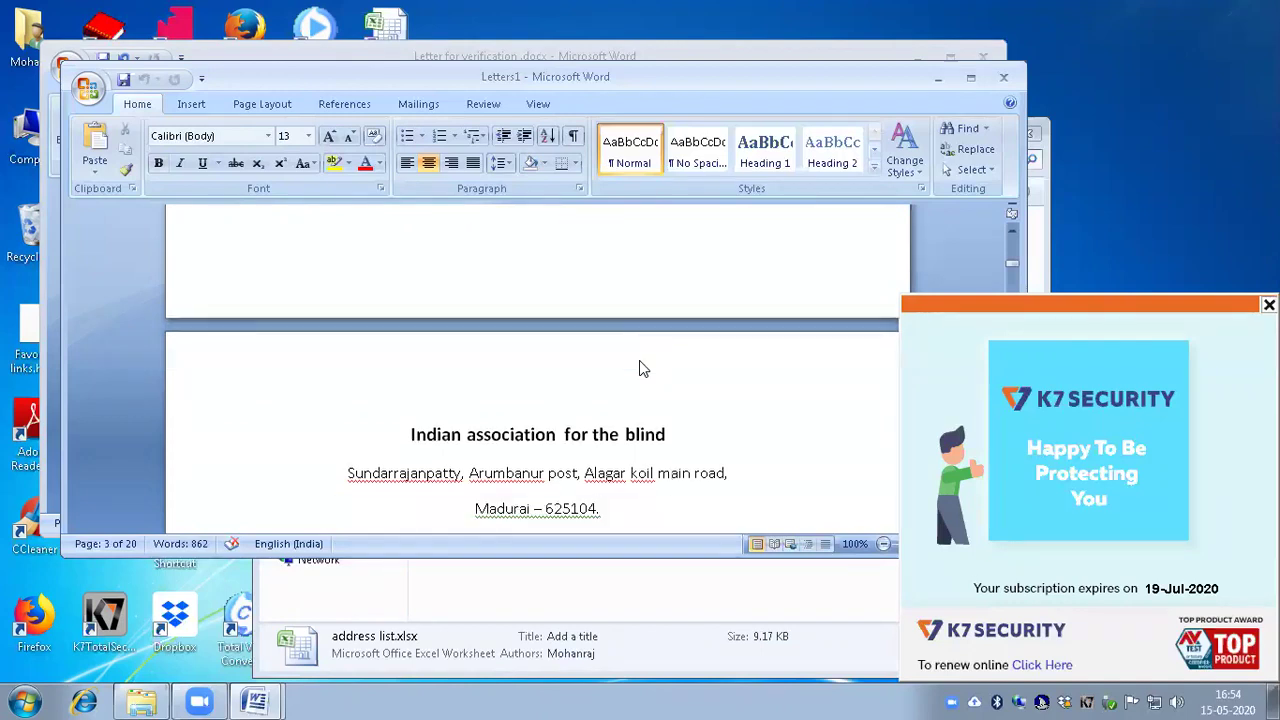
{"action": "key", "text": "Return"}
{"action": "key", "text": "ctrl+v"}
{"action": "key", "text": "Down"}
{"action": "key", "text": "Down"}
{"action": "key", "text": "Down"}
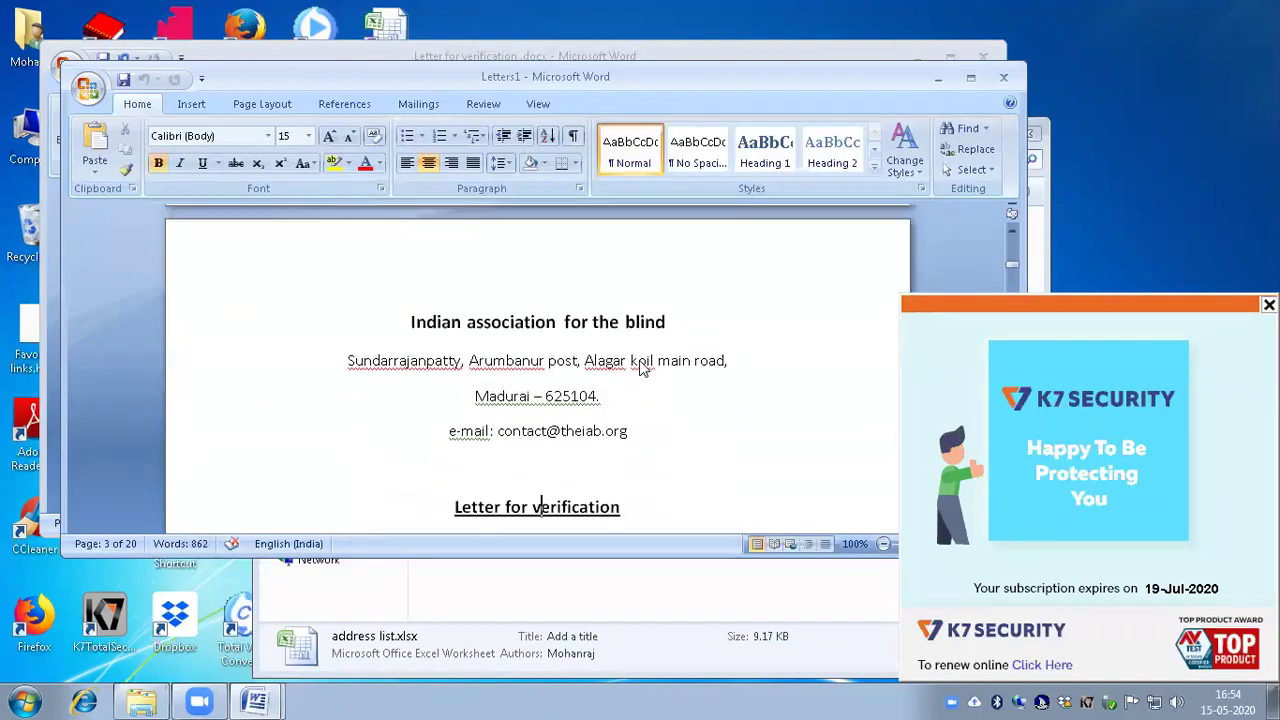
{"action": "key", "text": "End"}
{"action": "key", "text": "Return"}
{"action": "type", "text": "Verification number: 2"}
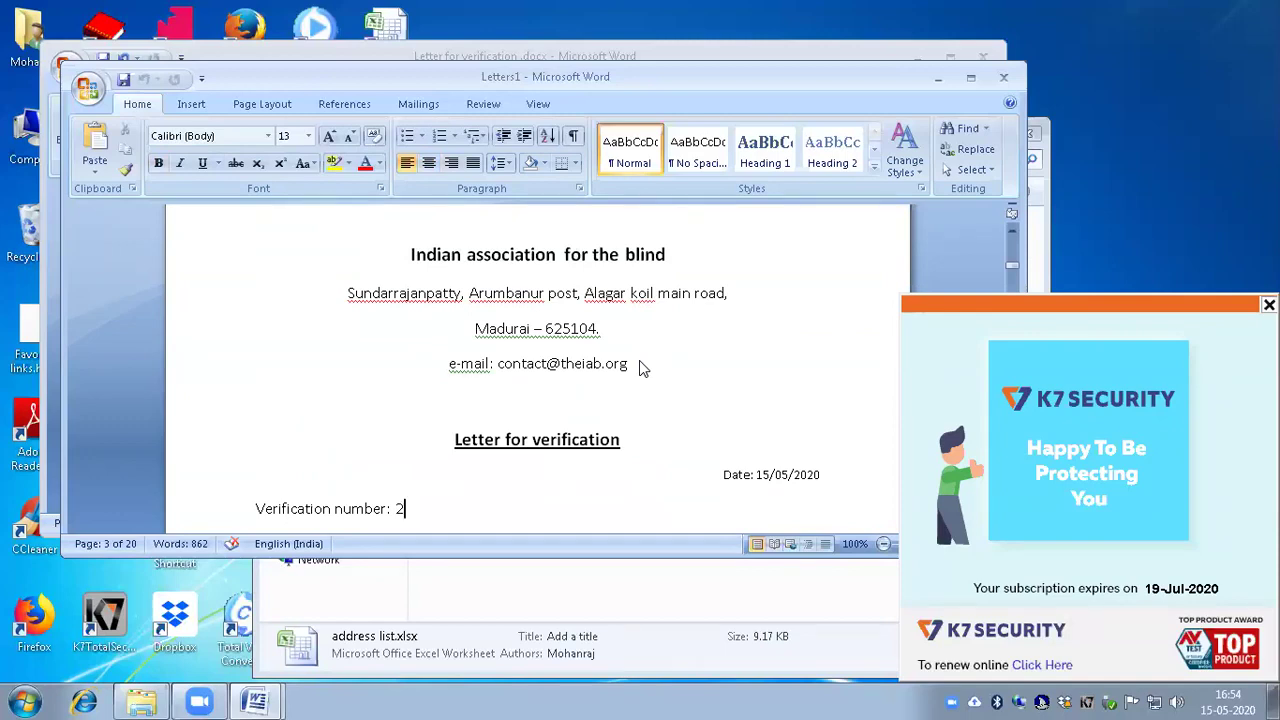
{"action": "key", "text": "Return"}
{"action": "type", "text": "To:"}
{"action": "key", "text": "Return"}
{"action": "type", "text": "Manikandan R"}
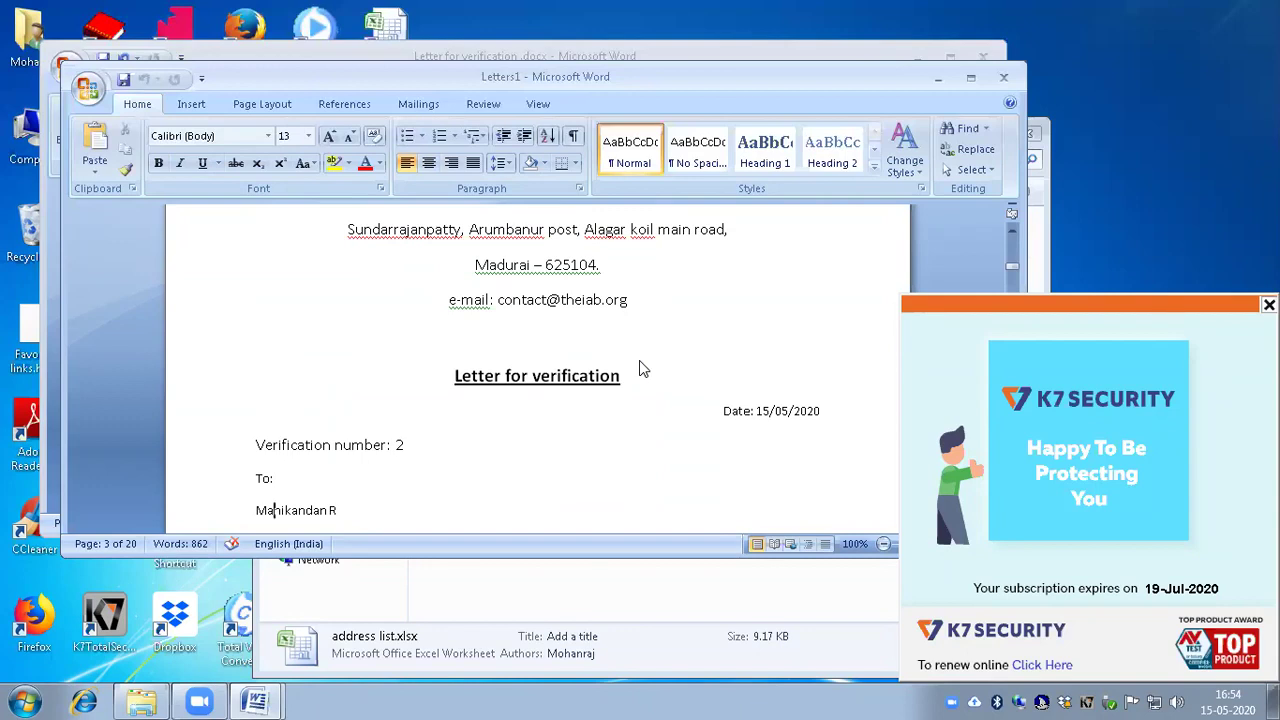
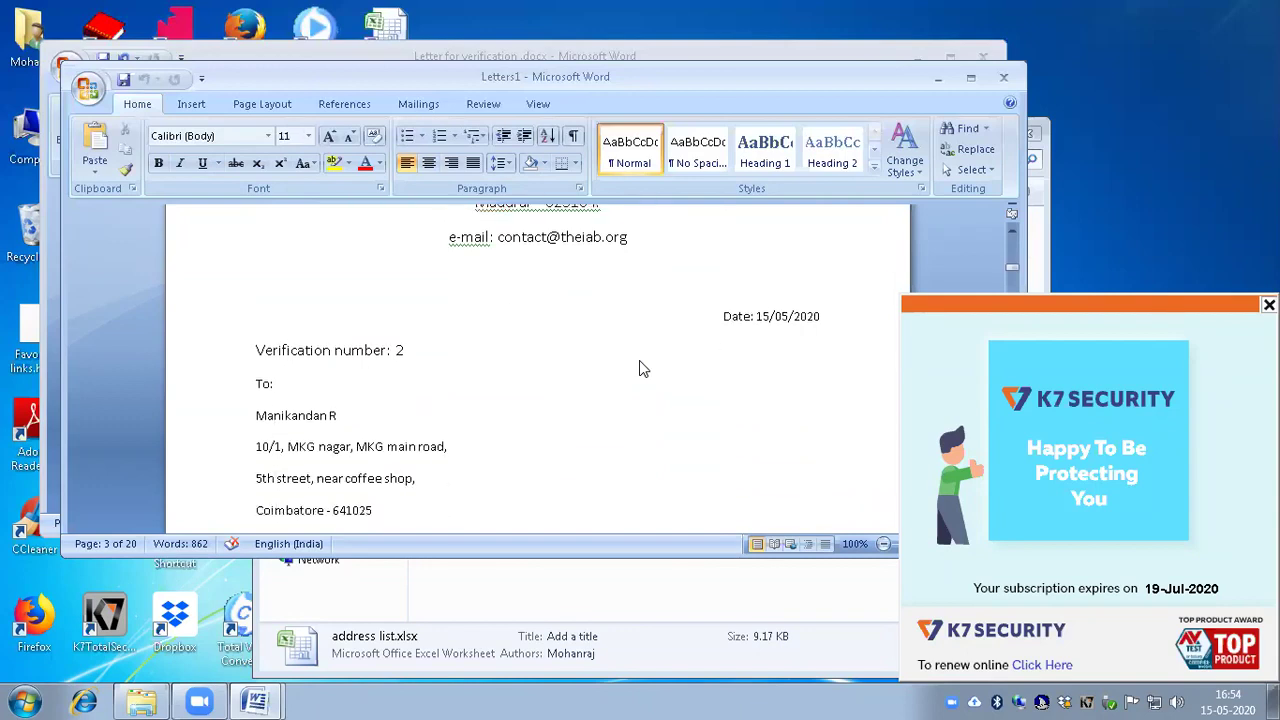
{"action": "key", "text": "ctrl+v"}
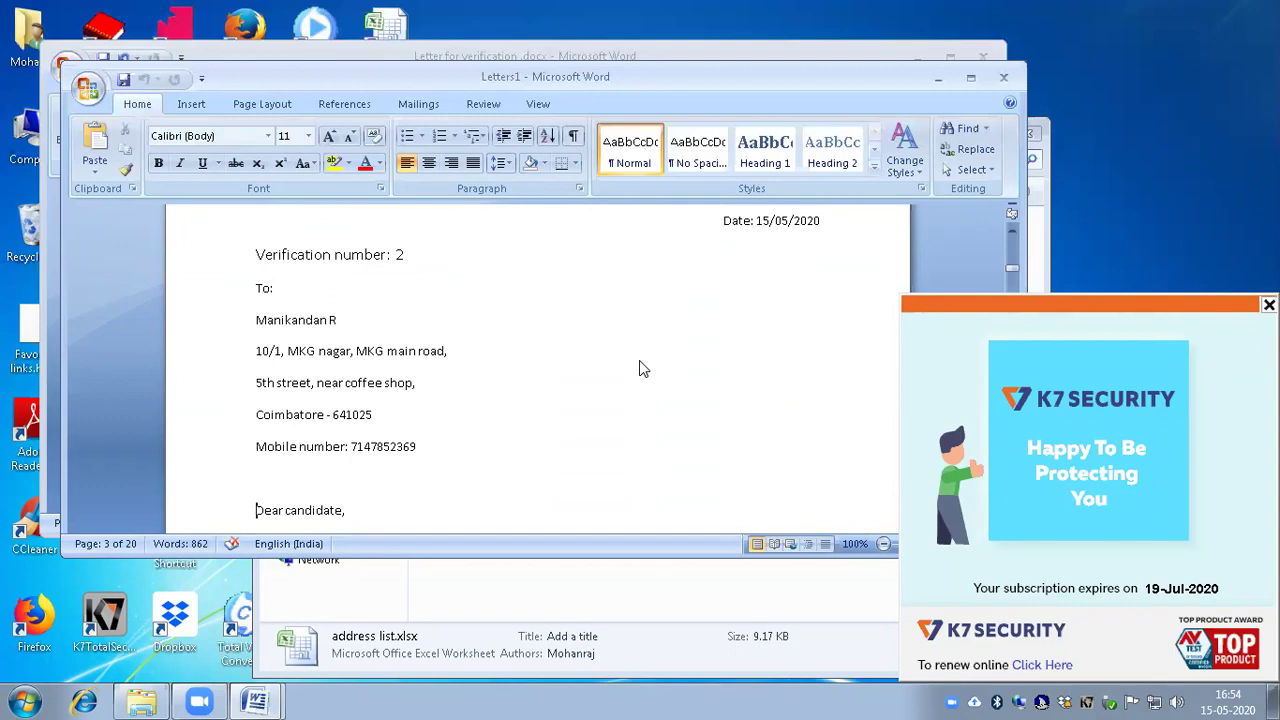
{"action": "key", "text": "Down"}
{"action": "key", "text": "Down"}
{"action": "key", "text": "Down"}
{"action": "key", "text": "Down"}
{"action": "key", "text": "Down"}
{"action": "key", "text": "Down"}
{"action": "key", "text": "Down"}
{"action": "key", "text": "Down"}
{"action": "key", "text": "Down"}
{"action": "key", "text": "Down"}
{"action": "key", "text": "Down"}
{"action": "key", "text": "Down"}
{"action": "key", "text": "Down"}
{"action": "key", "text": "Down"}
{"action": "key", "text": "Down"}
{"action": "key", "text": "Down"}
{"action": "key", "text": "Down"}
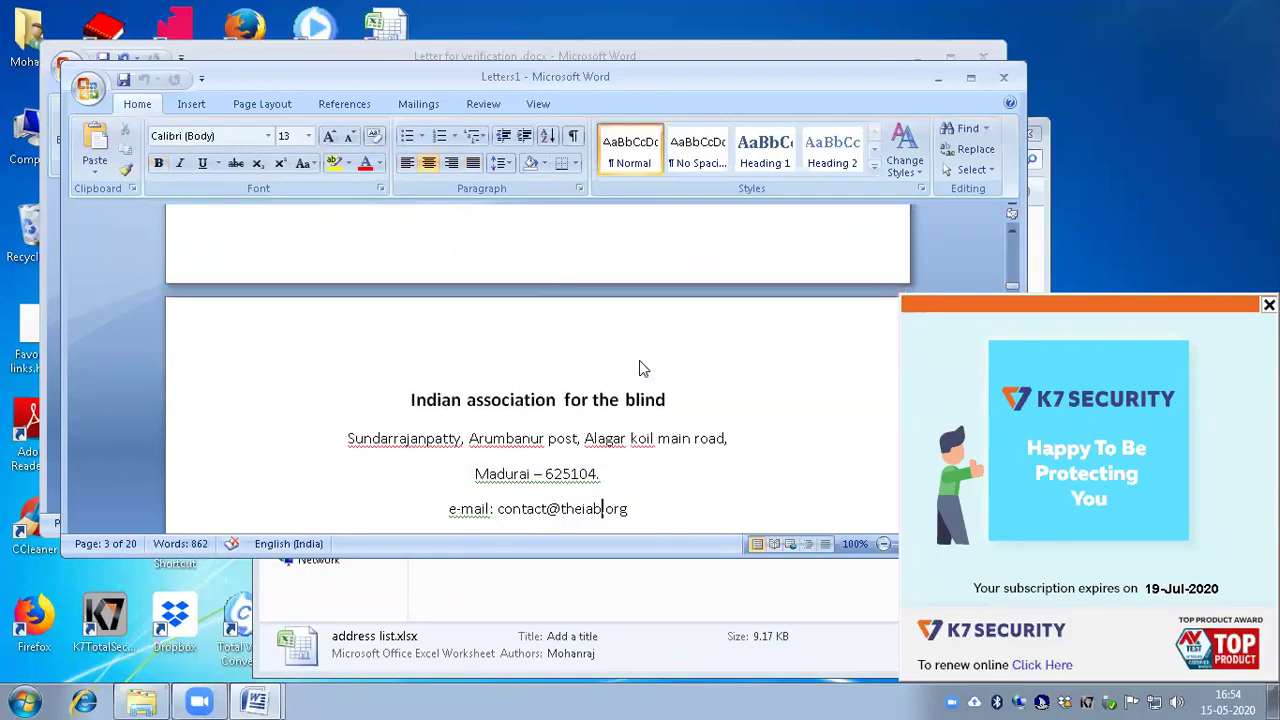
{"action": "key", "text": "Down"}
{"action": "key", "text": "Down"}
{"action": "key", "text": "Down"}
{"action": "key", "text": "Down"}
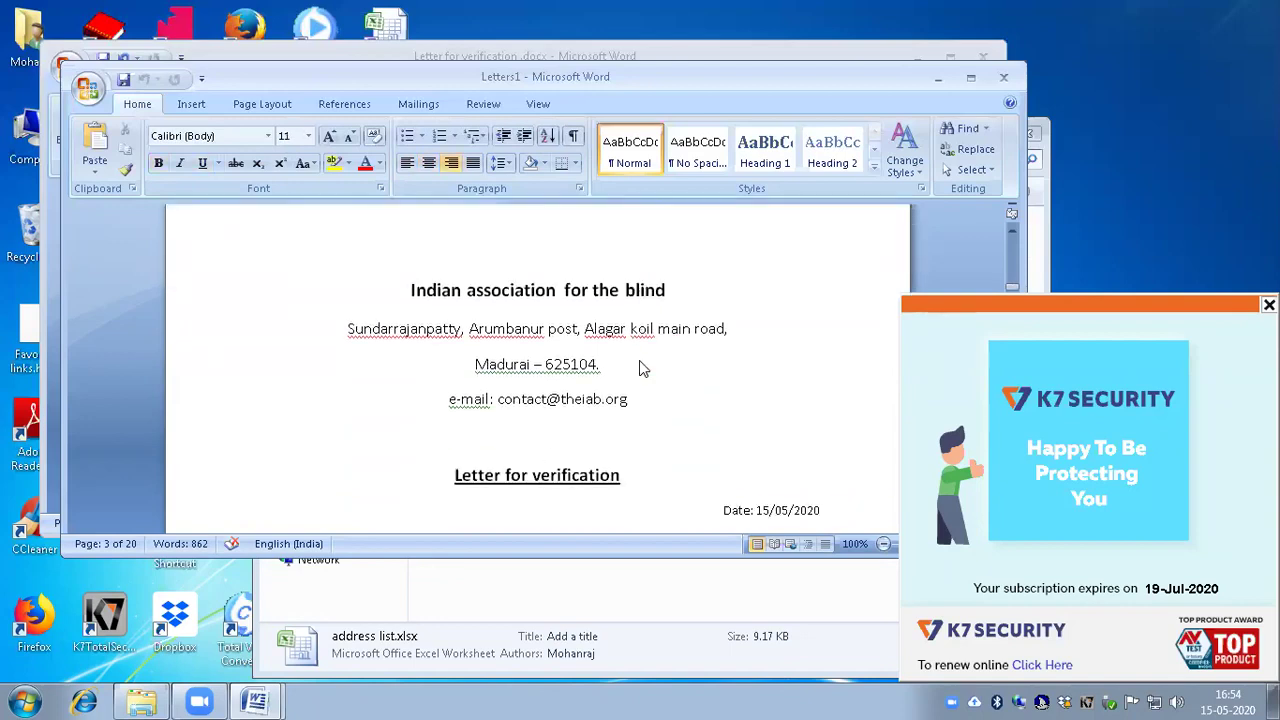
{"action": "key", "text": "Down"}
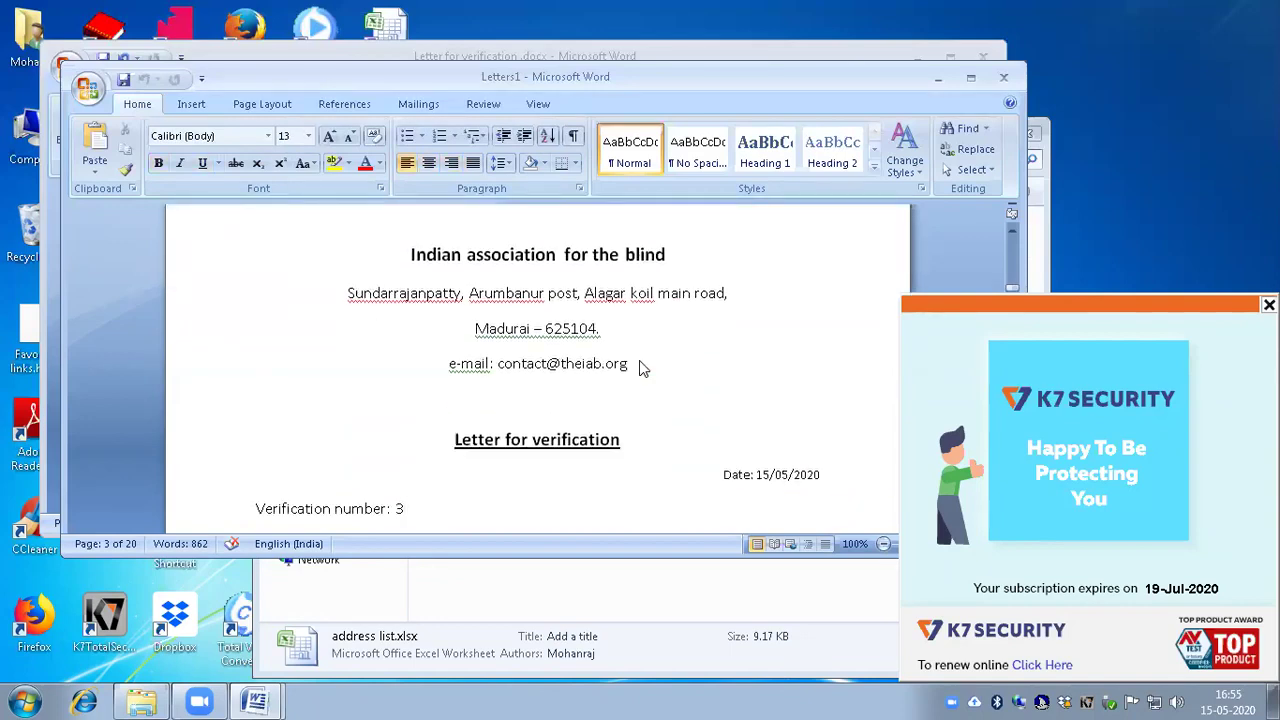
Step: Read down to letter 4's letterhead and bring up Save As with Ctrl+S
{"action": "key", "text": "Down"}
{"action": "key", "text": "Down"}
{"action": "key", "text": "Down"}
{"action": "key", "text": "Down"}
{"action": "key", "text": "Down"}
{"action": "key", "text": "Down"}
{"action": "key", "text": "Down"}
{"action": "key", "text": "Down"}
{"action": "key", "text": "Down"}
{"action": "key", "text": "Down"}
{"action": "key", "text": "Down"}
{"action": "key", "text": "Down"}
{"action": "key", "text": "Down"}
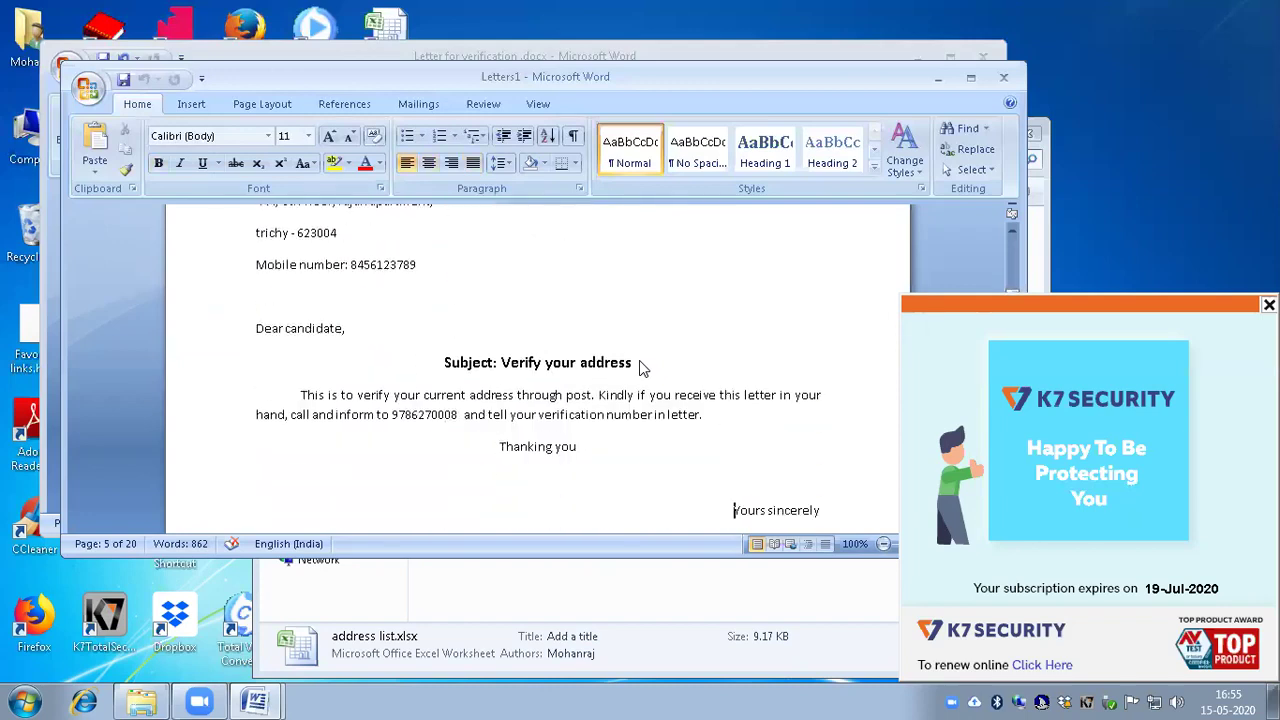
{"action": "key", "text": "Down"}
{"action": "key", "text": "Down"}
{"action": "key", "text": "Down"}
{"action": "key", "text": "Down"}
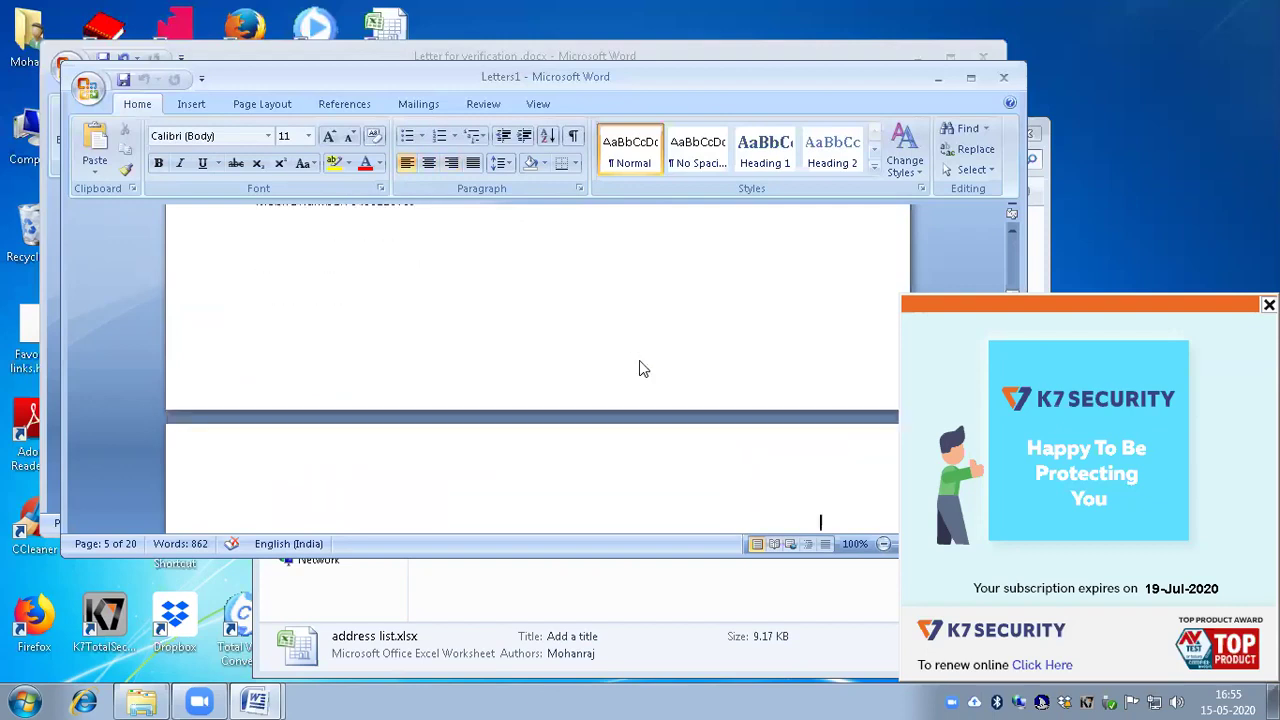
{"action": "key", "text": "Down"}
{"action": "key", "text": "Down"}
{"action": "key", "text": "Down"}
{"action": "key", "text": "Down"}
{"action": "key", "text": "Down"}
{"action": "key", "text": "Down"}
{"action": "key", "text": "Down"}
{"action": "key", "text": "Down"}
{"action": "key", "text": "Down"}
{"action": "key", "text": "Down"}
{"action": "key", "text": "Down"}
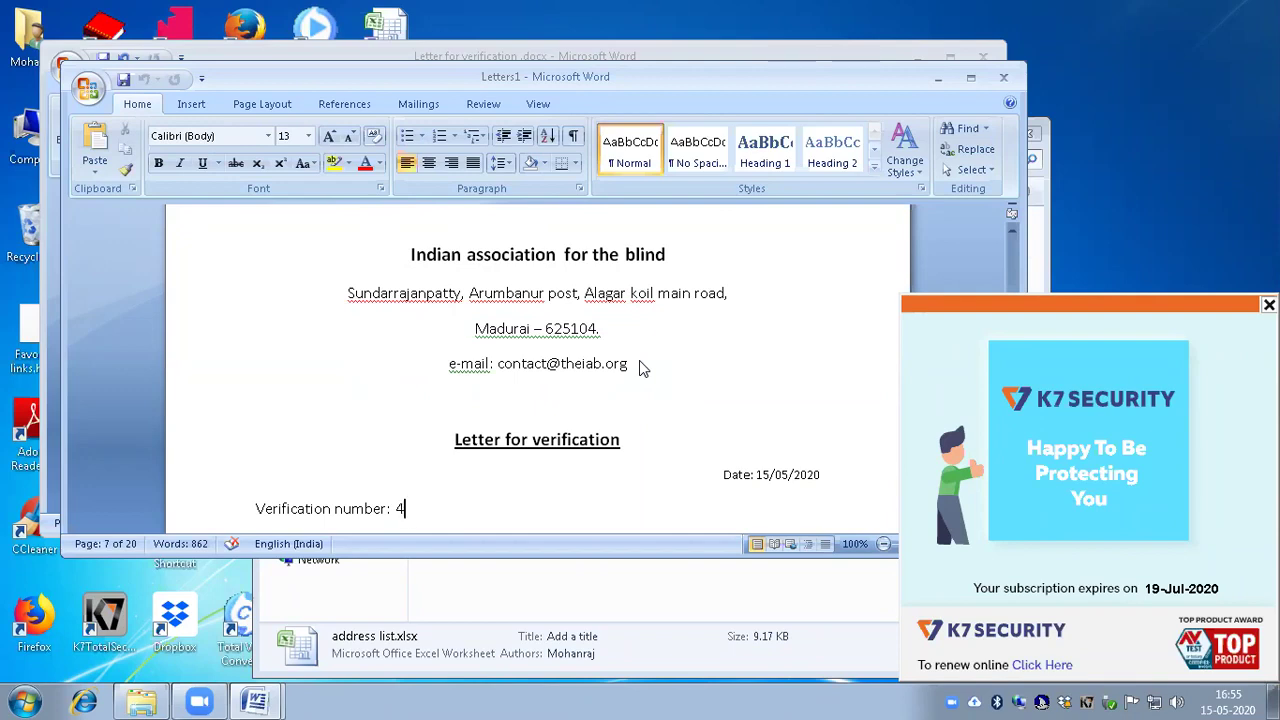
{"action": "key", "text": "ctrl+s"}
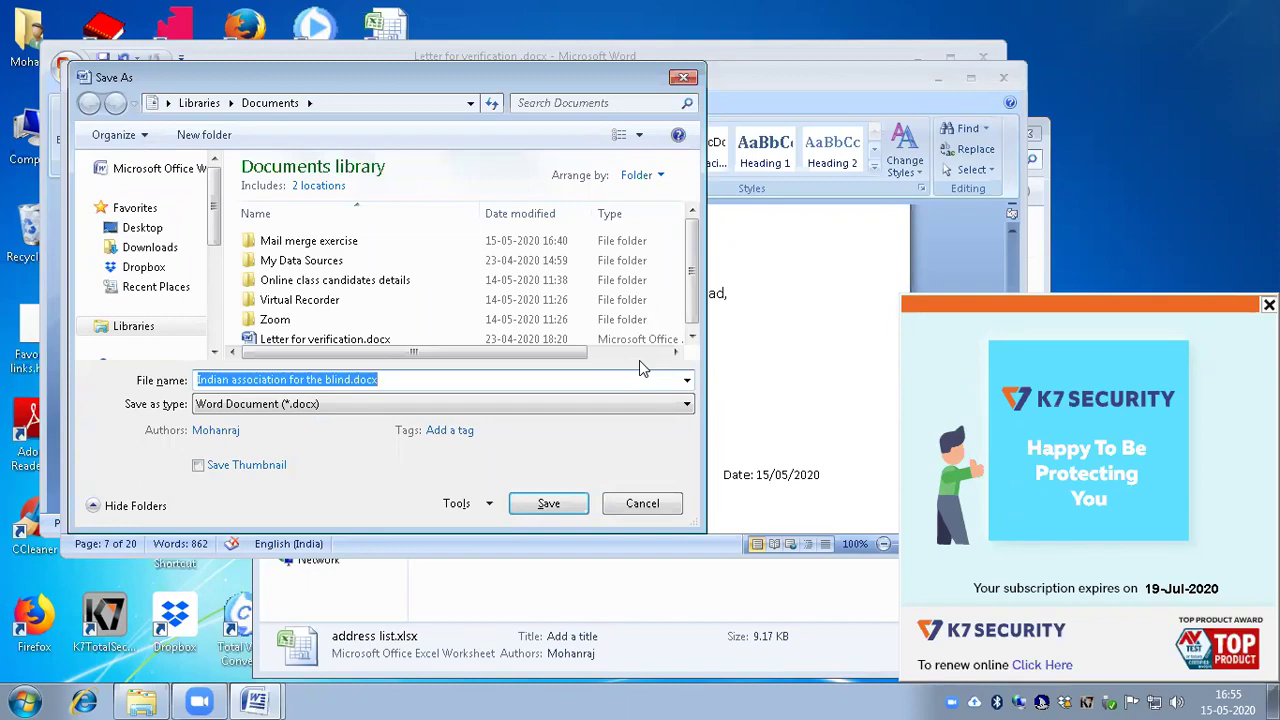
Step: Save the merged letters as d:\Indian association for the blind.docx
{"action": "key", "text": "End"}
{"action": "type", "text": "ad"}
{"action": "key", "text": "BackSpace"}
{"action": "key", "text": "BackSpace"}
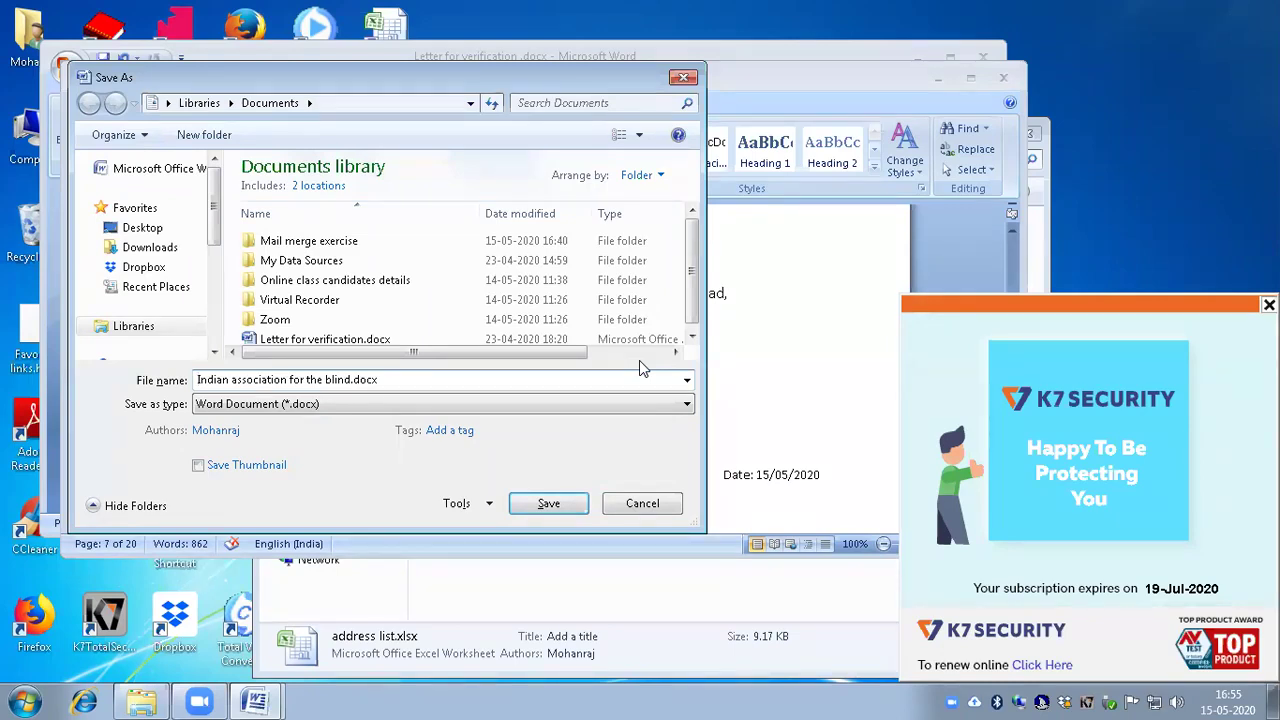
{"action": "type", "text": "d:\\"}
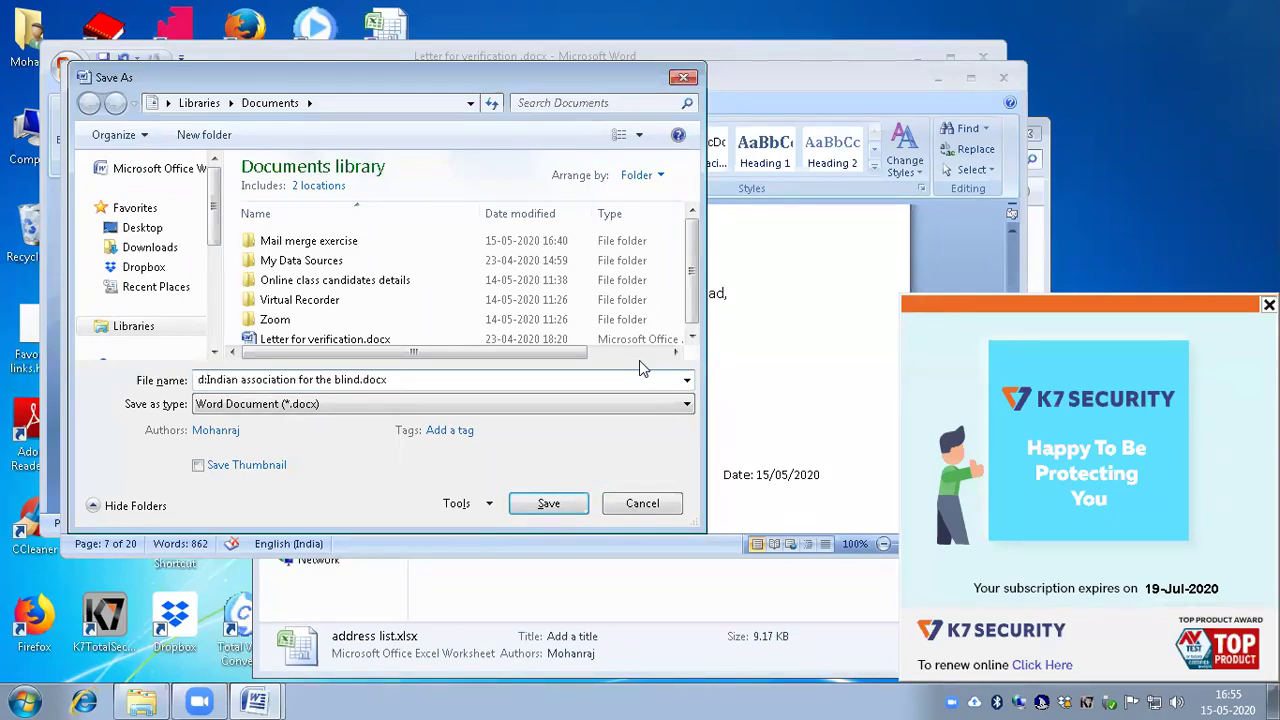
{"action": "key", "text": "Return"}
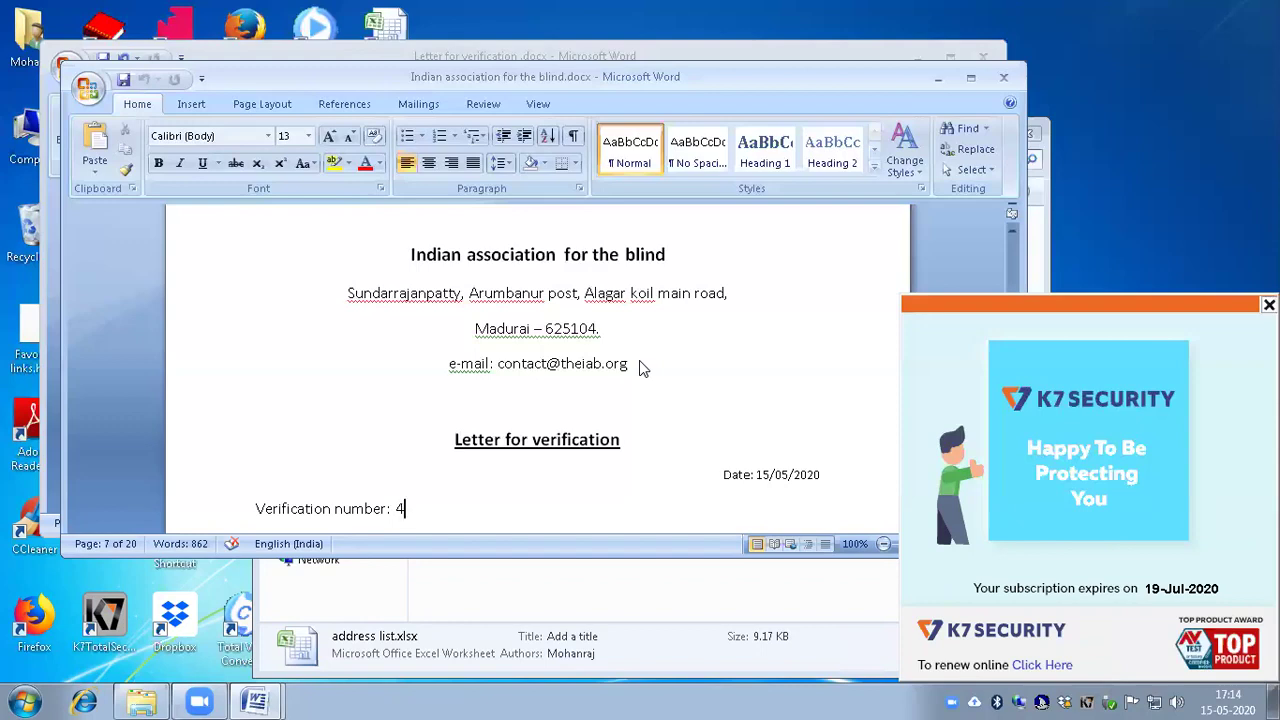
{"action": "key", "text": "alt+Tab"}
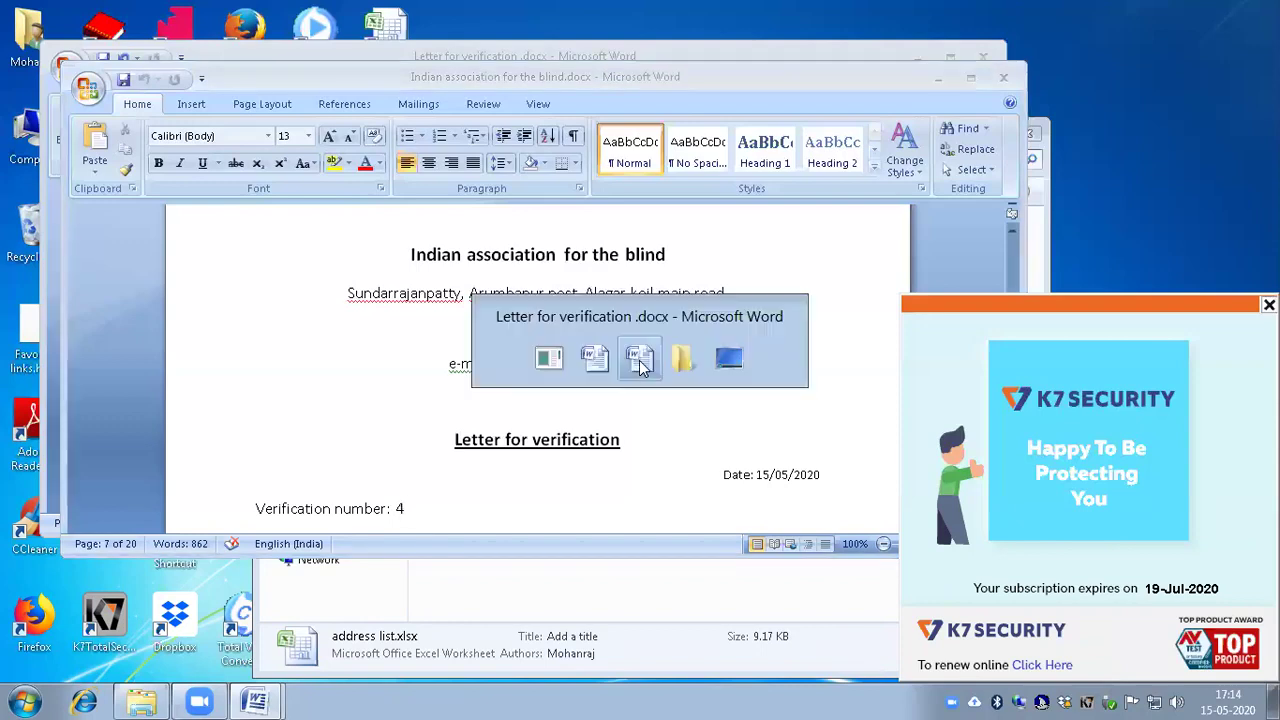
{"action": "key", "text": "alt+Tab"}
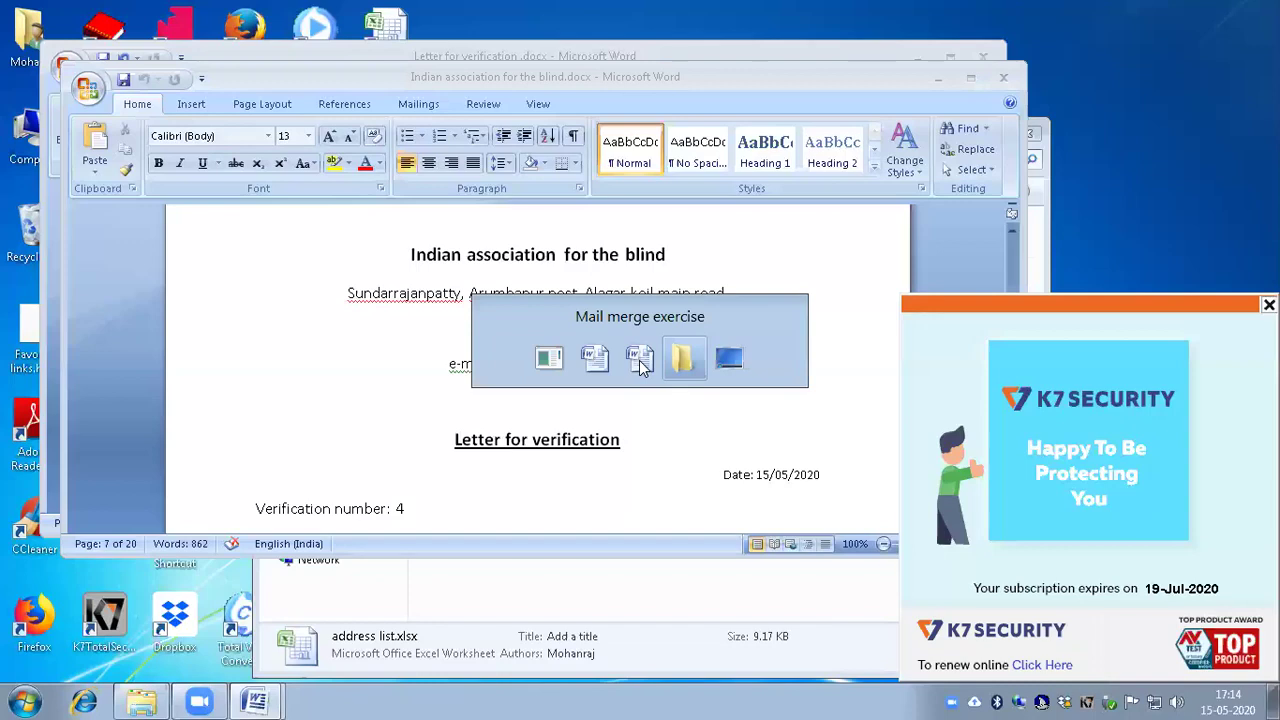
{"action": "key", "text": "Return"}
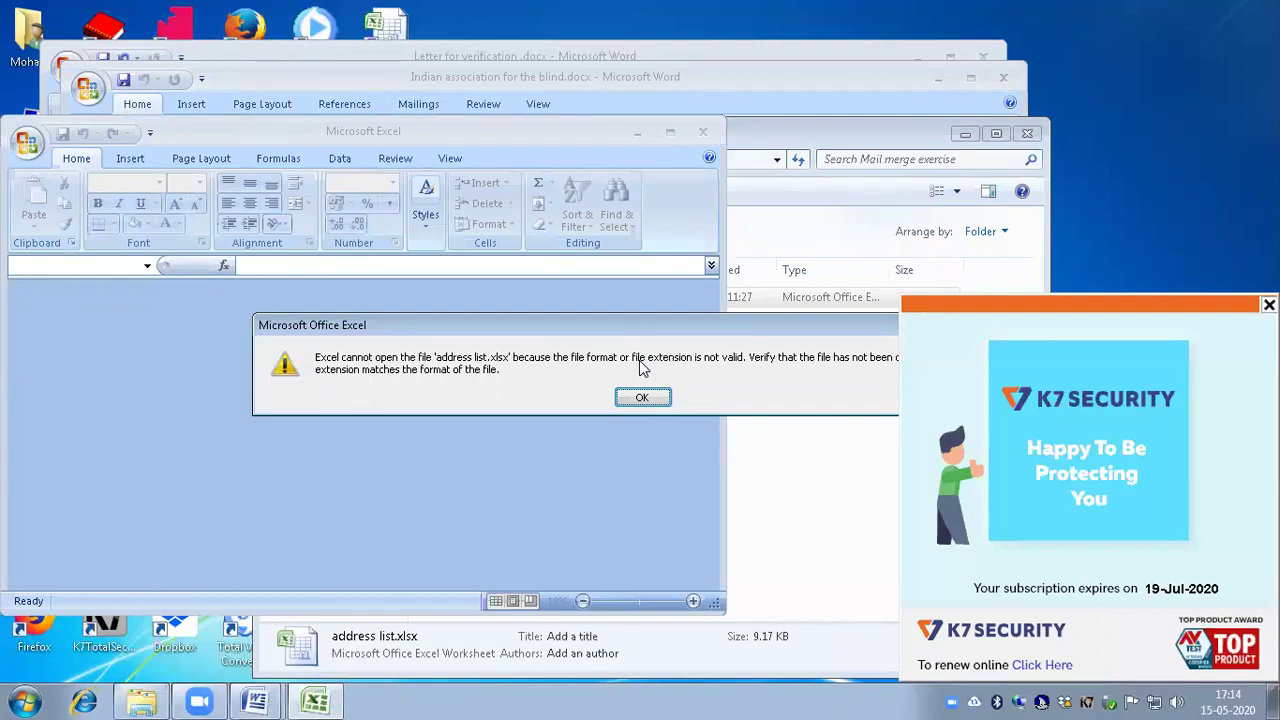
{"action": "key", "text": "Return"}
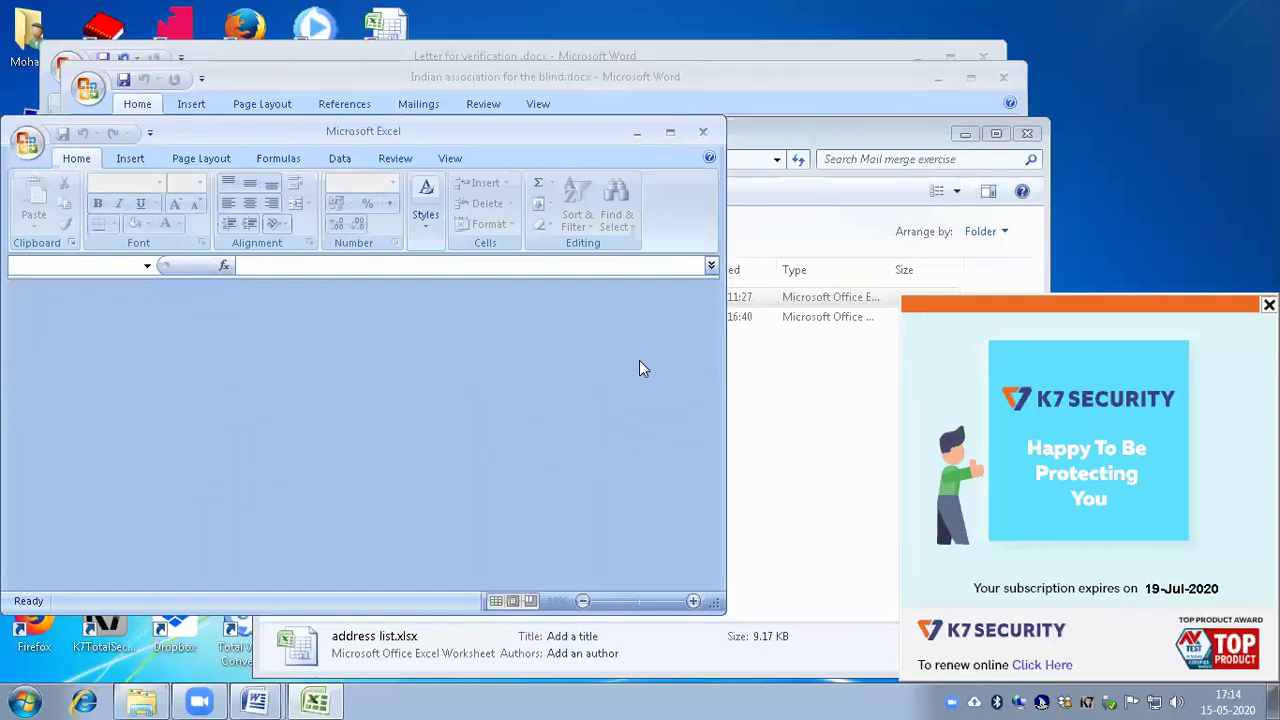
{"action": "key", "text": "alt+Tab"}
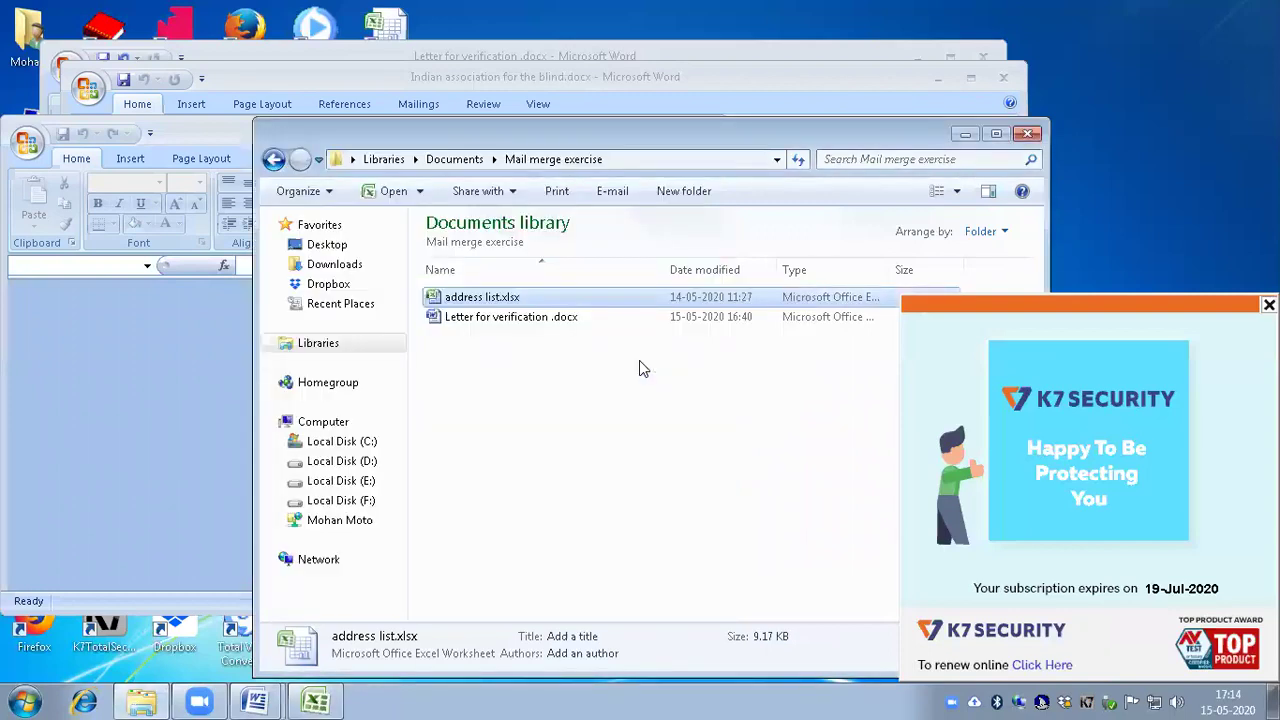
{"action": "key", "text": "alt+Tab"}
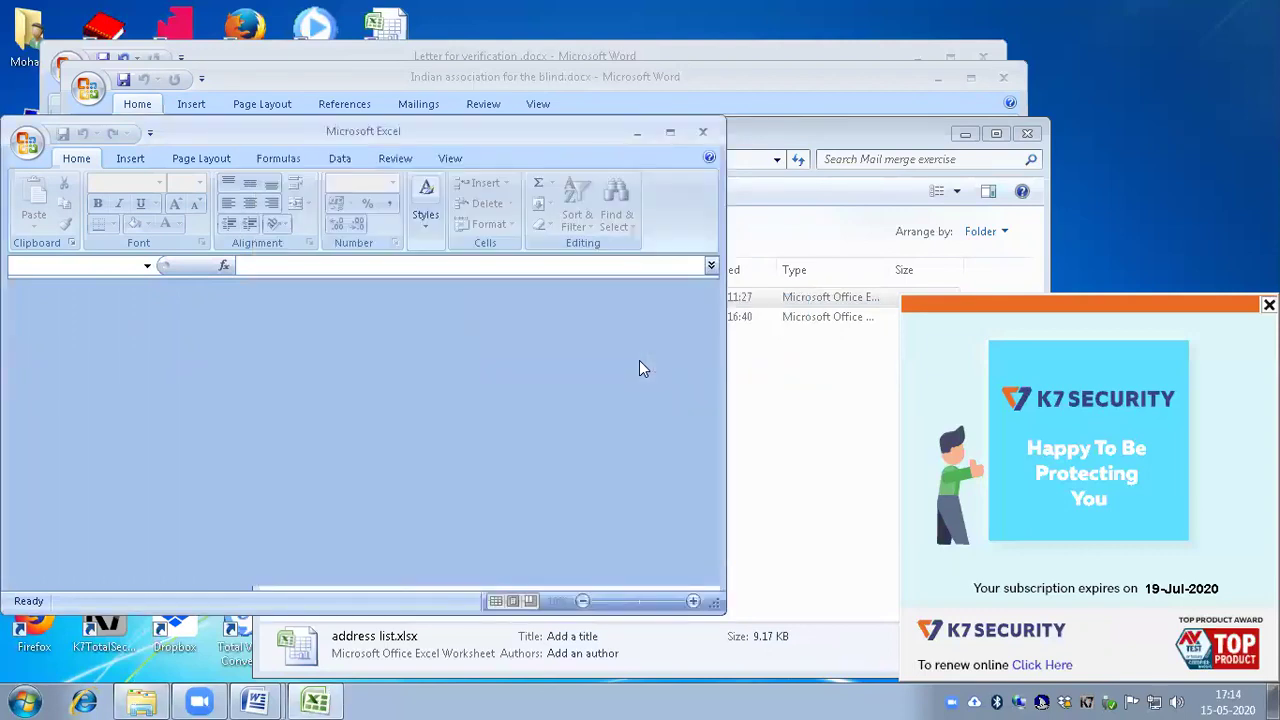
{"action": "key", "text": "alt+F4"}
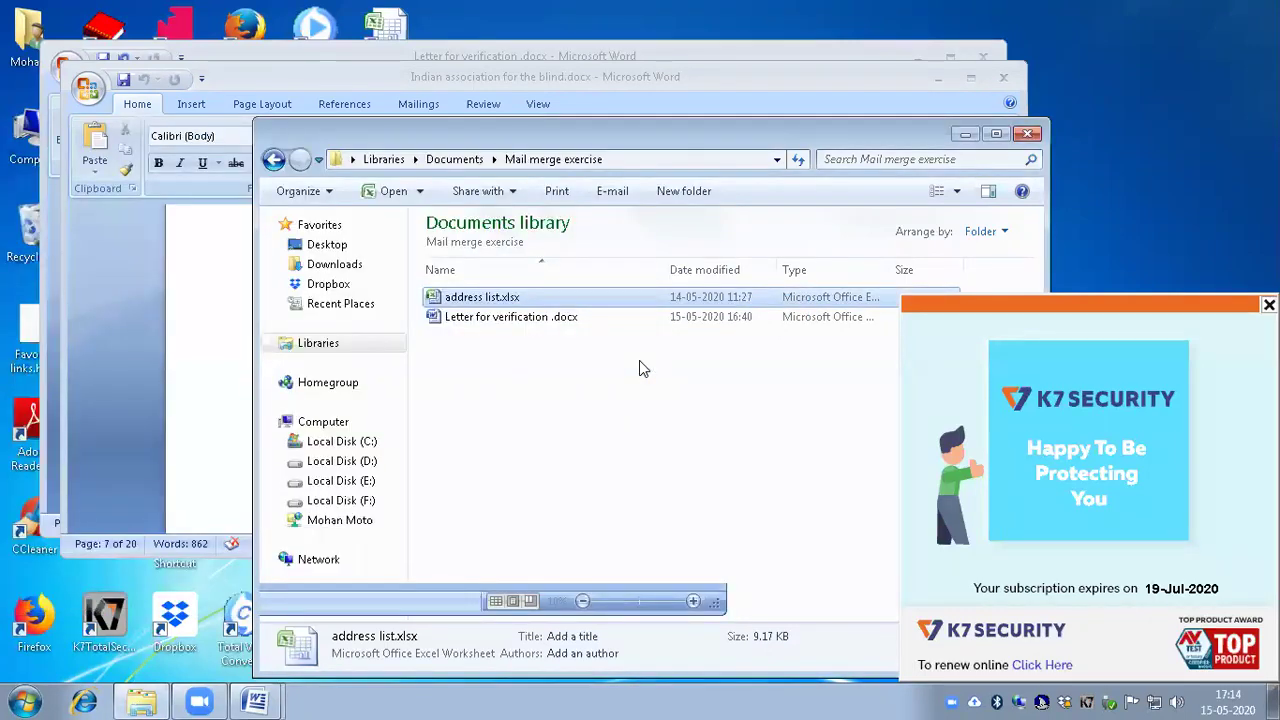
{"action": "key", "text": "super+r"}
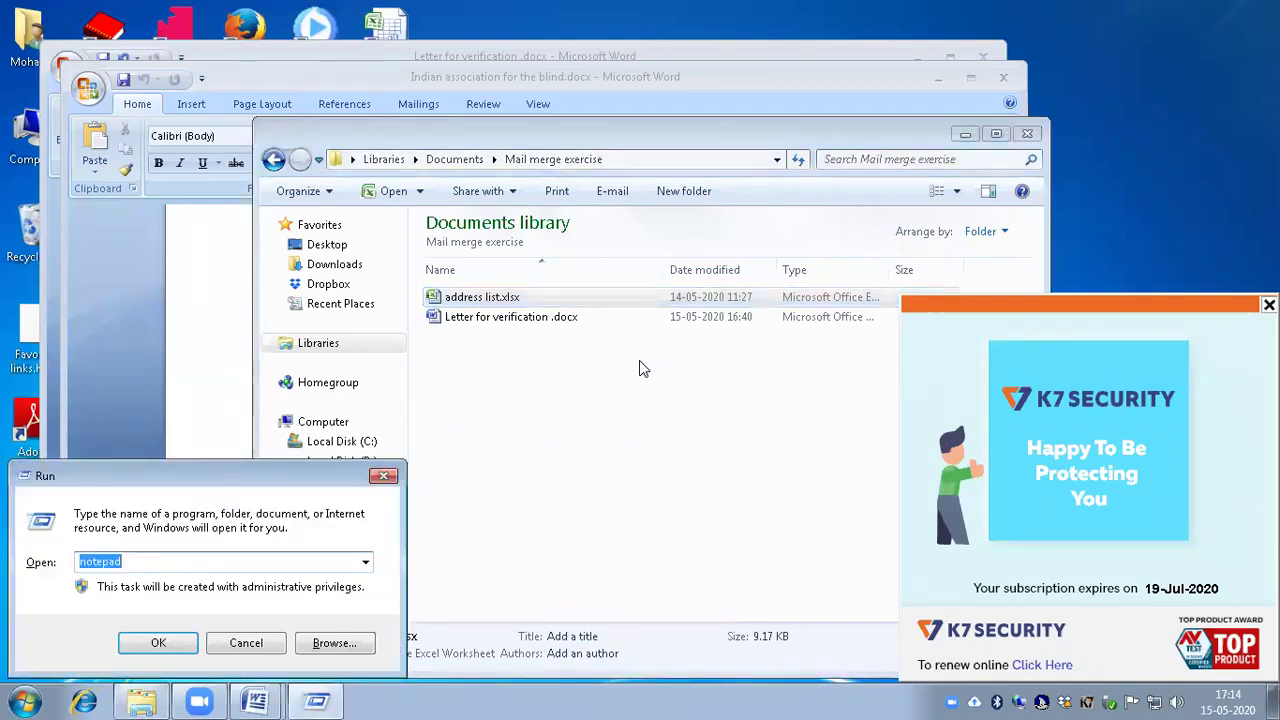
{"action": "type", "text": "d:"}
{"action": "key", "text": "Return"}
{"action": "key", "text": "Down"}
{"action": "key", "text": "Up"}
{"action": "key", "text": "m"}
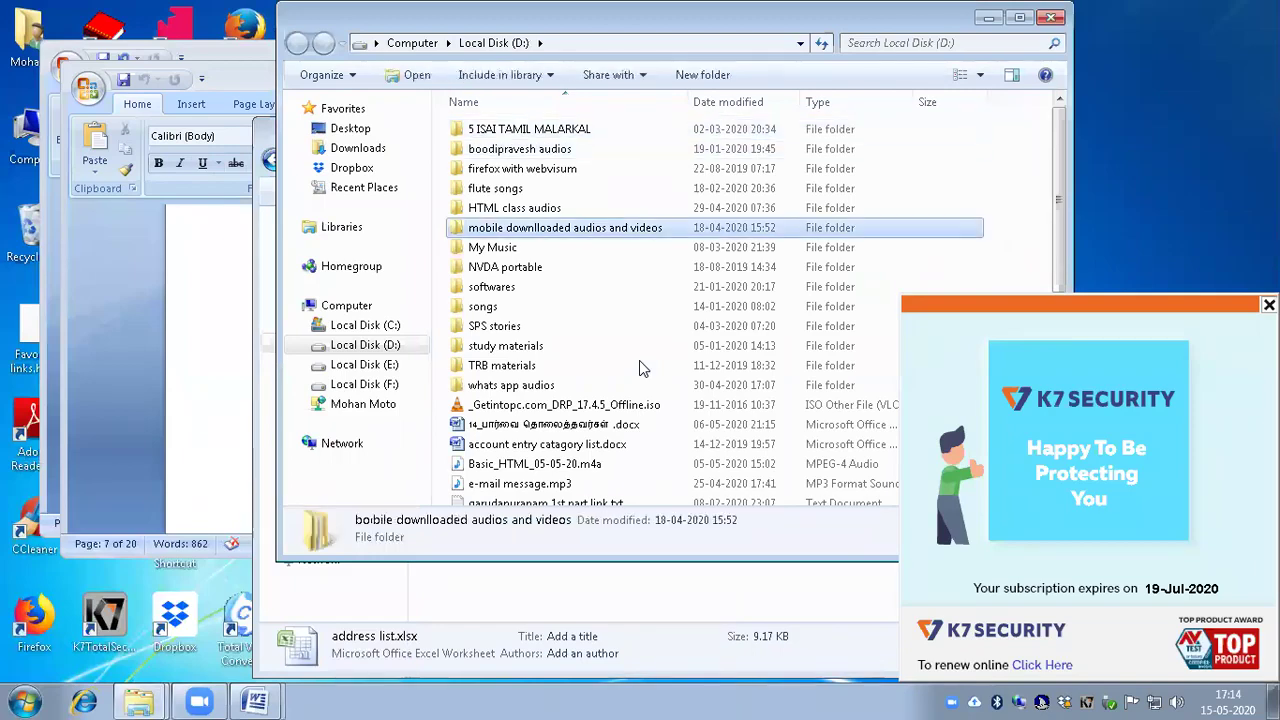
{"action": "key", "text": "m"}
{"action": "key", "text": "m"}
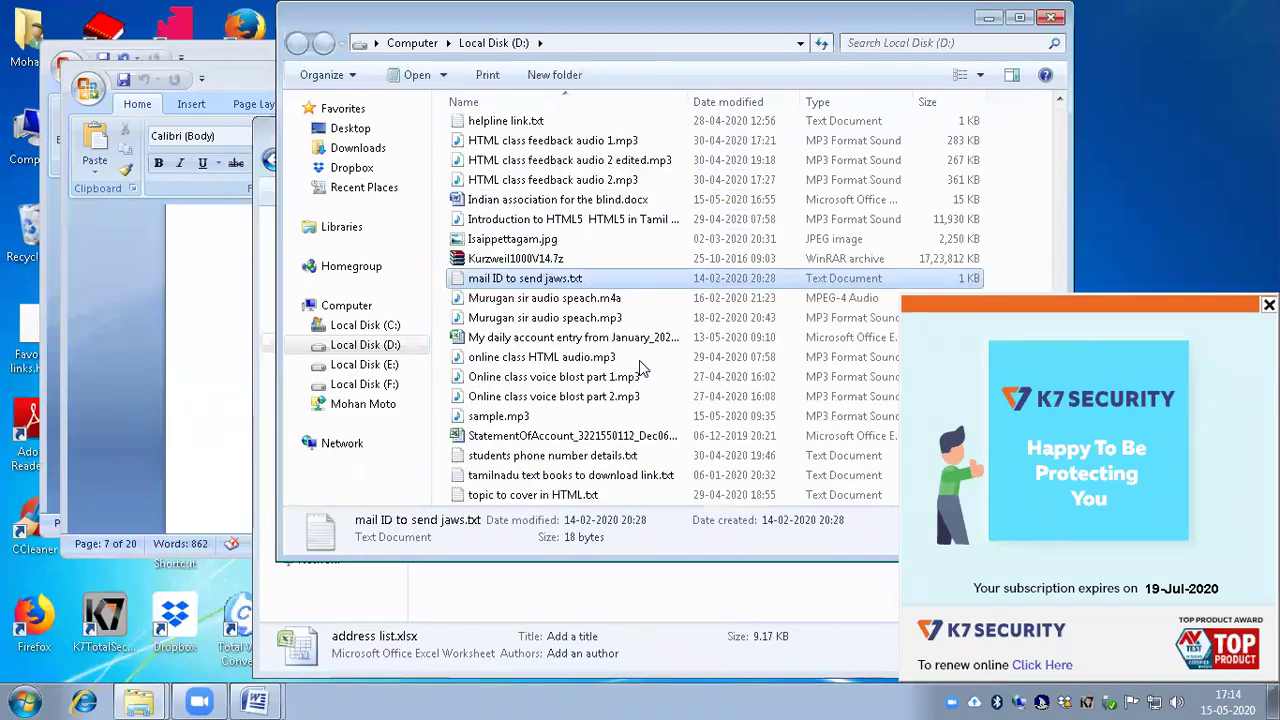
{"action": "key", "text": "alt+Tab"}
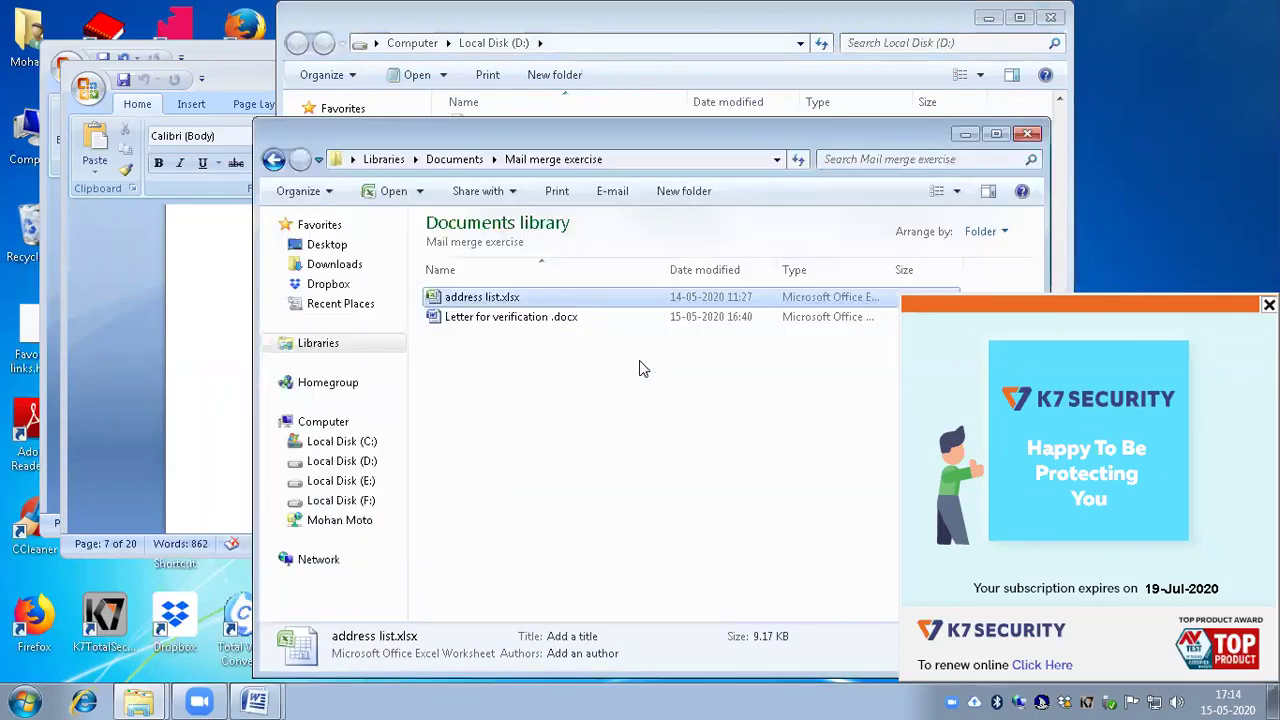
{"action": "key", "text": "Return"}
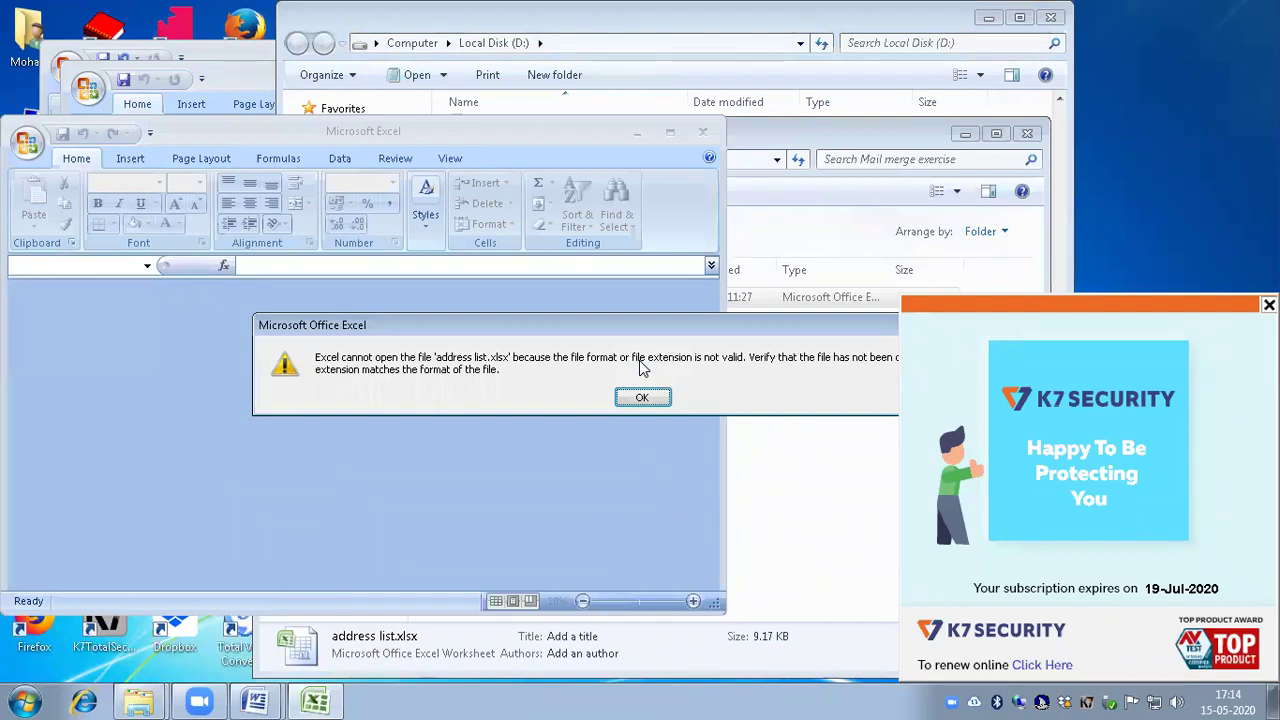
{"action": "key", "text": "Return"}
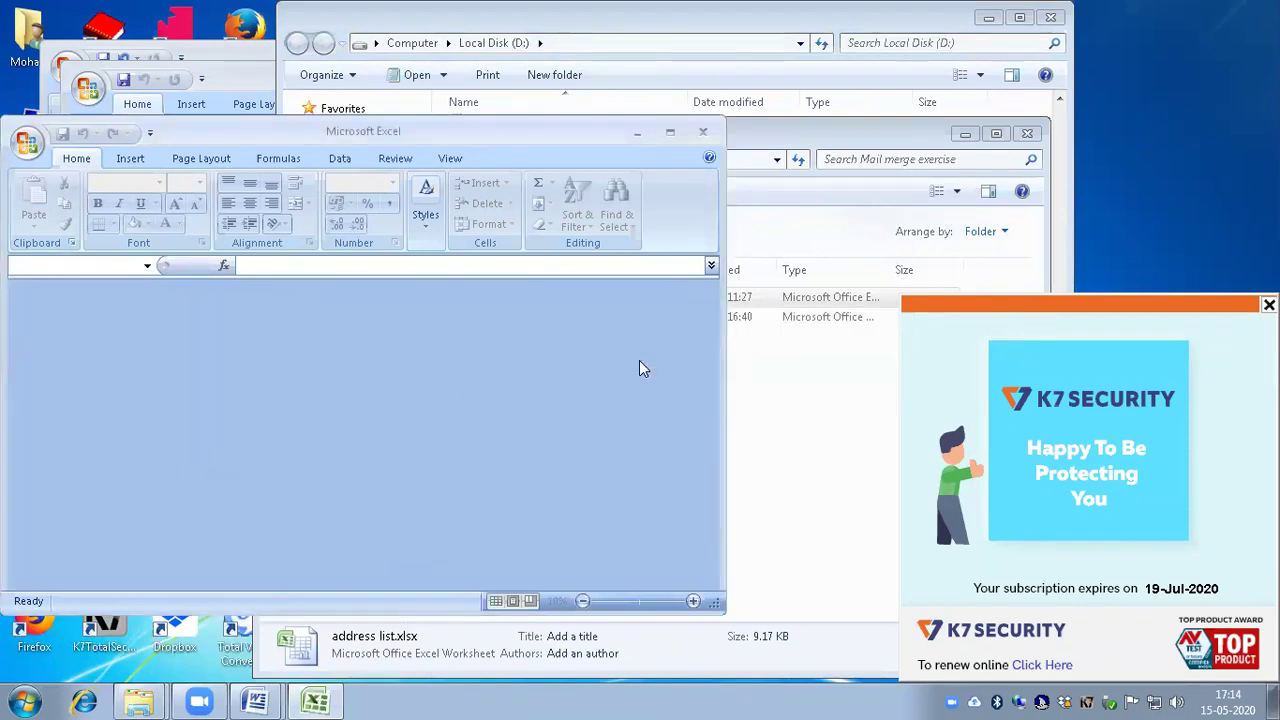
{"action": "key", "text": "alt+Tab"}
{"action": "key", "text": "Tab"}
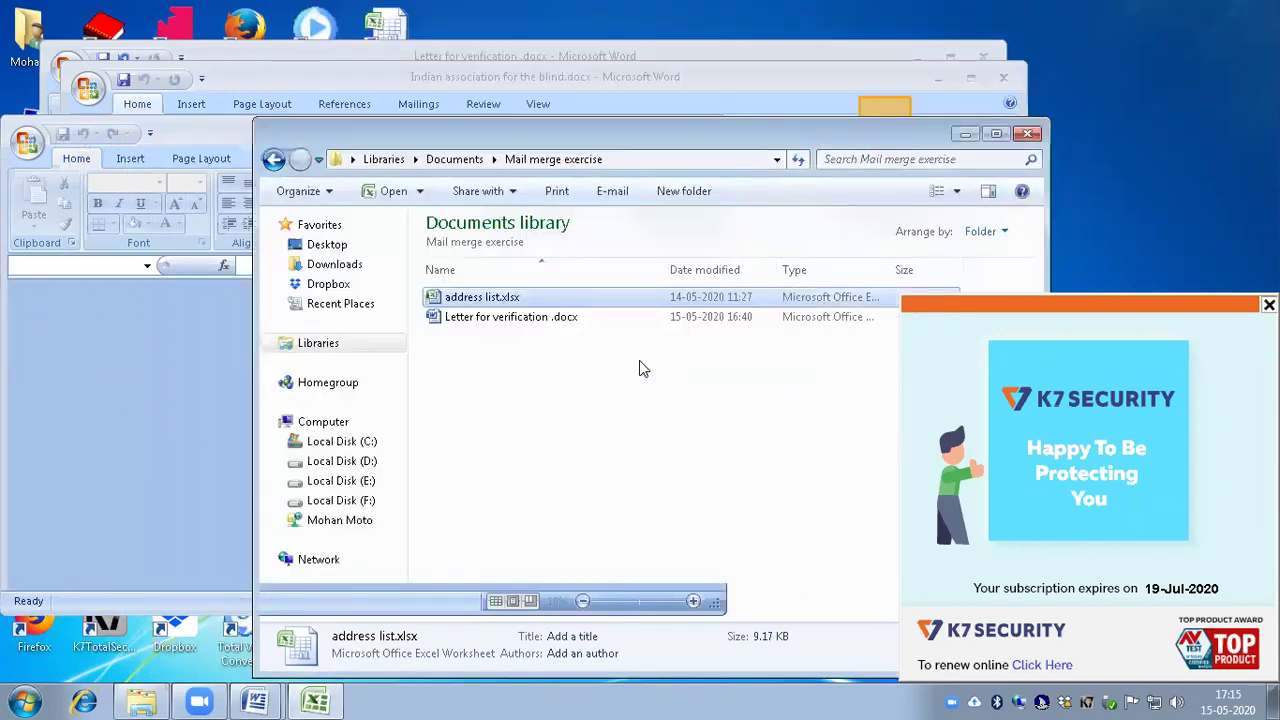
Step: Switch to the Indian association for the blind document and dismiss the address list.xlsx open error
{"action": "key", "text": "alt+Tab"}
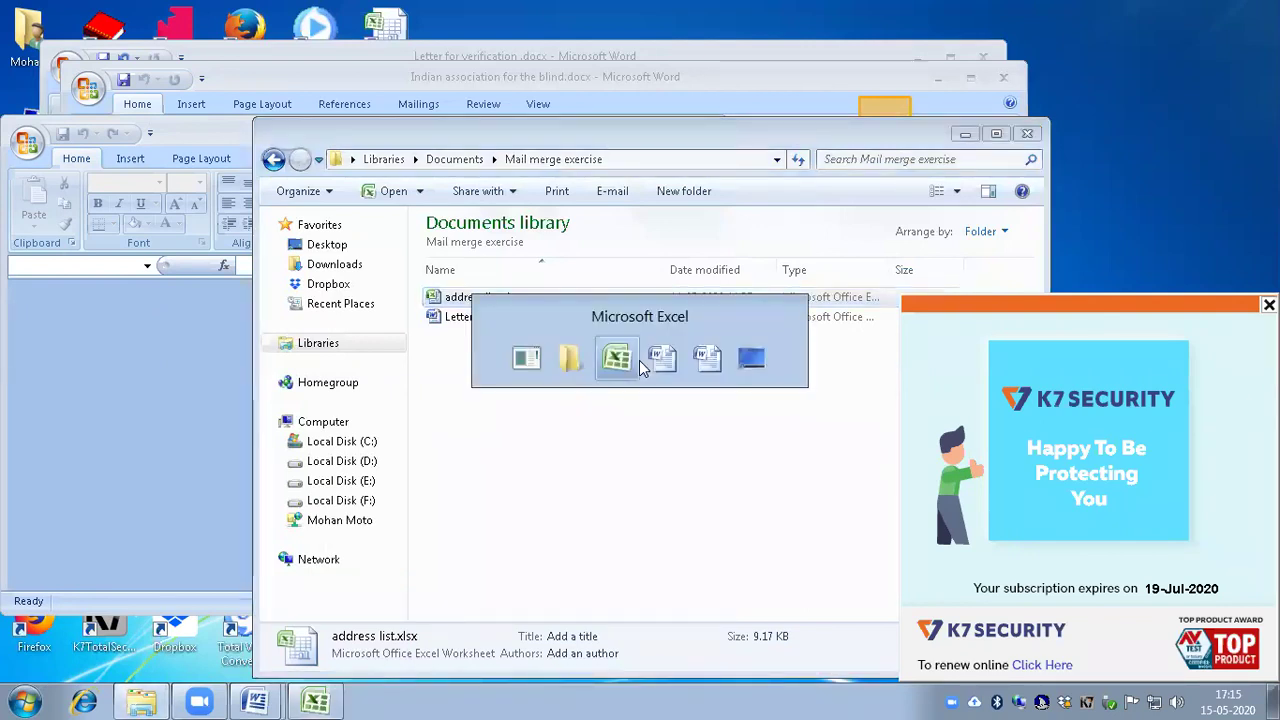
{"action": "key", "text": "alt+Tab"}
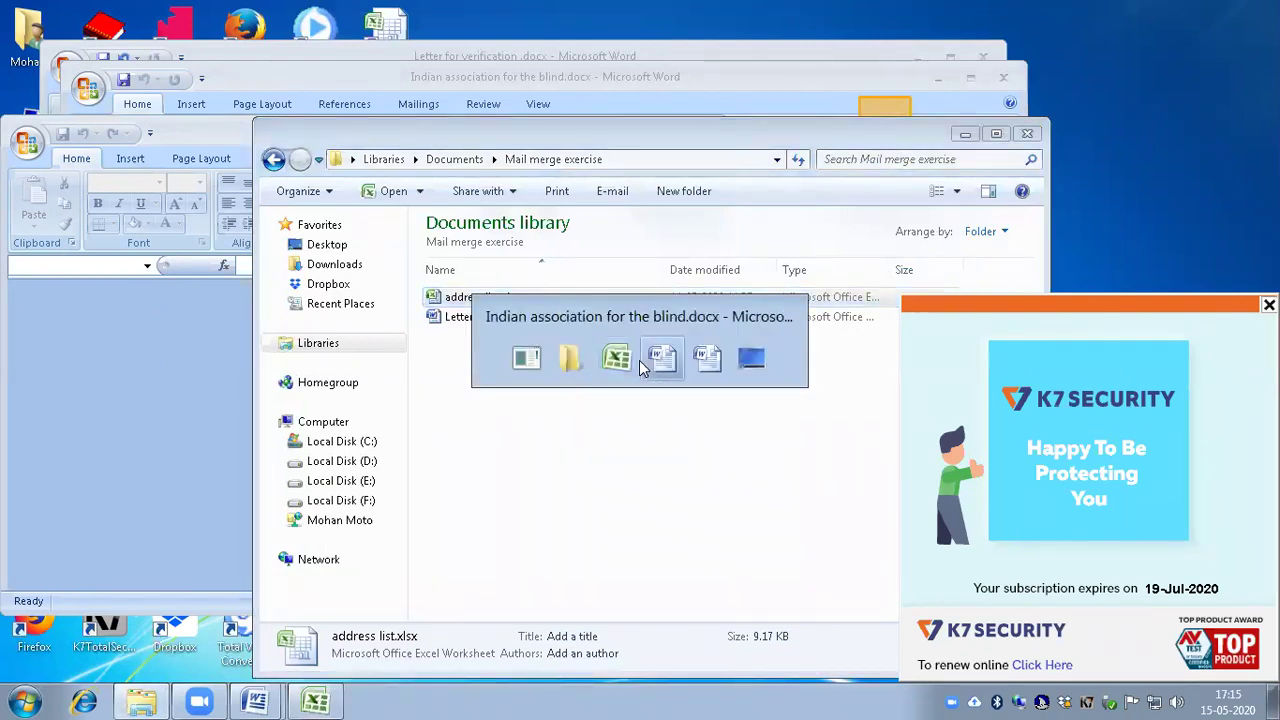
{"action": "key", "text": "alt+Tab"}
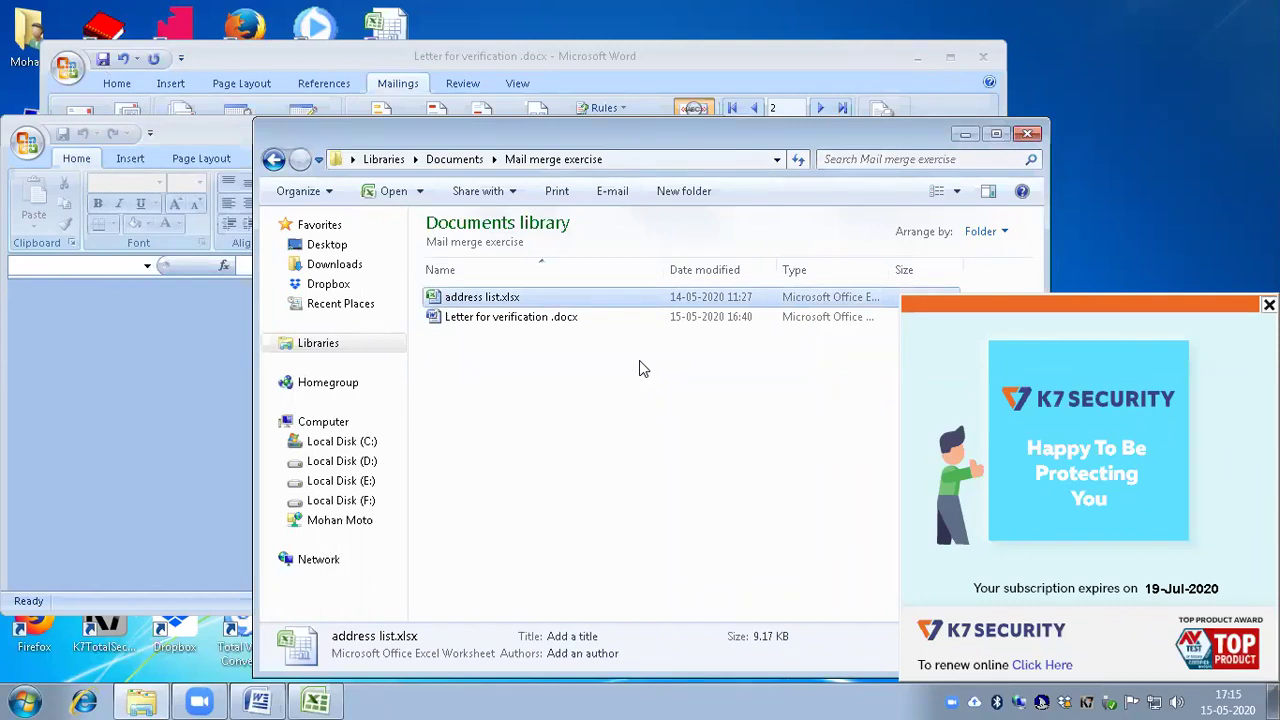
{"action": "key", "text": "Return"}
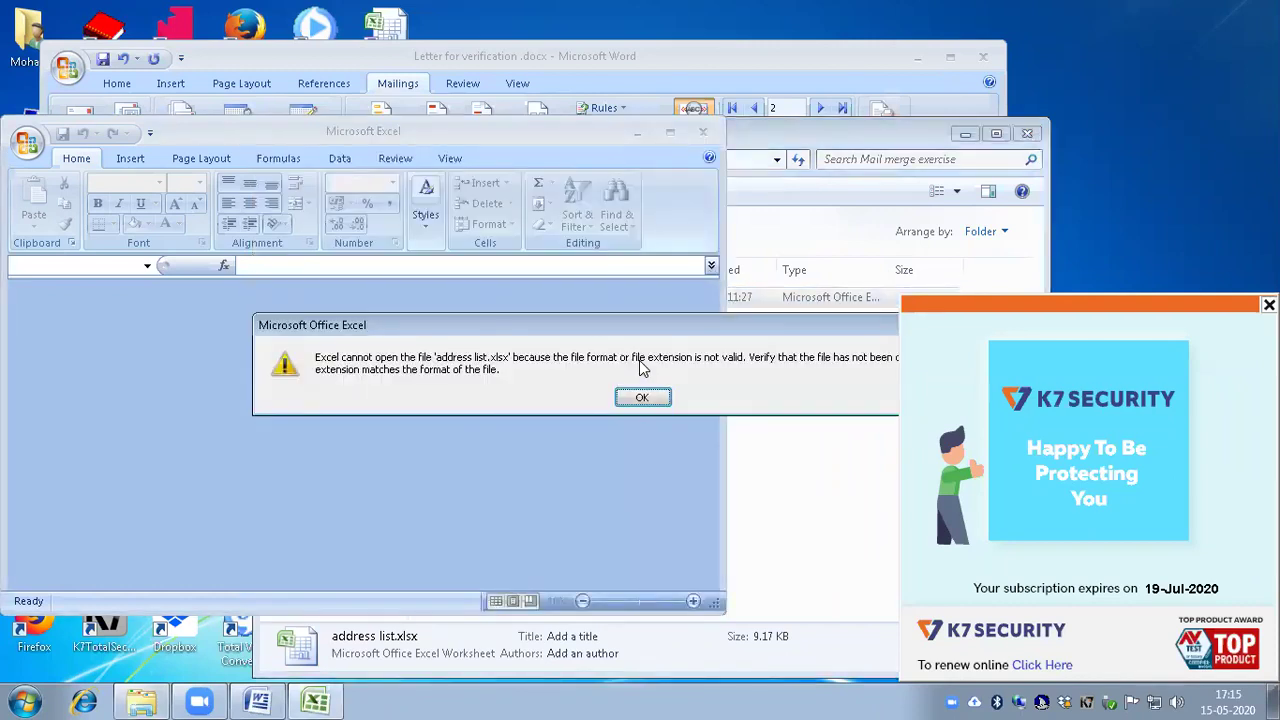
{"action": "key", "text": "Return"}
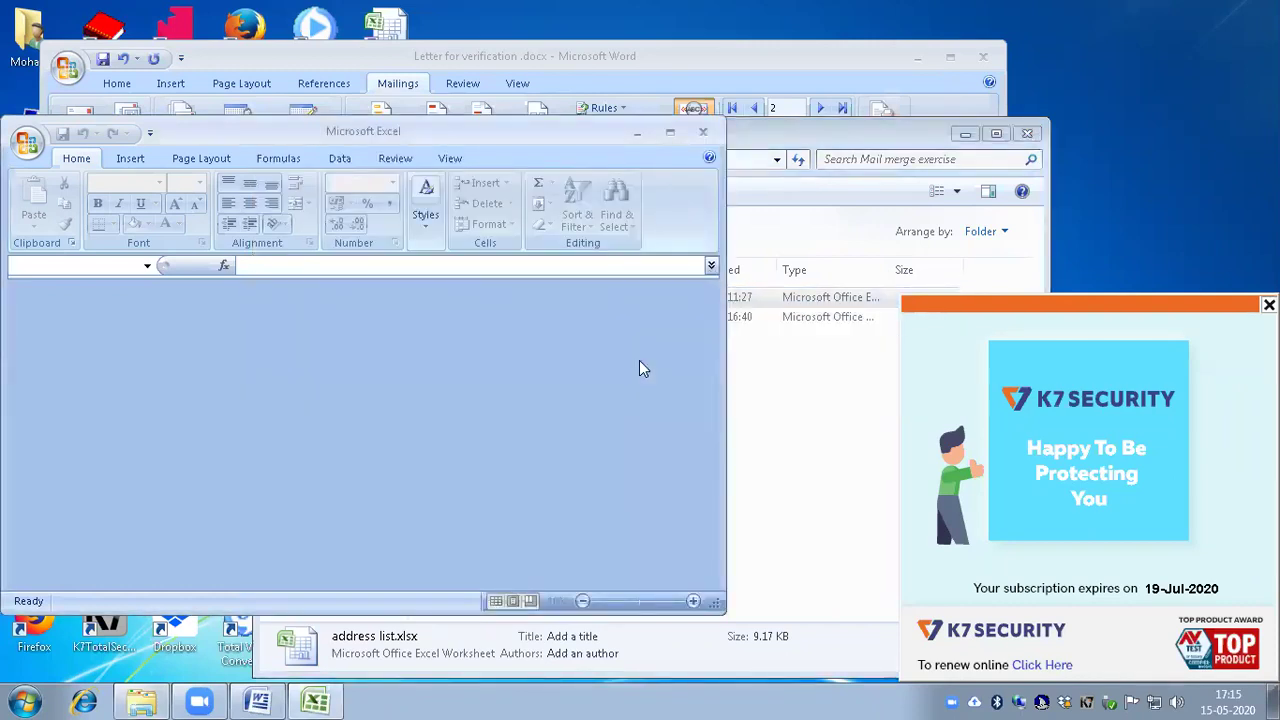
Step: Close Letter for verification .docx, saving its changes
{"action": "key", "text": "alt+Tab"}
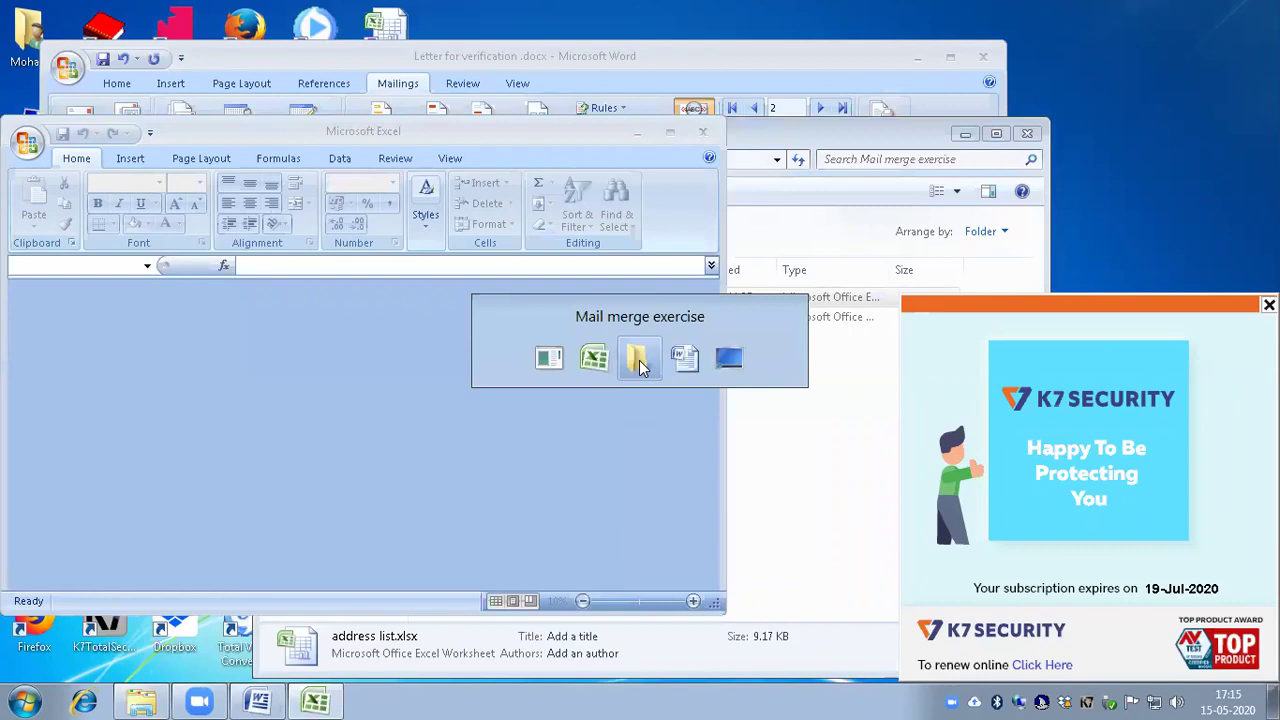
{"action": "key", "text": "alt+Tab"}
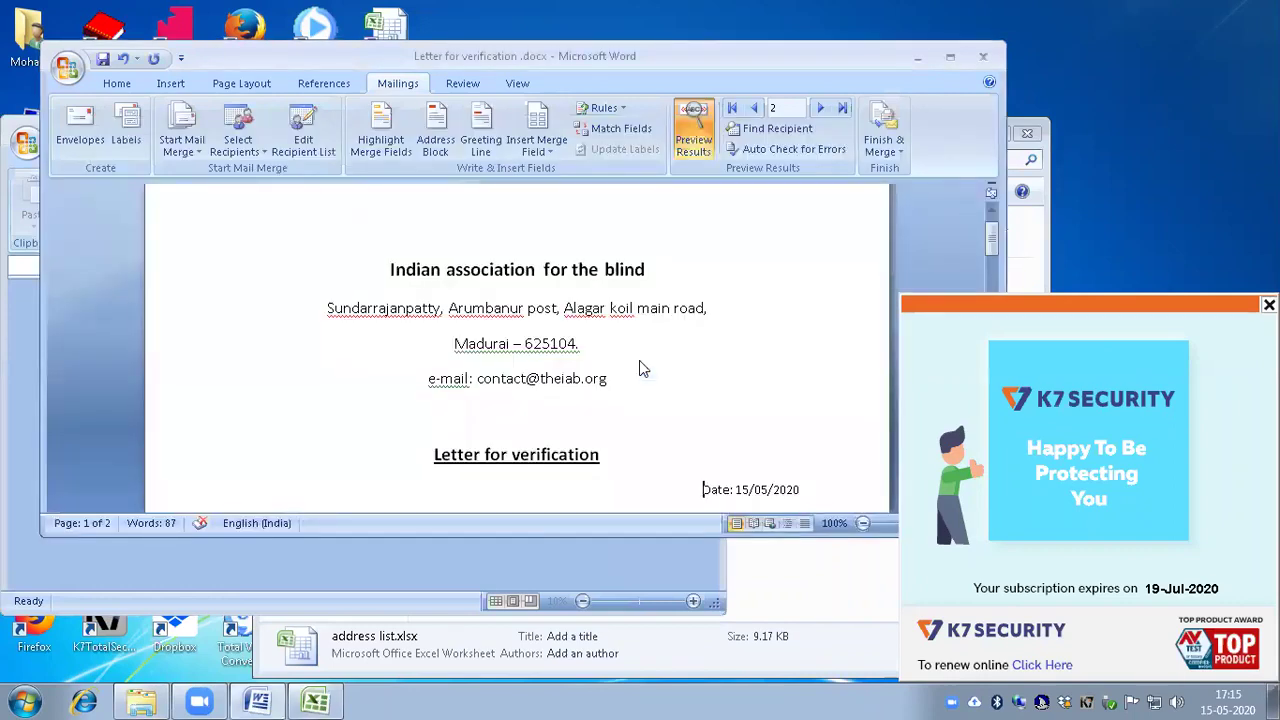
{"action": "key", "text": "alt+F4"}
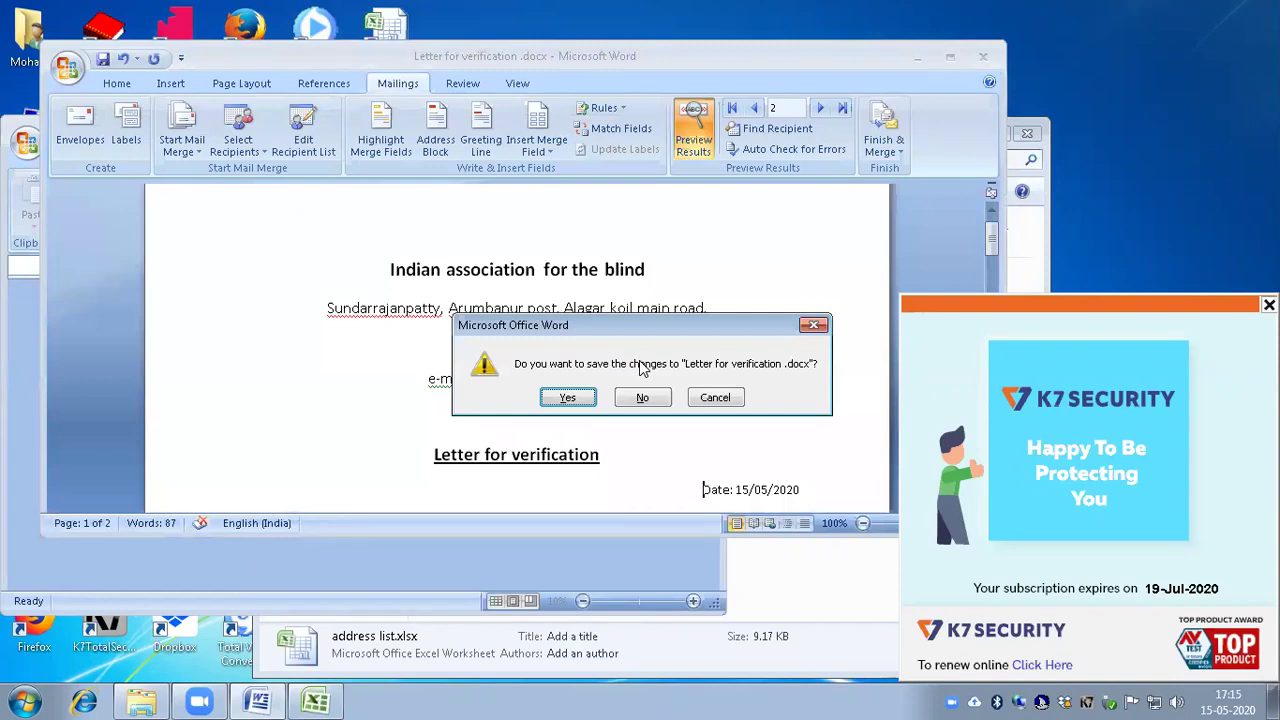
{"action": "key", "text": "Return"}
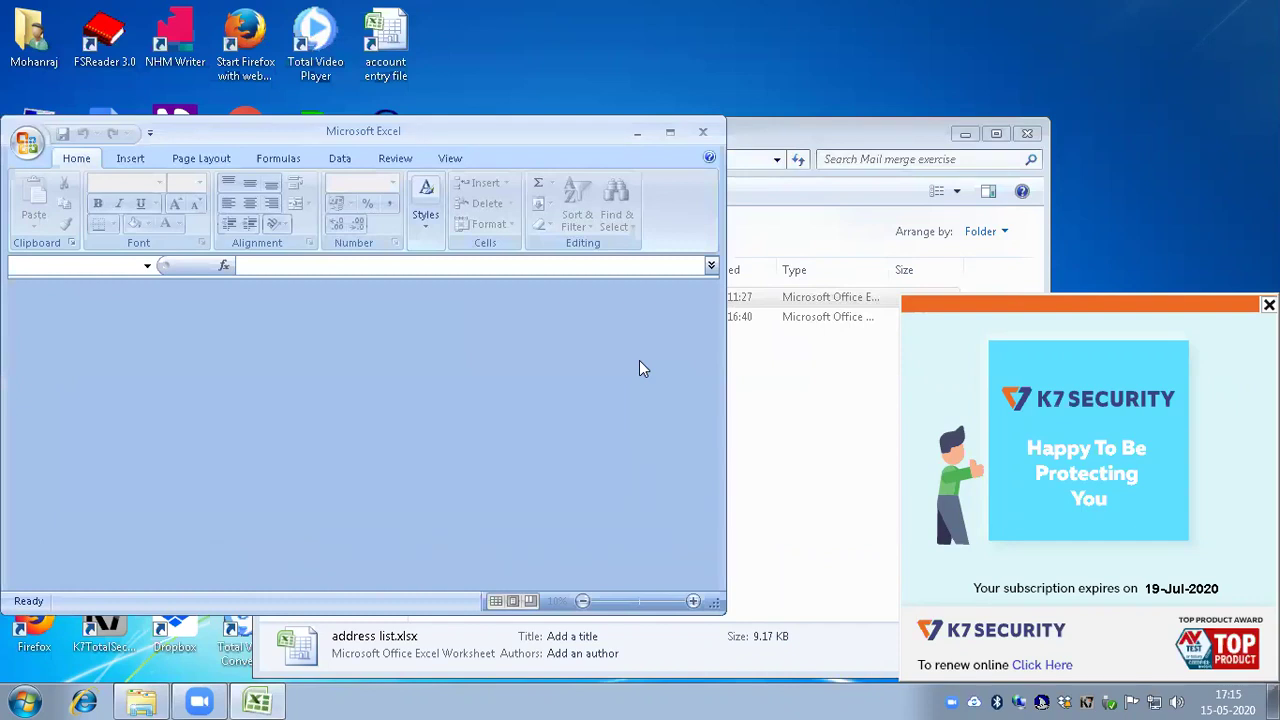
Step: Close the blank Excel window and open address list.xlsx from the Explorer folder
{"action": "key", "text": "alt+Tab"}
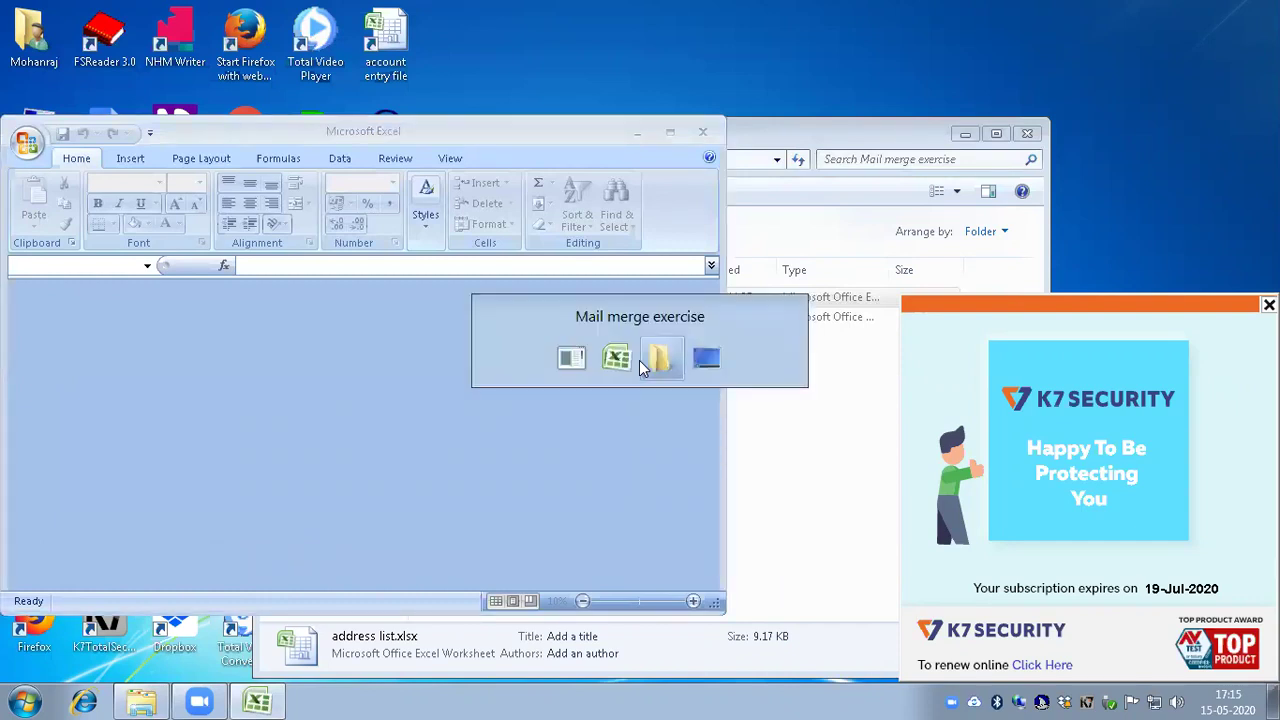
{"action": "key", "text": "alt+Tab"}
{"action": "key", "text": "alt+Tab"}
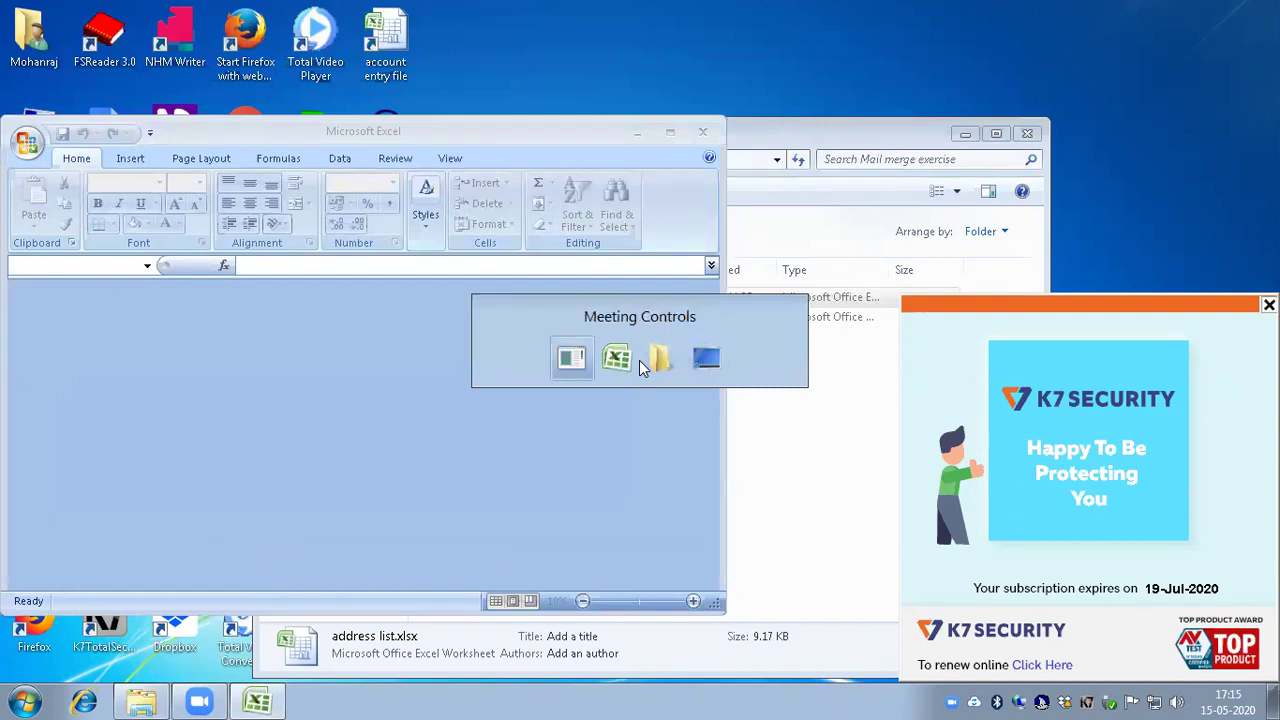
{"action": "key", "text": "alt+Tab"}
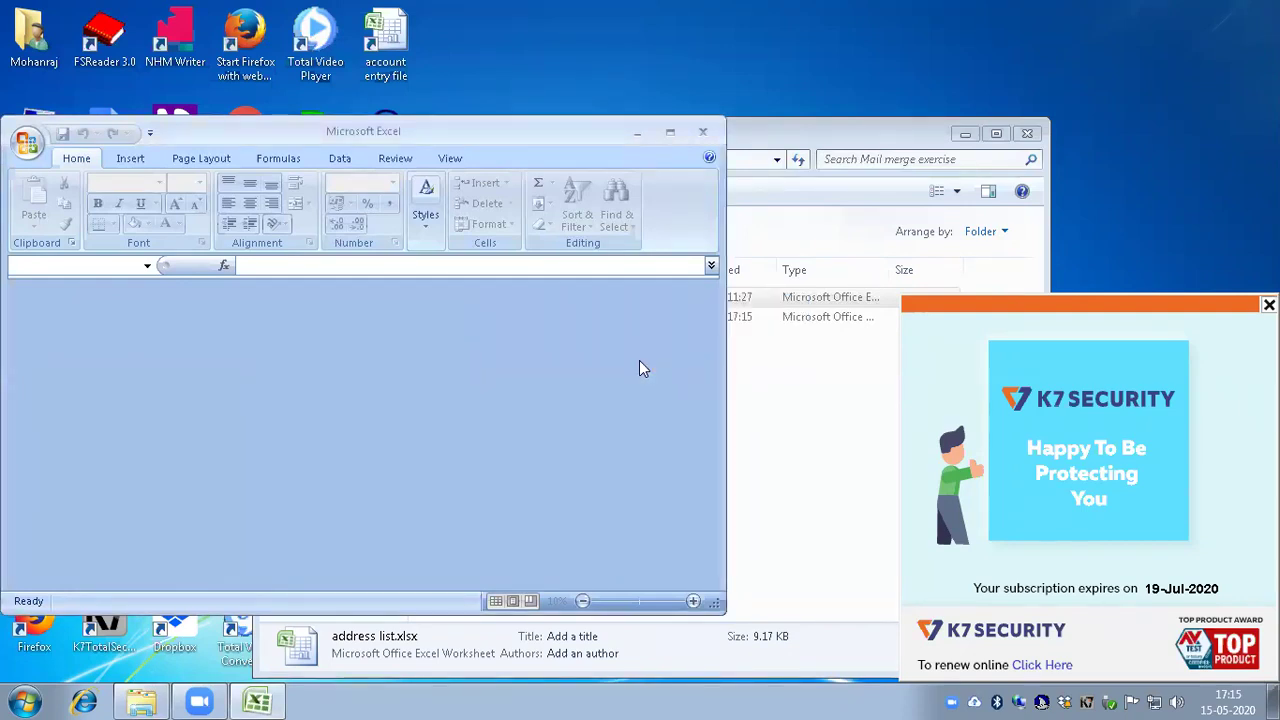
{"action": "key", "text": "alt+F4"}
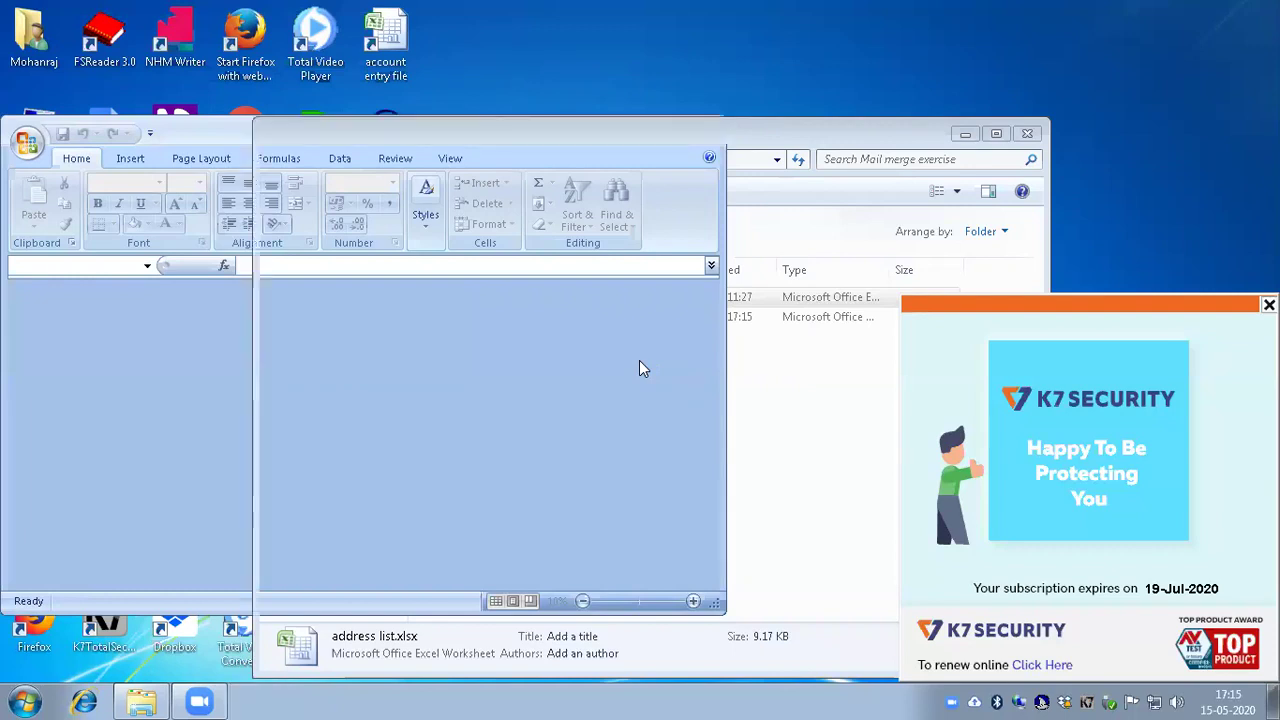
{"action": "key", "text": "Down"}
{"action": "key", "text": "Up"}
{"action": "key", "text": "Return"}
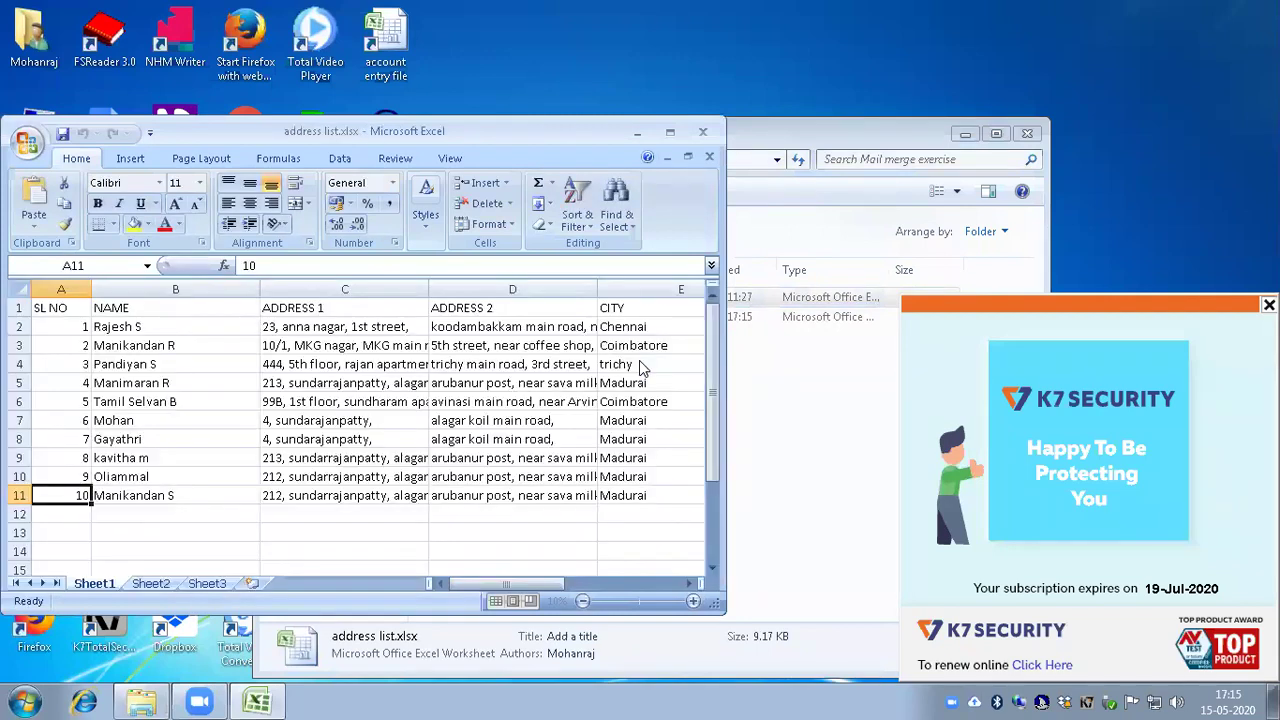
Step: Maximise the Excel window and return to cell A1
{"action": "key", "text": "alt+space"}
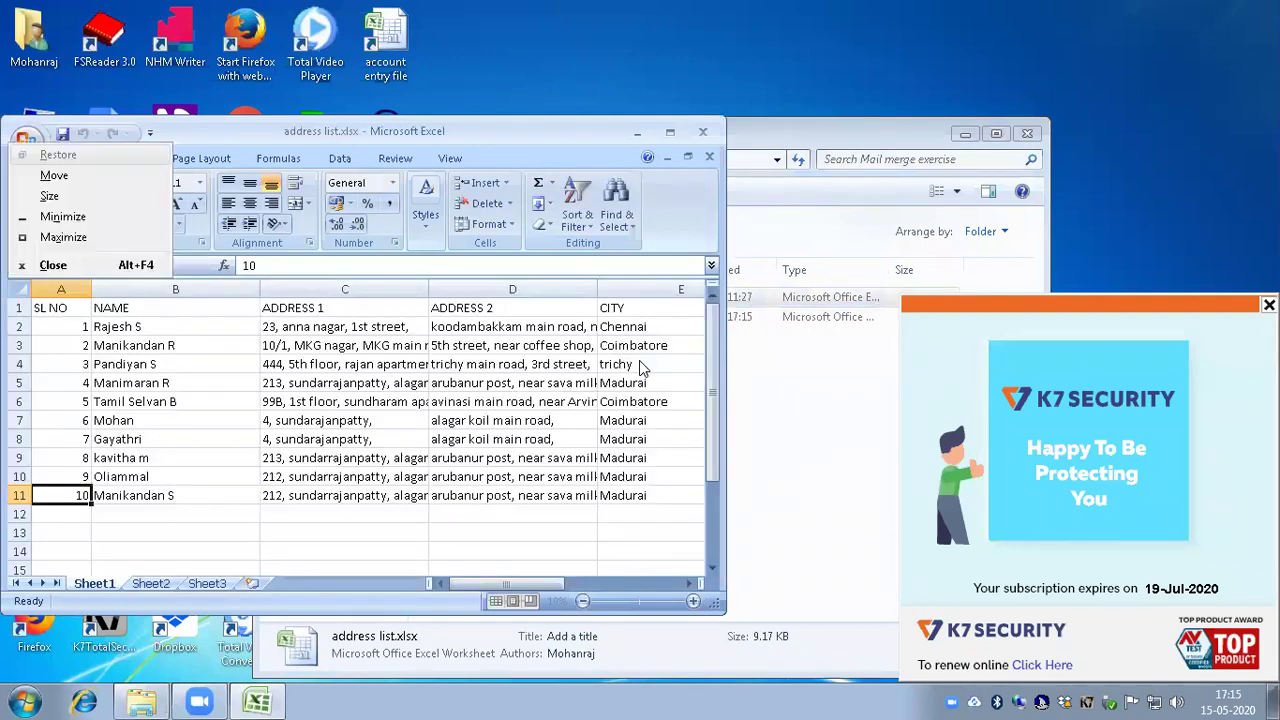
{"action": "key", "text": "x"}
{"action": "key", "text": "ctrl+Home"}
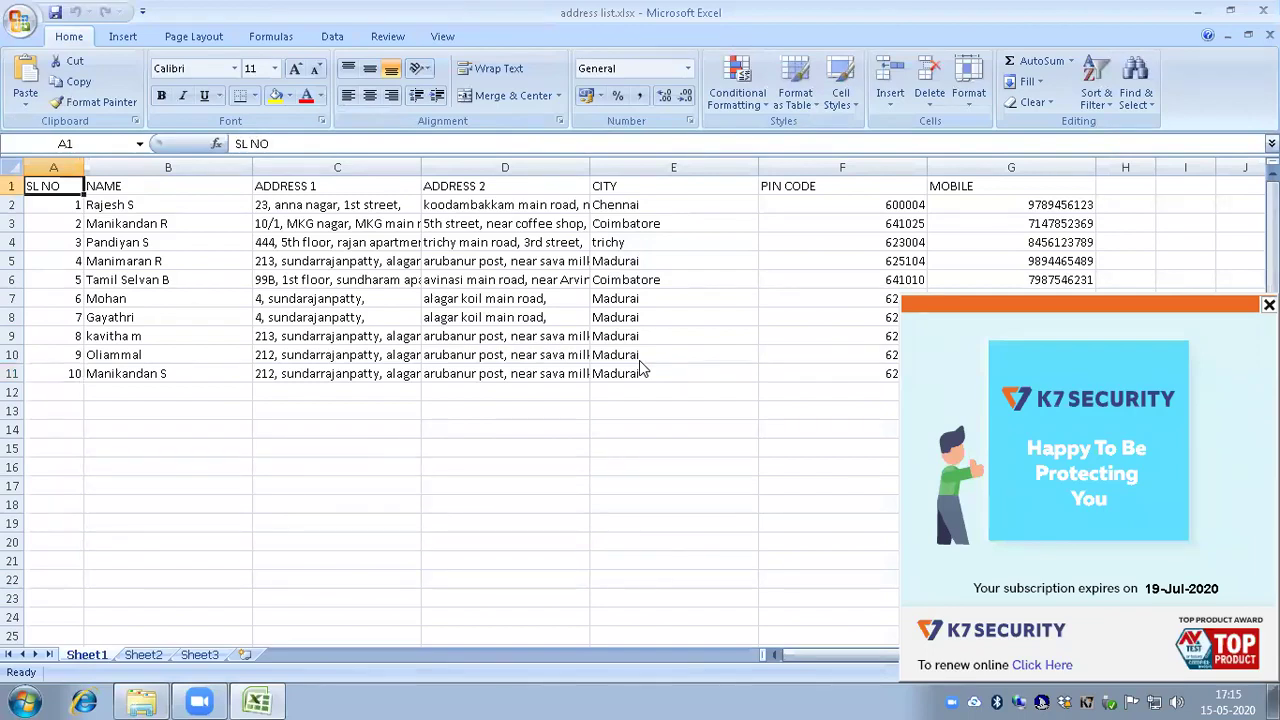
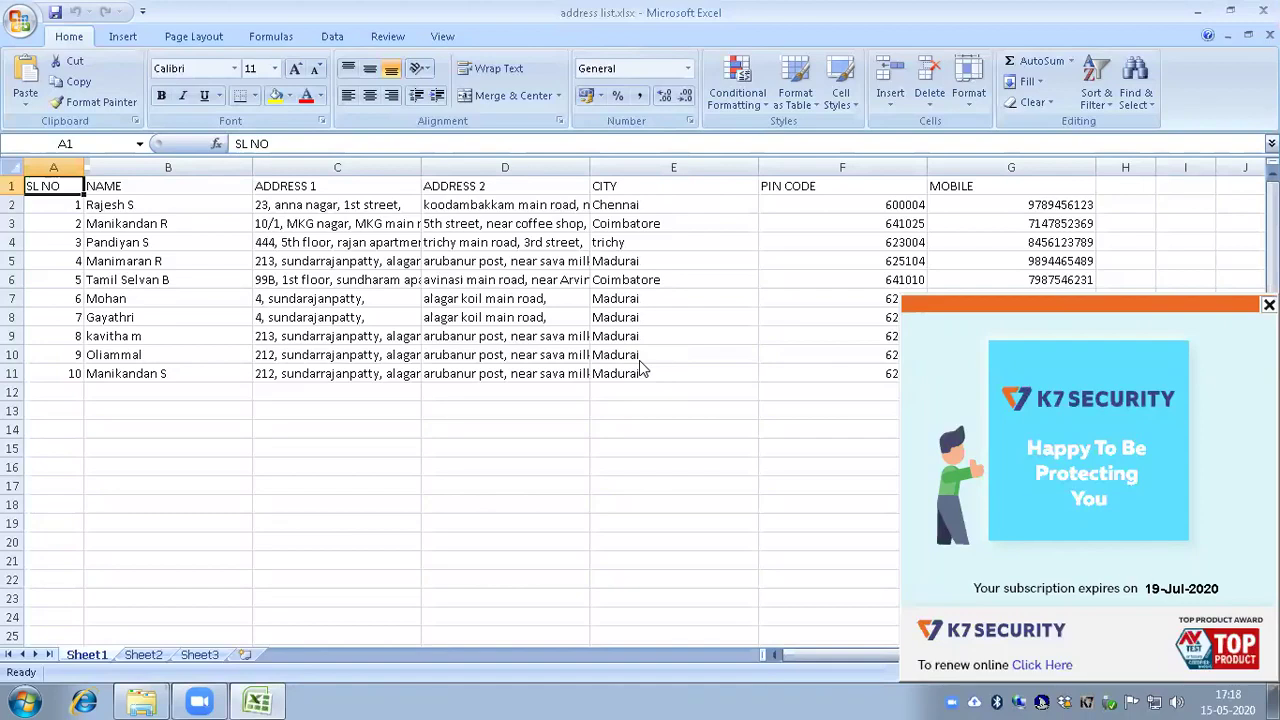
Step: Open Letter for verification .docx in Word from the Mail merge exercise Explorer folder
{"action": "key", "text": "alt+Tab"}
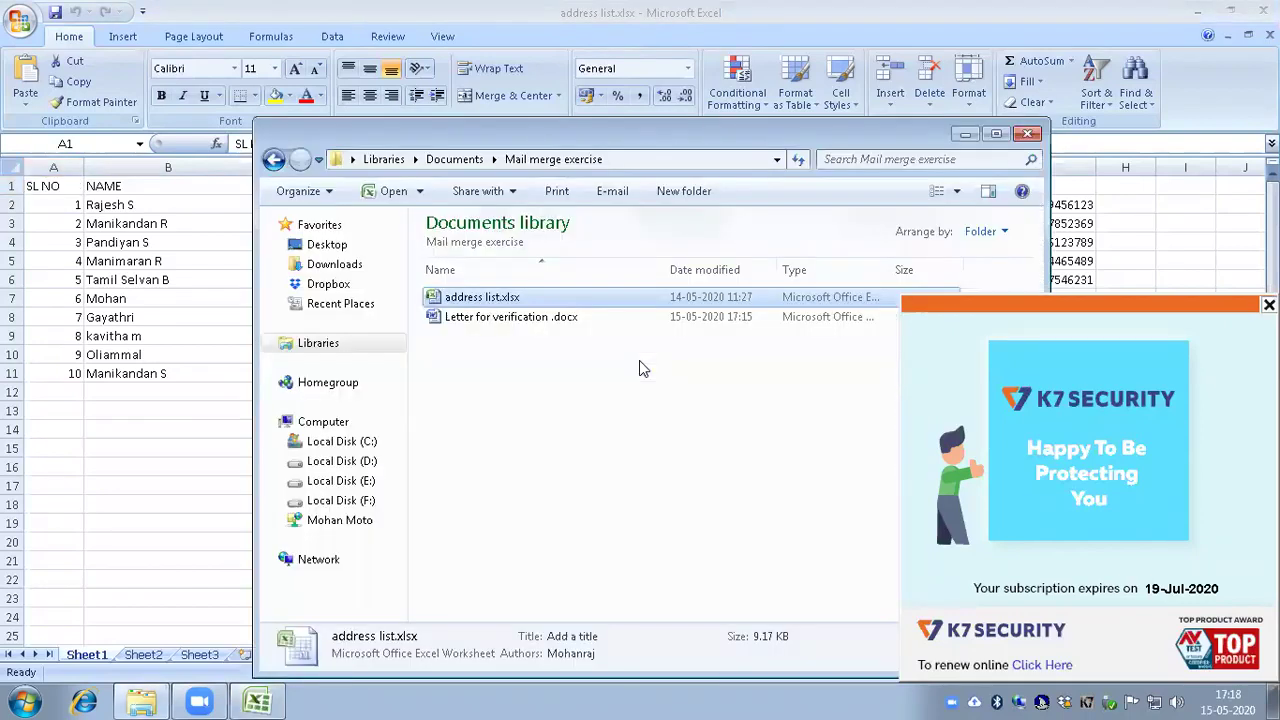
{"action": "key", "text": "alt+Tab"}
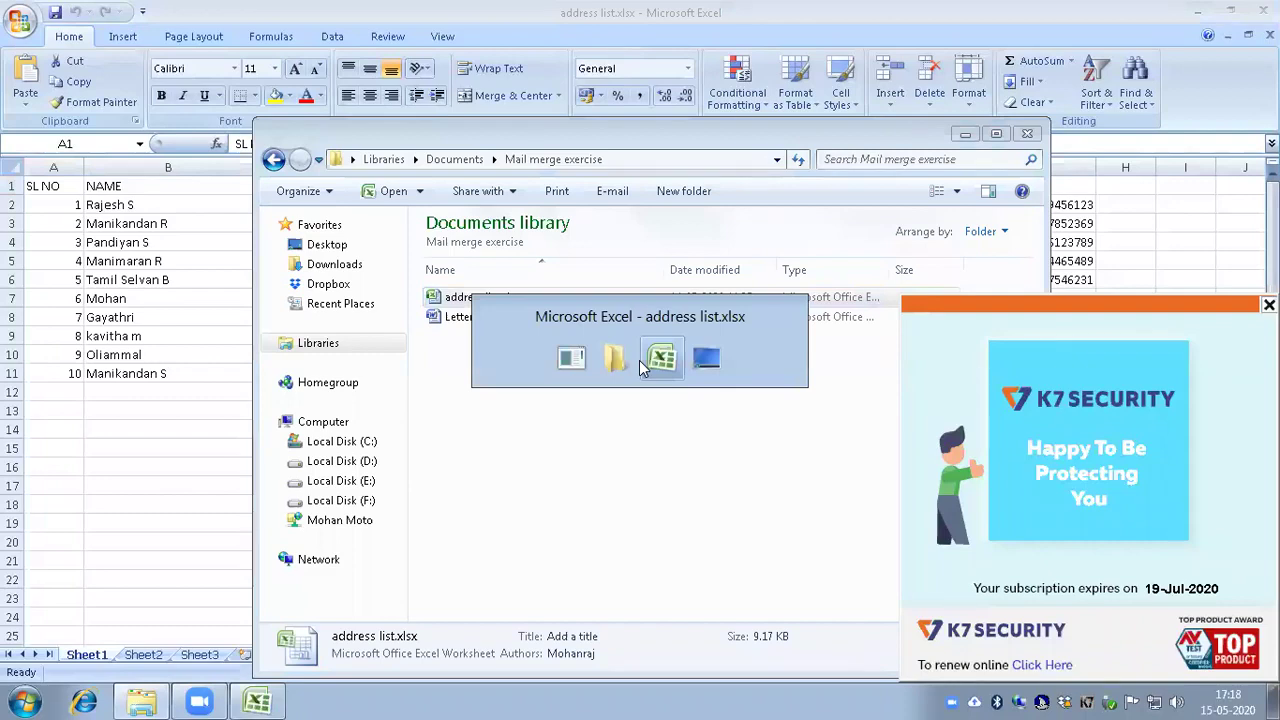
{"action": "key", "text": "alt+Tab"}
{"action": "key", "text": "alt+Tab"}
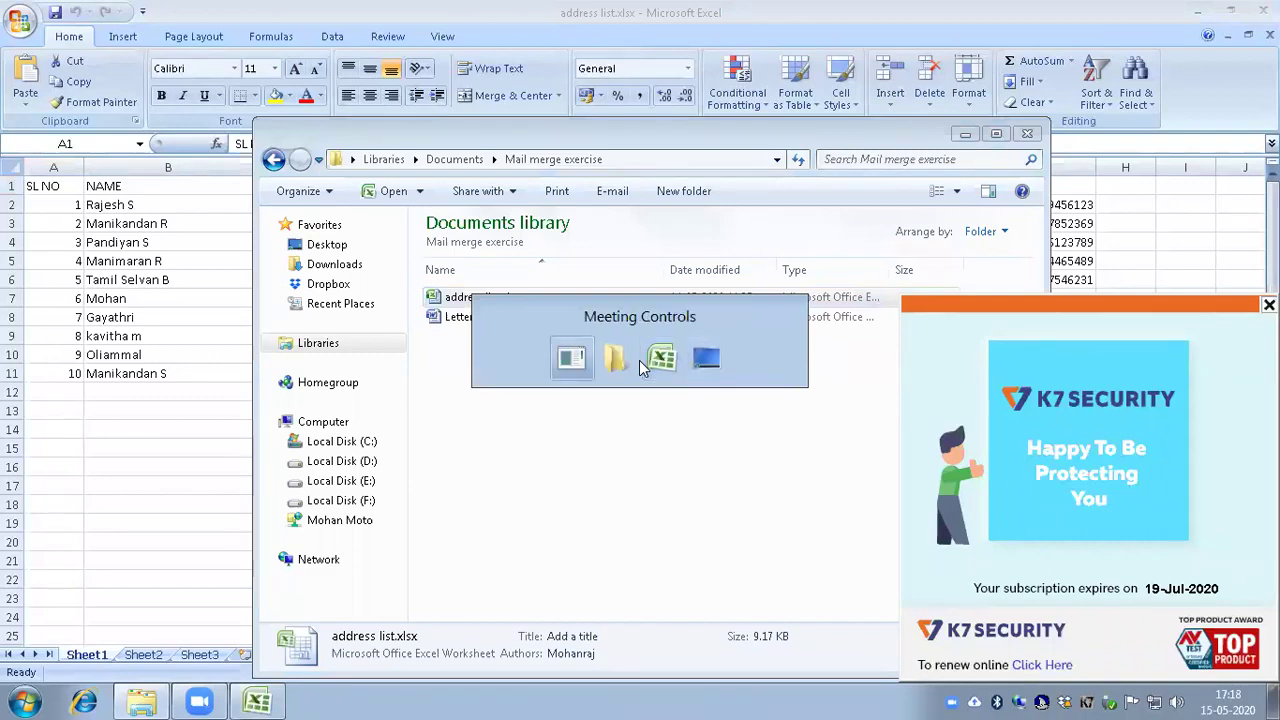
{"action": "key", "text": "alt+Tab"}
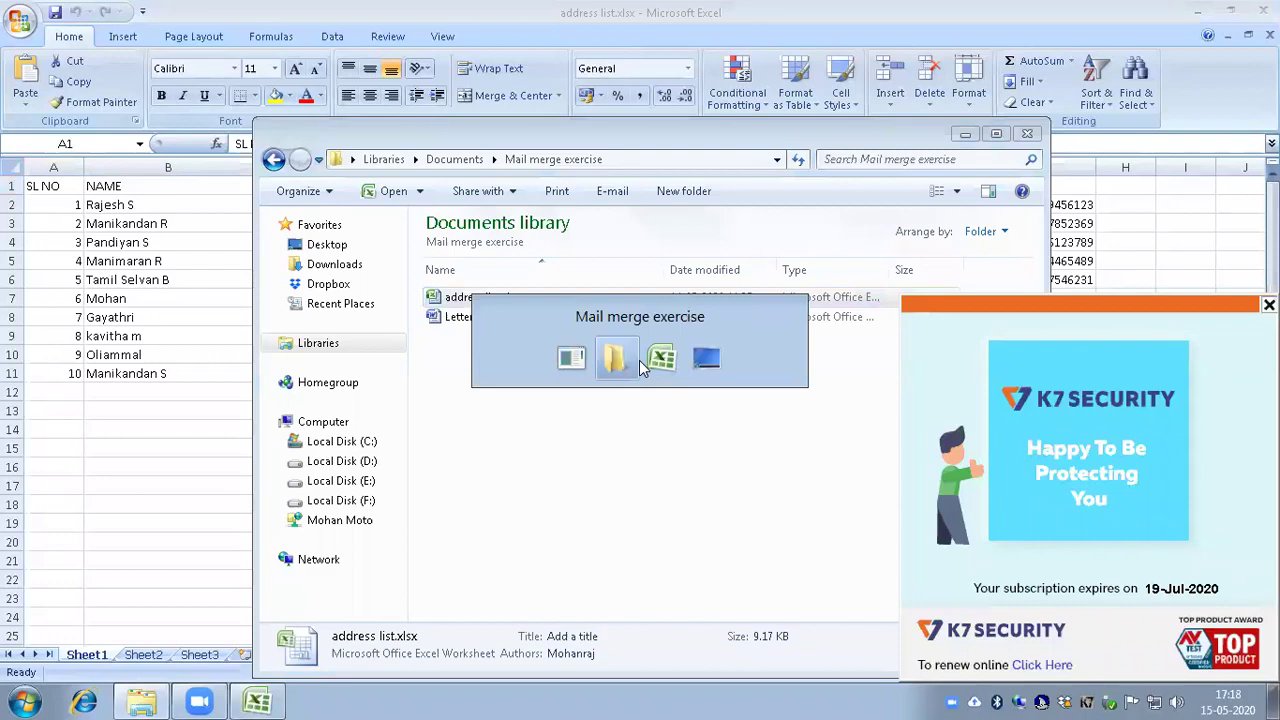
{"action": "key", "text": "Down"}
{"action": "key", "text": "Return"}
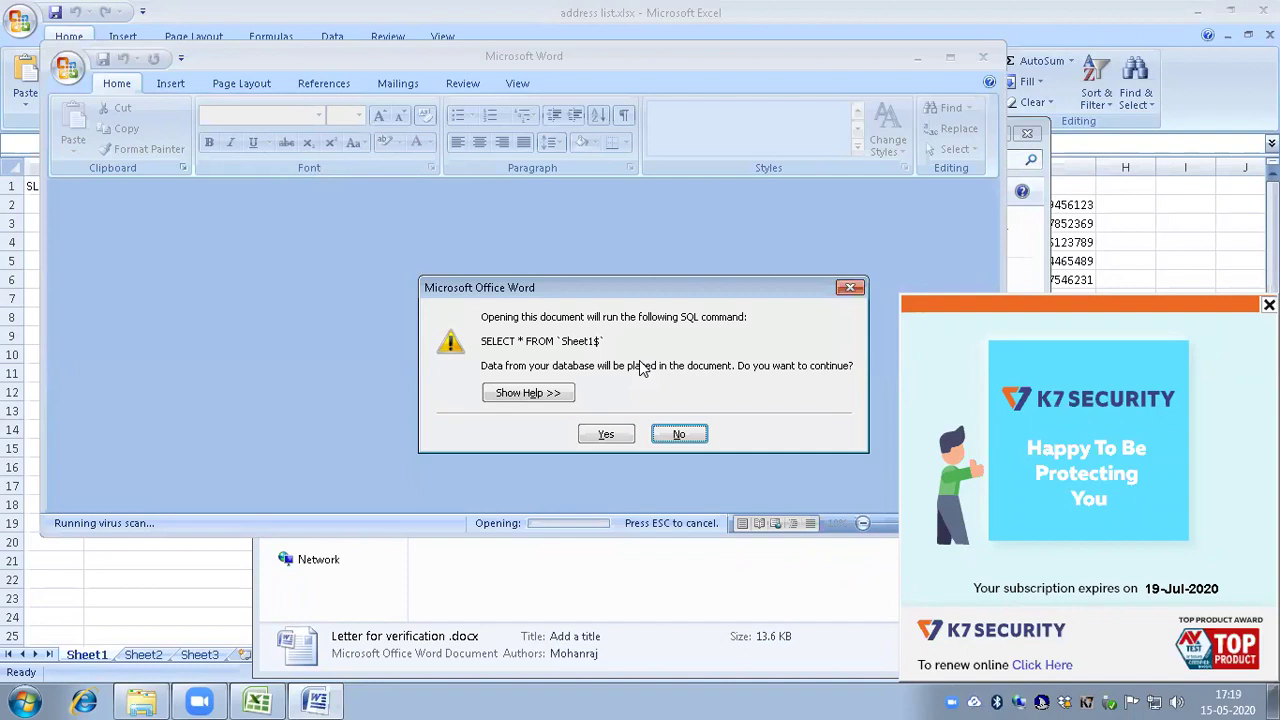
Step: Accept the Sheet1$ data query, close Excel's address list.xlsx, and return to the letter
{"action": "key", "text": "Return"}
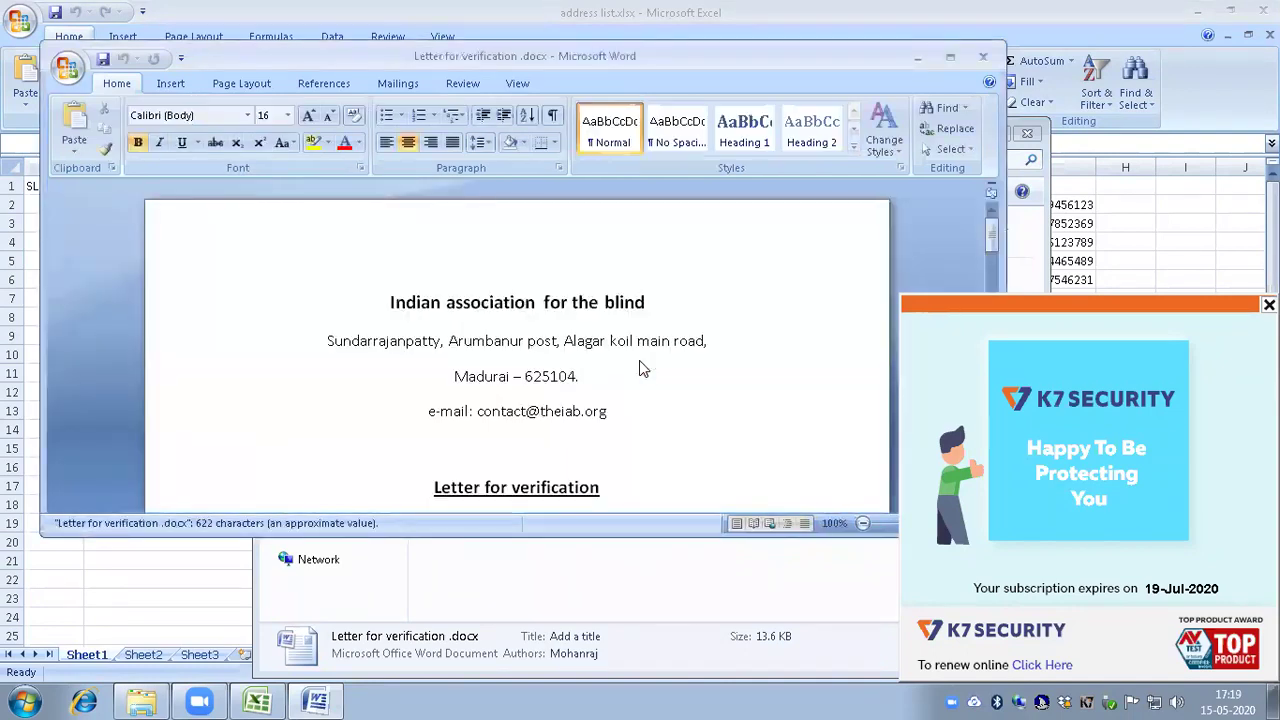
{"action": "key", "text": "alt+Tab"}
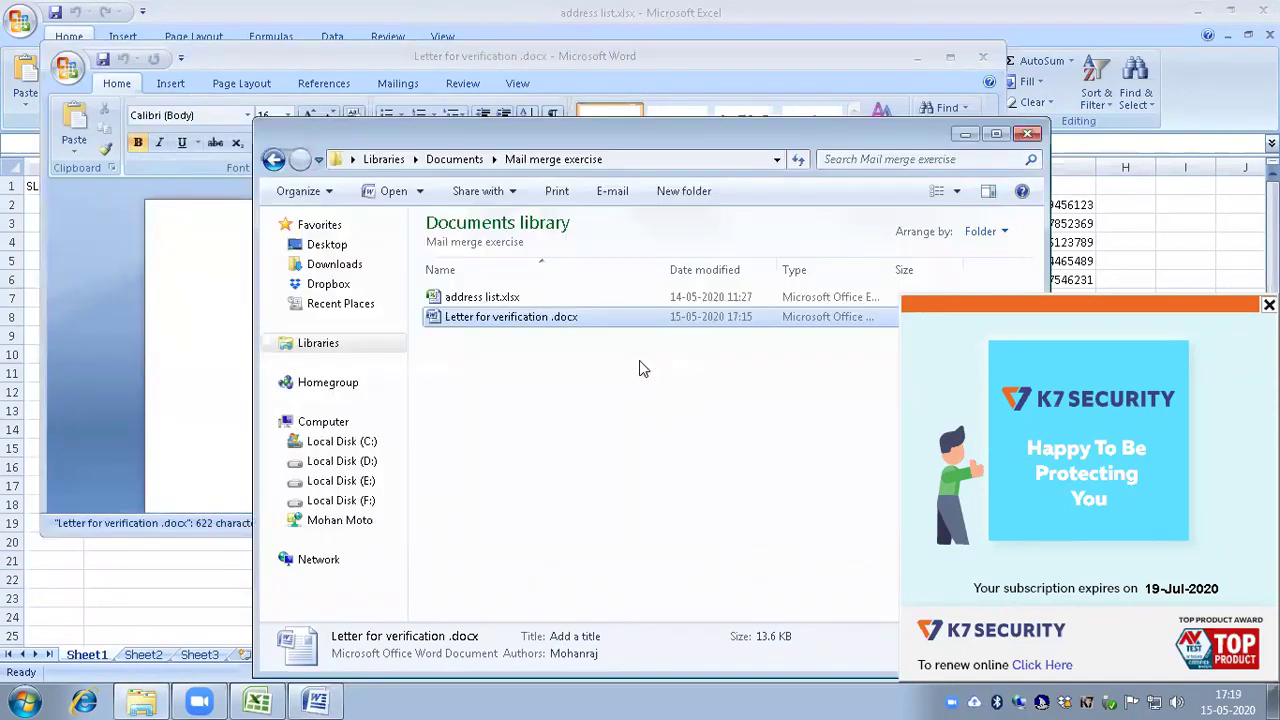
{"action": "key", "text": "alt+Tab"}
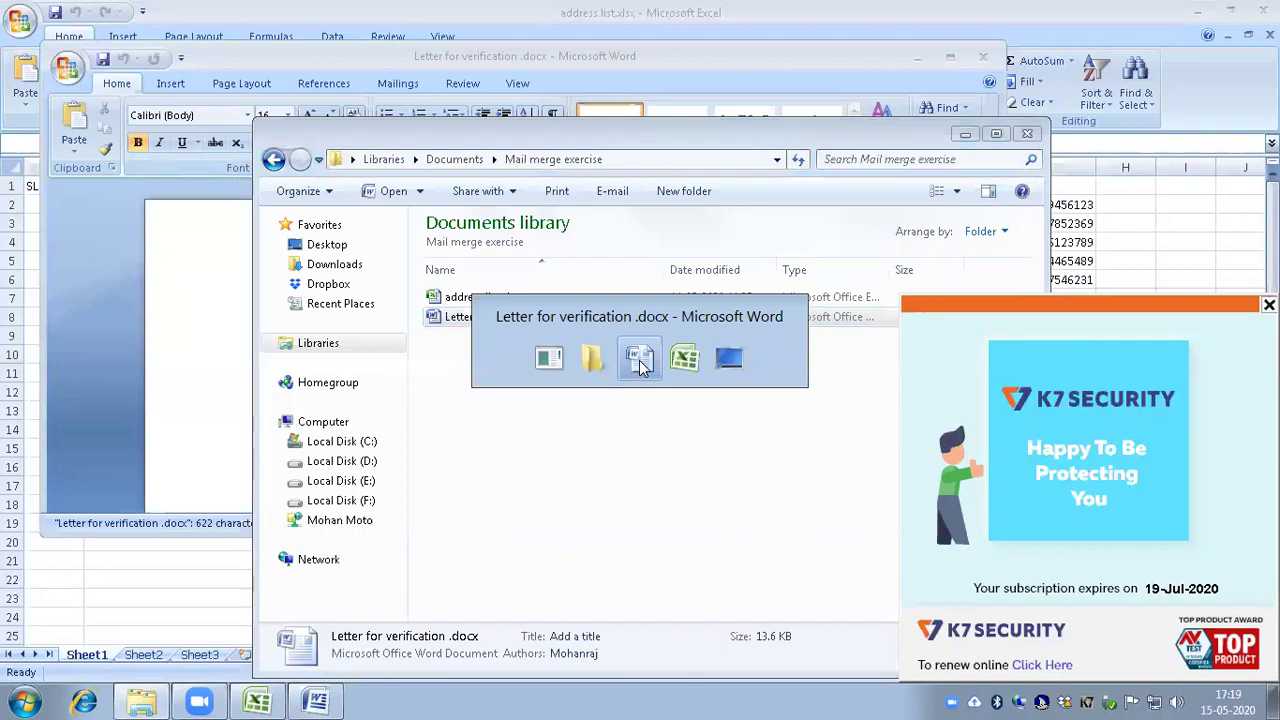
{"action": "key", "text": "alt+Tab"}
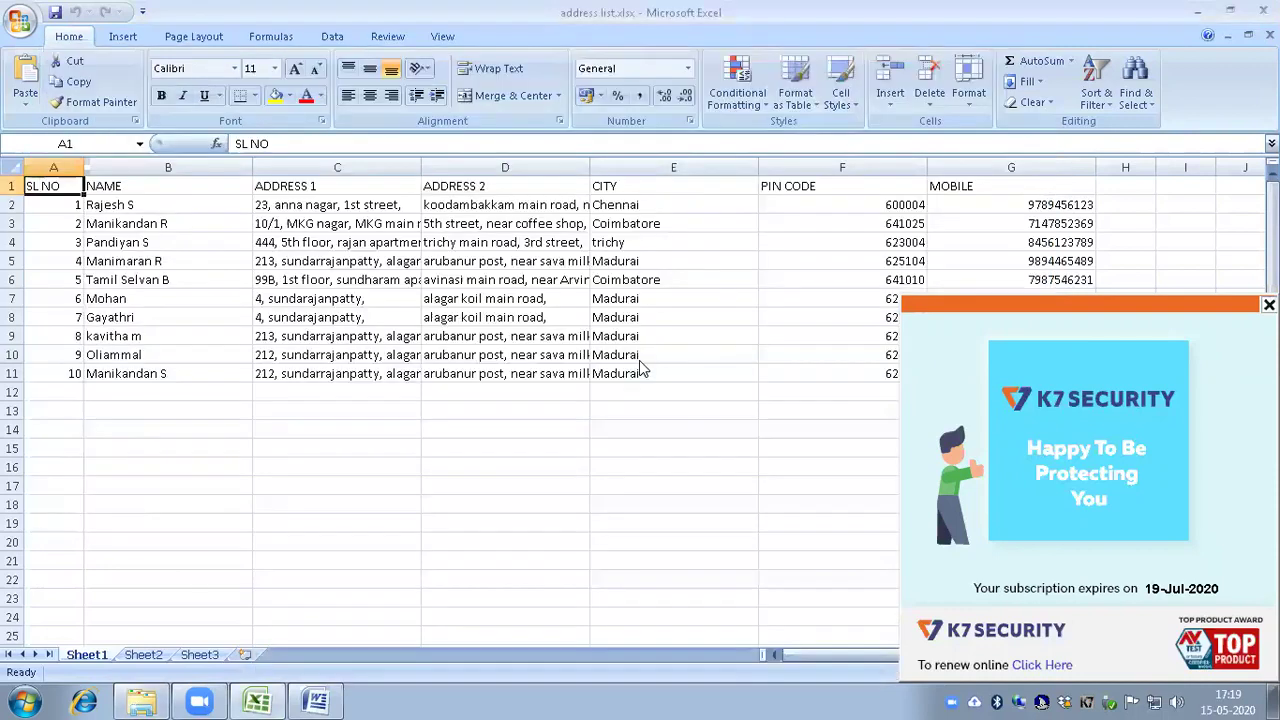
{"action": "key", "text": "alt+F4"}
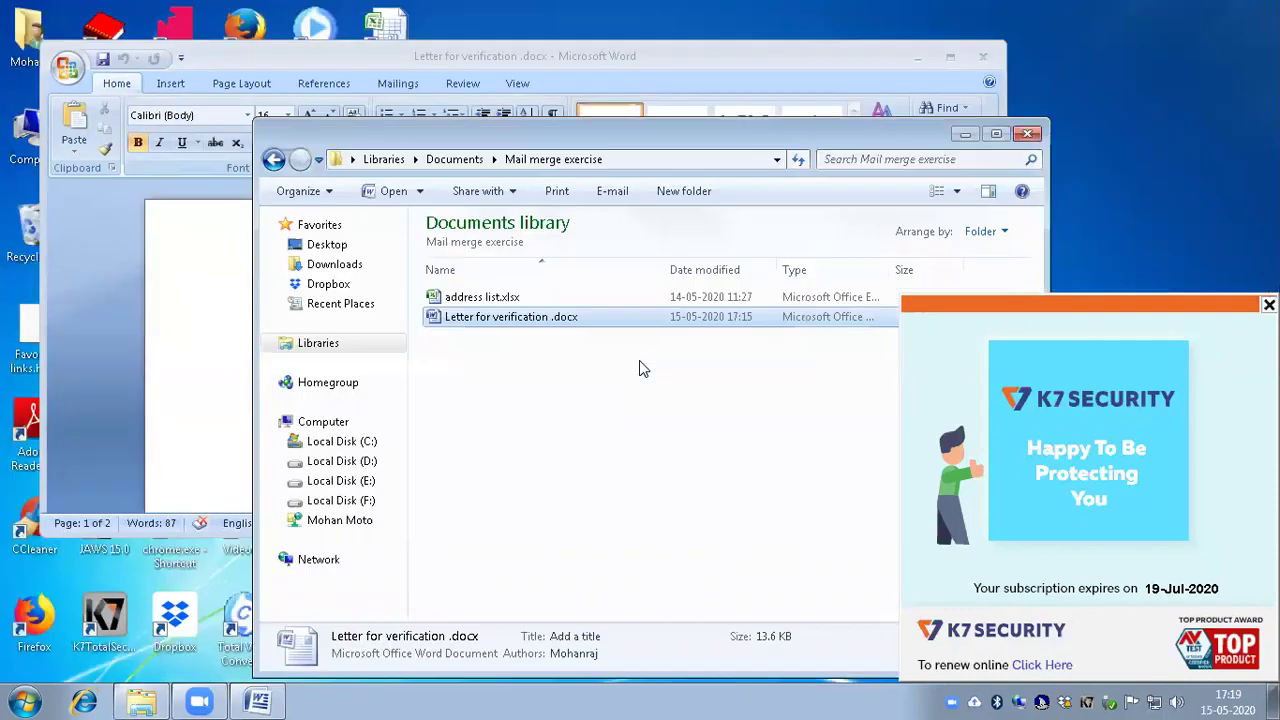
{"action": "key", "text": "Up"}
{"action": "key", "text": "Down"}
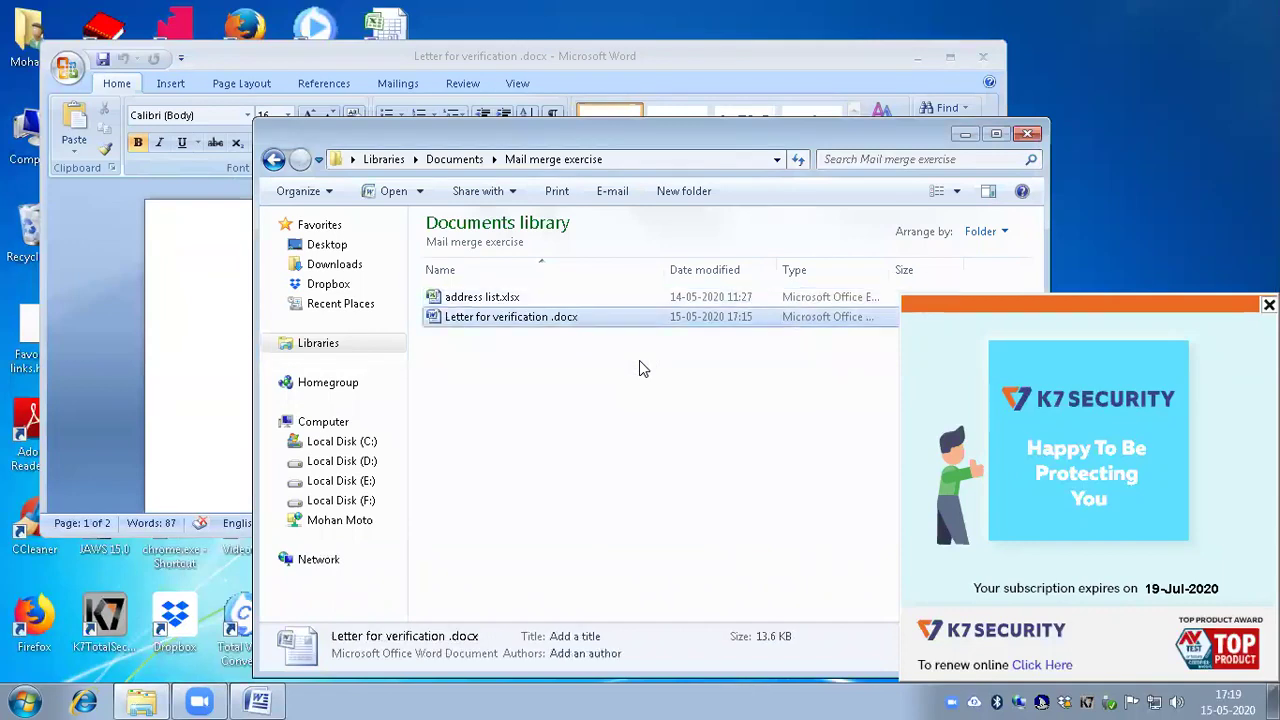
{"action": "key", "text": "Return"}
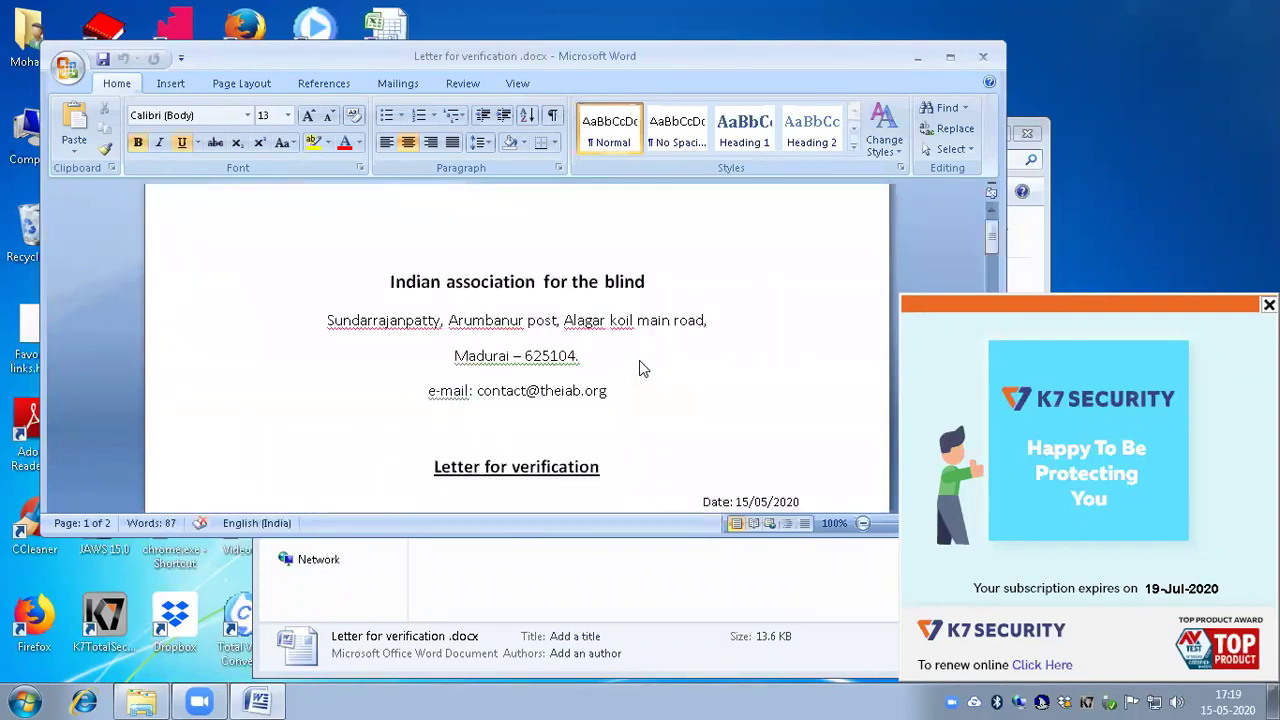
{"action": "key", "text": "Down"}
{"action": "key", "text": "Down"}
{"action": "key", "text": "Down"}
{"action": "key", "text": "Down"}
{"action": "key", "text": "Down"}
{"action": "key", "text": "Down"}
{"action": "key", "text": "Down"}
{"action": "key", "text": "Down"}
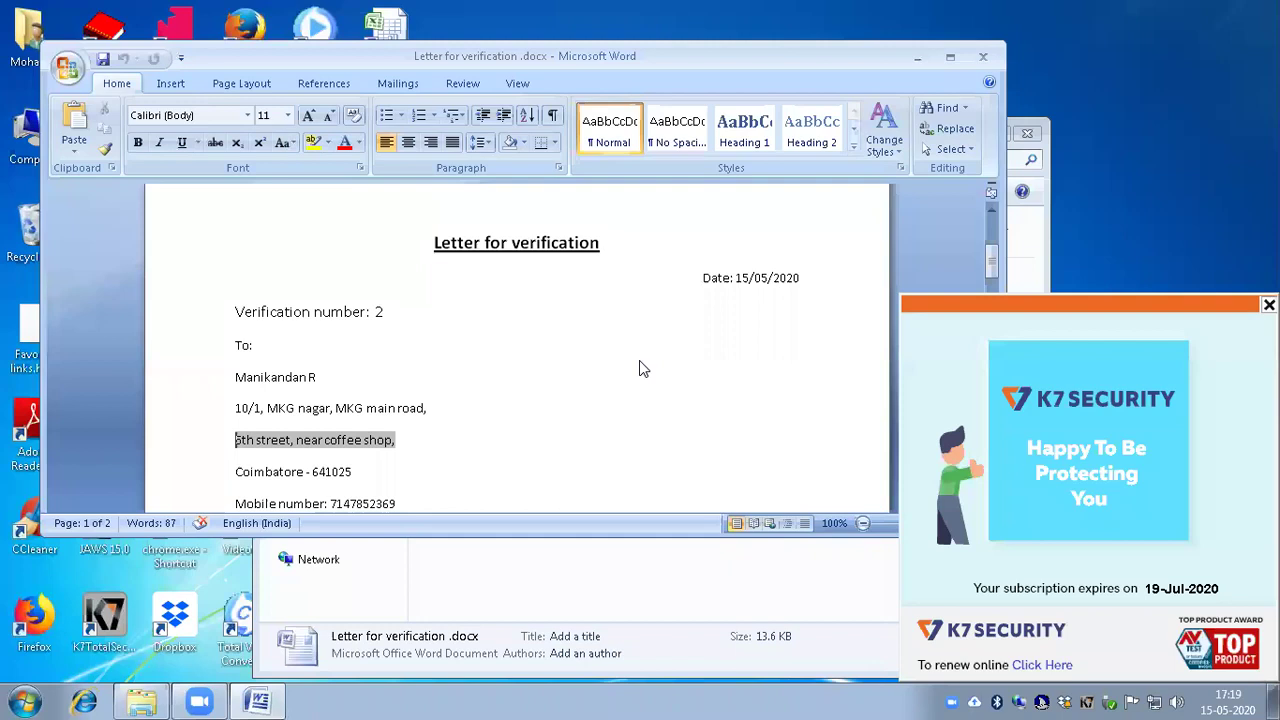
{"action": "key", "text": "Down"}
{"action": "key", "text": "Down"}
{"action": "key", "text": "Down"}
{"action": "key", "text": "Down"}
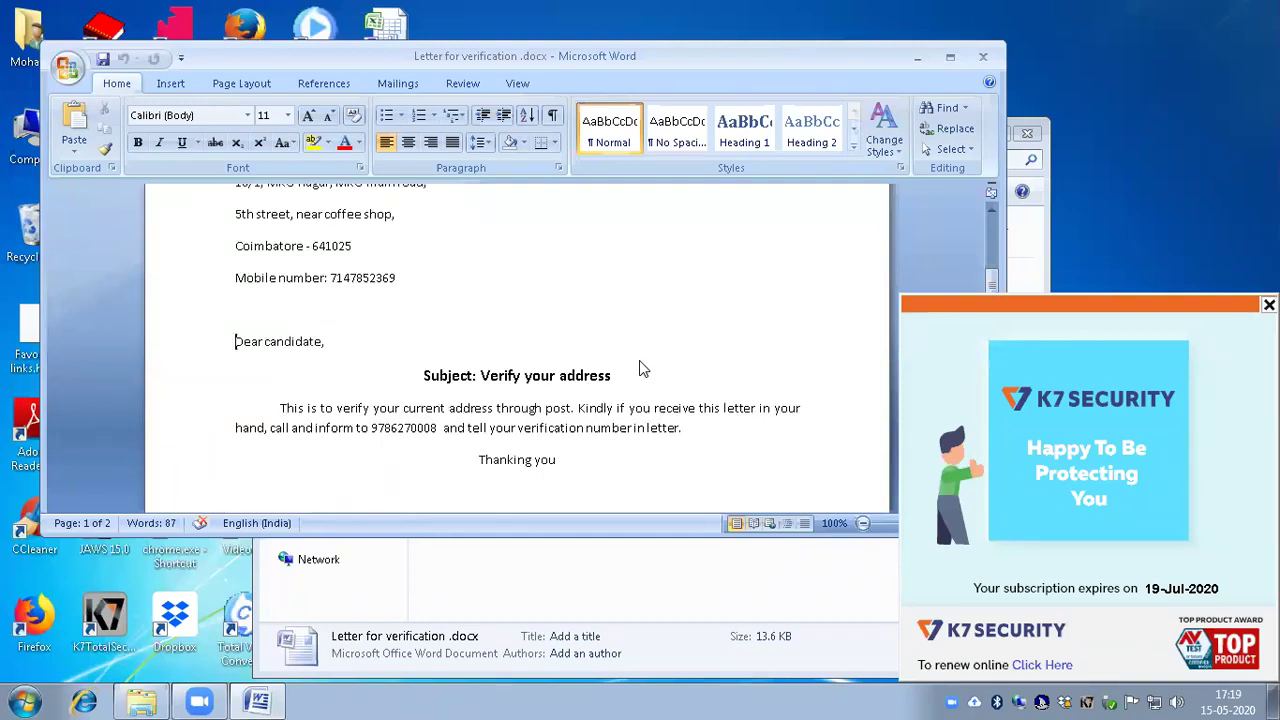
{"action": "key", "text": "Down"}
{"action": "key", "text": "Up"}
{"action": "key", "text": "Home"}
{"action": "key", "text": "ctrl+Right"}
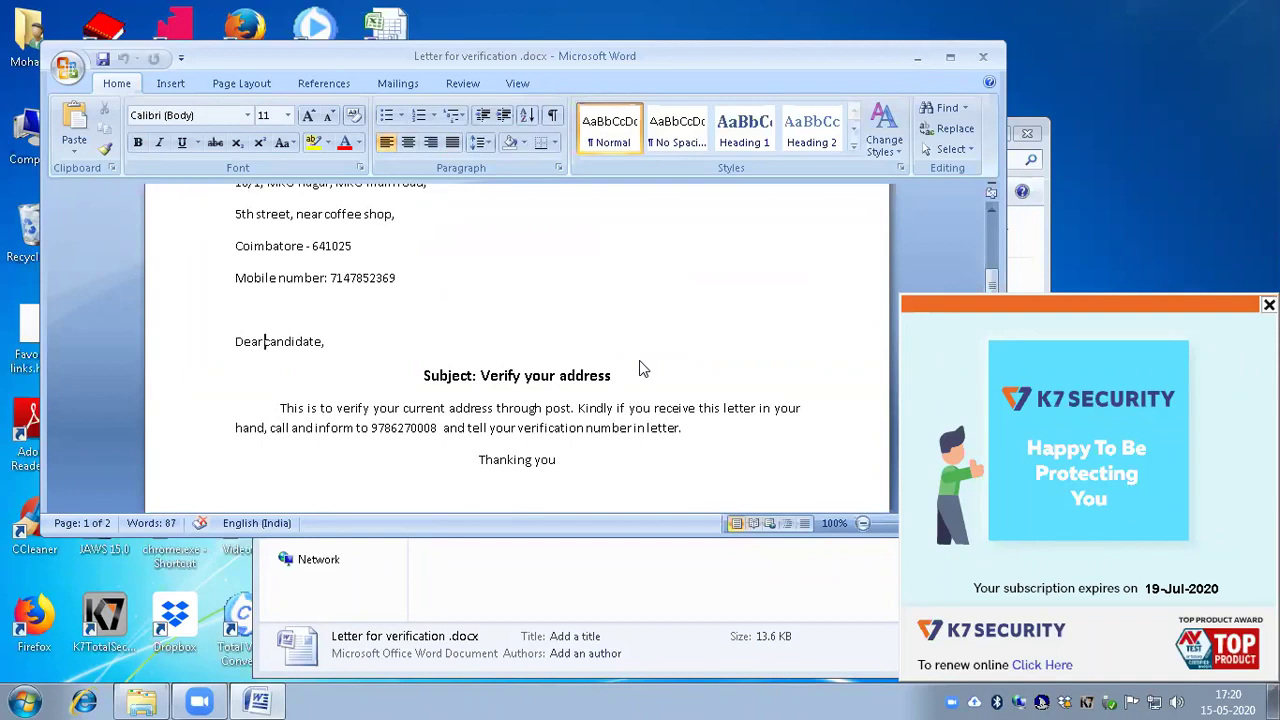
Step: Delete 'candidate,' from the salutation and browse the Mailings ribbon for a merge field
{"action": "key", "text": "shift+End"}
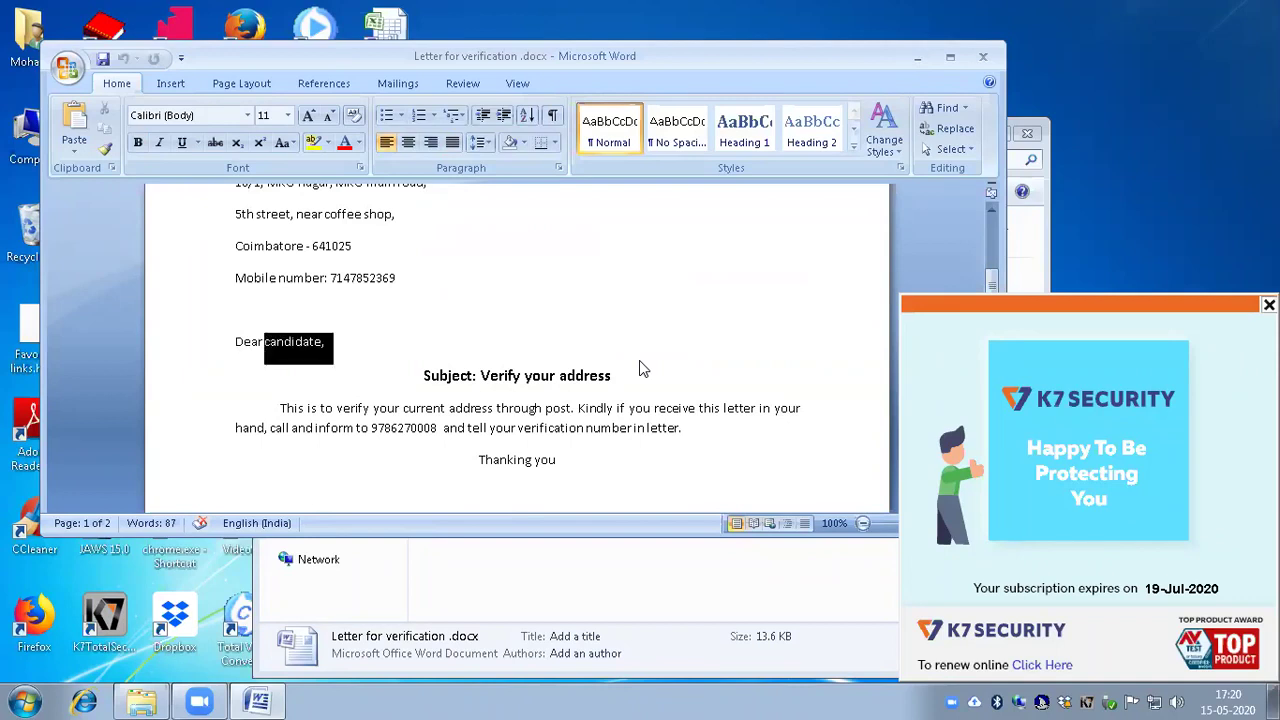
{"action": "key", "text": "Delete"}
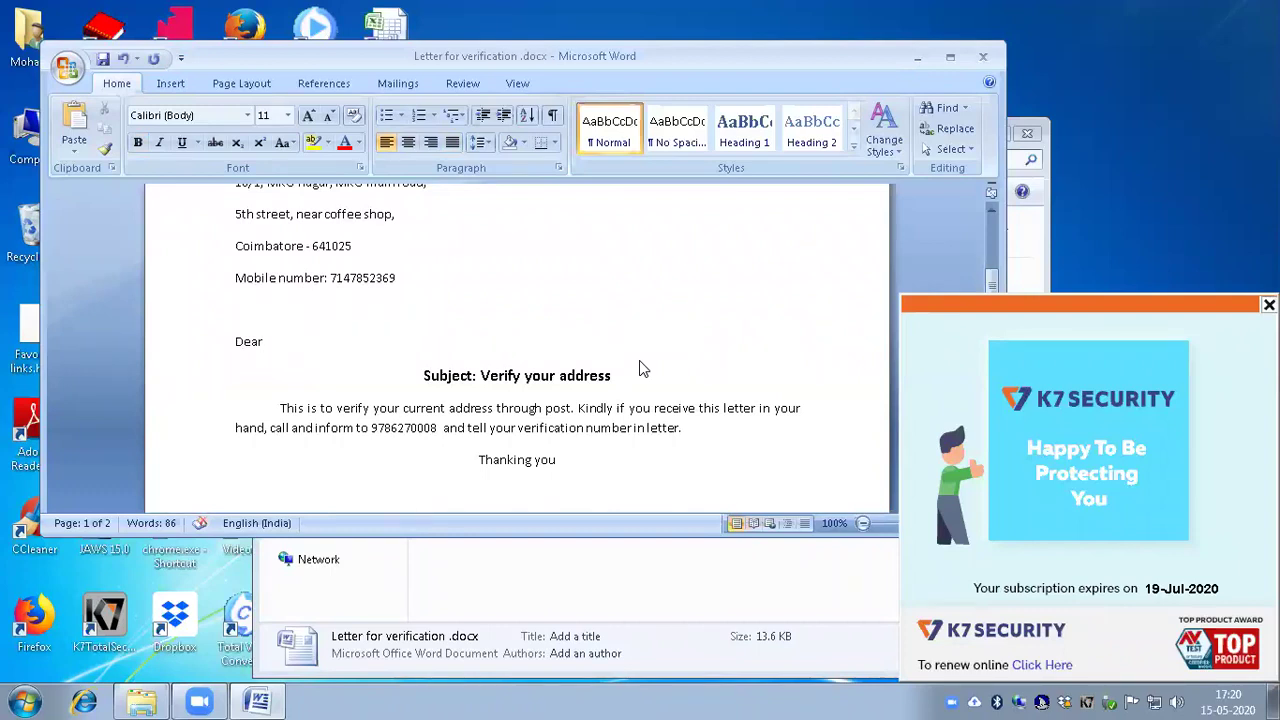
{"action": "key", "text": "alt+n"}
{"action": "key", "text": "alt+p"}
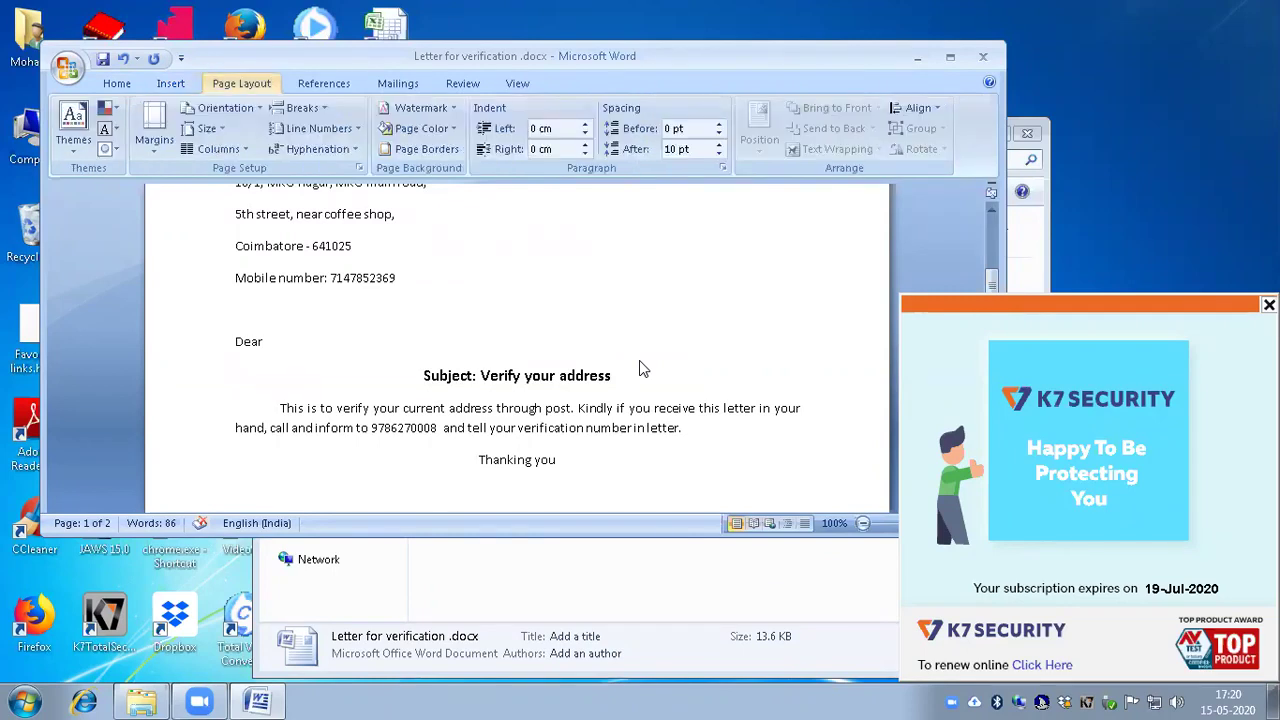
{"action": "key", "text": "alt+s"}
{"action": "key", "text": "alt+m"}
{"action": "key", "text": "ctrl+Right"}
{"action": "key", "text": "ctrl+Right"}
{"action": "key", "text": "ctrl+Right"}
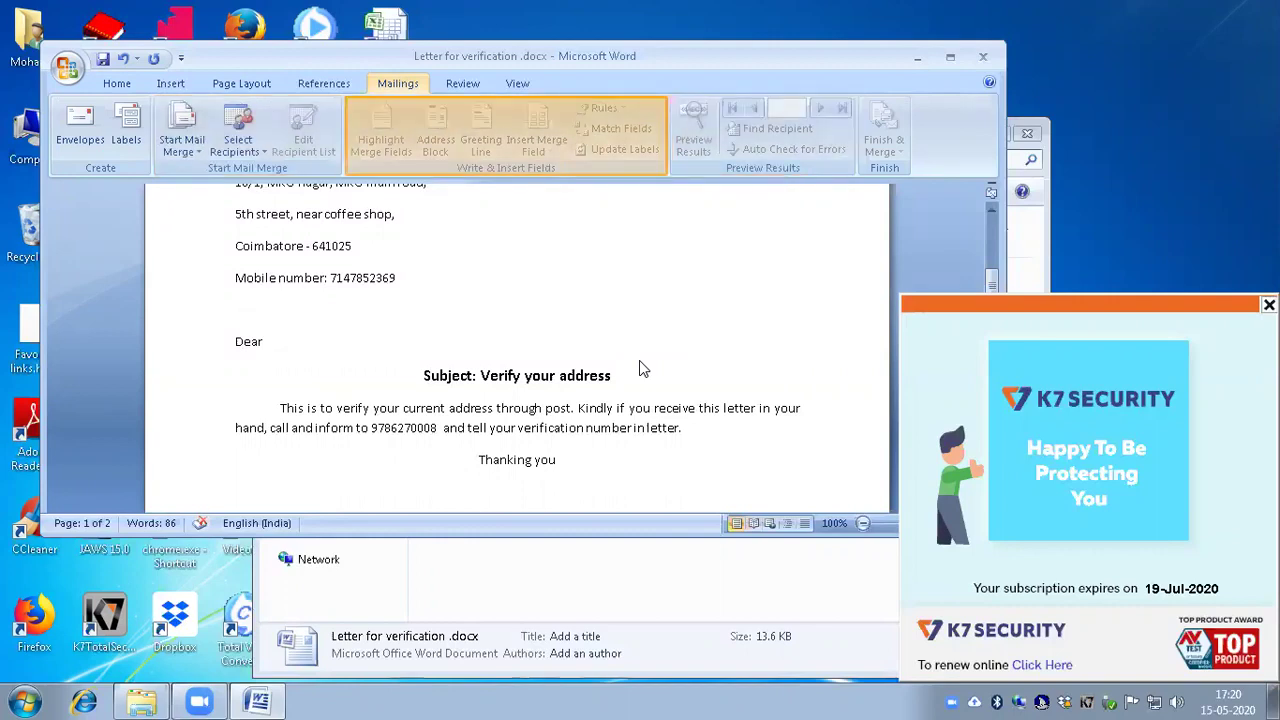
{"action": "key", "text": "Tab"}
{"action": "key", "text": "Tab"}
{"action": "key", "text": "Tab"}
{"action": "key", "text": "Tab"}
{"action": "key", "text": "Escape"}
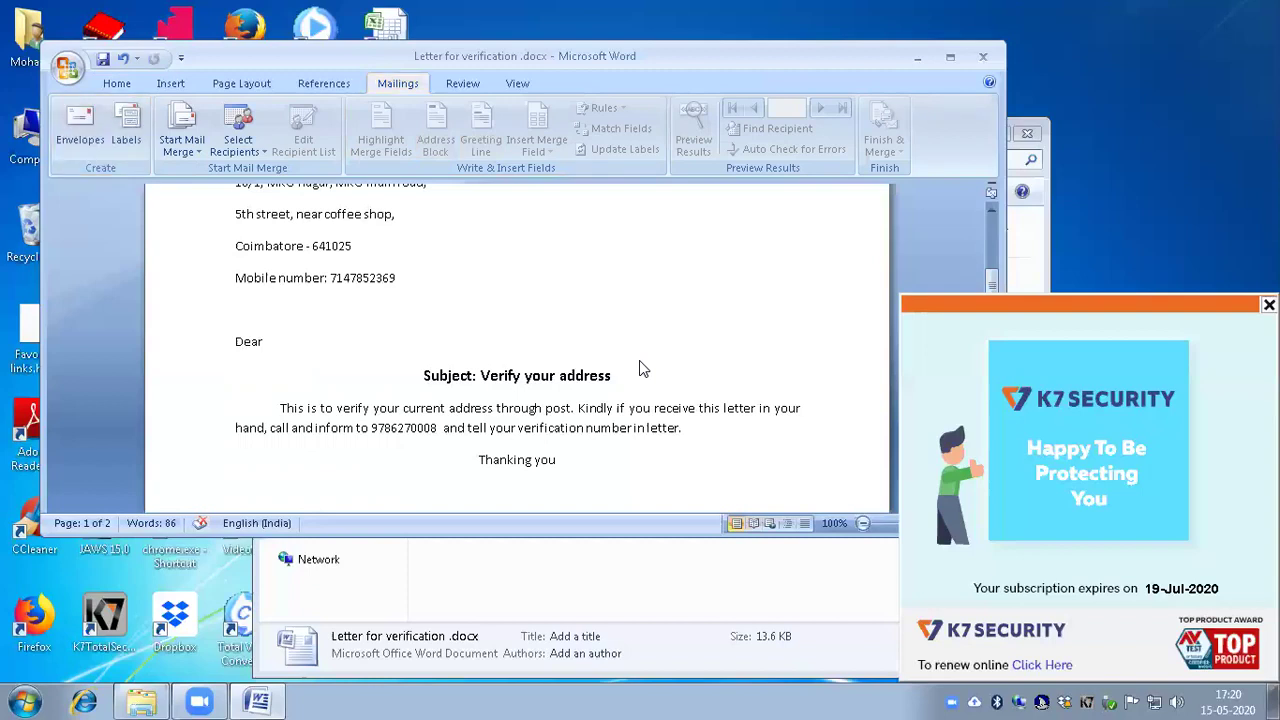
Step: Restore 'candidate,' to the salutation and start a new blank document
{"action": "key", "text": "ctrl+y"}
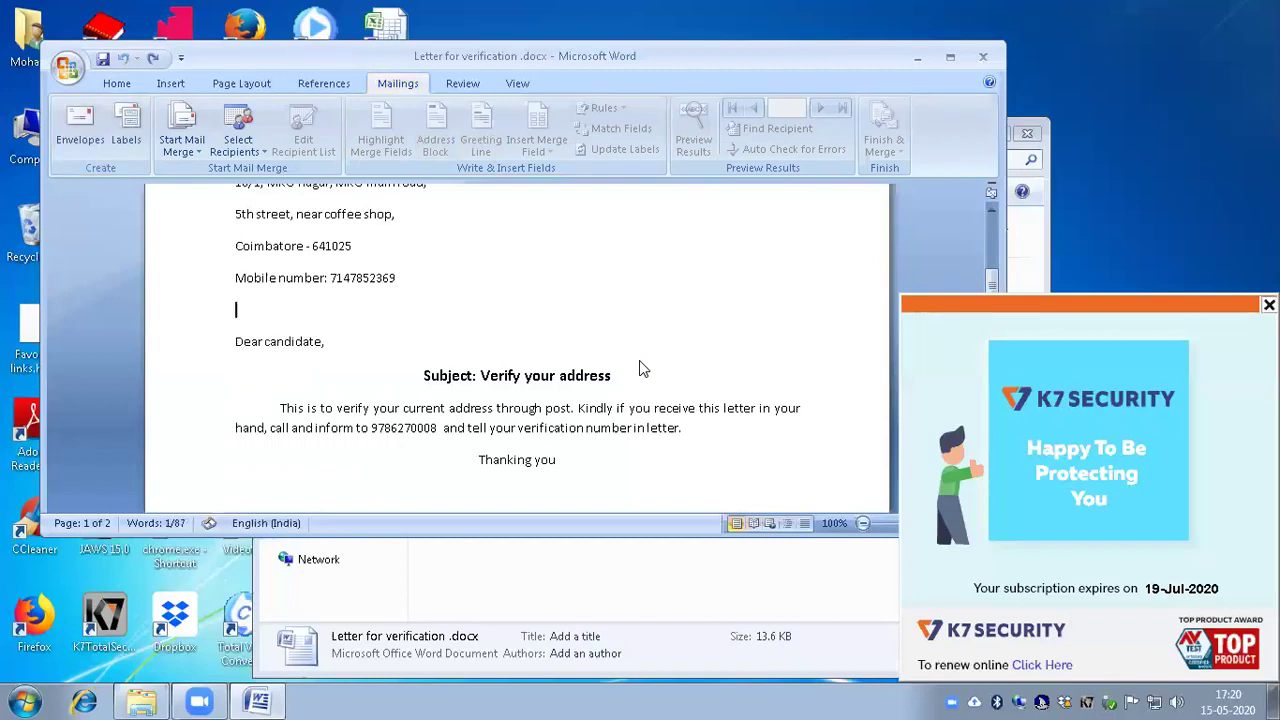
{"action": "key", "text": "Down"}
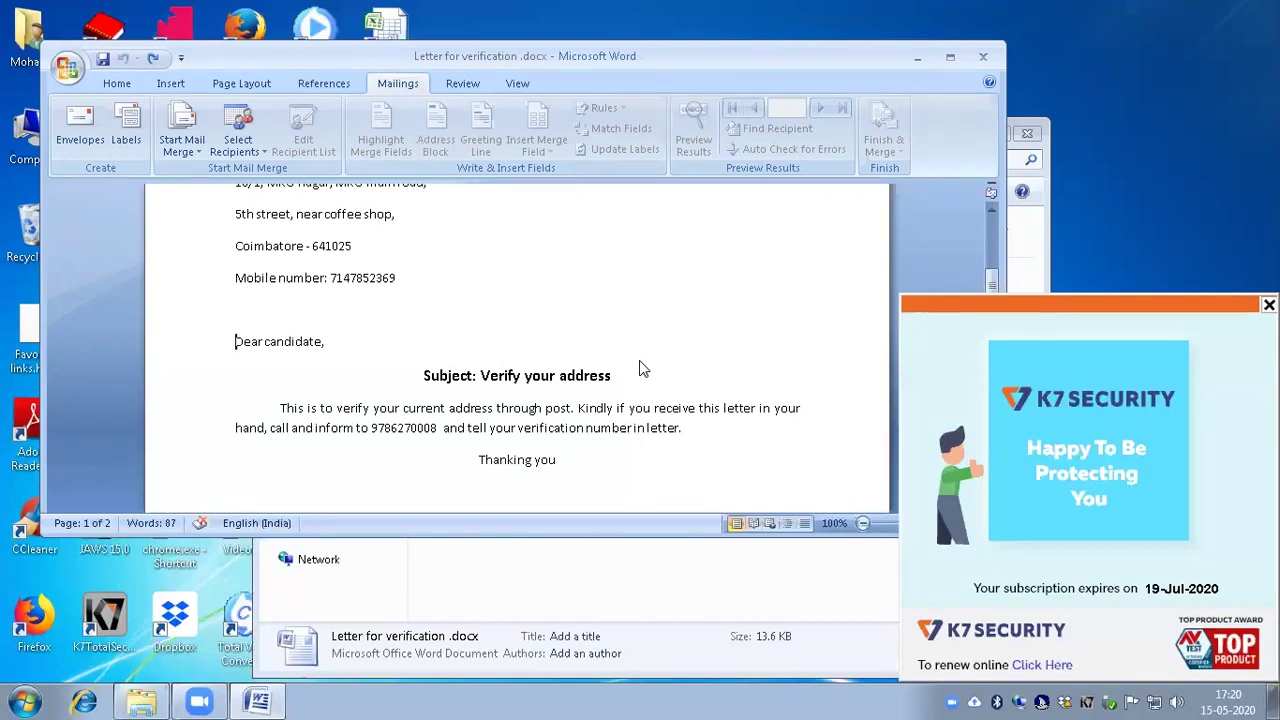
{"action": "key", "text": "ctrl+n"}
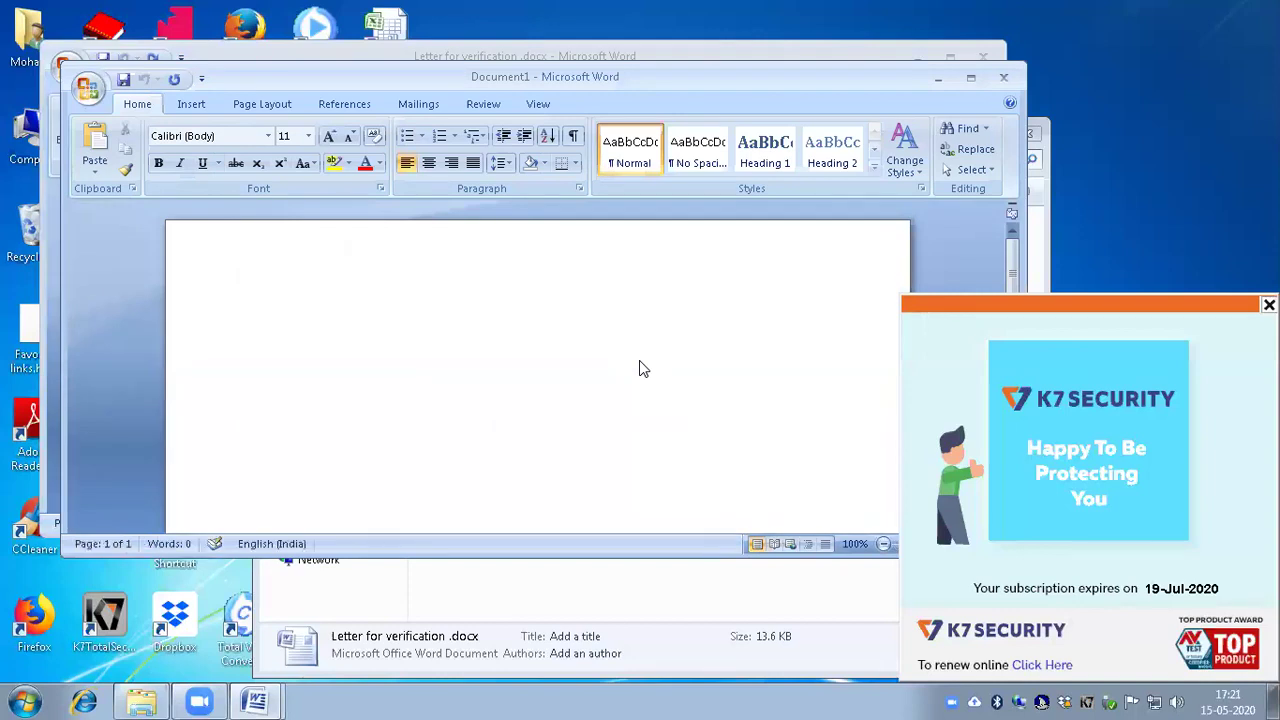
Step: Paste the whole verification letter into Document1, then select all and delete it
{"action": "key", "text": "alt+Tab"}
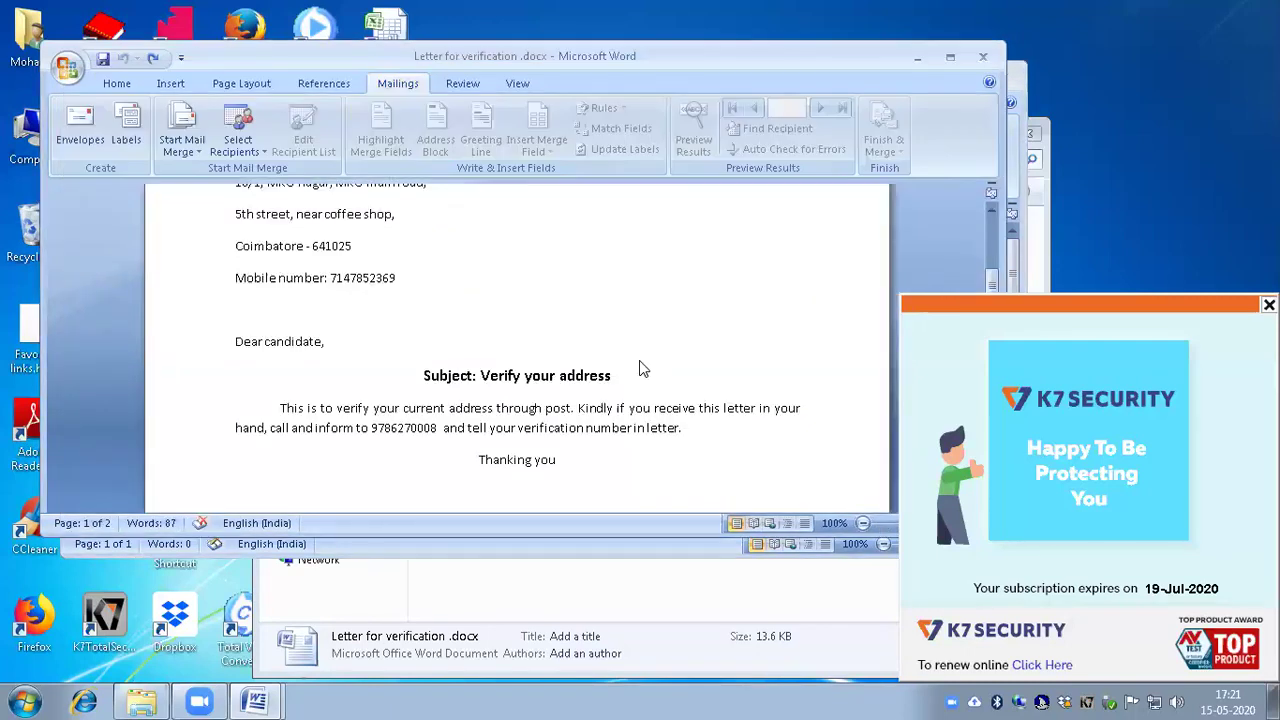
{"action": "key", "text": "ctrl+a"}
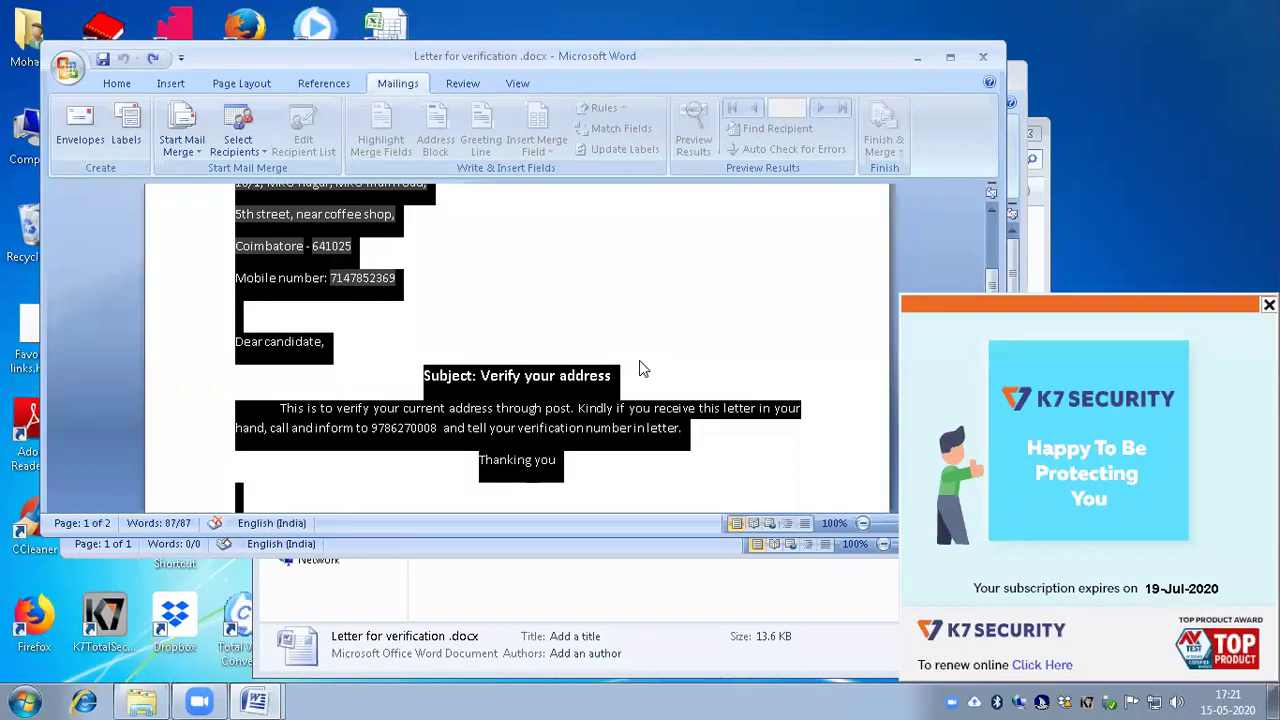
{"action": "key", "text": "alt+Tab"}
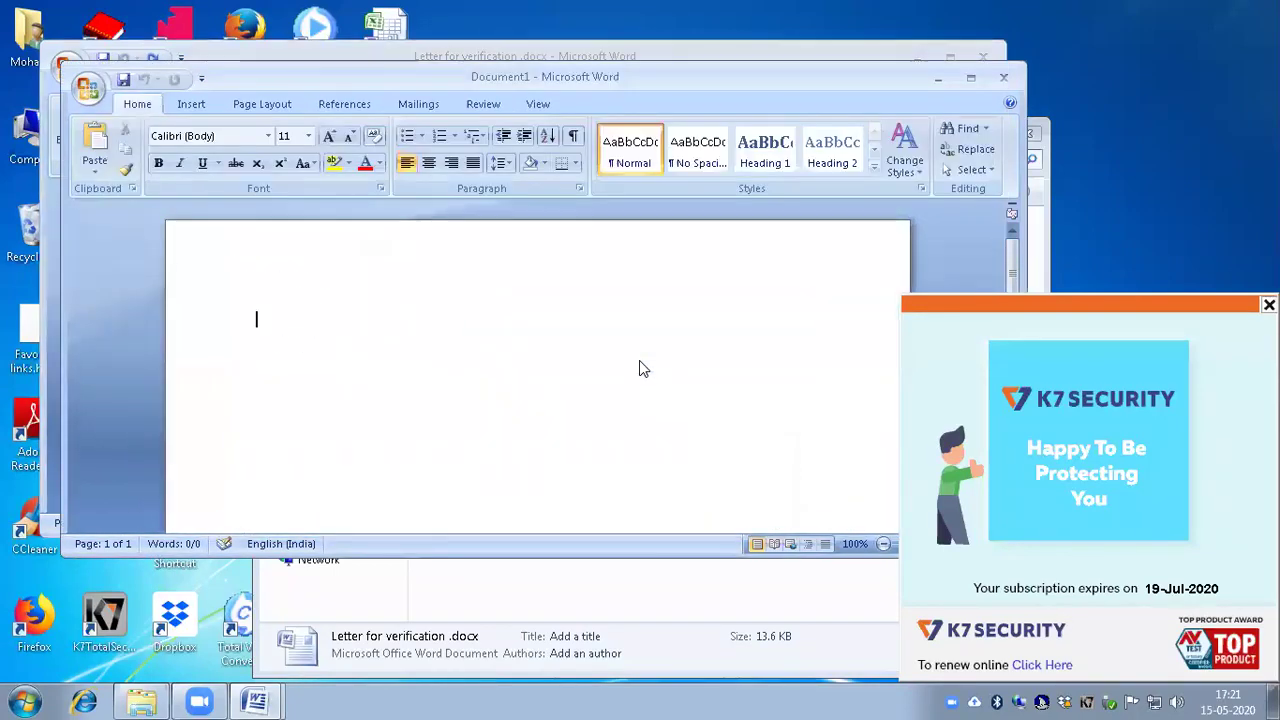
{"action": "key", "text": "ctrl+v"}
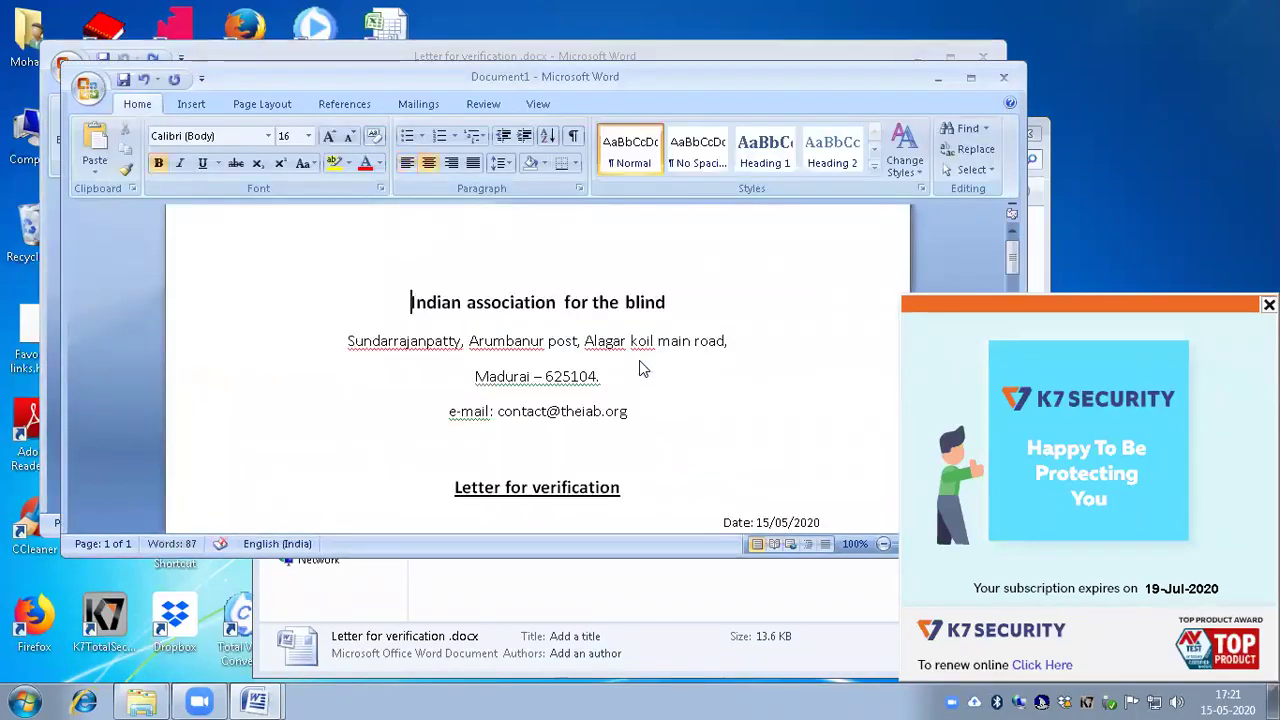
{"action": "key", "text": "Down"}
{"action": "key", "text": "Down"}
{"action": "key", "text": "Down"}
{"action": "key", "text": "Down"}
{"action": "key", "text": "Down"}
{"action": "key", "text": "Down"}
{"action": "key", "text": "Down"}
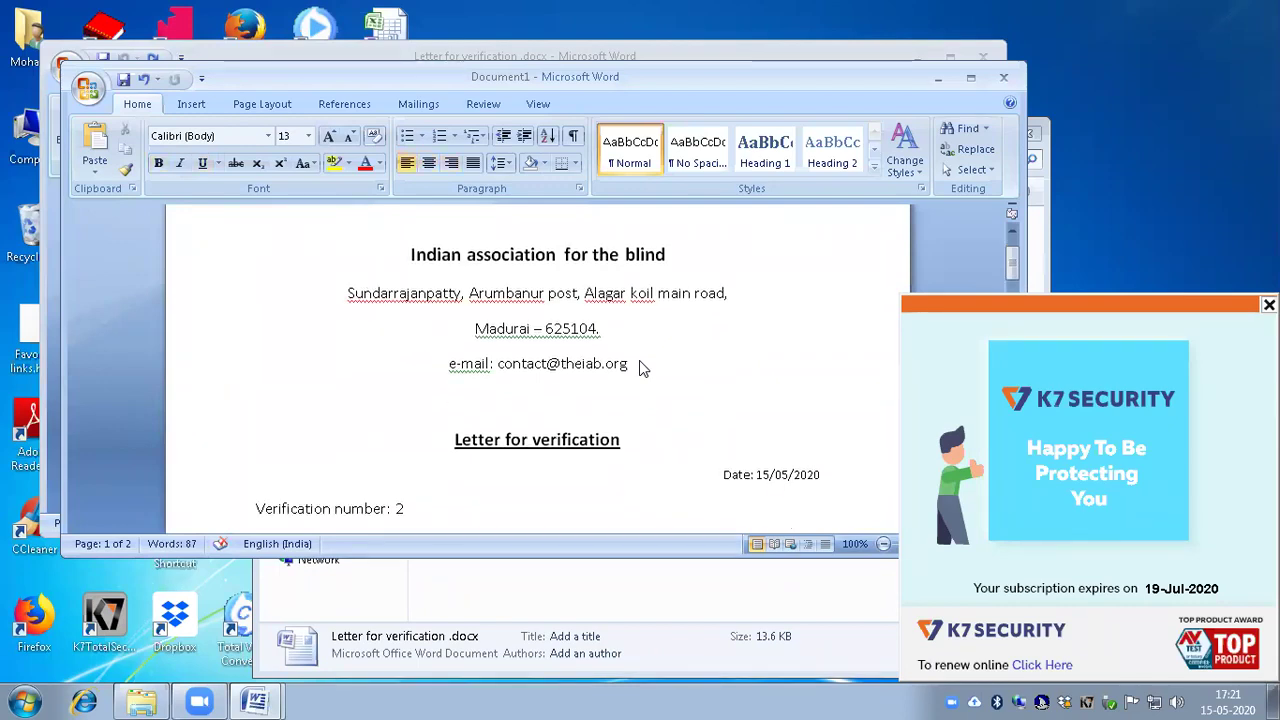
{"action": "key", "text": "ctrl+a"}
{"action": "key", "text": "Delete"}
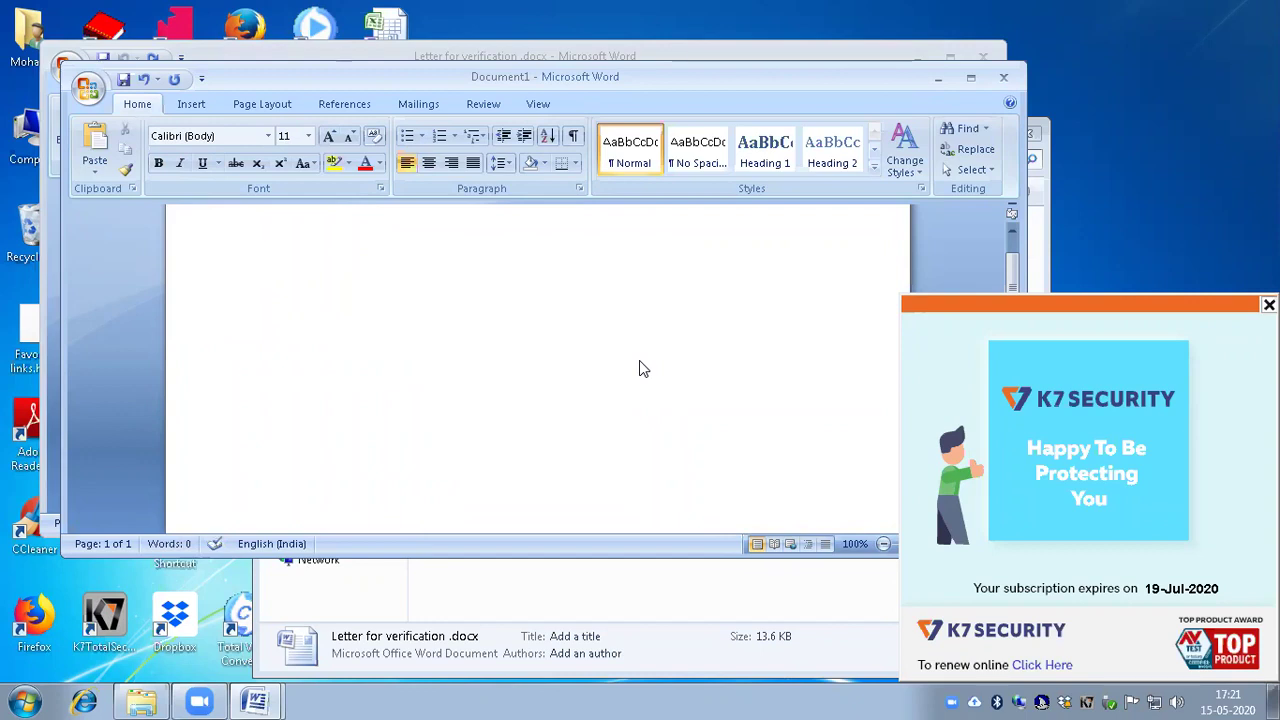
Step: Type 'Dear' and 'This is for verification.' as the letter's first two lines
{"action": "type", "text": "dear"}
{"action": "key", "text": "Return"}
{"action": "type", "text": "This is for verification."}
{"action": "key", "text": "Home"}
{"action": "key", "text": "Up"}
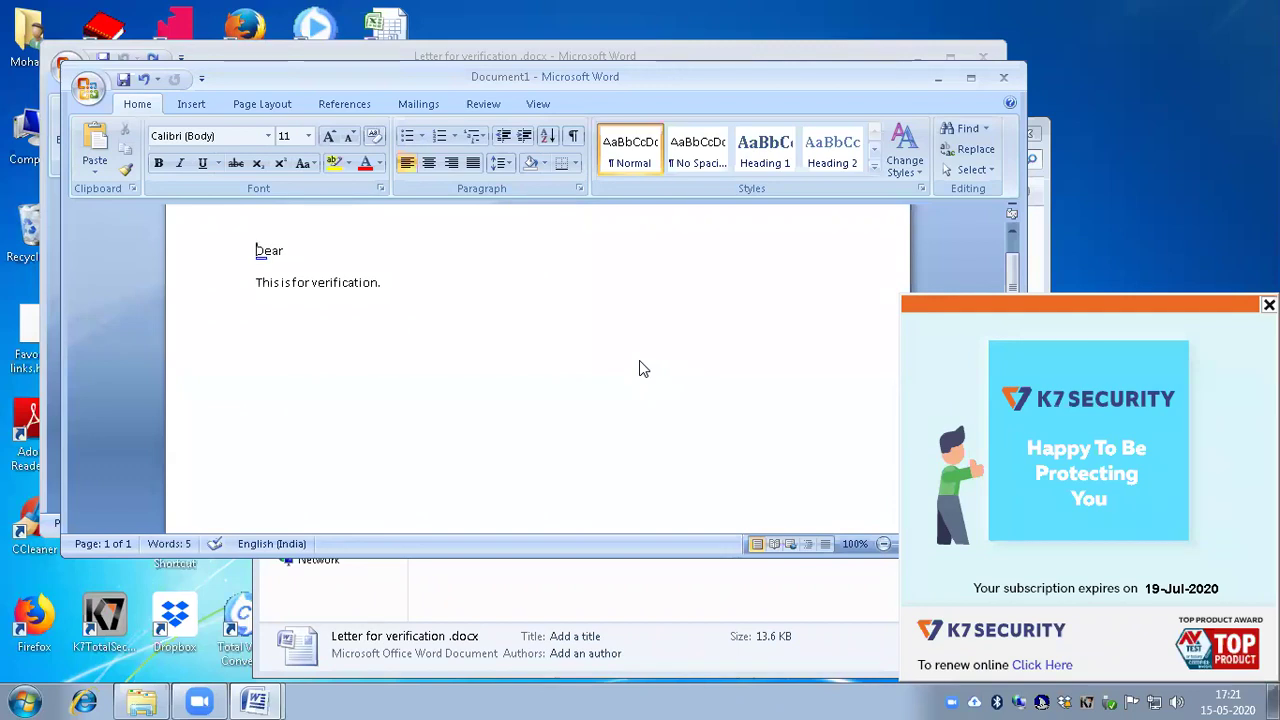
{"action": "key", "text": "End"}
{"action": "key", "text": "BackSpace"}
Step: Step through the ribbon tabs to reach Mailings
{"action": "key", "text": "alt+n"}
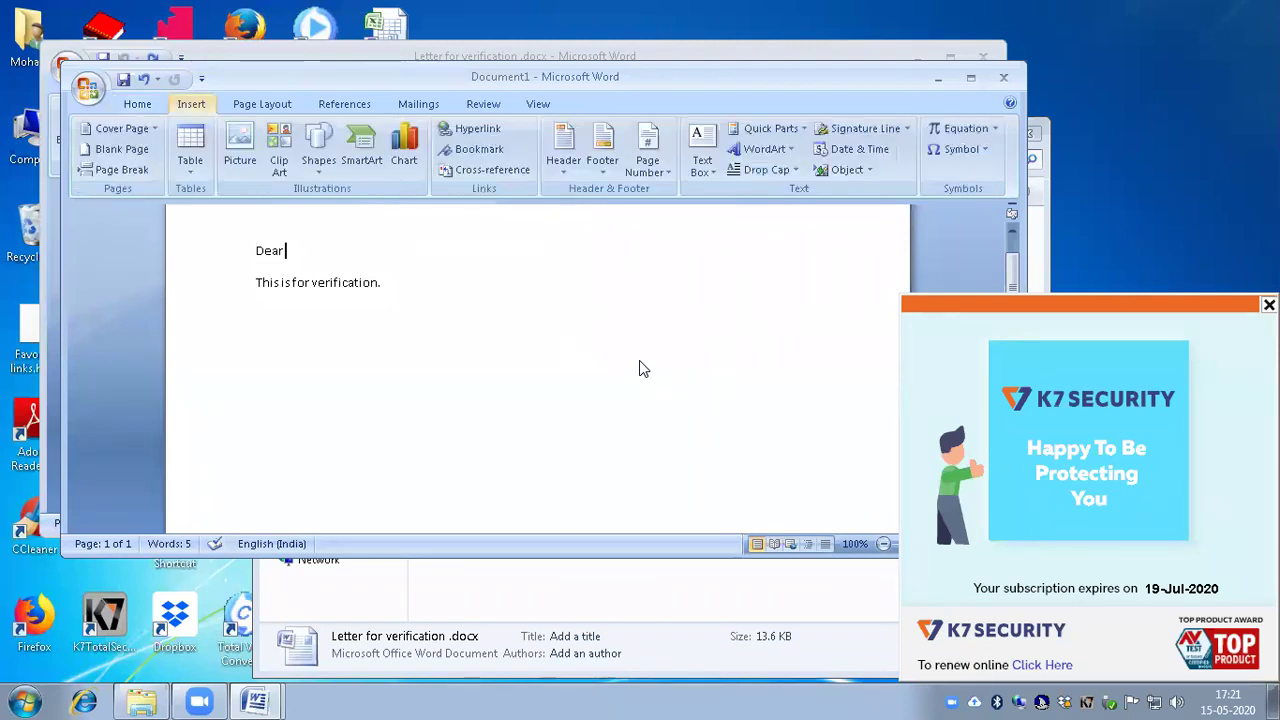
{"action": "key", "text": "alt+p"}
{"action": "key", "text": "alt+s"}
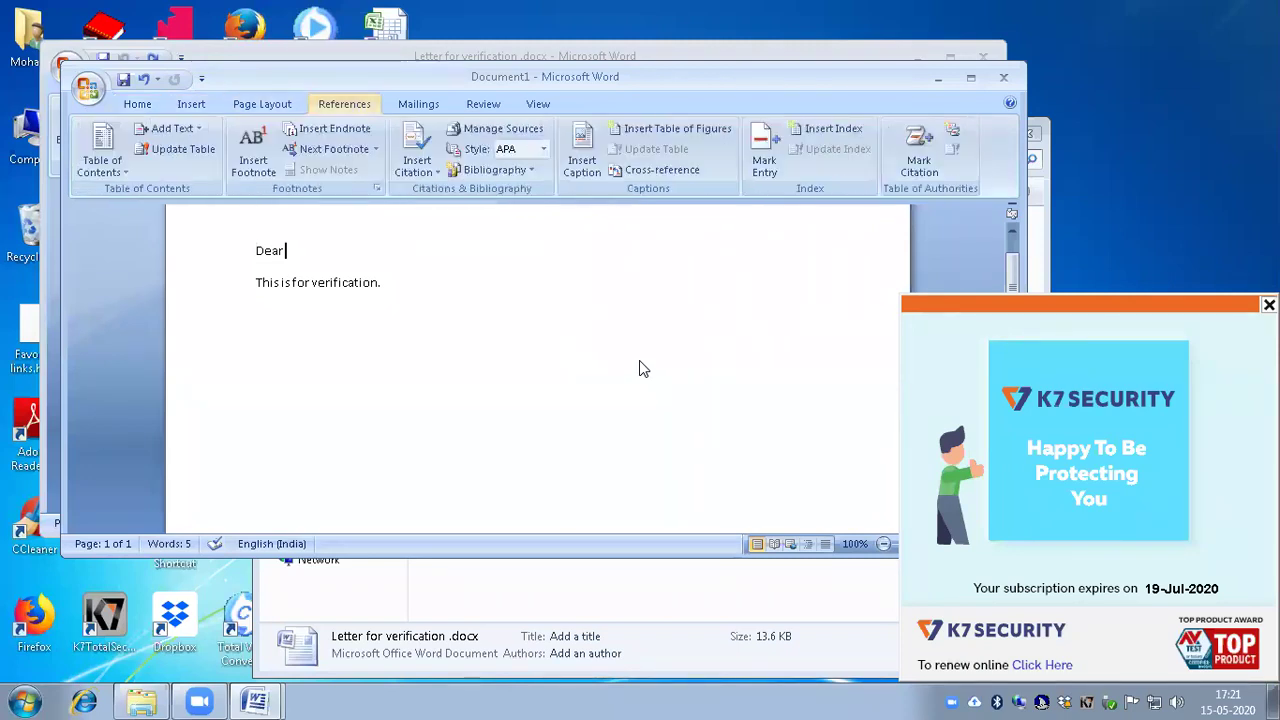
{"action": "key", "text": "alt+m"}
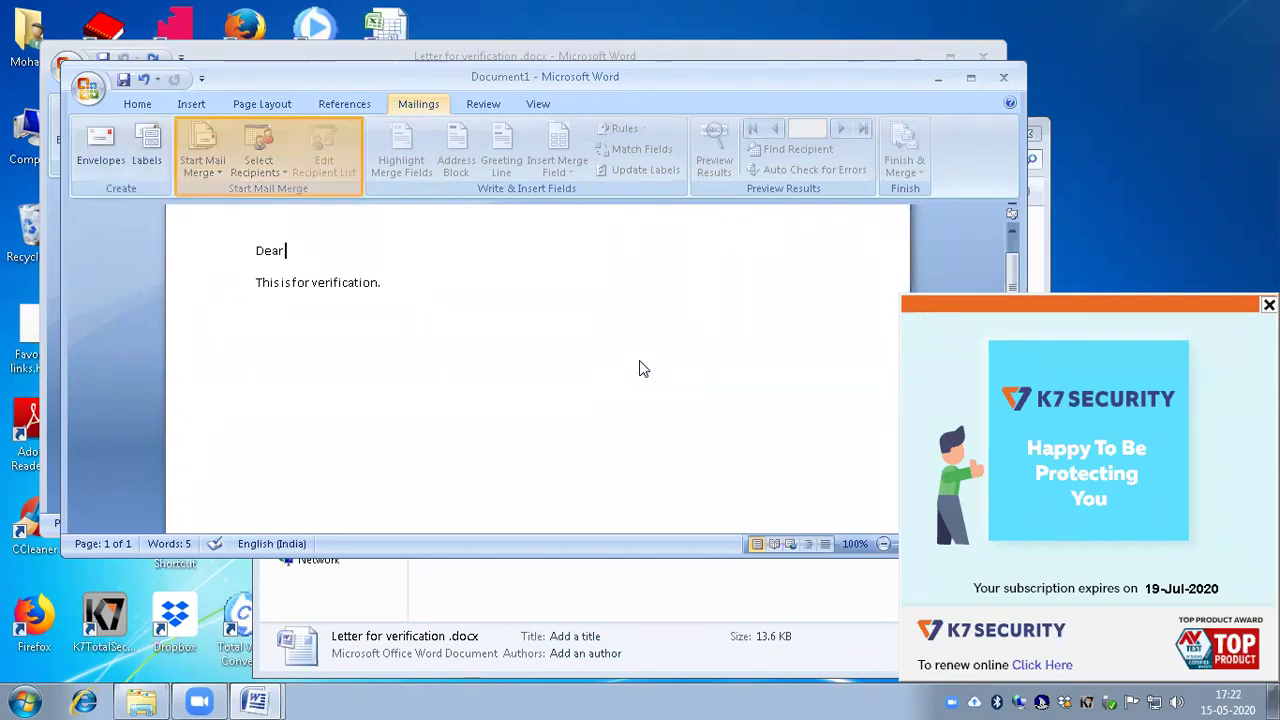
Step: Use Existing List to pick address list.xlsx from the home folder and confirm the Sheet1$ table
{"action": "key", "text": "Right"}
{"action": "key", "text": "Down"}
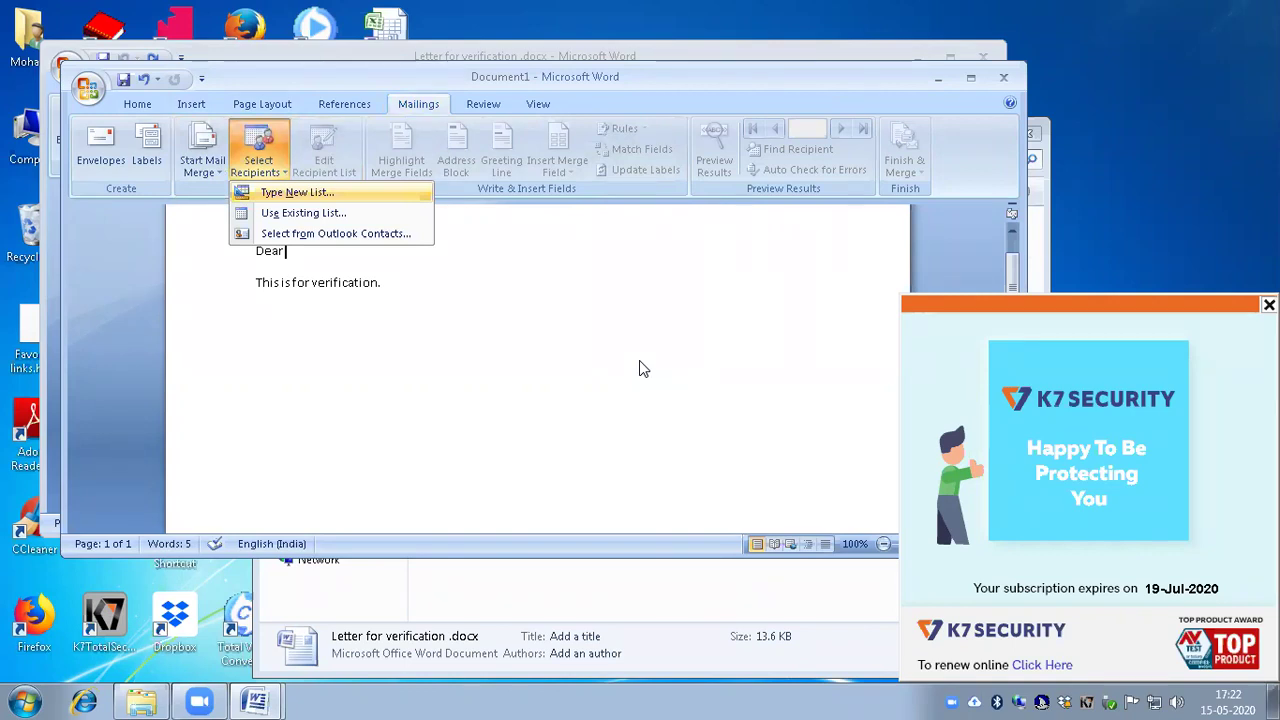
{"action": "key", "text": "Down"}
{"action": "key", "text": "Return"}
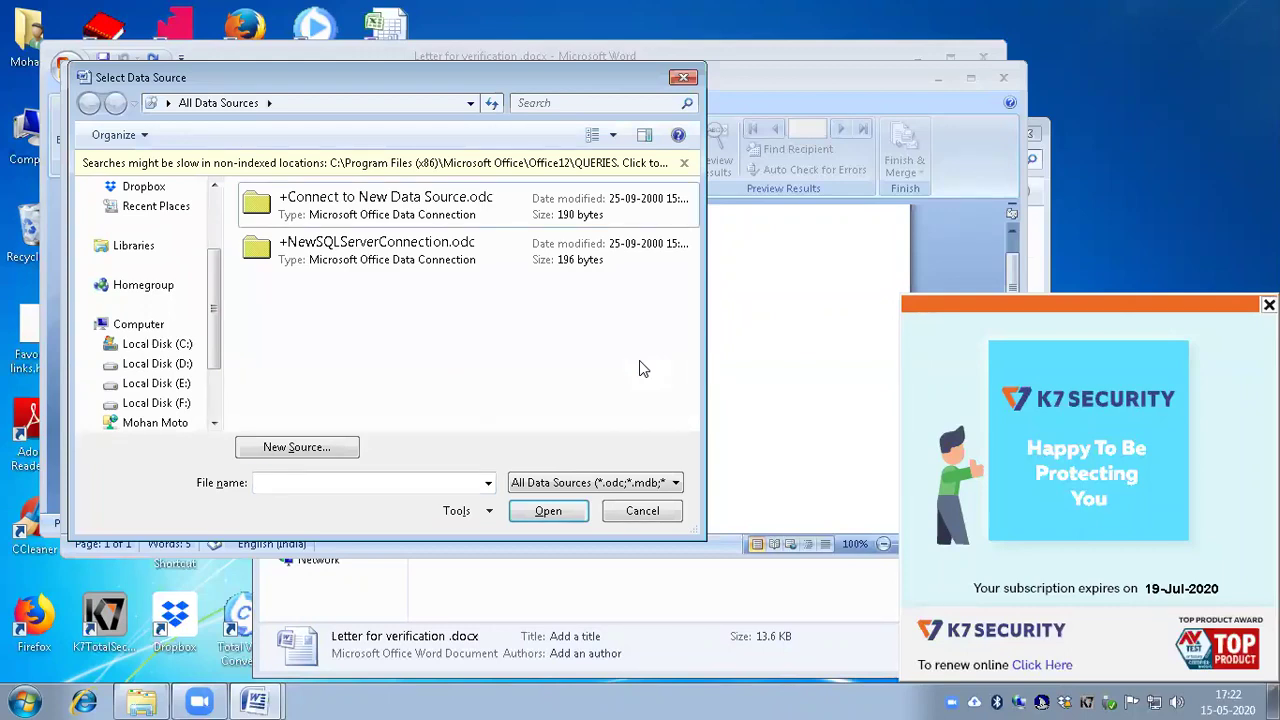
{"action": "key", "text": "BackSpace"}
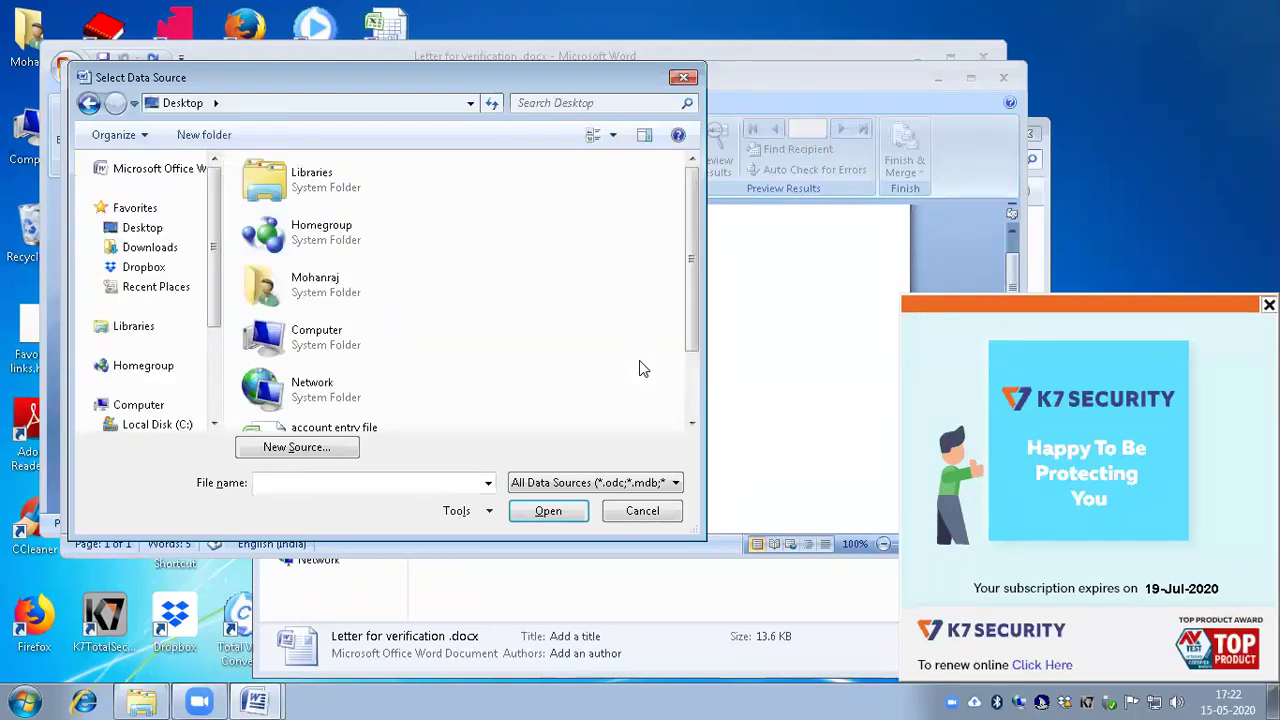
{"action": "key", "text": "Down"}
{"action": "key", "text": "Down"}
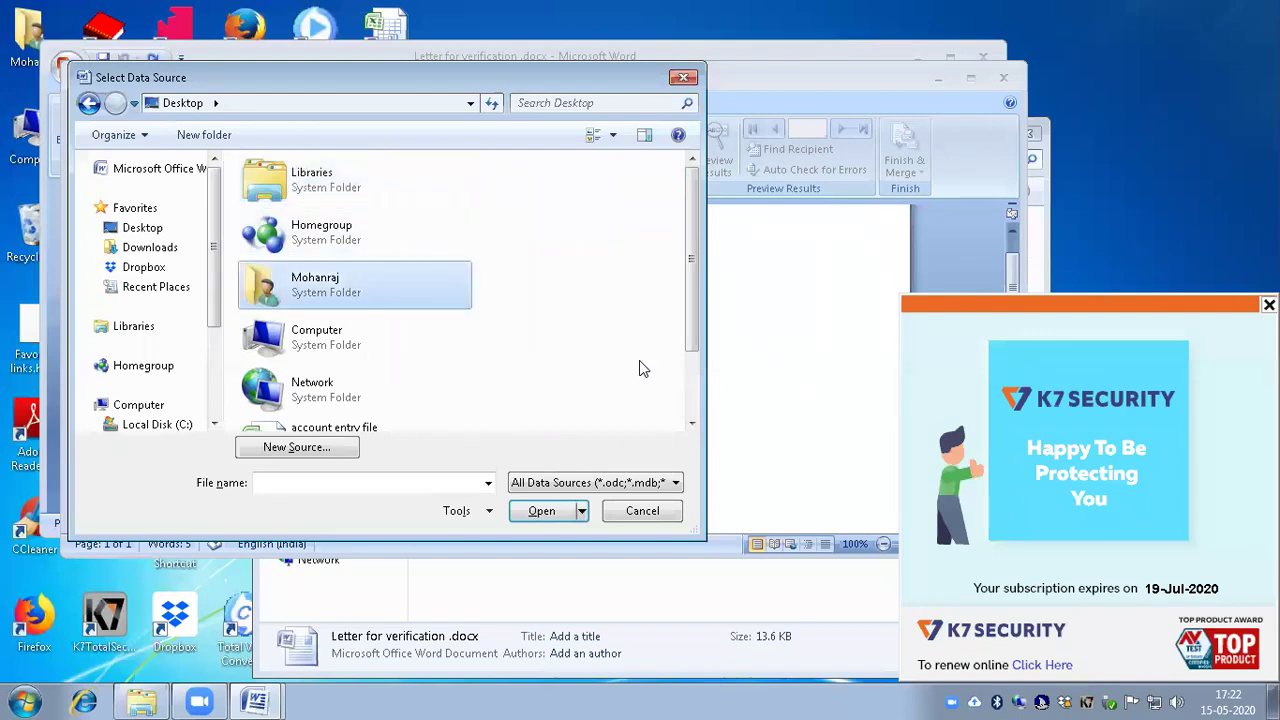
{"action": "key", "text": "Return"}
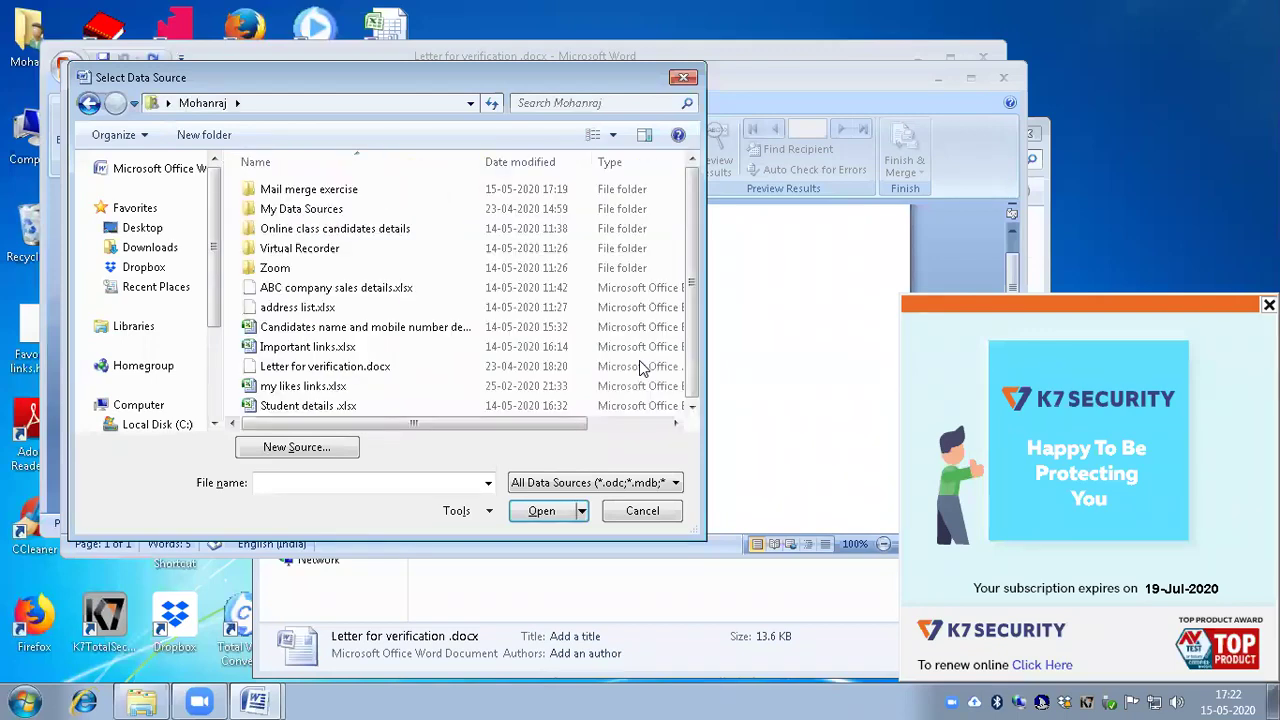
{"action": "key", "text": "Down"}
{"action": "key", "text": "Return"}
{"action": "key", "text": "Down"}
{"action": "key", "text": "Return"}
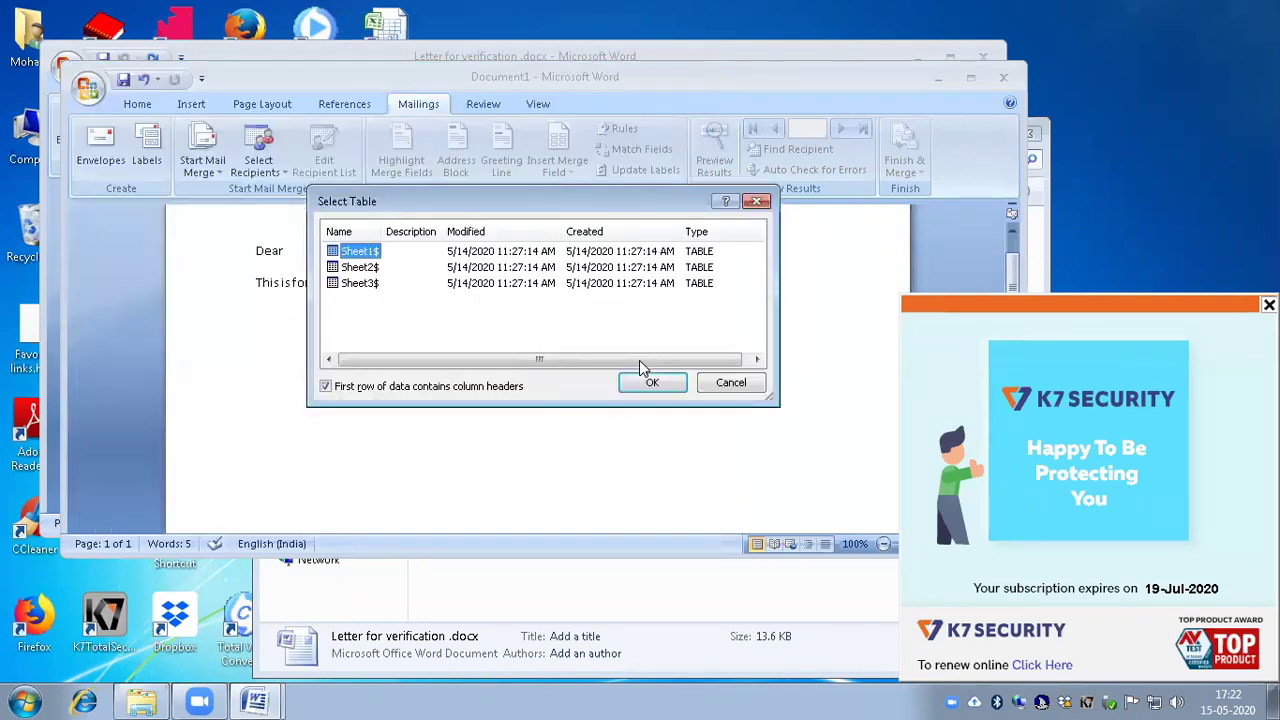
{"action": "key", "text": "Return"}
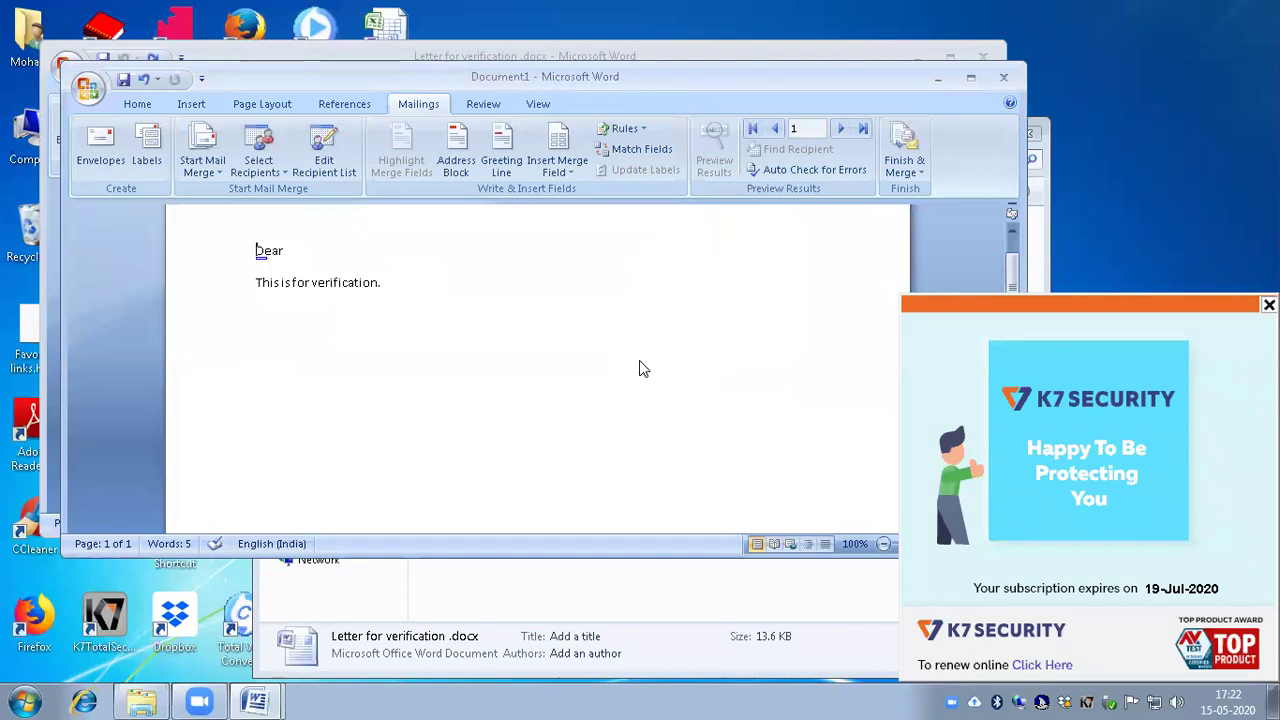
Step: Insert the «NAME» merge field after 'Dear'
{"action": "key", "text": "Left"}
{"action": "key", "text": "Right"}
{"action": "key", "text": "alt"}
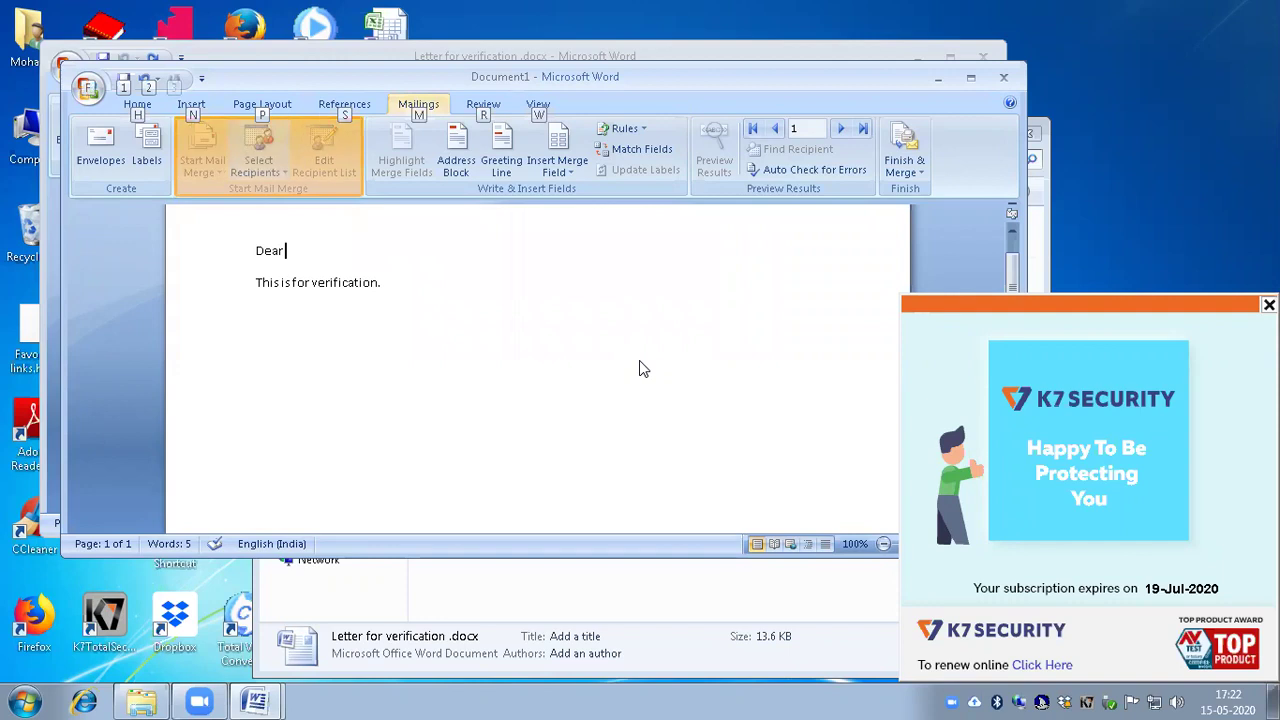
{"action": "key", "text": "Tab"}
{"action": "key", "text": "Tab"}
{"action": "key", "text": "Tab"}
{"action": "key", "text": "Tab"}
{"action": "key", "text": "Tab"}
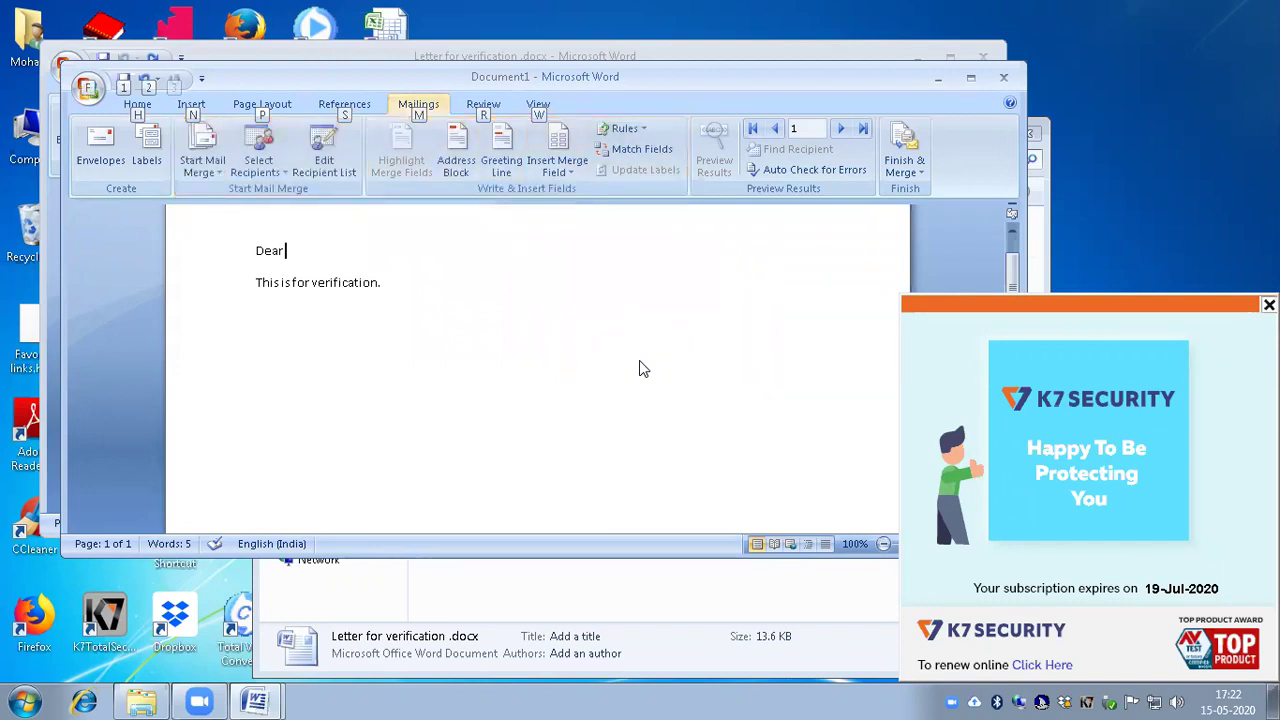
{"action": "key", "text": "Down"}
{"action": "key", "text": "Down"}
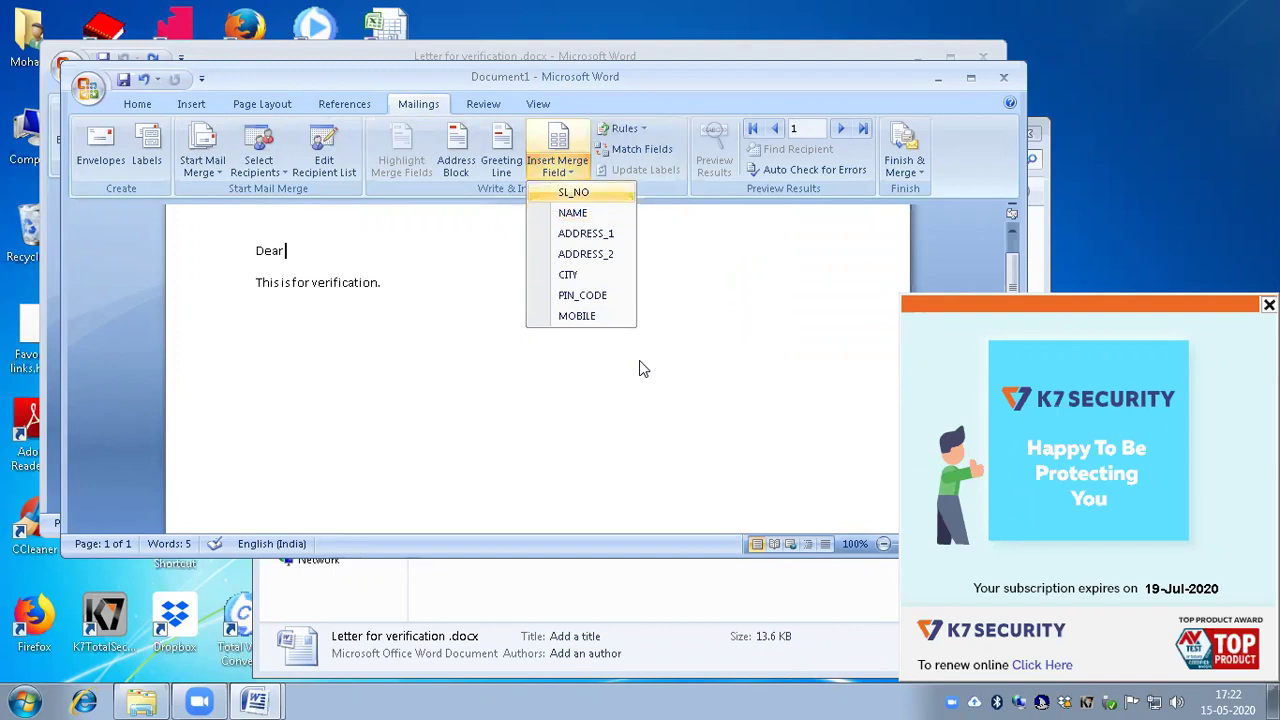
{"action": "key", "text": "Return"}
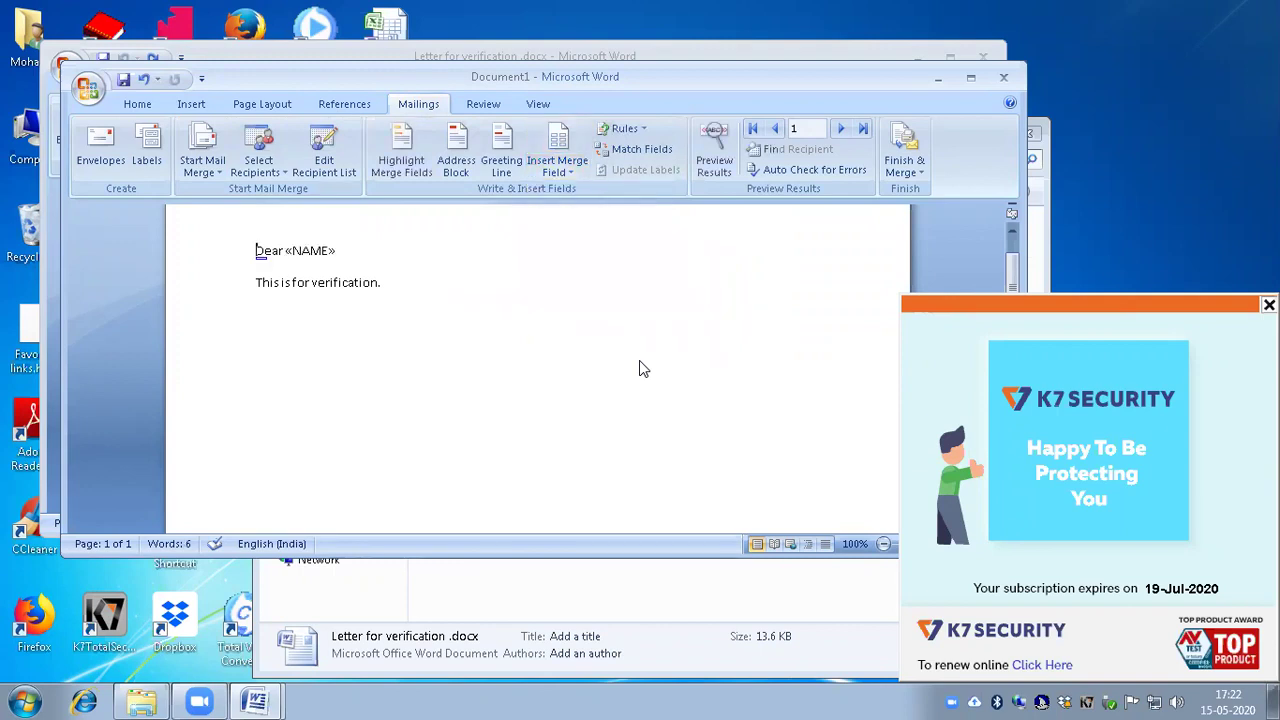
Step: Add a 'For' line below the verification sentence, undoing the extra period
{"action": "key", "text": "Down"}
{"action": "key", "text": "End"}
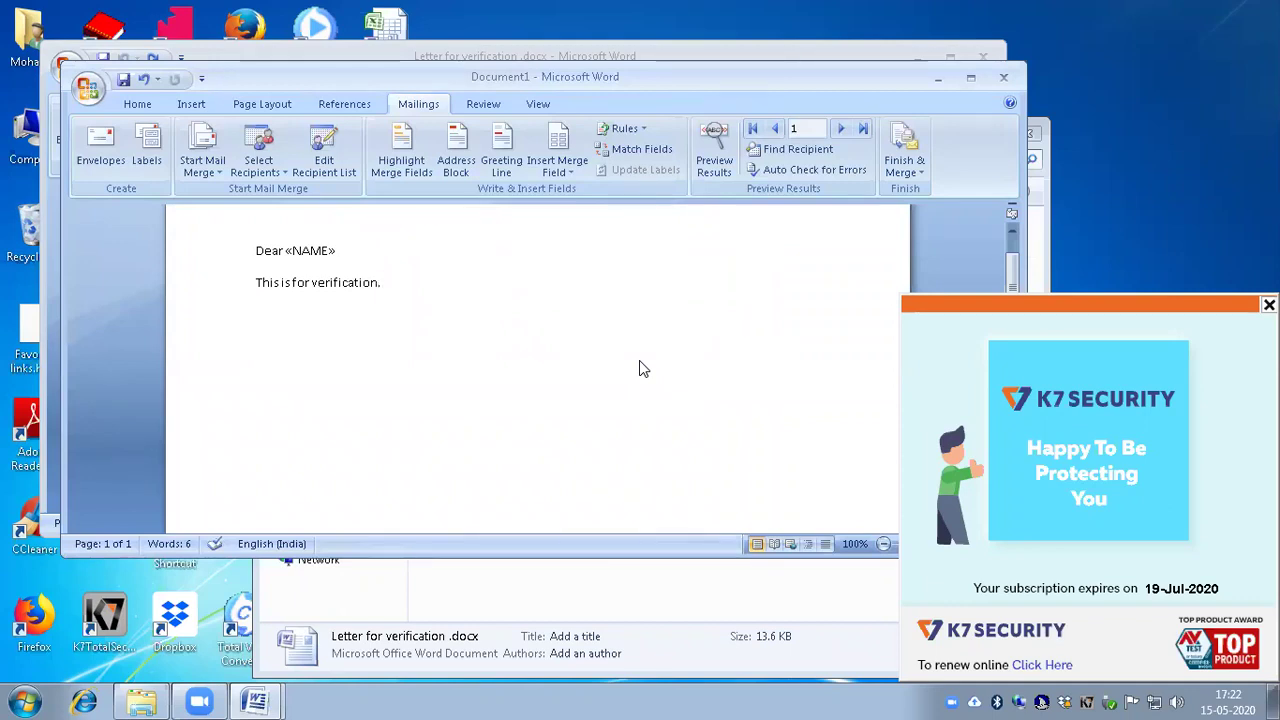
{"action": "key", "text": "Return"}
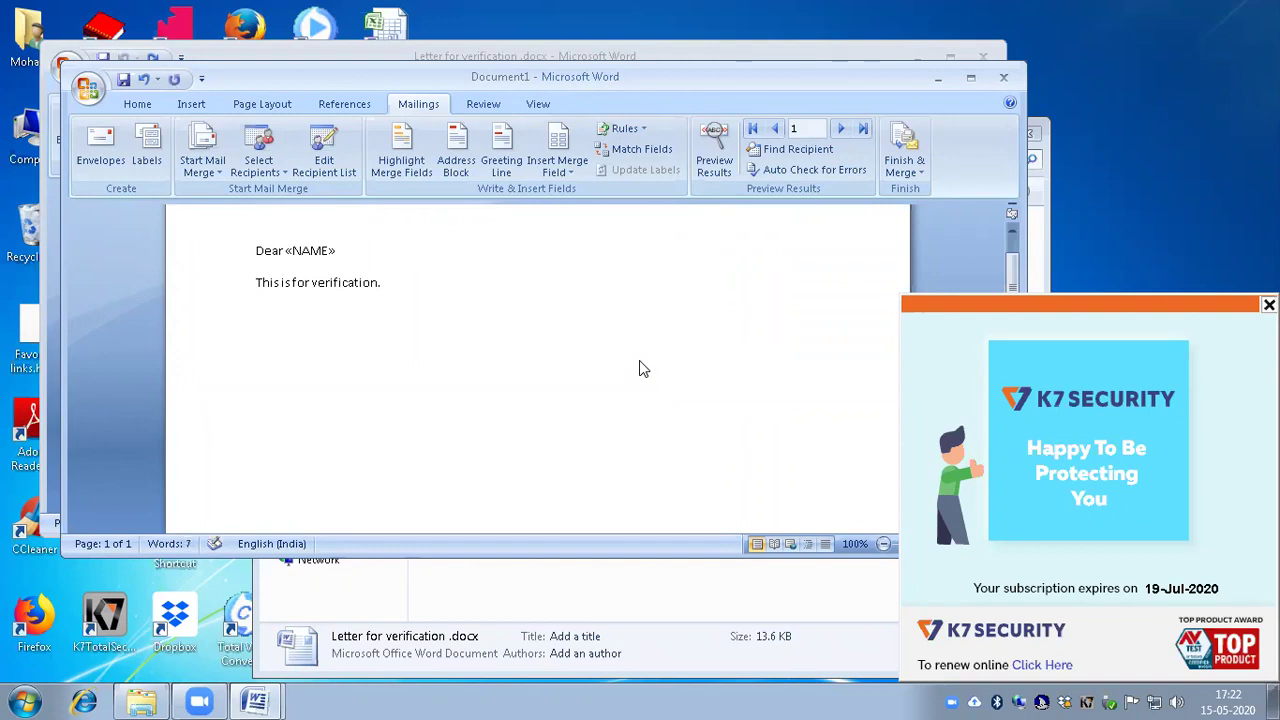
{"action": "type", "text": "For"}
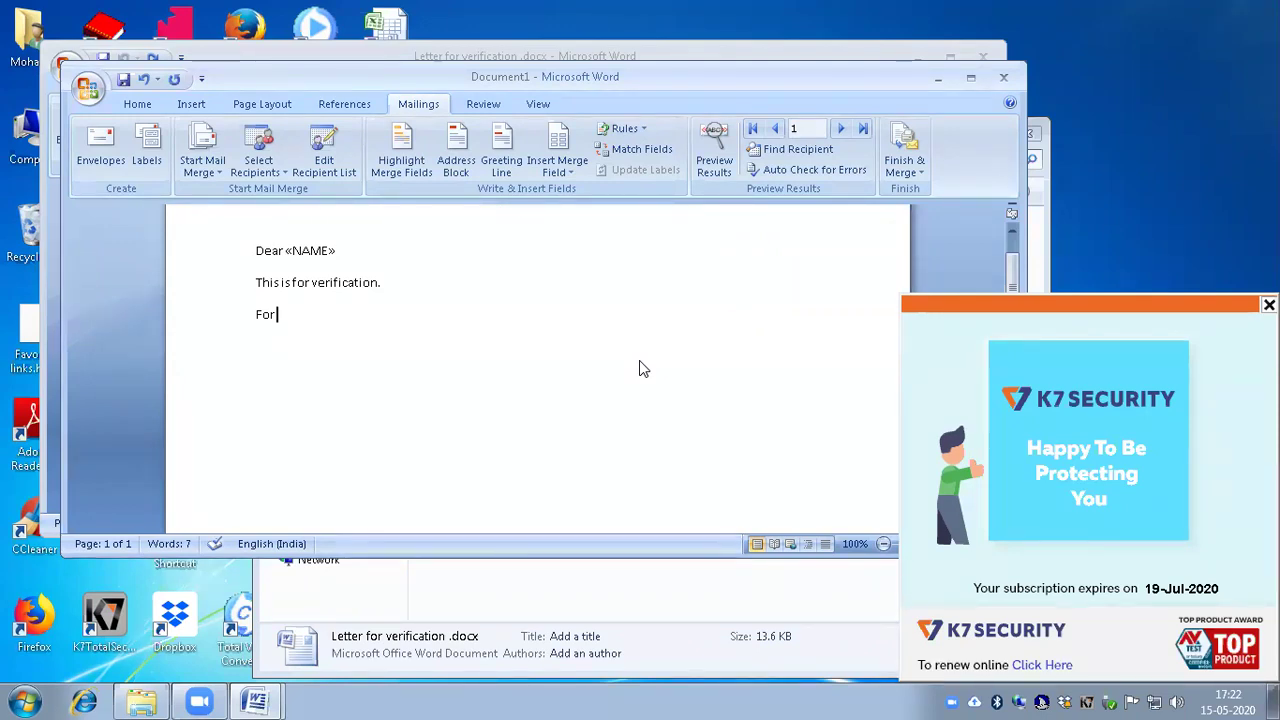
{"action": "key", "text": "Home"}
{"action": "key", "text": "ctrl+z"}
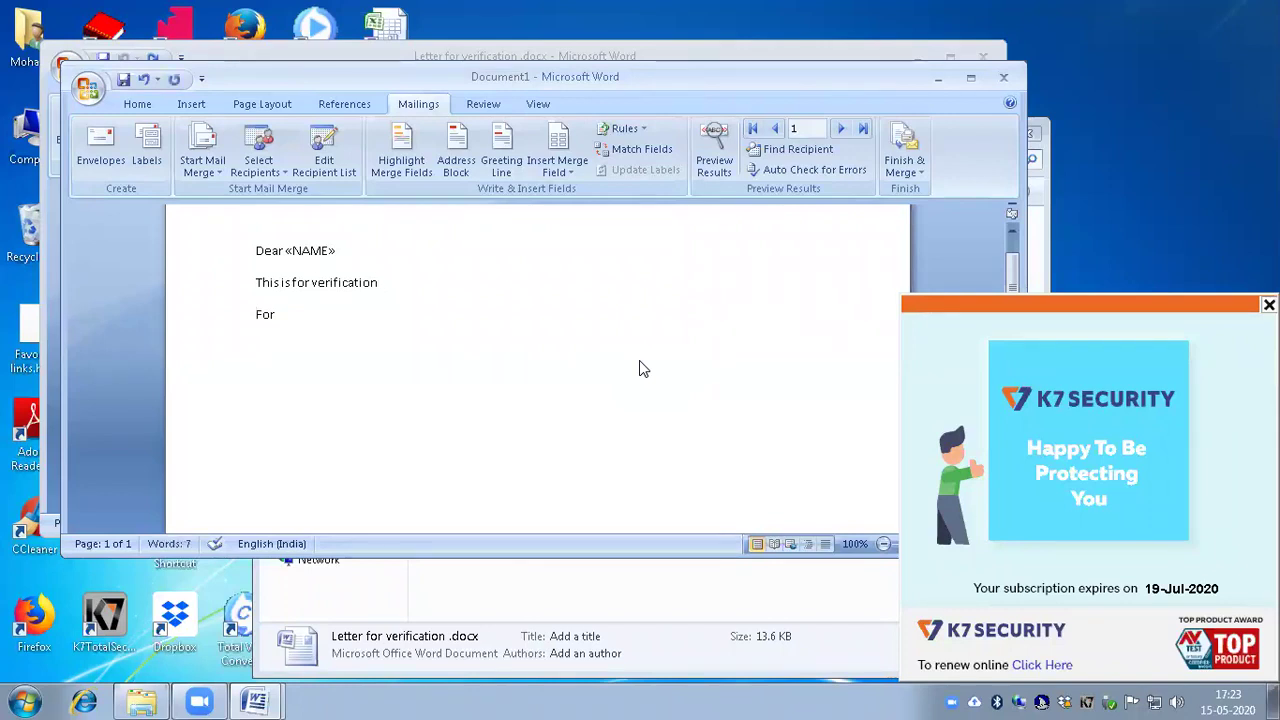
Step: Extend the verification line with 'for «NAME»' and bring up the save dialog
{"action": "key", "text": "Left"}
{"action": "key", "text": "Left"}
{"action": "key", "text": "ctrl+Left"}
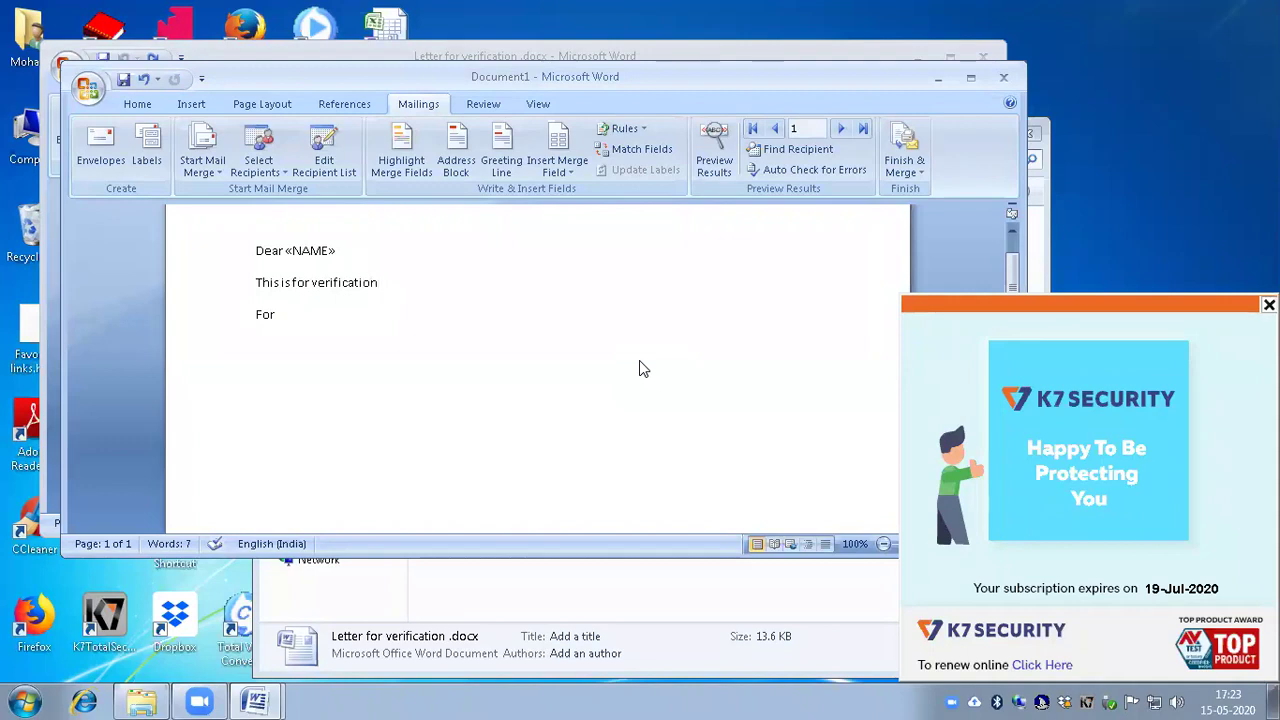
{"action": "type", "text": "for"}
{"action": "key", "text": "alt"}
{"action": "key", "text": "m"}
{"action": "key", "text": "i"}
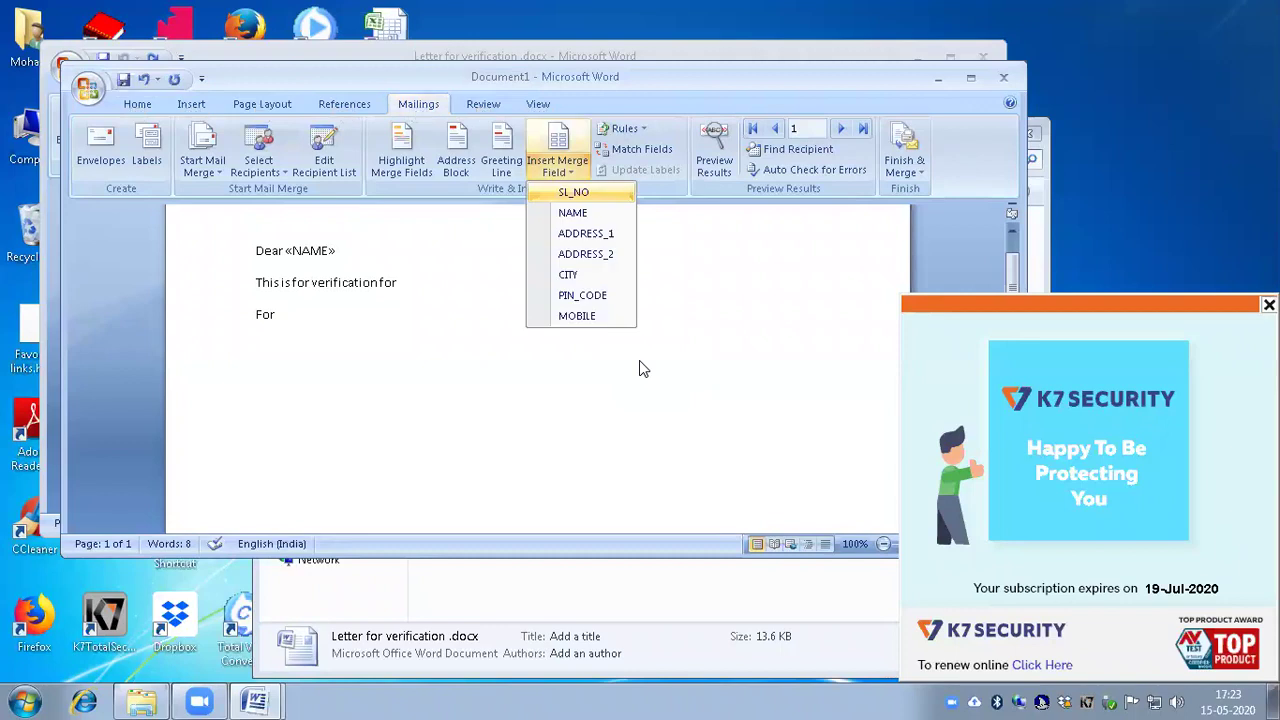
{"action": "key", "text": "Down"}
{"action": "key", "text": "Return"}
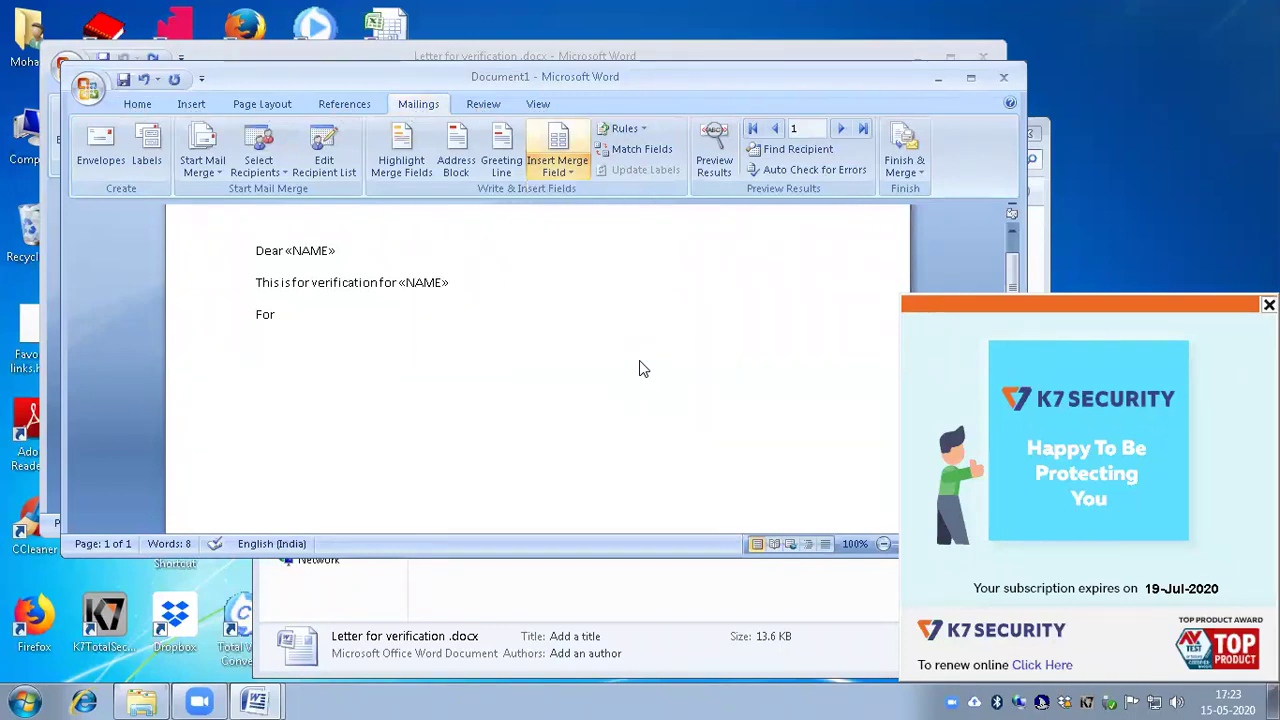
{"action": "key", "text": "Left"}
{"action": "key", "text": "Left"}
{"action": "key", "text": "Left"}
{"action": "key", "text": "Left"}
{"action": "key", "text": "Left"}
{"action": "key", "text": "Left"}
{"action": "key", "text": "Left"}
{"action": "key", "text": "Left"}
{"action": "key", "text": "Left"}
{"action": "key", "text": "Left"}
{"action": "key", "text": "Left"}
{"action": "key", "text": "Left"}
{"action": "key", "text": "Left"}
{"action": "key", "text": "Left"}
{"action": "key", "text": "Left"}
{"action": "key", "text": "Left"}
{"action": "key", "text": "Left"}
{"action": "key", "text": "Left"}
{"action": "key", "text": "Left"}
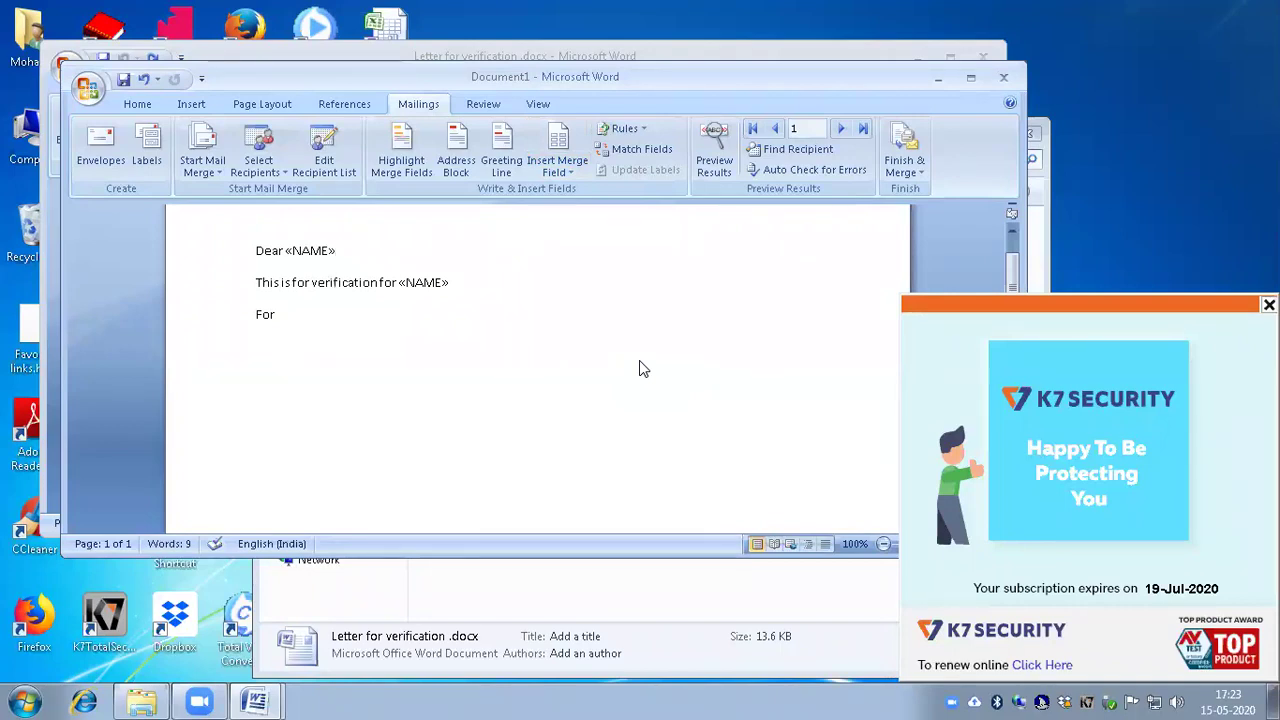
{"action": "key", "text": "ctrl+s"}
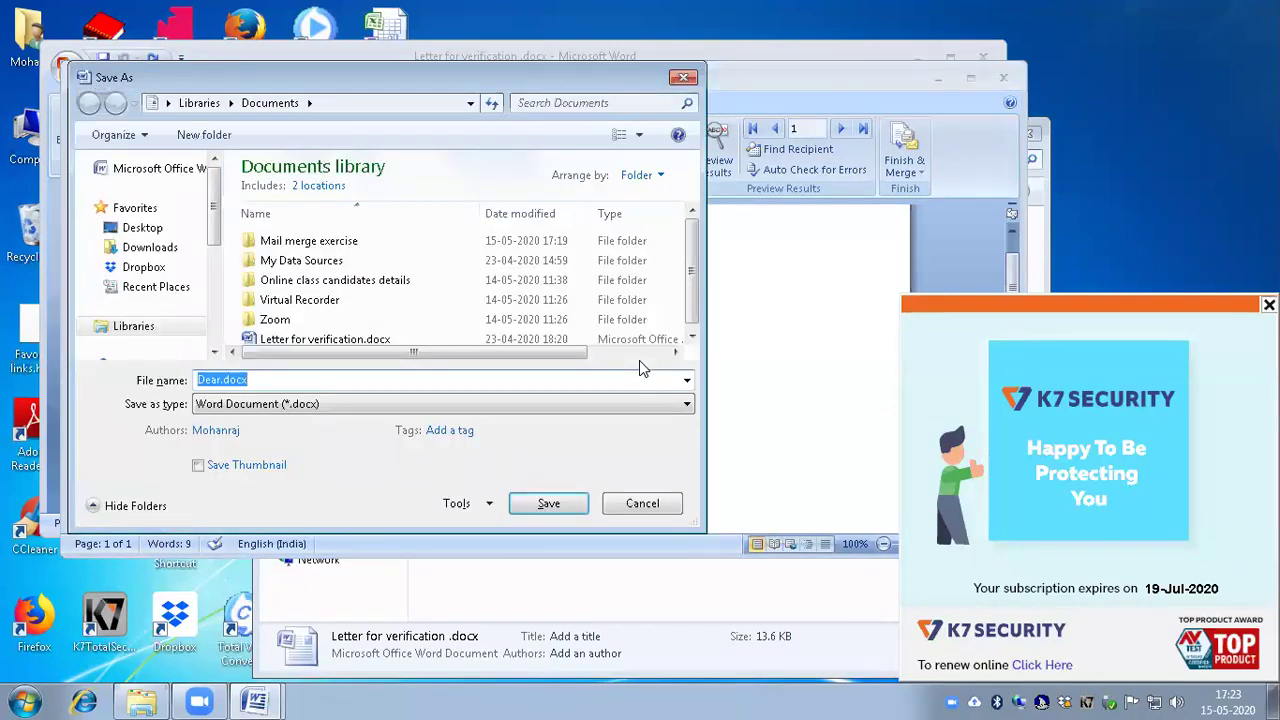
Step: Save the merge letter under the file name 'sample'
{"action": "type", "text": "sample"}
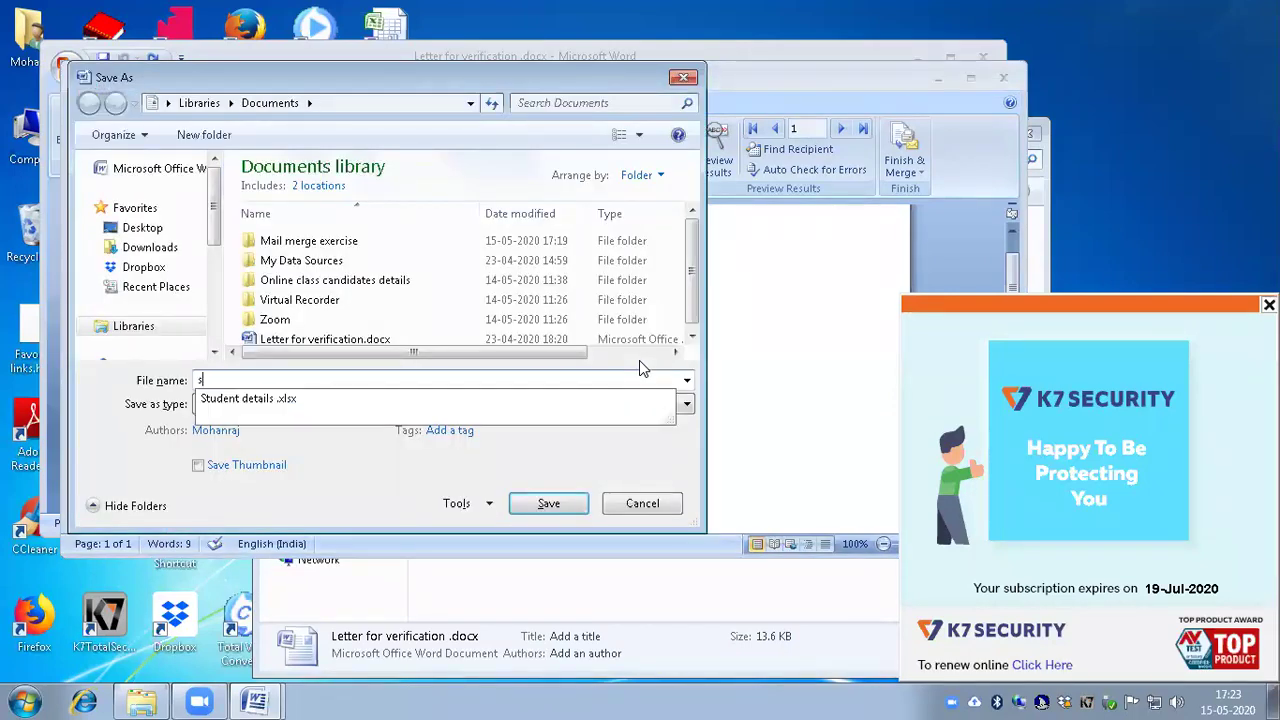
{"action": "key", "text": "Return"}
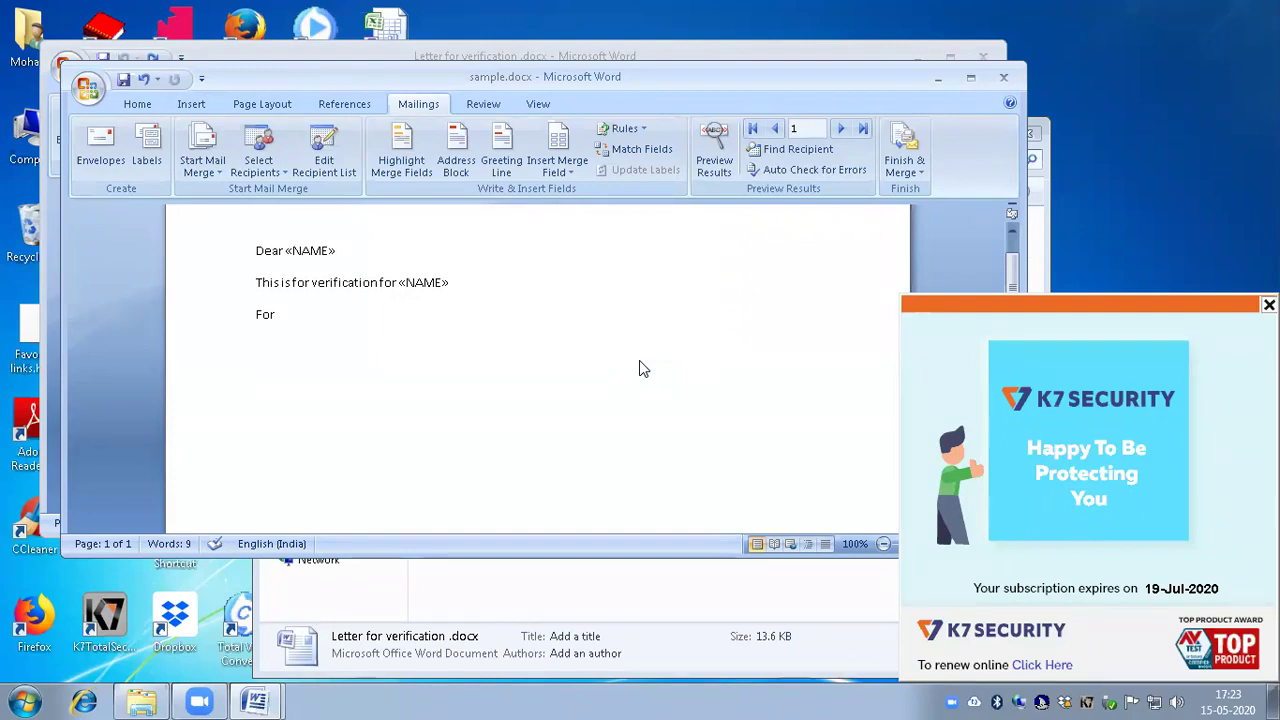
{"action": "key", "text": "alt"}
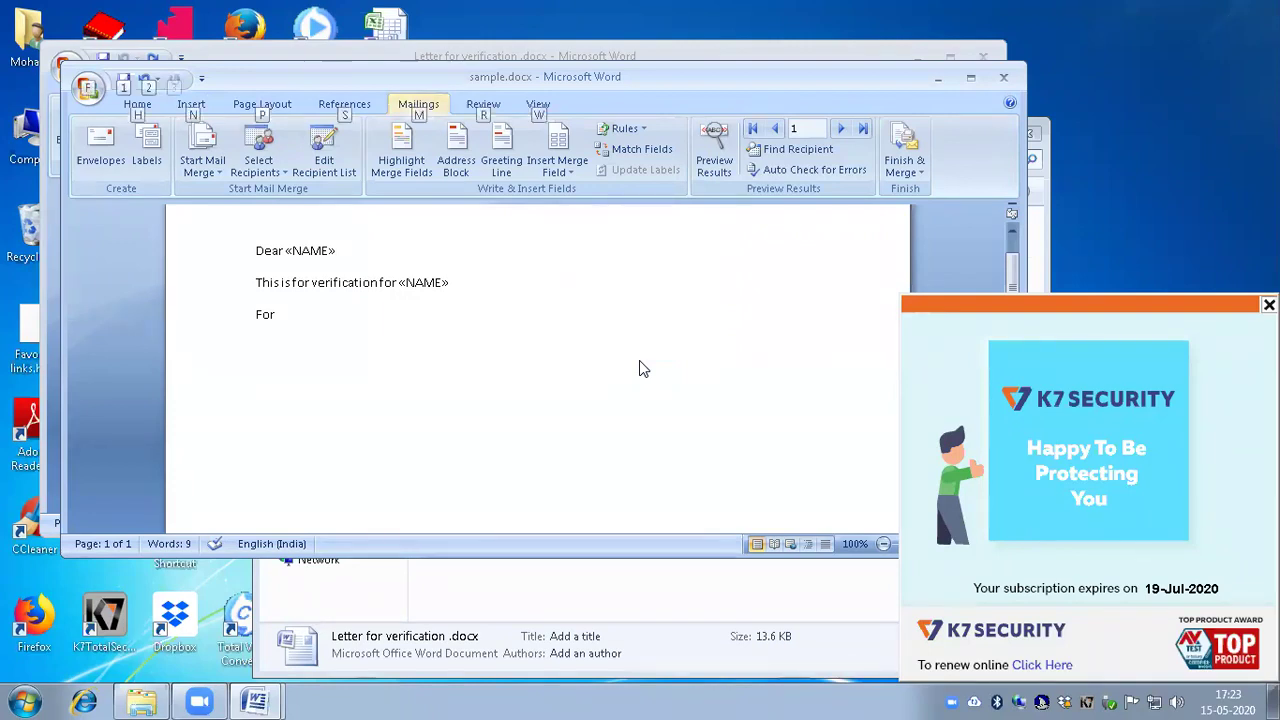
{"action": "key", "text": "alt"}
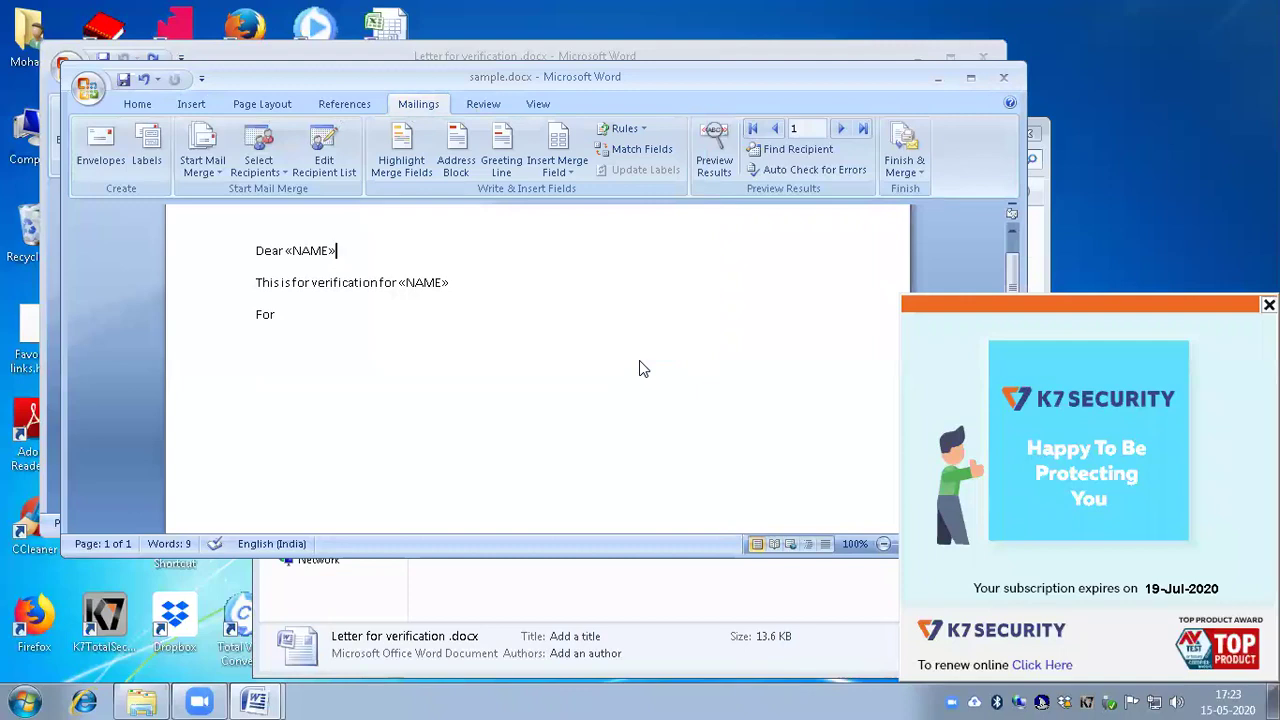
{"action": "key", "text": "alt+Tab"}
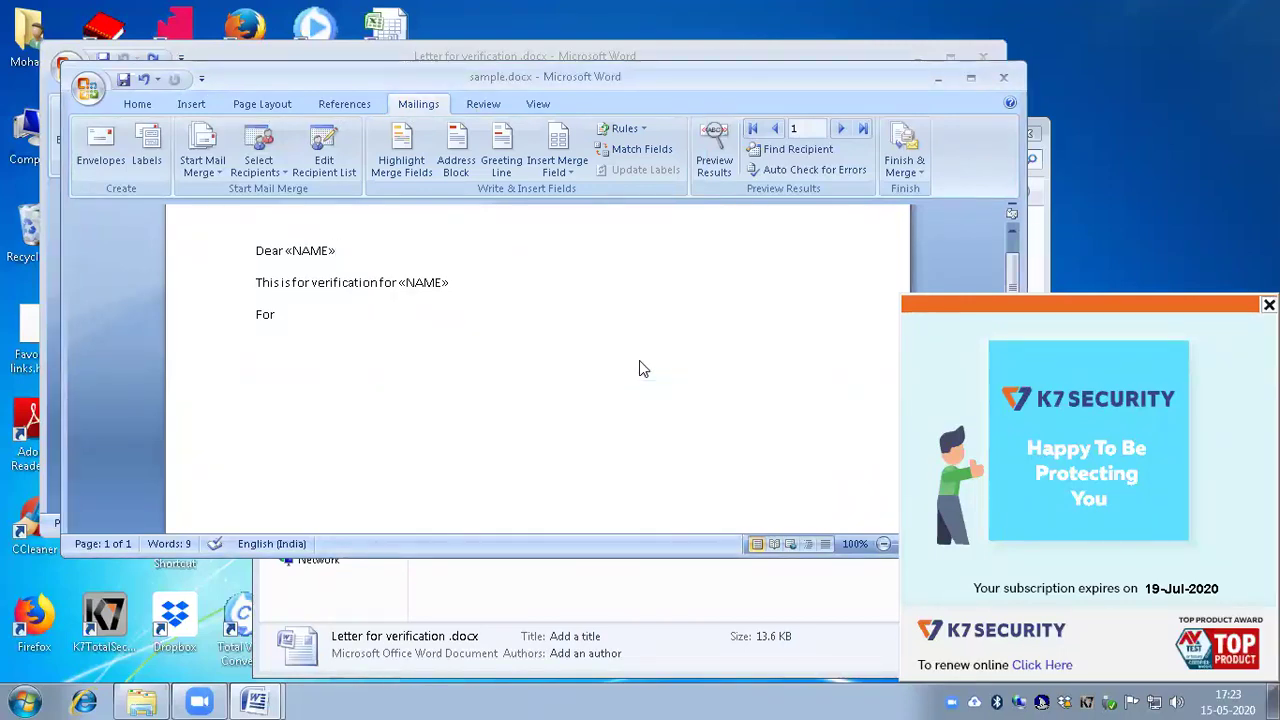
{"action": "key", "text": "alt"}
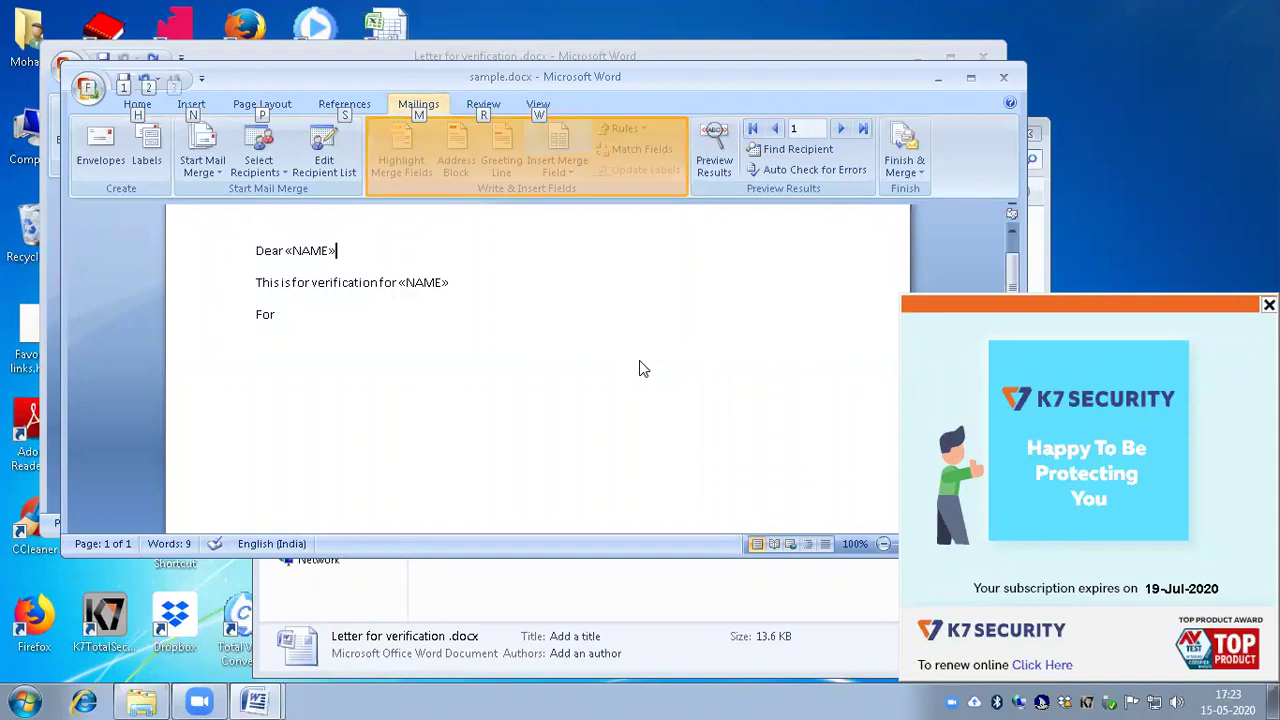
Step: Turn on Preview Results and advance to record 2, checking the greeting and verification lines
{"action": "key", "text": "alt+shift+k"}
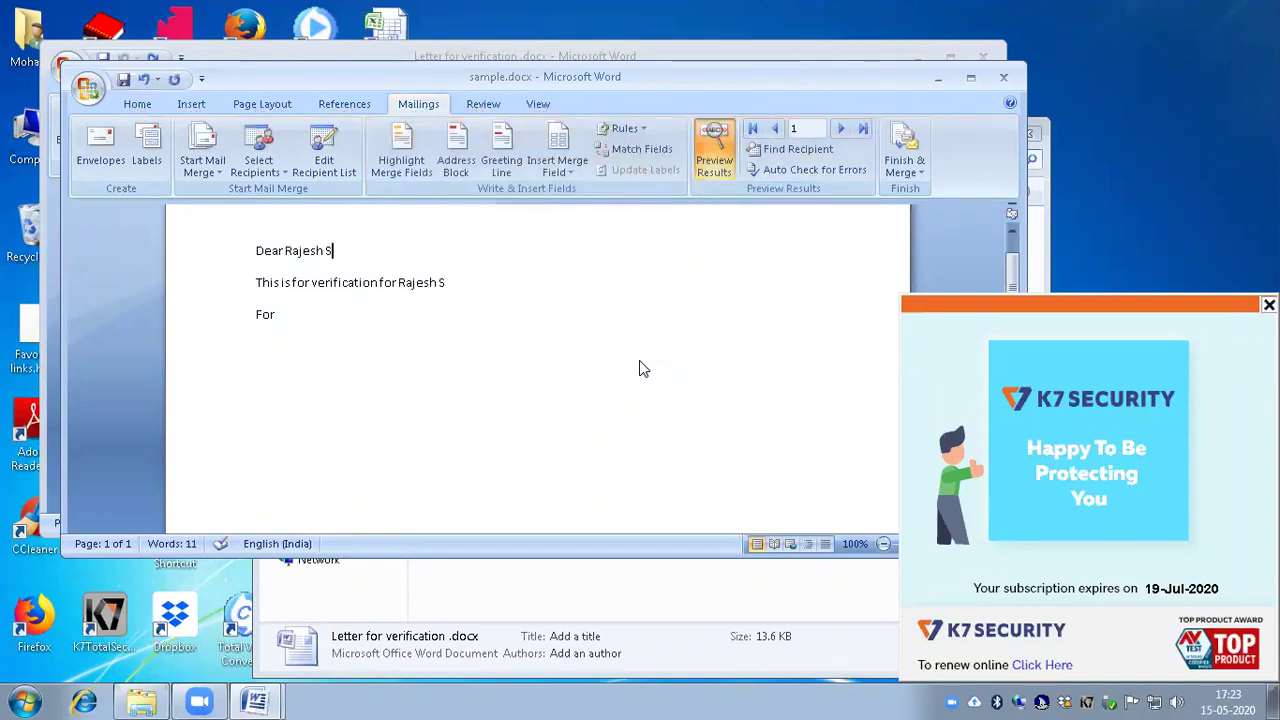
{"action": "key", "text": "ctrl+Home"}
{"action": "key", "text": "Down"}
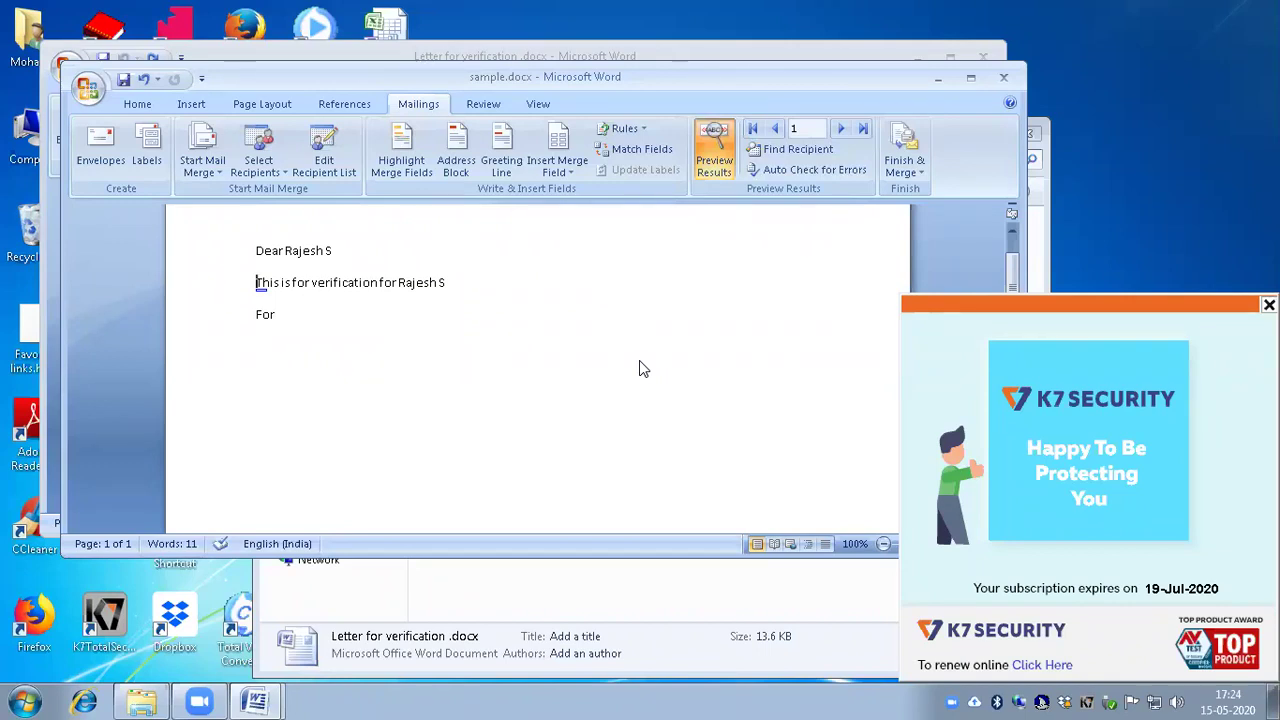
{"action": "key", "text": "alt"}
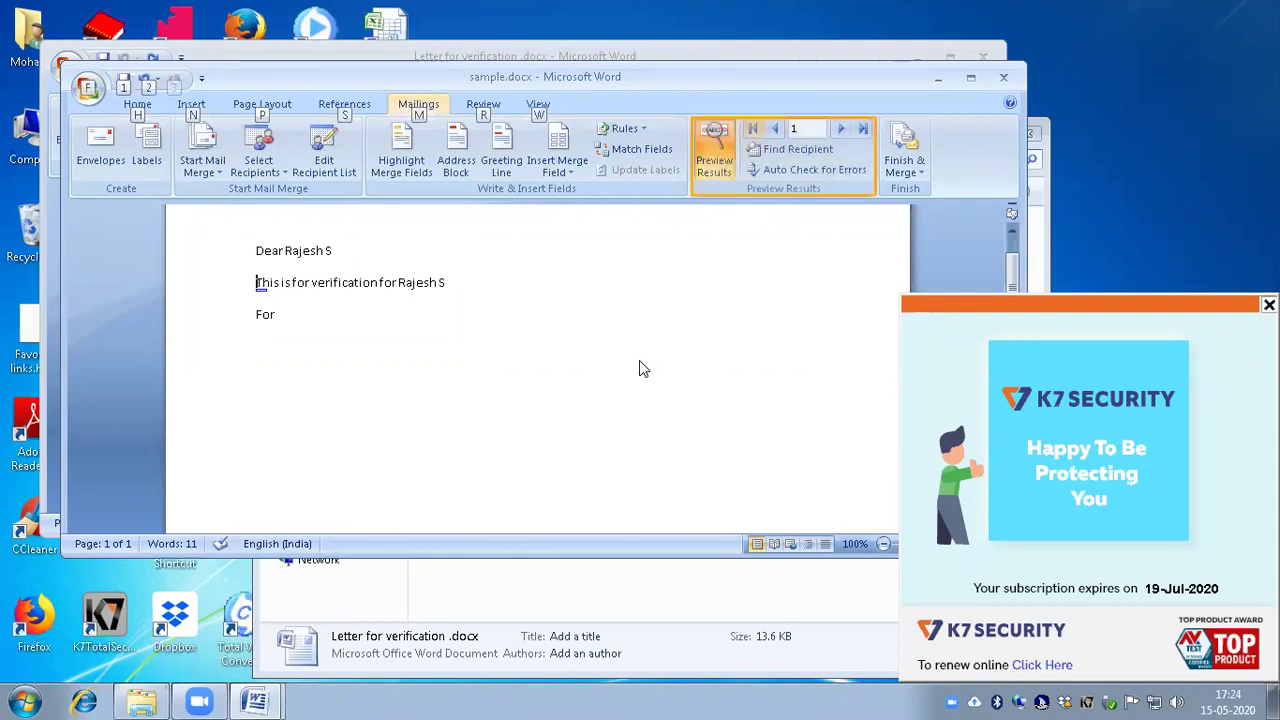
{"action": "key", "text": "n"}
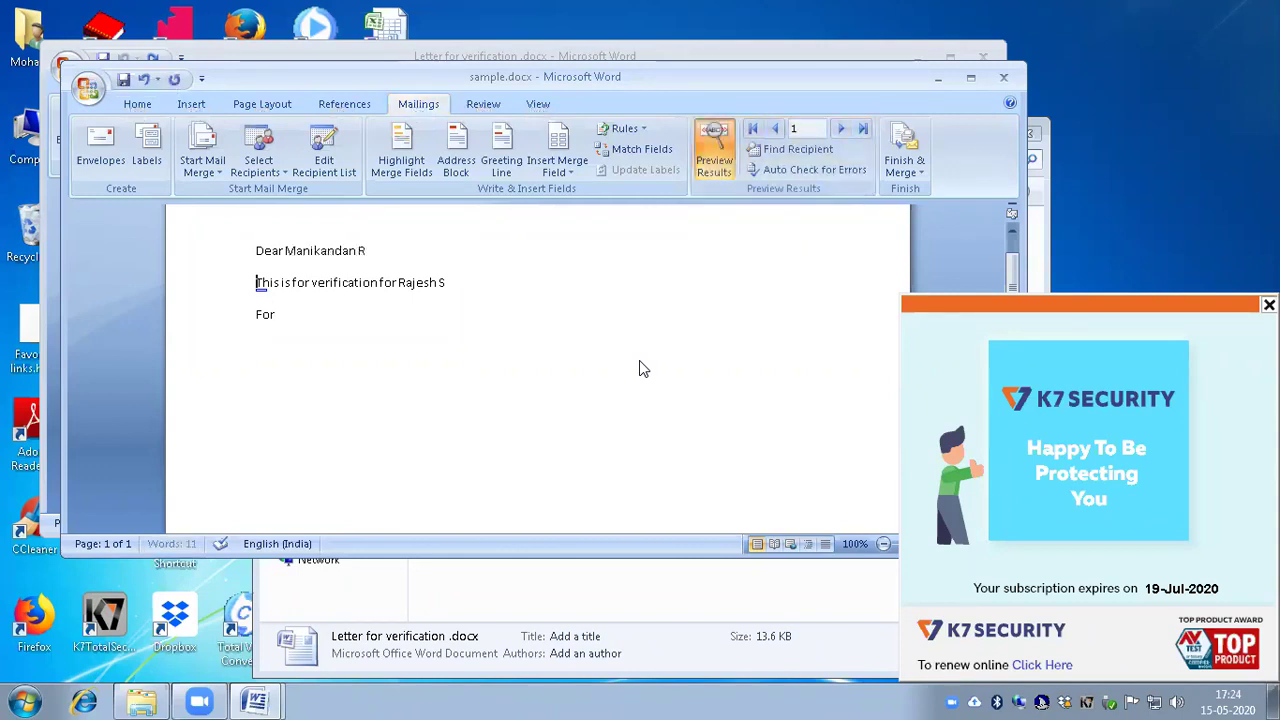
{"action": "key", "text": "Down"}
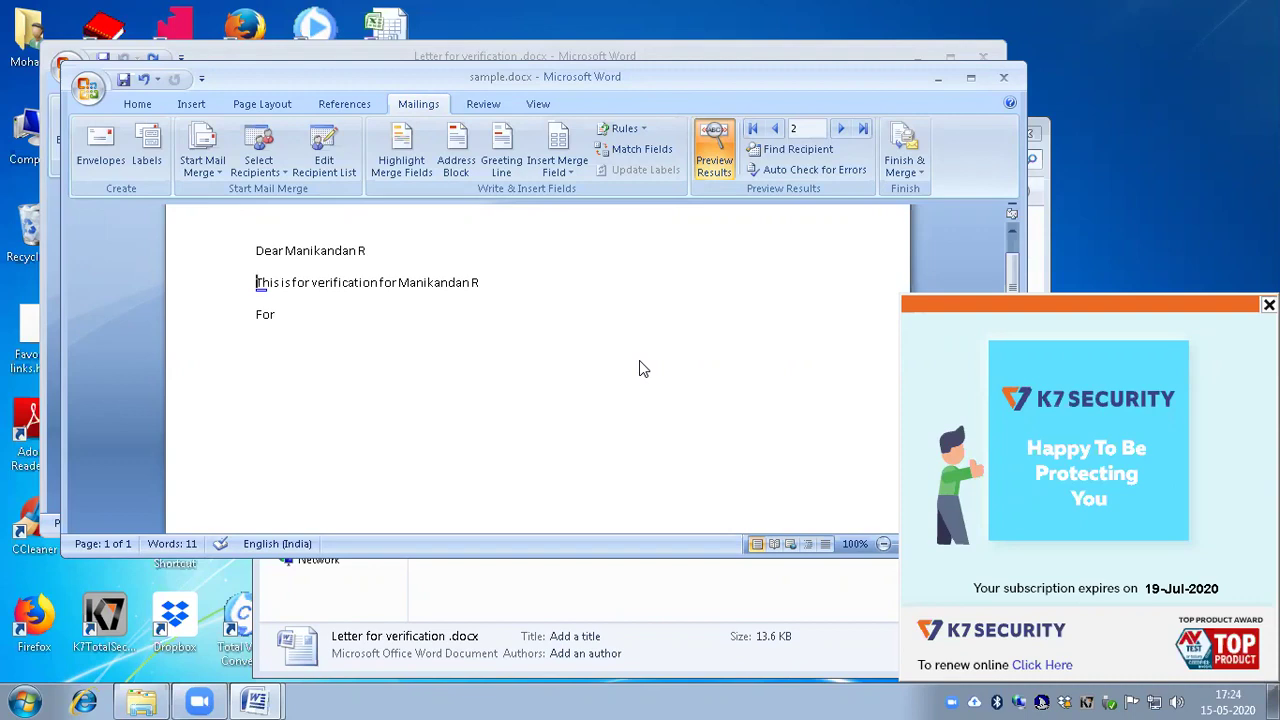
{"action": "key", "text": "Down"}
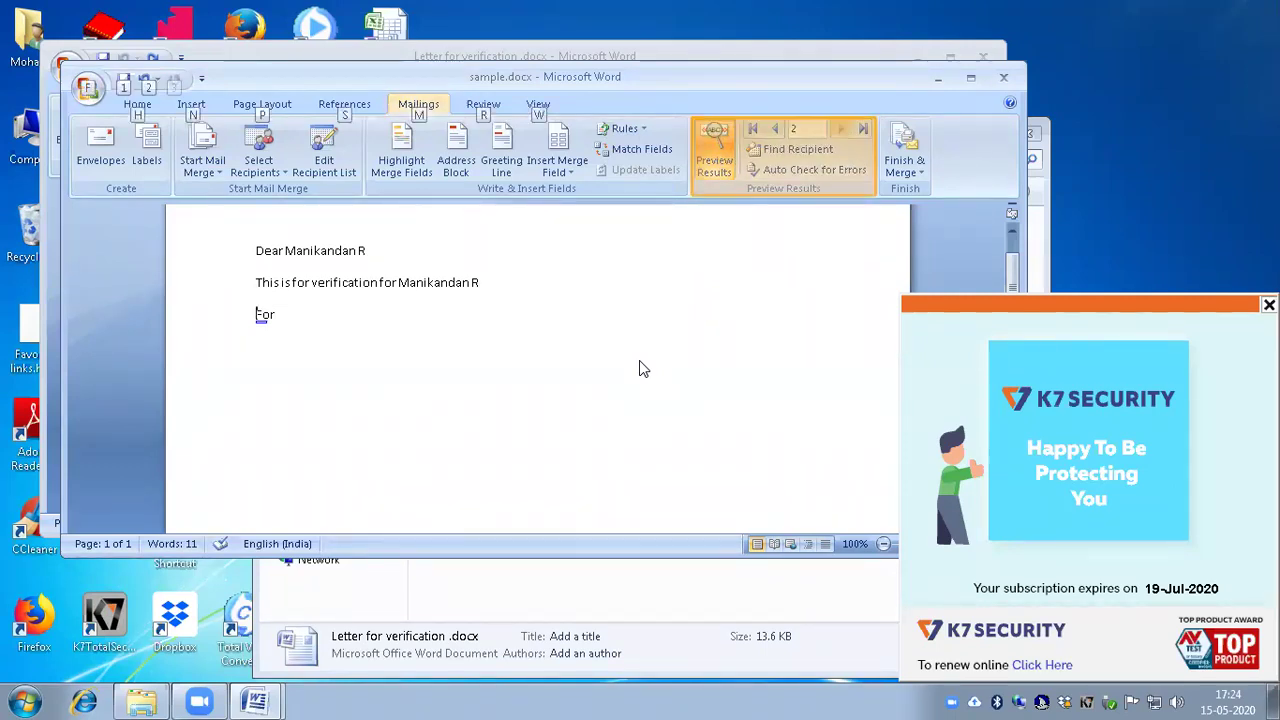
{"action": "key", "text": "alt"}
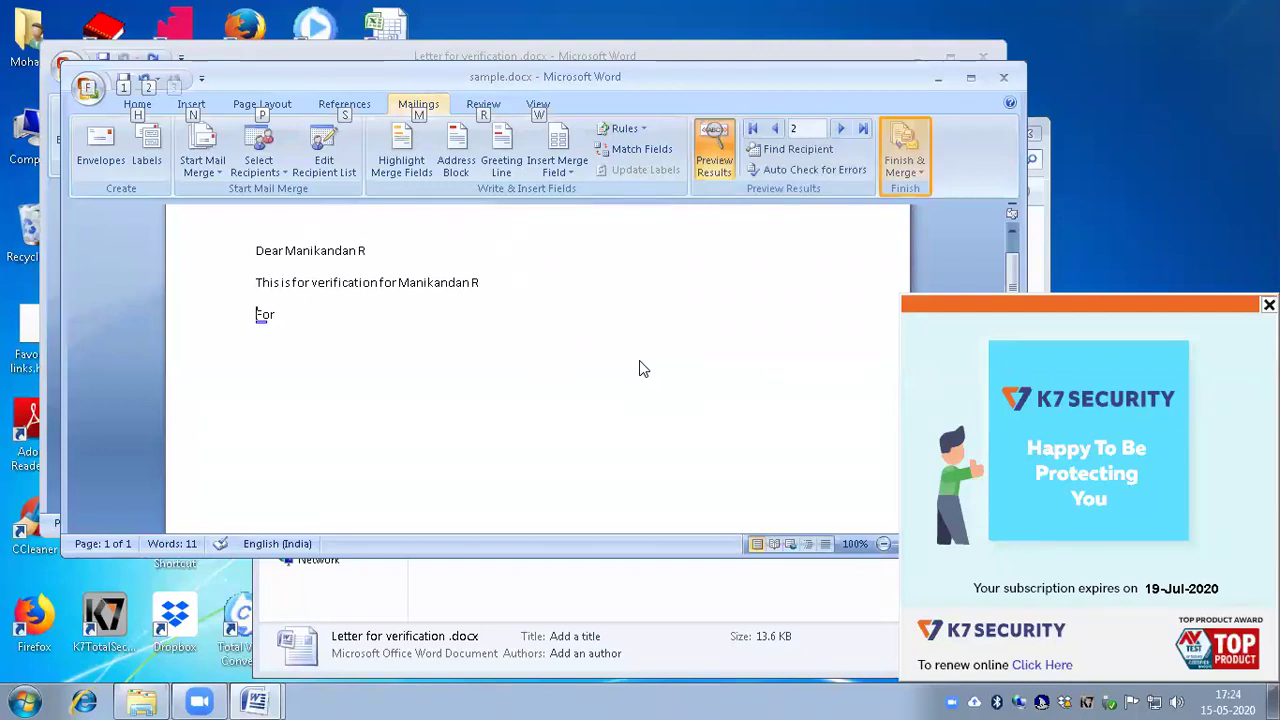
Step: Finish & Merge to Edit Individual Documents with All records, creating Letters1
{"action": "key", "text": "m"}
{"action": "key", "text": "f"}
{"action": "key", "text": "Down"}
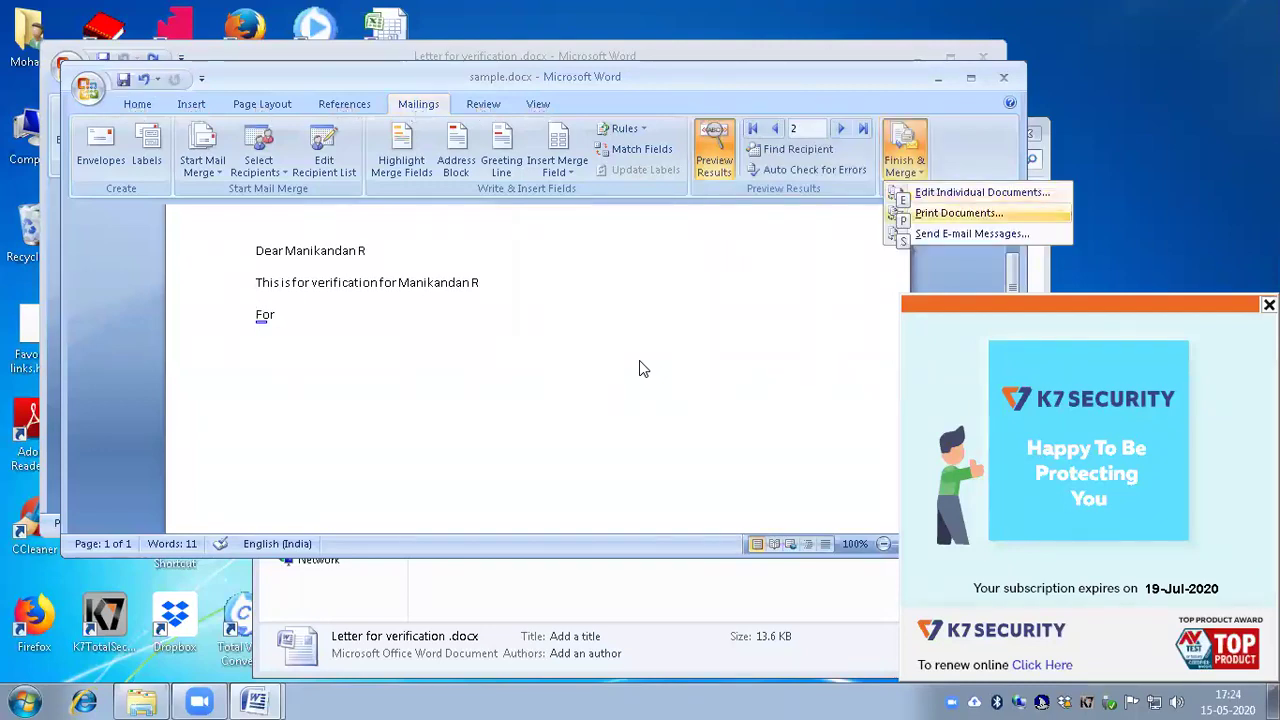
{"action": "key", "text": "Up"}
{"action": "key", "text": "Return"}
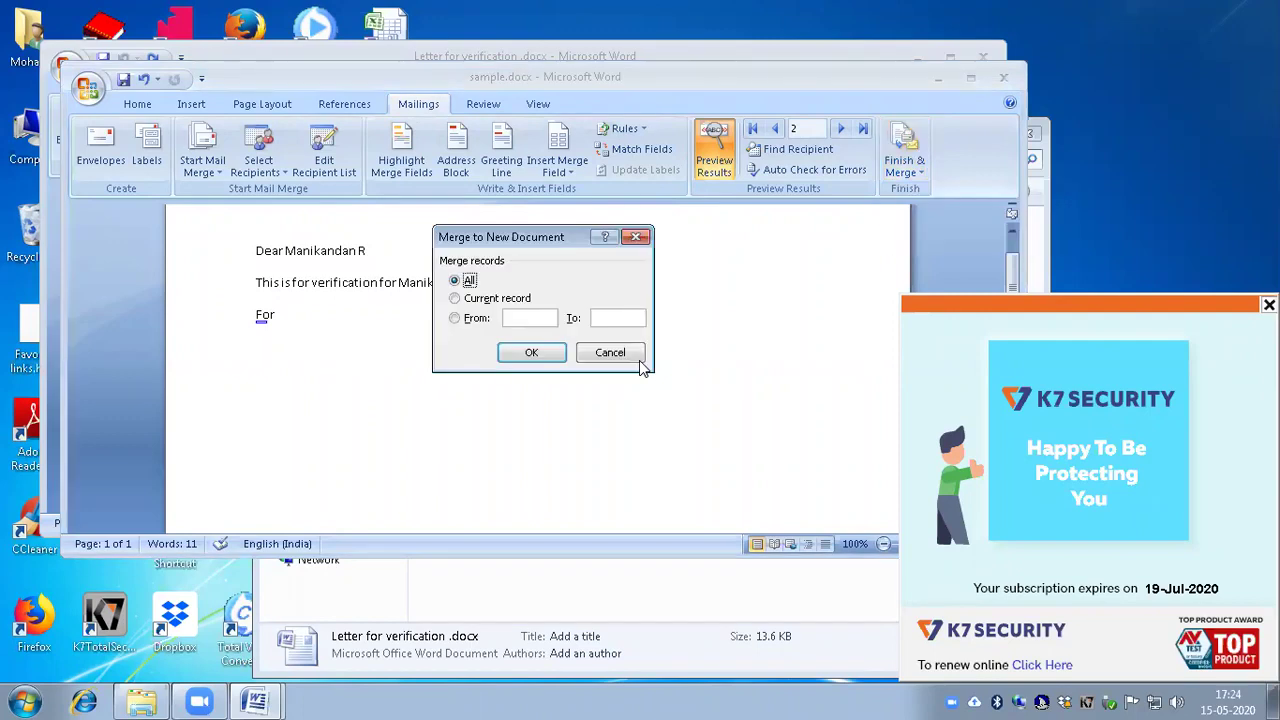
{"action": "key", "text": "Tab"}
{"action": "key", "text": "Tab"}
{"action": "key", "text": "Return"}
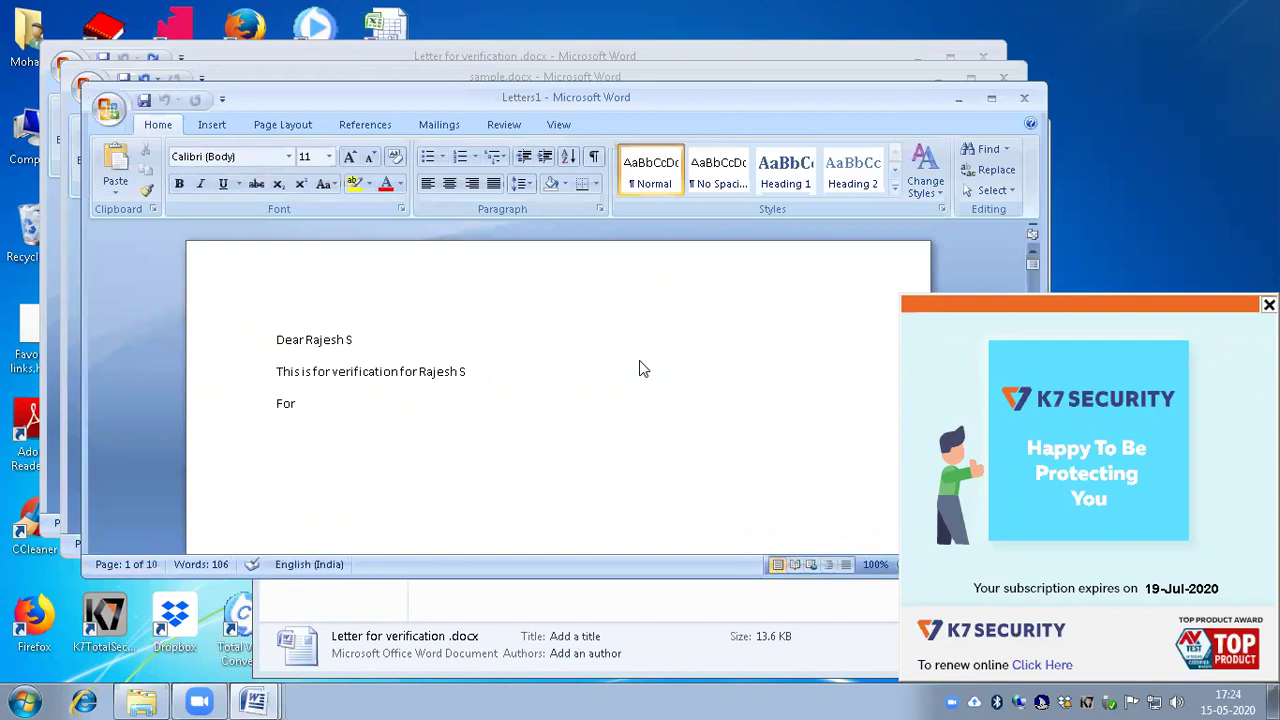
Step: Page through Letters1 from the second to the fourth personalised letter
{"action": "key", "text": "ctrl+Page_Down"}
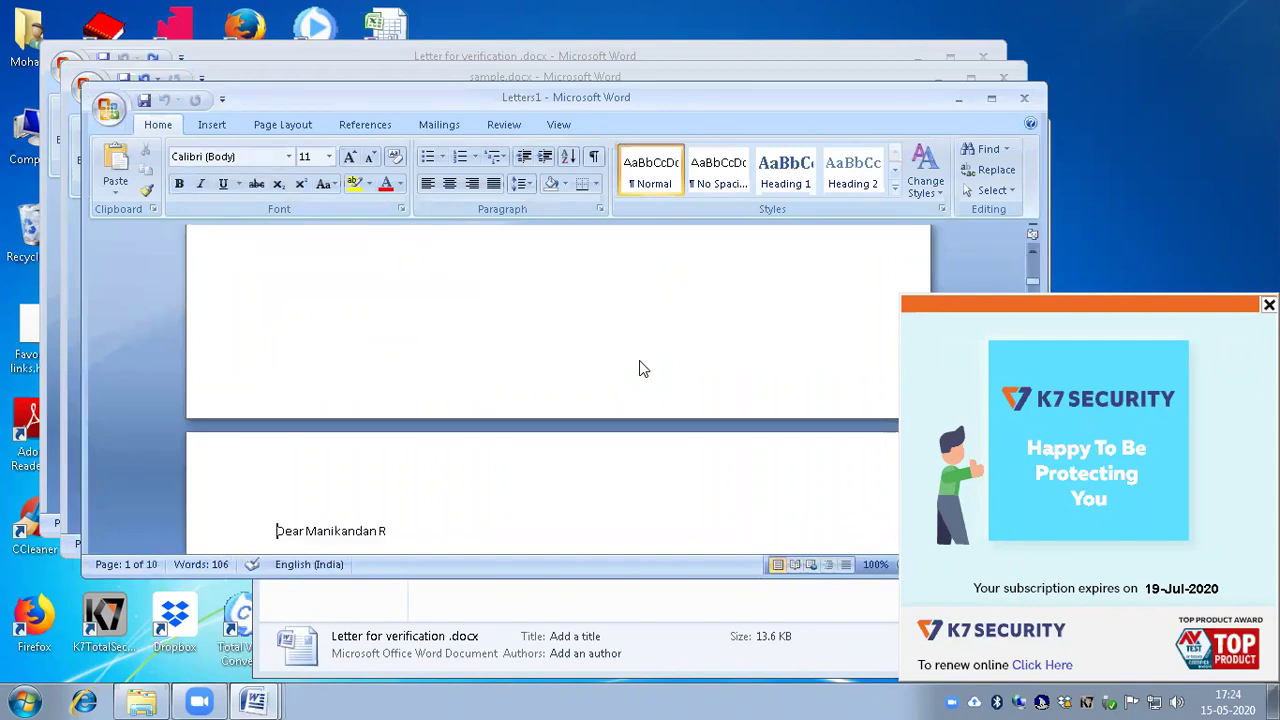
{"action": "key", "text": "Down"}
{"action": "key", "text": "Down"}
{"action": "key", "text": "ctrl+Page_Down"}
{"action": "key", "text": "Down"}
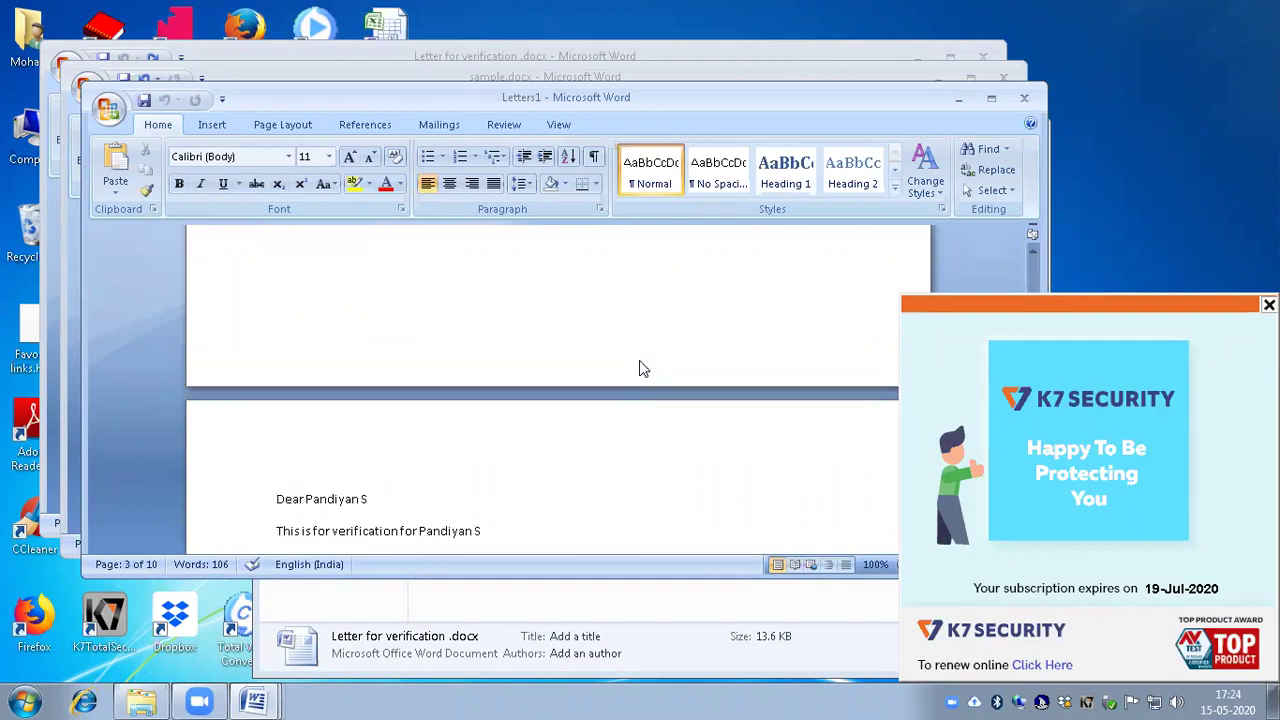
{"action": "key", "text": "Down"}
{"action": "key", "text": "ctrl+Page_Down"}
Step: Scroll down through the fourth merged verification letter in Letters1
{"action": "key", "text": "Down"}
{"action": "key", "text": "Down"}
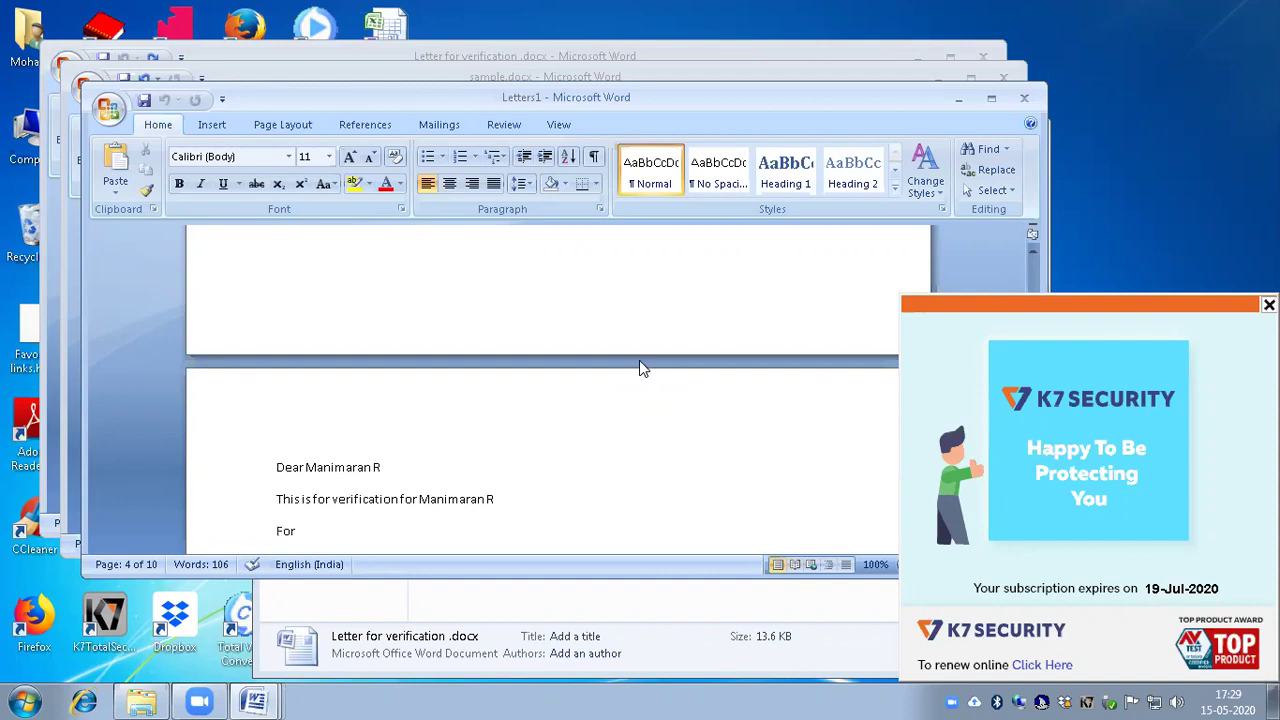
Step: From the Start menu's Documents library, open ABC company sales details.xlsx in Excel
{"action": "key", "text": "super"}
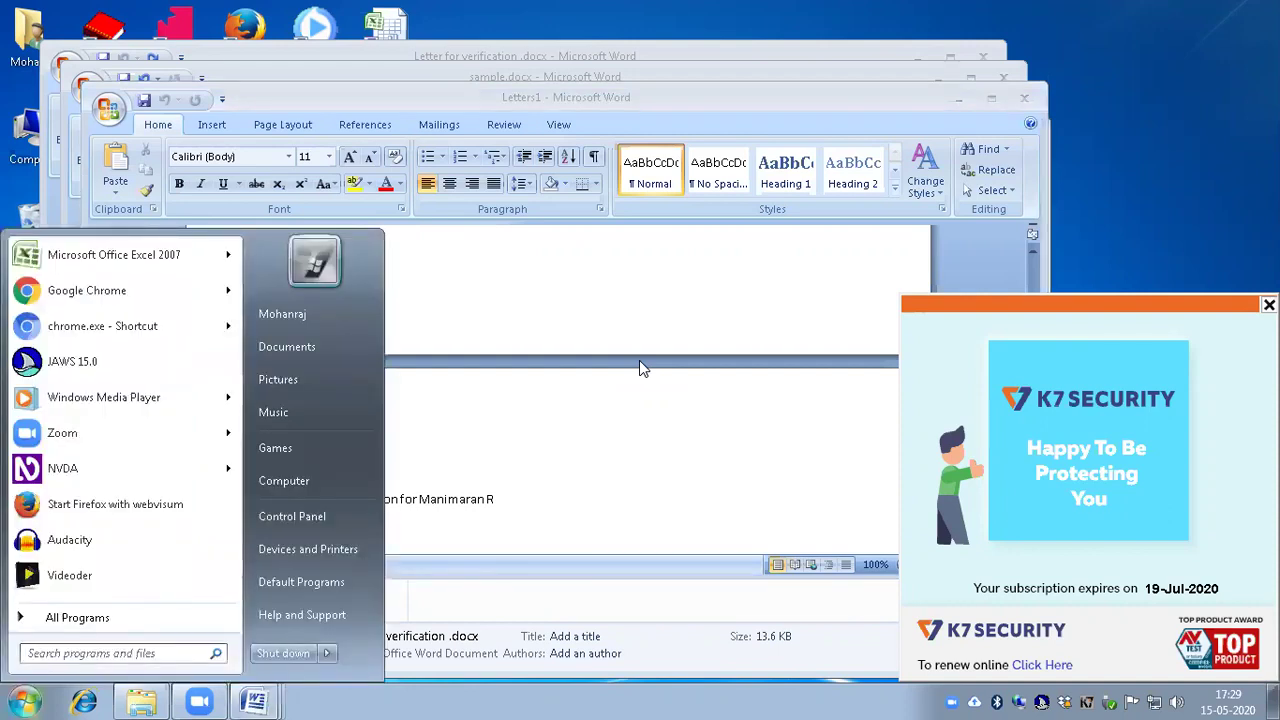
{"action": "key", "text": "super"}
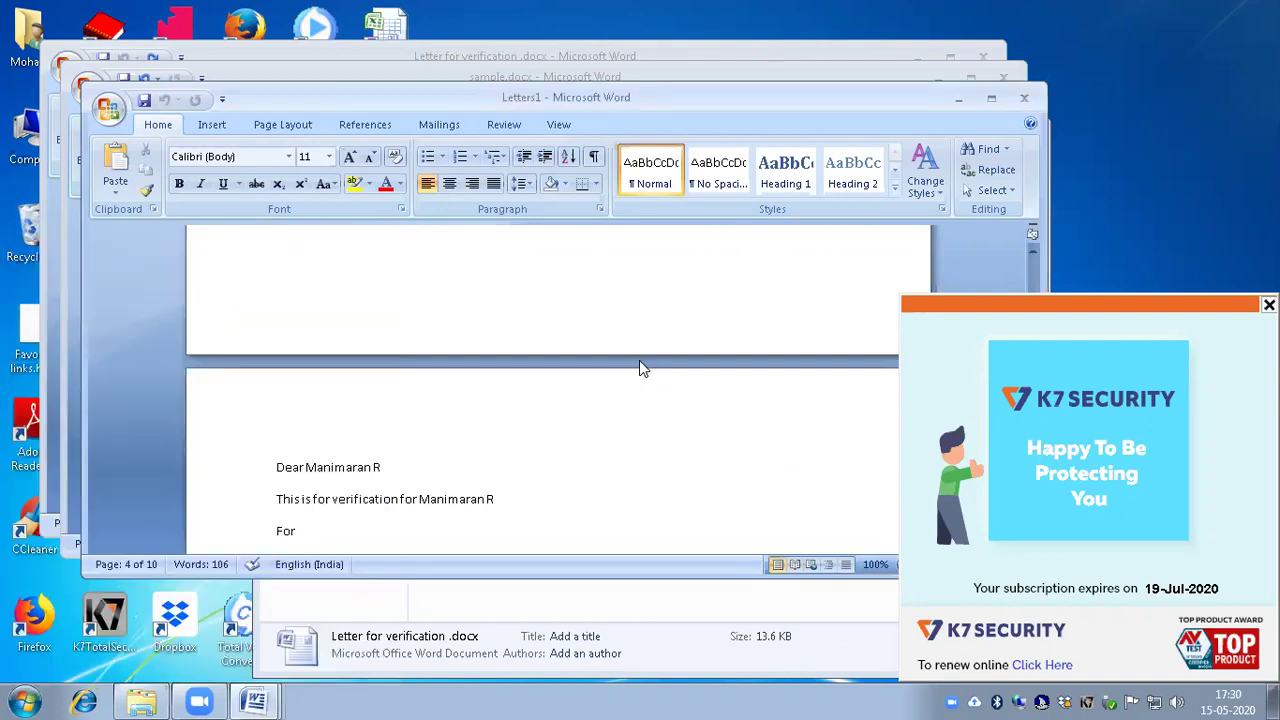
{"action": "key", "text": "super"}
{"action": "key", "text": "Right"}
{"action": "key", "text": "Down"}
{"action": "key", "text": "Return"}
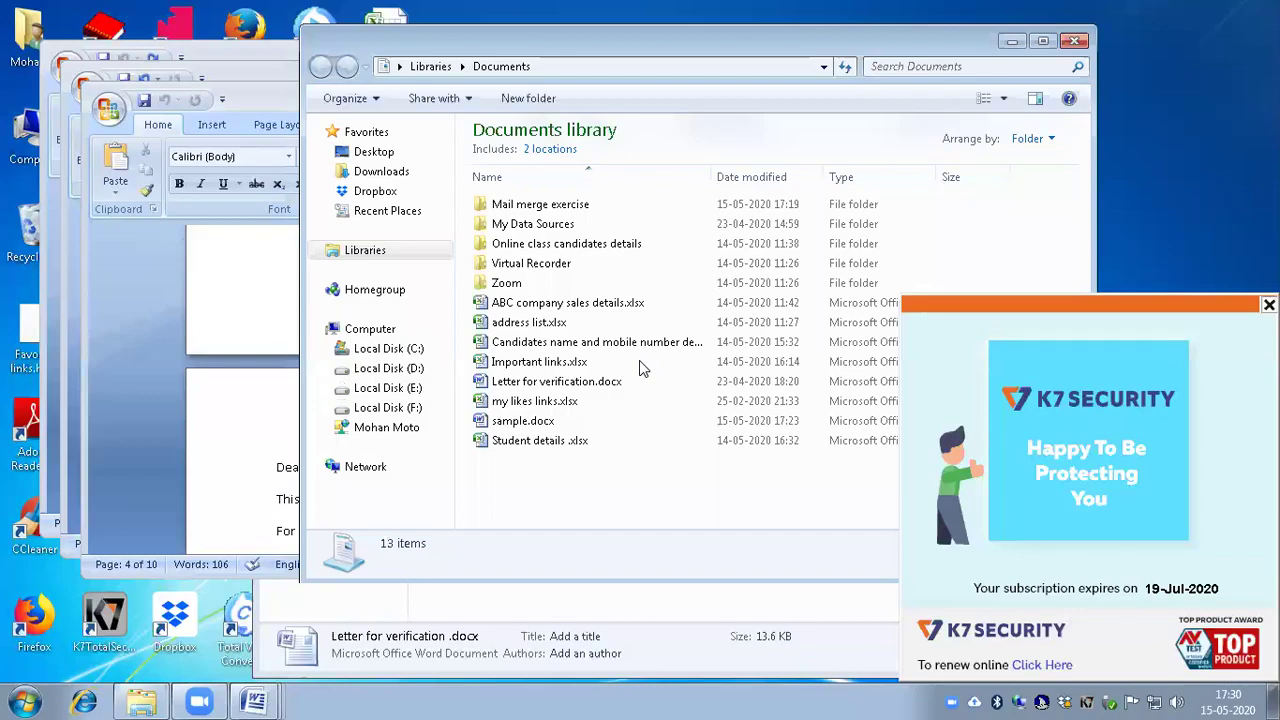
{"action": "key", "text": "Down"}
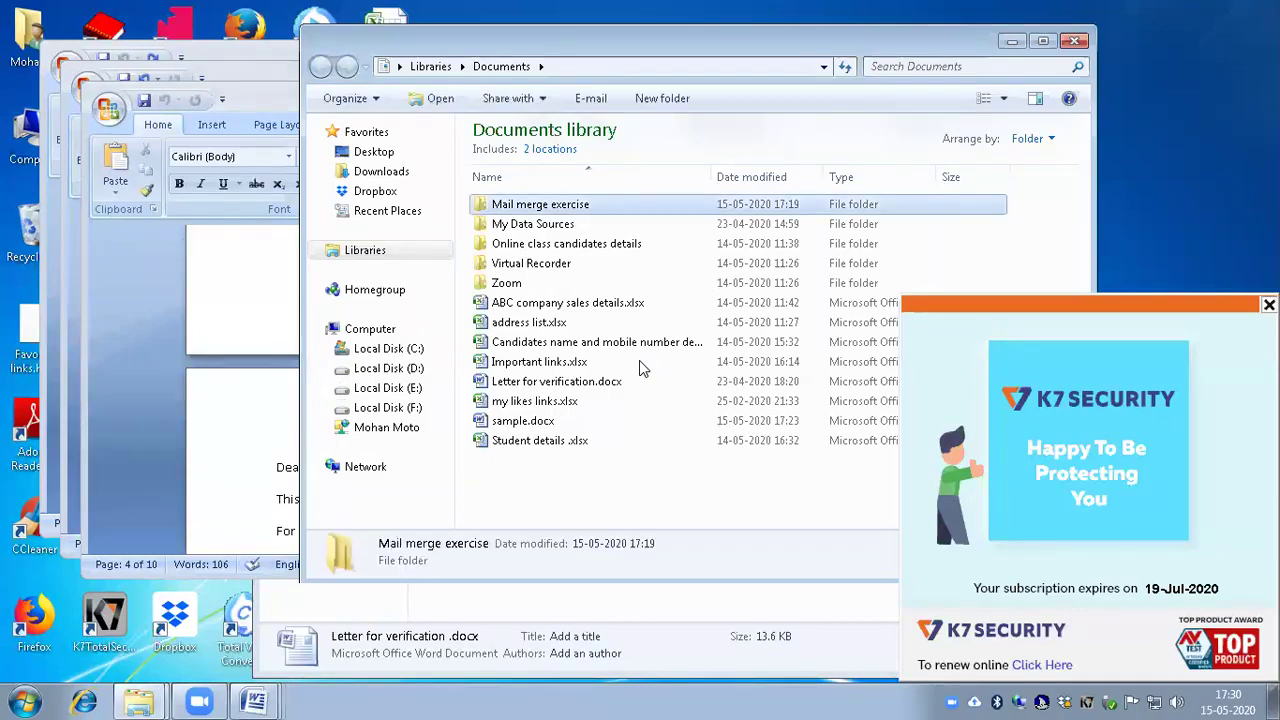
{"action": "key", "text": "a"}
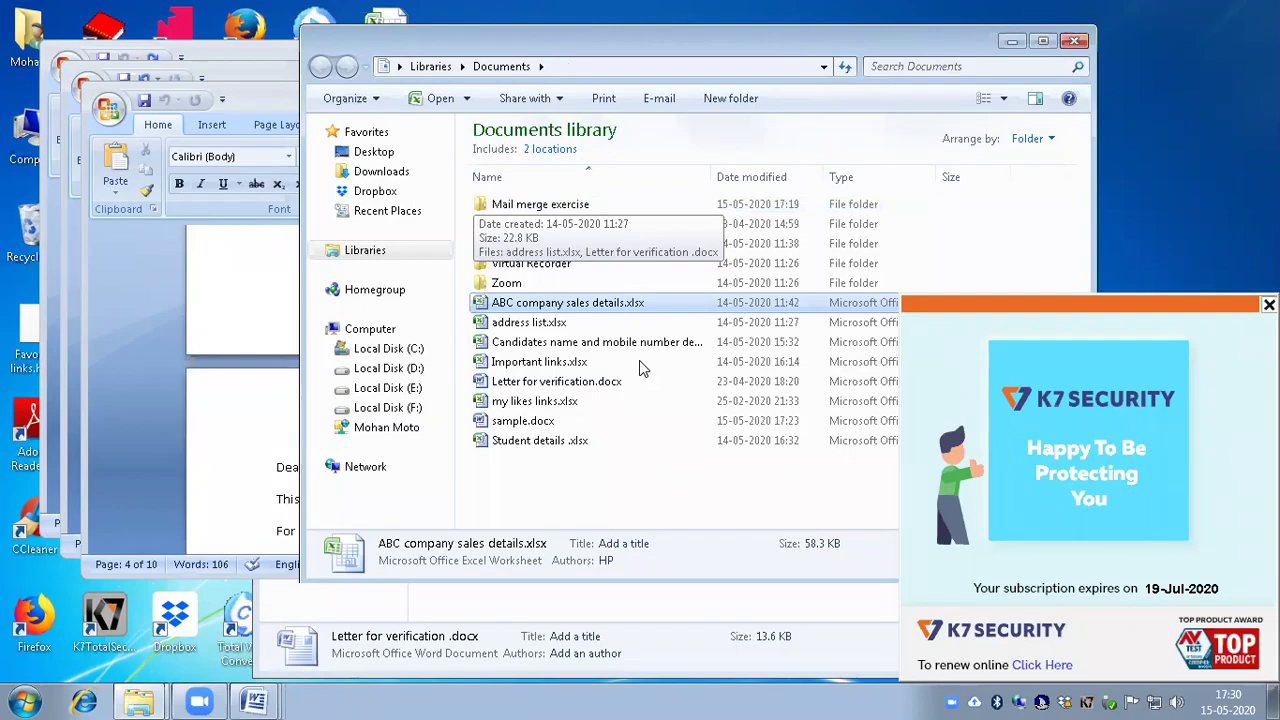
{"action": "key", "text": "Return"}
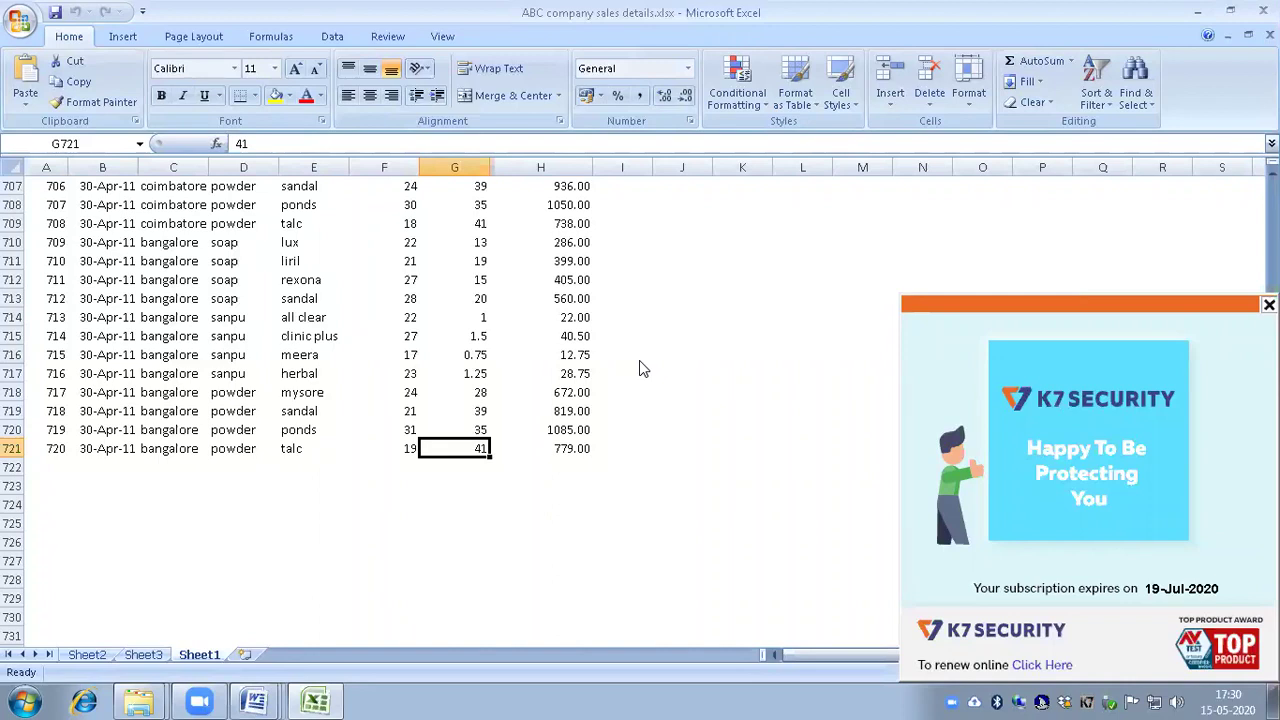
{"action": "key", "text": "ctrl+Home"}
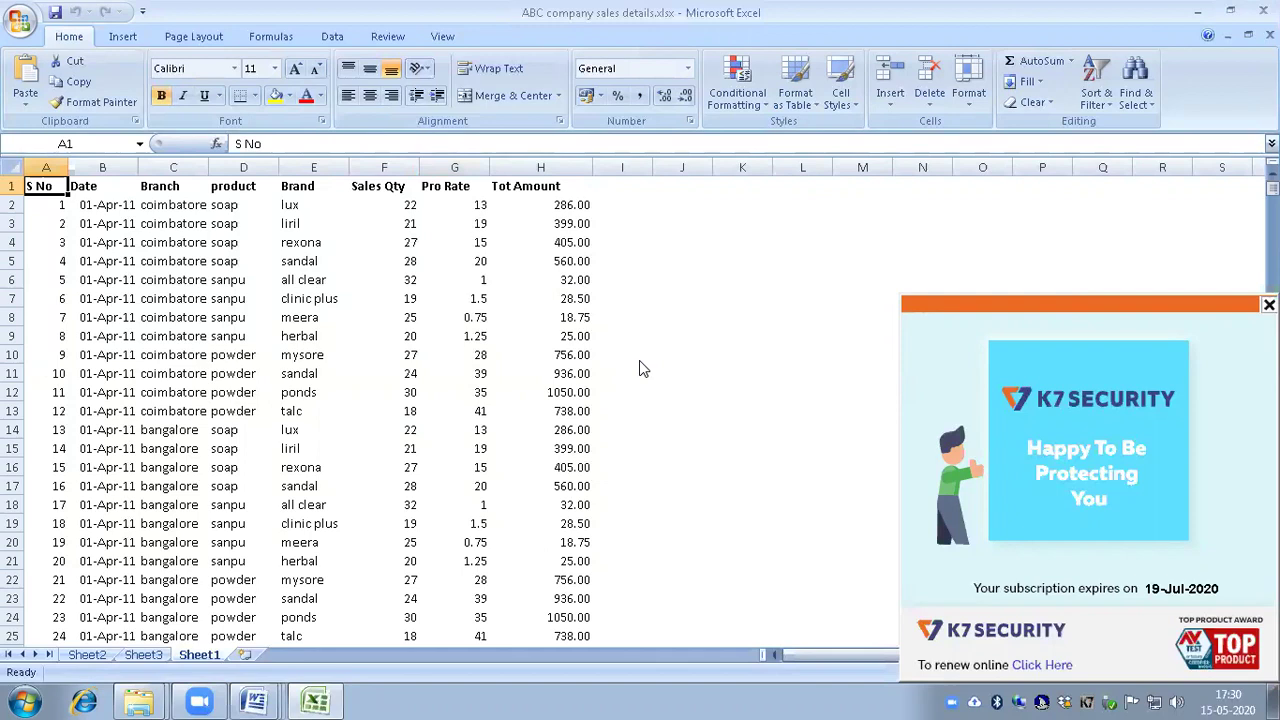
{"action": "key", "text": "Right"}
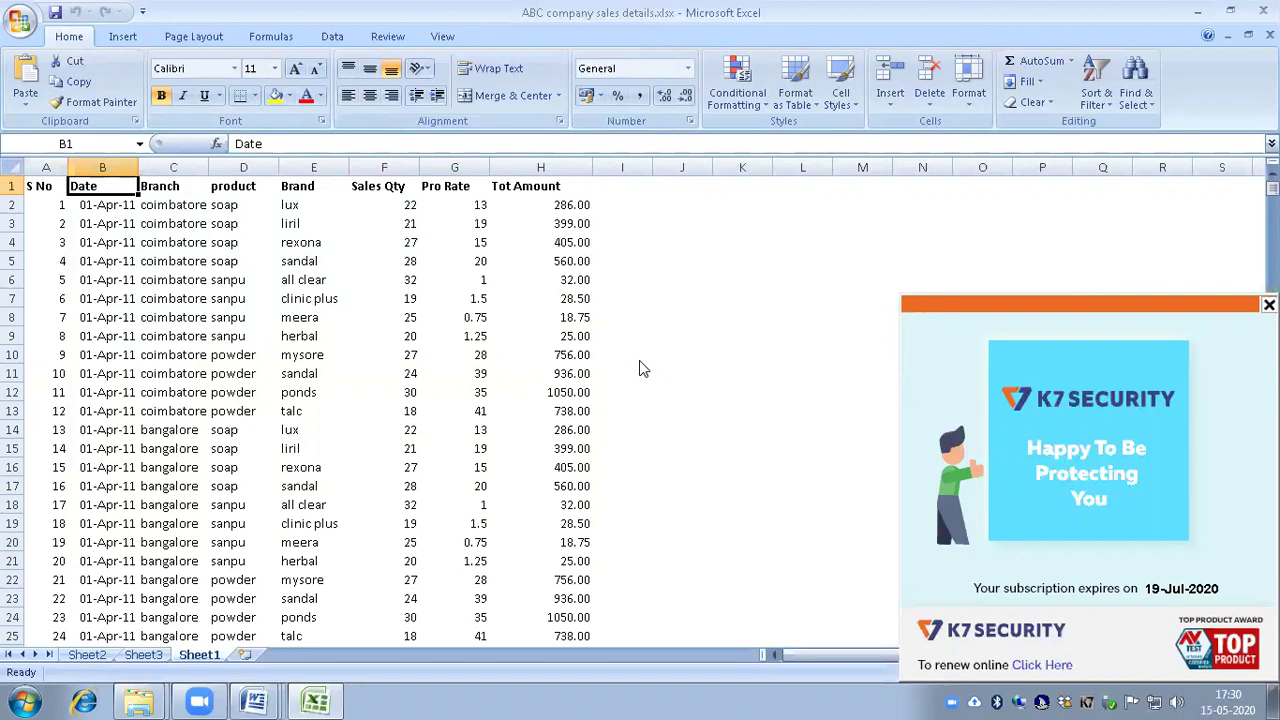
{"action": "key", "text": "Right"}
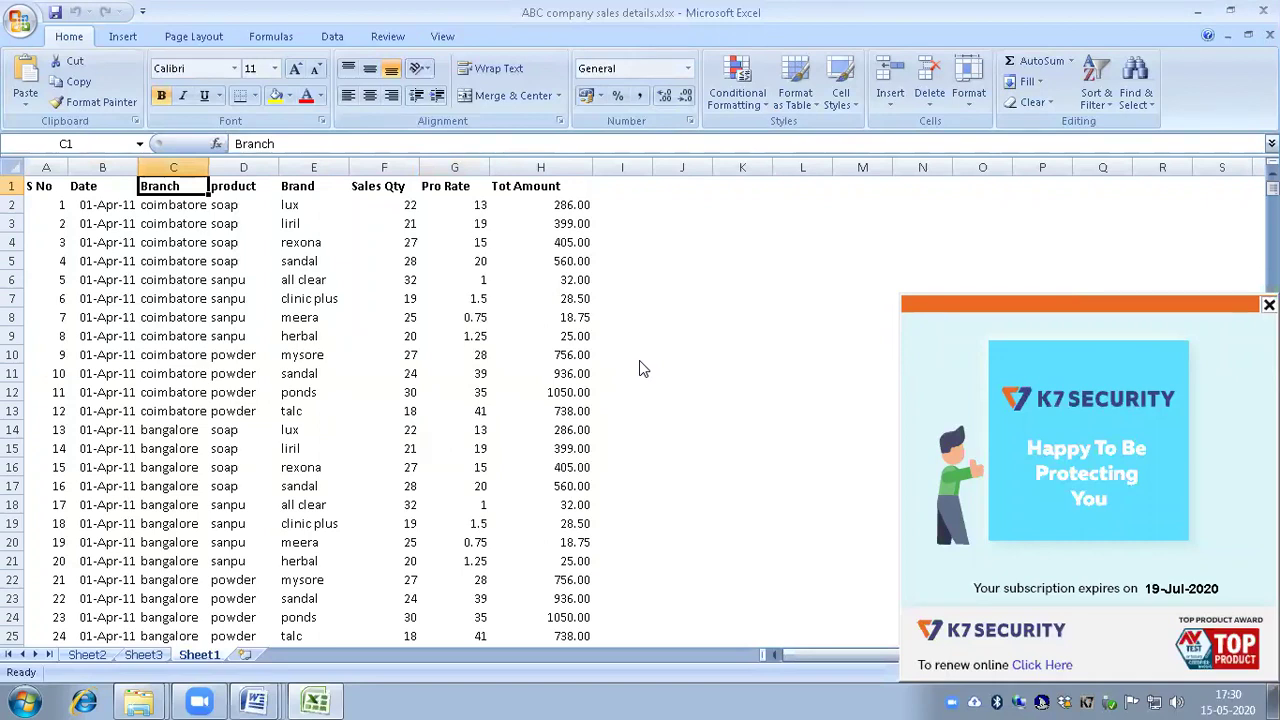
{"action": "key", "text": "Down"}
{"action": "key", "text": "Down"}
{"action": "key", "text": "Down"}
{"action": "key", "text": "Down"}
{"action": "key", "text": "Down"}
{"action": "key", "text": "Down"}
{"action": "key", "text": "Down"}
{"action": "key", "text": "Down"}
{"action": "key", "text": "Down"}
{"action": "key", "text": "Down"}
{"action": "key", "text": "Down"}
{"action": "key", "text": "Down"}
{"action": "key", "text": "Down"}
{"action": "key", "text": "Down"}
{"action": "key", "text": "Down"}
{"action": "key", "text": "Down"}
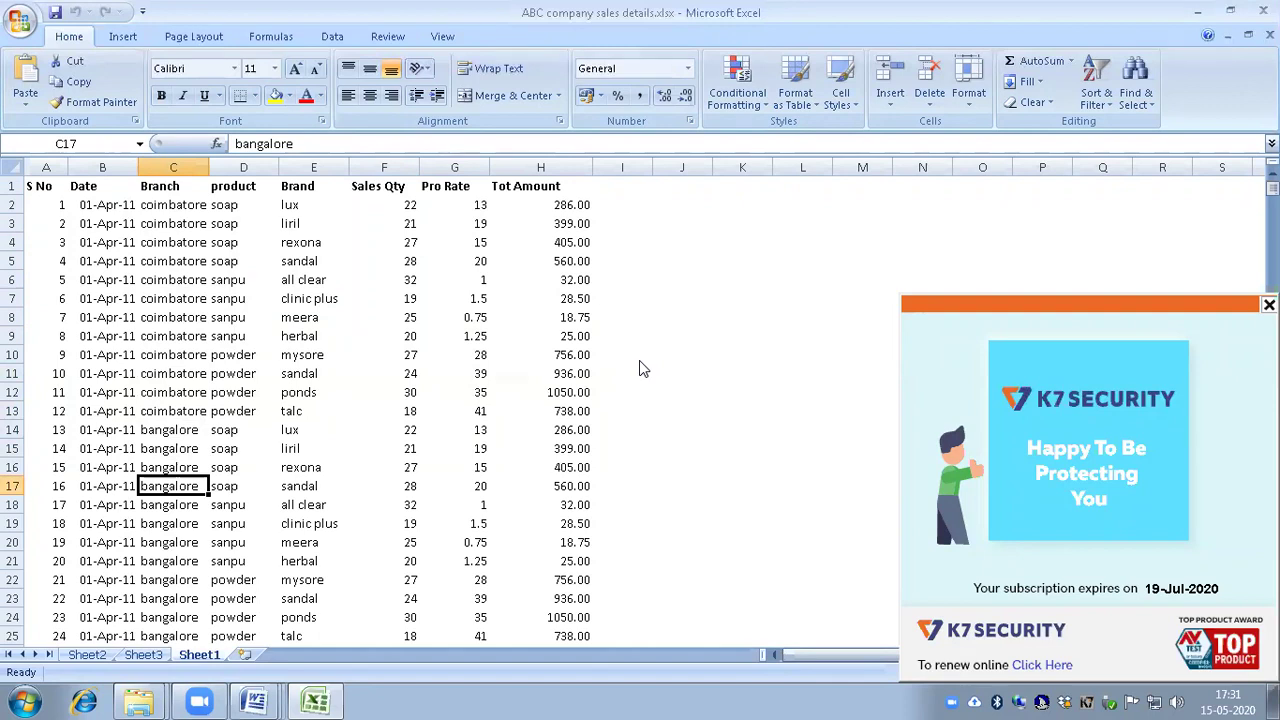
{"action": "key", "text": "ctrl+Up"}
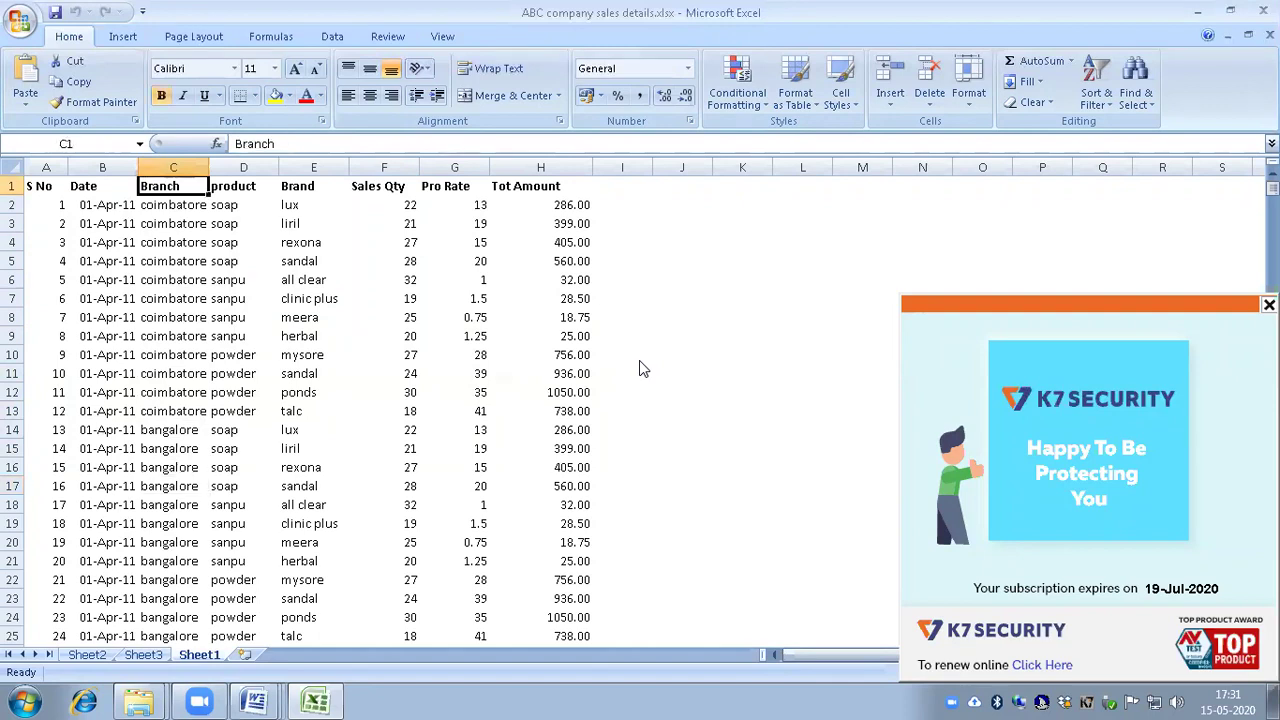
{"action": "key", "text": "Right"}
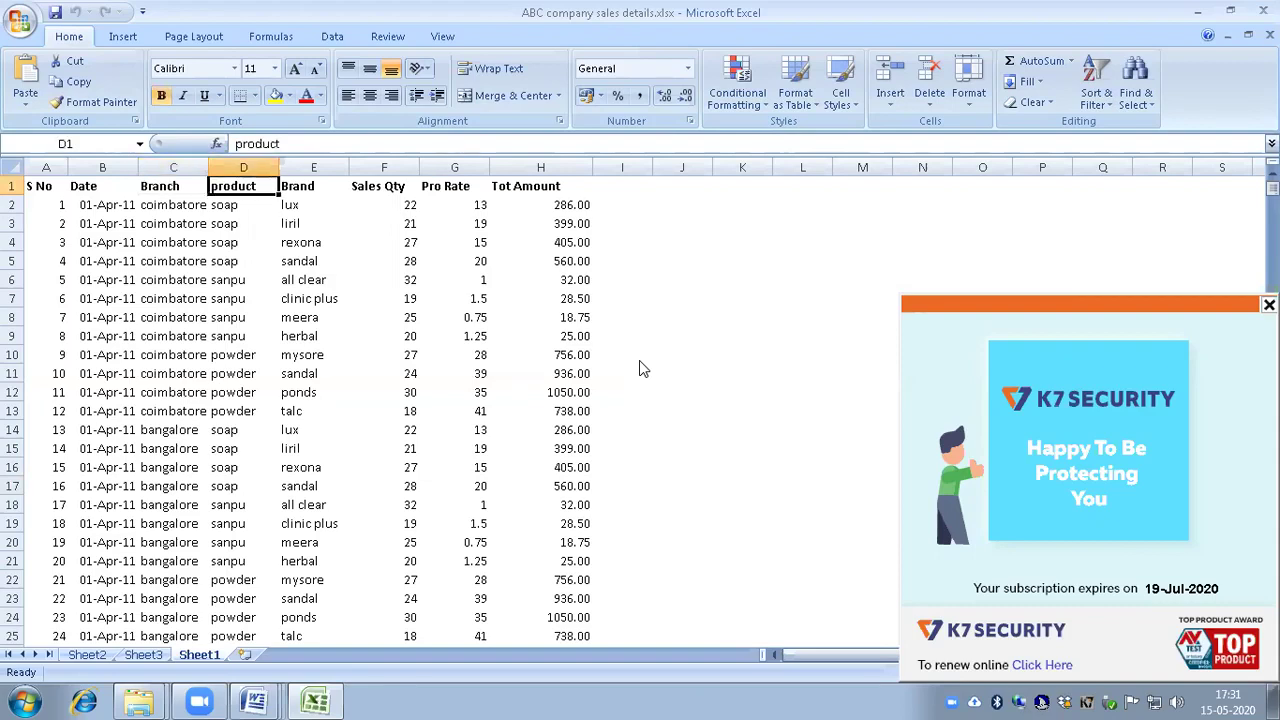
{"action": "key", "text": "Down"}
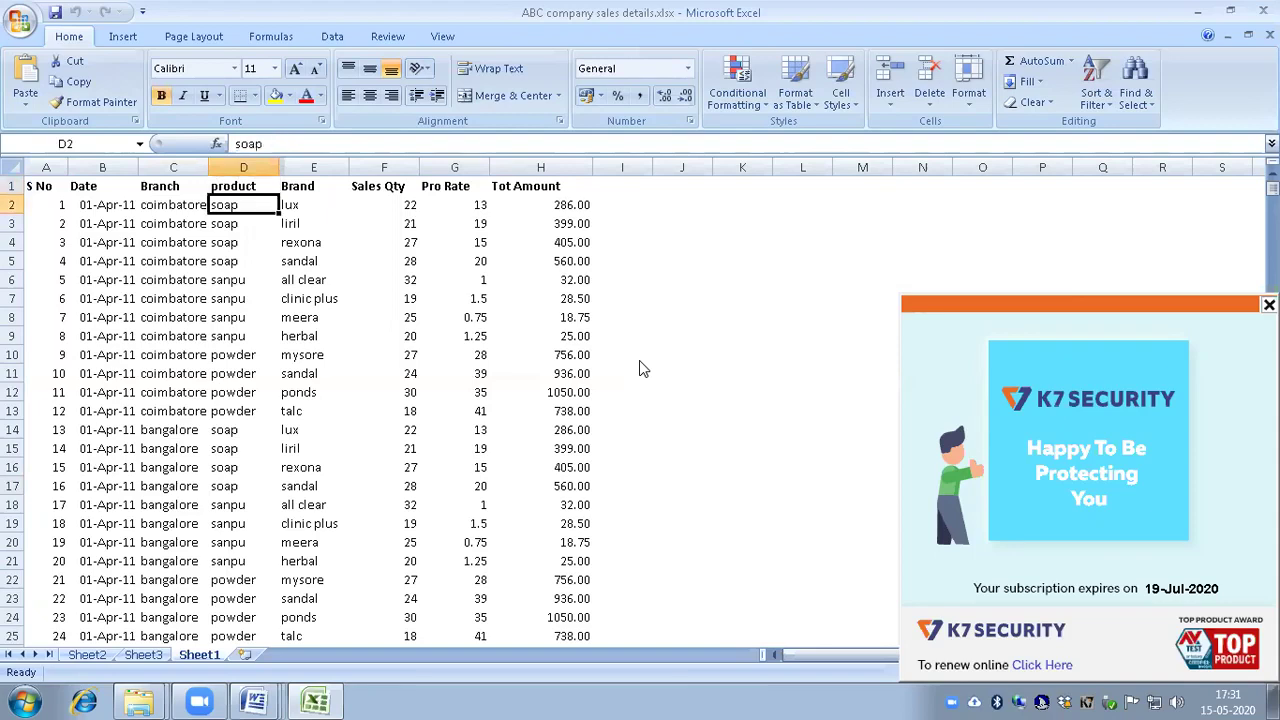
{"action": "key", "text": "Down"}
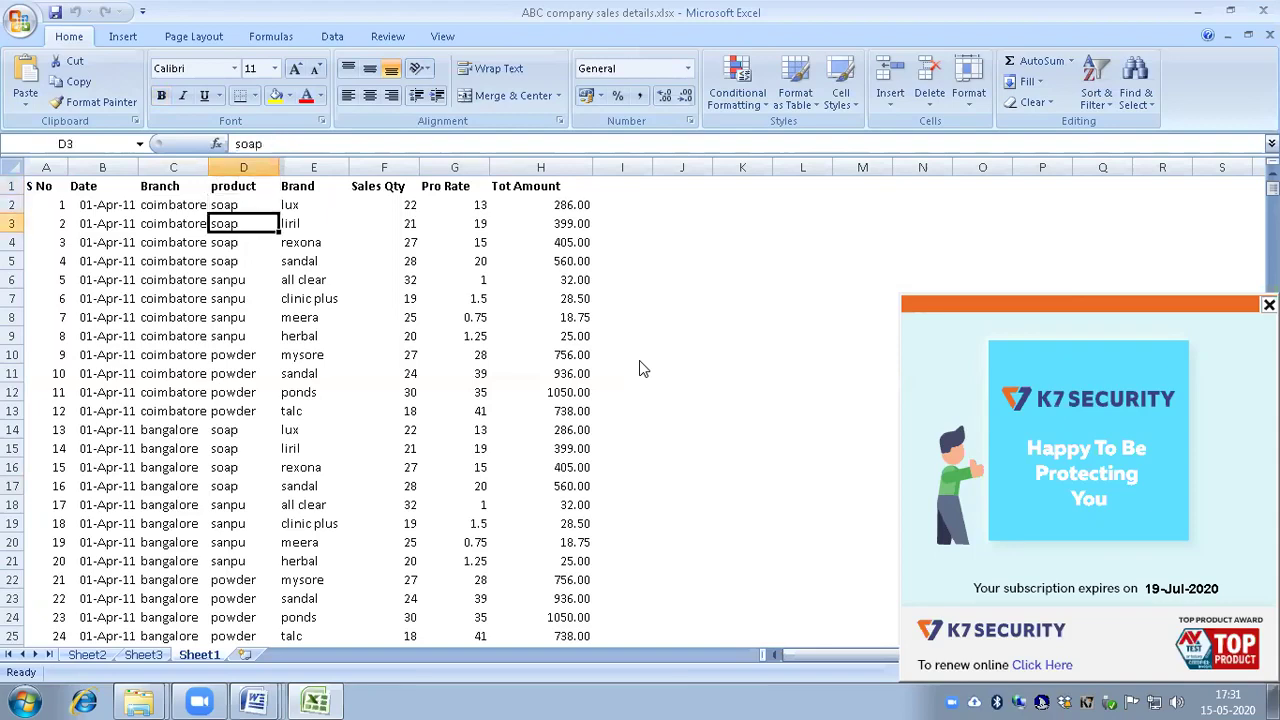
{"action": "key", "text": "Down"}
{"action": "key", "text": "Down"}
{"action": "key", "text": "Down"}
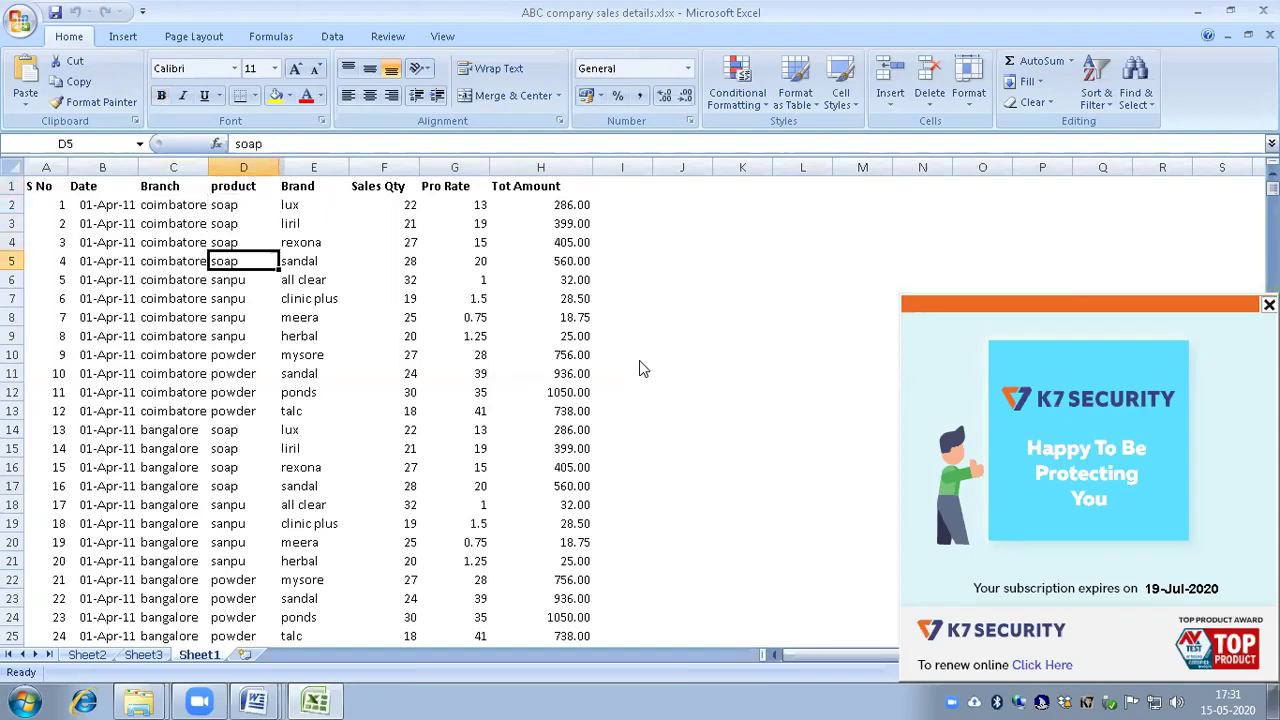
{"action": "key", "text": "Down"}
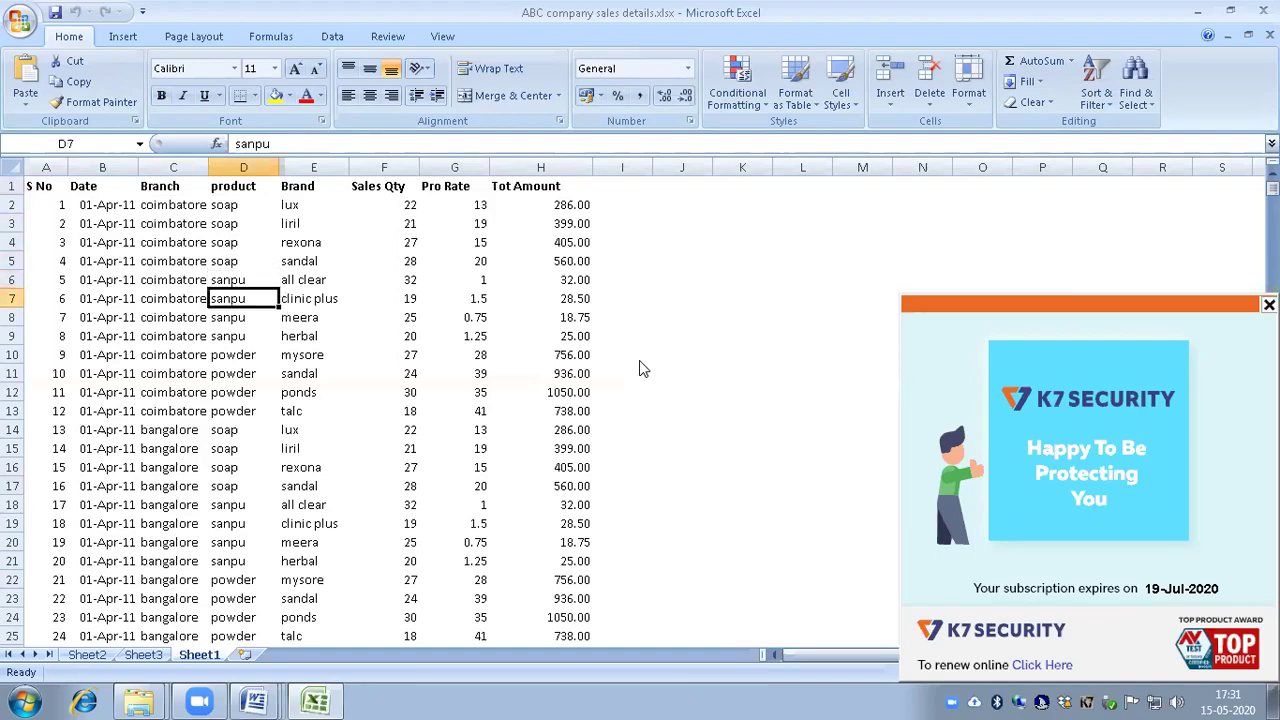
{"action": "key", "text": "Down"}
{"action": "key", "text": "Down"}
{"action": "key", "text": "Down"}
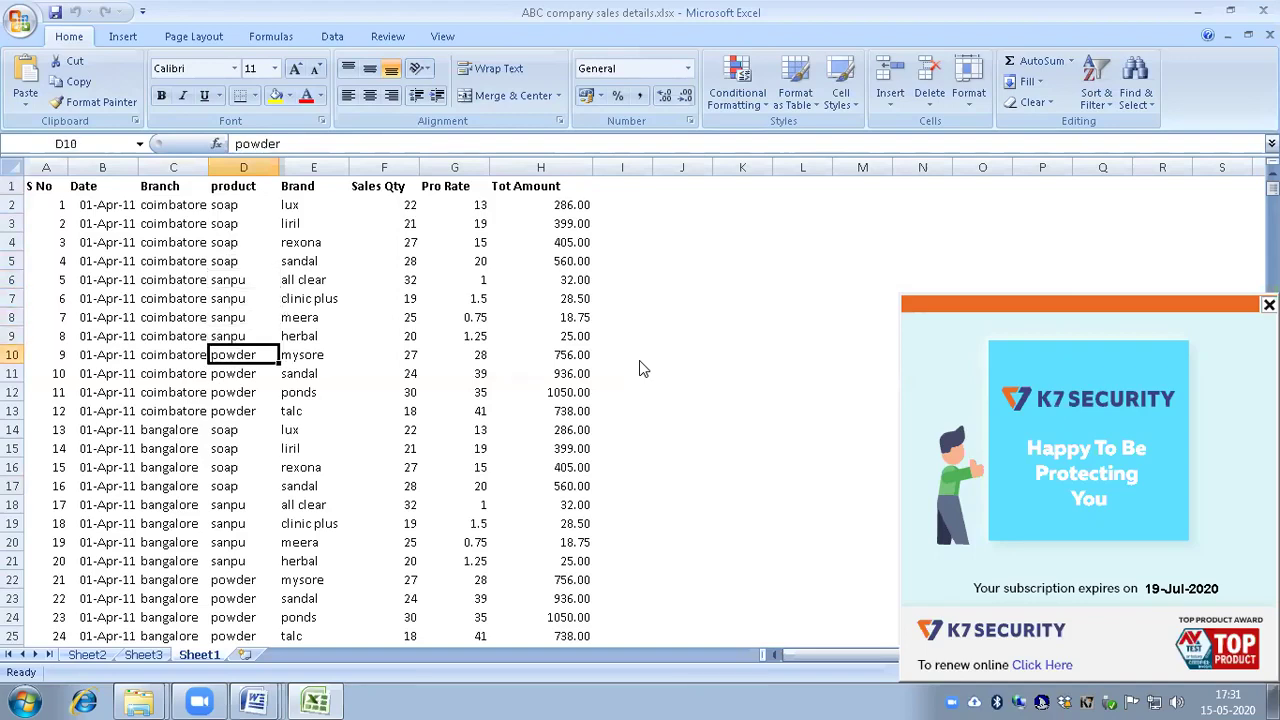
{"action": "key", "text": "Down"}
{"action": "key", "text": "Down"}
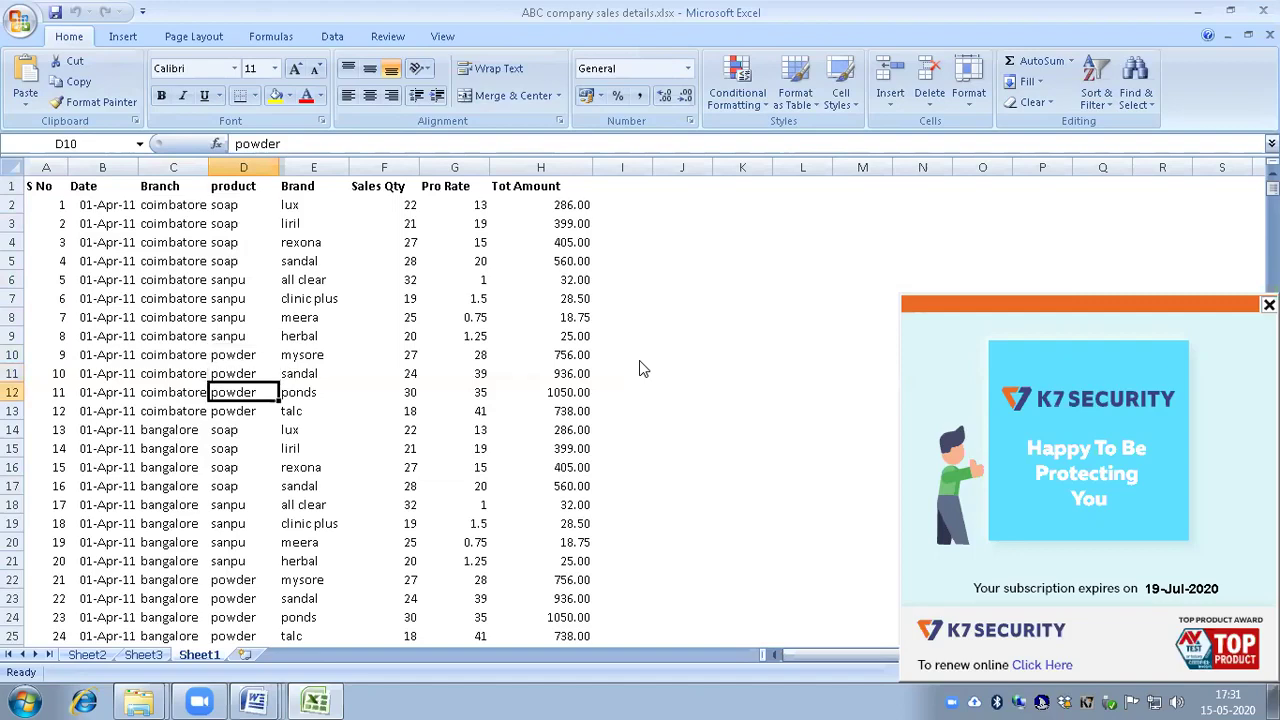
{"action": "key", "text": "ctrl+Up"}
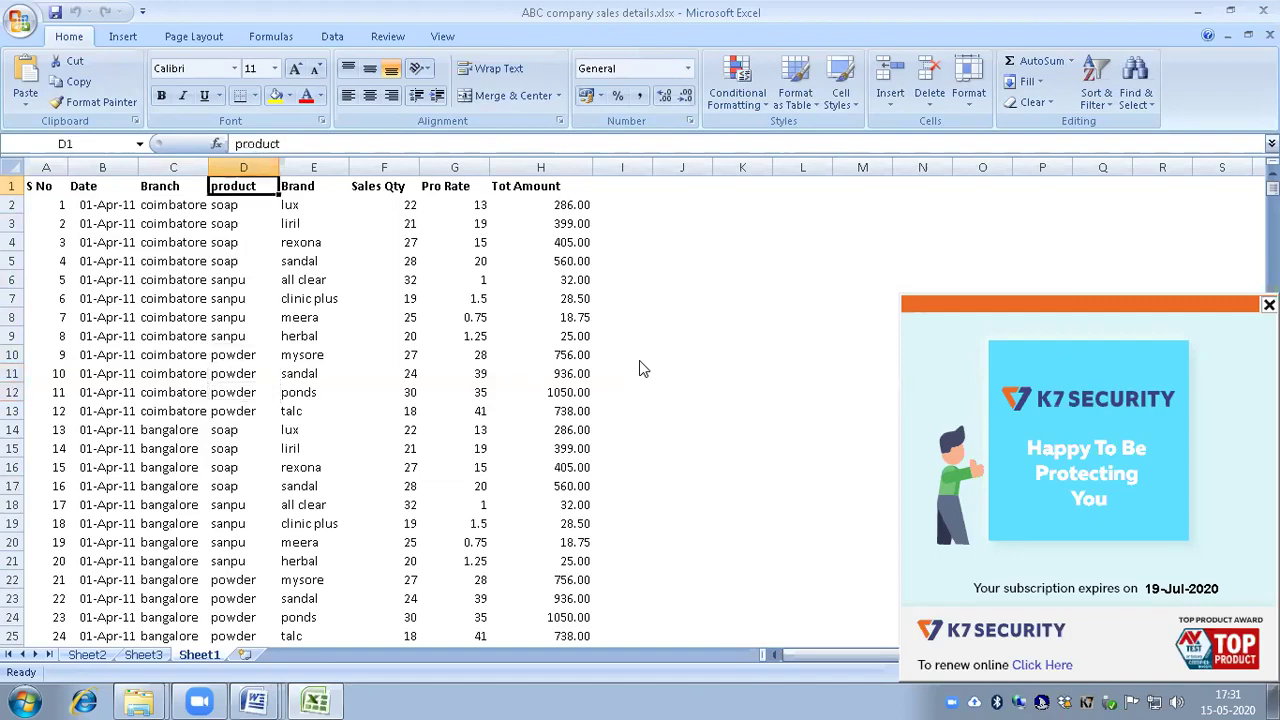
{"action": "key", "text": "Right"}
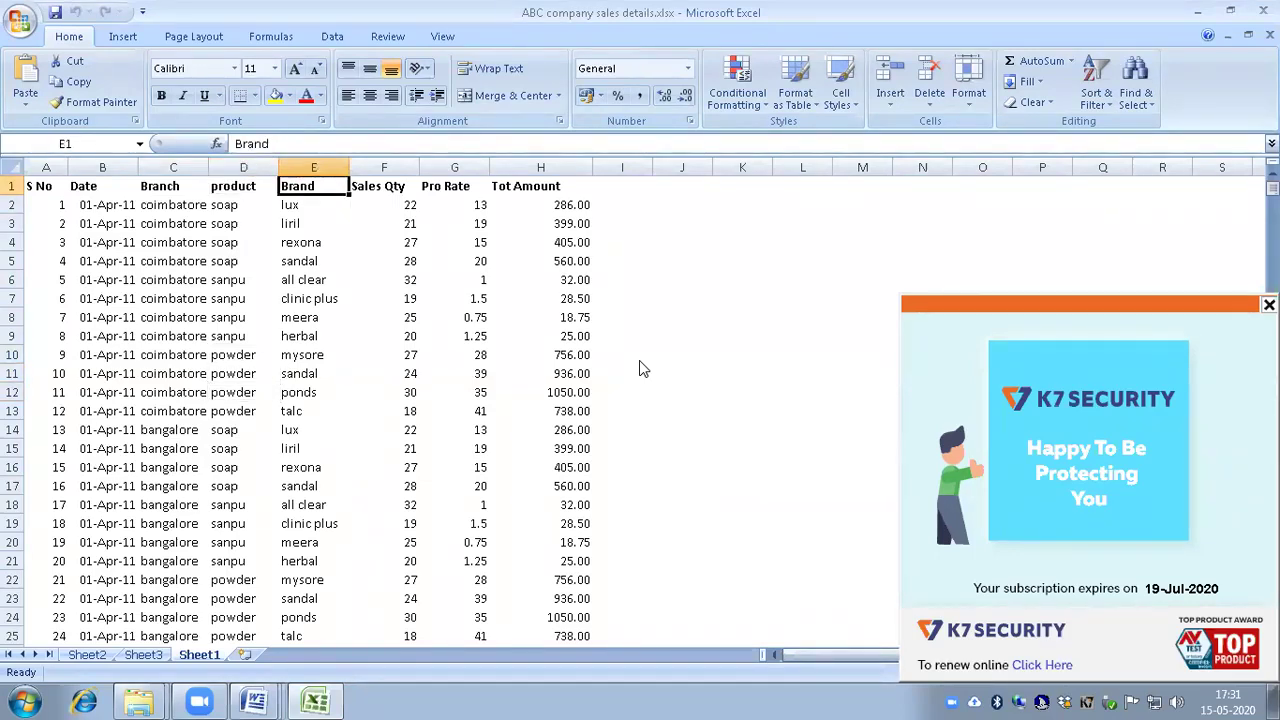
{"action": "key", "text": "ctrl+b"}
{"action": "key", "text": "Down"}
{"action": "key", "text": "Down"}
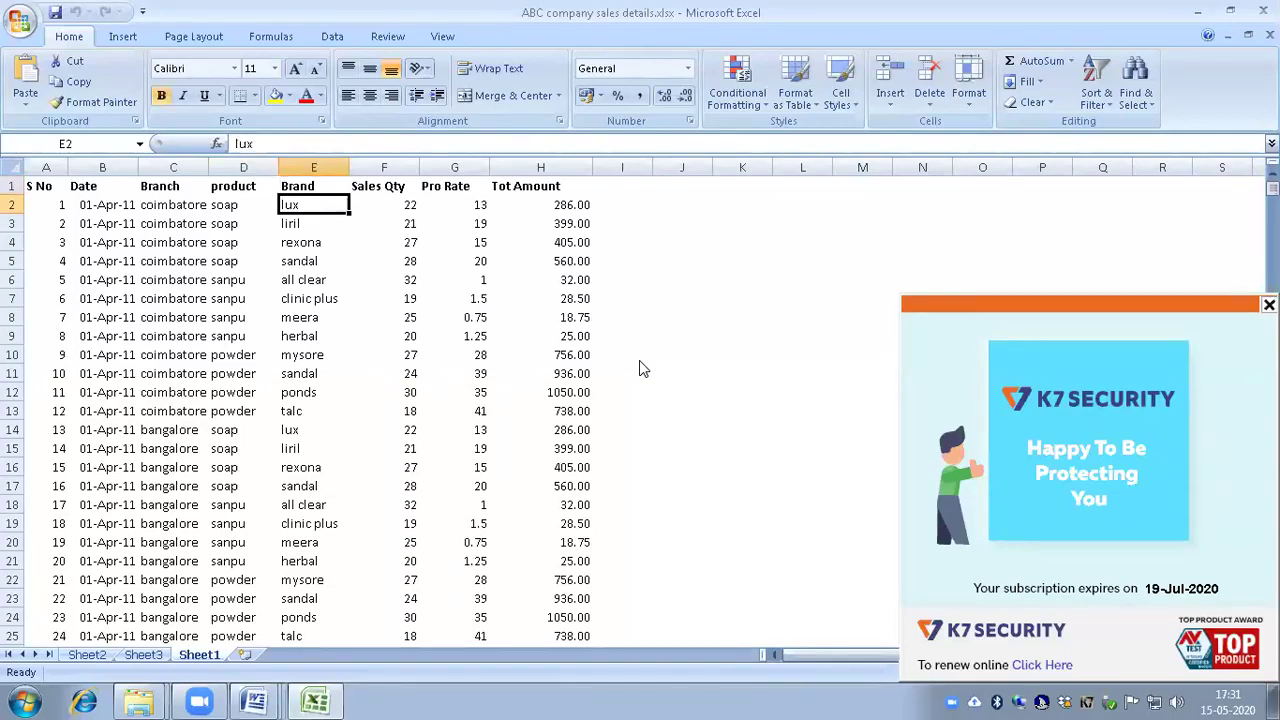
{"action": "key", "text": "Down"}
{"action": "key", "text": "Down"}
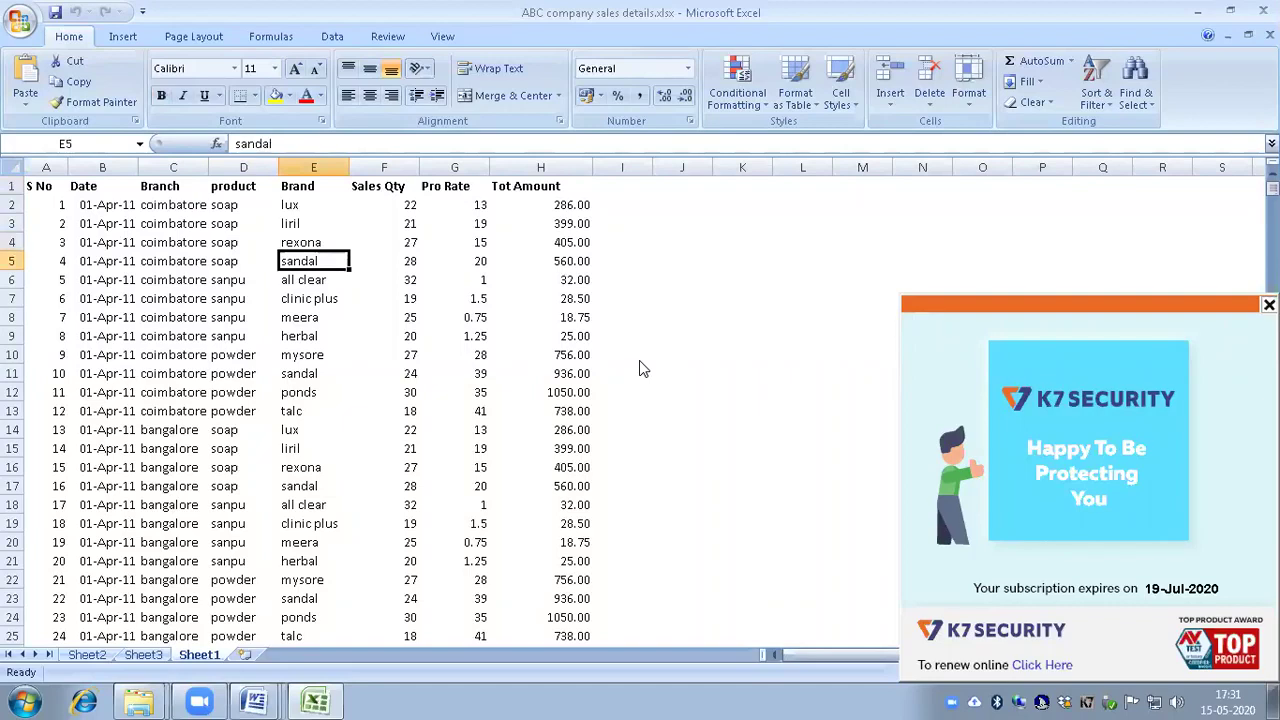
{"action": "key", "text": "Down"}
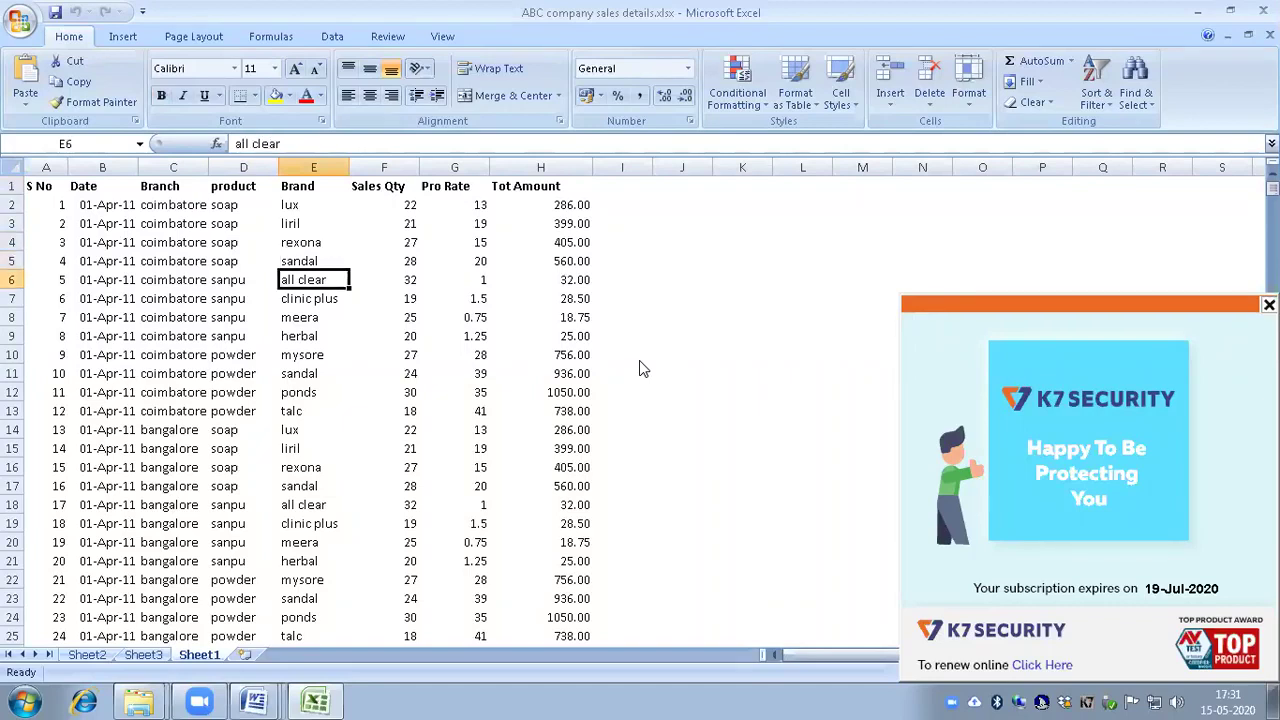
{"action": "key", "text": "ctrl+Up"}
{"action": "key", "text": "Right"}
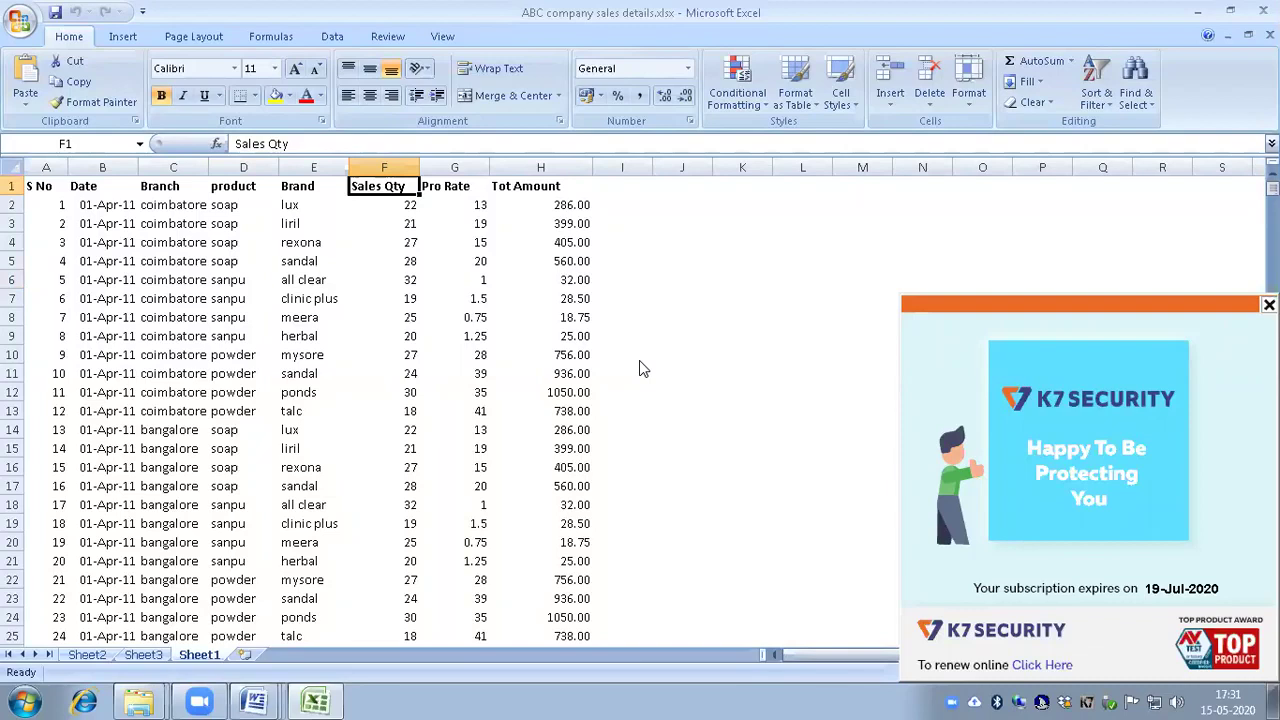
{"action": "key", "text": "Down"}
{"action": "key", "text": "Down"}
{"action": "key", "text": "Up"}
{"action": "key", "text": "Up"}
{"action": "key", "text": "Right"}
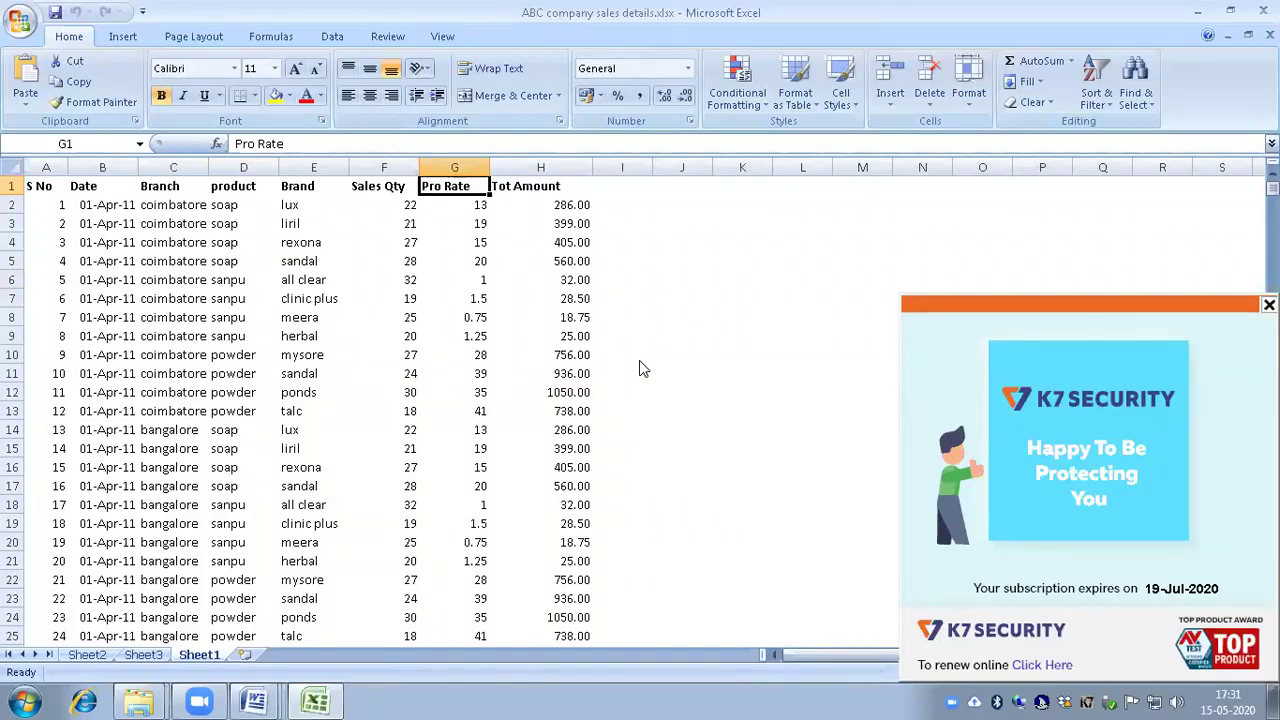
{"action": "key", "text": "Right"}
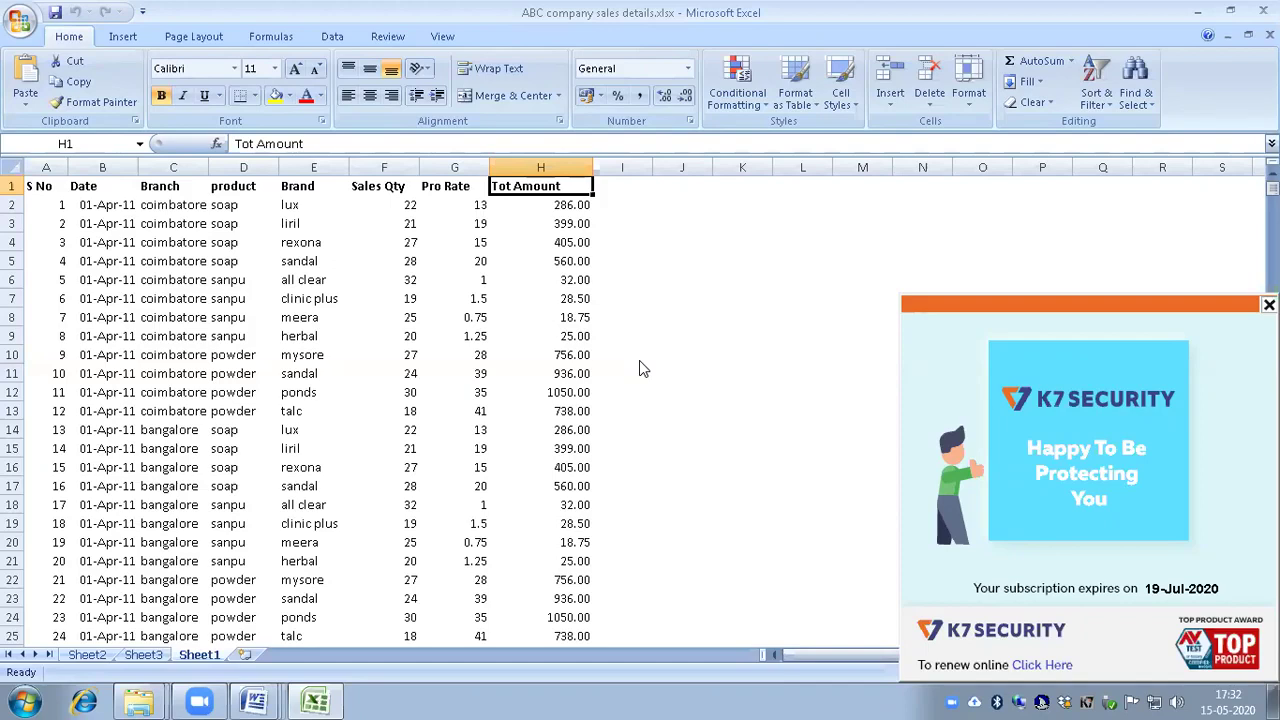
{"action": "key", "text": "Home"}
{"action": "key", "text": "Right"}
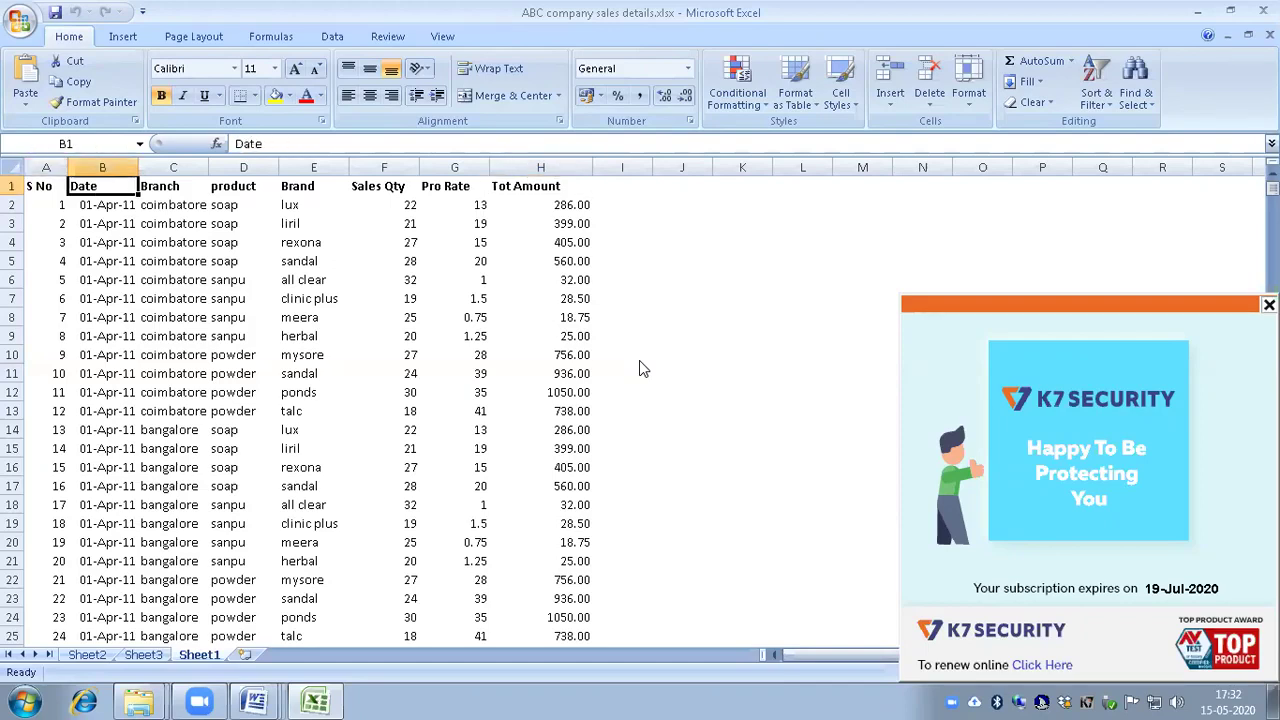
{"action": "key", "text": "Right"}
{"action": "key", "text": "Left"}
{"action": "key", "text": "Down"}
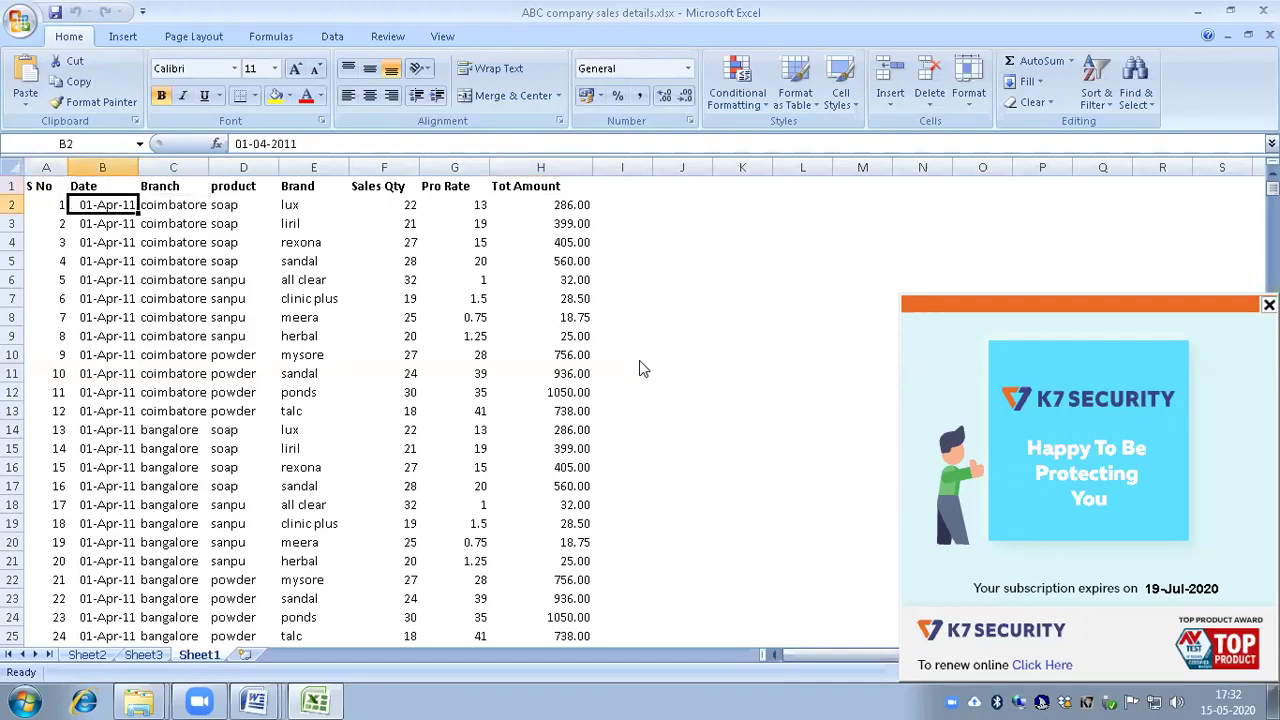
{"action": "key", "text": "Right"}
{"action": "key", "text": "Left"}
{"action": "key", "text": "ctrl+Down"}
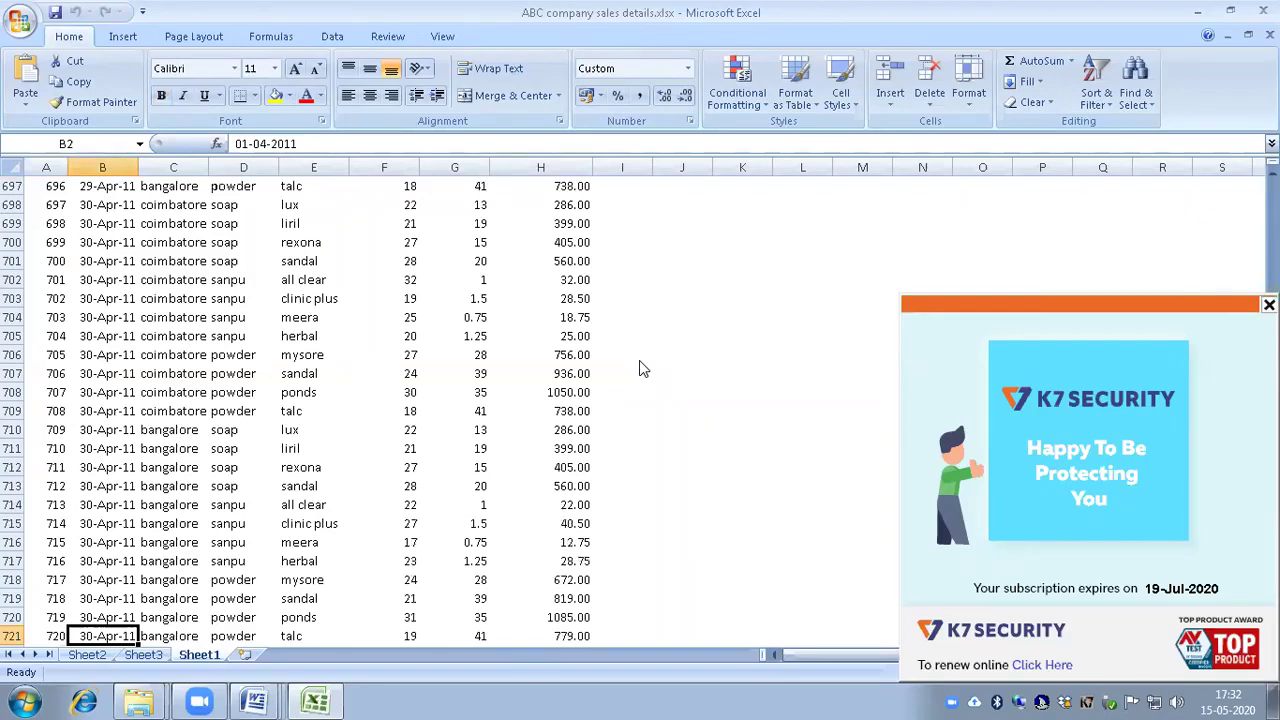
{"action": "key", "text": "Right"}
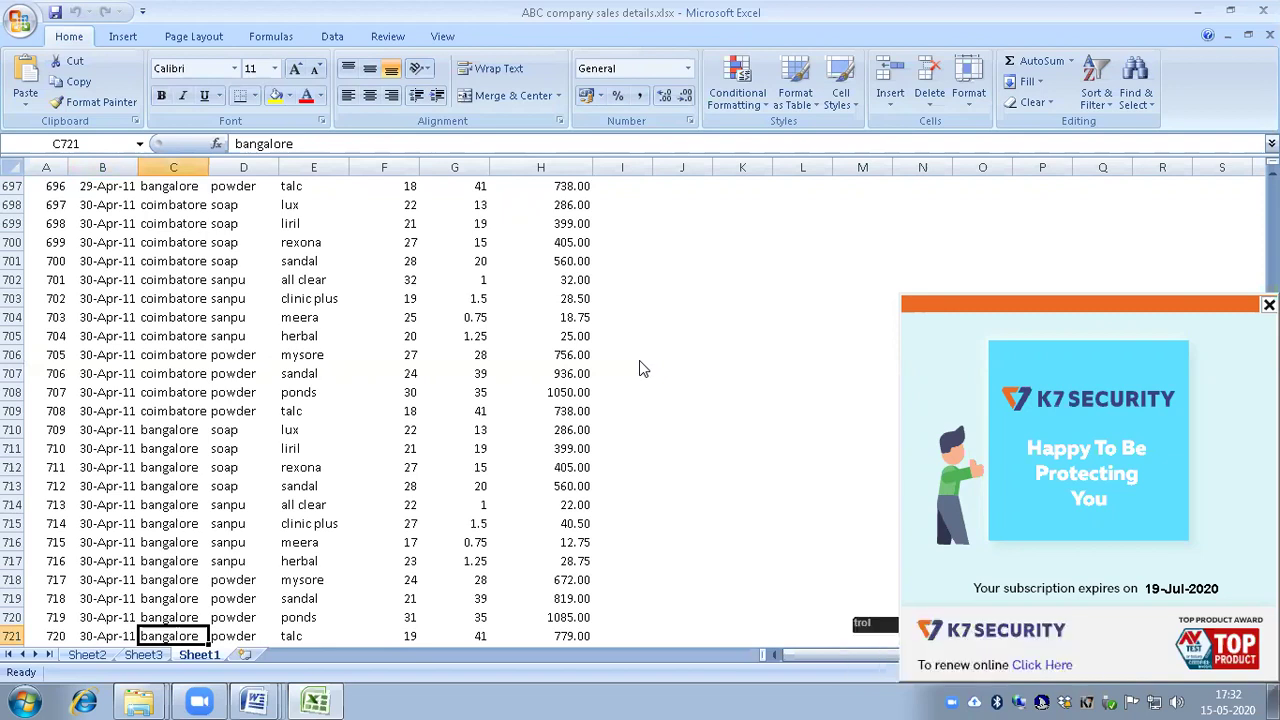
{"action": "key", "text": "ctrl+Home"}
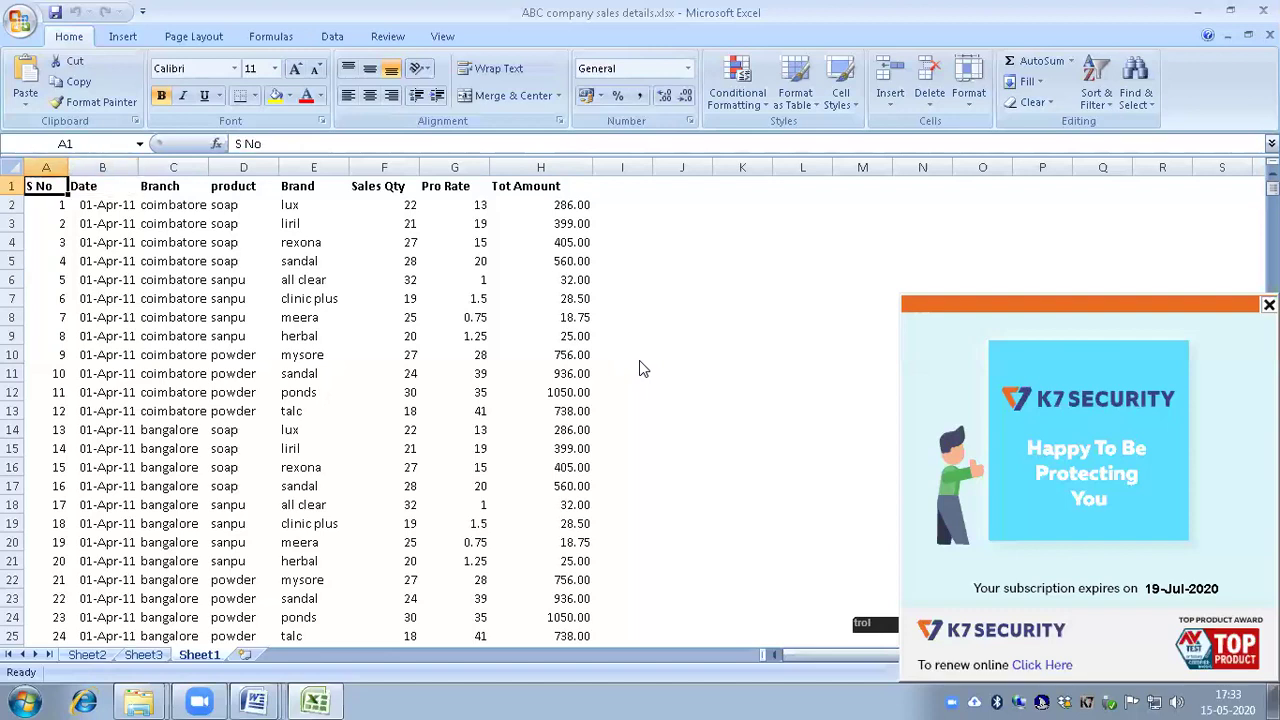
{"action": "key", "text": "ctrl+shift+l"}
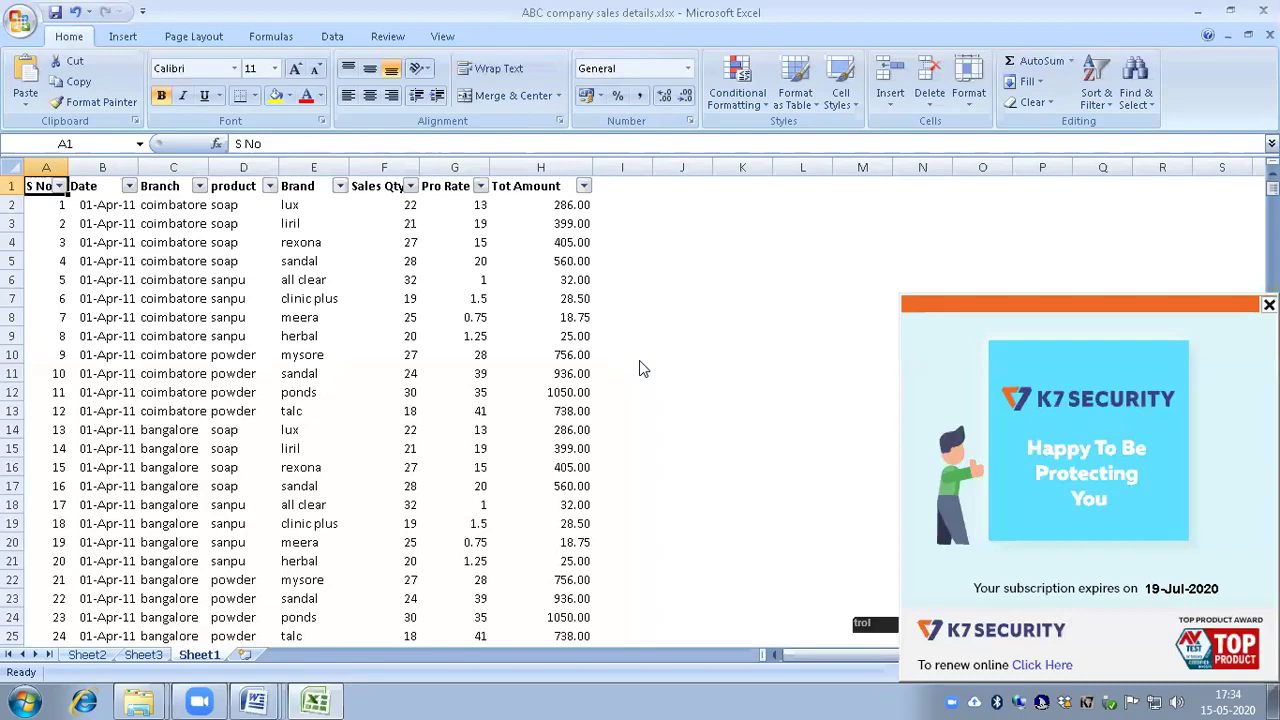
Step: Open the Branch column's AutoFilter list from cell C1
{"action": "key", "text": "Right"}
{"action": "key", "text": "Left"}
{"action": "key", "text": "Right"}
{"action": "key", "text": "Right"}
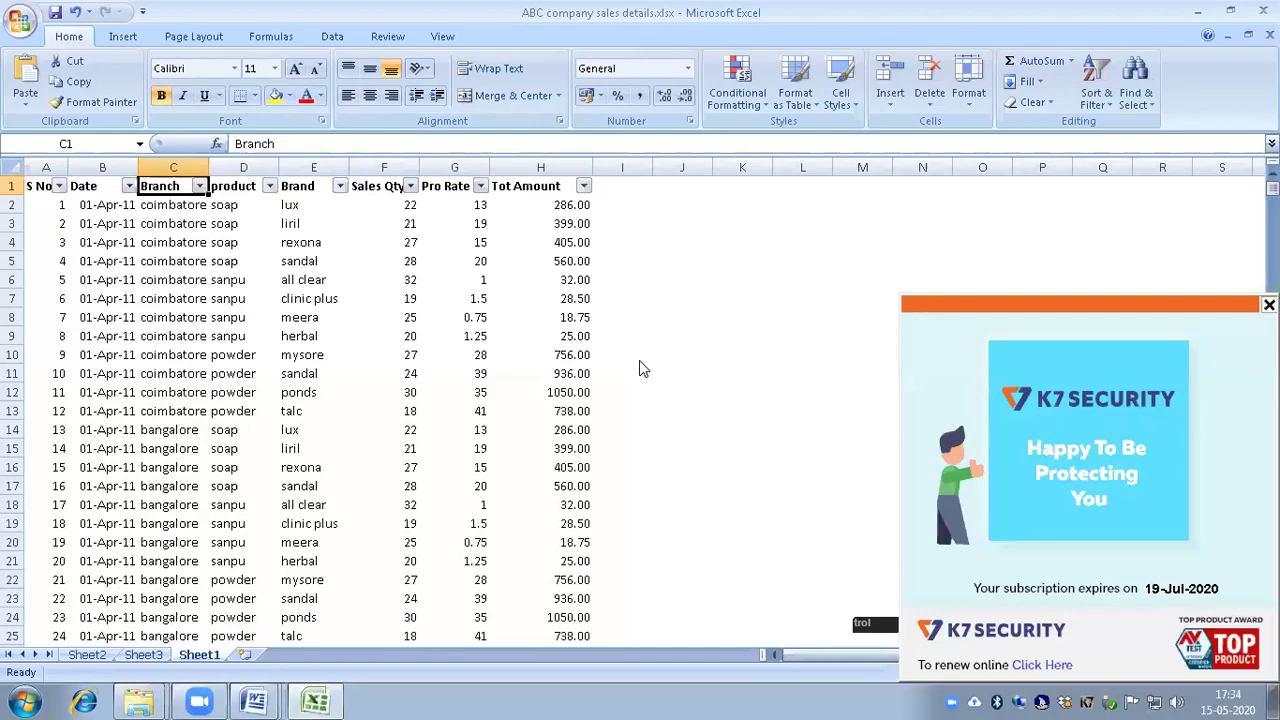
{"action": "key", "text": "alt+Down"}
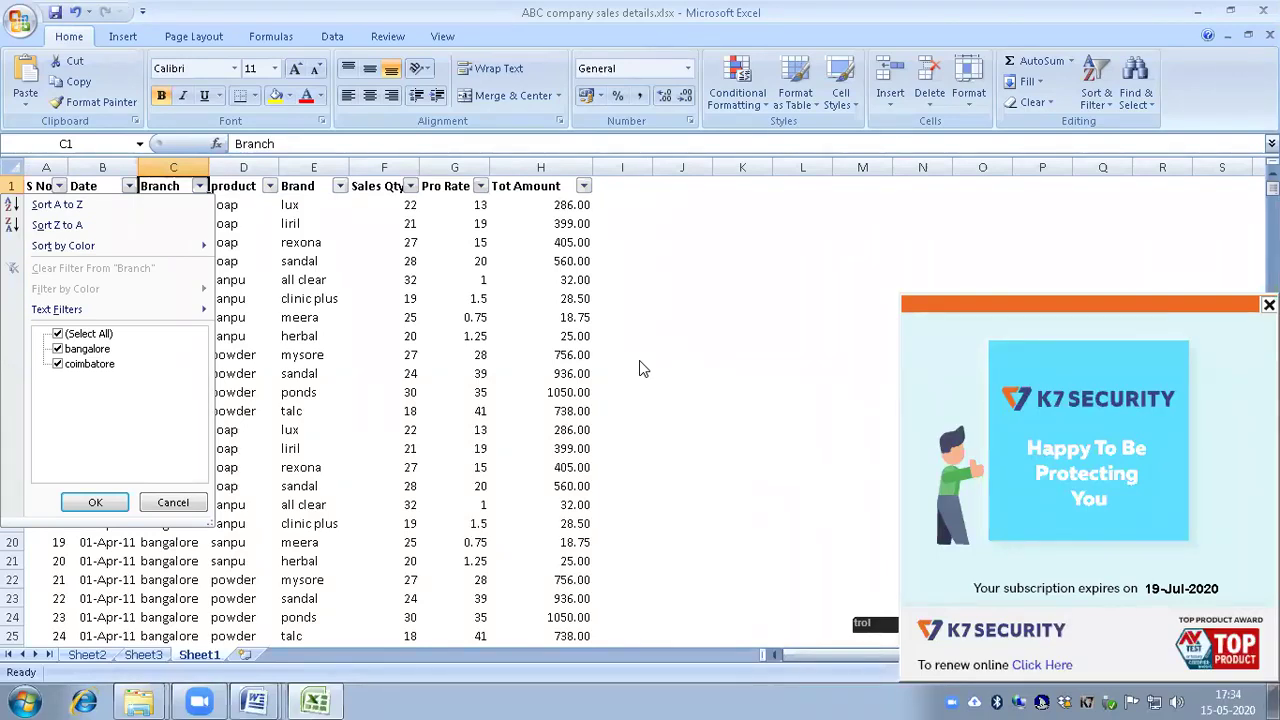
{"action": "key", "text": "Down"}
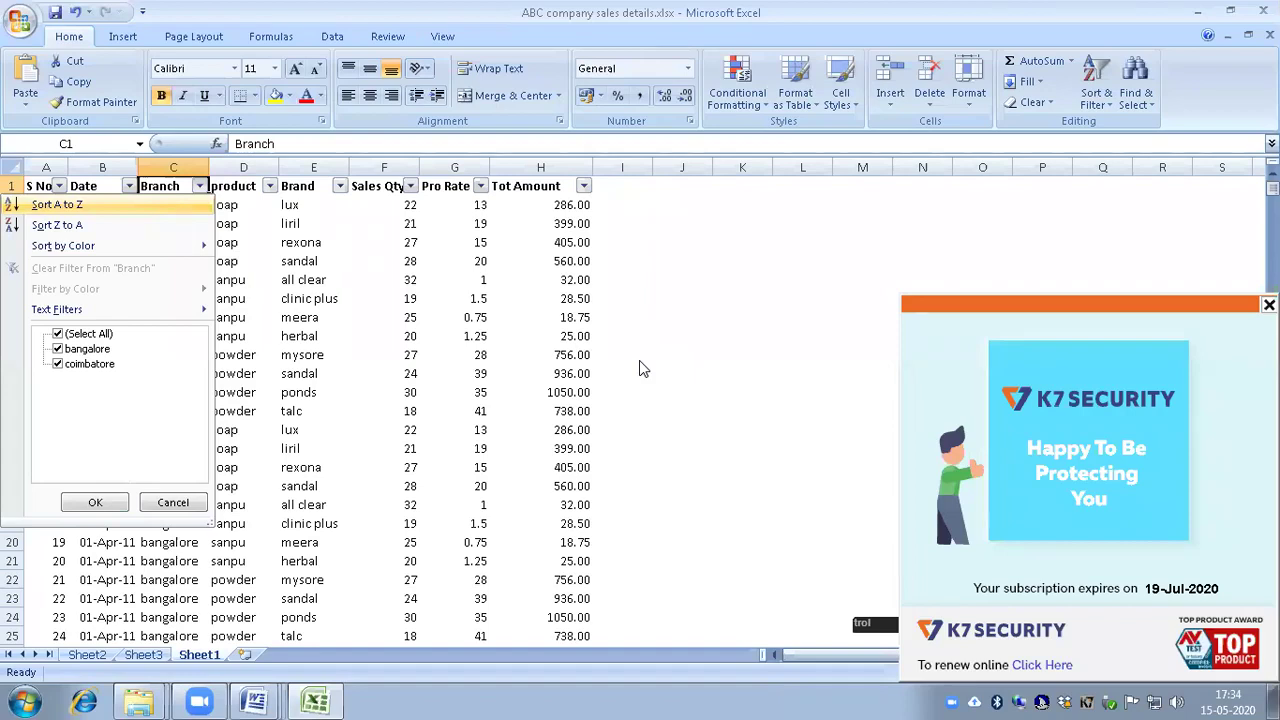
{"action": "key", "text": "Down"}
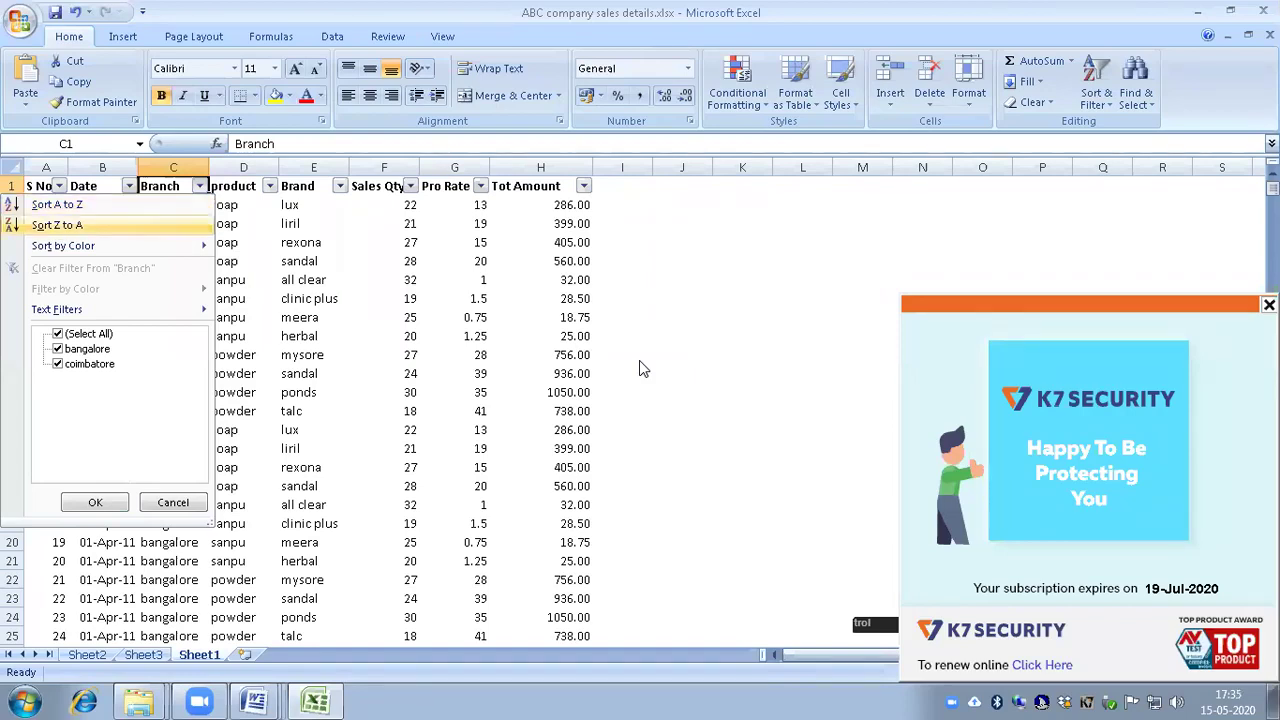
{"action": "key", "text": "Down"}
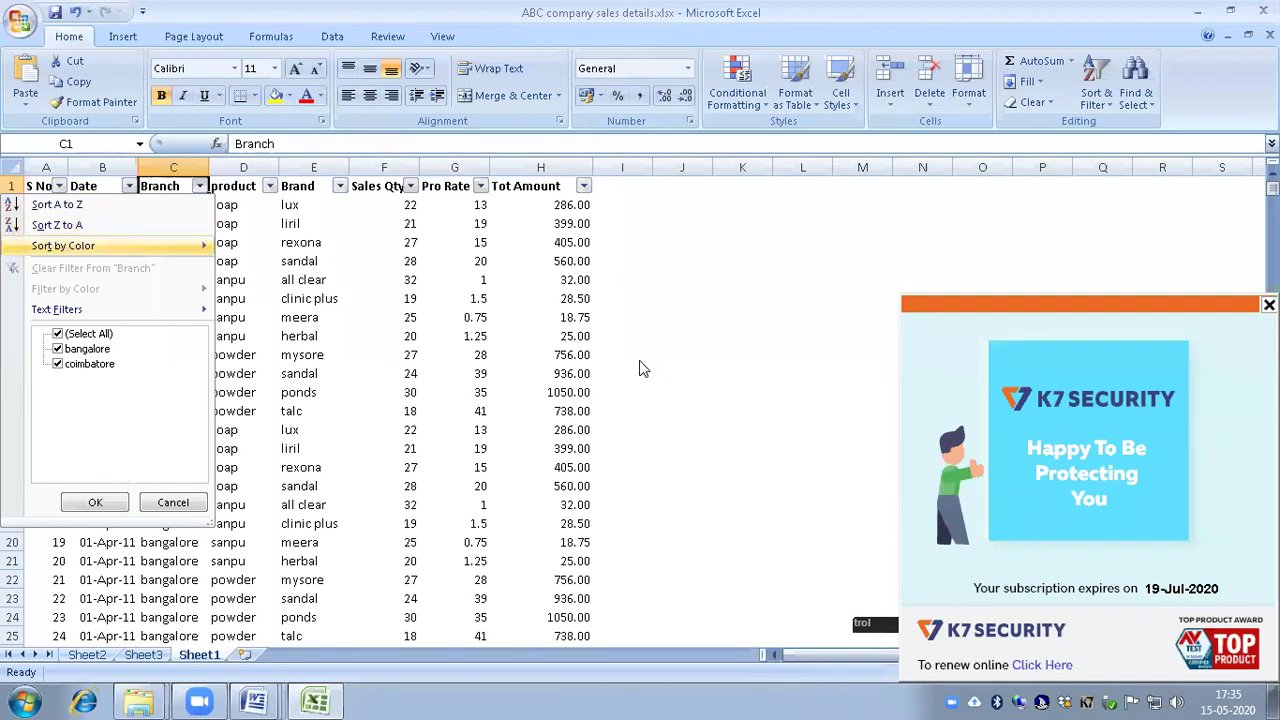
{"action": "key", "text": "Down"}
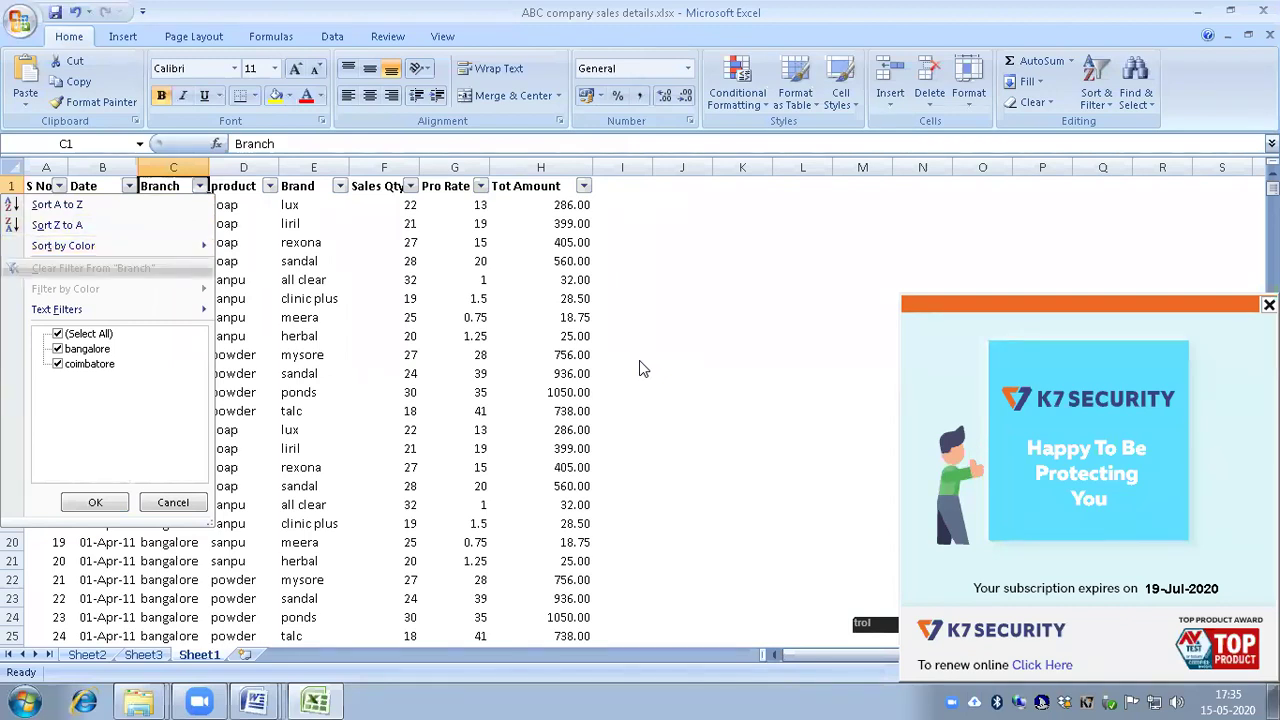
{"action": "key", "text": "Down"}
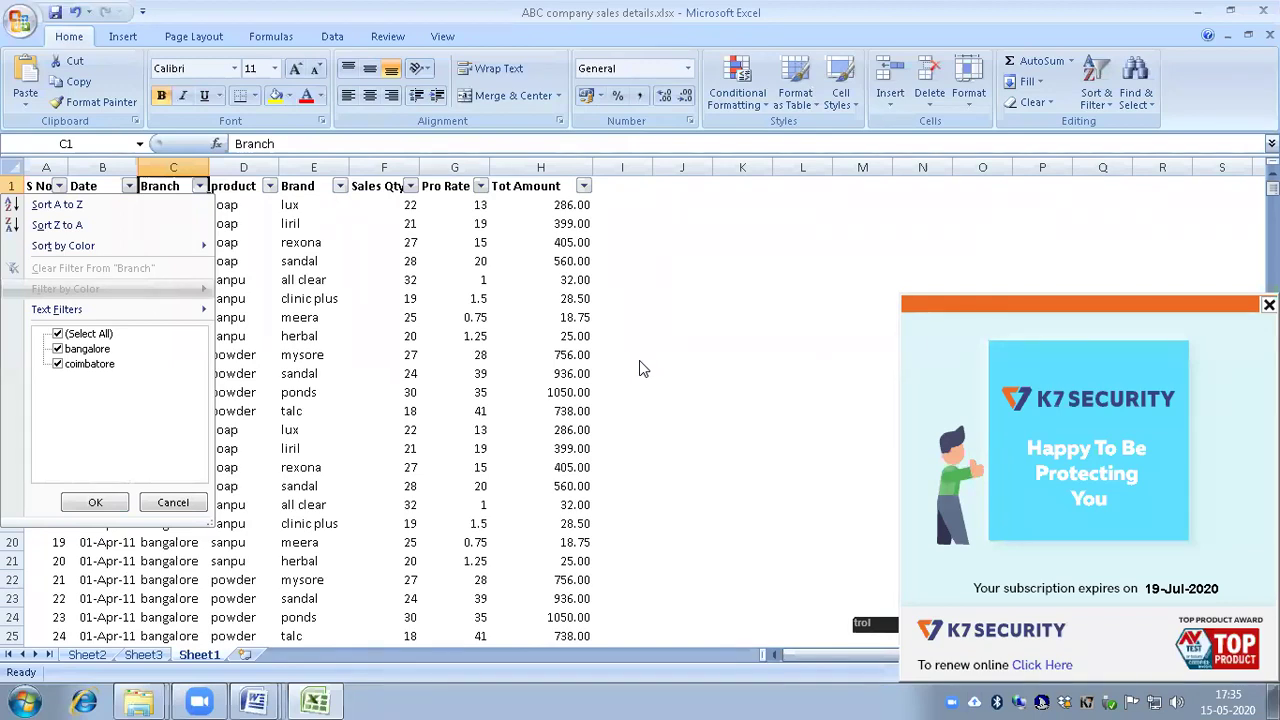
{"action": "key", "text": "Down"}
{"action": "key", "text": "Down"}
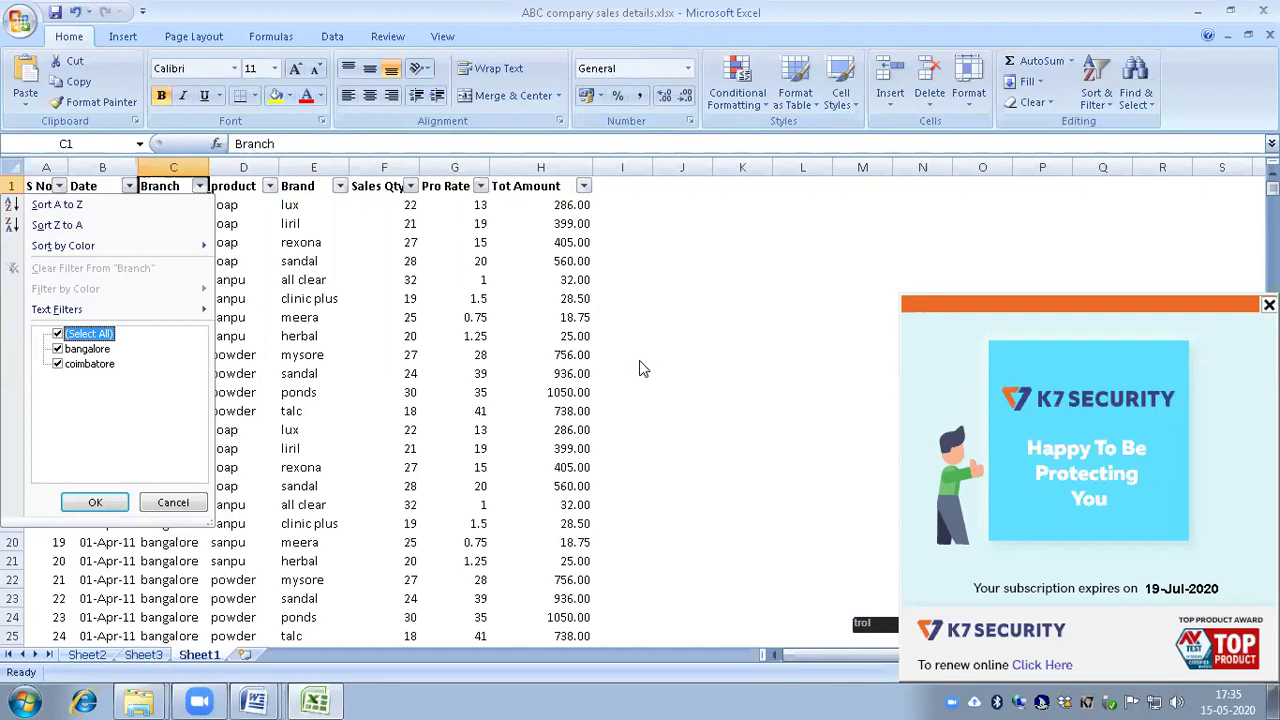
Step: Clear all branches and keep only coimbatore, leaving 360 of 720 records
{"action": "key", "text": "space"}
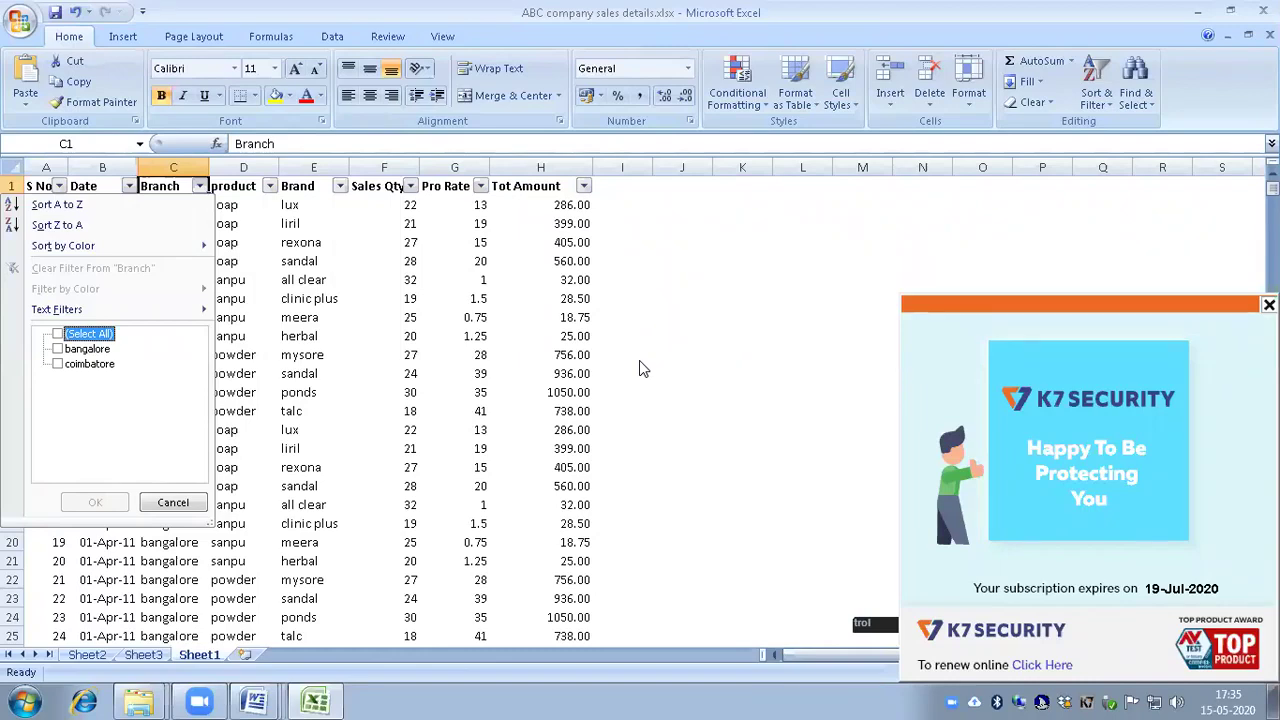
{"action": "key", "text": "Down"}
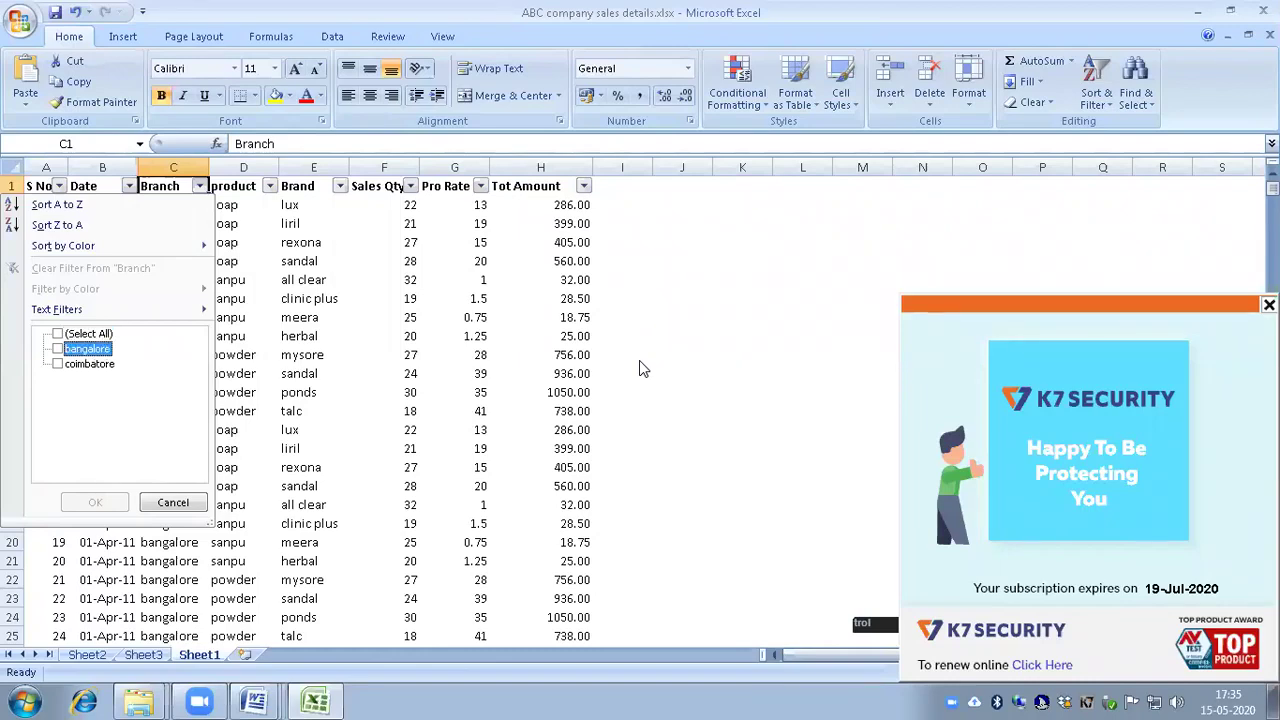
{"action": "key", "text": "Down"}
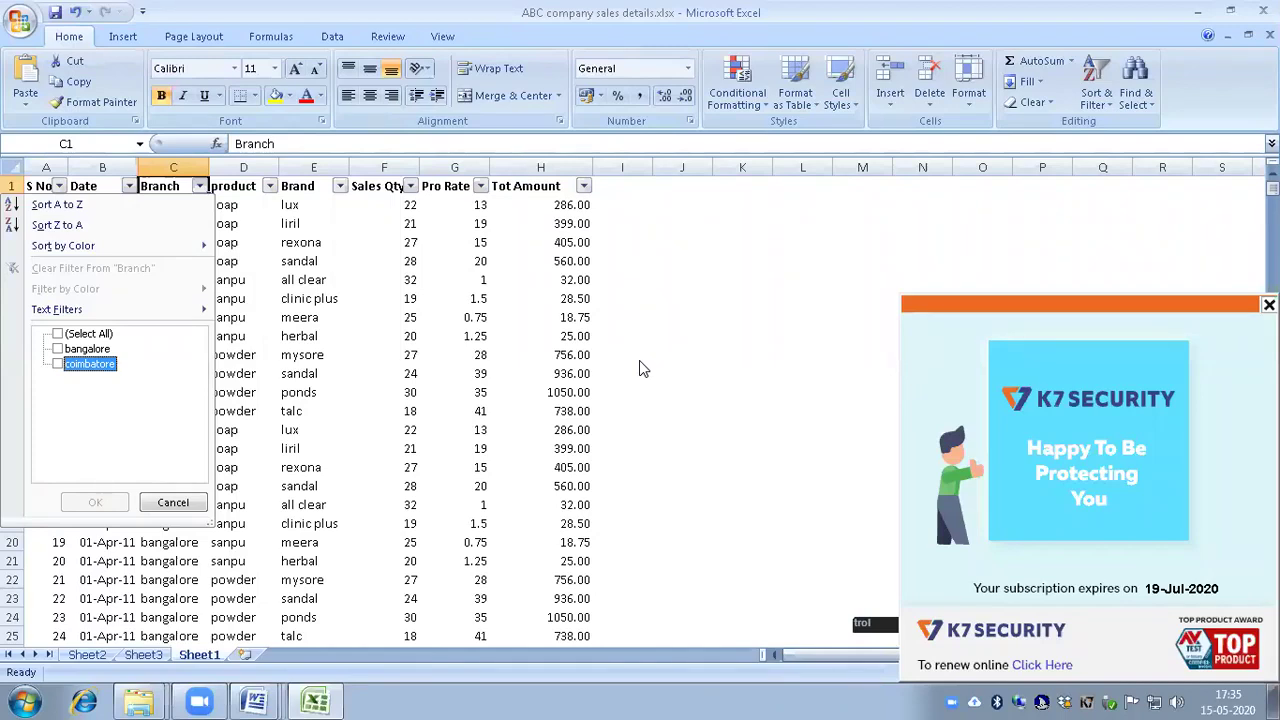
{"action": "key", "text": "space"}
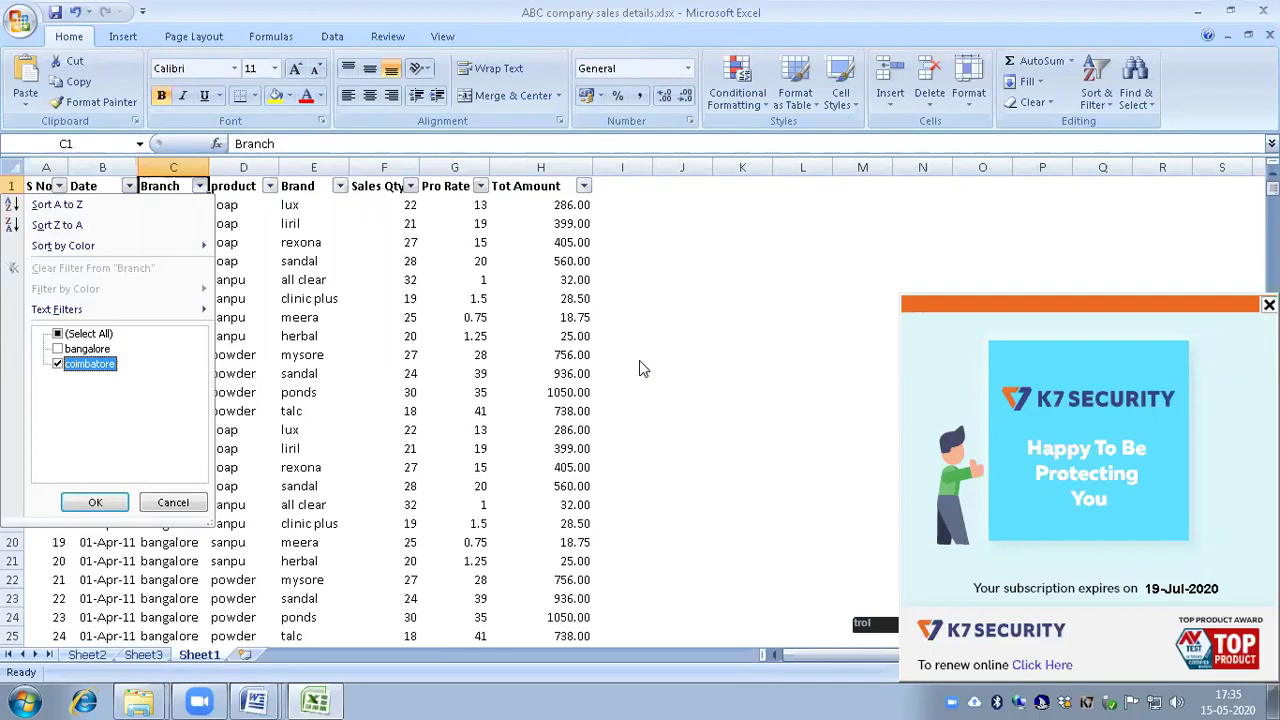
{"action": "key", "text": "Tab"}
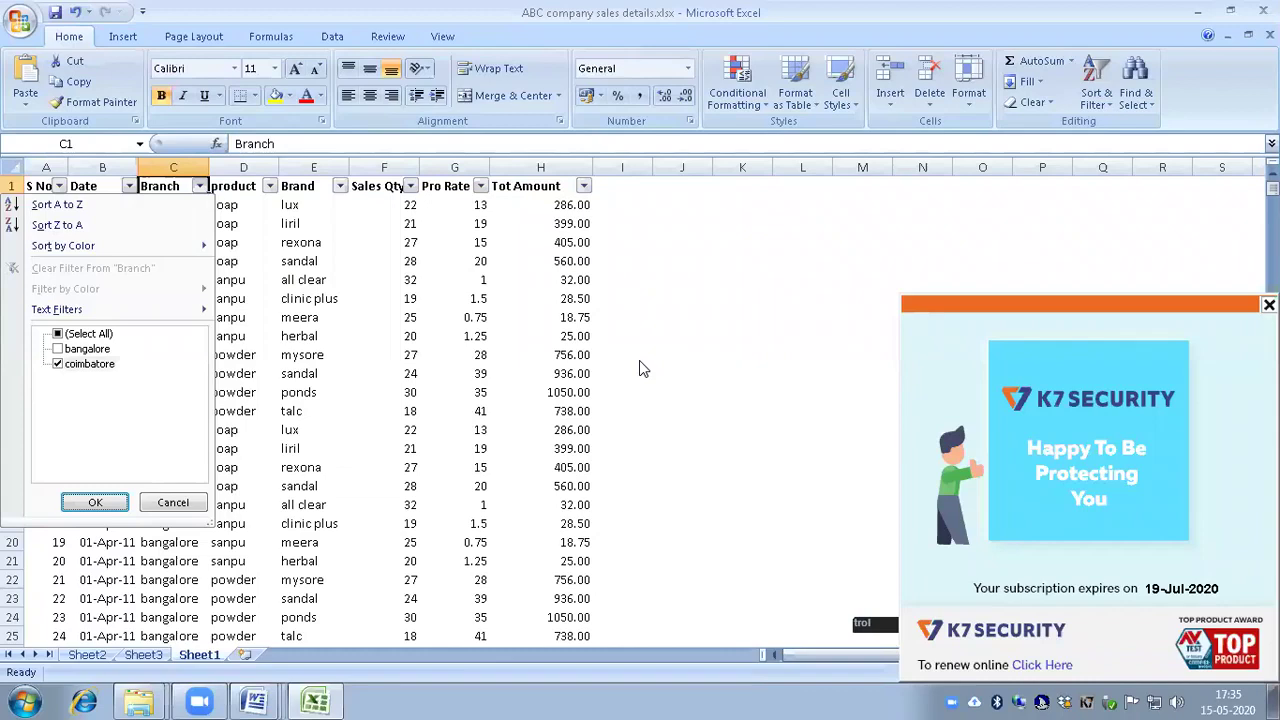
{"action": "key", "text": "Return"}
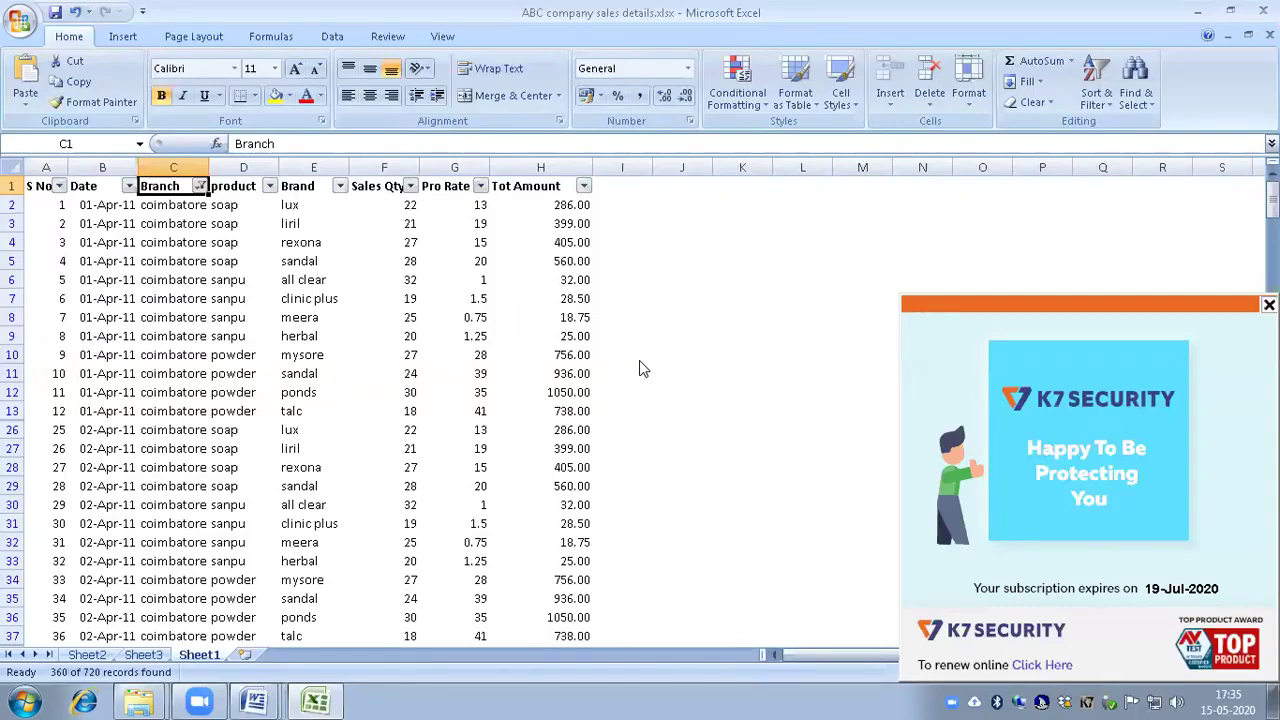
Step: Browse down the filtered coimbatore rows across soap, sanpu and powder, then return to the top
{"action": "key", "text": "Down"}
{"action": "key", "text": "Down"}
{"action": "key", "text": "Down"}
{"action": "key", "text": "Down"}
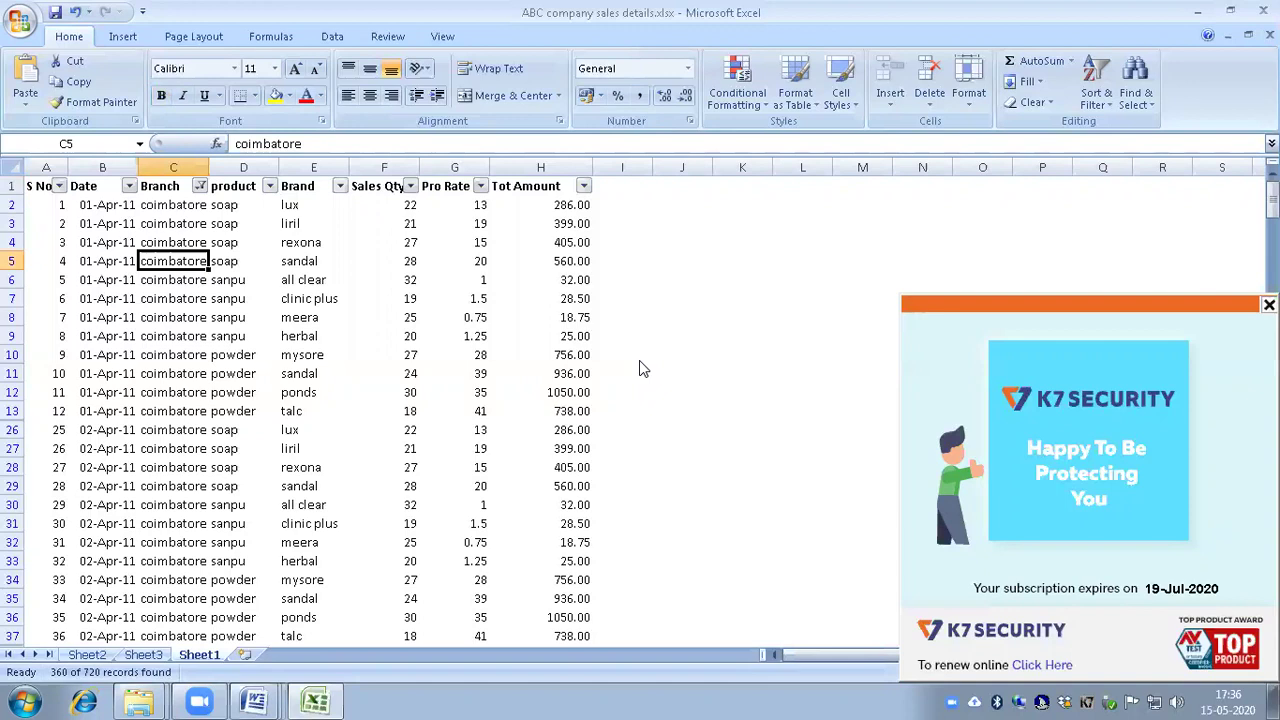
{"action": "key", "text": "ctrl+Home"}
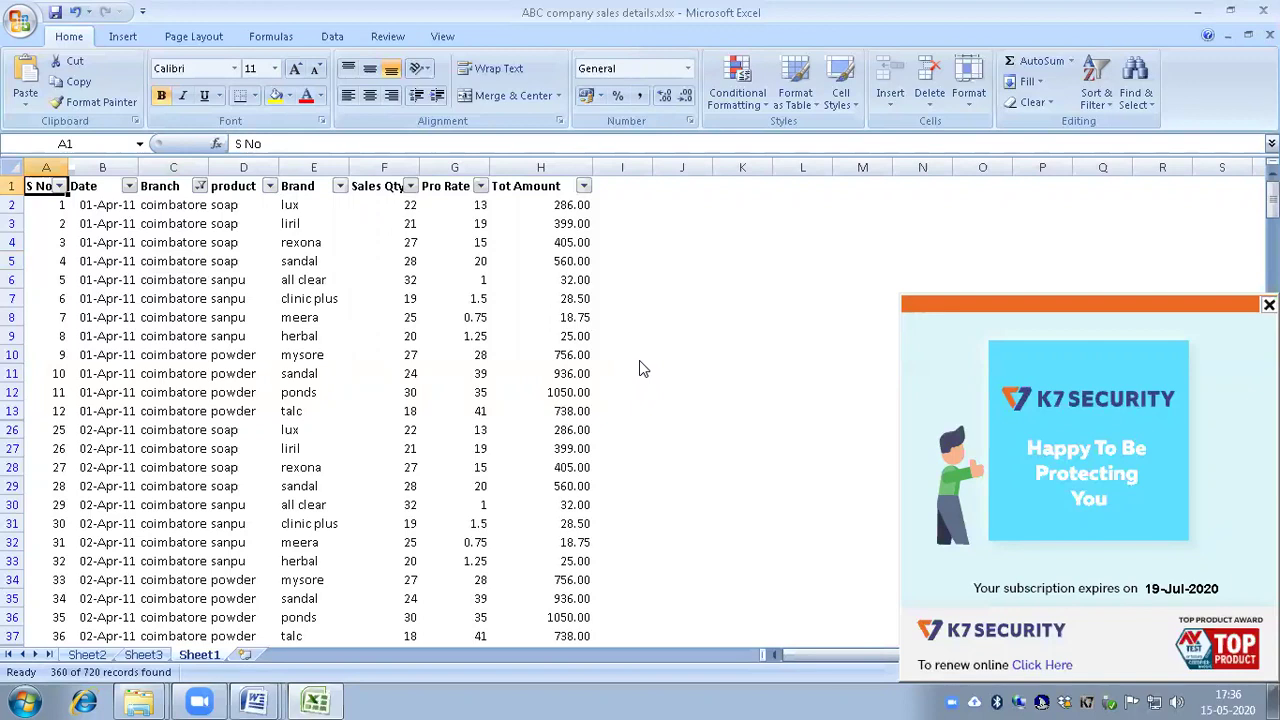
{"action": "key", "text": "Down"}
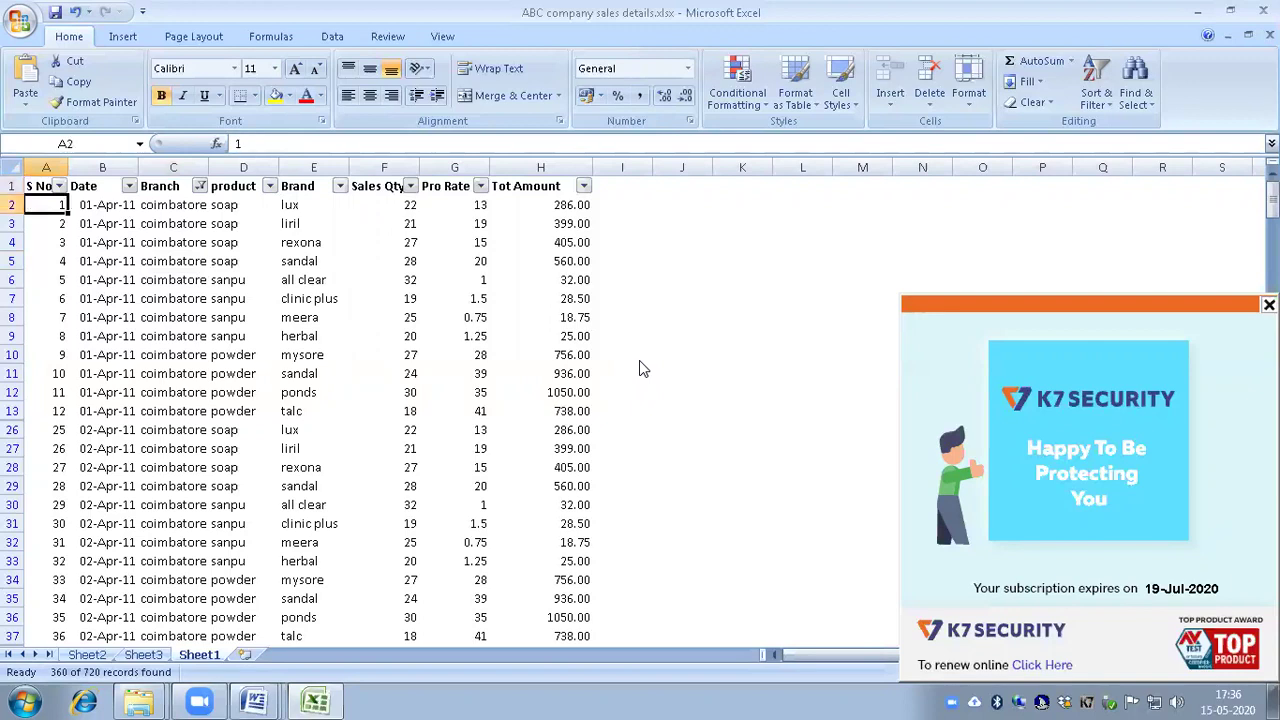
{"action": "key", "text": "Down"}
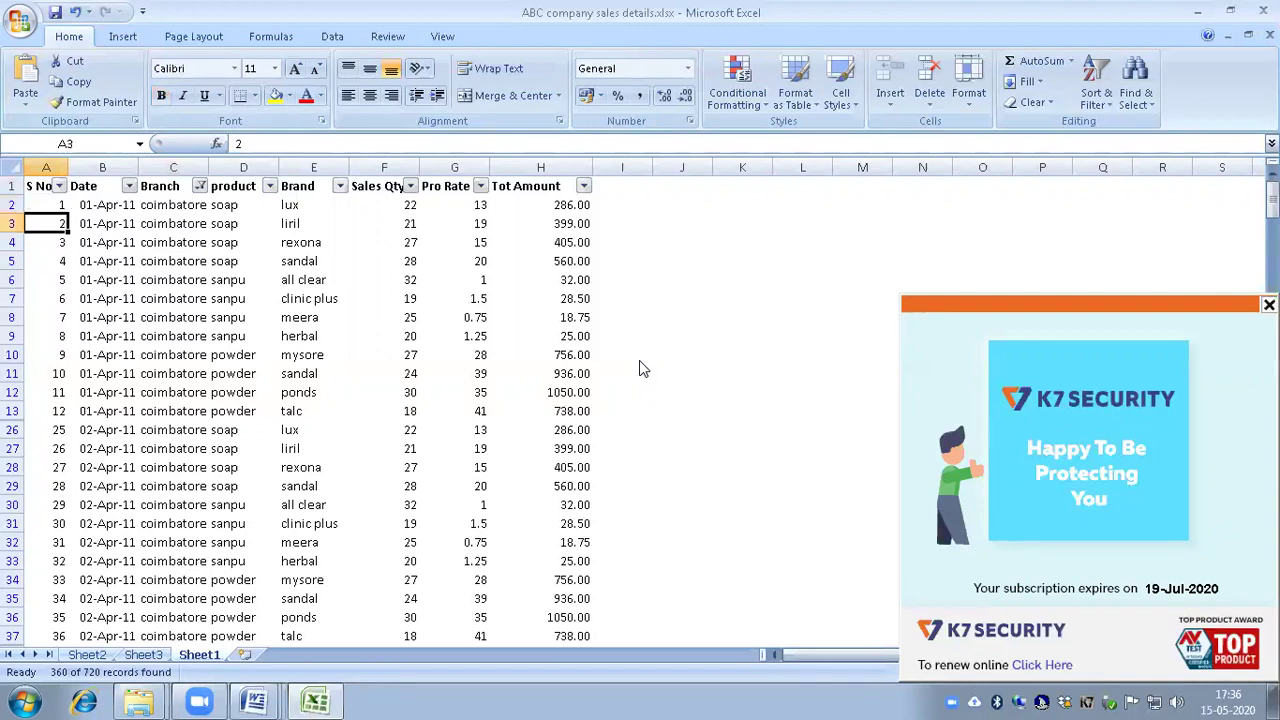
{"action": "key", "text": "Down"}
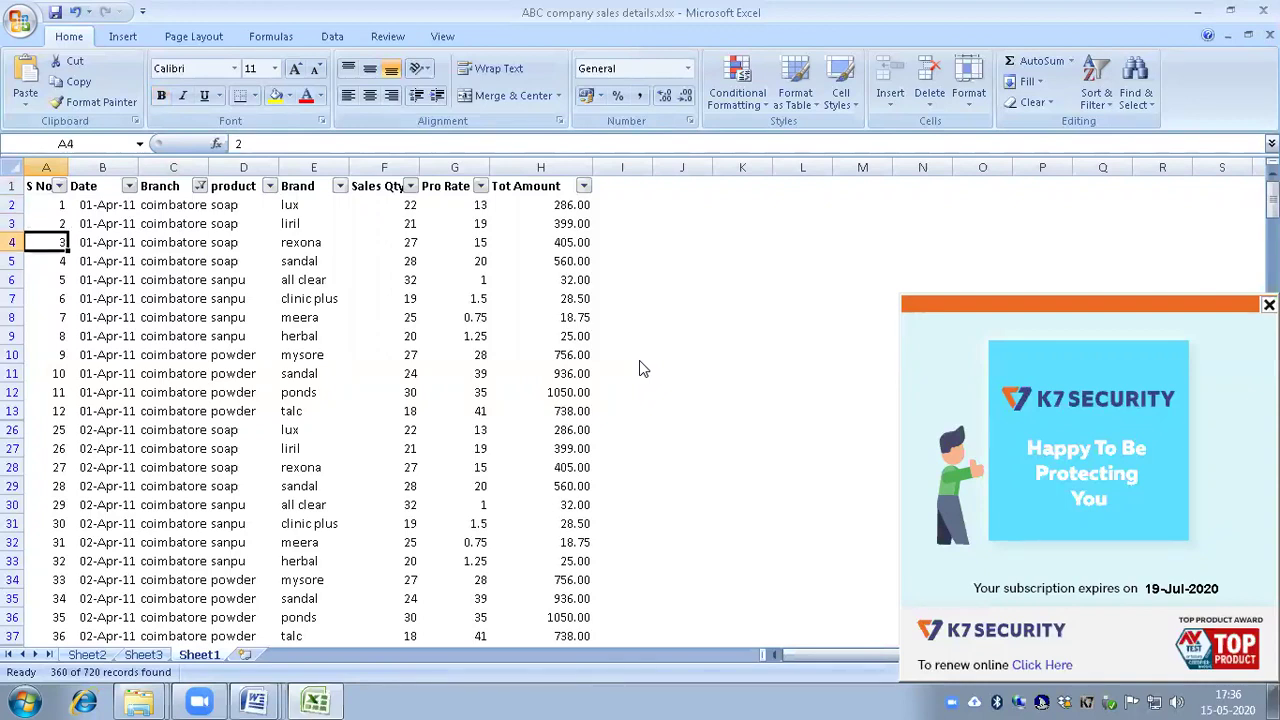
{"action": "key", "text": "Down"}
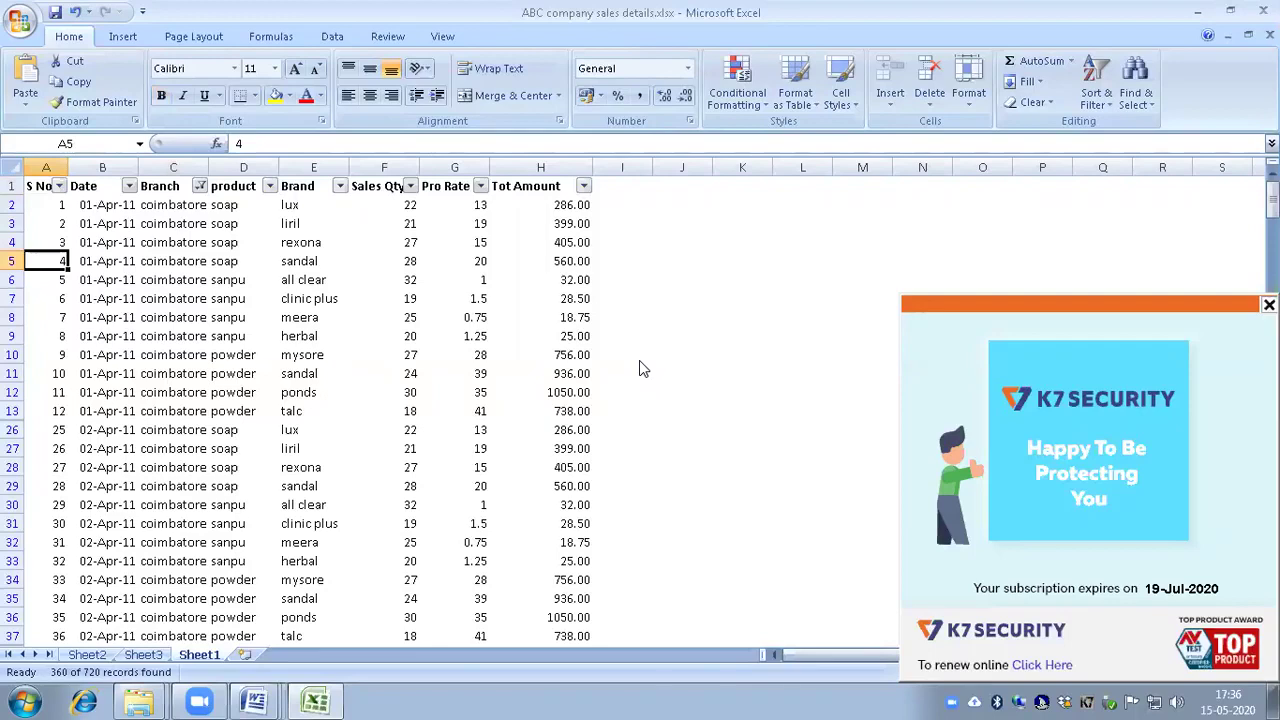
{"action": "key", "text": "Down"}
{"action": "key", "text": "Down"}
{"action": "key", "text": "Down"}
{"action": "key", "text": "Down"}
{"action": "key", "text": "Down"}
{"action": "key", "text": "Down"}
{"action": "key", "text": "Down"}
{"action": "key", "text": "Down"}
{"action": "key", "text": "Down"}
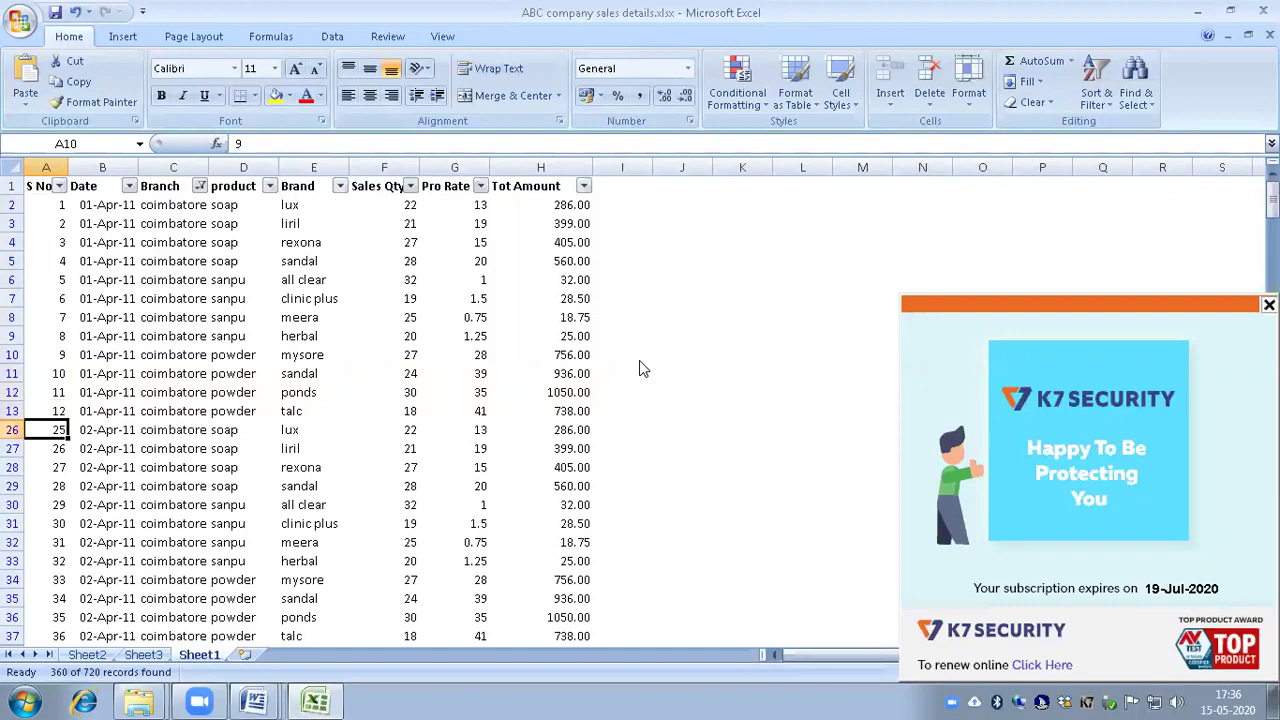
{"action": "key", "text": "Down"}
{"action": "key", "text": "Up"}
{"action": "key", "text": "Down"}
{"action": "key", "text": "Down"}
{"action": "key", "text": "Down"}
{"action": "key", "text": "Down"}
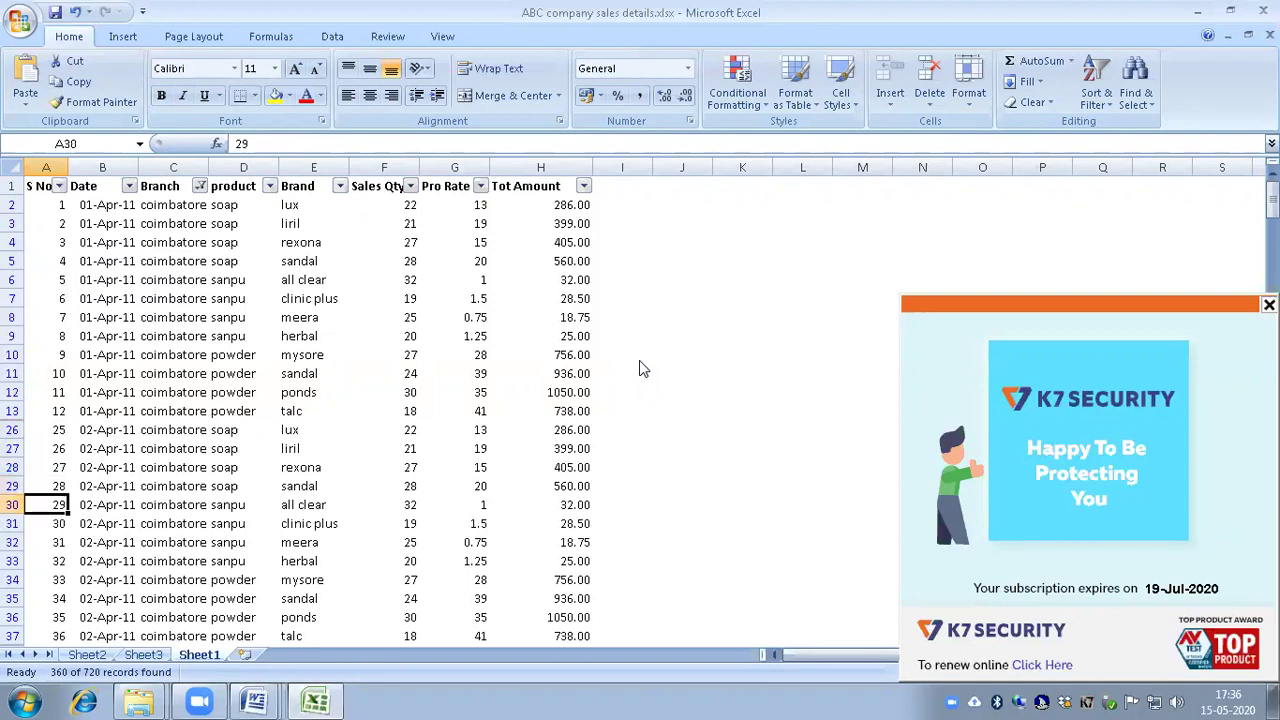
{"action": "key", "text": "Down"}
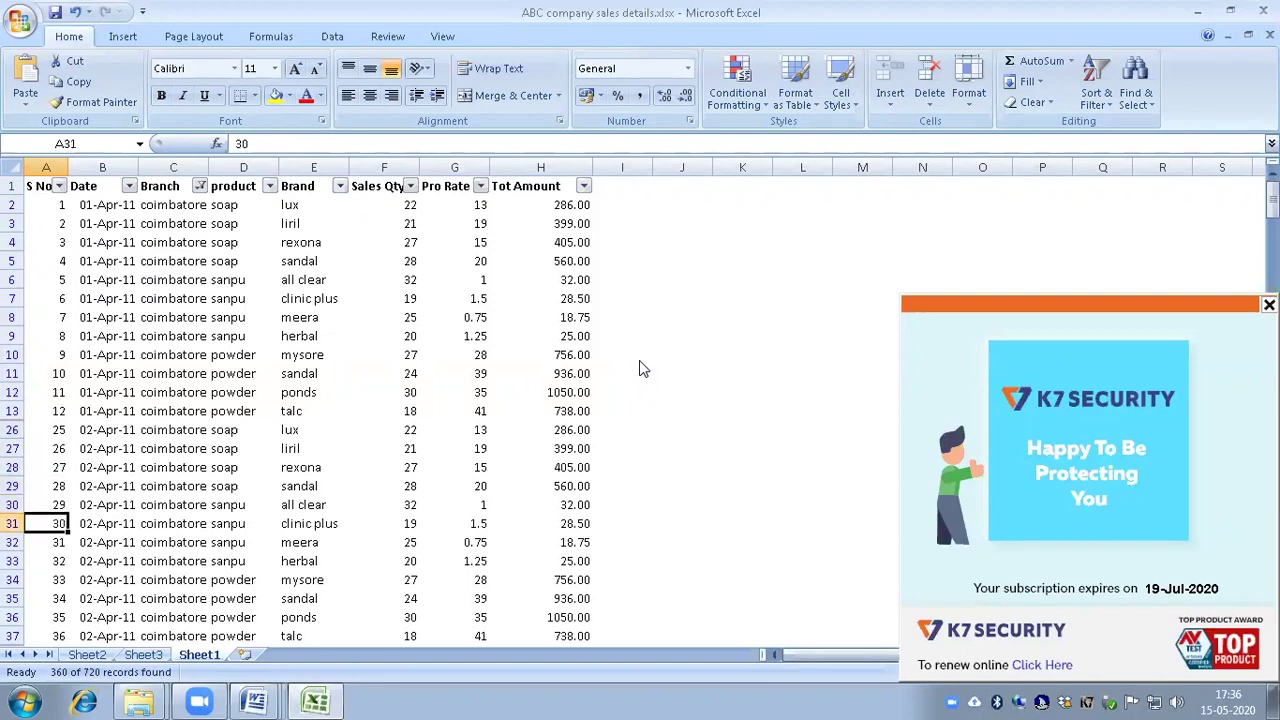
{"action": "key", "text": "Down"}
{"action": "key", "text": "Down"}
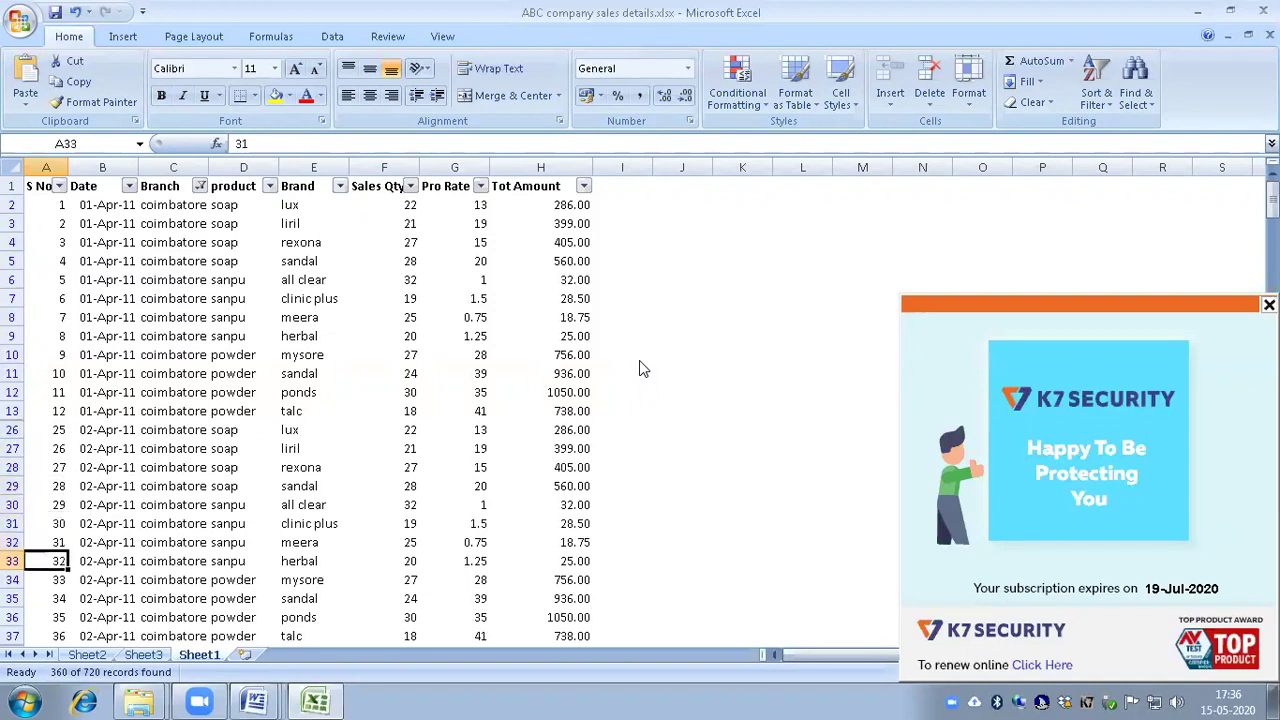
{"action": "key", "text": "Down"}
{"action": "key", "text": "Down"}
{"action": "key", "text": "Down"}
{"action": "key", "text": "Down"}
{"action": "key", "text": "Down"}
{"action": "key", "text": "Down"}
{"action": "key", "text": "Down"}
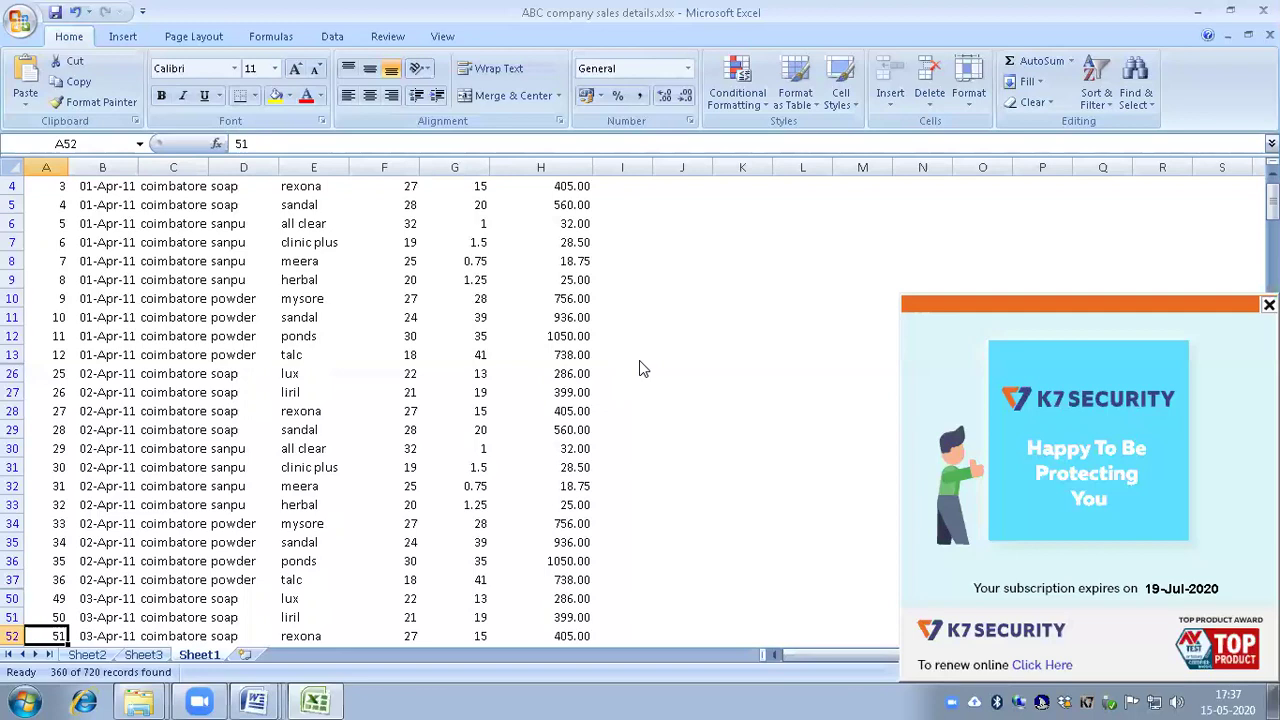
{"action": "key", "text": "ctrl+Home"}
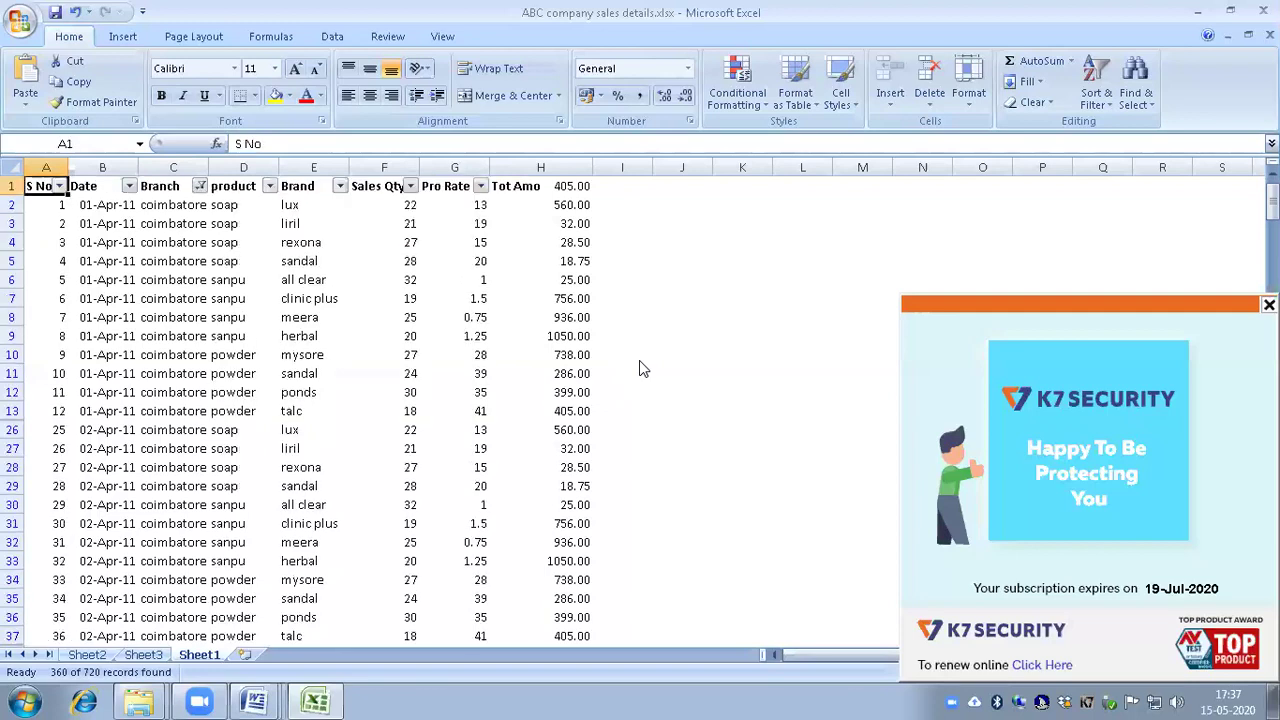
{"action": "key", "text": "Right"}
{"action": "key", "text": "Right"}
{"action": "key", "text": "Right"}
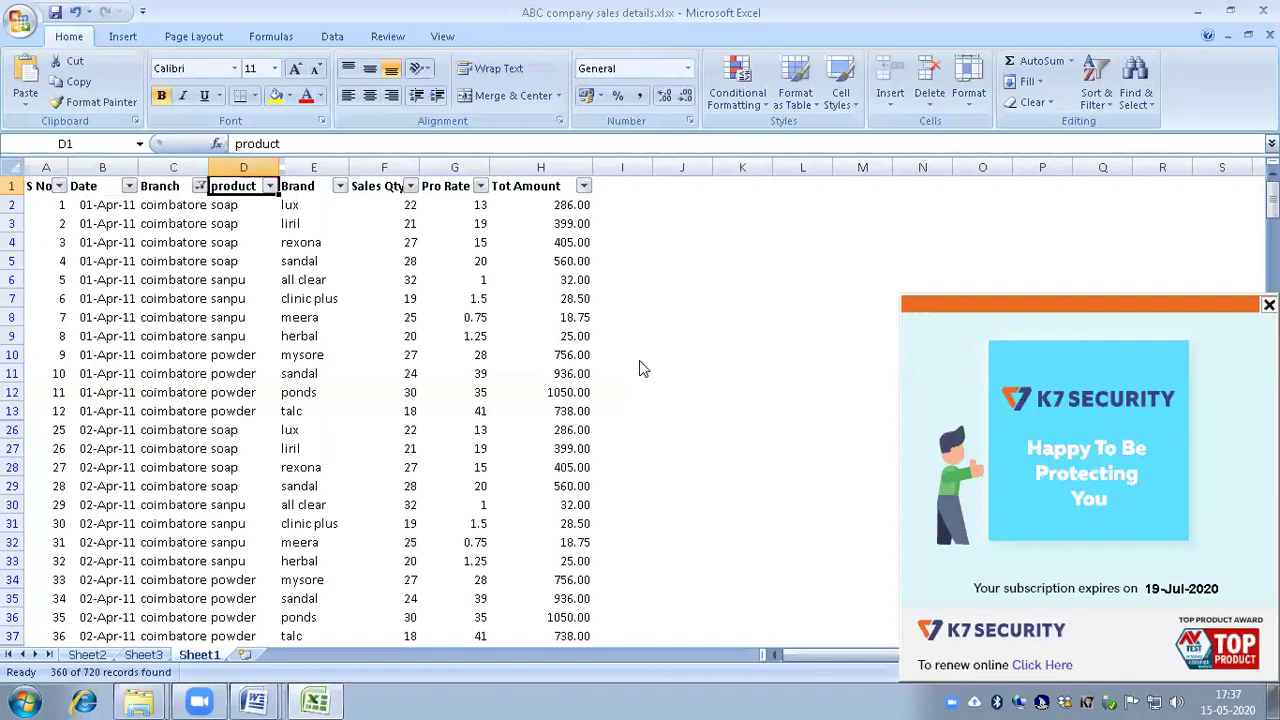
Step: In the product filter, clear all values and tick only soap, not yet applied
{"action": "key", "text": "alt+Down"}
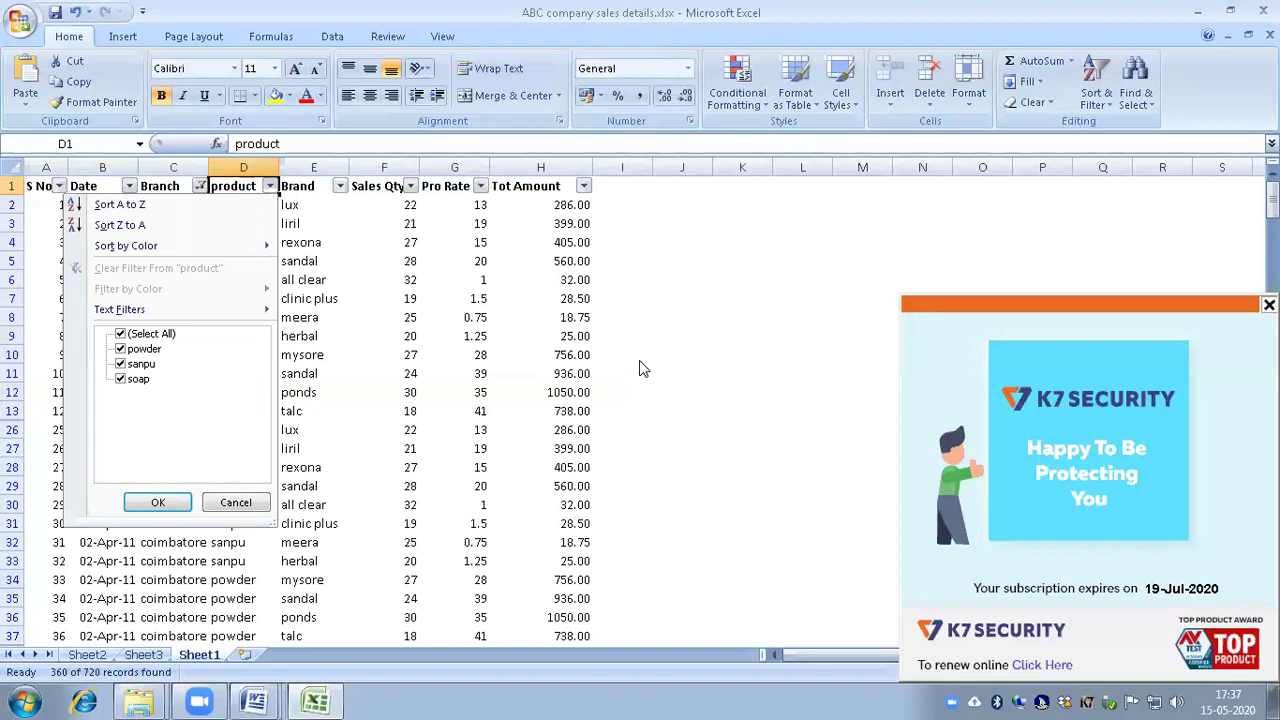
{"action": "key", "text": "Down"}
{"action": "key", "text": "Down"}
{"action": "key", "text": "Down"}
{"action": "key", "text": "Down"}
{"action": "key", "text": "Down"}
{"action": "key", "text": "Down"}
{"action": "key", "text": "Down"}
{"action": "key", "text": "space"}
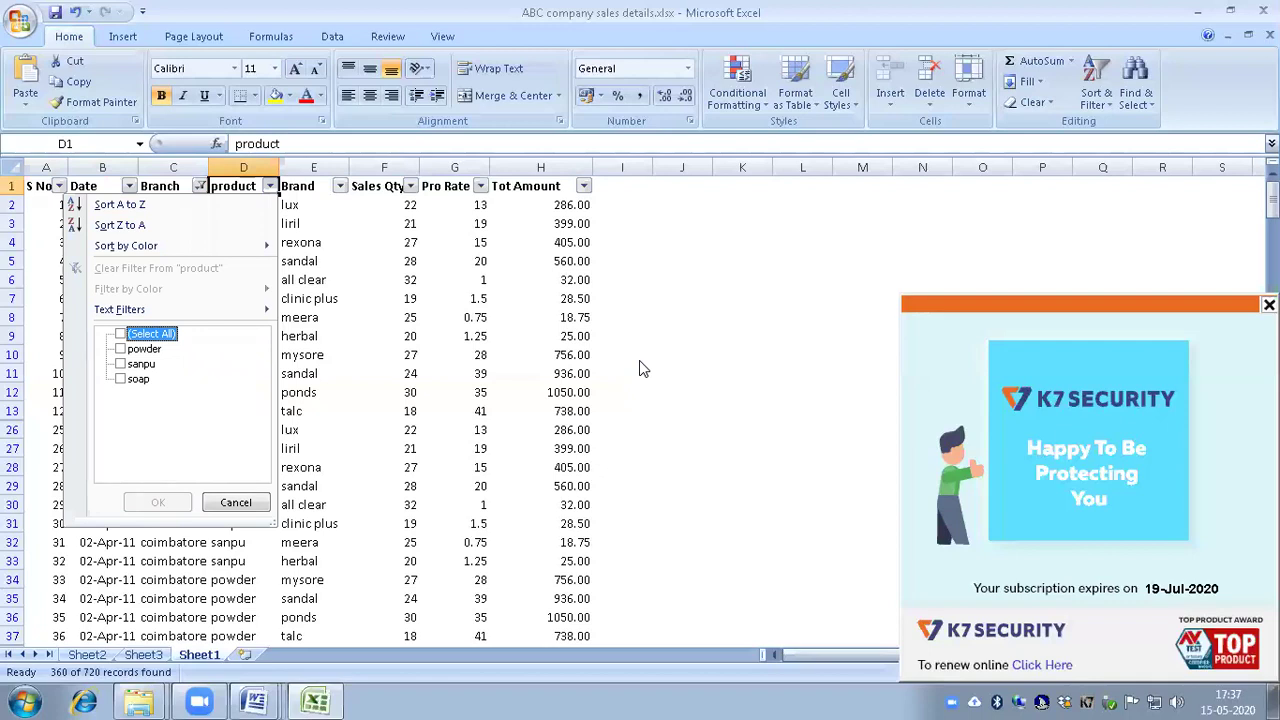
{"action": "key", "text": "Down"}
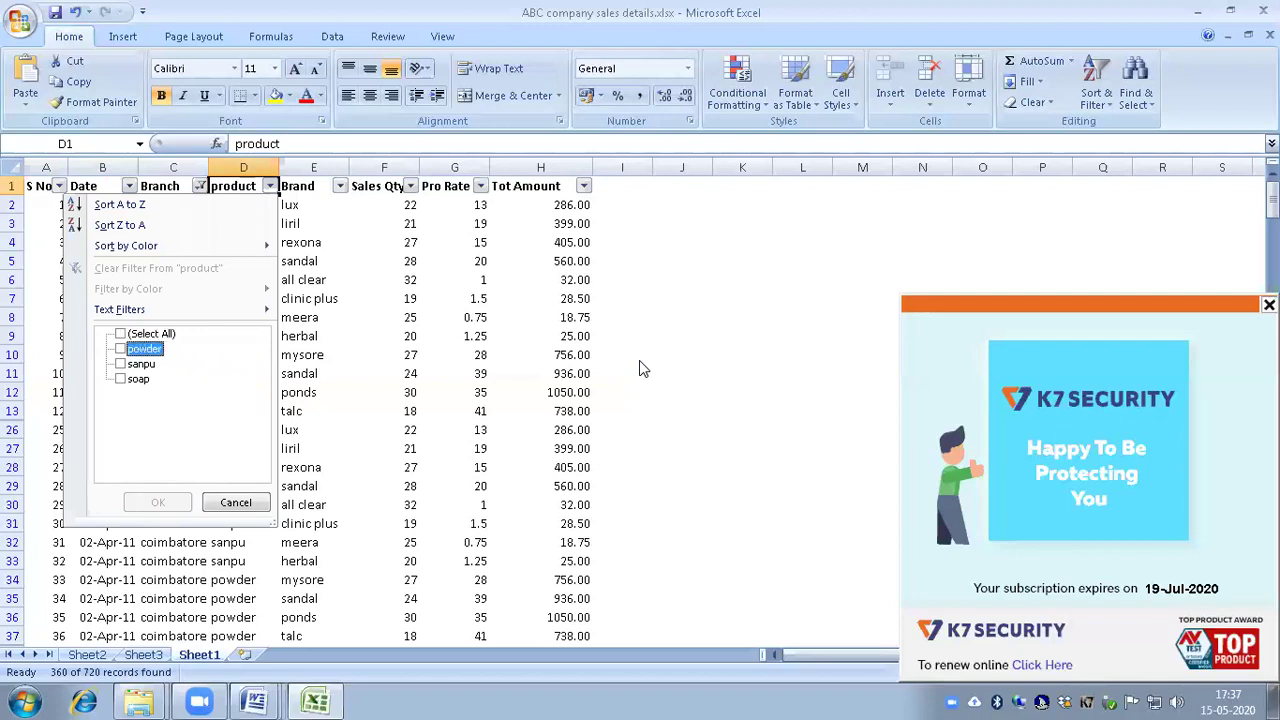
{"action": "key", "text": "Down"}
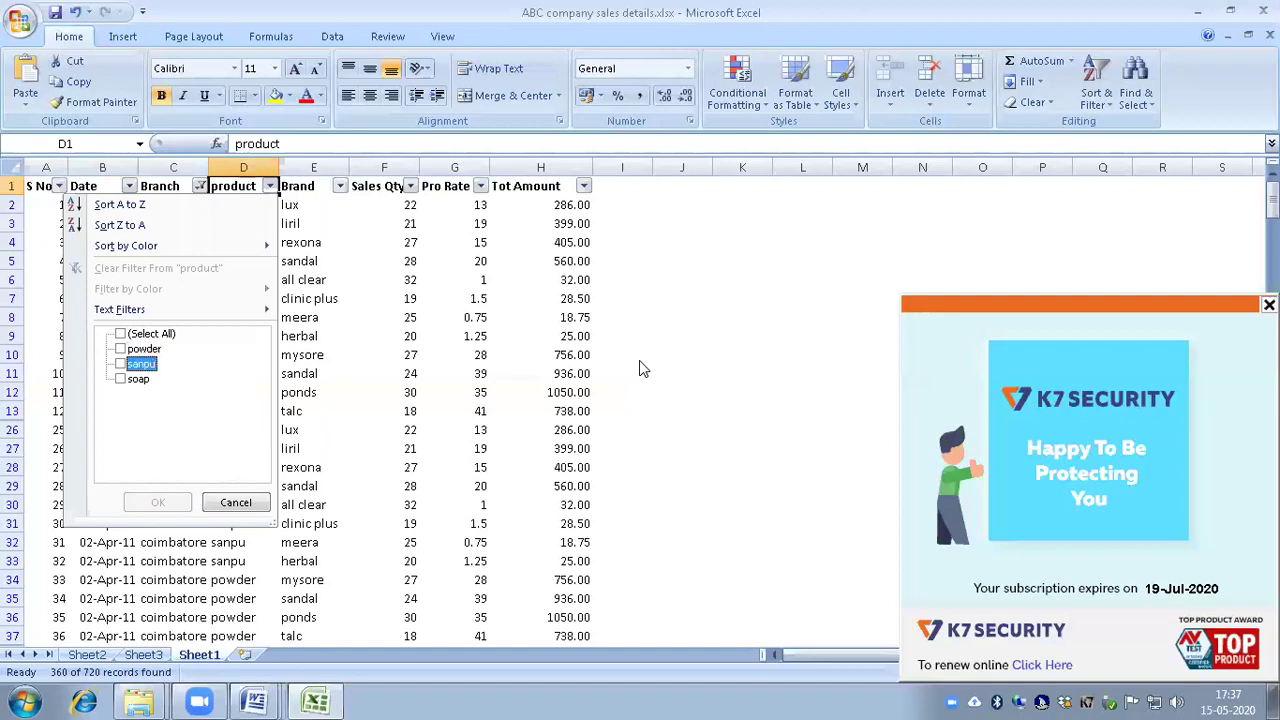
{"action": "key", "text": "Down"}
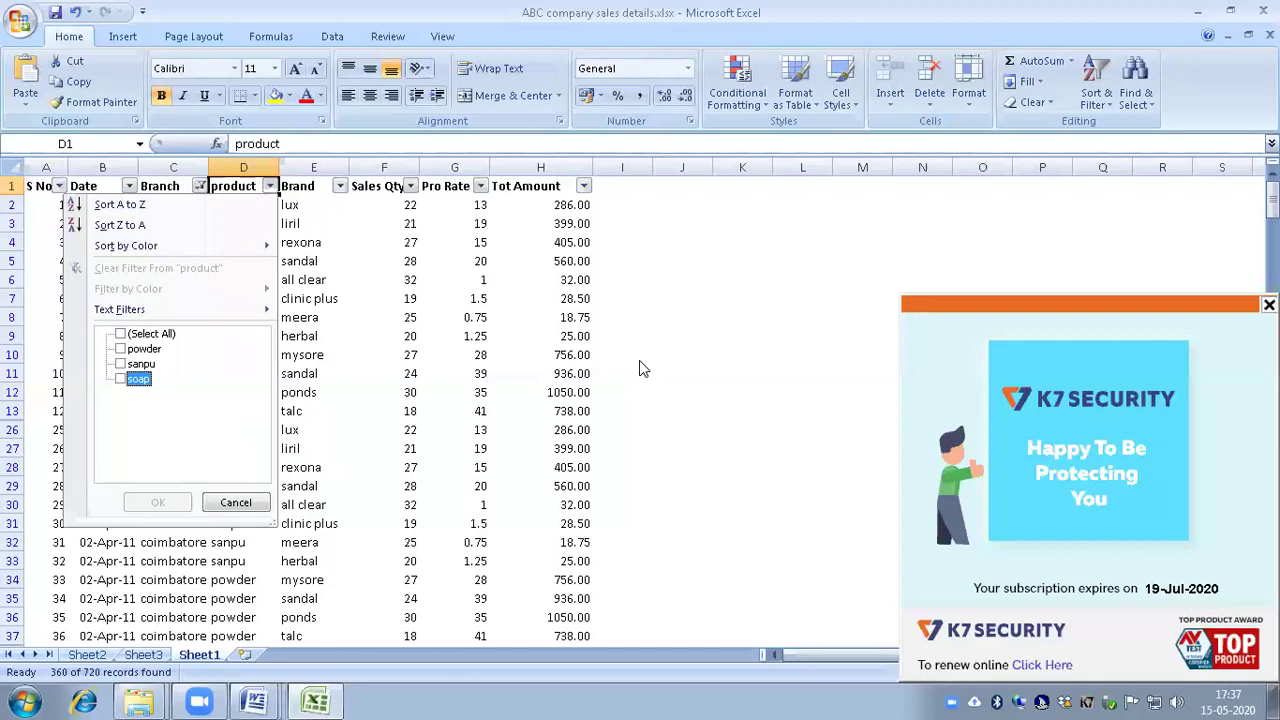
{"action": "key", "text": "space"}
{"action": "key", "text": "Tab"}
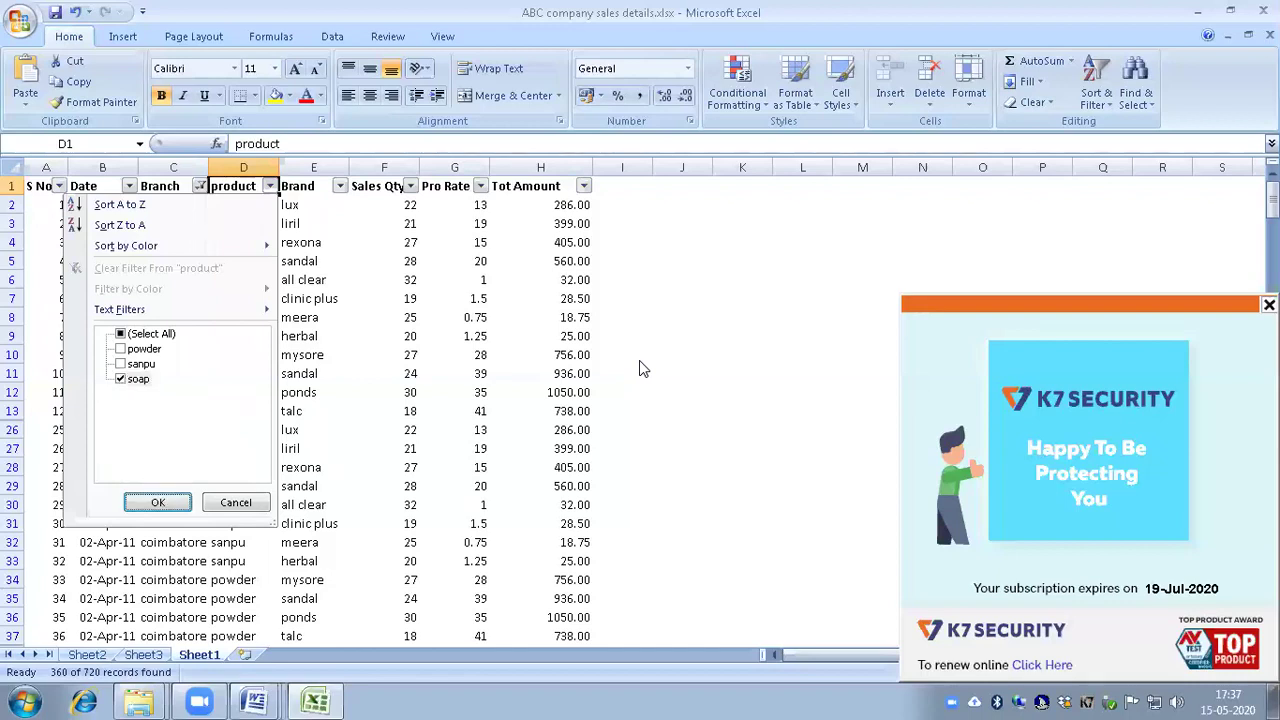
Step: Apply the soap-only product filter to show coimbatore soap sales
{"action": "key", "text": "Return"}
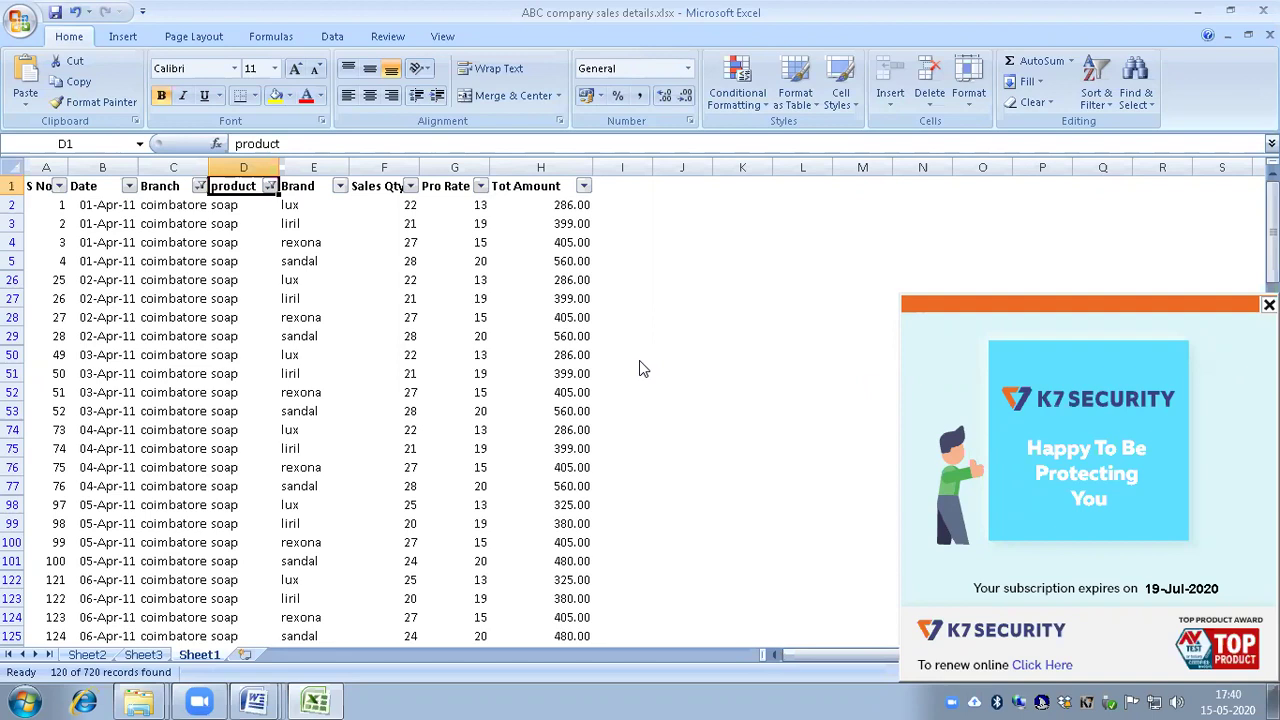
Step: Turn AutoFilter off with Ctrl+Shift+L so all 720 rows show again
{"action": "key", "text": "ctrl+shift+l"}
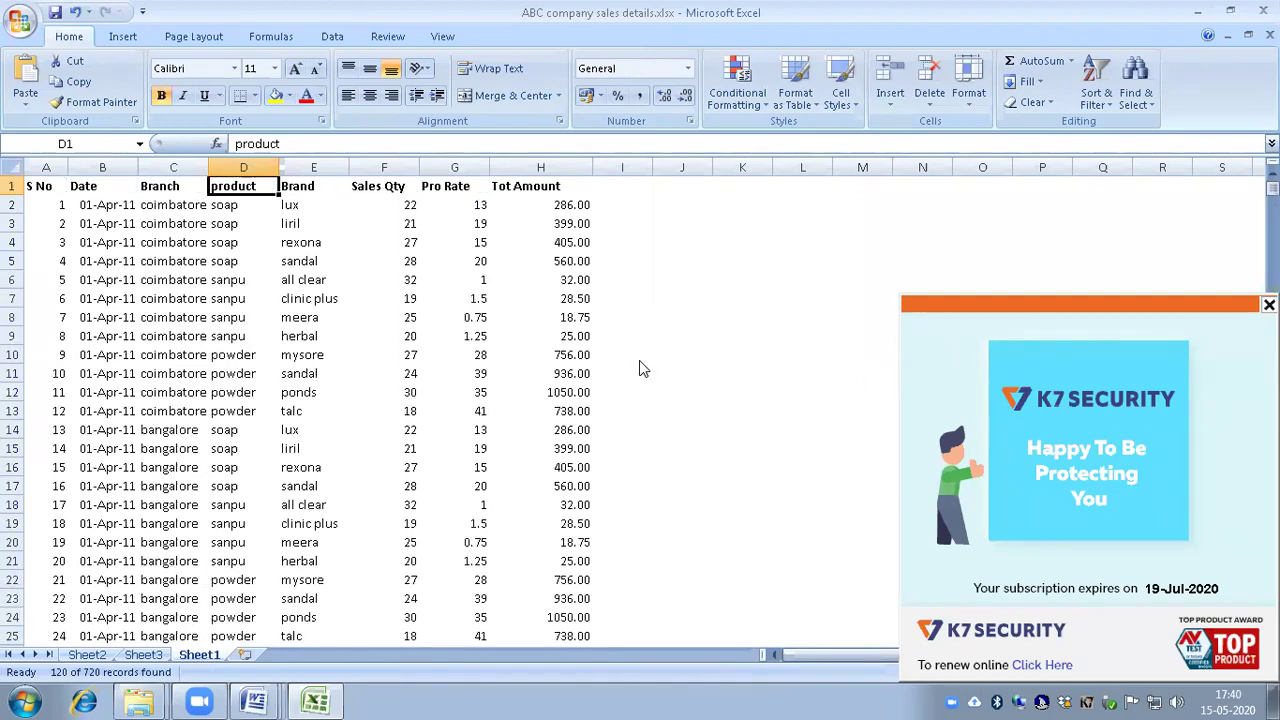
Step: Move to the Sales Qty column and jump past its last value in F721 to F722
{"action": "key", "text": "ctrl+Home"}
{"action": "key", "text": "Down"}
{"action": "key", "text": "Down"}
{"action": "key", "text": "Right"}
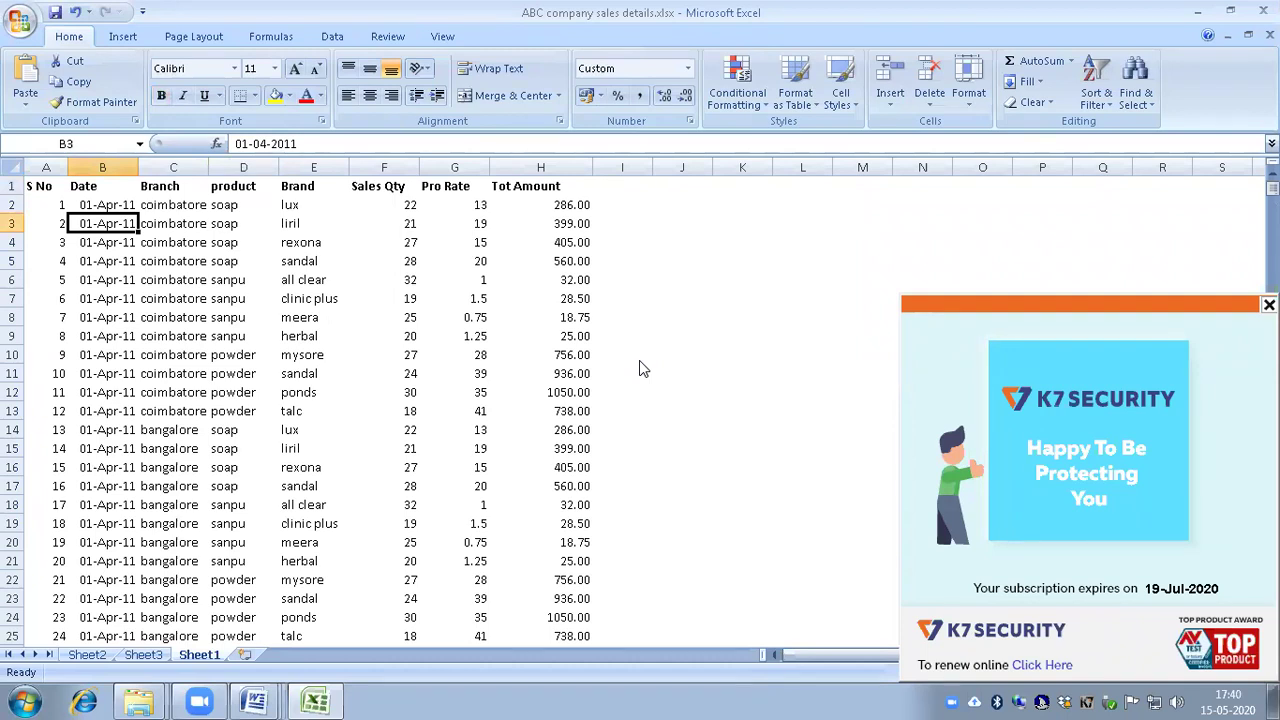
{"action": "key", "text": "ctrl+Home"}
{"action": "key", "text": "Right"}
{"action": "key", "text": "Right"}
{"action": "key", "text": "Right"}
{"action": "key", "text": "Right"}
{"action": "key", "text": "Right"}
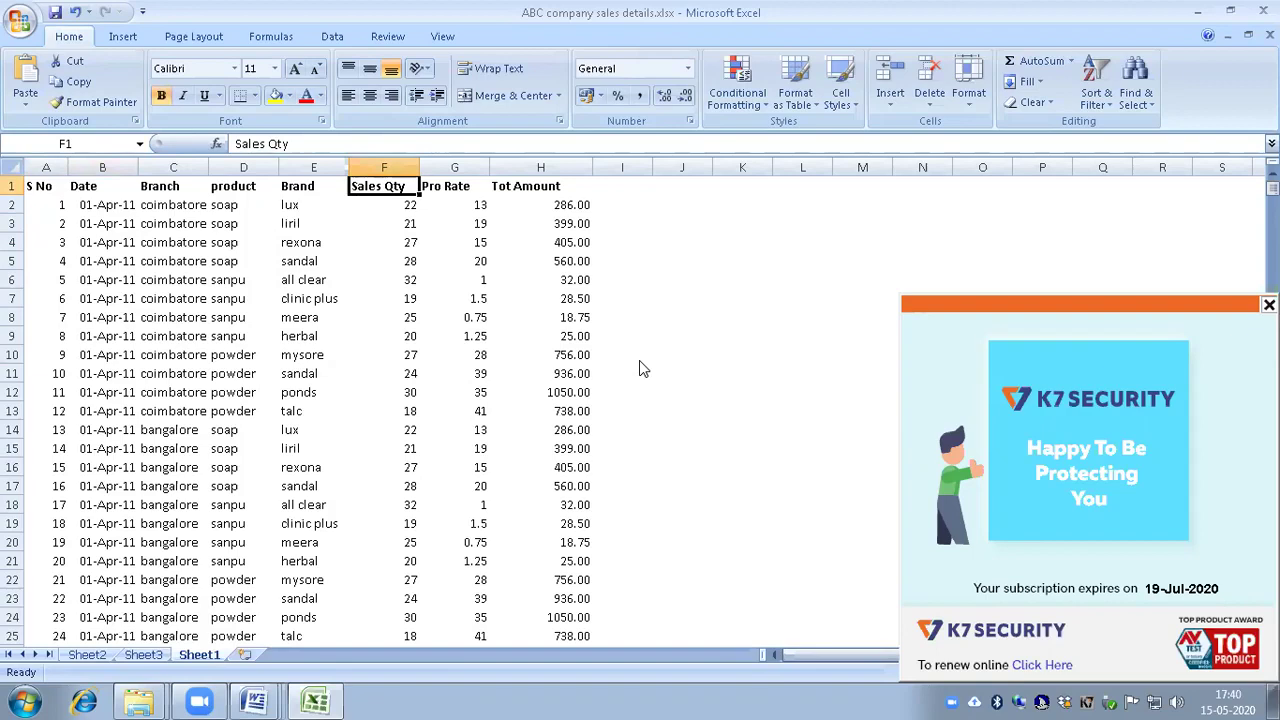
{"action": "key", "text": "Down"}
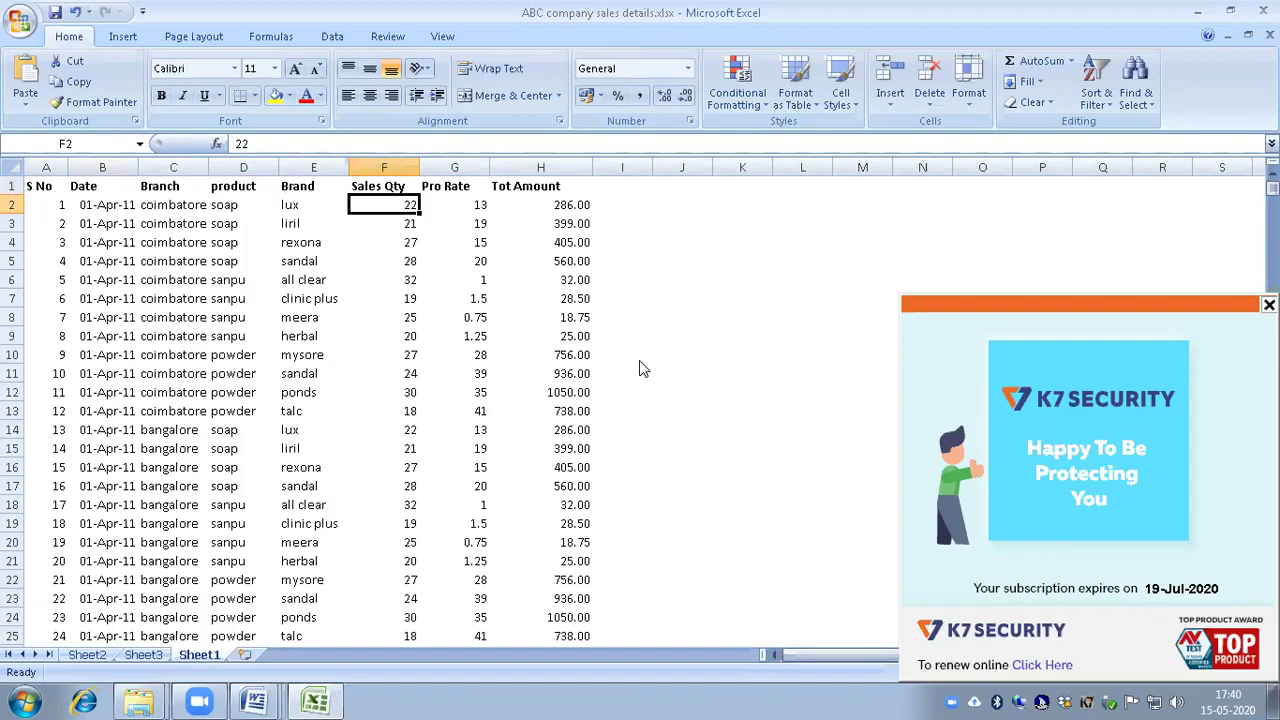
{"action": "key", "text": "ctrl+Down"}
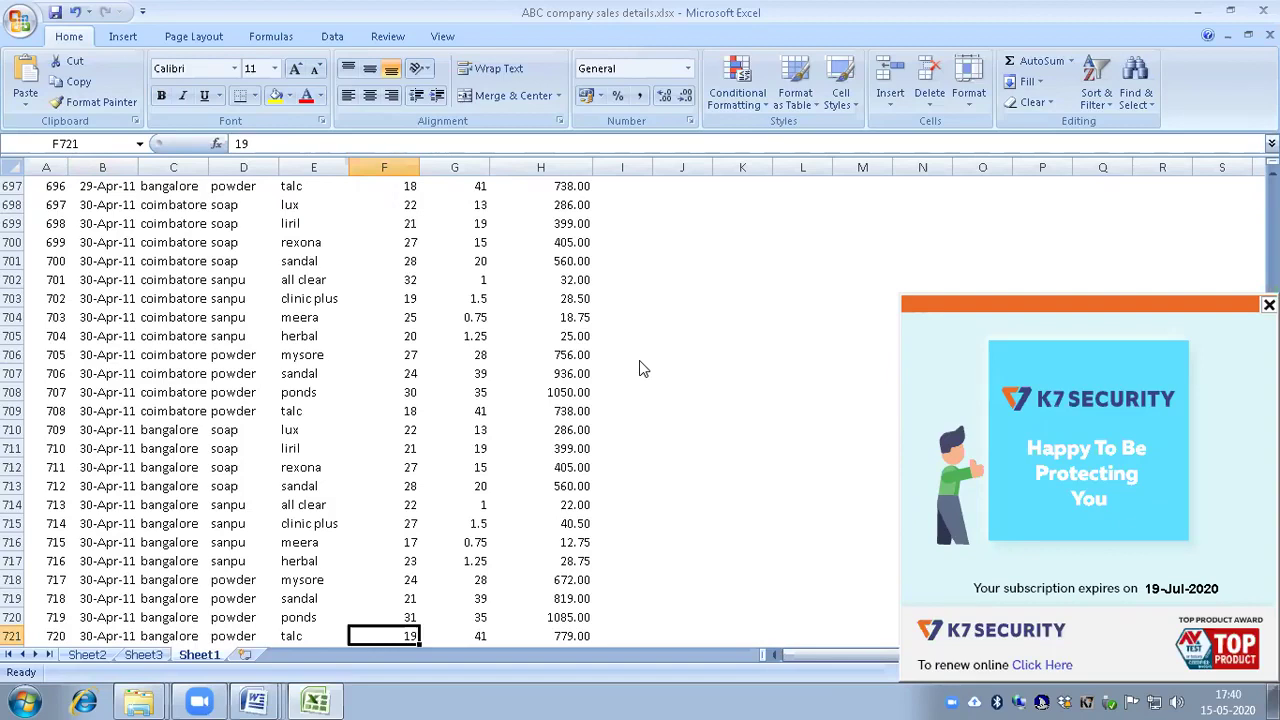
{"action": "key", "text": "Down"}
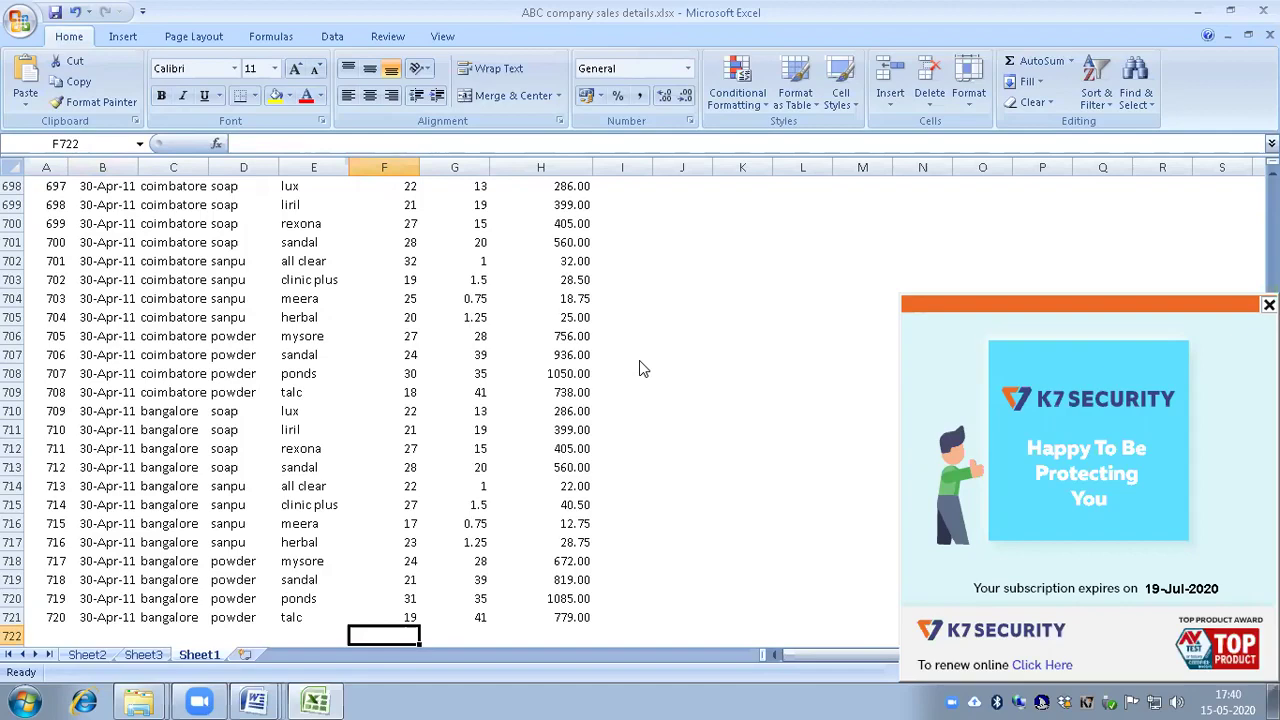
Step: Enter =SUBTOTAL(9,F2:F721) in F722, giving a Sales Qty total of 17580
{"action": "type", "text": "="}
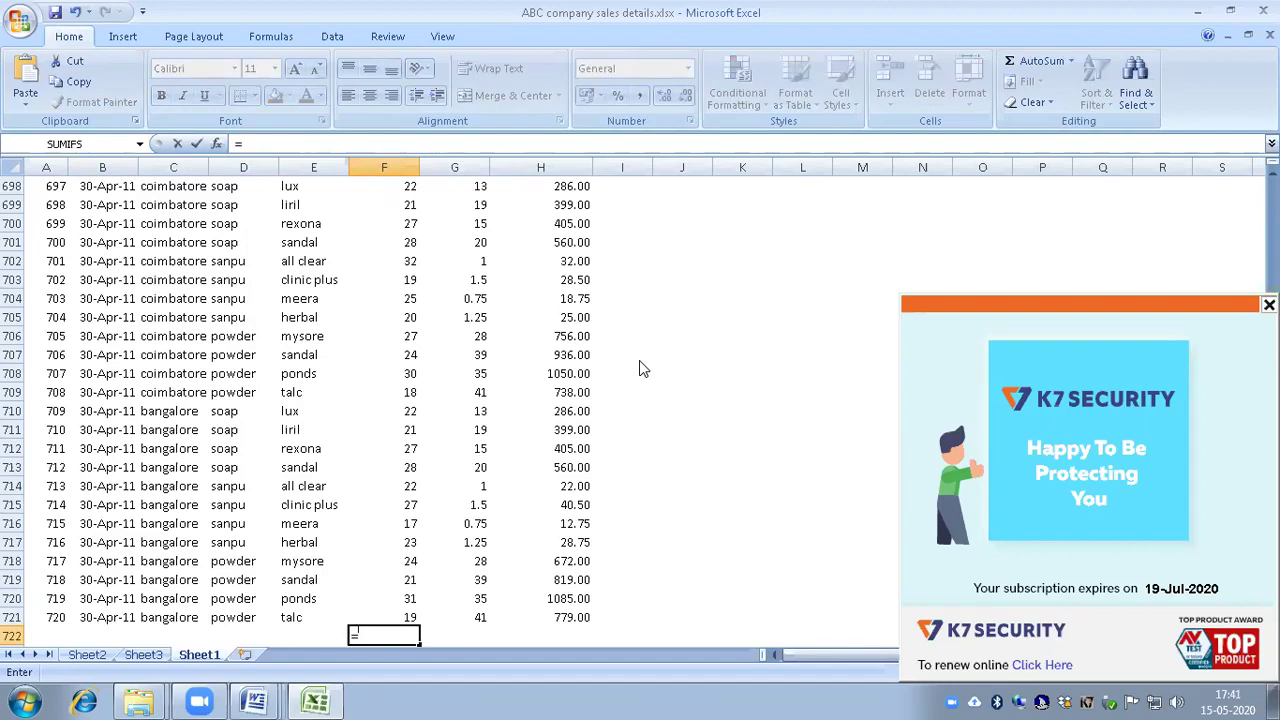
{"action": "type", "text": "s"}
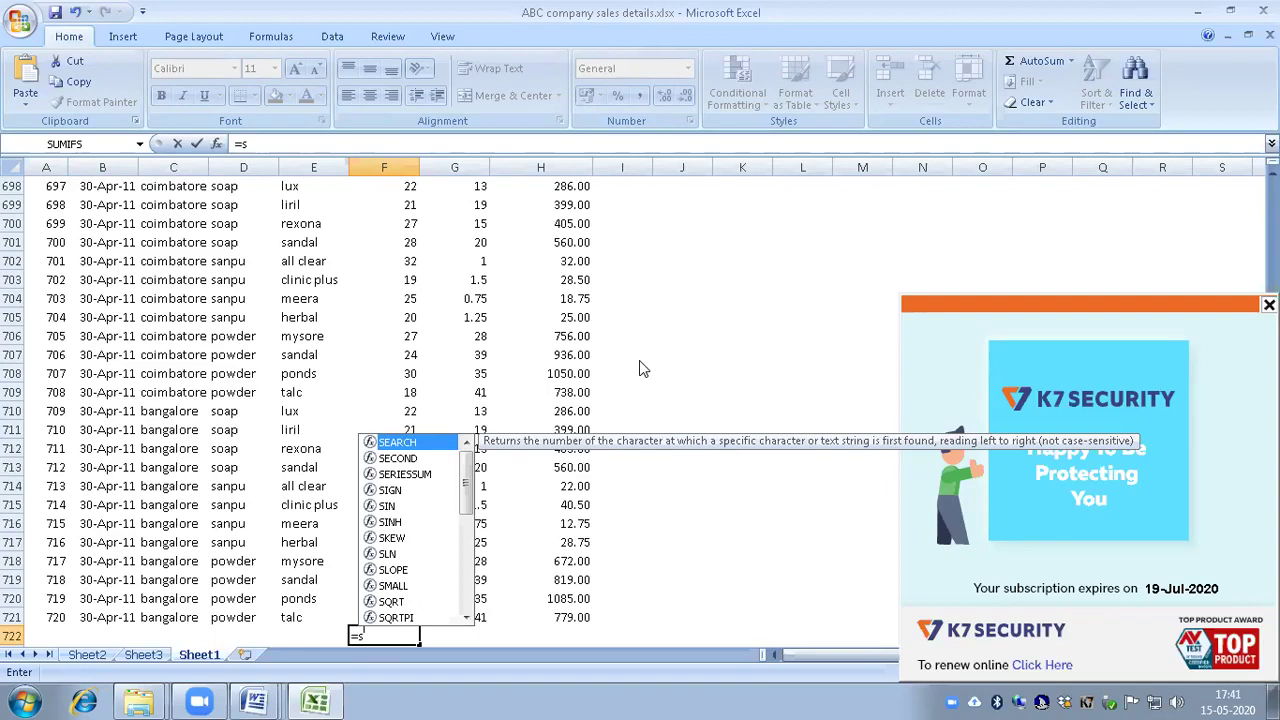
{"action": "type", "text": "ub"}
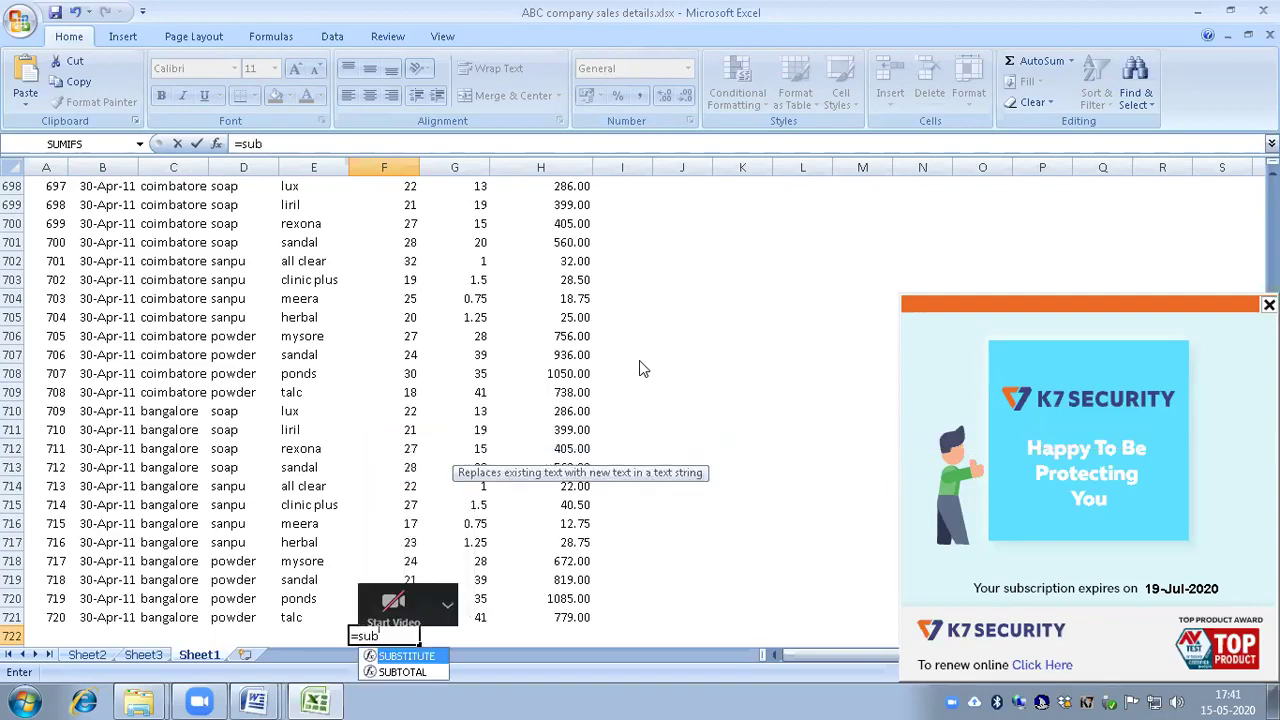
{"action": "type", "text": "total"}
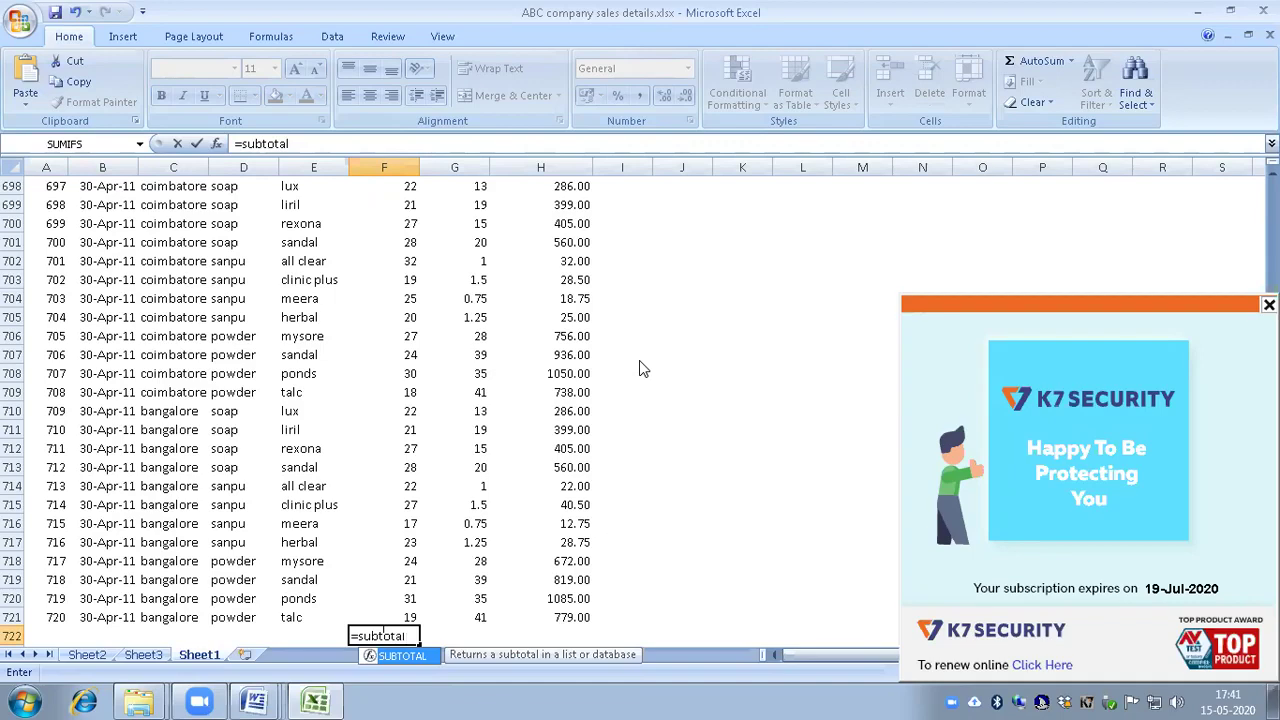
{"action": "type", "text": "("}
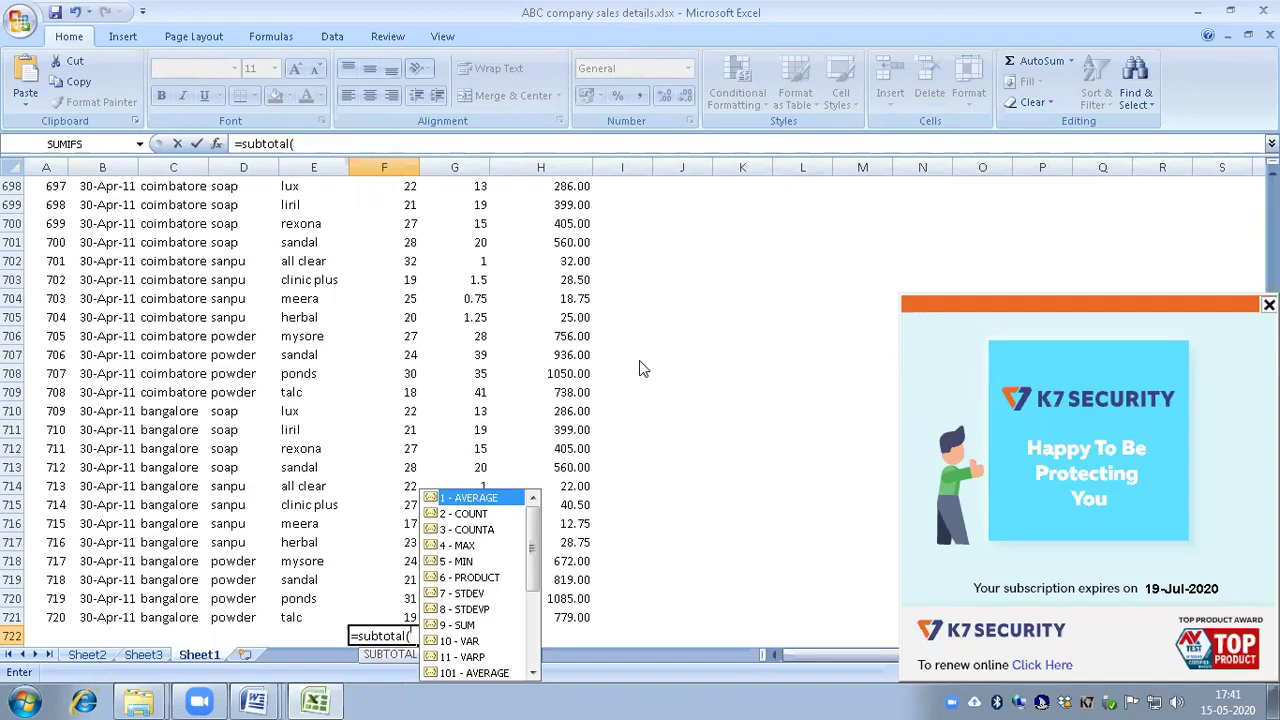
{"action": "type", "text": "9"}
{"action": "type", "text": ","}
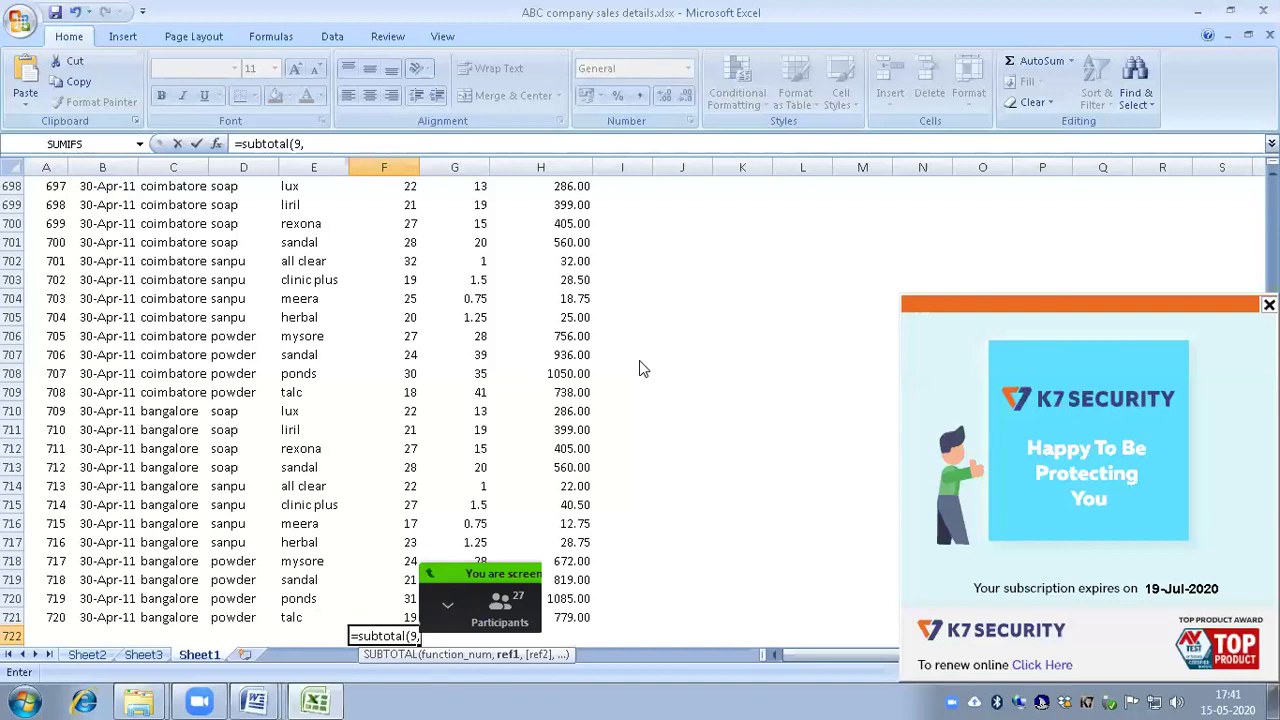
{"action": "type", "text": "f2"}
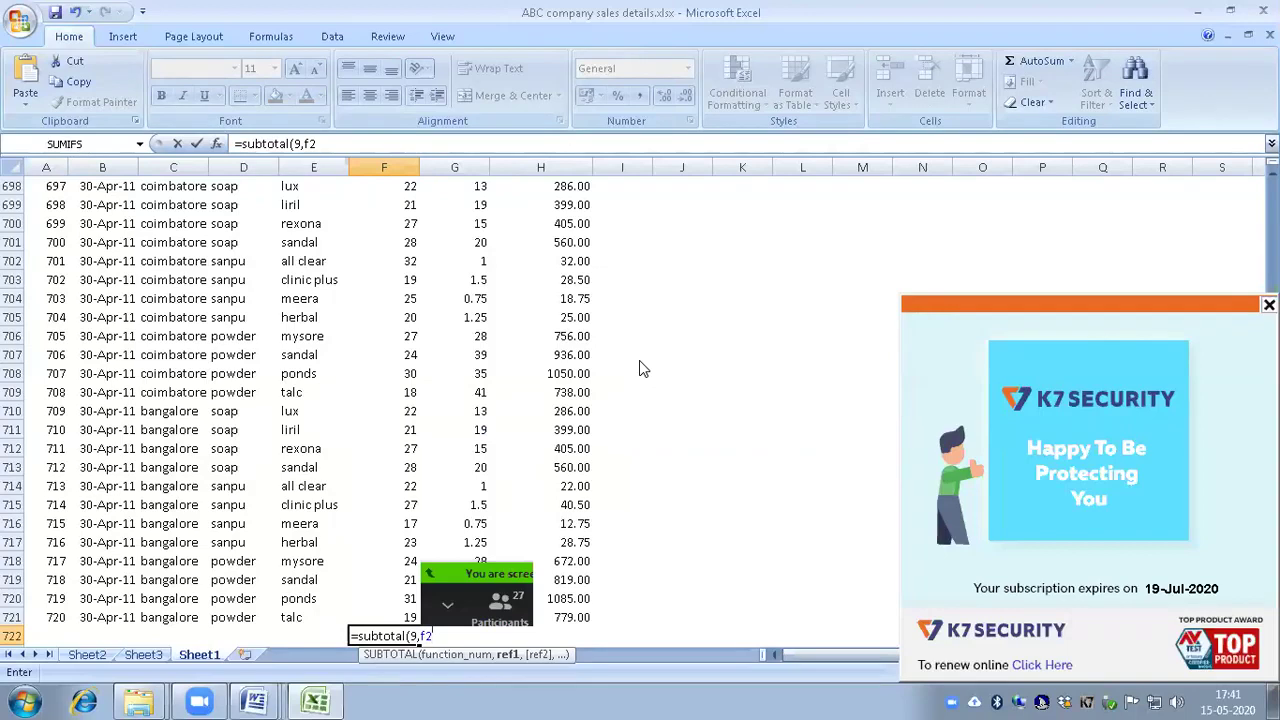
{"action": "type", "text": ":f"}
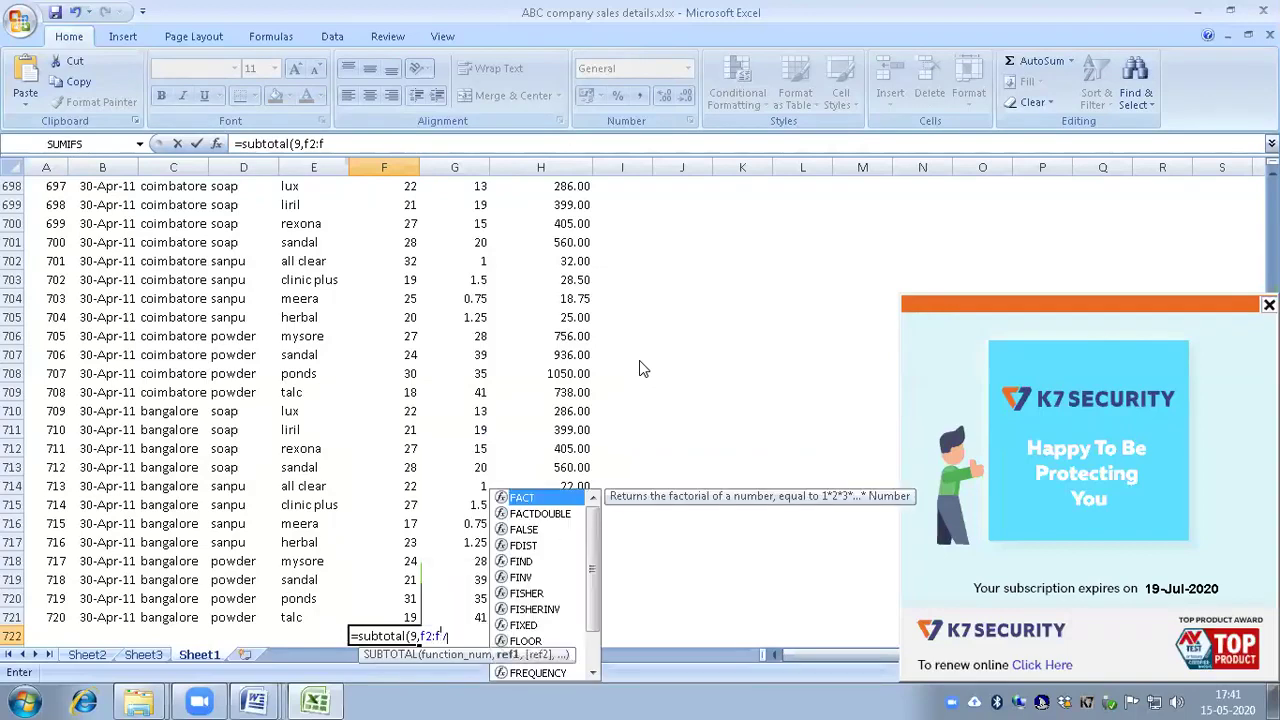
{"action": "type", "text": "721"}
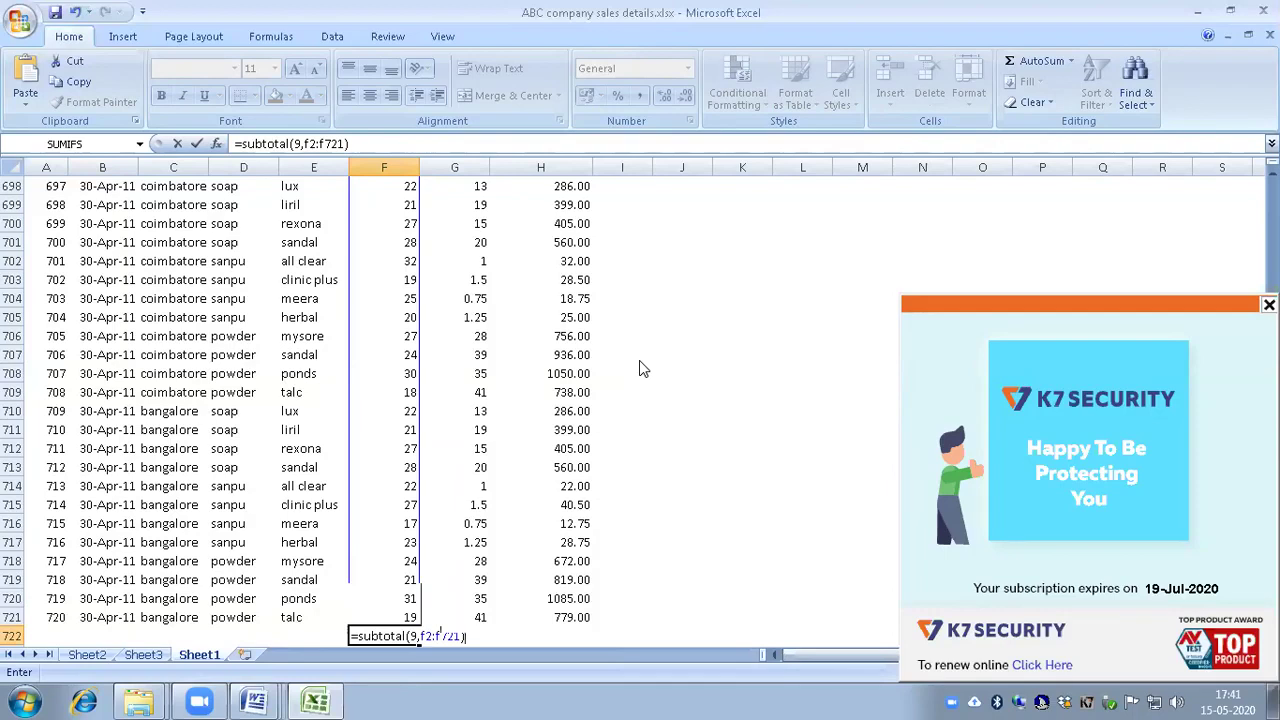
{"action": "key", "text": "Return"}
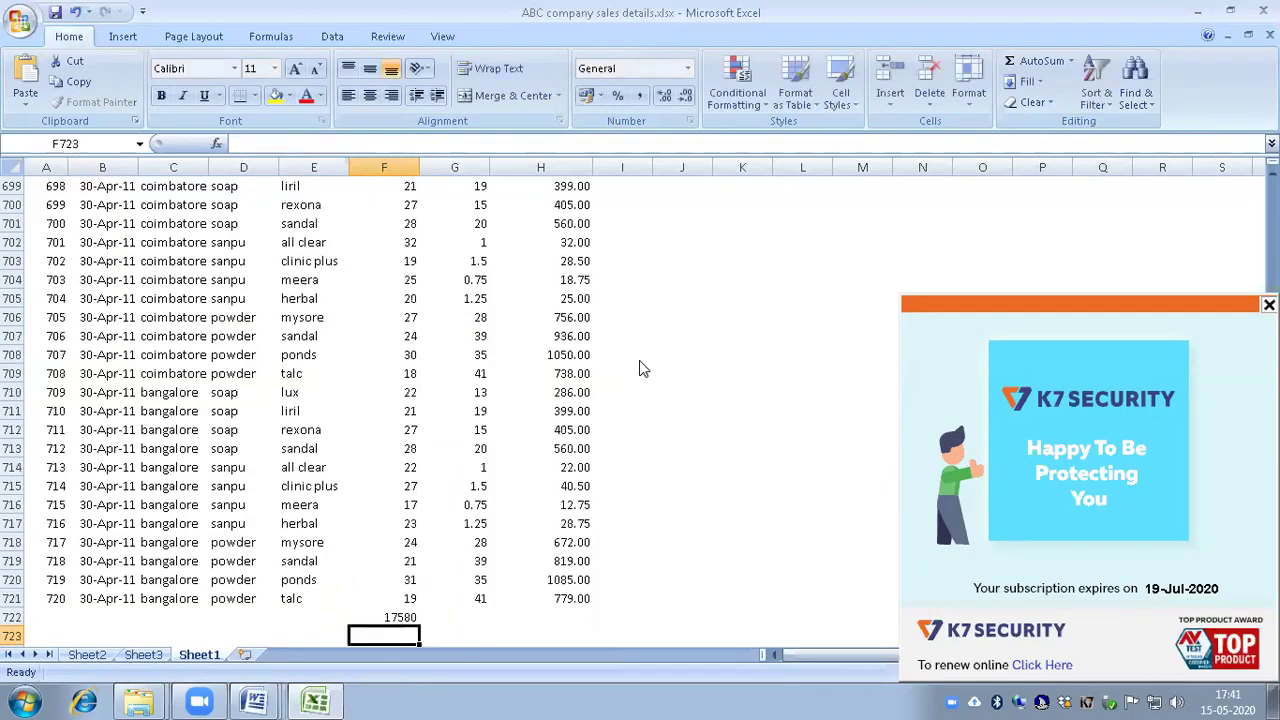
{"action": "key", "text": "Up"}
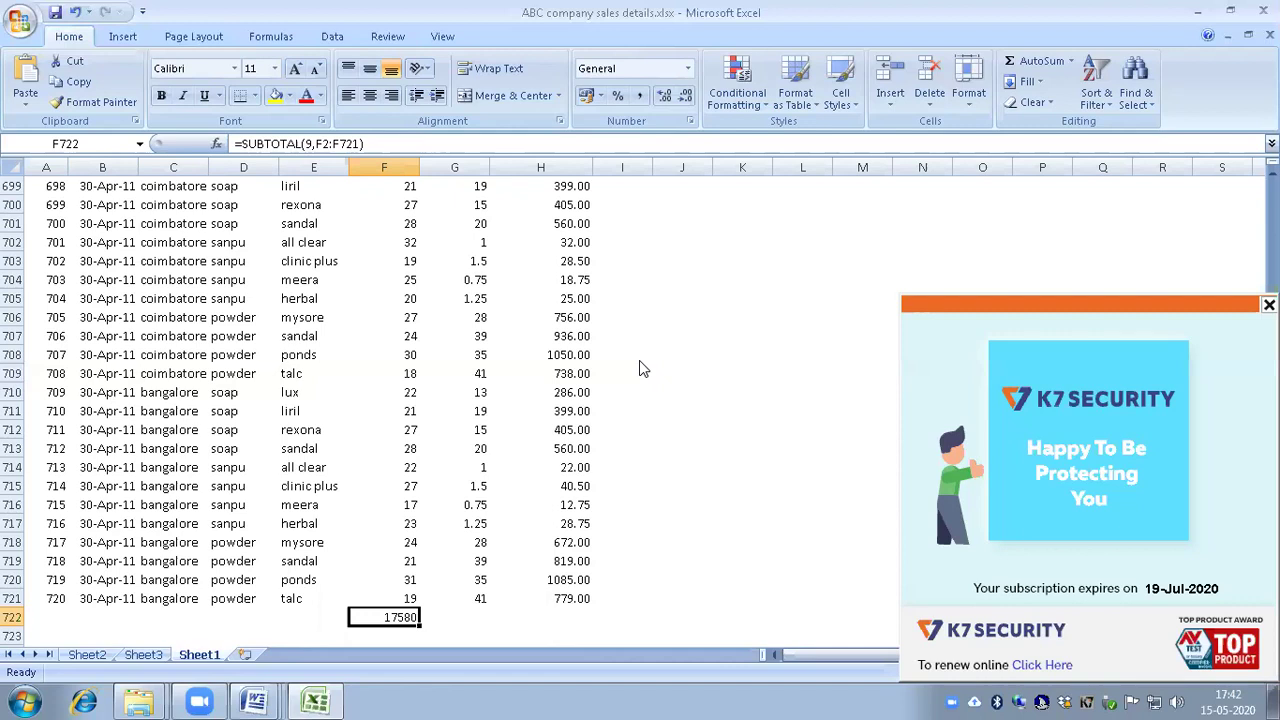
{"action": "key", "text": "ctrl+Home"}
Step: Add AutoFilter dropdowns to the sales table's header row with Ctrl+Shift+L
{"action": "key", "text": "Right"}
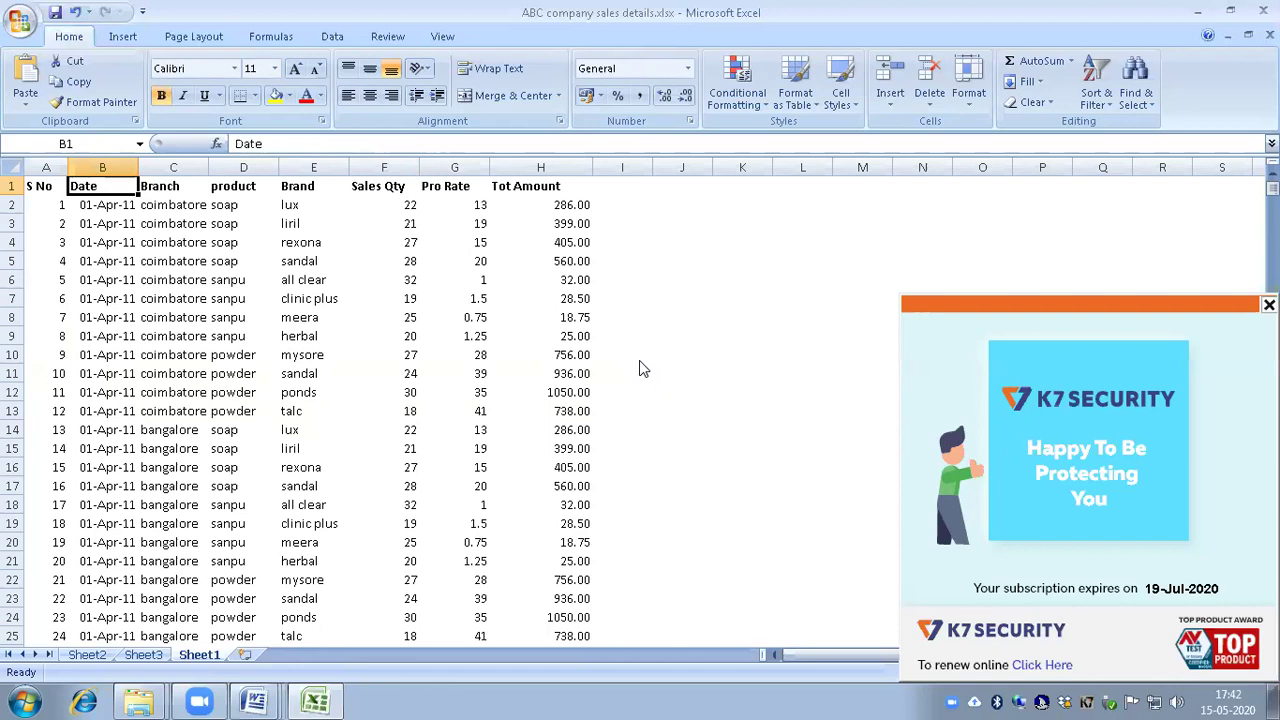
{"action": "key", "text": "ctrl+shift+l"}
{"action": "key", "text": "Right"}
{"action": "key", "text": "Left"}
{"action": "key", "text": "Right"}
{"action": "key", "text": "Right"}
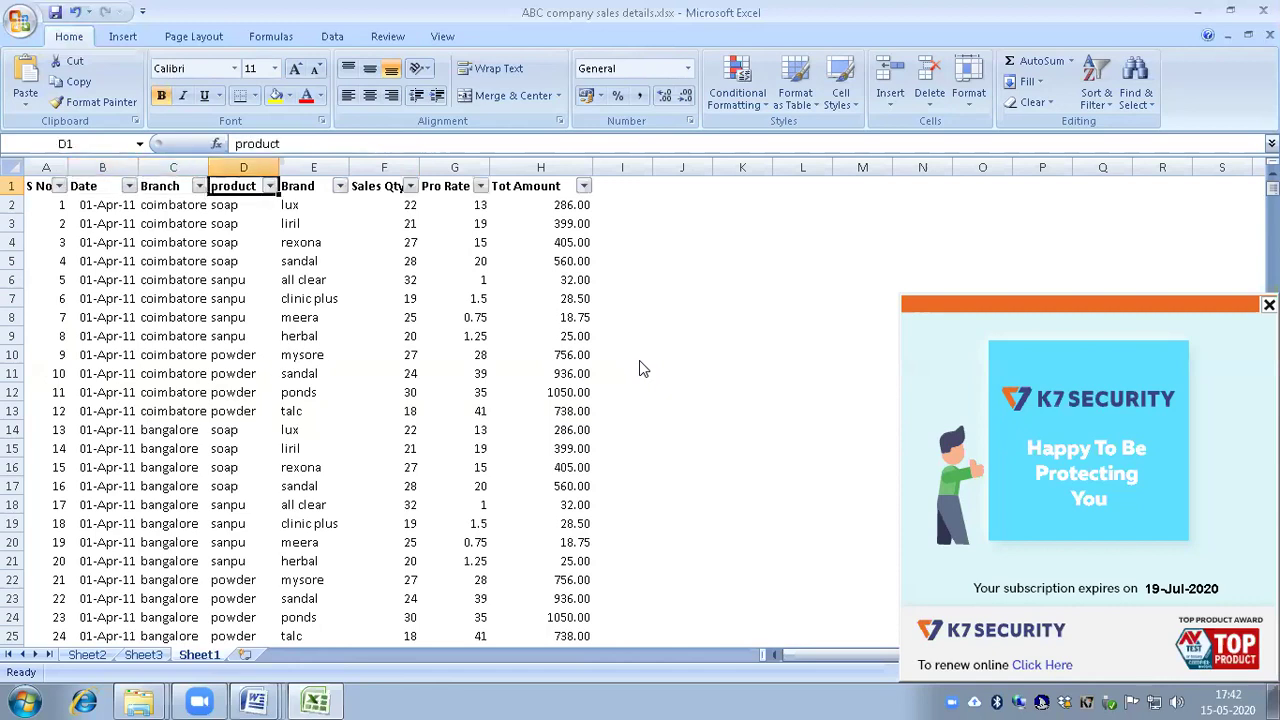
{"action": "key", "text": "Left"}
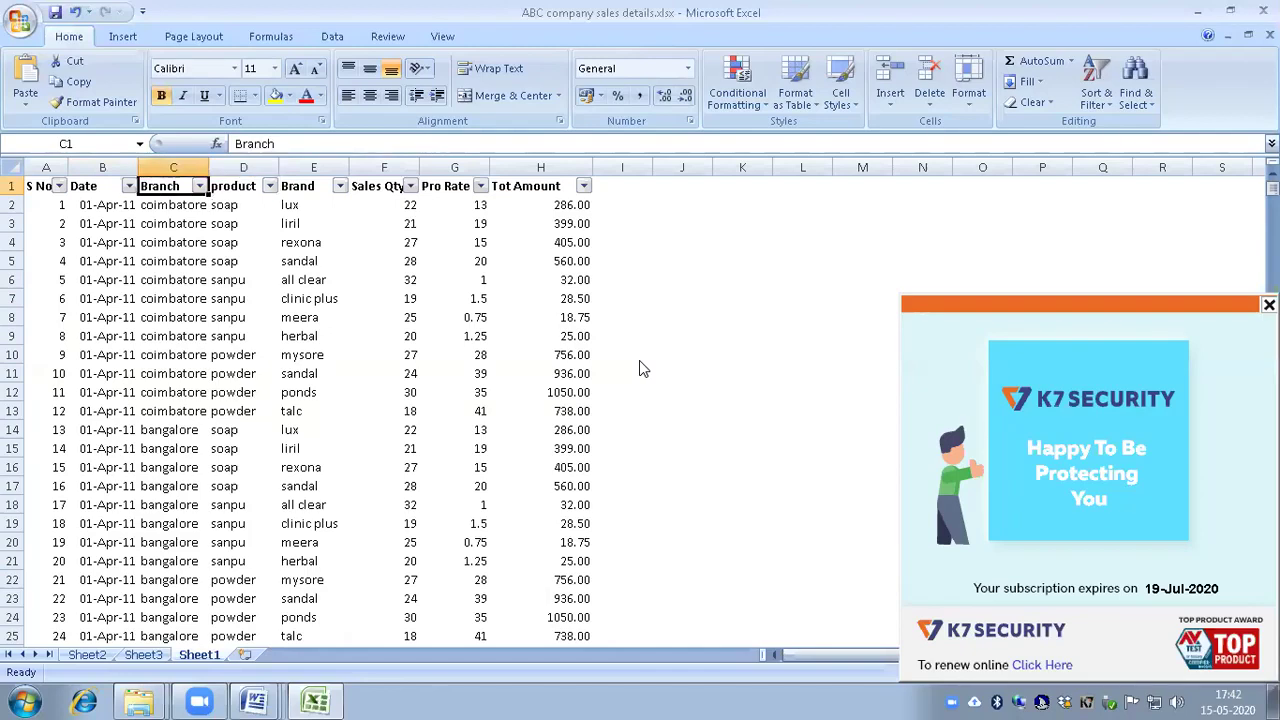
Step: Filter the Branch column to coimbatore only, showing 360 of 720 records
{"action": "key", "text": "alt+Down"}
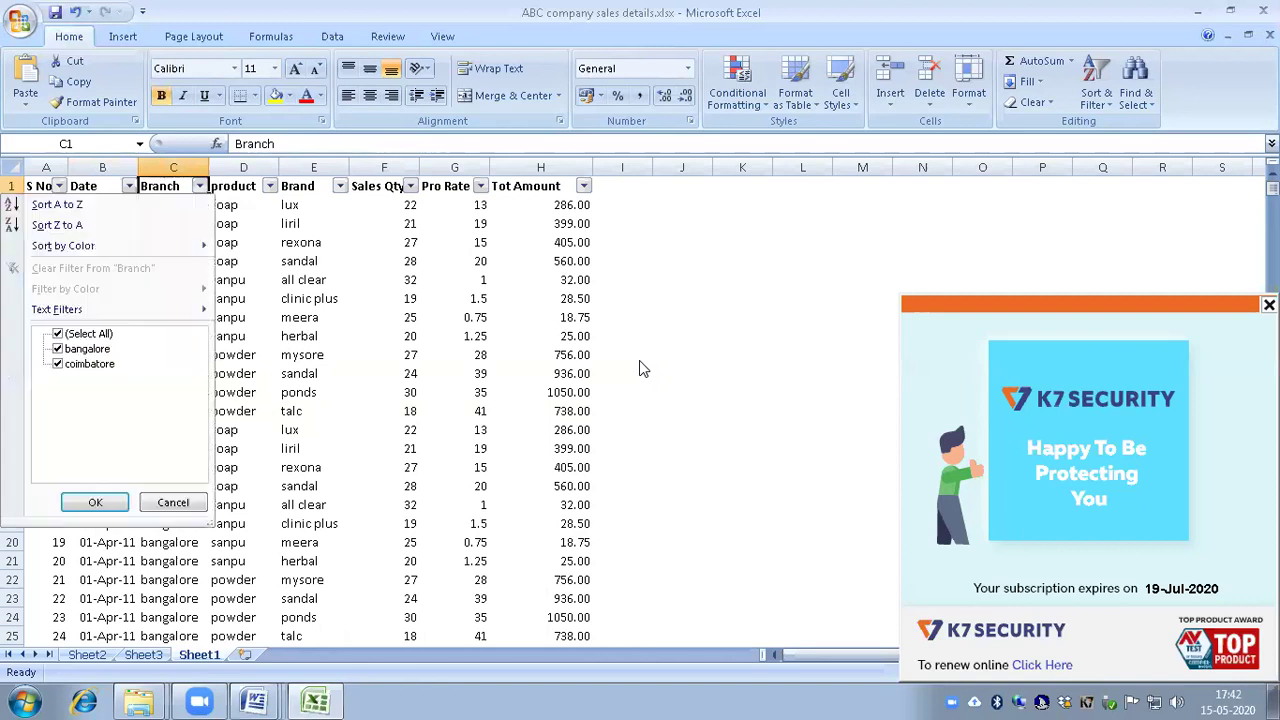
{"action": "key", "text": "Tab"}
{"action": "key", "text": "shift+Tab"}
{"action": "key", "text": "space"}
{"action": "key", "text": "Down"}
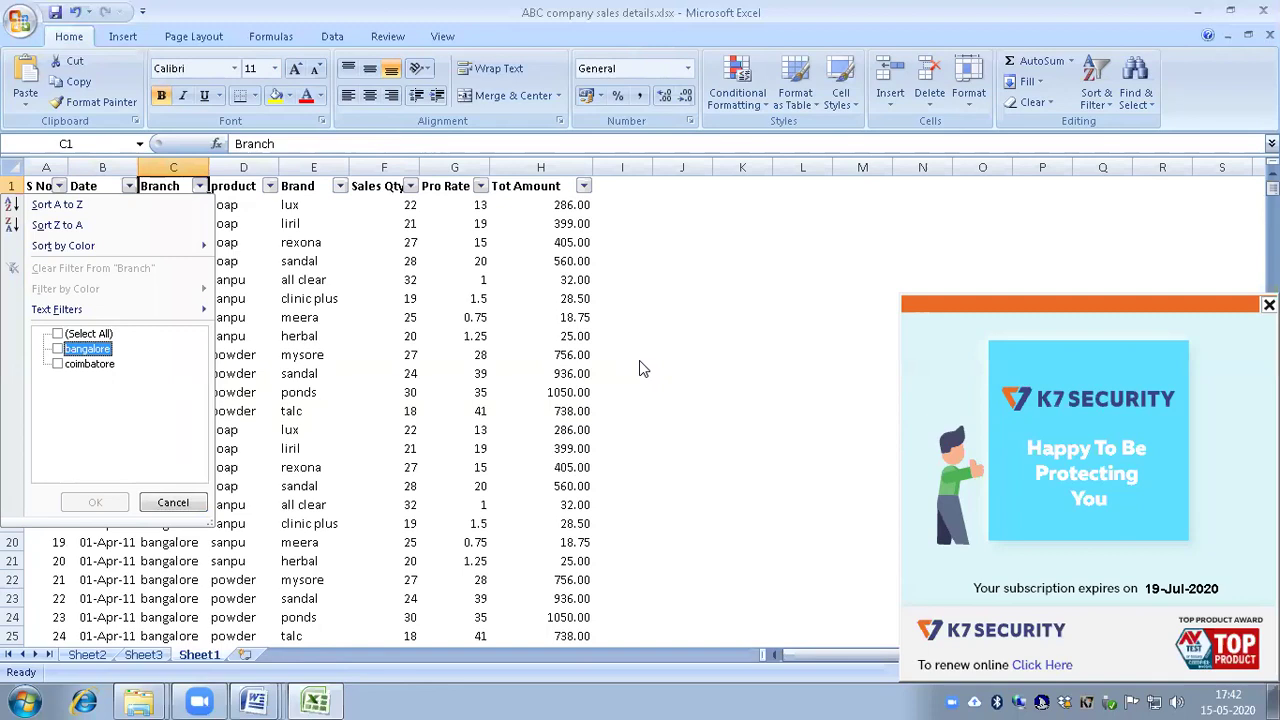
{"action": "key", "text": "Down"}
{"action": "key", "text": "space"}
{"action": "key", "text": "Tab"}
{"action": "key", "text": "Return"}
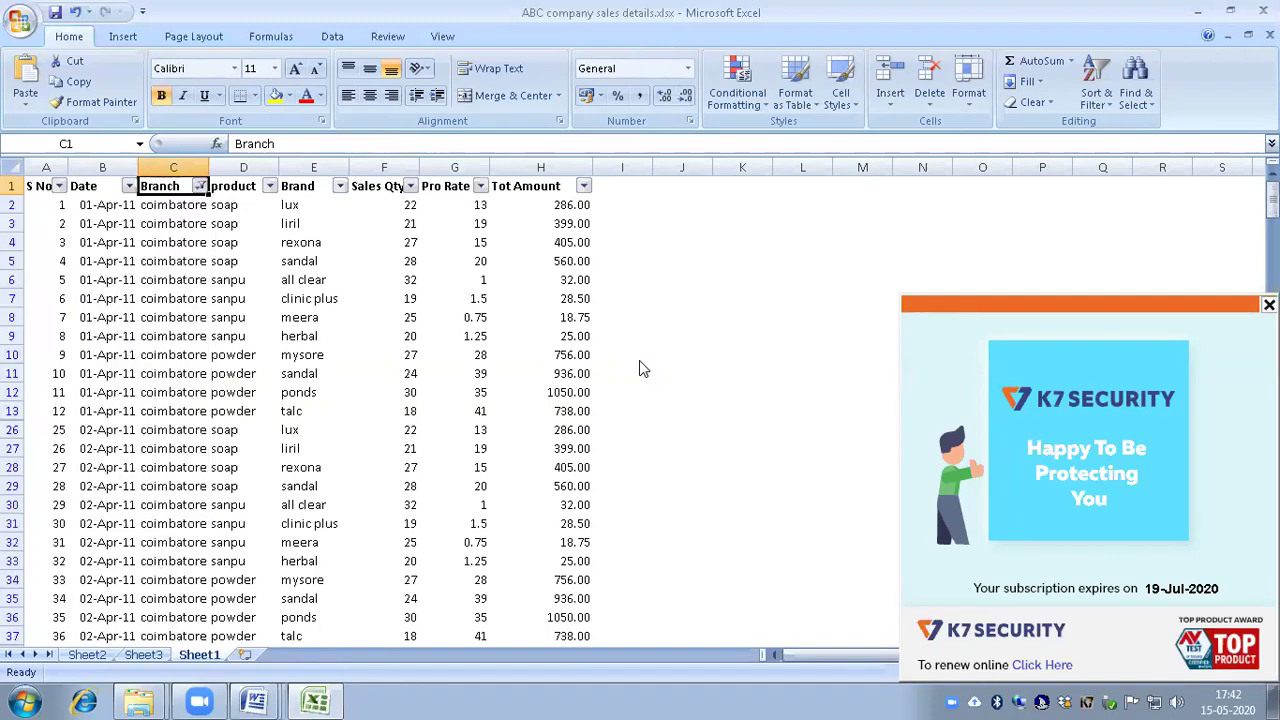
{"action": "key", "text": "Right"}
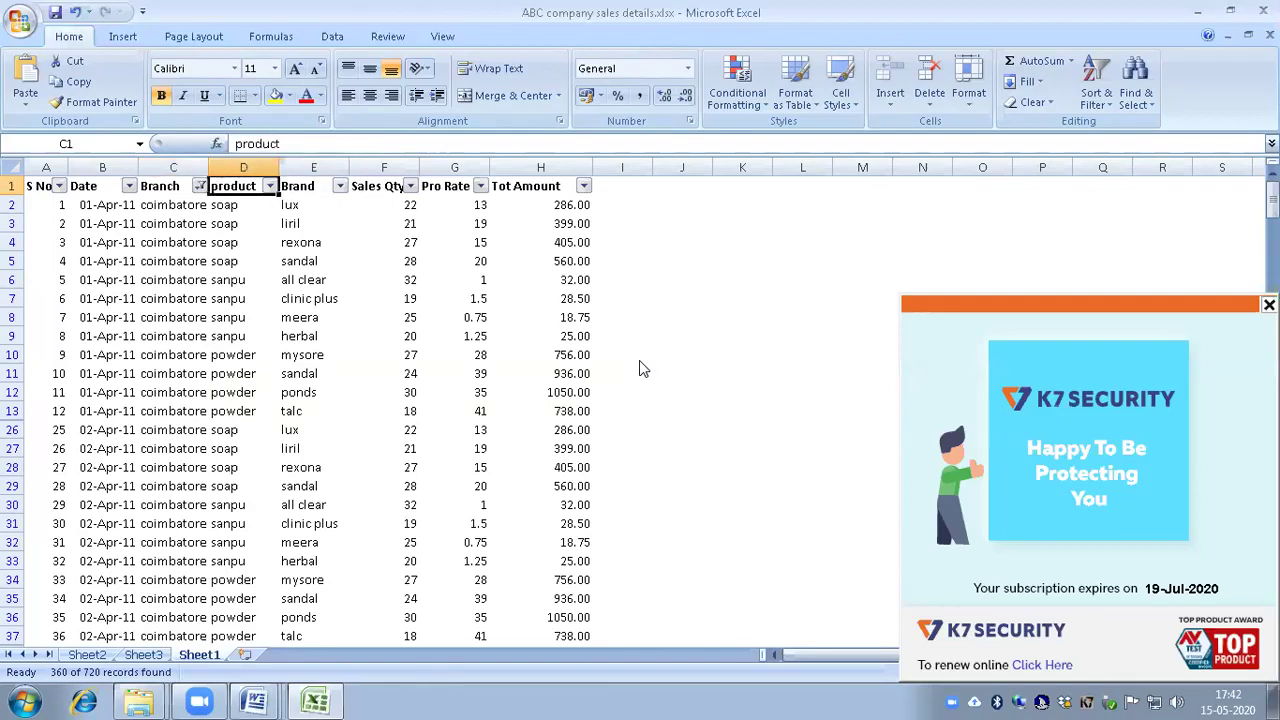
{"action": "key", "text": "alt+Down"}
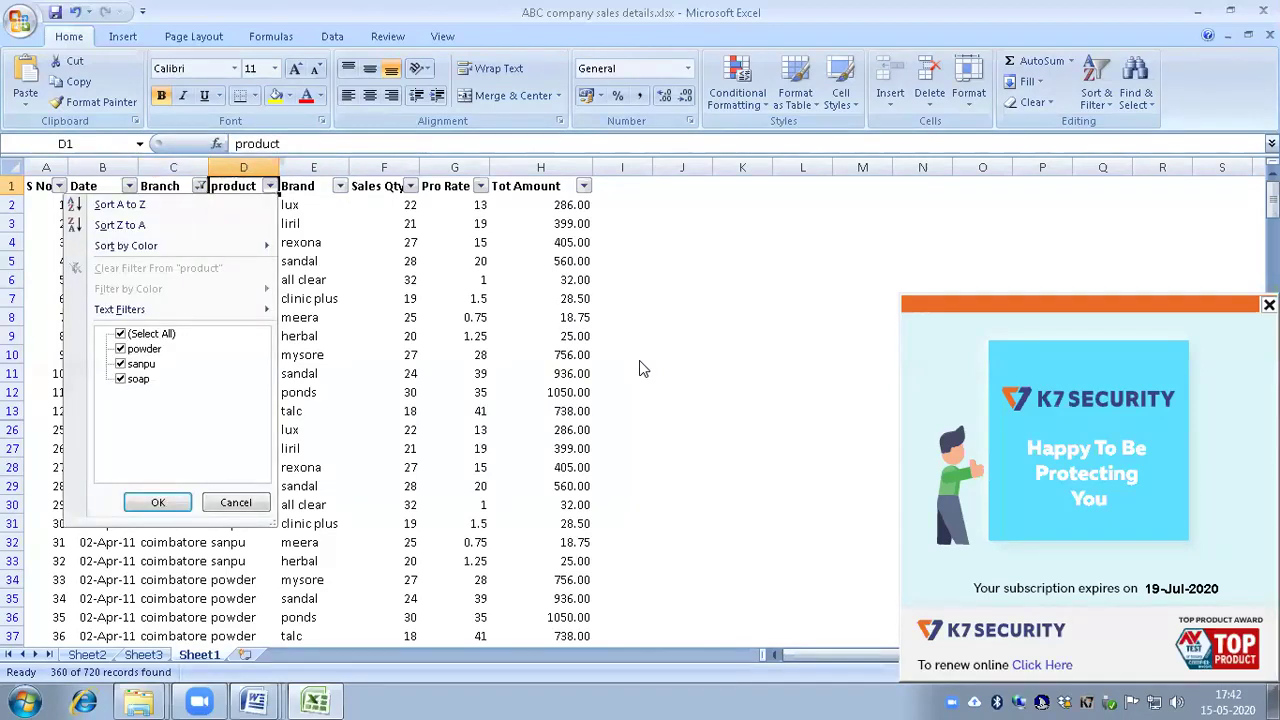
Step: Filter the product column to soap only, leaving 120 of 720 records
{"action": "key", "text": "Tab"}
{"action": "key", "text": "space"}
{"action": "key", "text": "Down"}
{"action": "key", "text": "Down"}
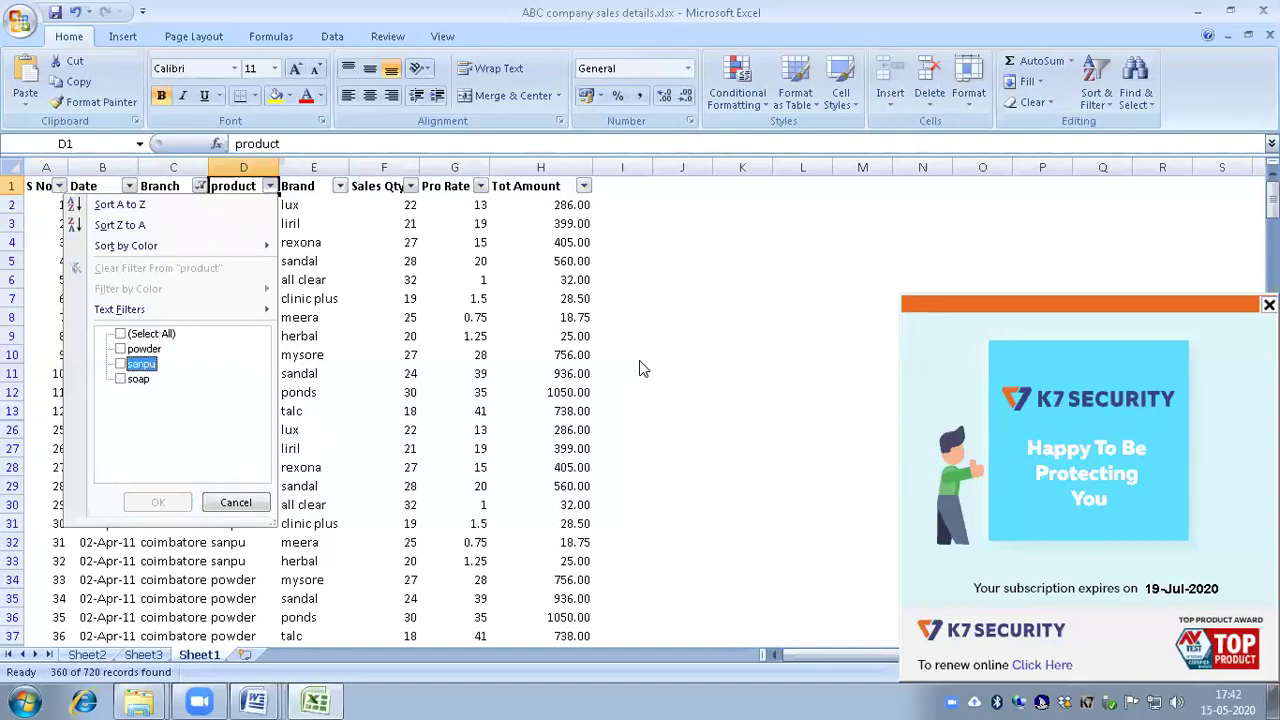
{"action": "key", "text": "Down"}
{"action": "key", "text": "space"}
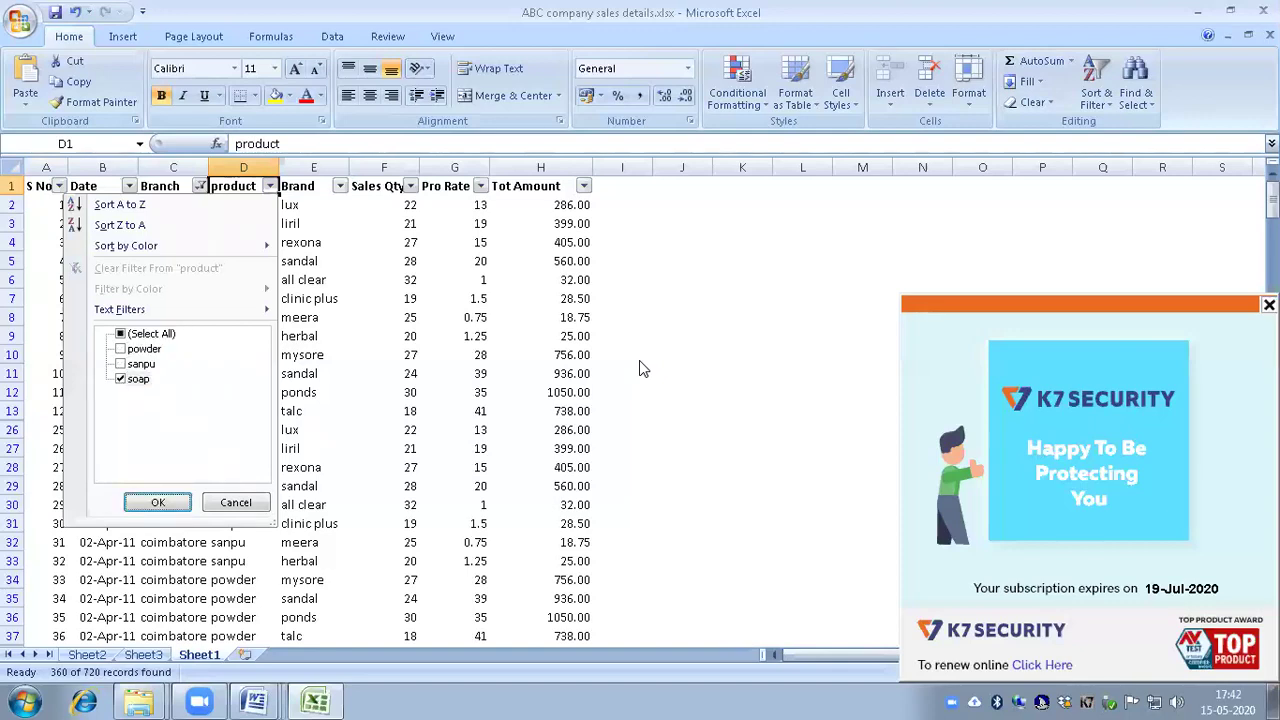
{"action": "key", "text": "Return"}
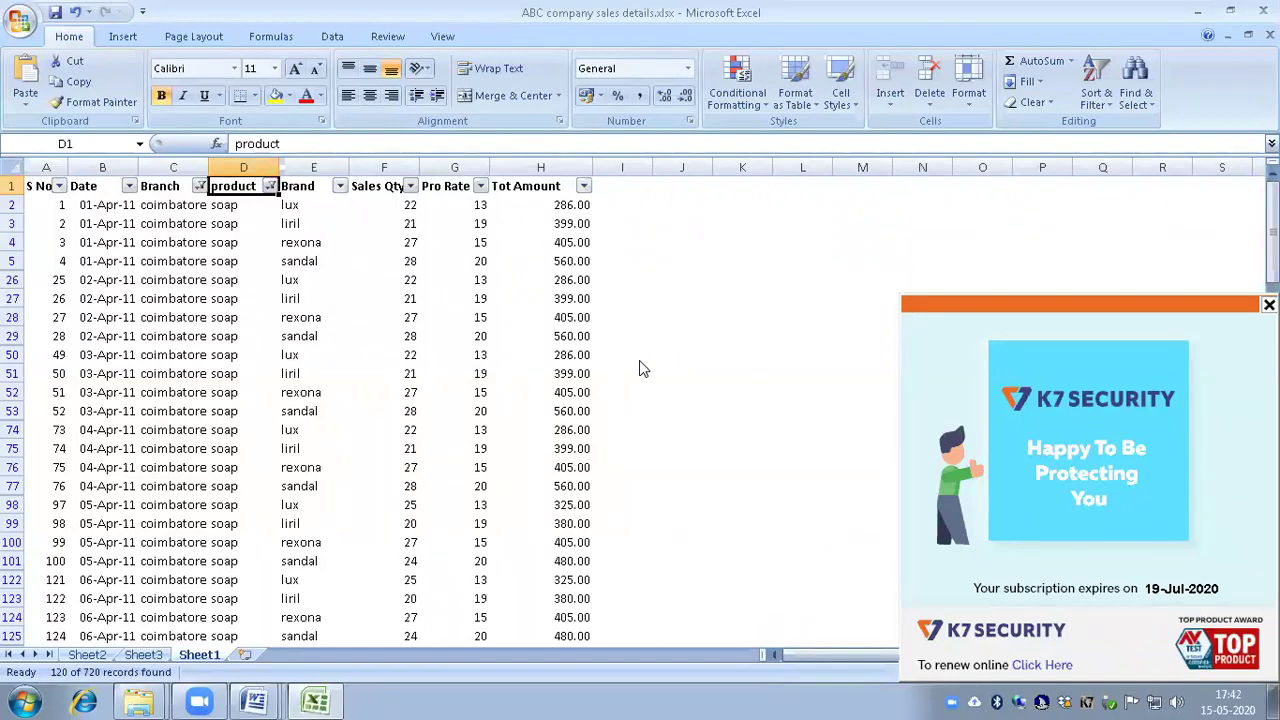
Step: Go to F722 to check the Sales Qty subtotal now reads 2925
{"action": "key", "text": "ctrl+Left"}
{"action": "key", "text": "ctrl+Down"}
{"action": "key", "text": "Down"}
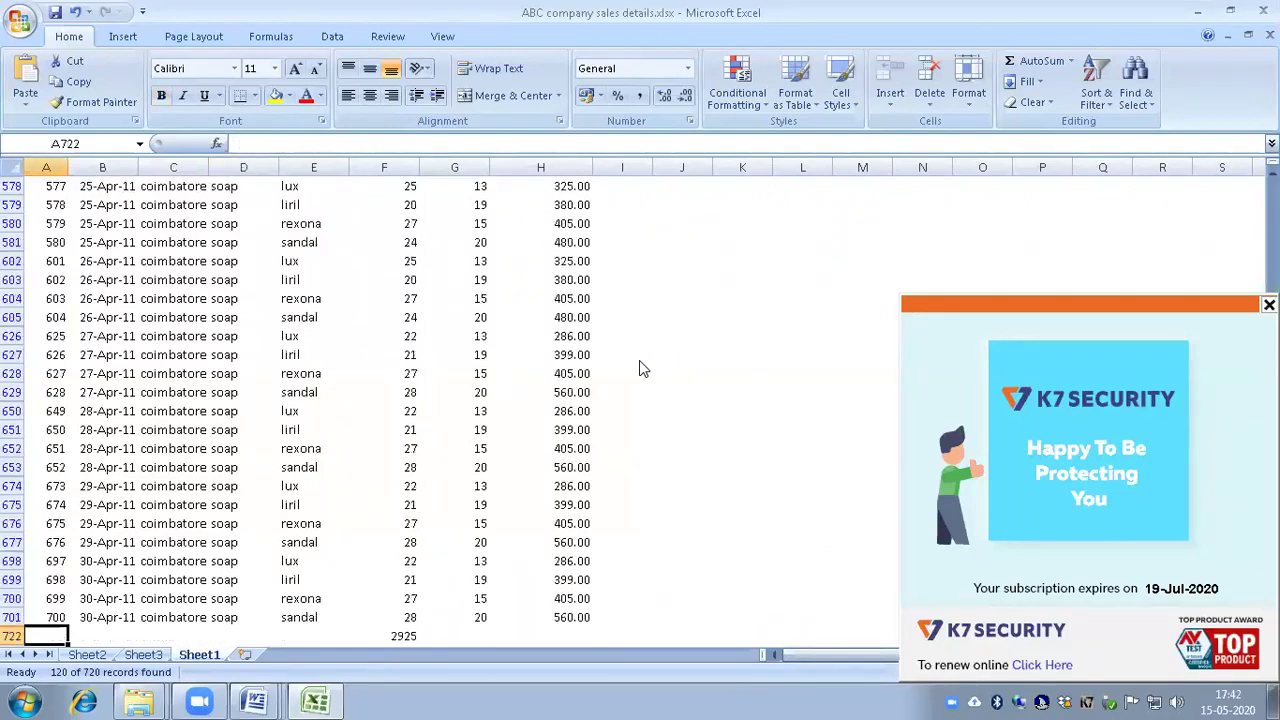
{"action": "key", "text": "Right"}
{"action": "key", "text": "Right"}
{"action": "key", "text": "Right"}
{"action": "key", "text": "Right"}
{"action": "key", "text": "Right"}
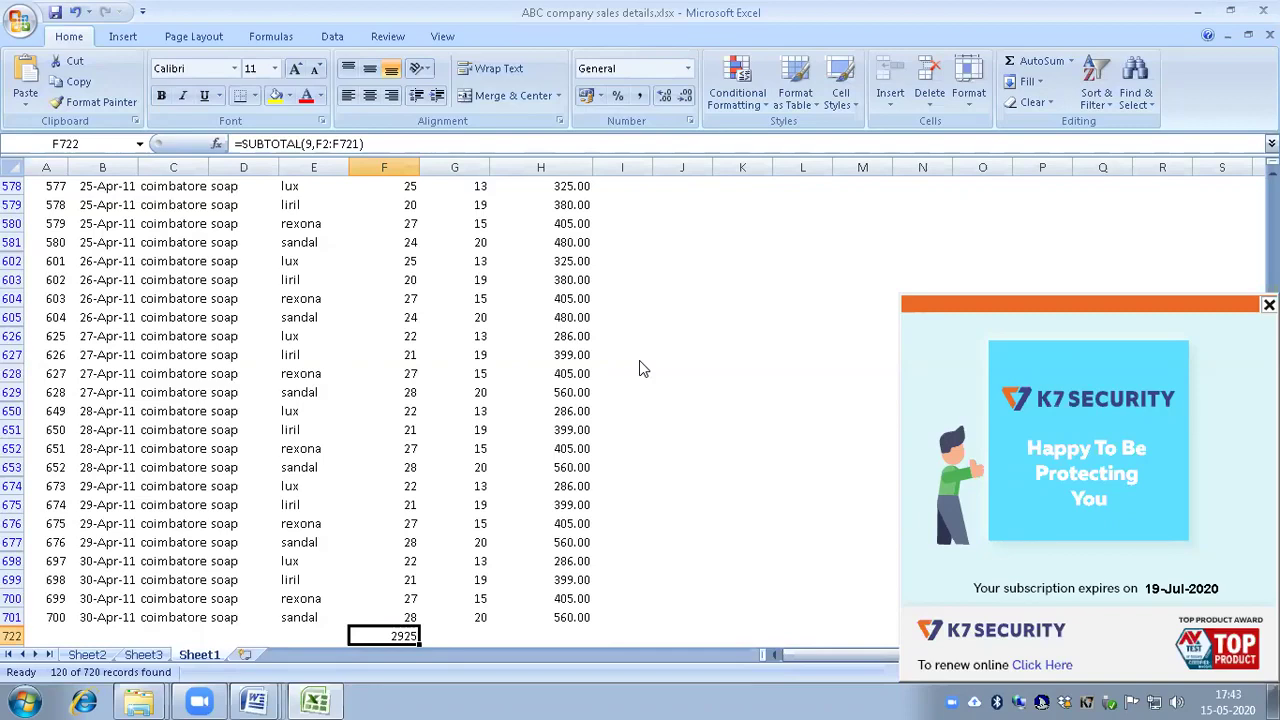
Step: Clear the soap filter from the product column so all products show
{"action": "key", "text": "ctrl+Home"}
{"action": "key", "text": "Right"}
{"action": "key", "text": "Right"}
{"action": "key", "text": "Right"}
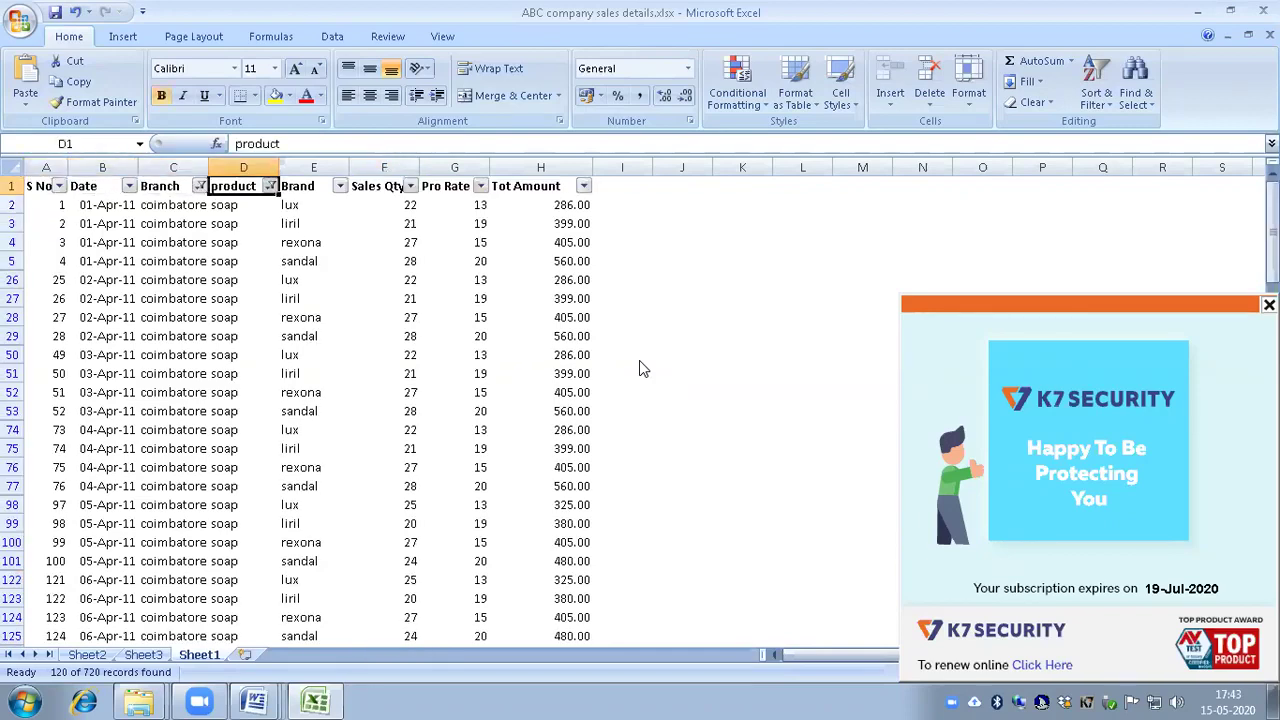
{"action": "key", "text": "alt+Down"}
{"action": "key", "text": "Down"}
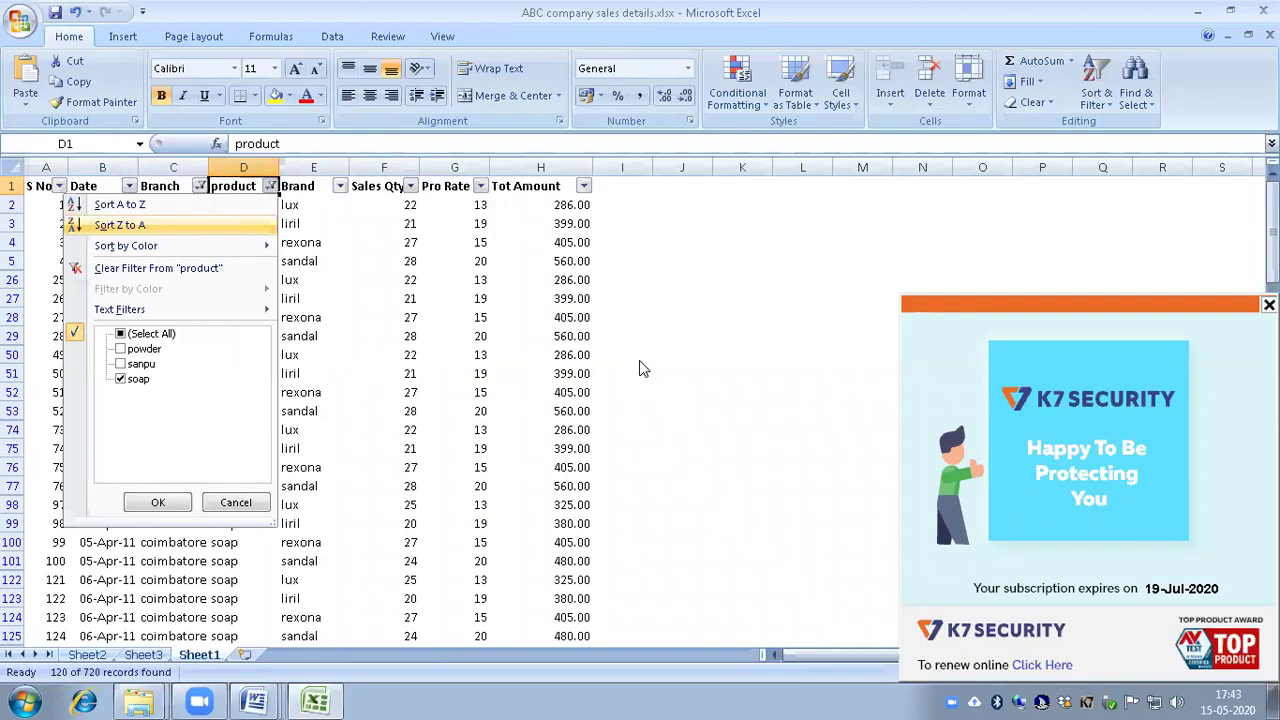
{"action": "key", "text": "Down"}
{"action": "key", "text": "Down"}
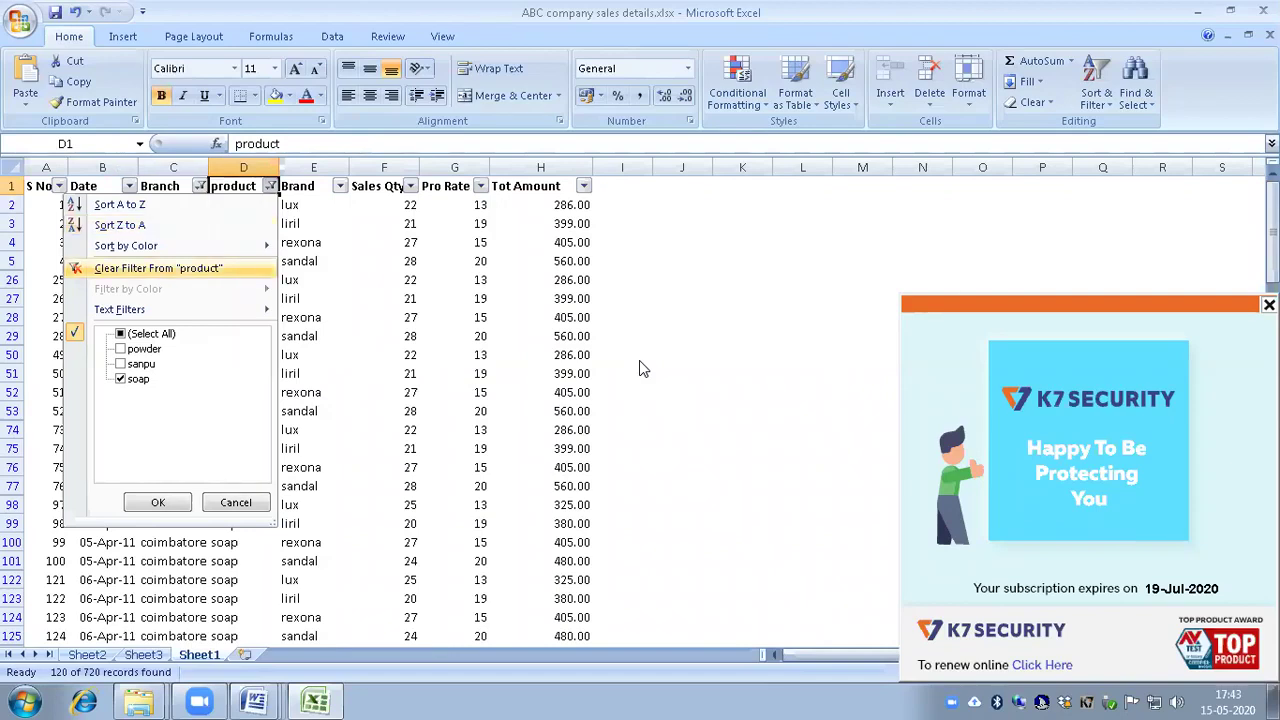
{"action": "key", "text": "Return"}
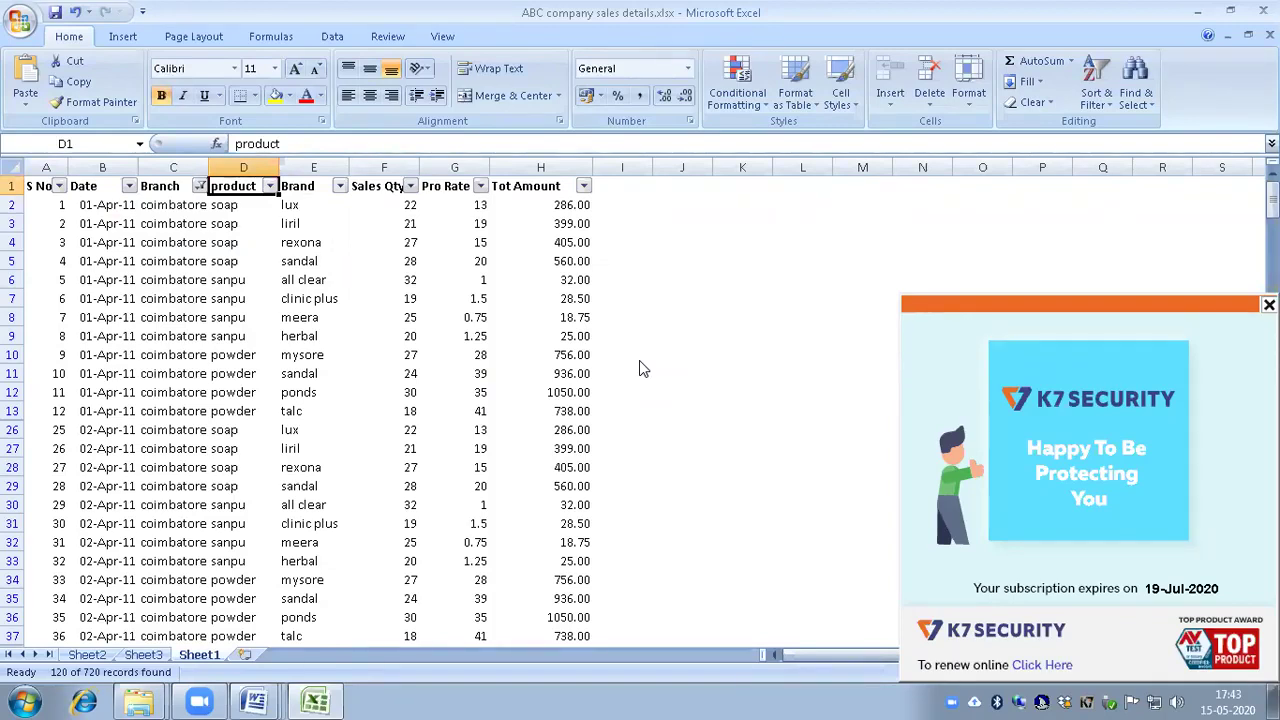
Step: Filter the product column to show only powder
{"action": "key", "text": "alt+Down"}
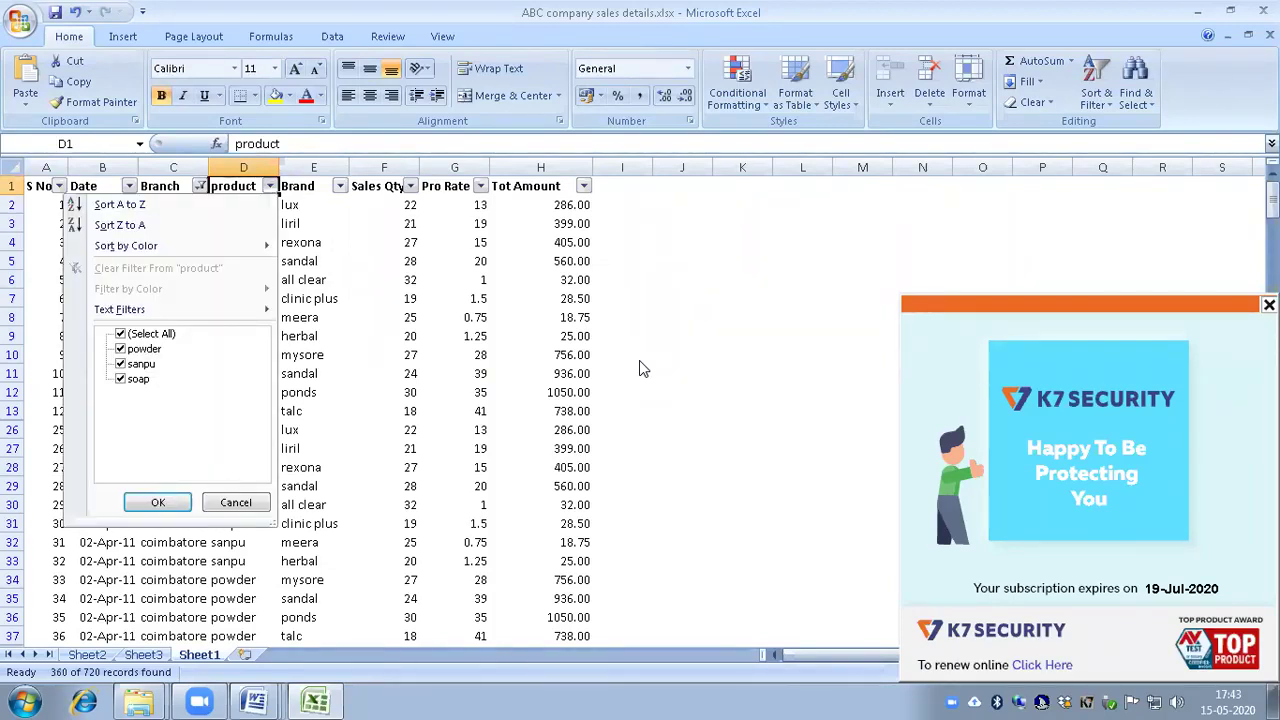
{"action": "key", "text": "Tab"}
{"action": "key", "text": "space"}
{"action": "key", "text": "Down"}
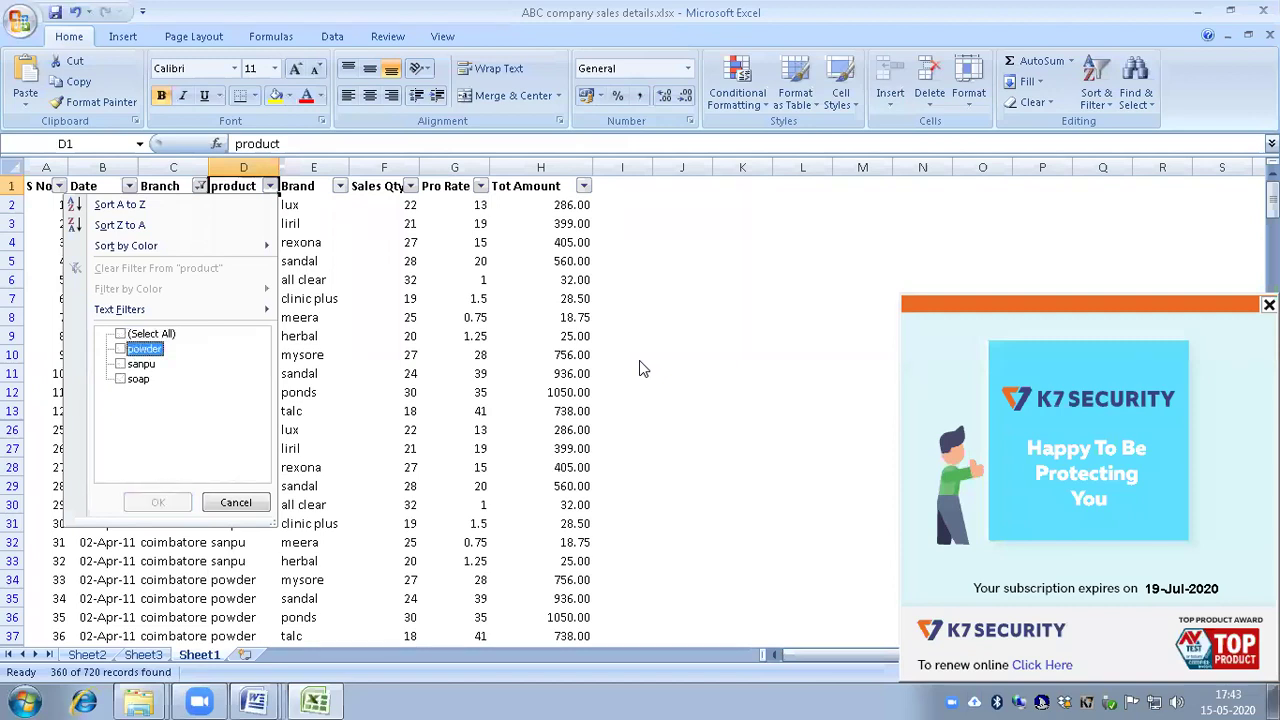
{"action": "key", "text": "space"}
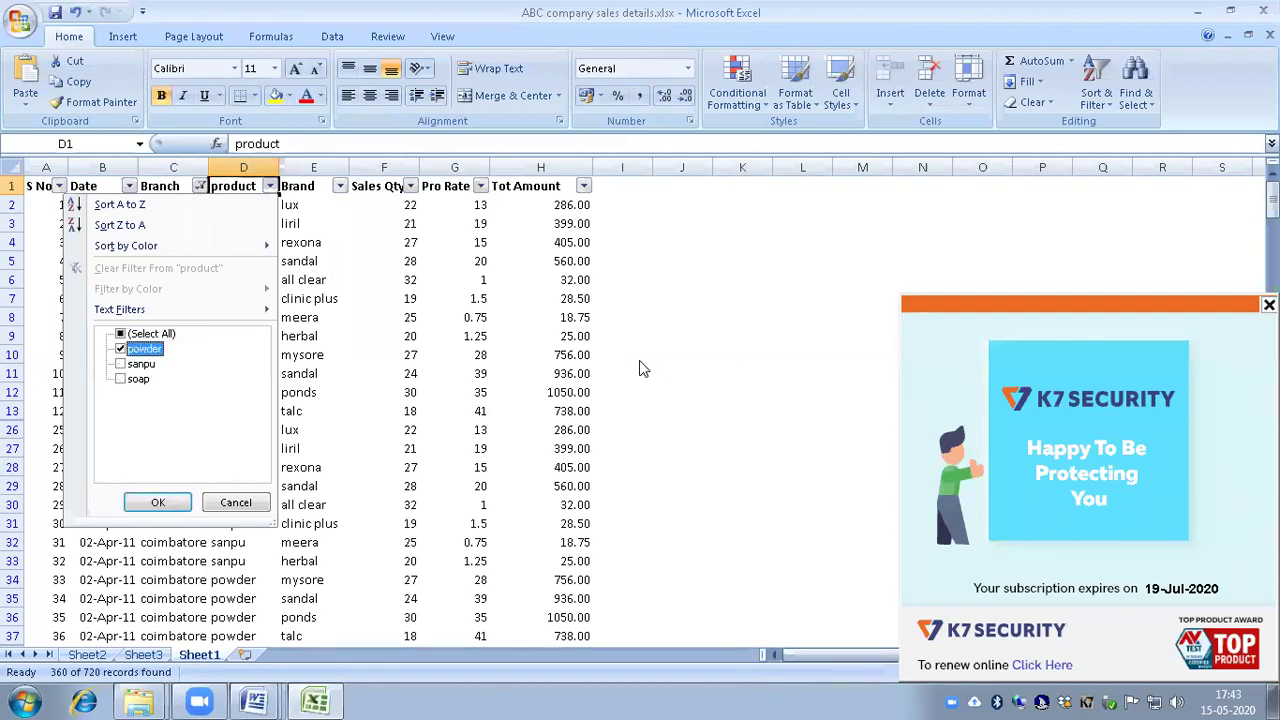
{"action": "key", "text": "Return"}
Step: Select the Sales Qty subtotal cell F722 below the filtered rows to check 2969
{"action": "key", "text": "ctrl+Down"}
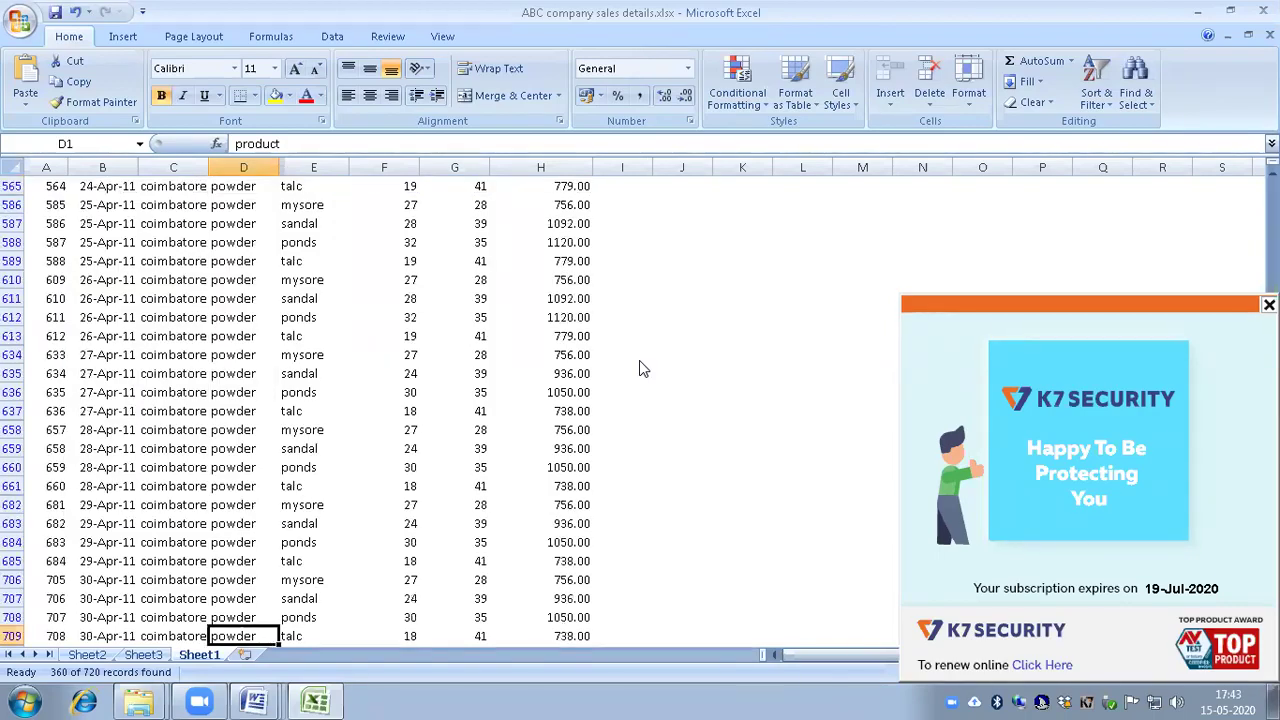
{"action": "key", "text": "Right"}
{"action": "key", "text": "Right"}
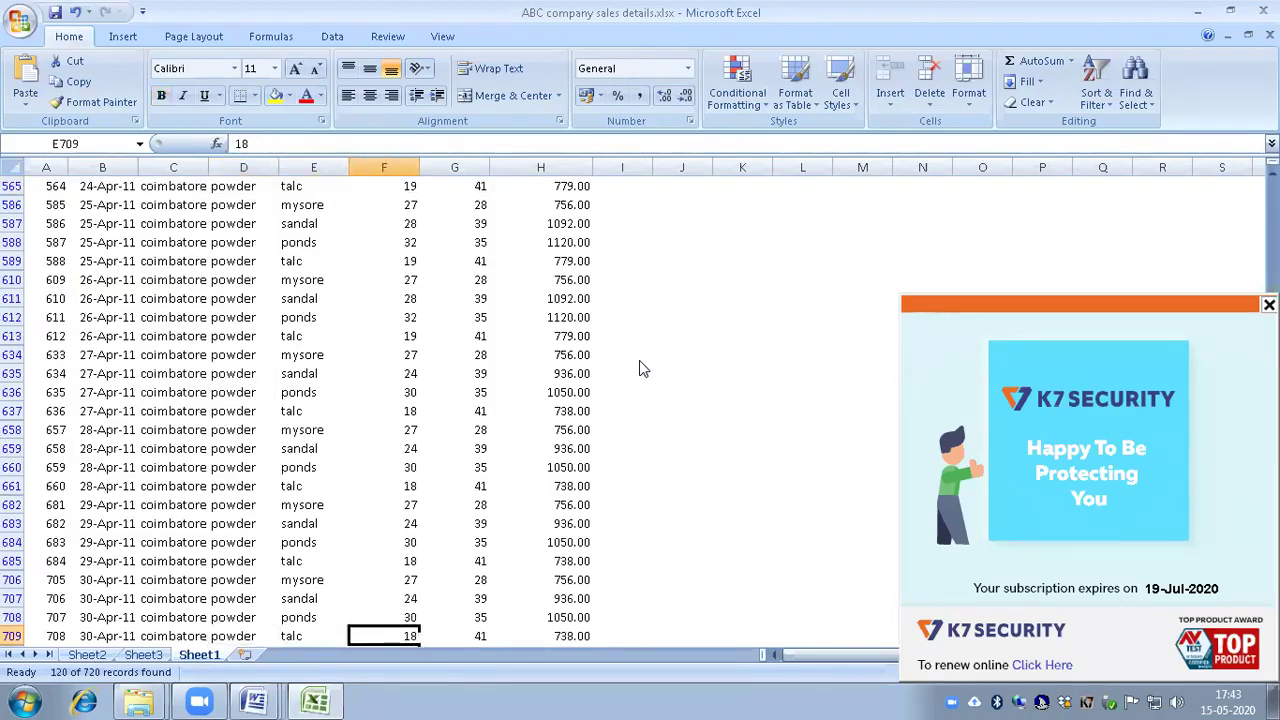
{"action": "key", "text": "Down"}
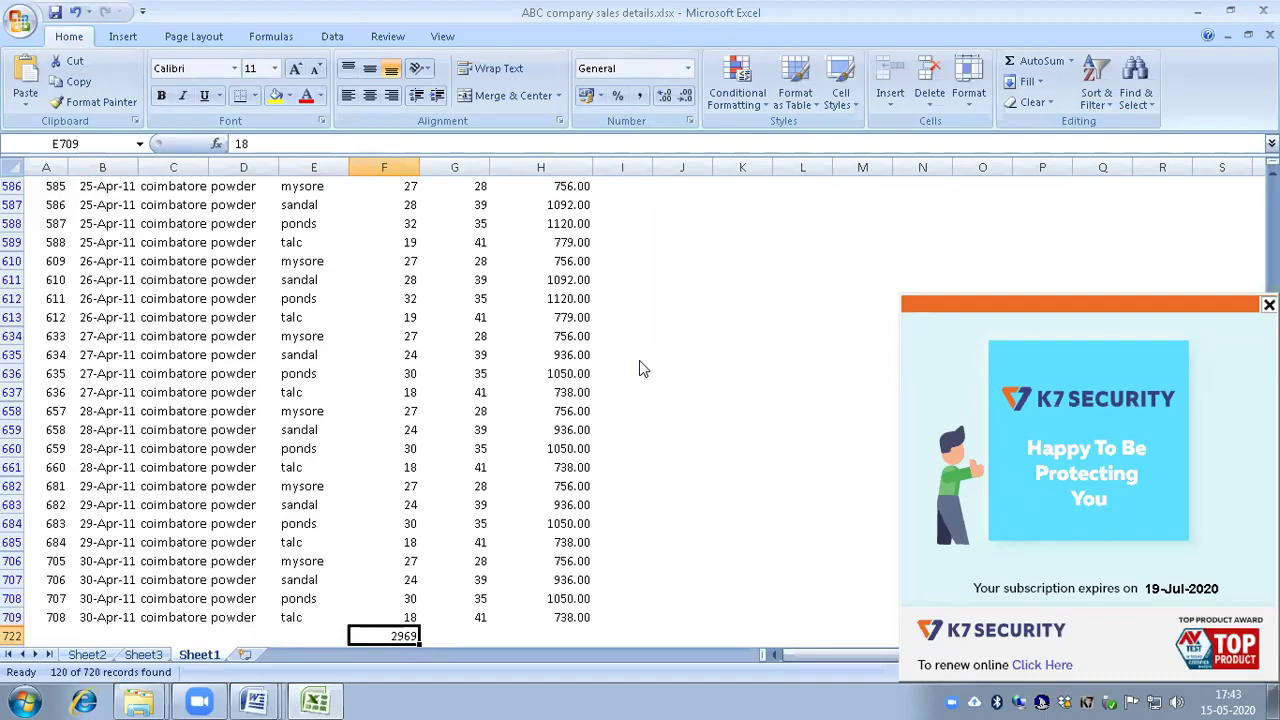
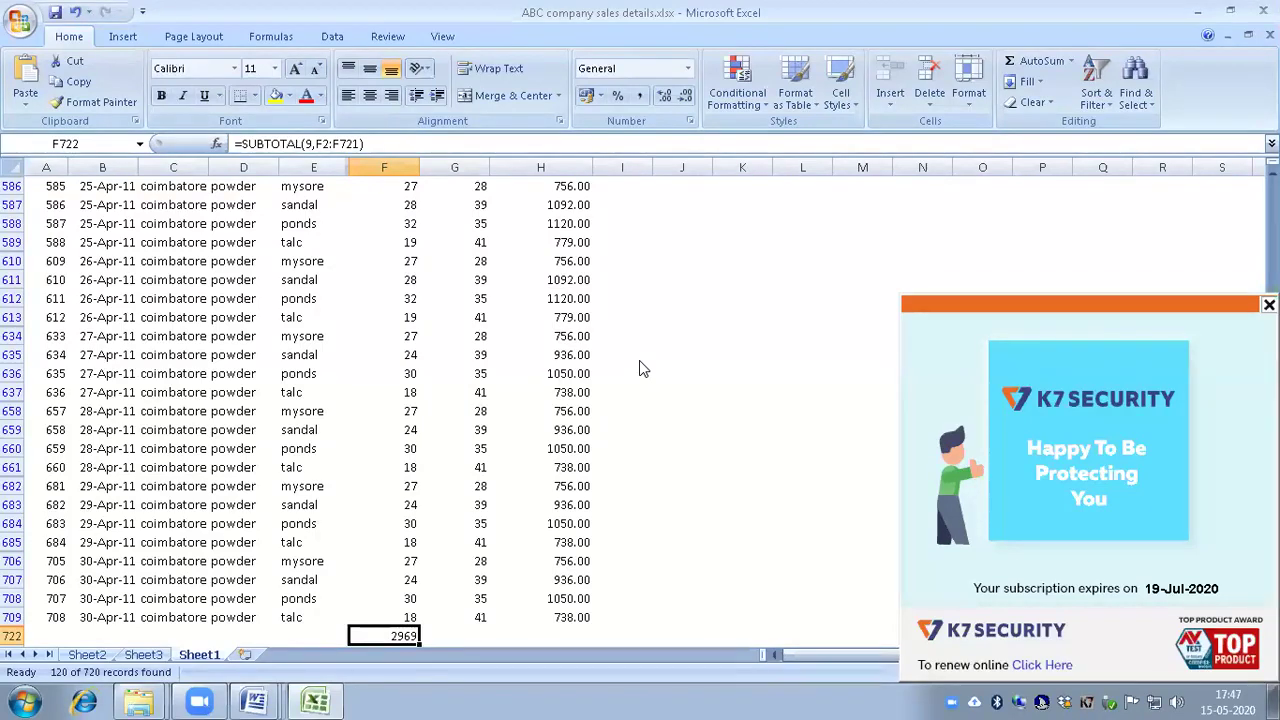
Step: Clear the AutoFilter from the sales table and return to cell A1
{"action": "key", "text": "ctrl+shift+l"}
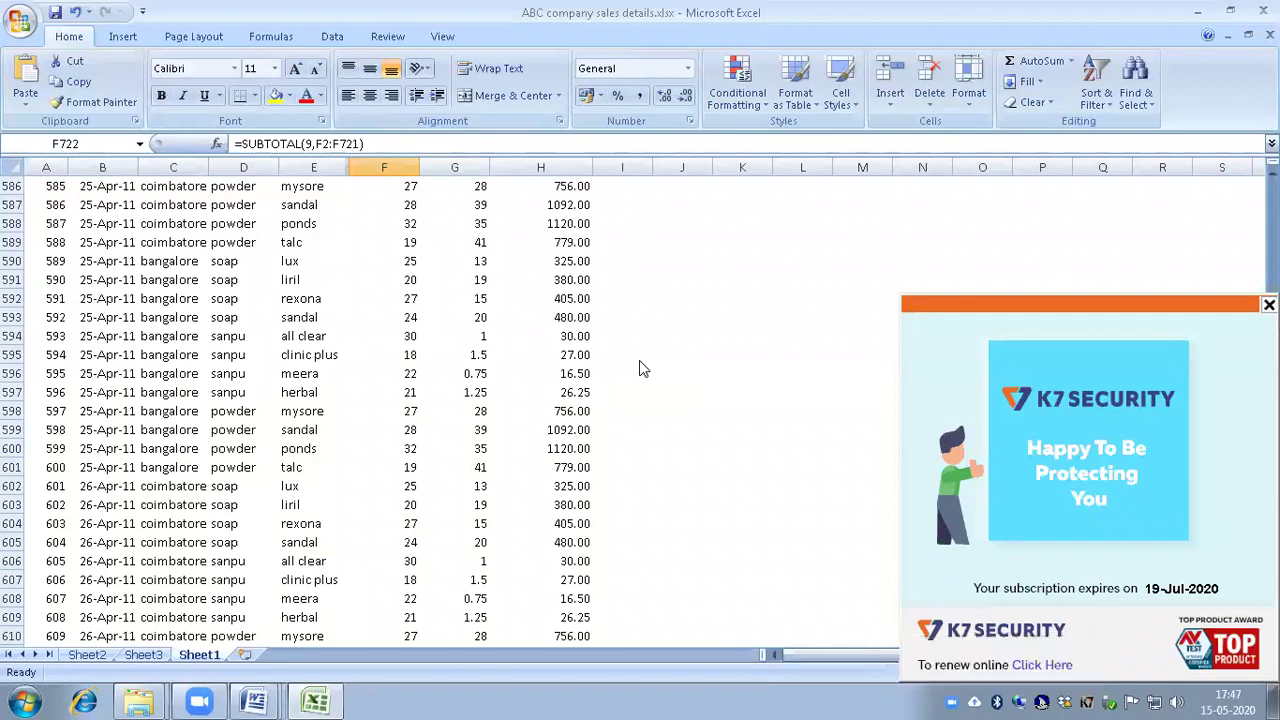
{"action": "key", "text": "ctrl+Home"}
{"action": "key", "text": "Right"}
{"action": "key", "text": "Right"}
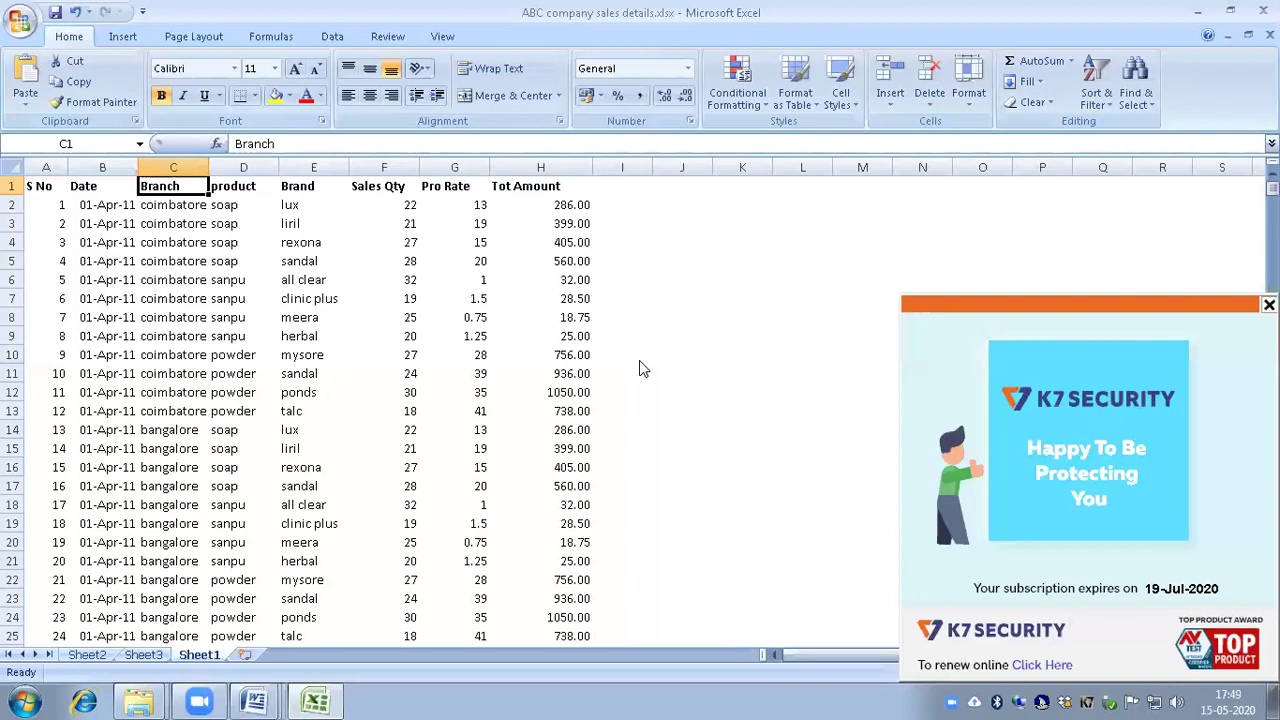
Step: Check the liril entry in the Brand column, then enable AutoFilter on the header row from A1
{"action": "key", "text": "Home"}
{"action": "key", "text": "Right"}
{"action": "key", "text": "Right"}
{"action": "key", "text": "Right"}
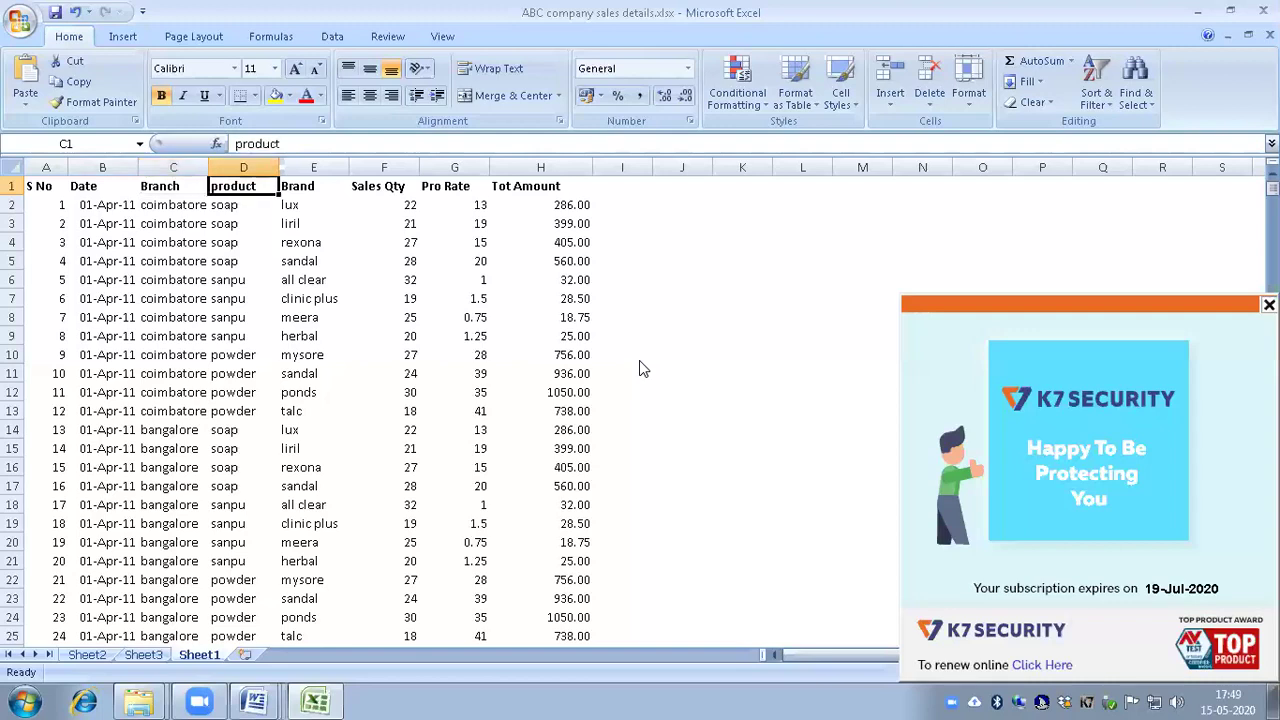
{"action": "key", "text": "Right"}
{"action": "key", "text": "Down"}
{"action": "key", "text": "Down"}
{"action": "key", "text": "Down"}
{"action": "key", "text": "Up"}
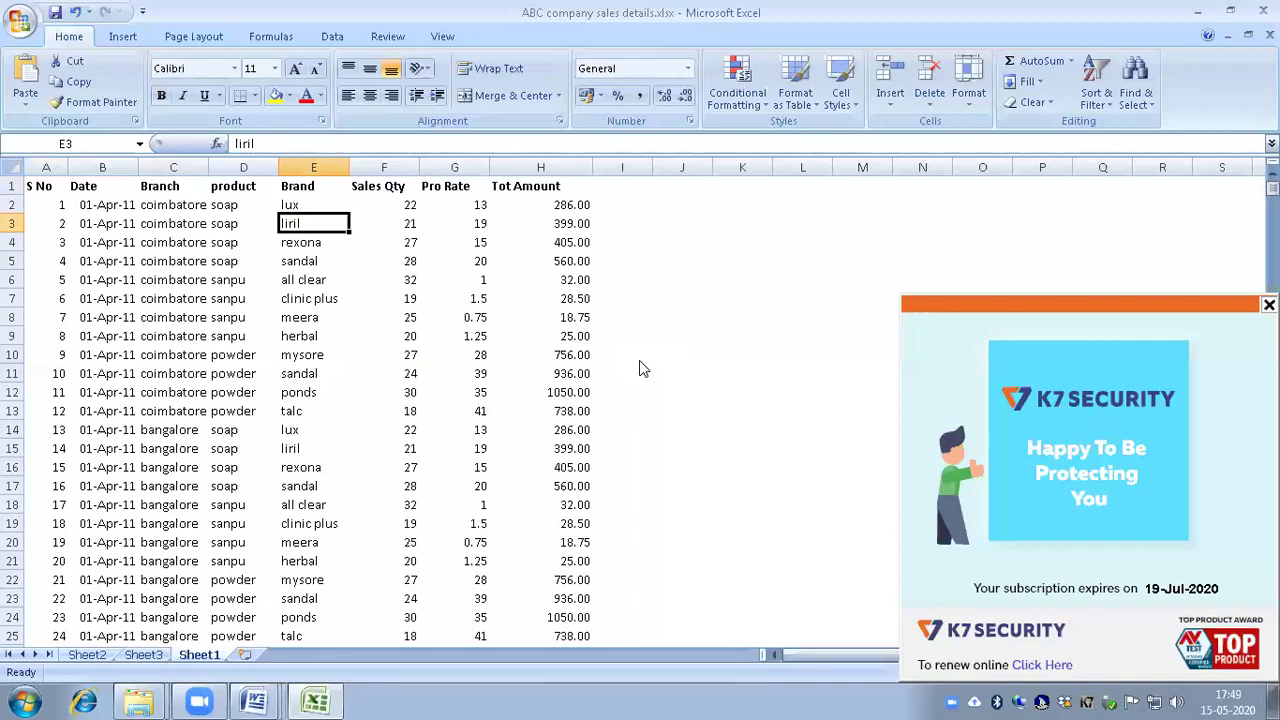
{"action": "key", "text": "ctrl+Home"}
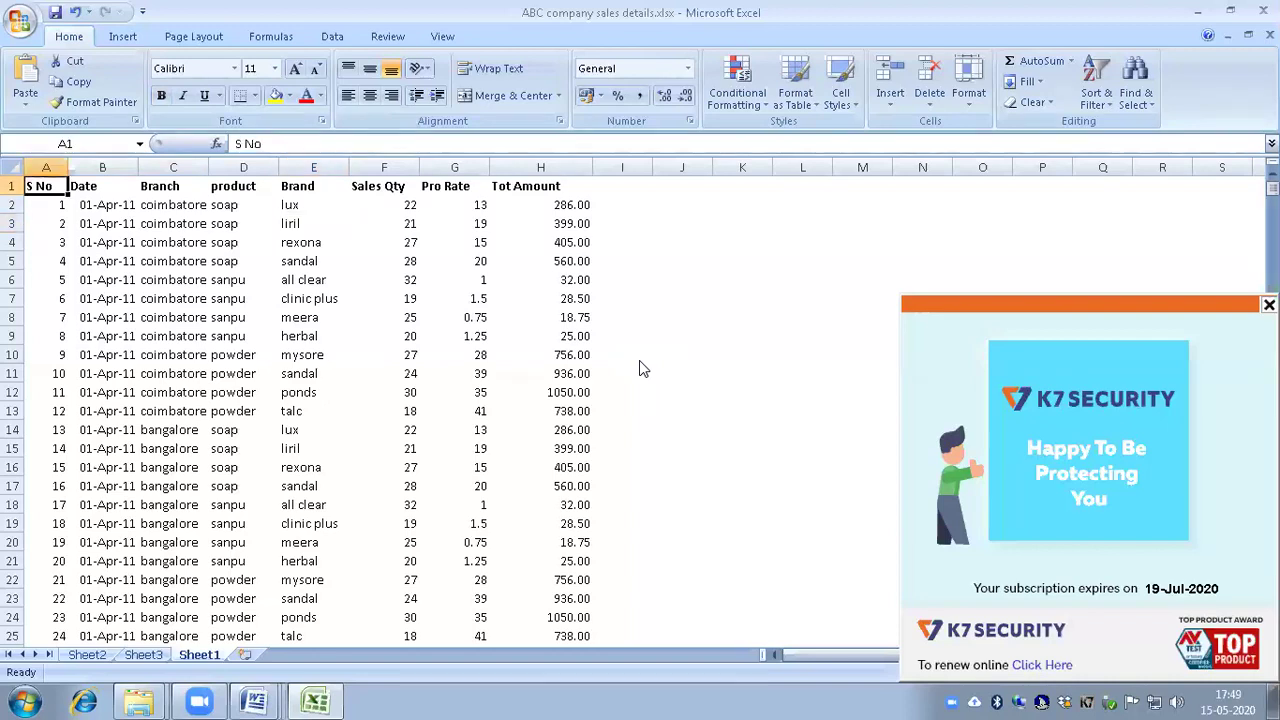
{"action": "key", "text": "ctrl+shift+l"}
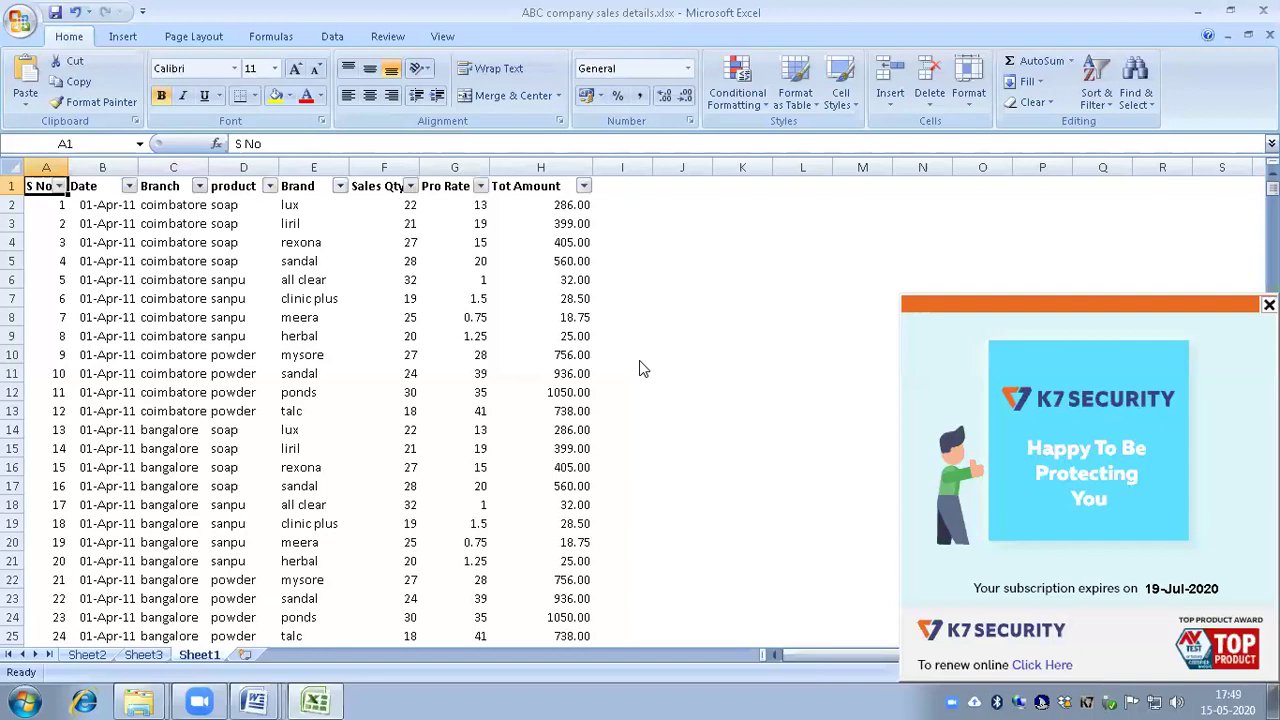
{"action": "key", "text": "Right"}
Step: Filter the Brand column to liril only, leaving 60 of 720 records visible
{"action": "key", "text": "Right"}
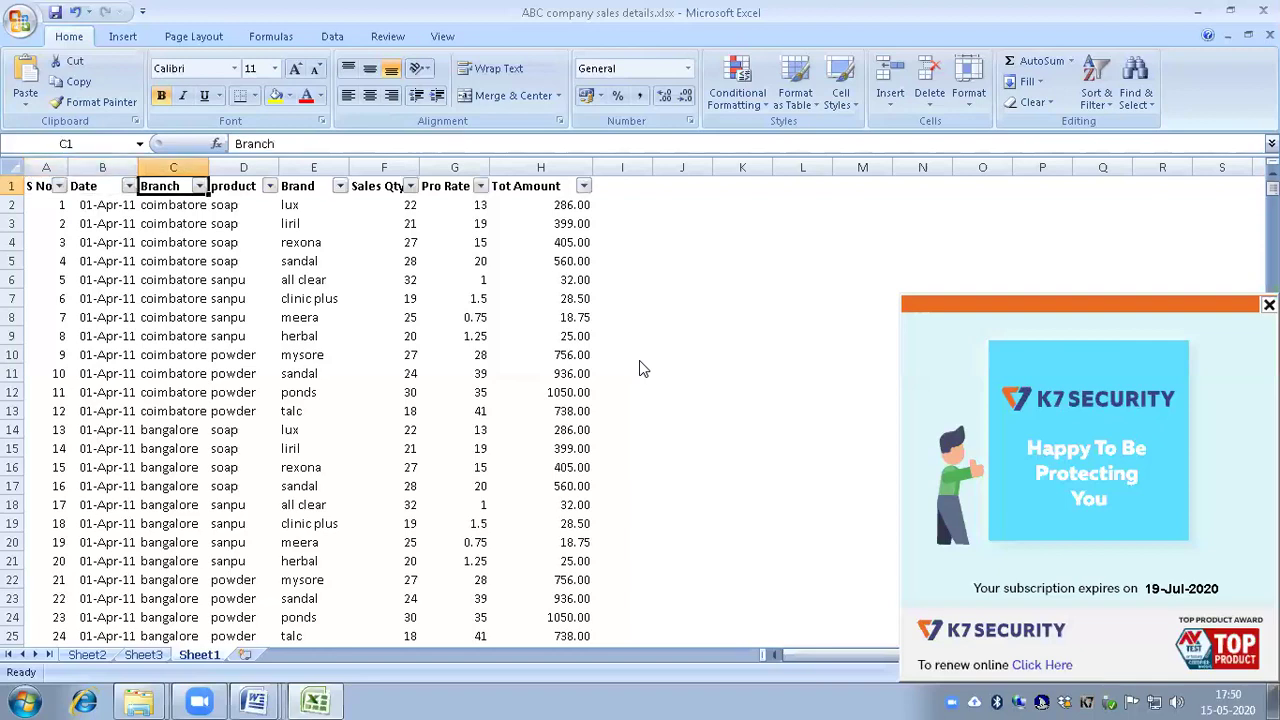
{"action": "key", "text": "Right"}
{"action": "key", "text": "Right"}
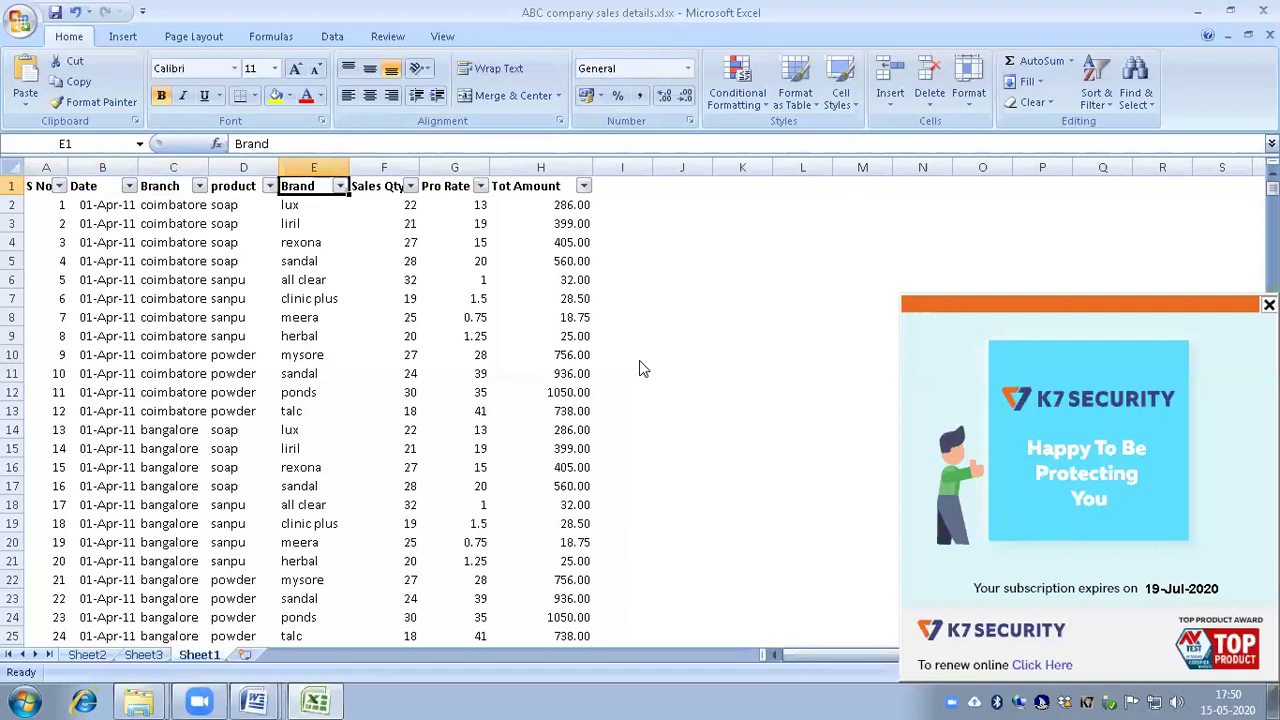
{"action": "key", "text": "alt+Down"}
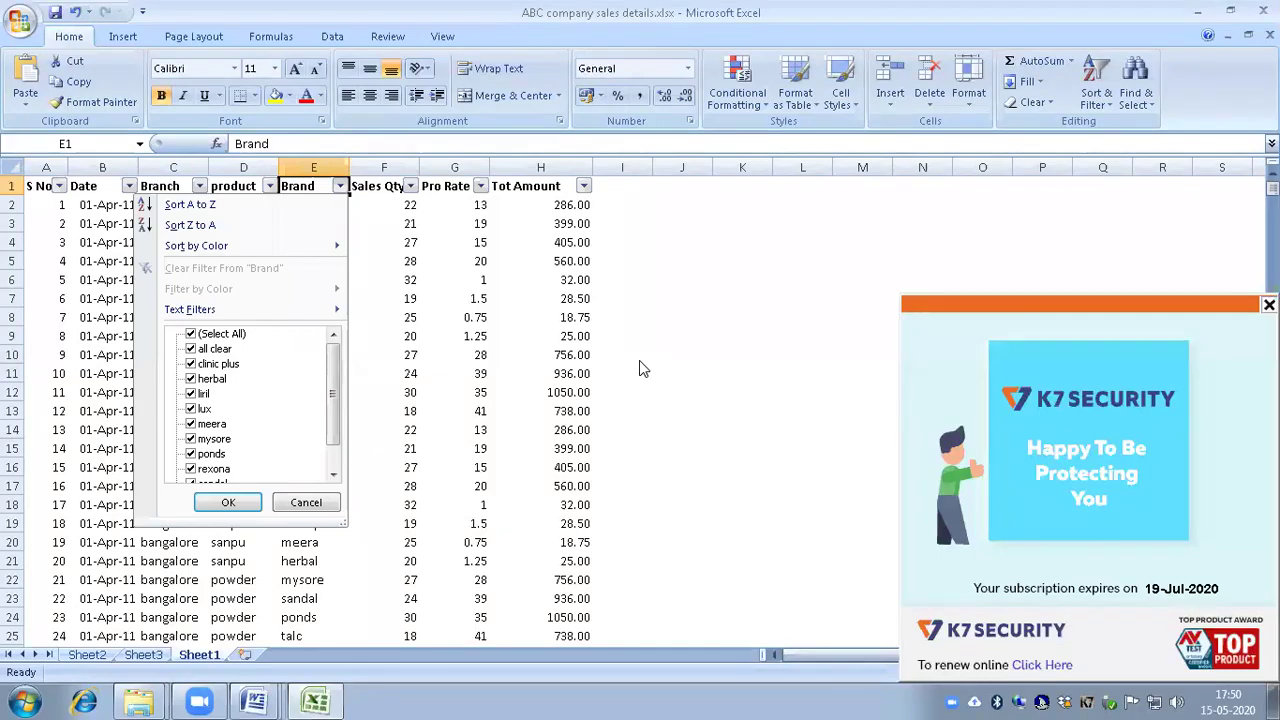
{"action": "key", "text": "Tab"}
{"action": "key", "text": "shift+Tab"}
{"action": "key", "text": "shift+Tab"}
{"action": "key", "text": "space"}
{"action": "key", "text": "Down"}
{"action": "key", "text": "Down"}
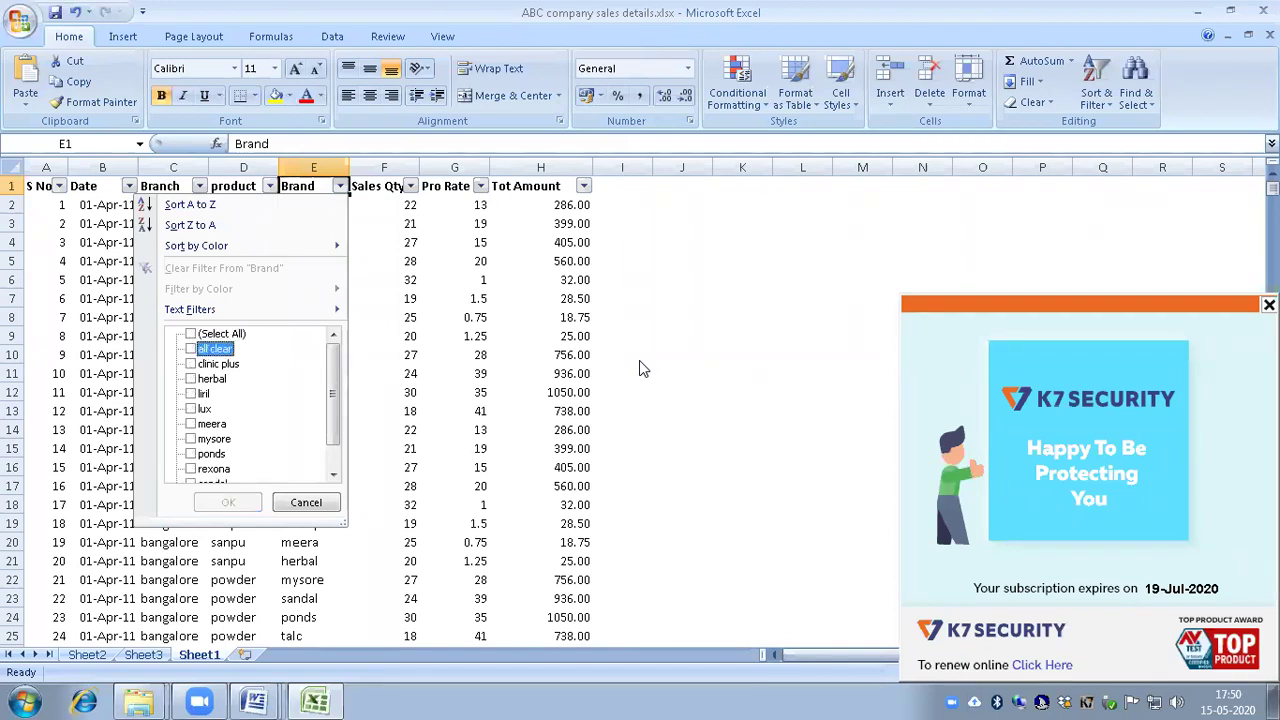
{"action": "key", "text": "Down"}
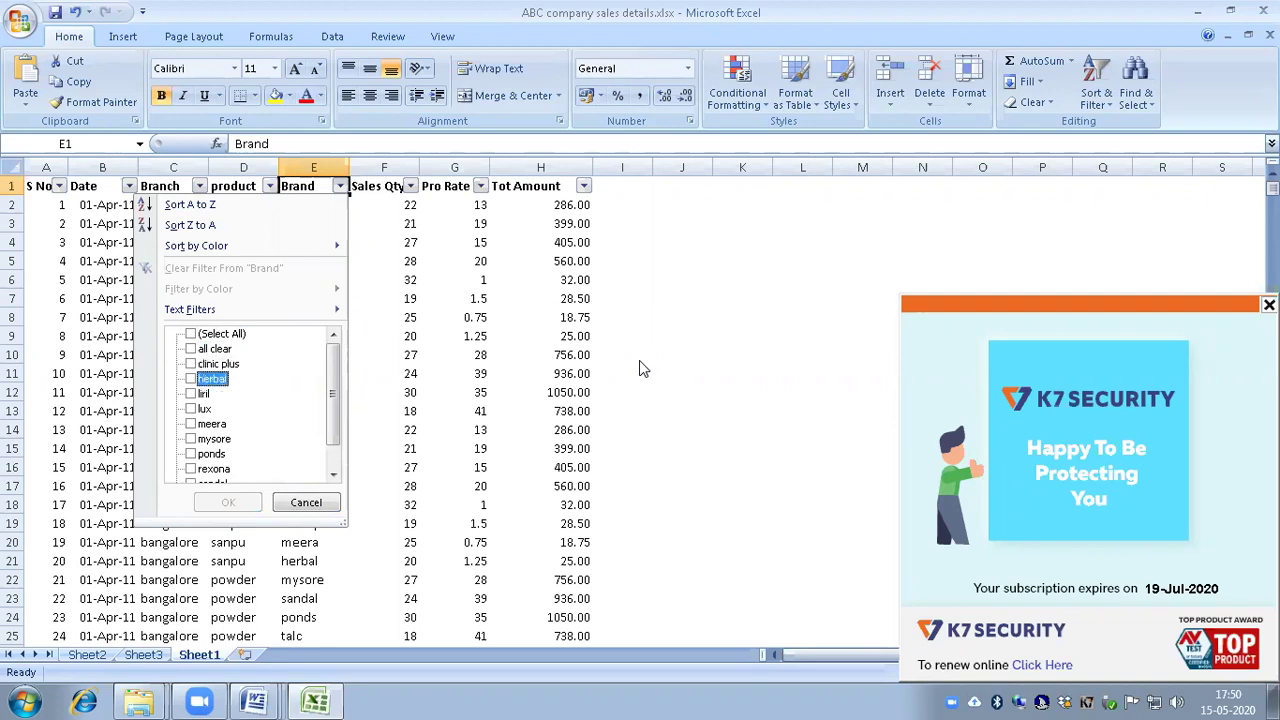
{"action": "key", "text": "Down"}
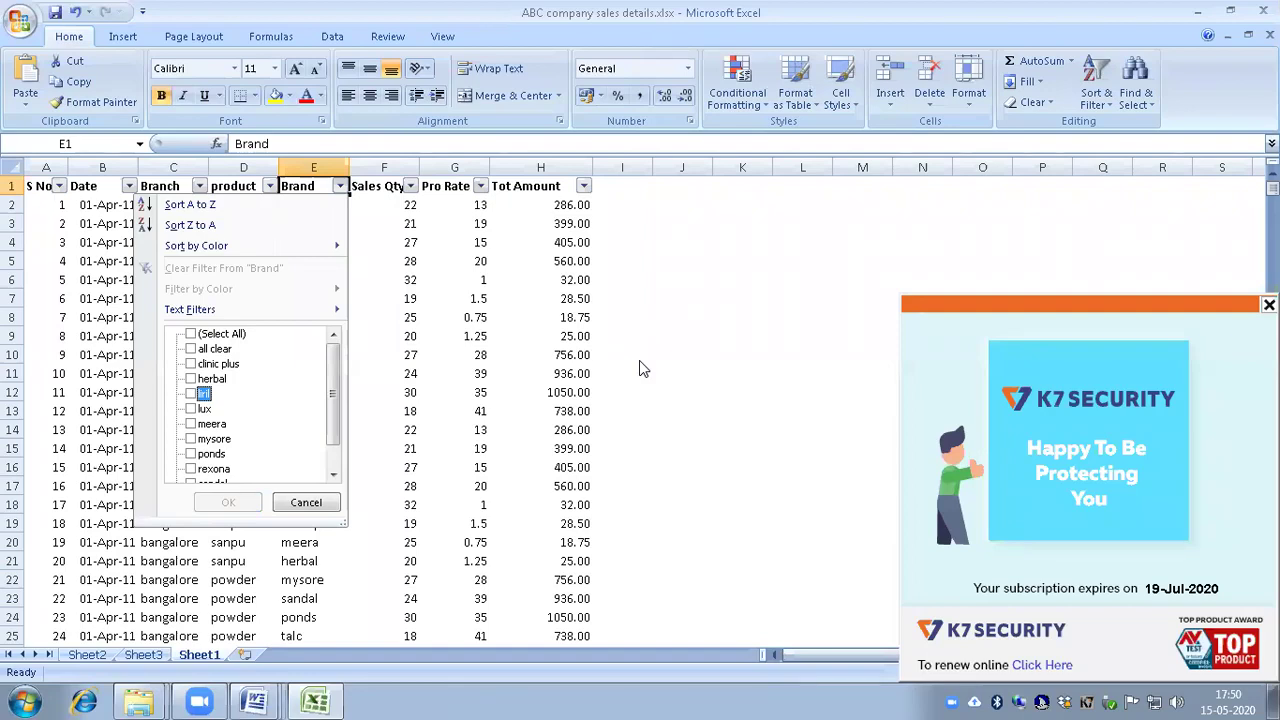
{"action": "key", "text": "space"}
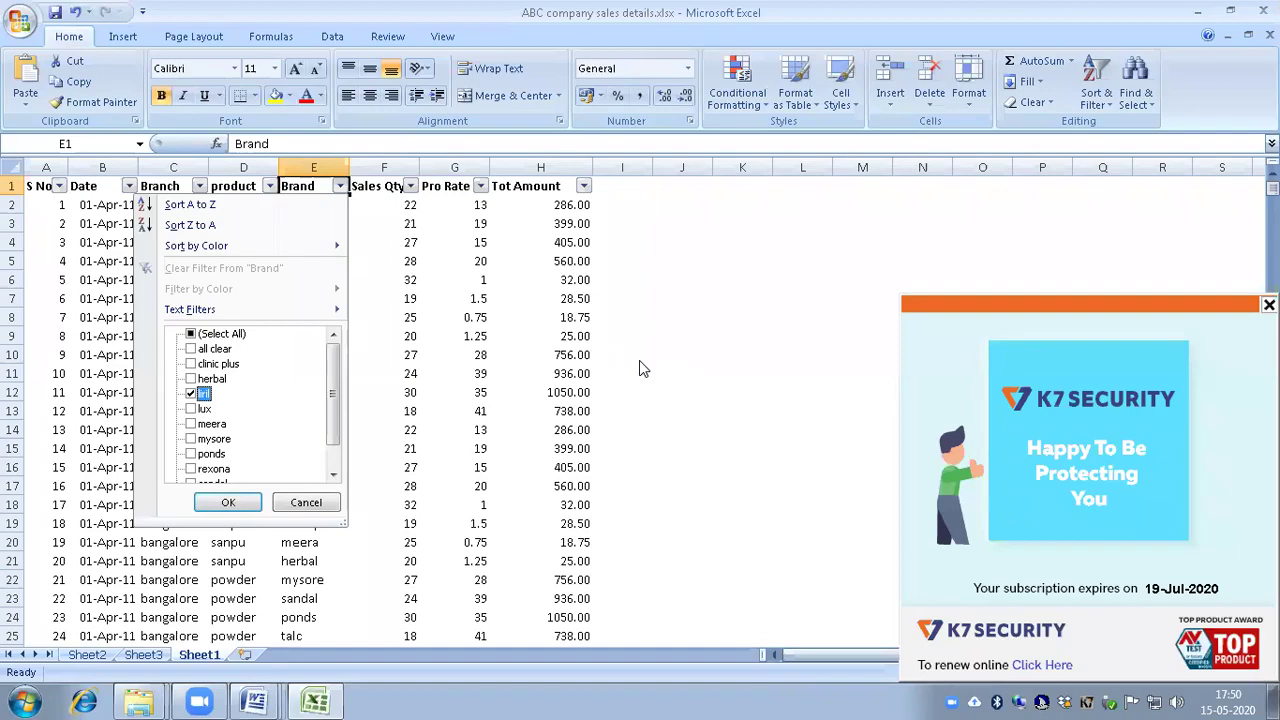
{"action": "key", "text": "Return"}
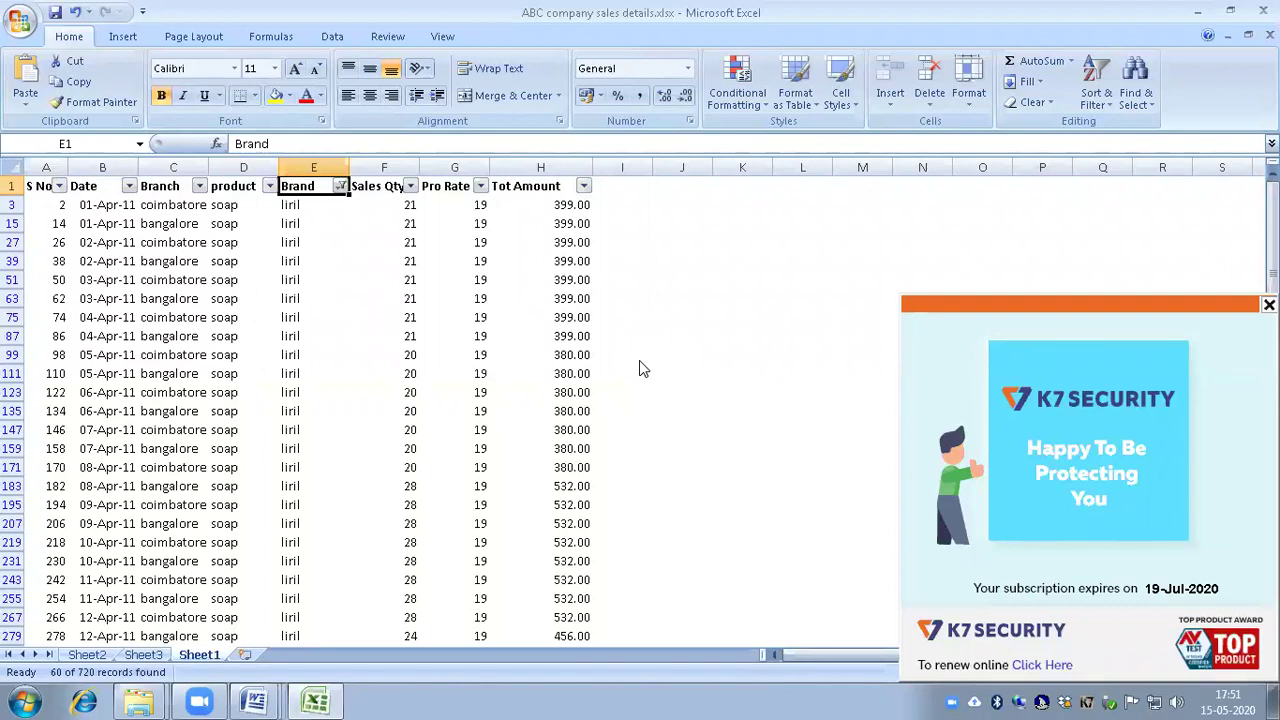
Step: Jump to the Sales Qty SUBTOTAL cell F722, which shows 1286 for liril
{"action": "key", "text": "Right"}
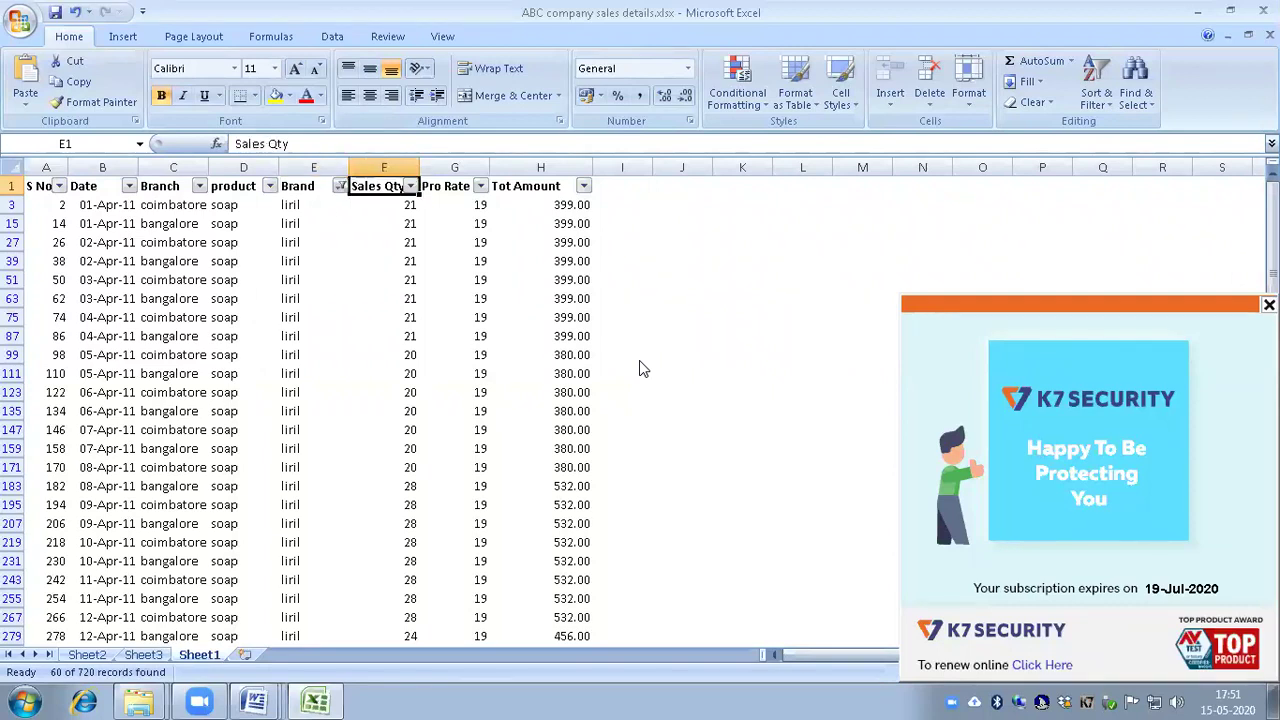
{"action": "key", "text": "ctrl+Down"}
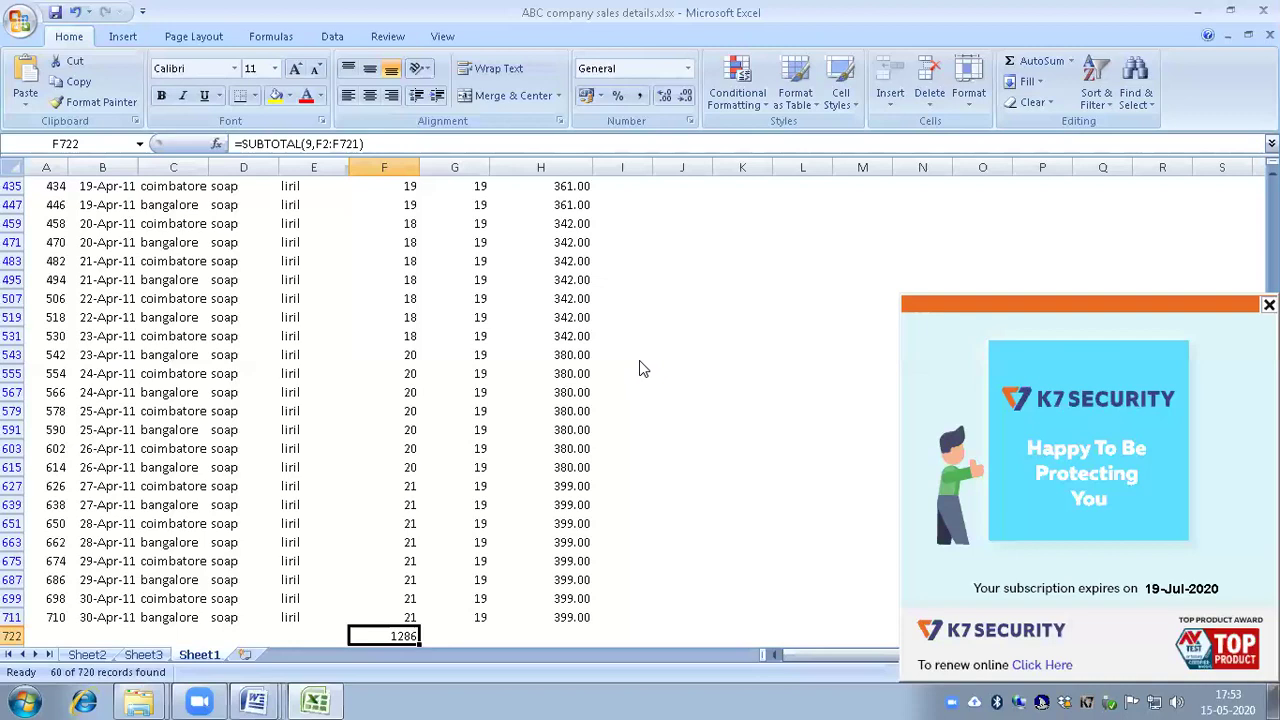
Step: In the blank Book1, enter today's date 15-05-2020 in cell A1
{"action": "key", "text": "ctrl+Tab"}
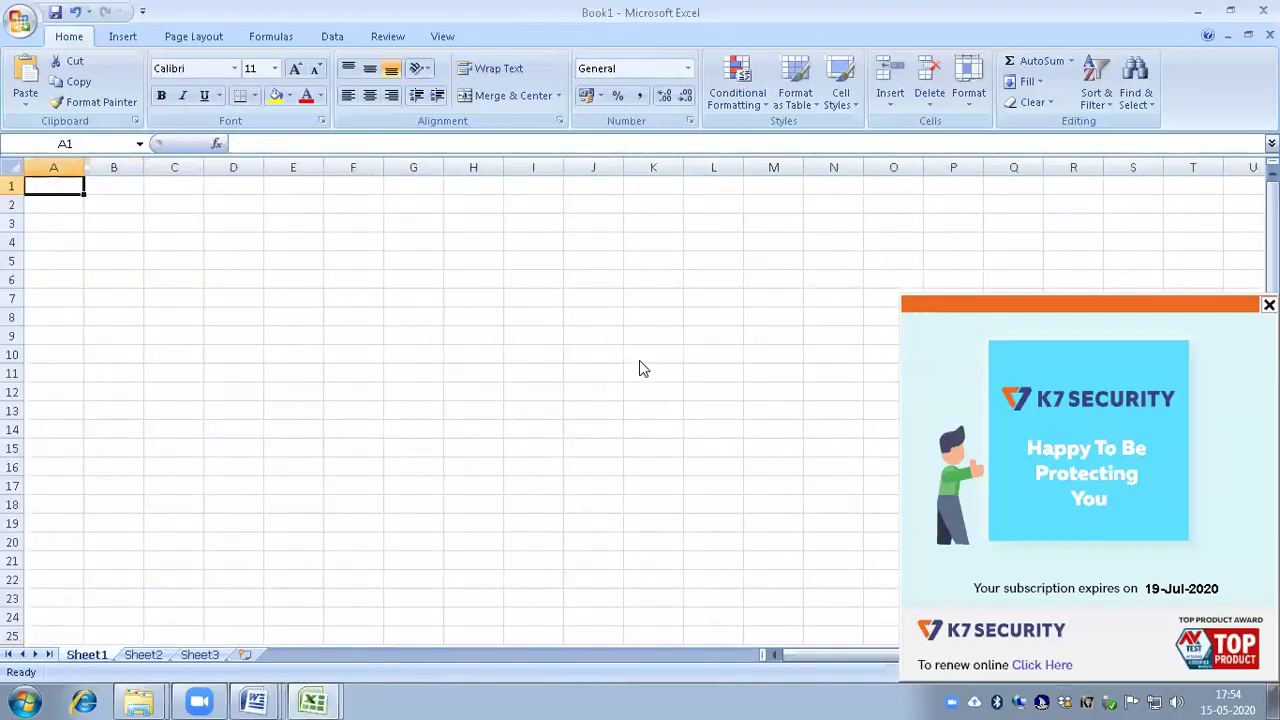
{"action": "key", "text": "ctrl+semicolon"}
{"action": "key", "text": "ctrl+Return"}
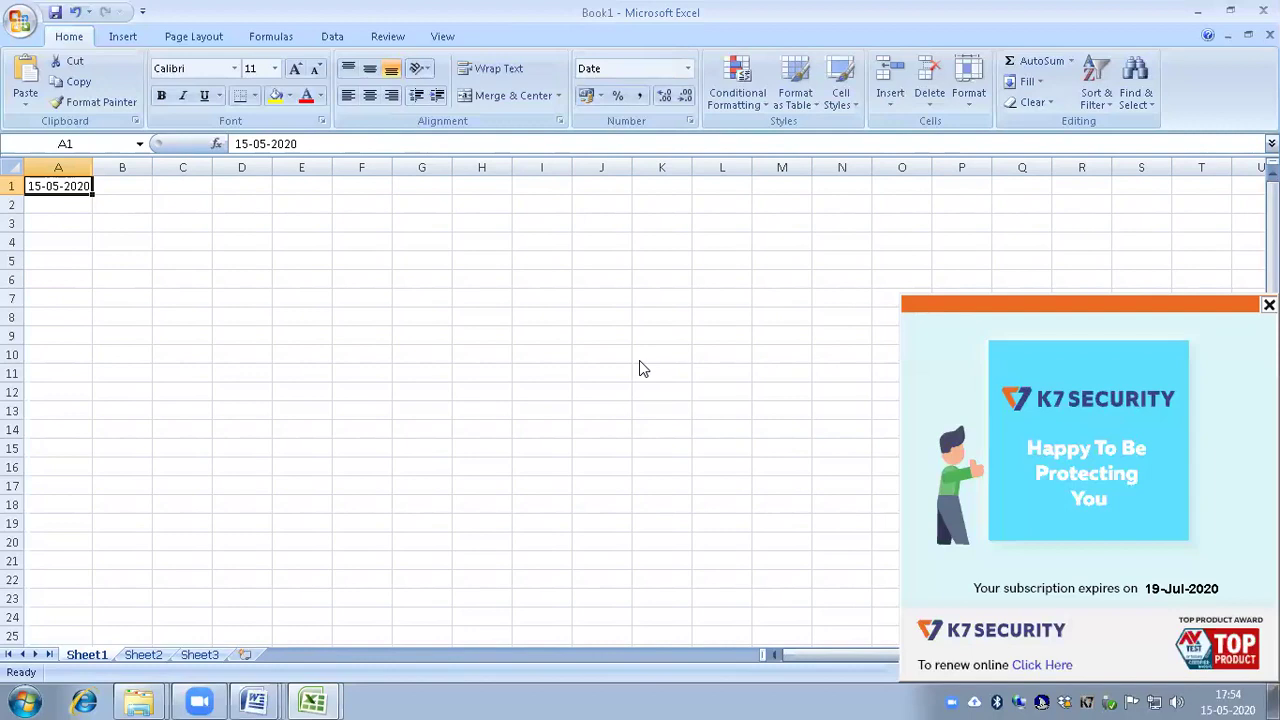
Step: Fill the A1 date down the selected column A cells with Ctrl+D
{"action": "key", "text": "shift+Down"}
{"action": "key", "text": "shift+Down"}
{"action": "key", "text": "shift+Down"}
{"action": "key", "text": "shift+Down"}
{"action": "key", "text": "shift+Down"}
{"action": "key", "text": "shift+Down"}
{"action": "key", "text": "shift+Down"}
{"action": "key", "text": "shift+Down"}
{"action": "key", "text": "shift+Down"}
{"action": "key", "text": "shift+Down"}
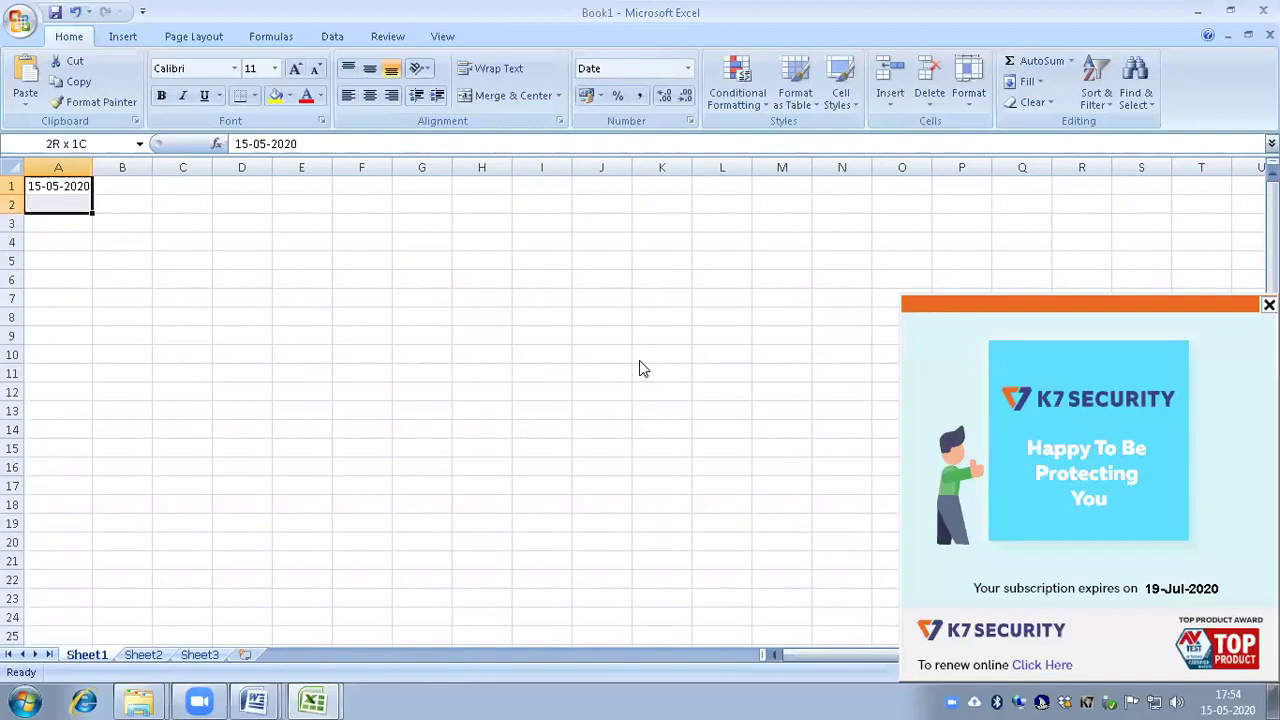
{"action": "key", "text": "shift+Down"}
{"action": "key", "text": "shift+Down"}
{"action": "key", "text": "shift+Down"}
{"action": "key", "text": "shift+Down"}
{"action": "key", "text": "shift+Down"}
{"action": "key", "text": "shift+Down"}
{"action": "key", "text": "shift+Down"}
{"action": "key", "text": "shift+Down"}
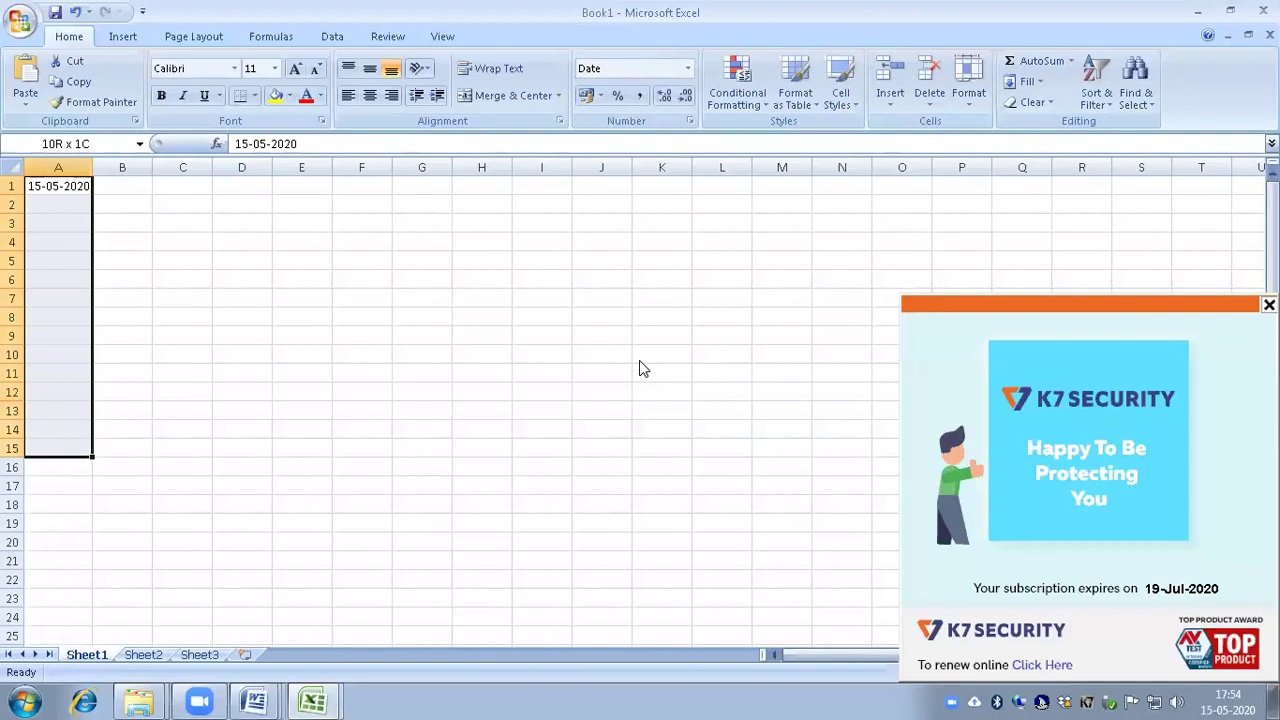
{"action": "key", "text": "shift+Down"}
{"action": "key", "text": "shift+Down"}
{"action": "key", "text": "shift+Down"}
{"action": "key", "text": "shift+Down"}
{"action": "key", "text": "shift+Down"}
{"action": "key", "text": "shift+Down"}
{"action": "key", "text": "shift+Down"}
{"action": "key", "text": "shift+Down"}
{"action": "key", "text": "shift+Down"}
{"action": "key", "text": "shift+Down"}
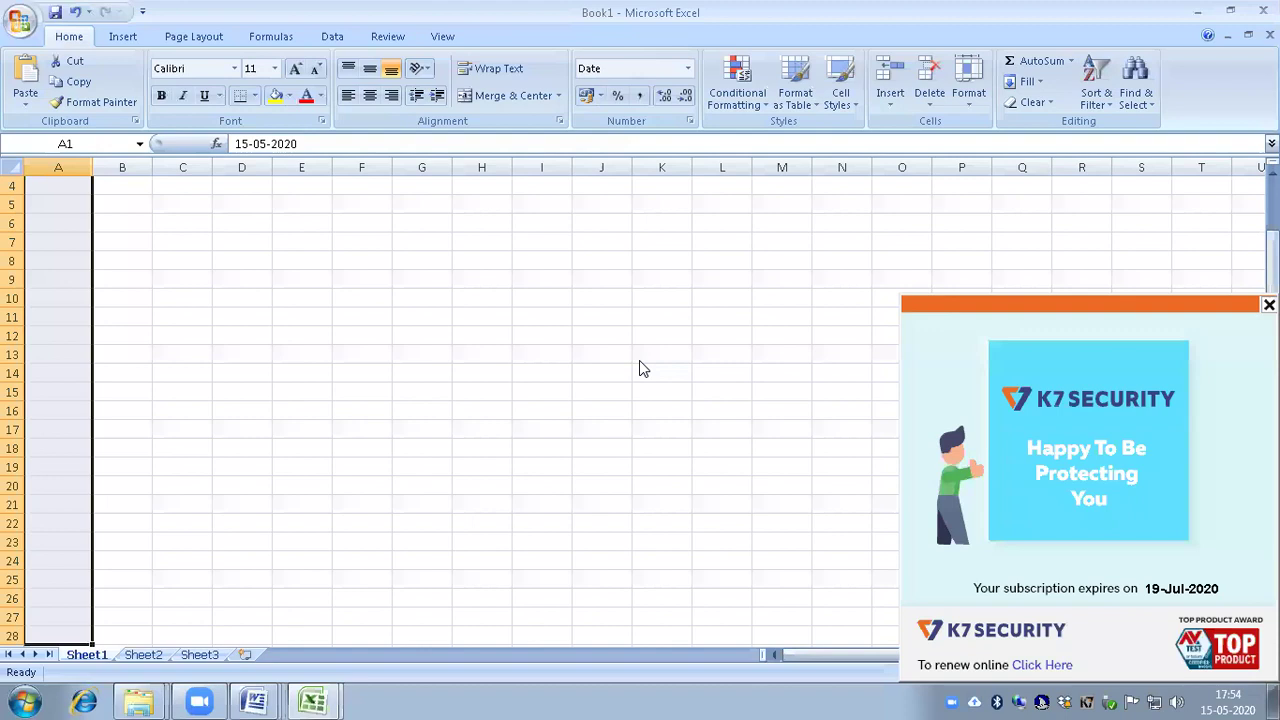
{"action": "key", "text": "ctrl+d"}
{"action": "key", "text": "ctrl+Home"}
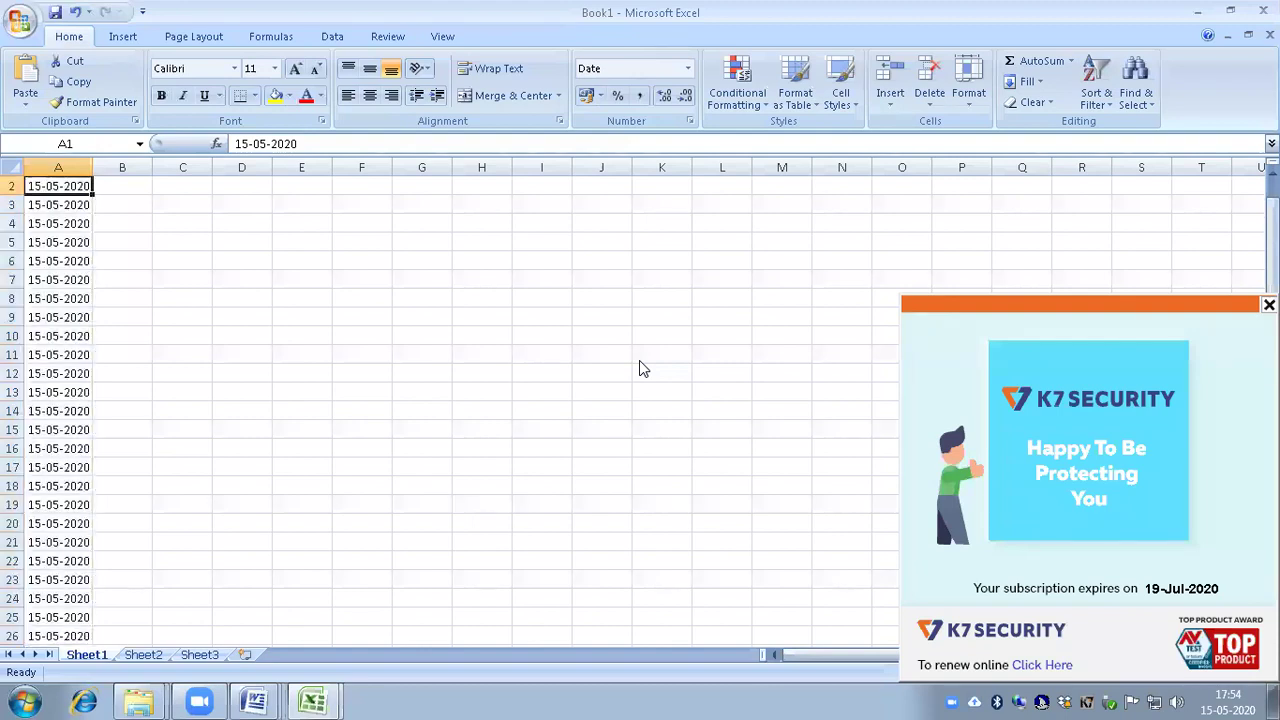
{"action": "key", "text": "Down"}
{"action": "key", "text": "Down"}
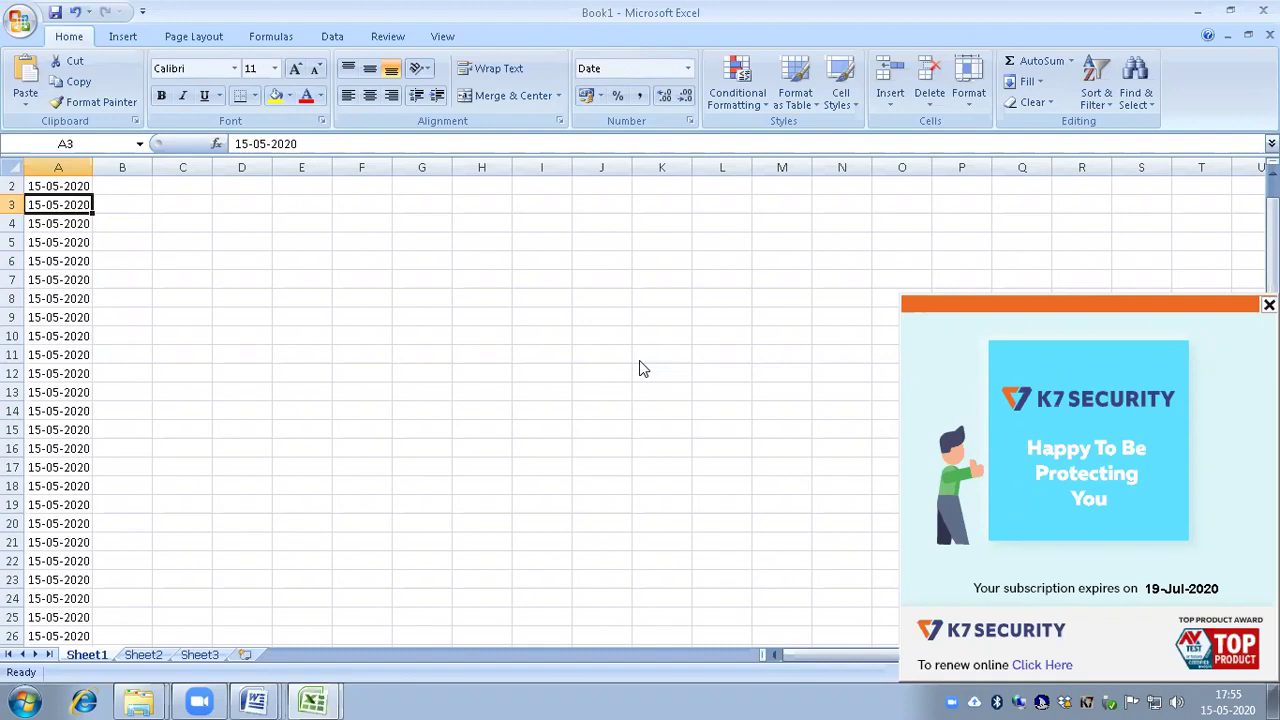
Step: Close Book1 without saving, return to the sales sheet's top, and create blank Book2
{"action": "key", "text": "alt+F4"}
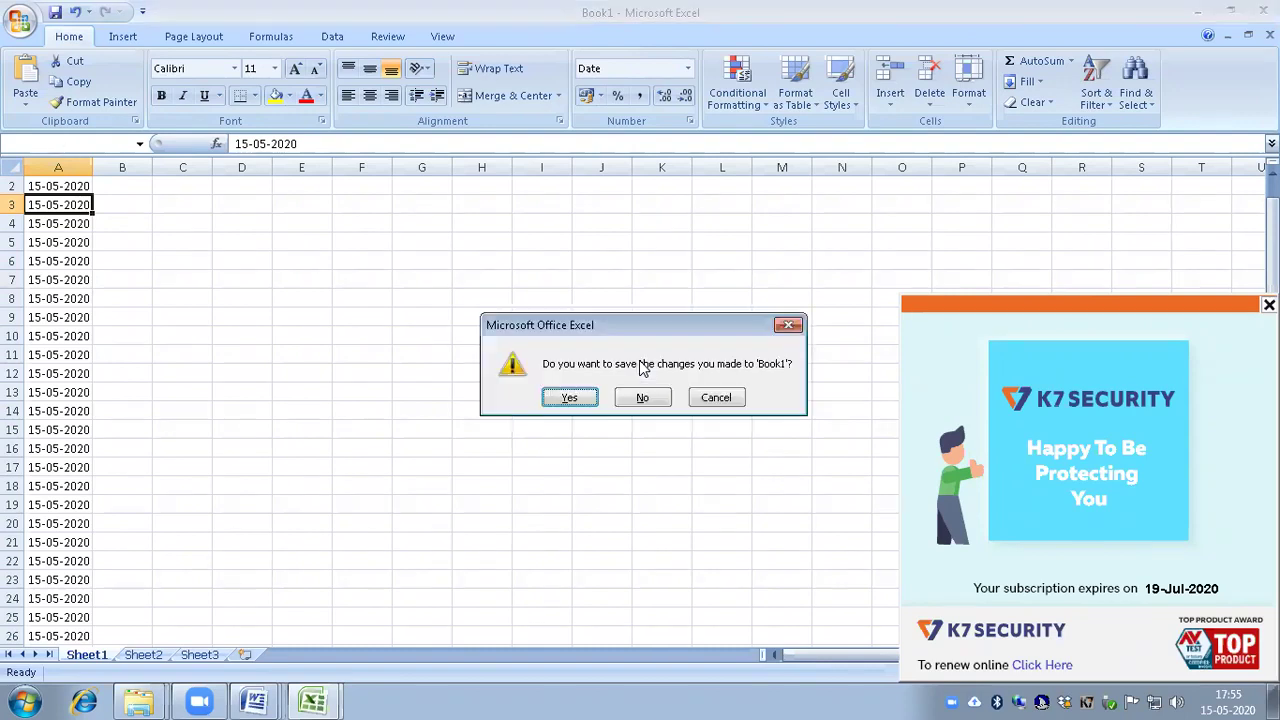
{"action": "key", "text": "n"}
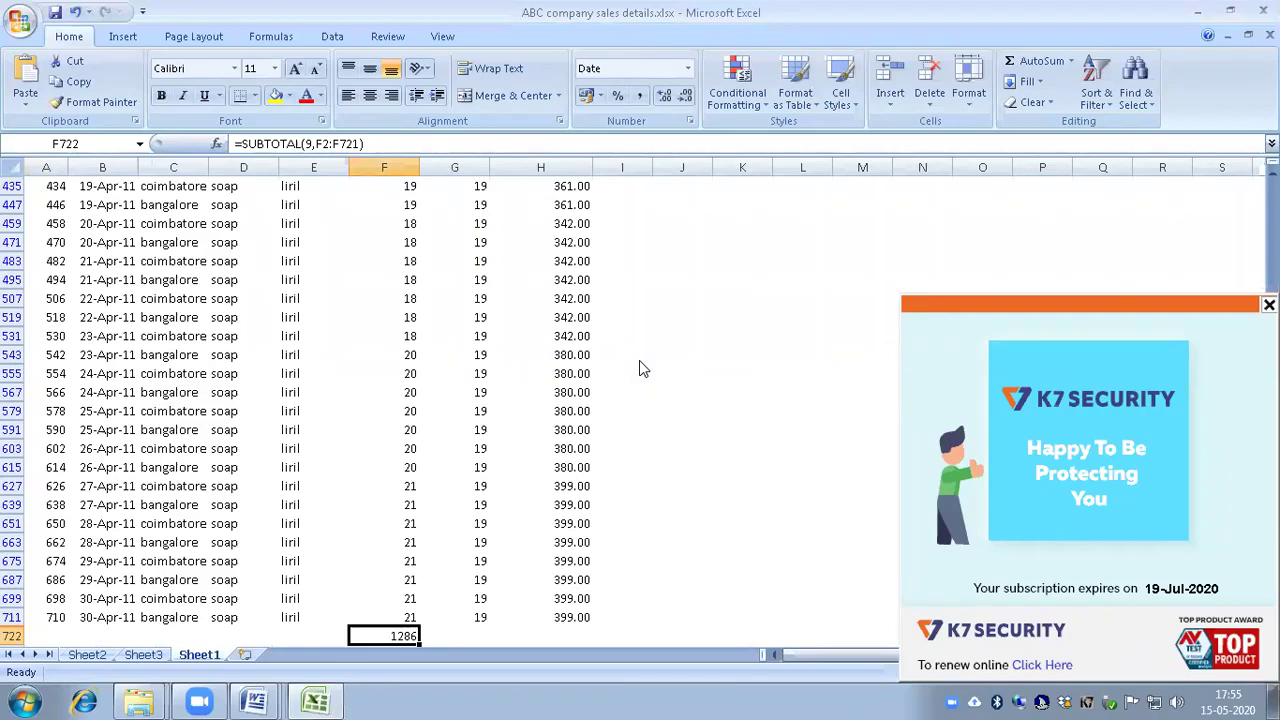
{"action": "key", "text": "ctrl+Home"}
{"action": "key", "text": "Down"}
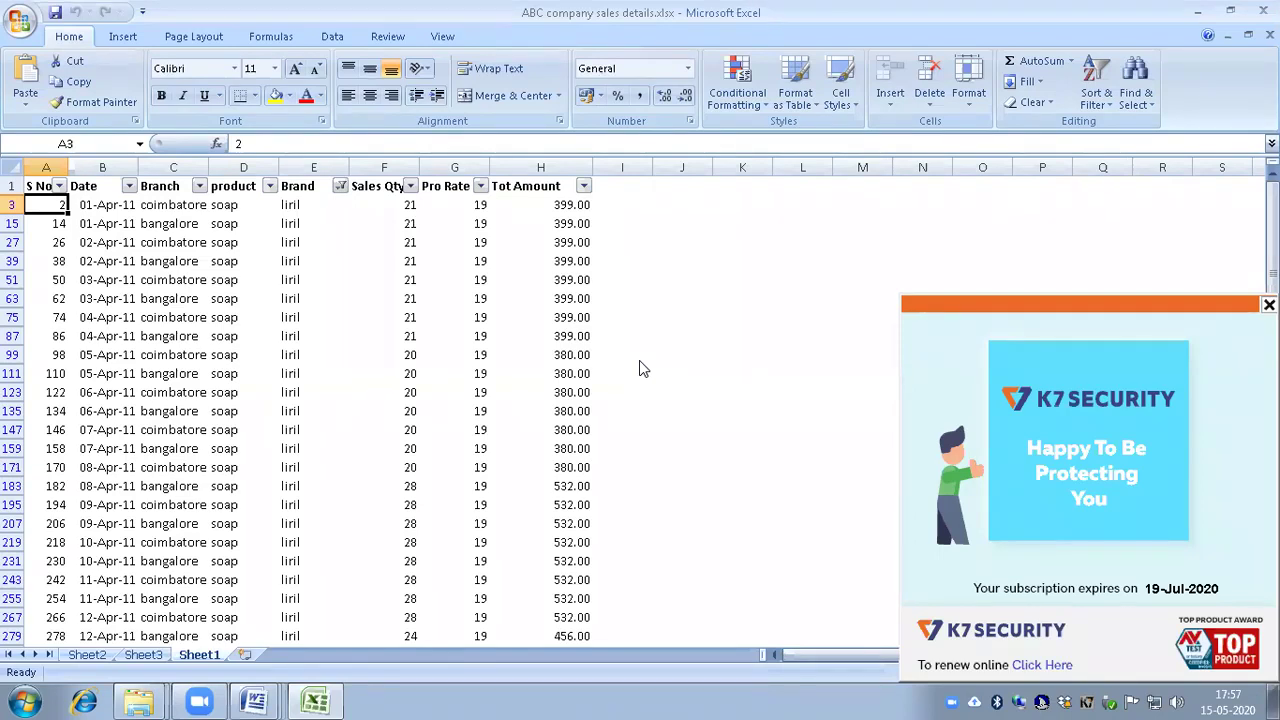
{"action": "key", "text": "ctrl+n"}
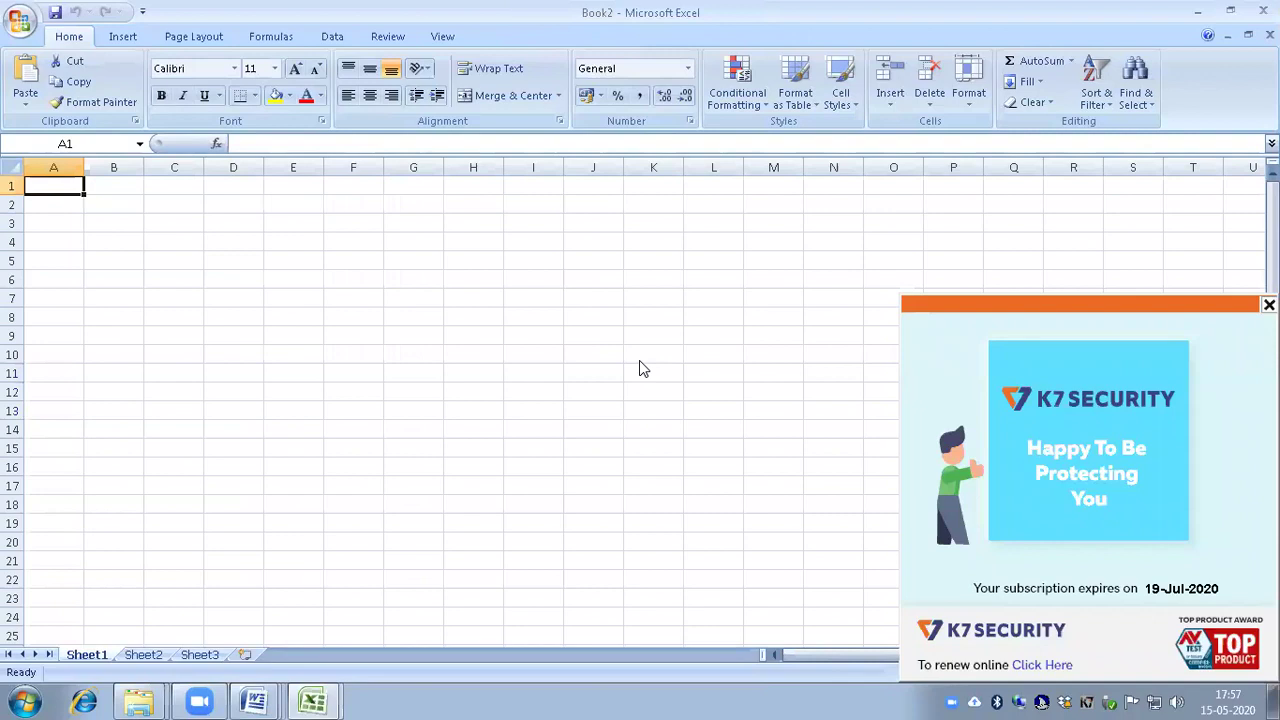
Step: Enter the heading 'sl no' in A1 and the starting number 1 in A2
{"action": "type", "text": "sl no"}
{"action": "key", "text": "Tab"}
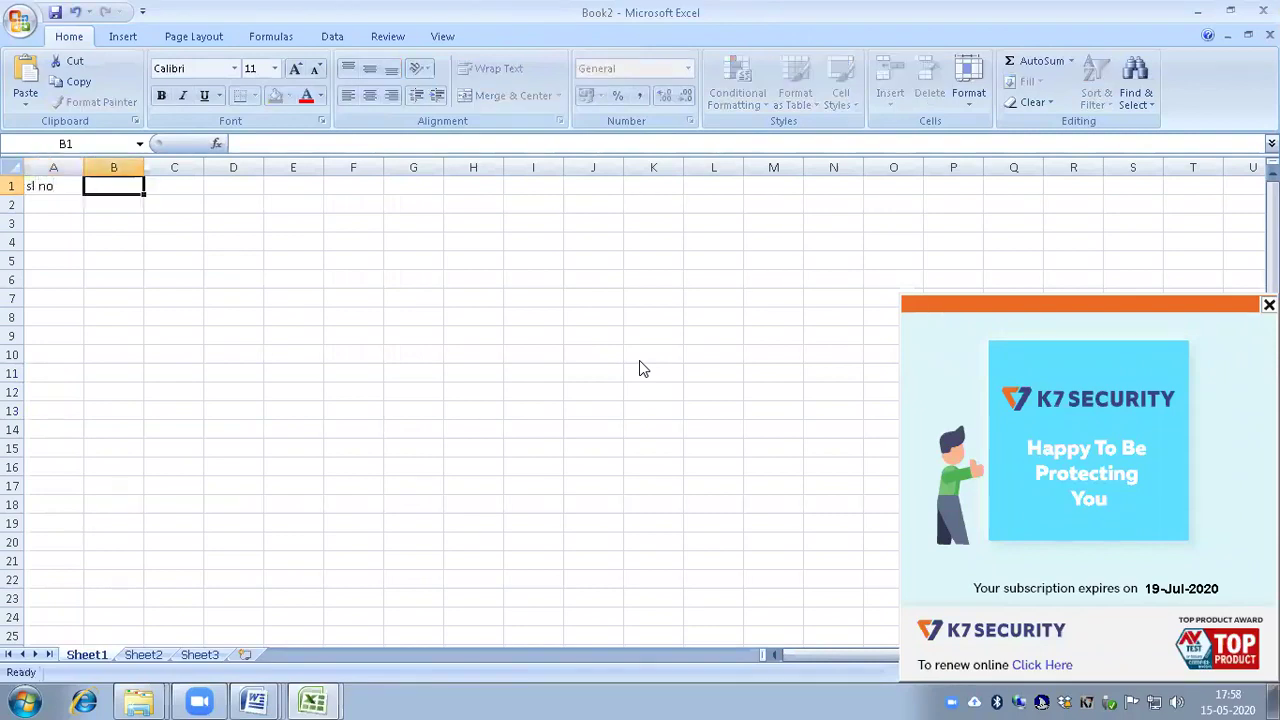
{"action": "key", "text": "Left"}
{"action": "key", "text": "Down"}
{"action": "type", "text": "1"}
{"action": "key", "text": "Return"}
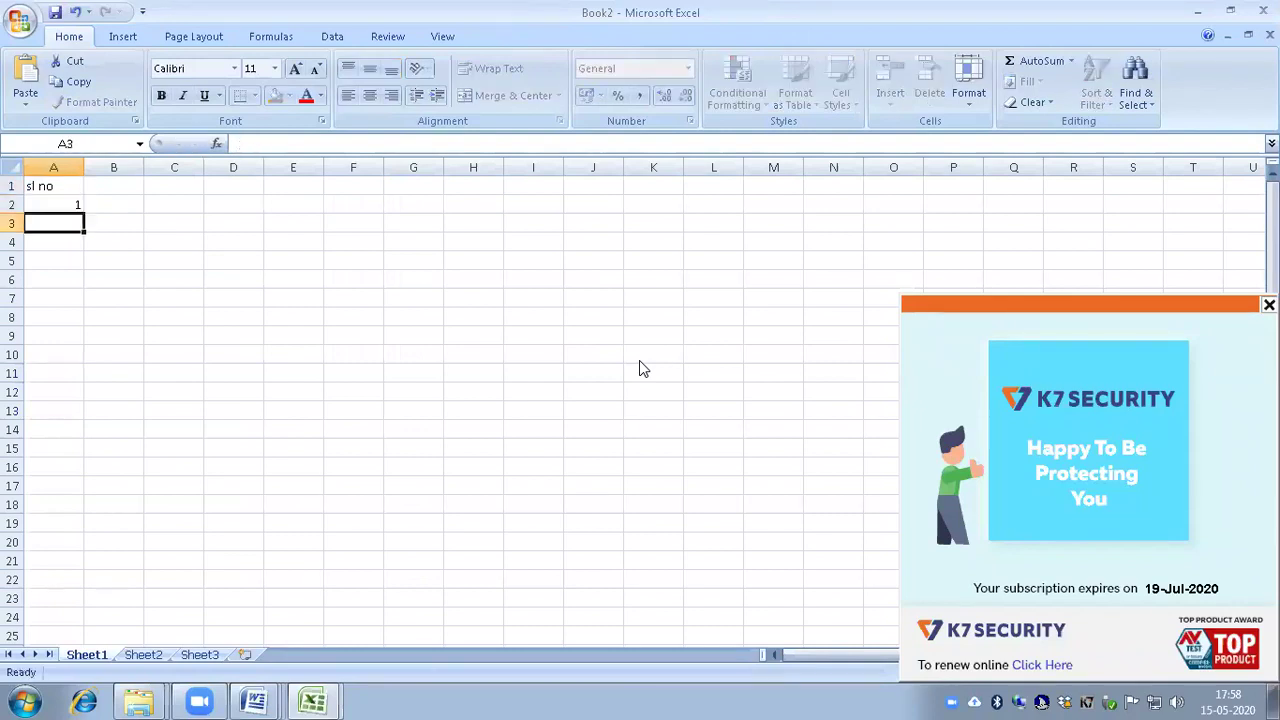
{"action": "key", "text": "Up"}
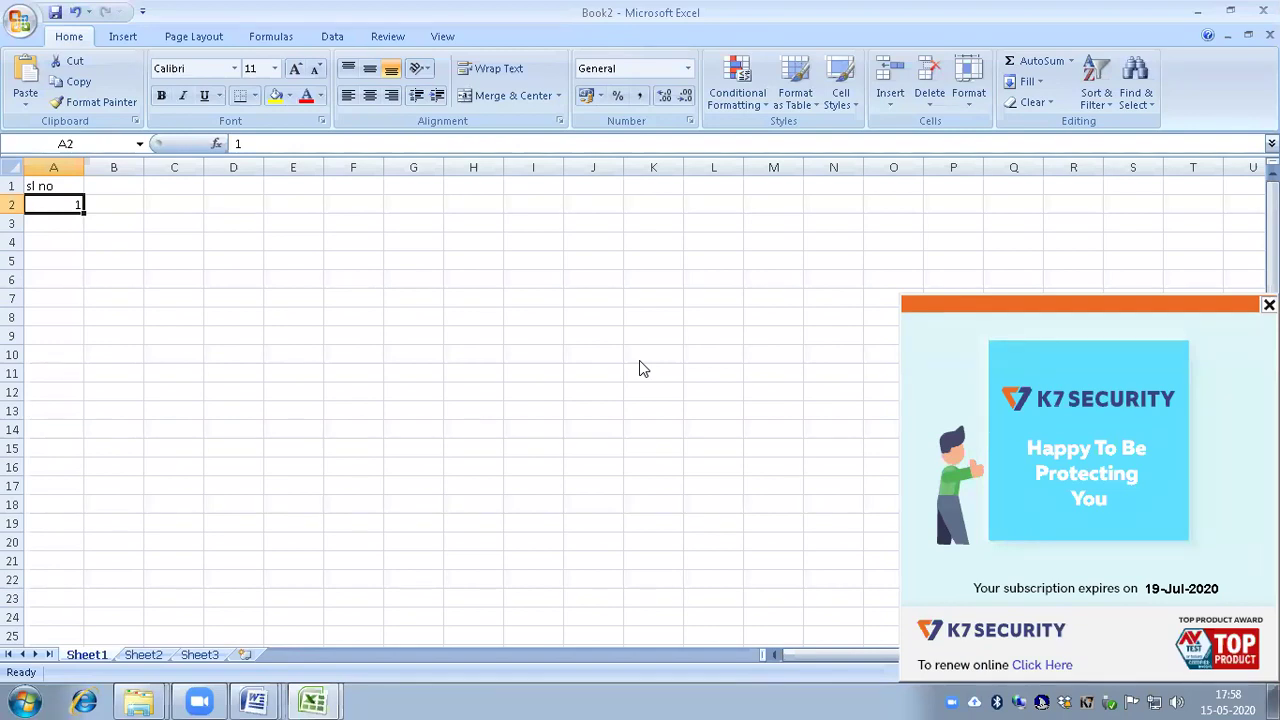
Step: Fill column A as a series up to 500, then close Book2 without saving
{"action": "key", "text": "ctrl+shift+Down"}
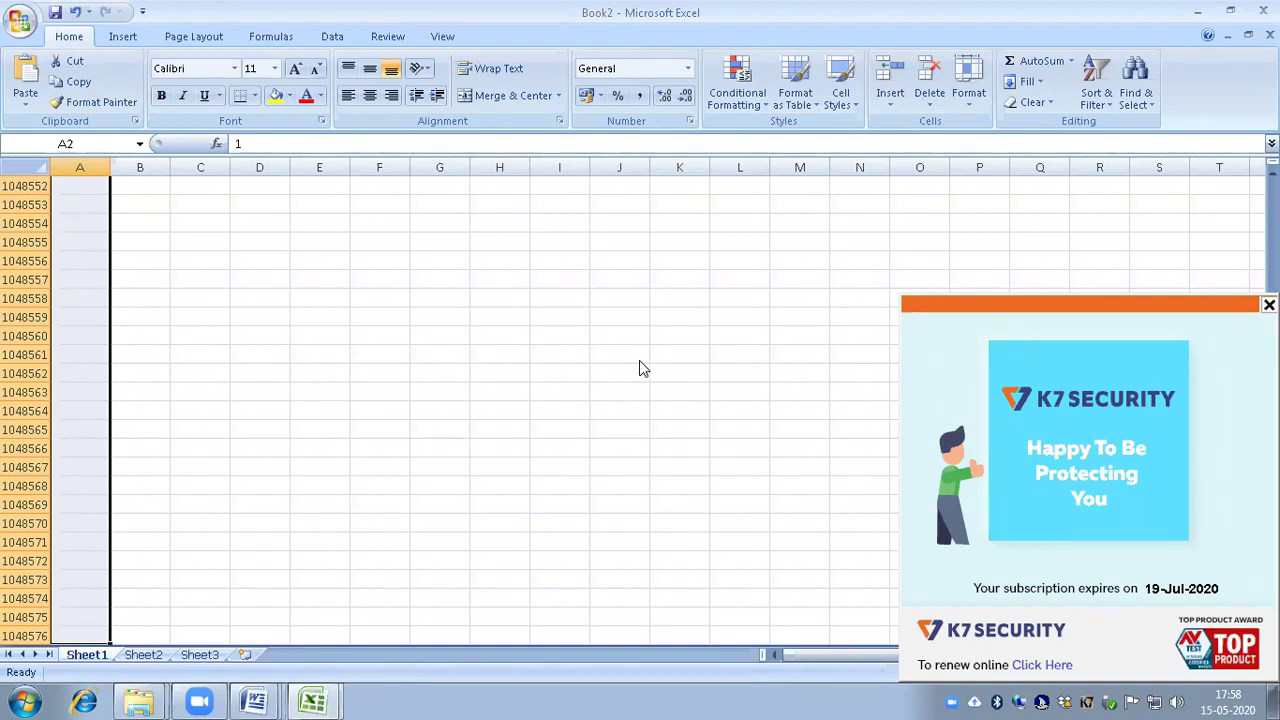
{"action": "key", "text": "alt+e"}
{"action": "key", "text": "i"}
{"action": "key", "text": "s"}
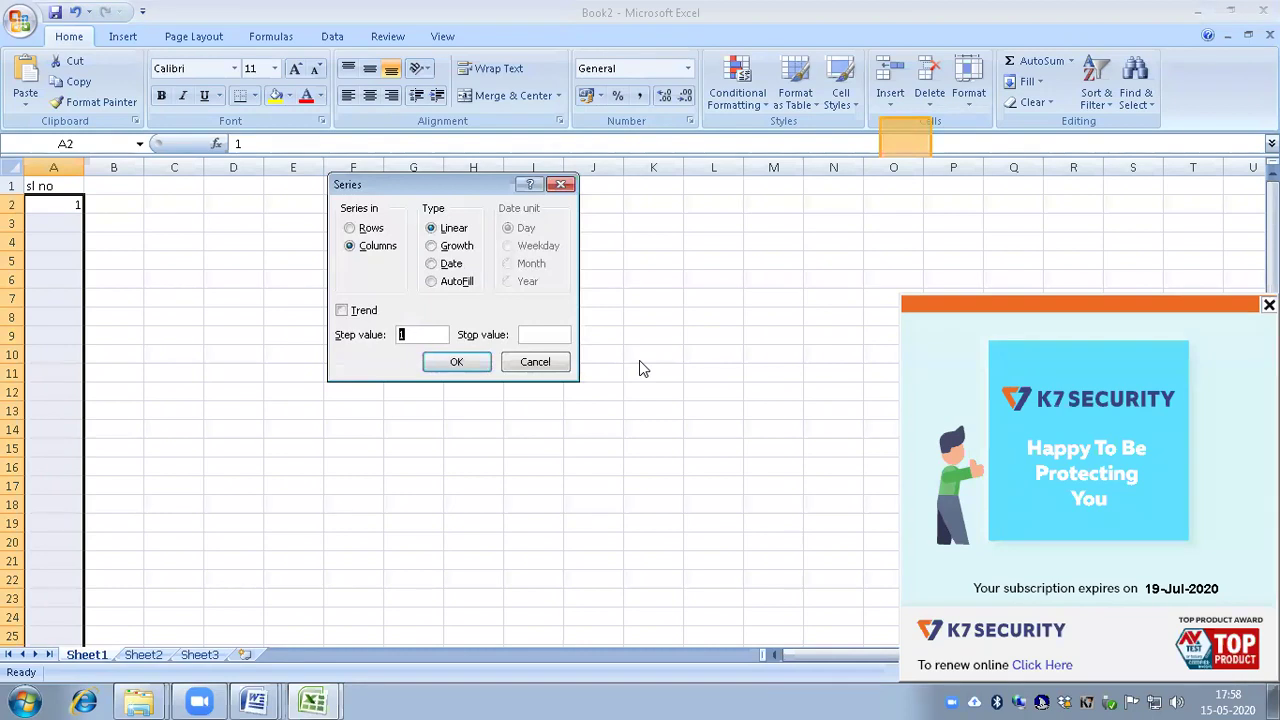
{"action": "key", "text": "Tab"}
{"action": "type", "text": "10"}
{"action": "key", "text": "Return"}
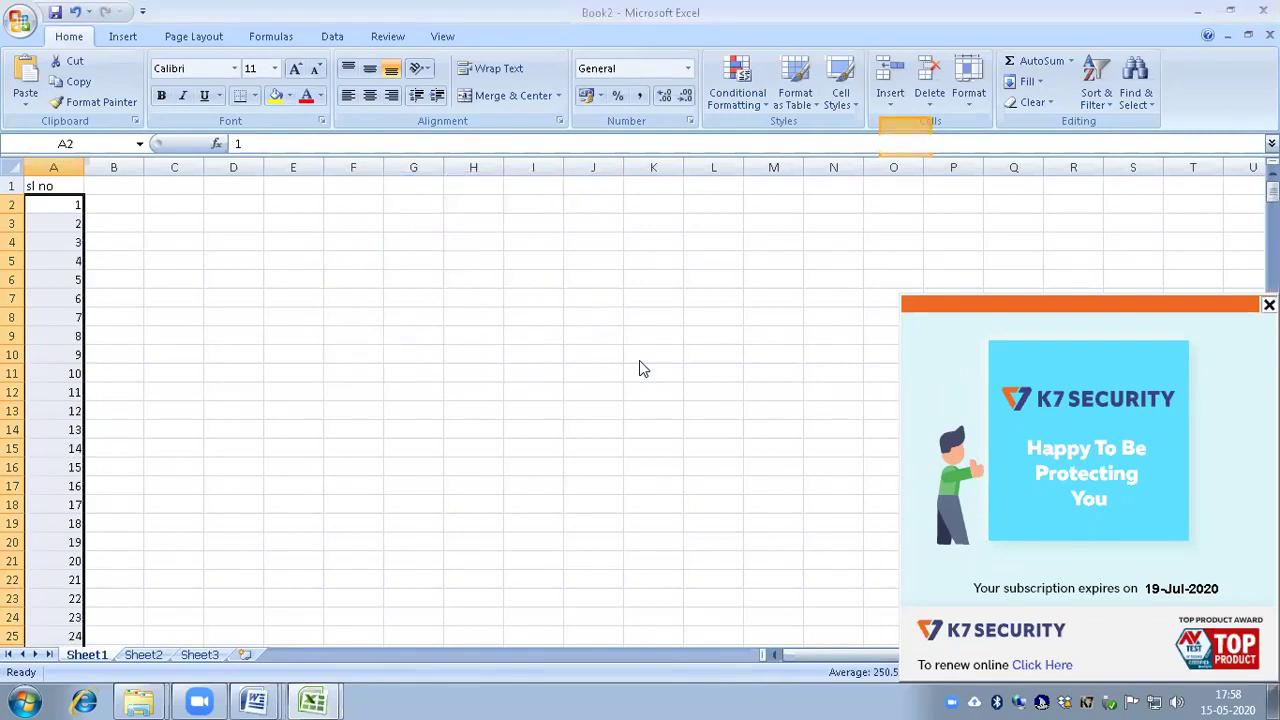
{"action": "key", "text": "ctrl+Down"}
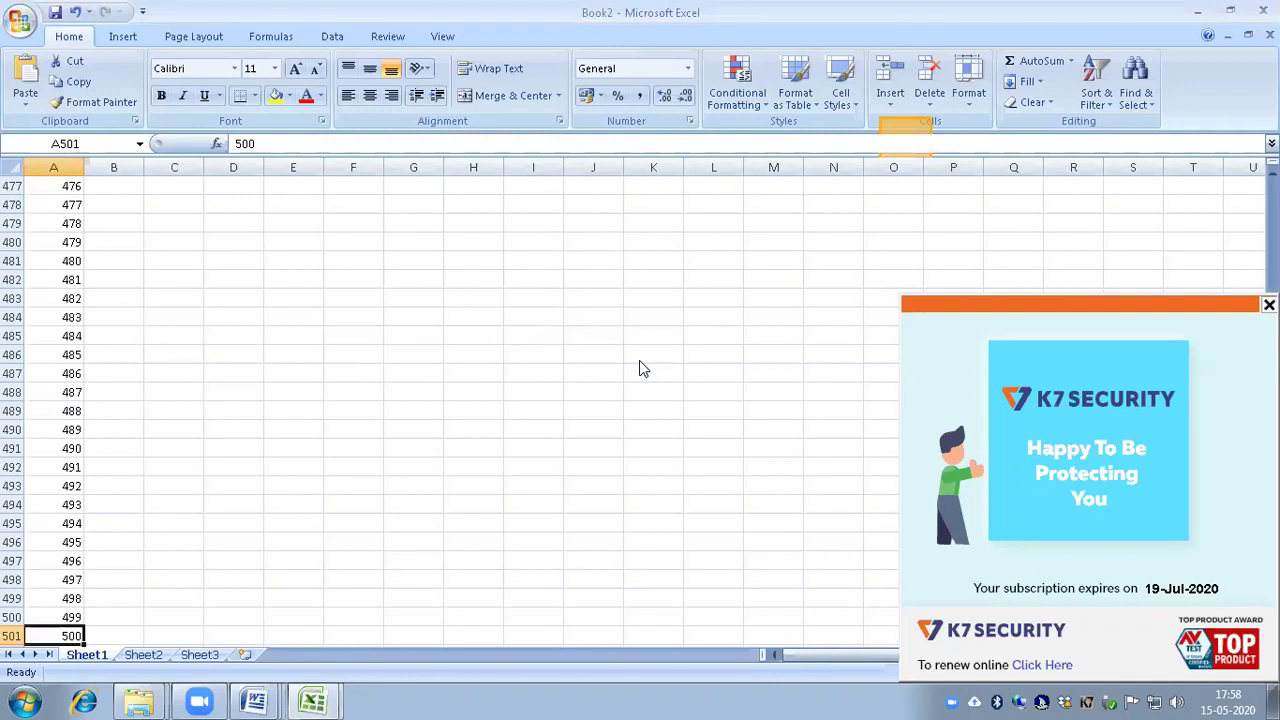
{"action": "key", "text": "ctrl+w"}
{"action": "key", "text": "n"}
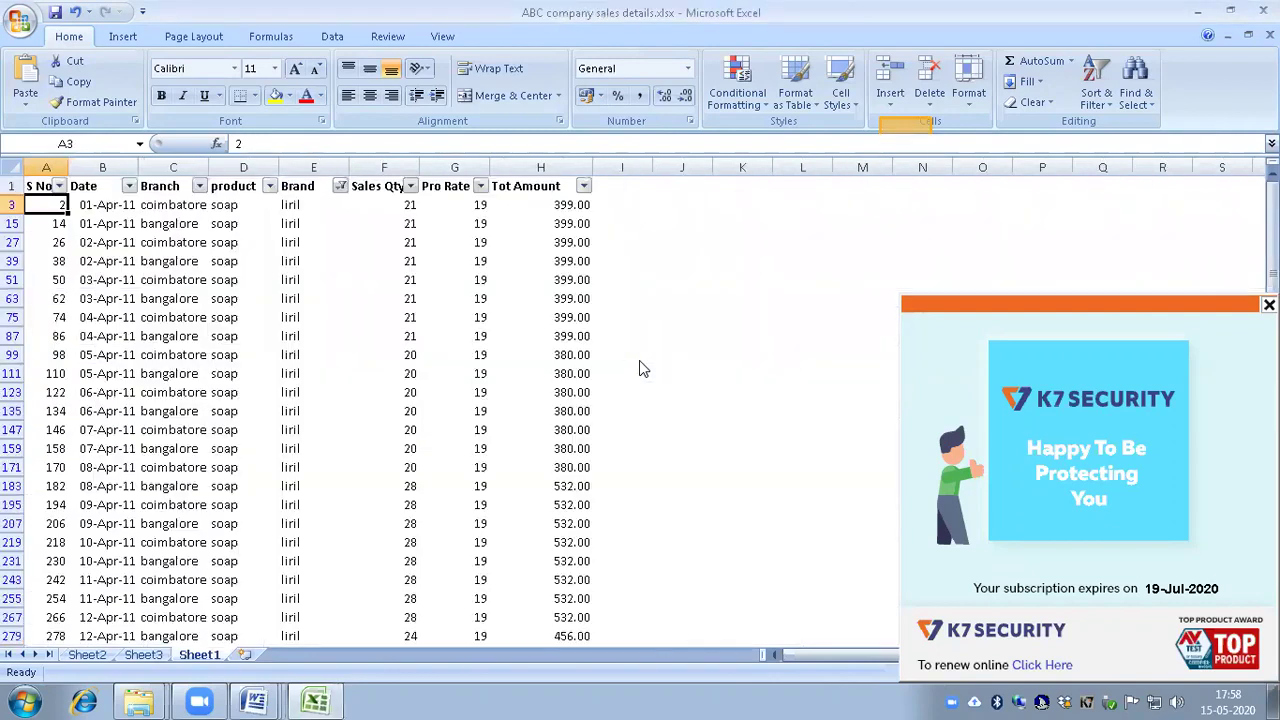